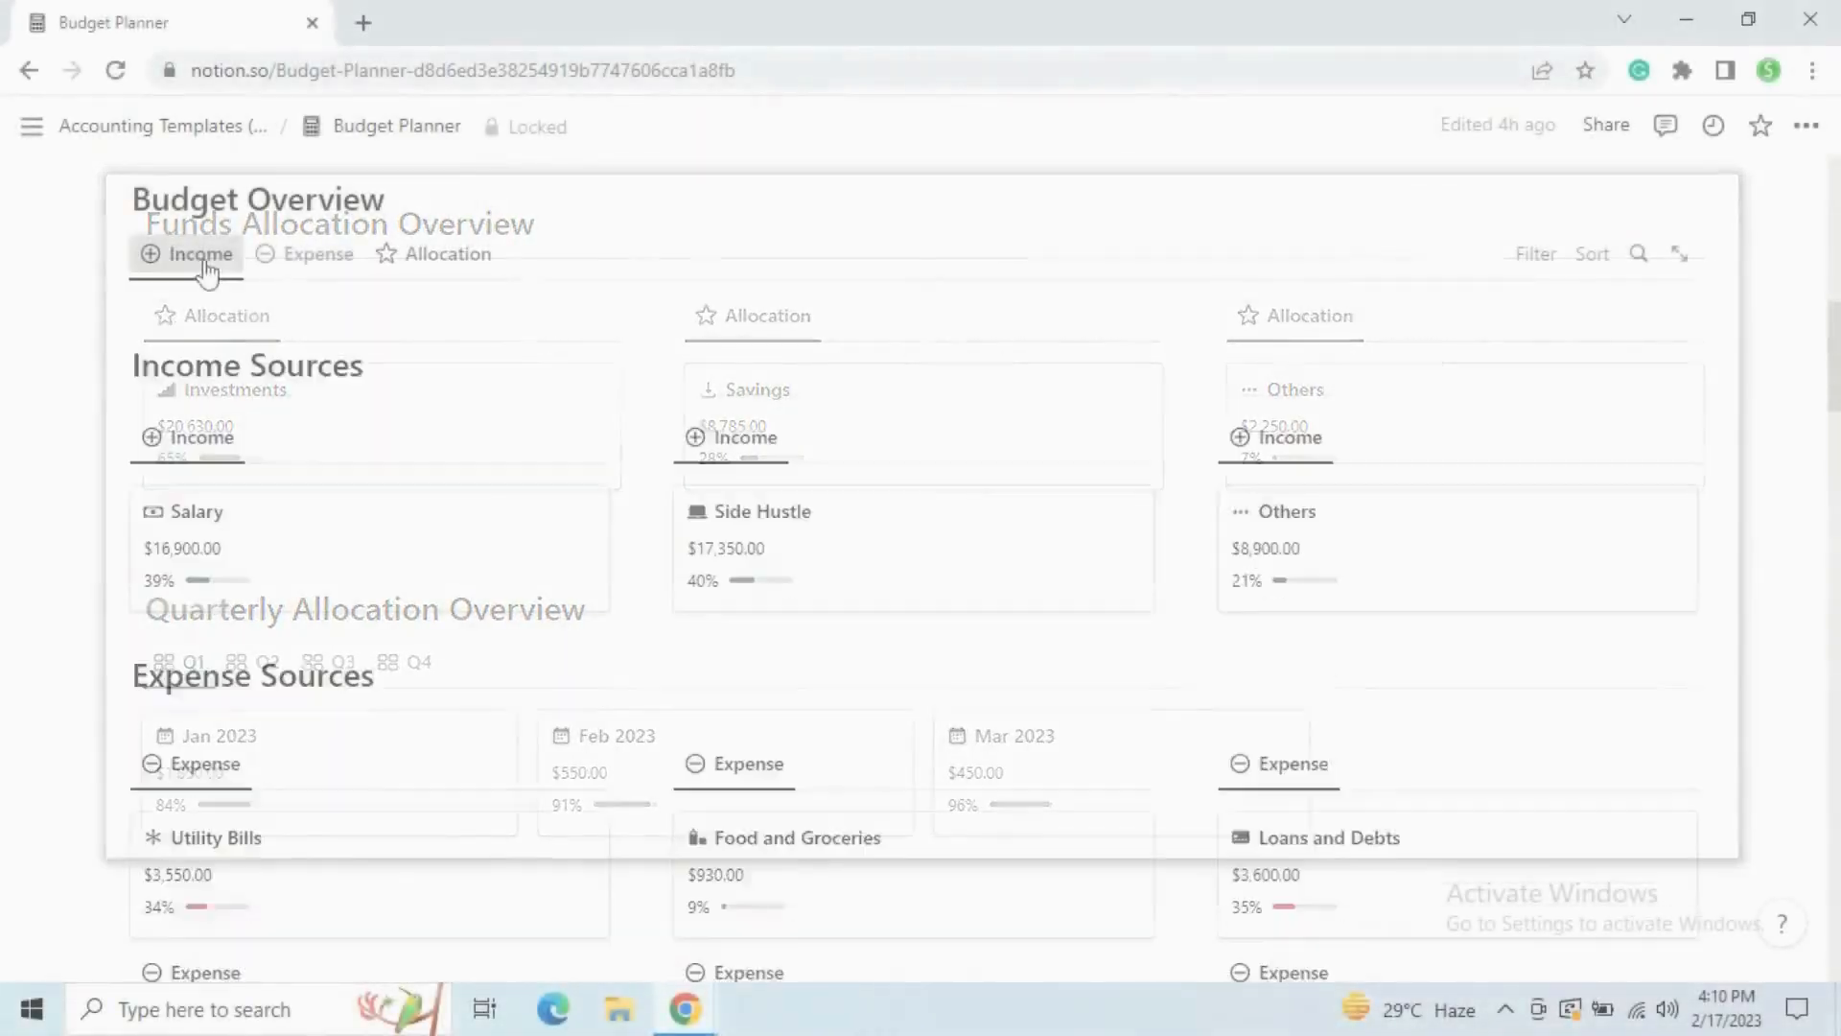
Show the Expense figures in the Budget Overview and look through the planner's expense sources and income details.
left_click(301, 257)
scroll(464, 556, "down", 6)
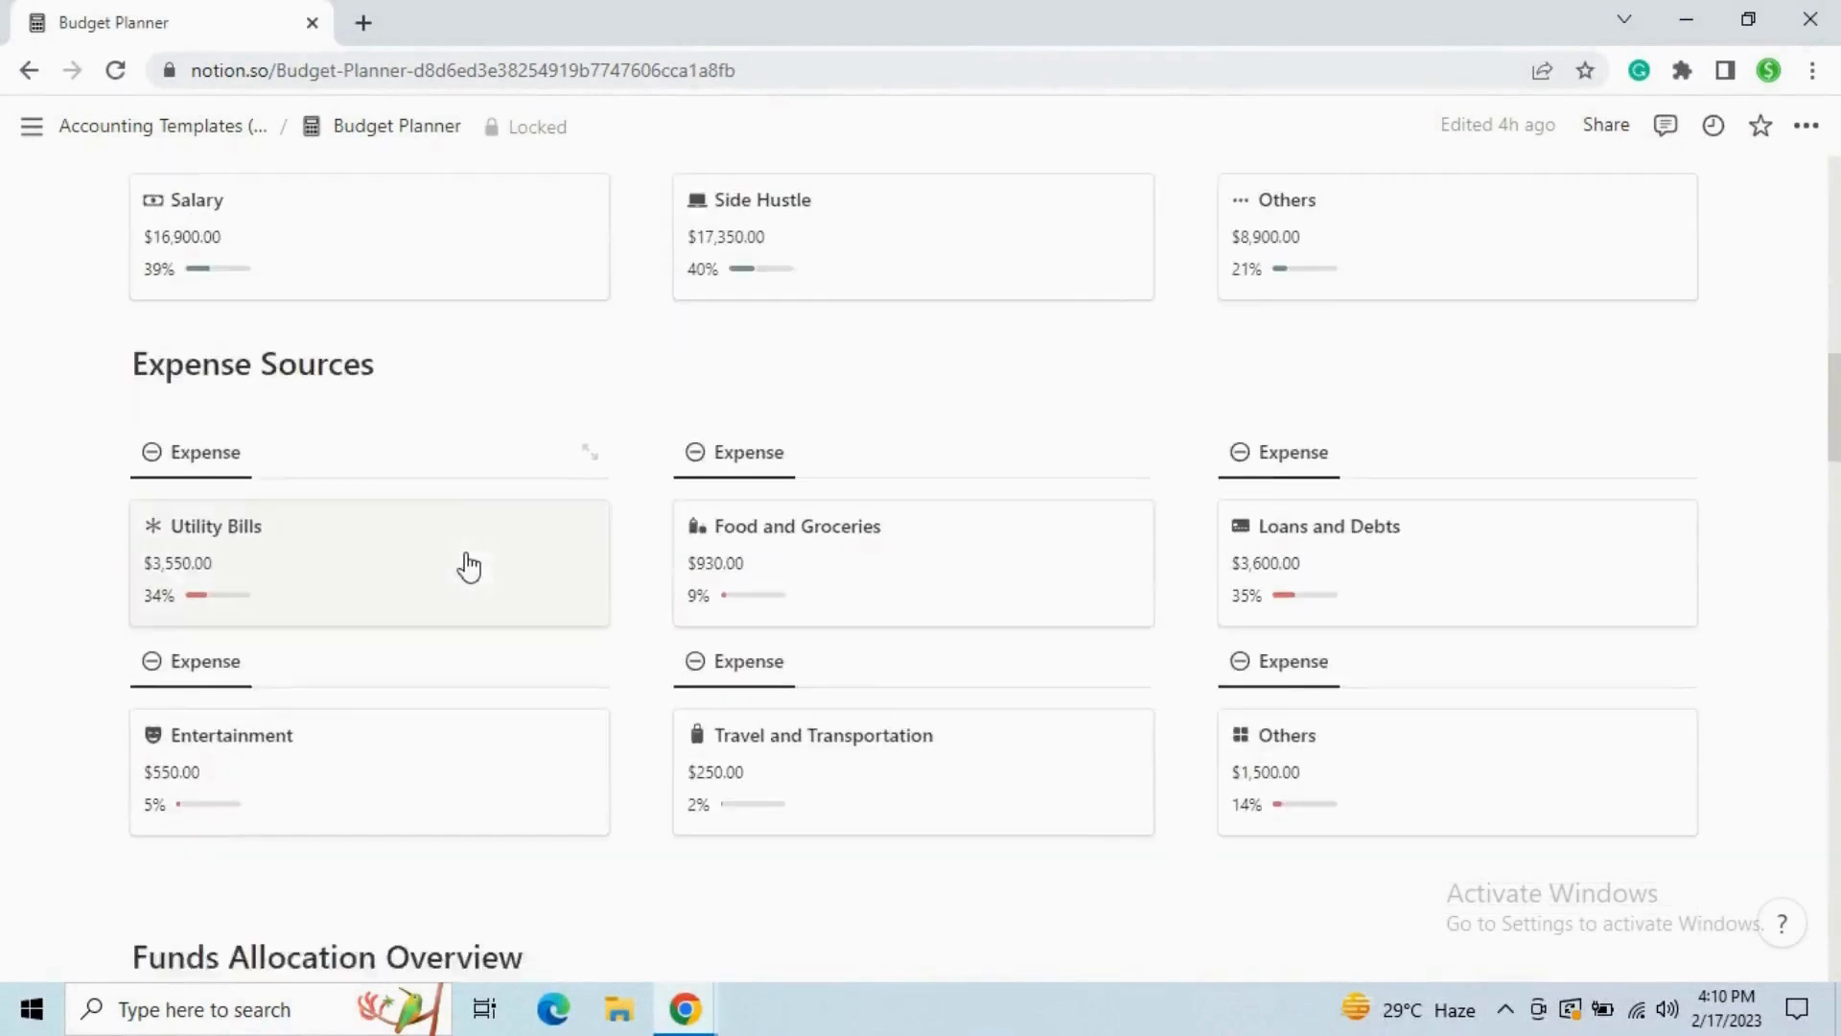
scroll(464, 544, "down", 15)
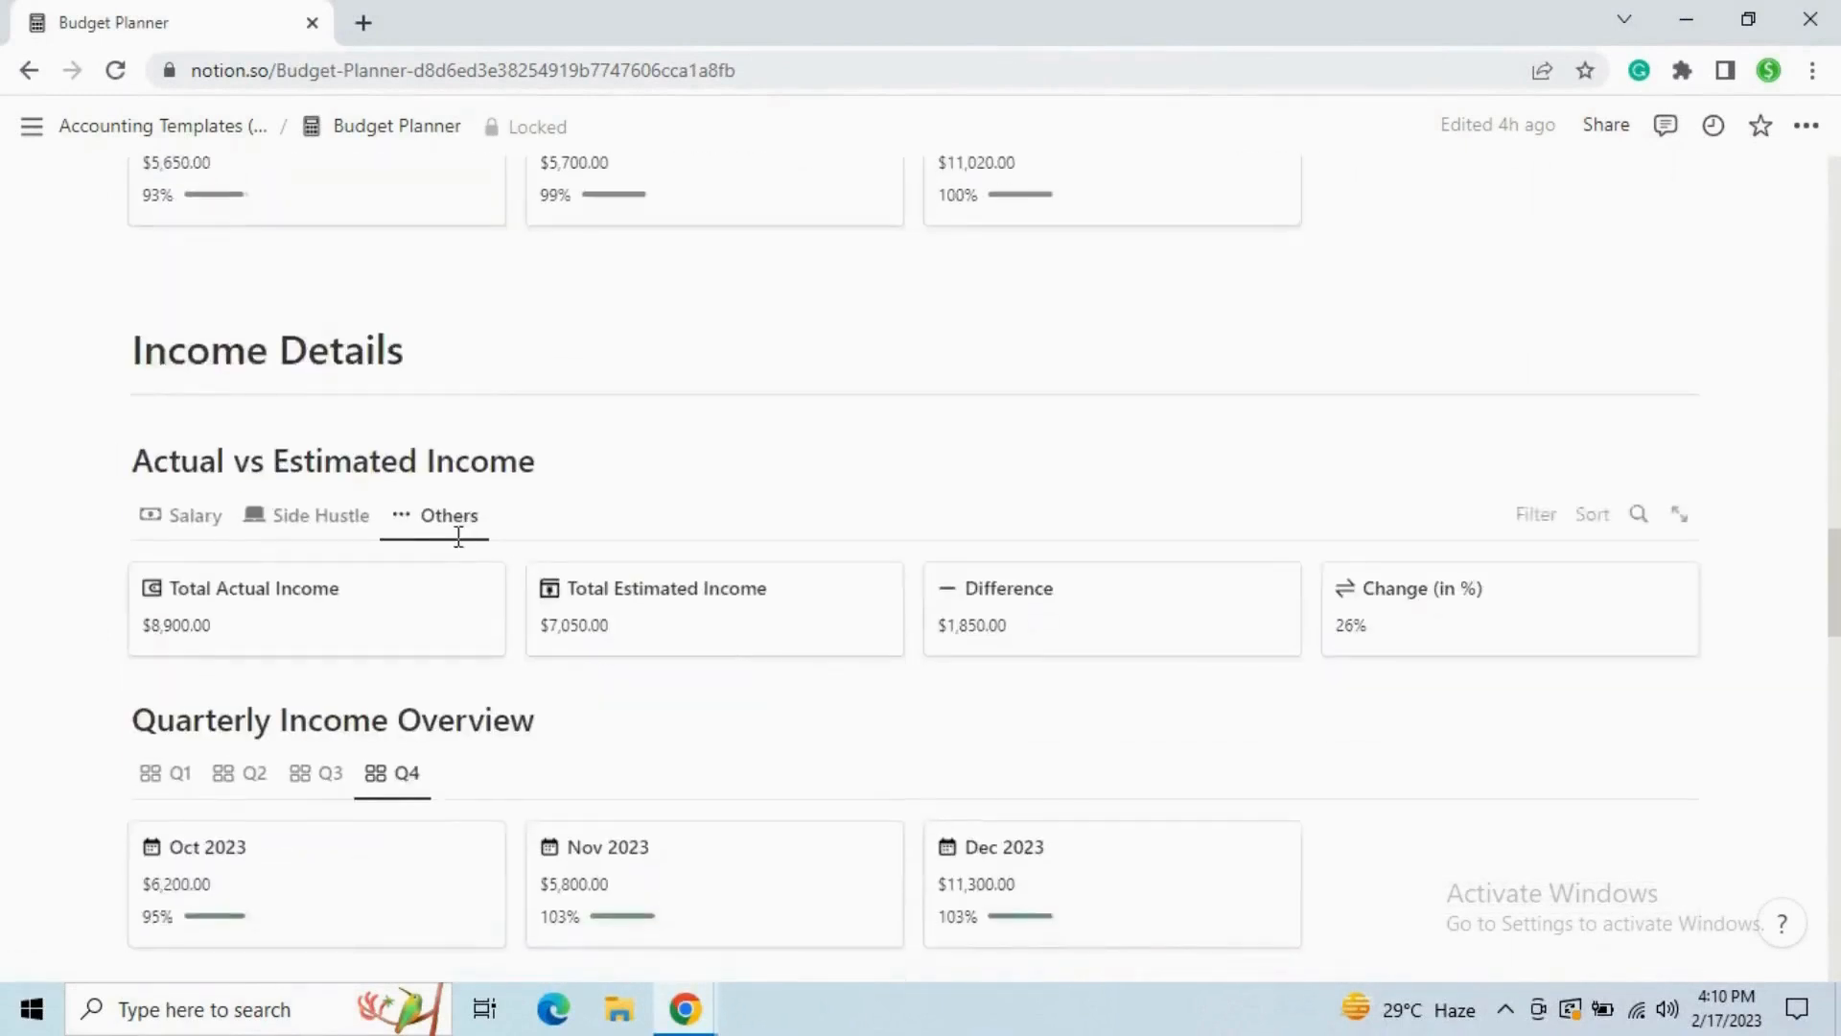
scroll(459, 537, "down", 10)
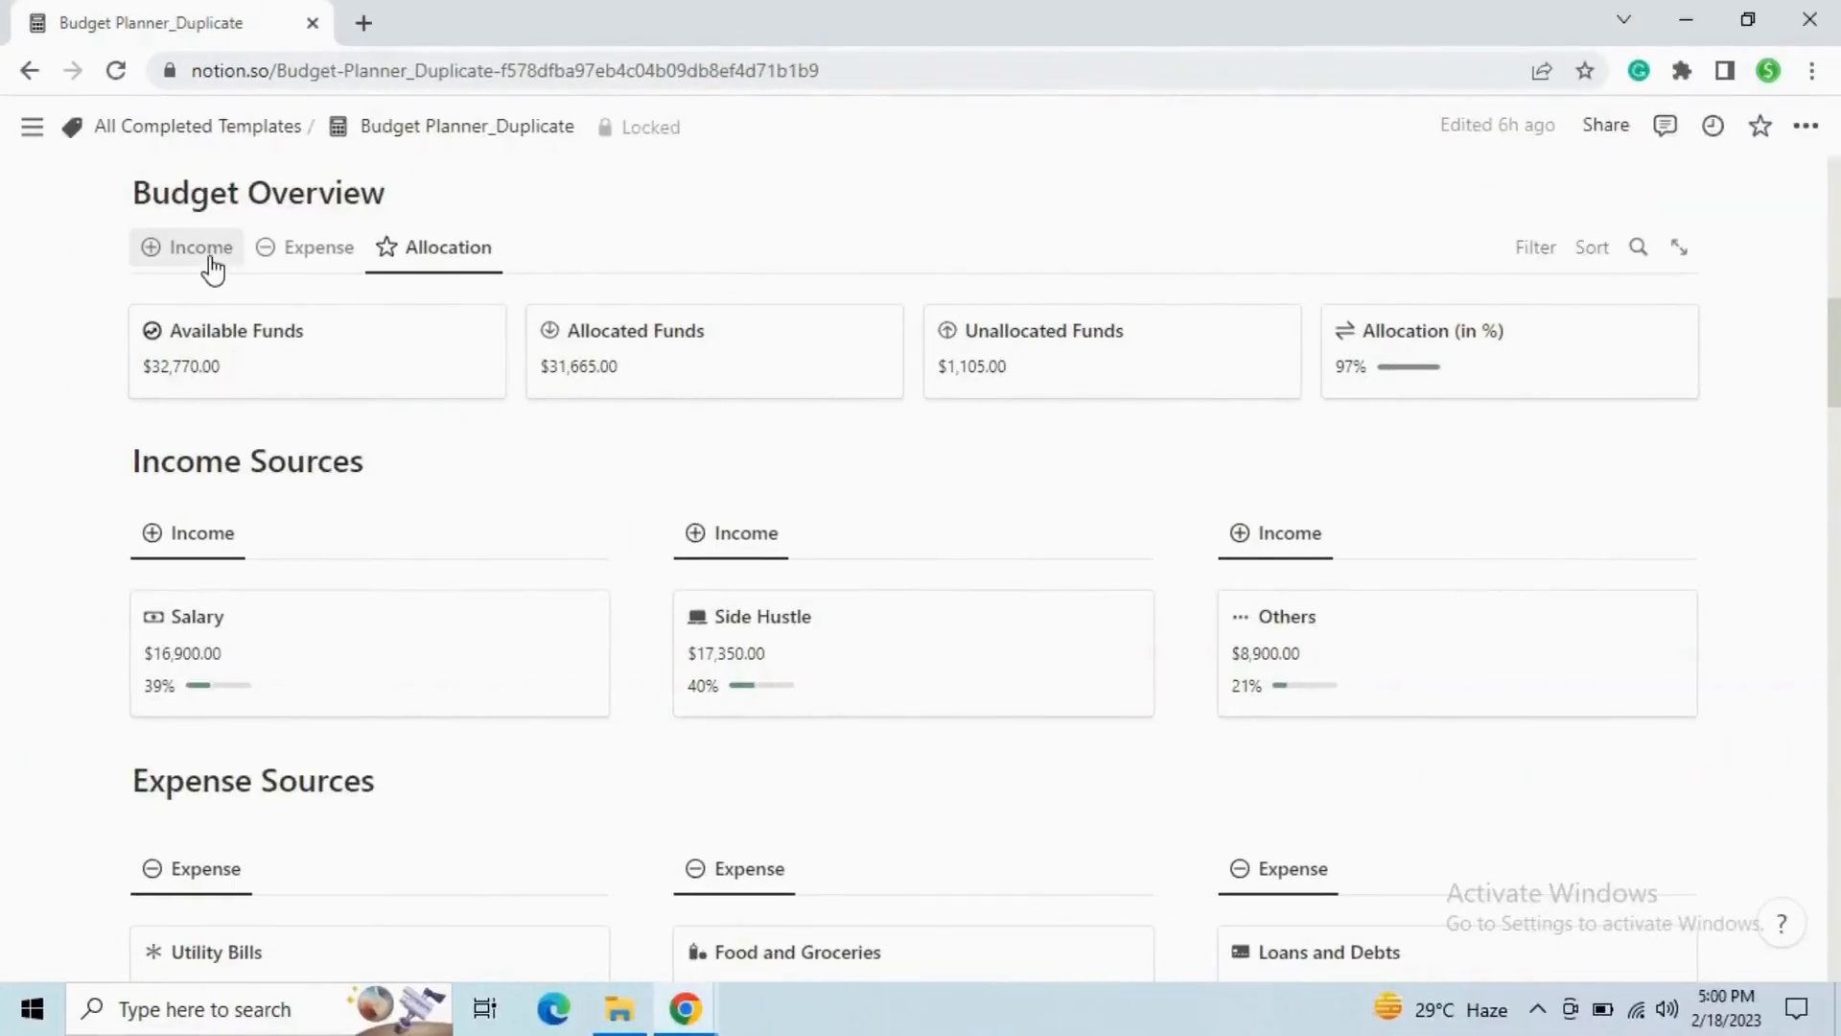
View the Income and Expense figures in the Budget Overview of the duplicated budget planner.
left_click(212, 268)
left_click(300, 271)
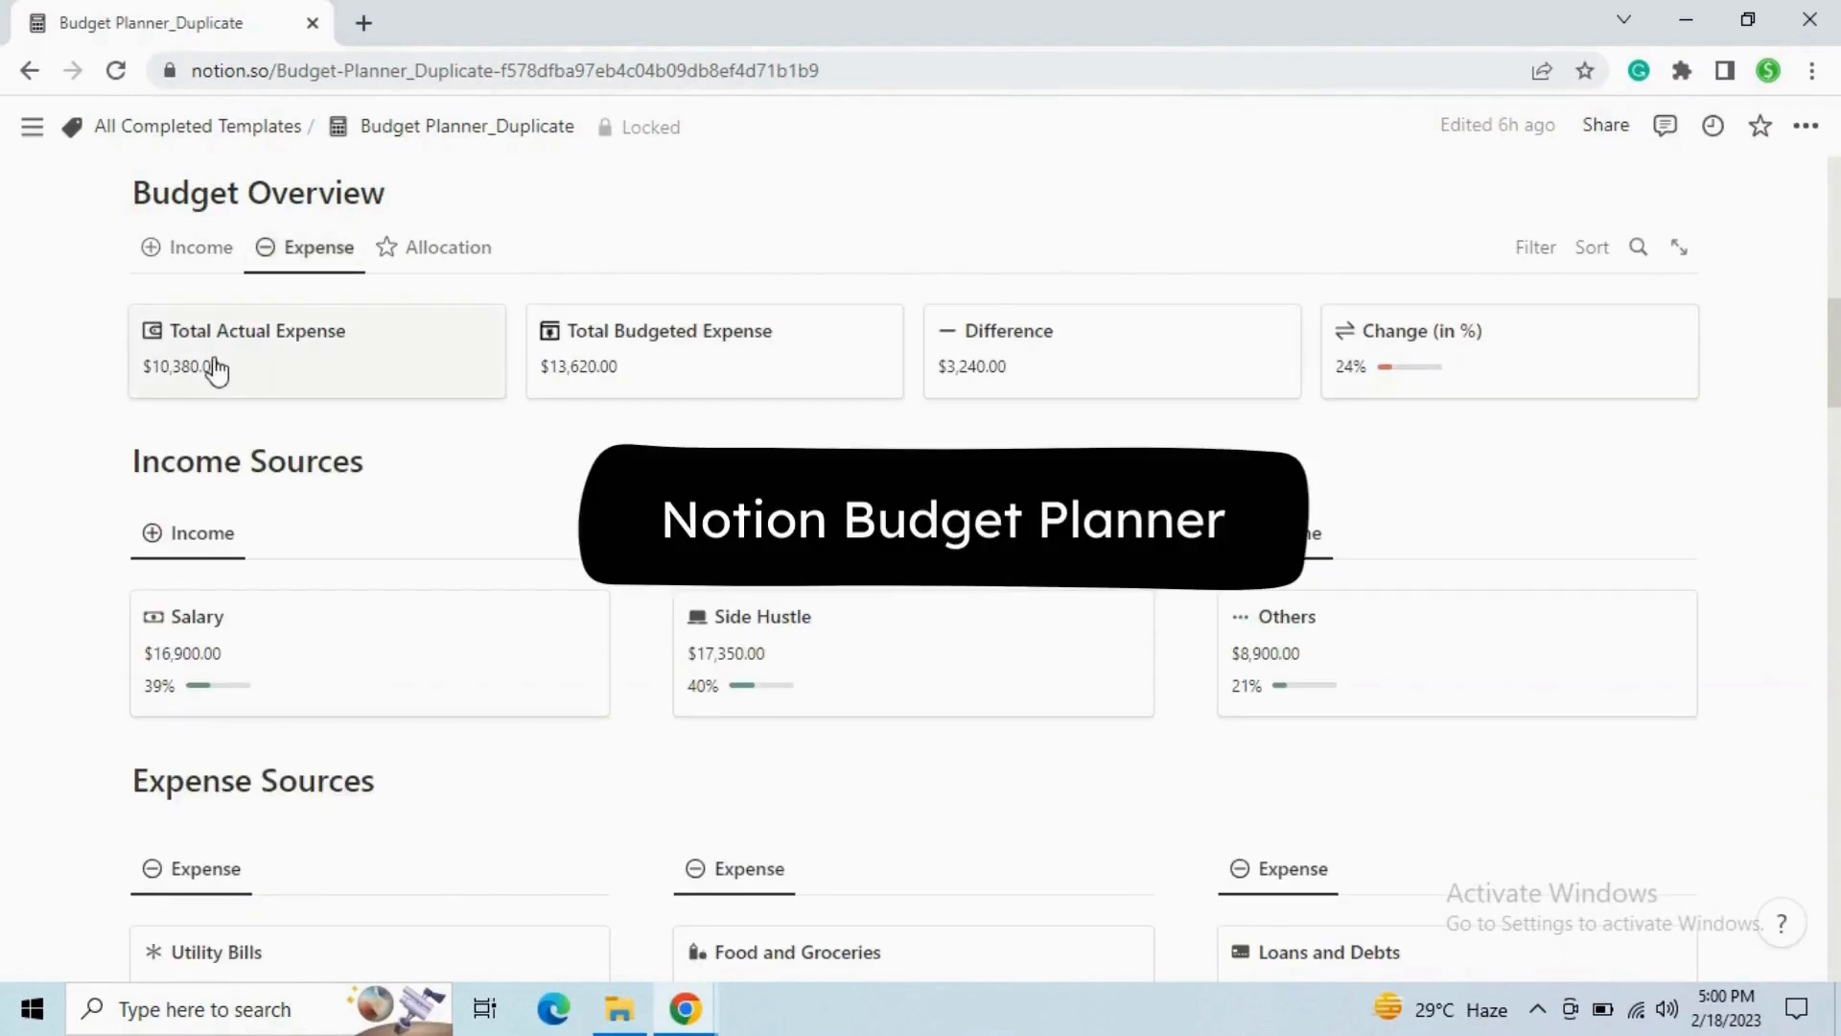
scroll(213, 367, "down", 1)
scroll(216, 373, "down", 3)
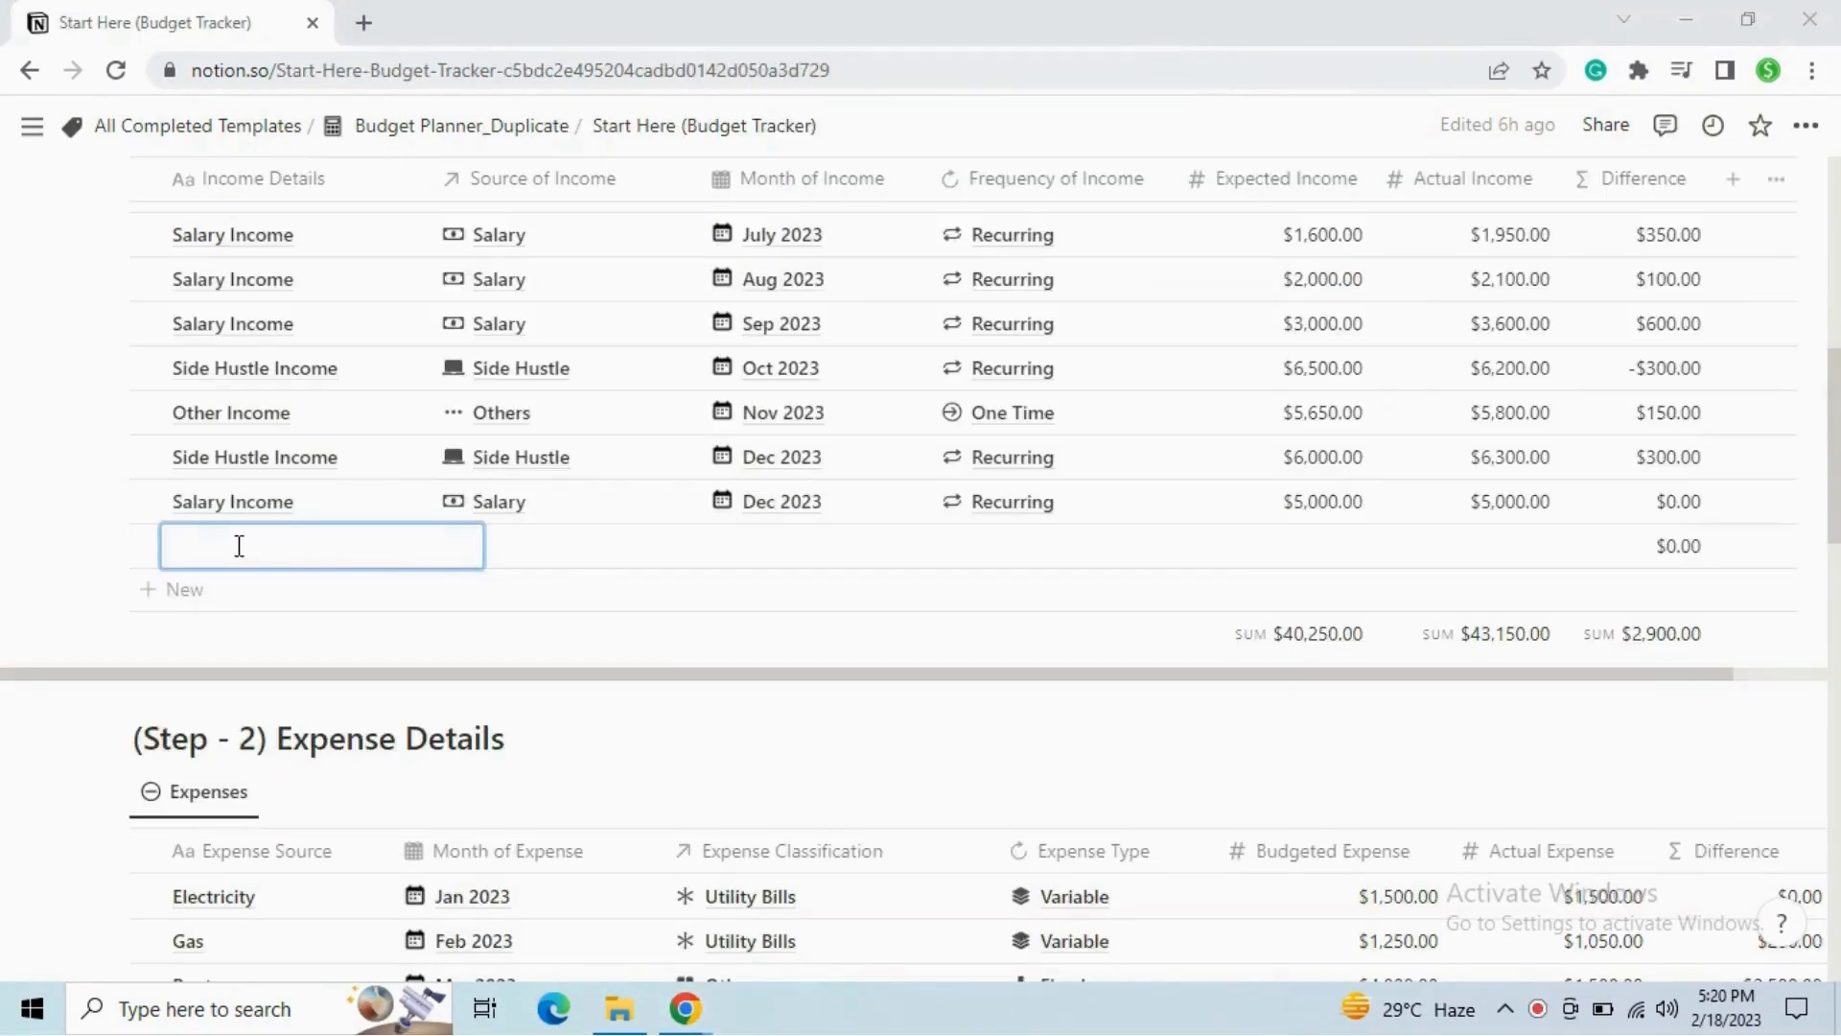
Name the new row of the income table Other Income and enter Others as its source of income.
type("Other Income")
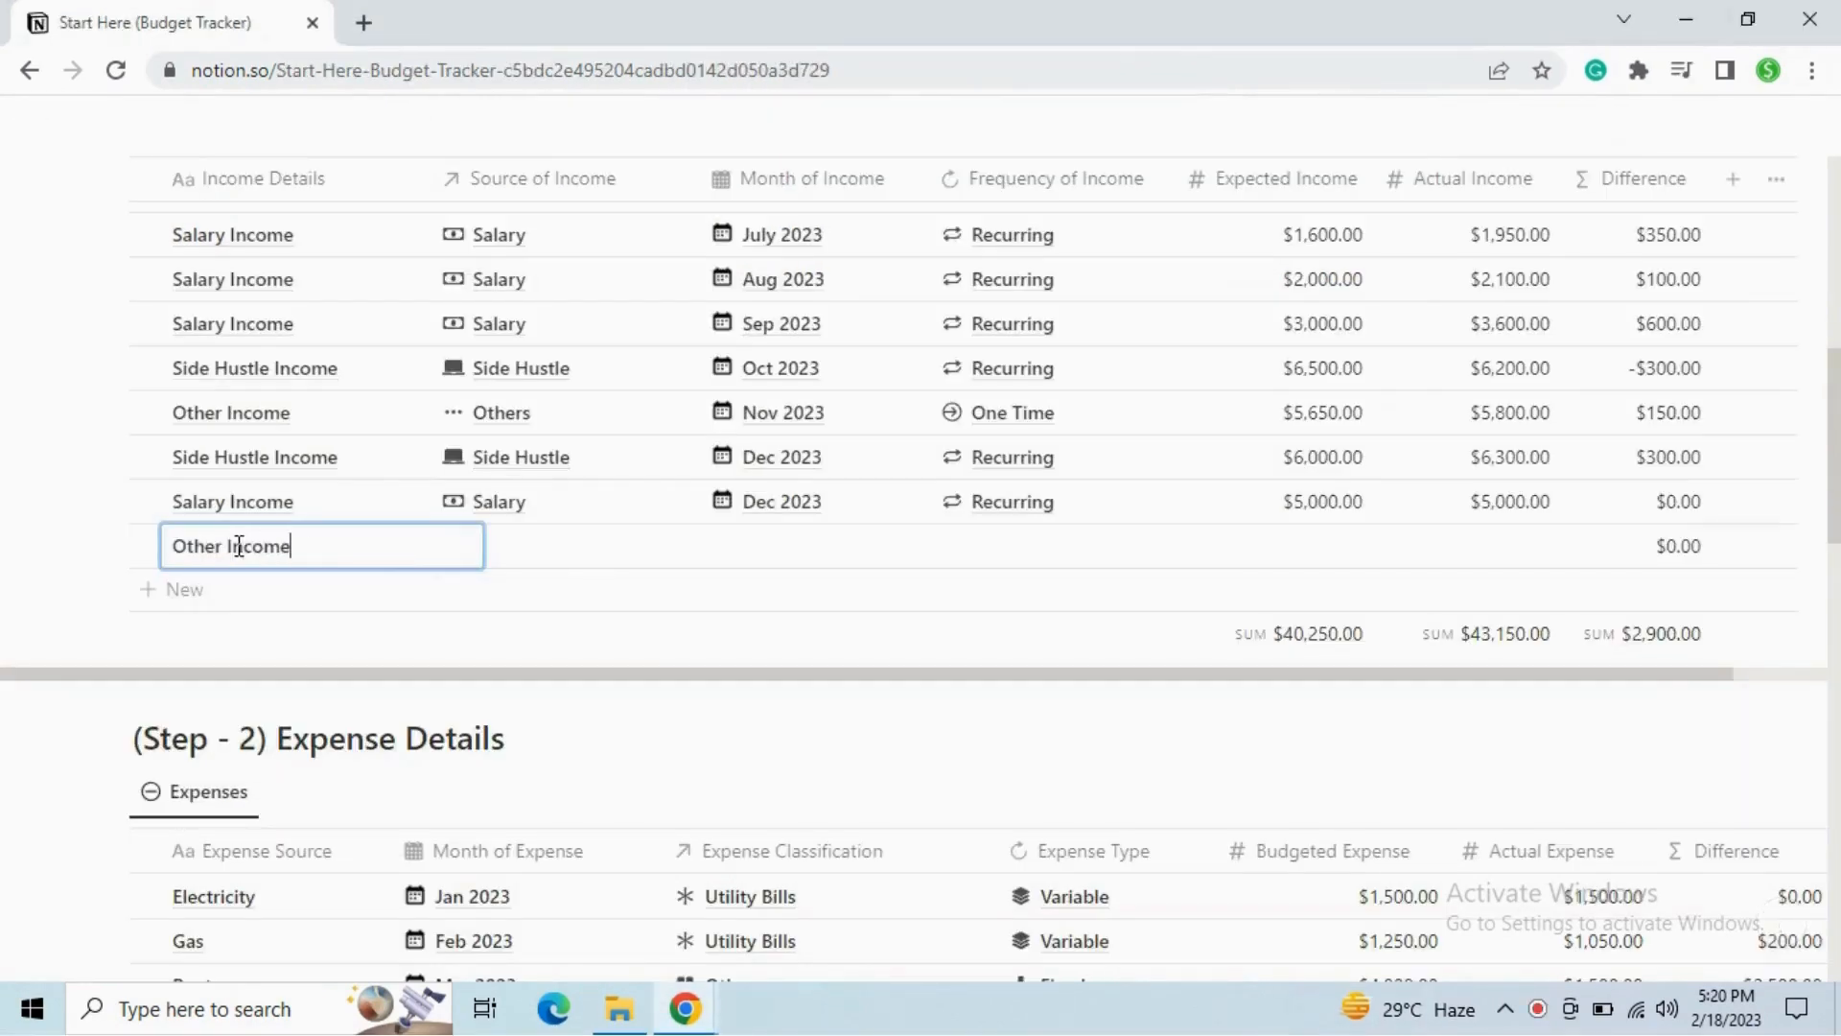
key("Tab")
type("Others")
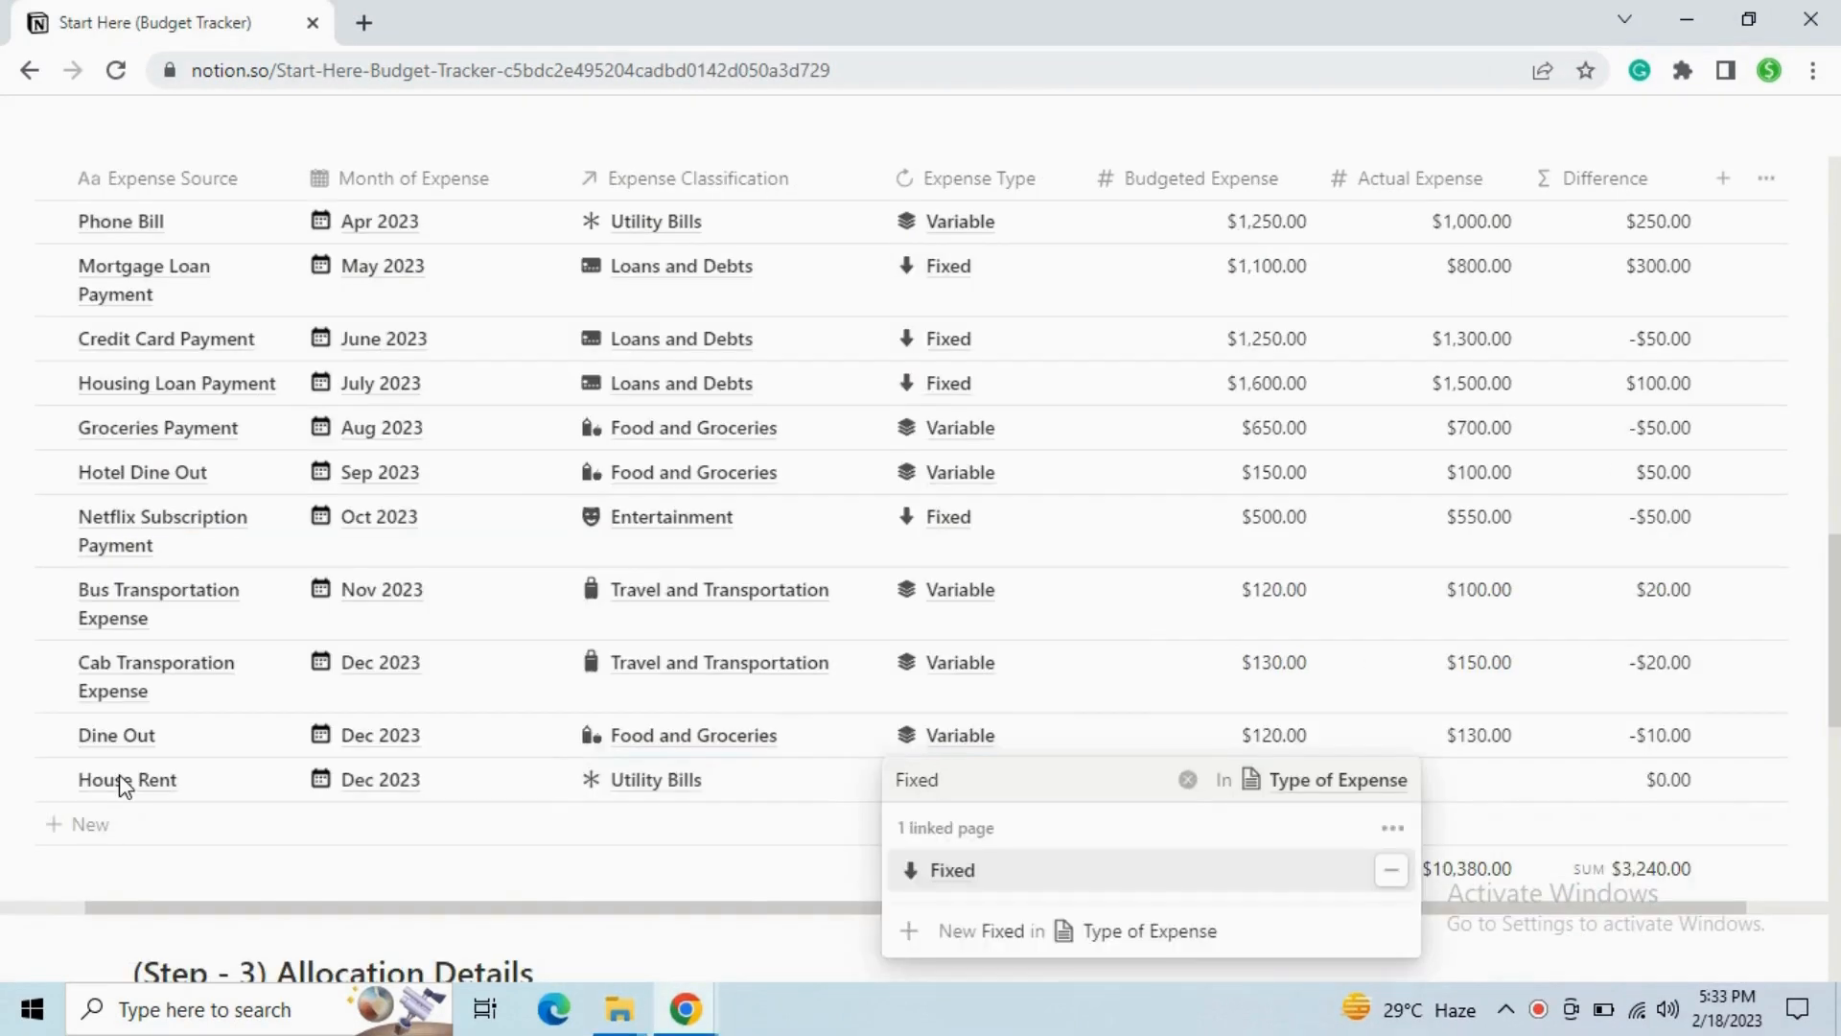
Finish setting the House Rent entry's expense type to Fixed.
key("Escape")
key("Tab")
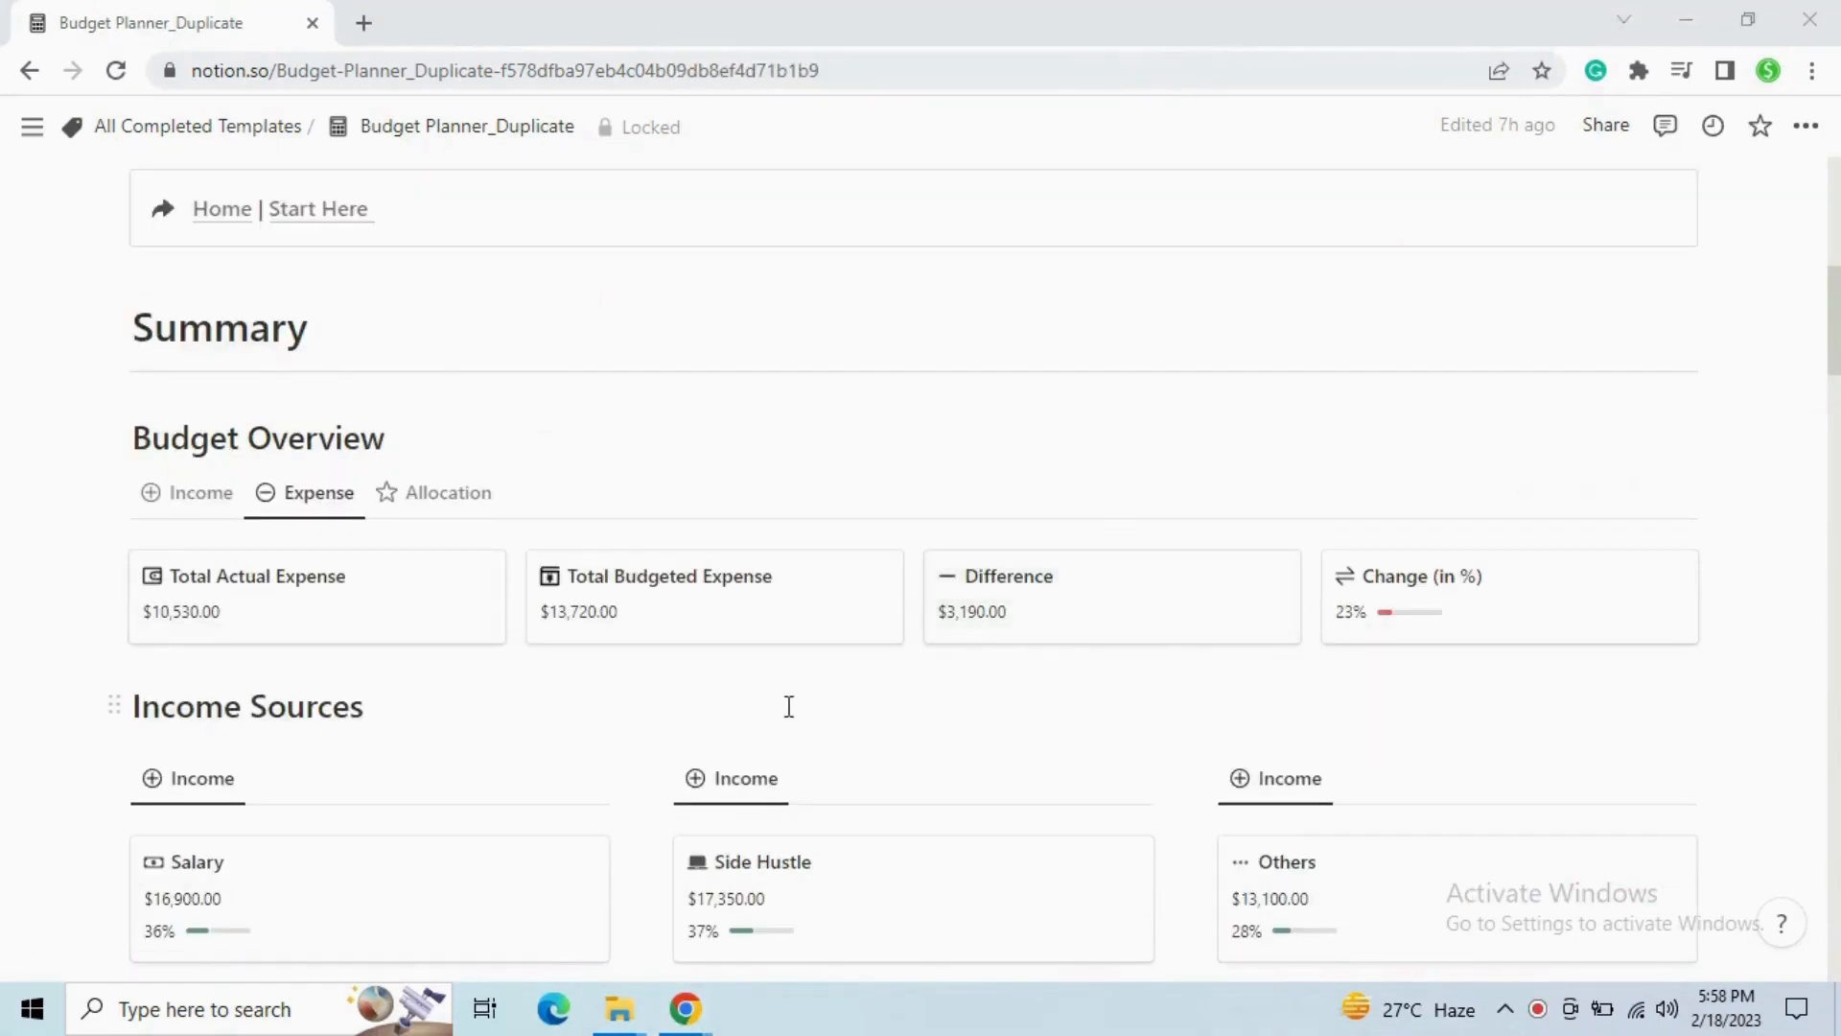
Look through the planner's income sources, expense sources, funds allocation and quarterly allocation sections.
scroll(799, 677, "down", 8)
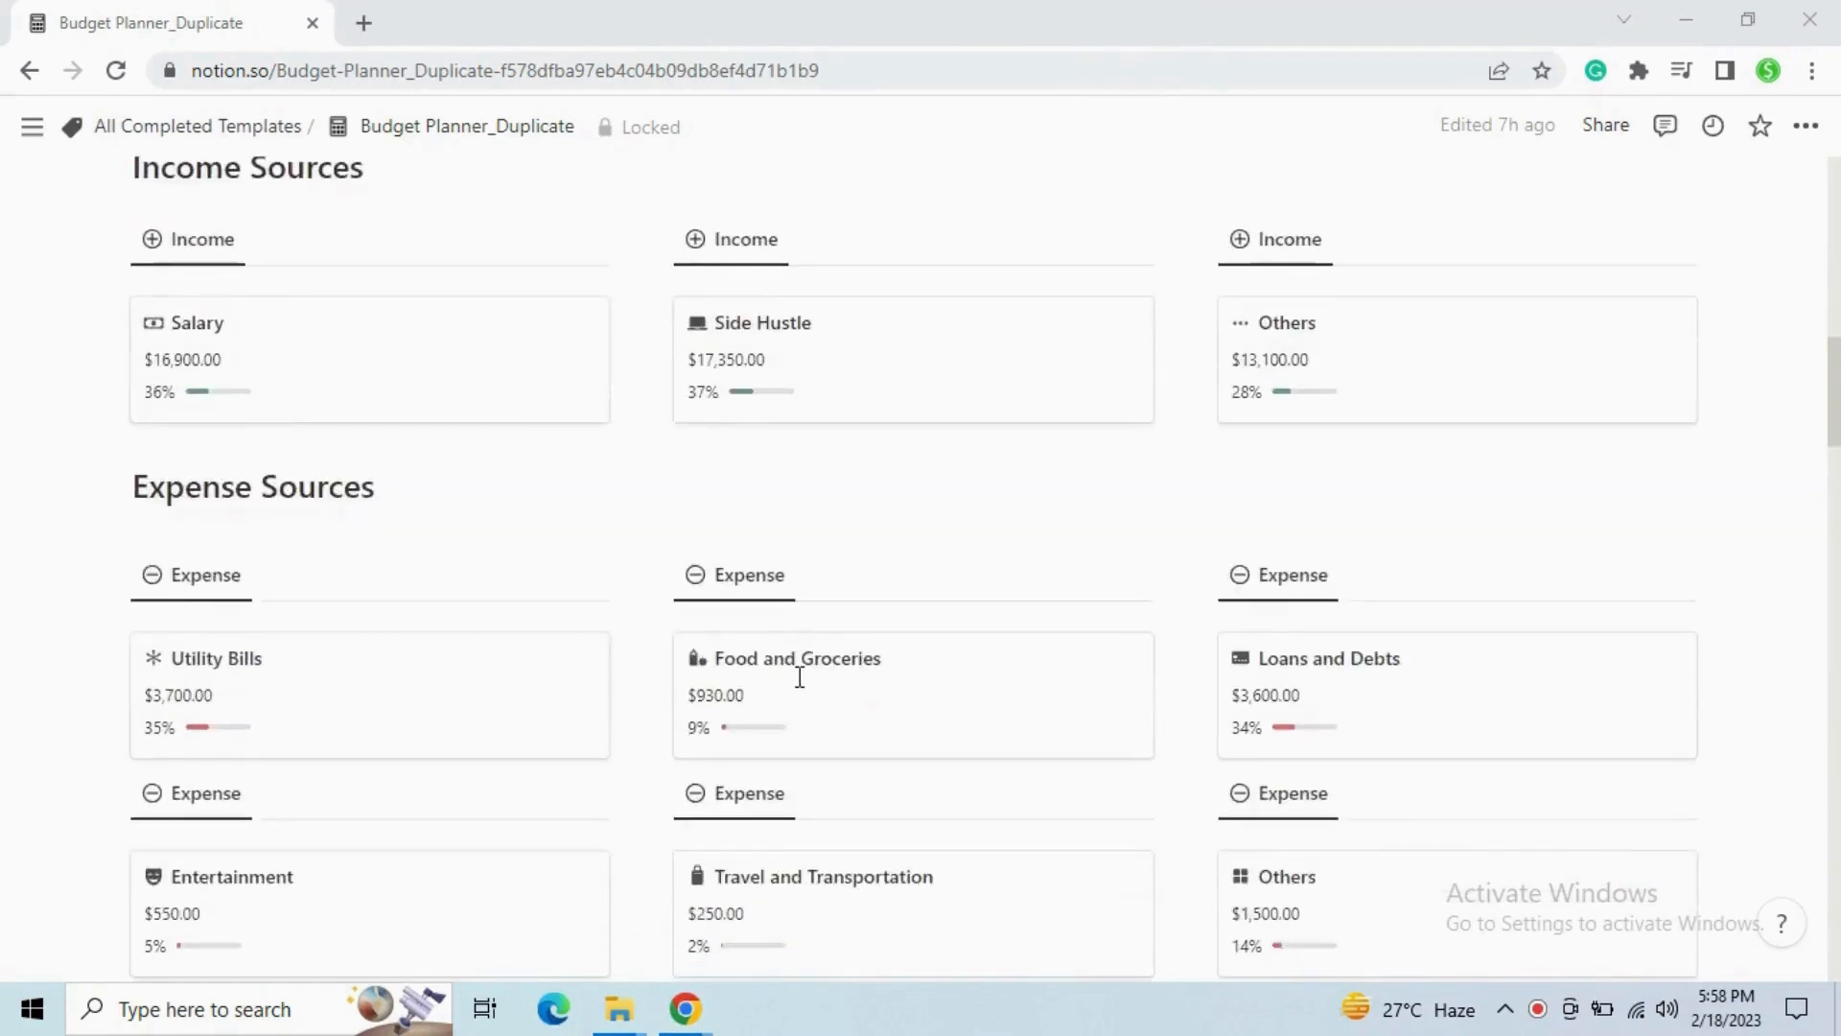
scroll(800, 677, "down", 2)
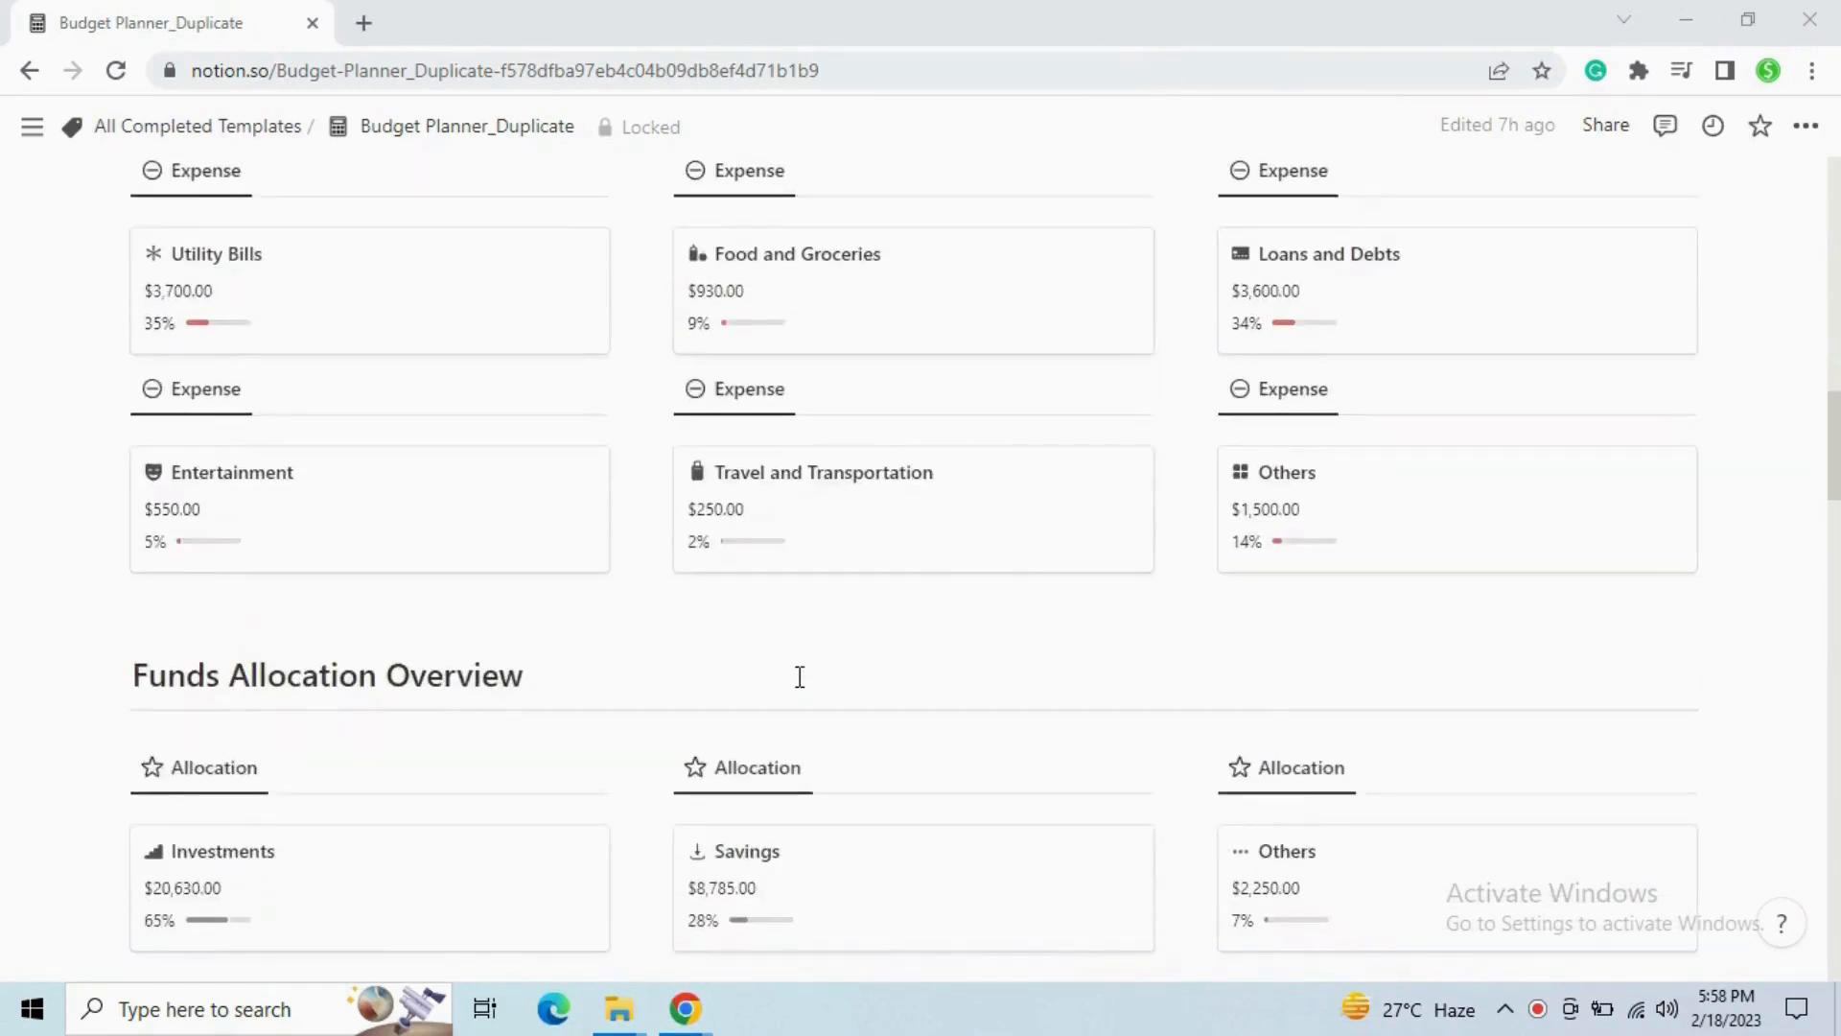
scroll(800, 677, "down", 7)
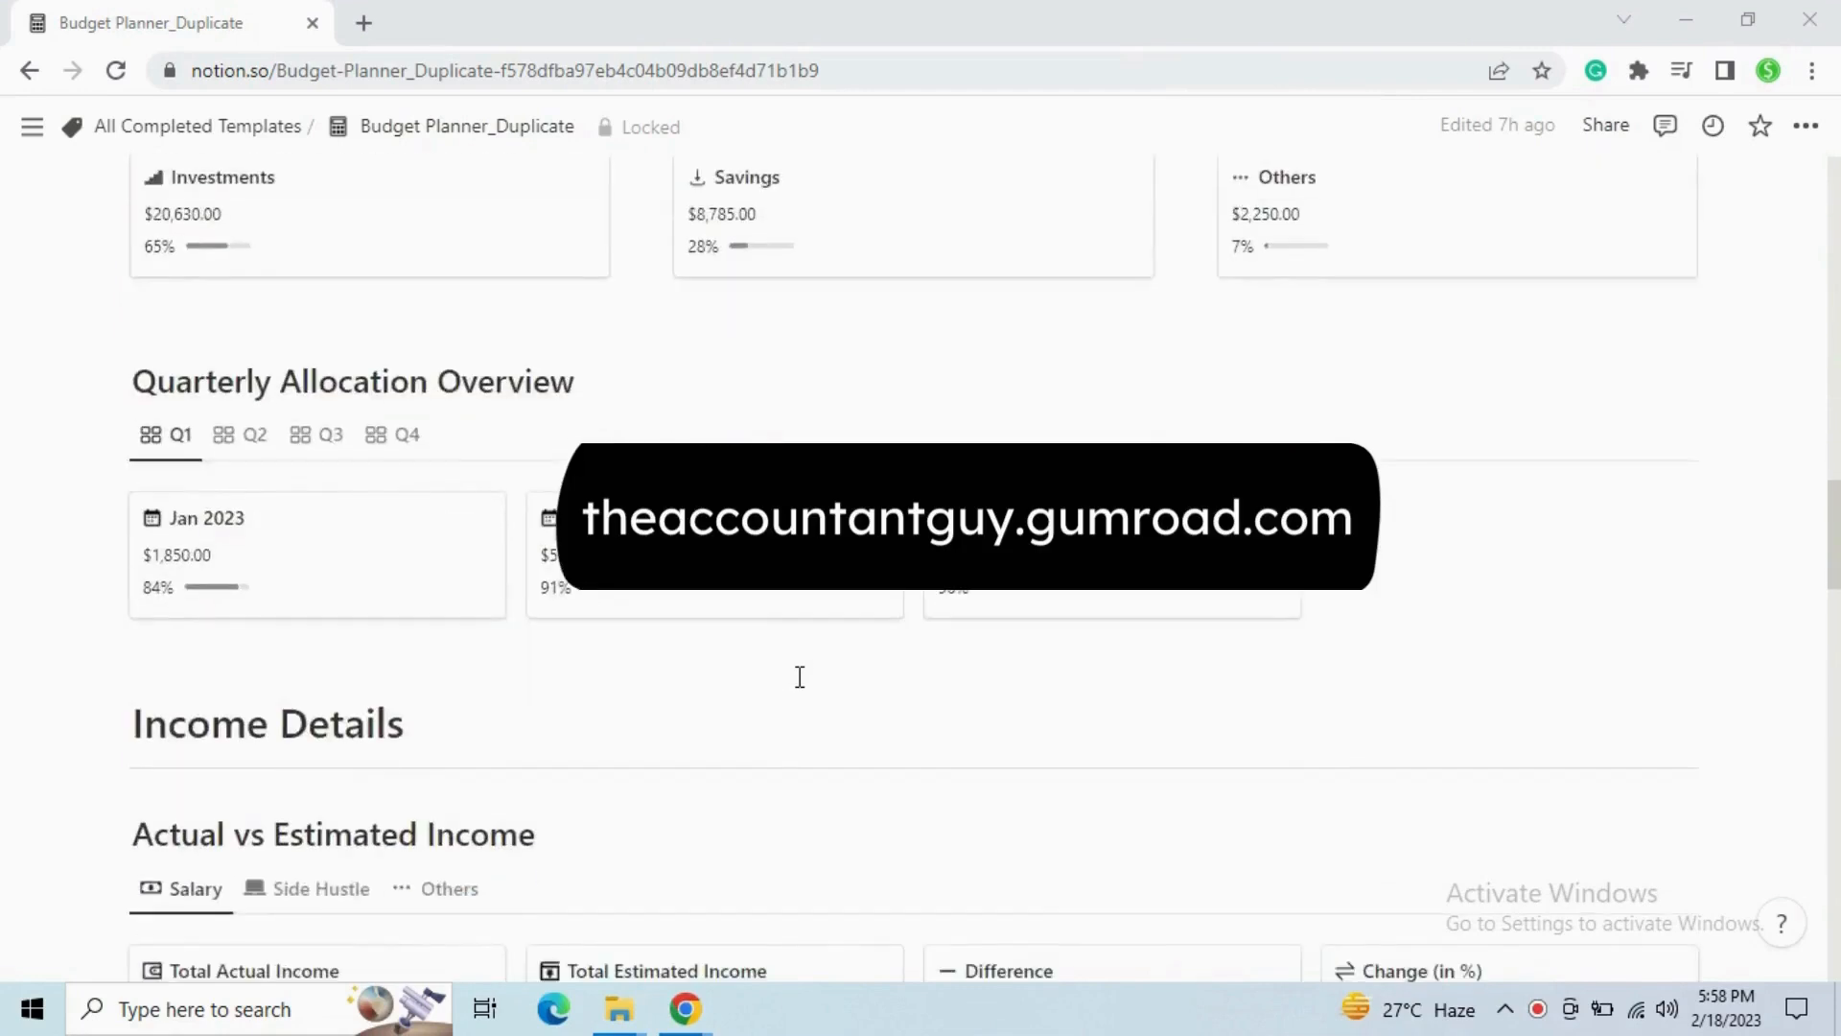
scroll(800, 677, "down", 3)
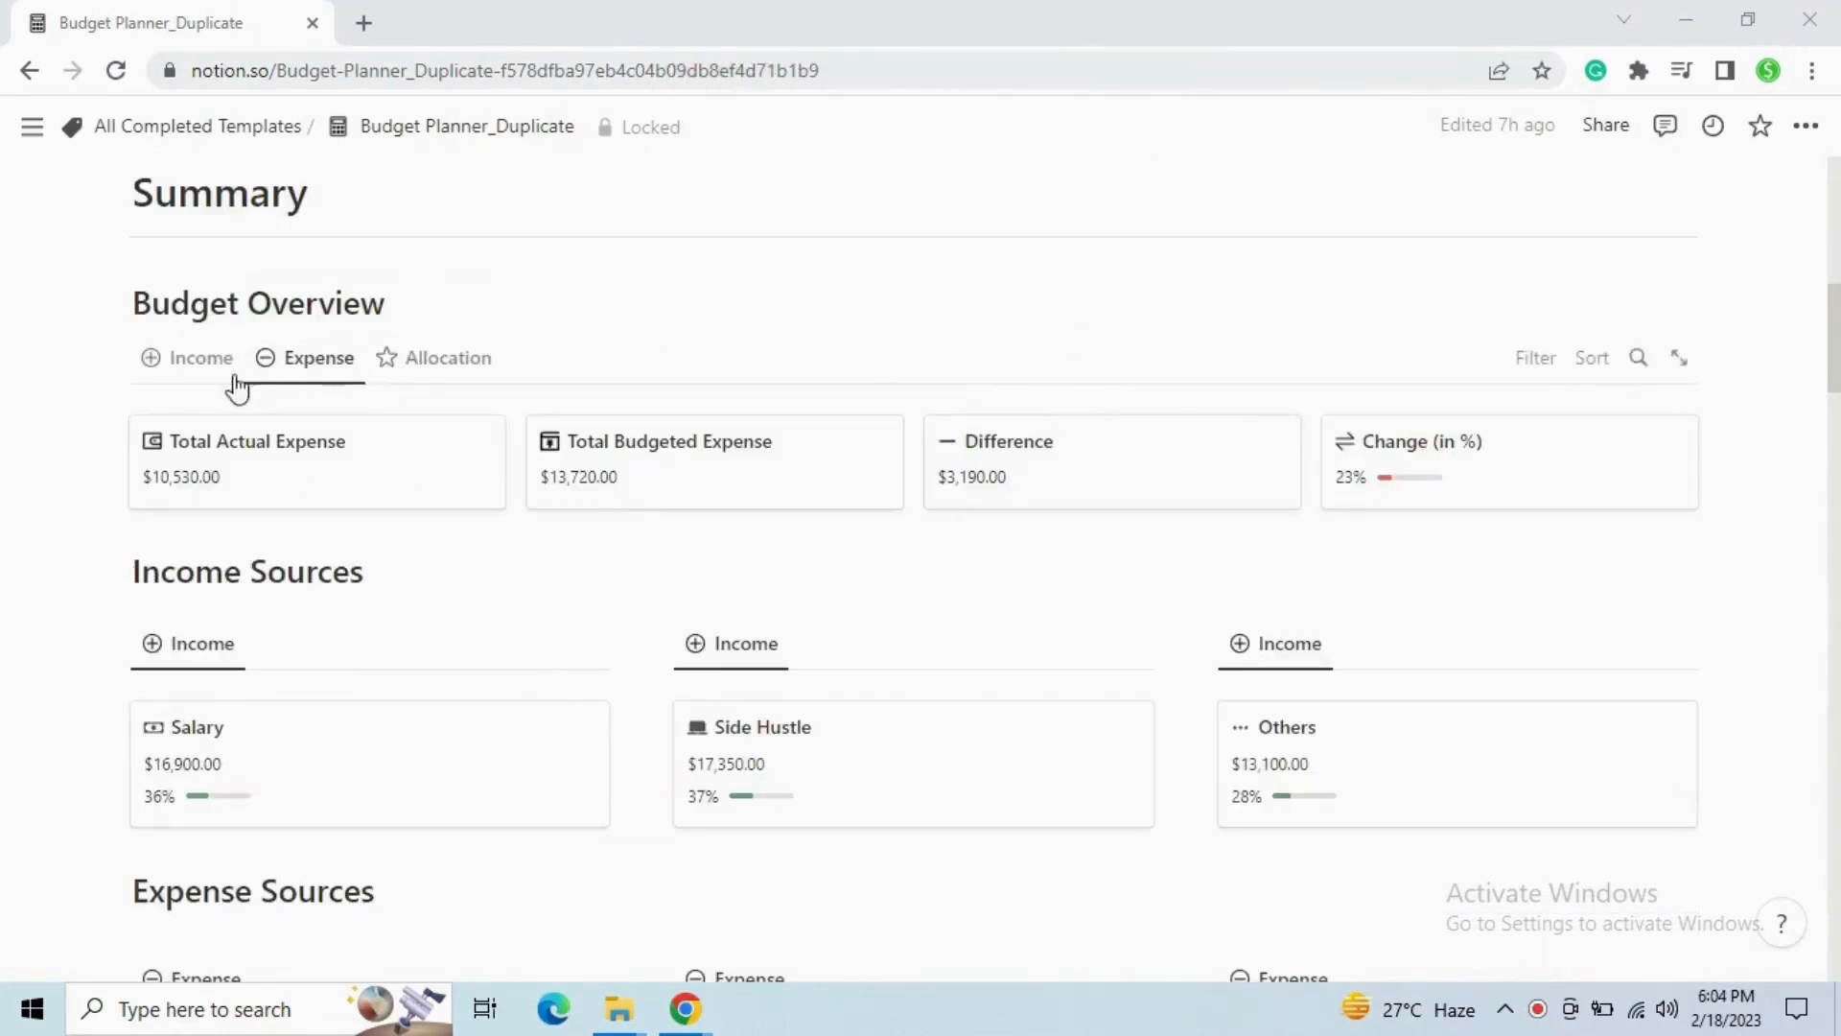
View the Income, Expense and Allocation figures in the Budget Overview in turn.
left_click(195, 366)
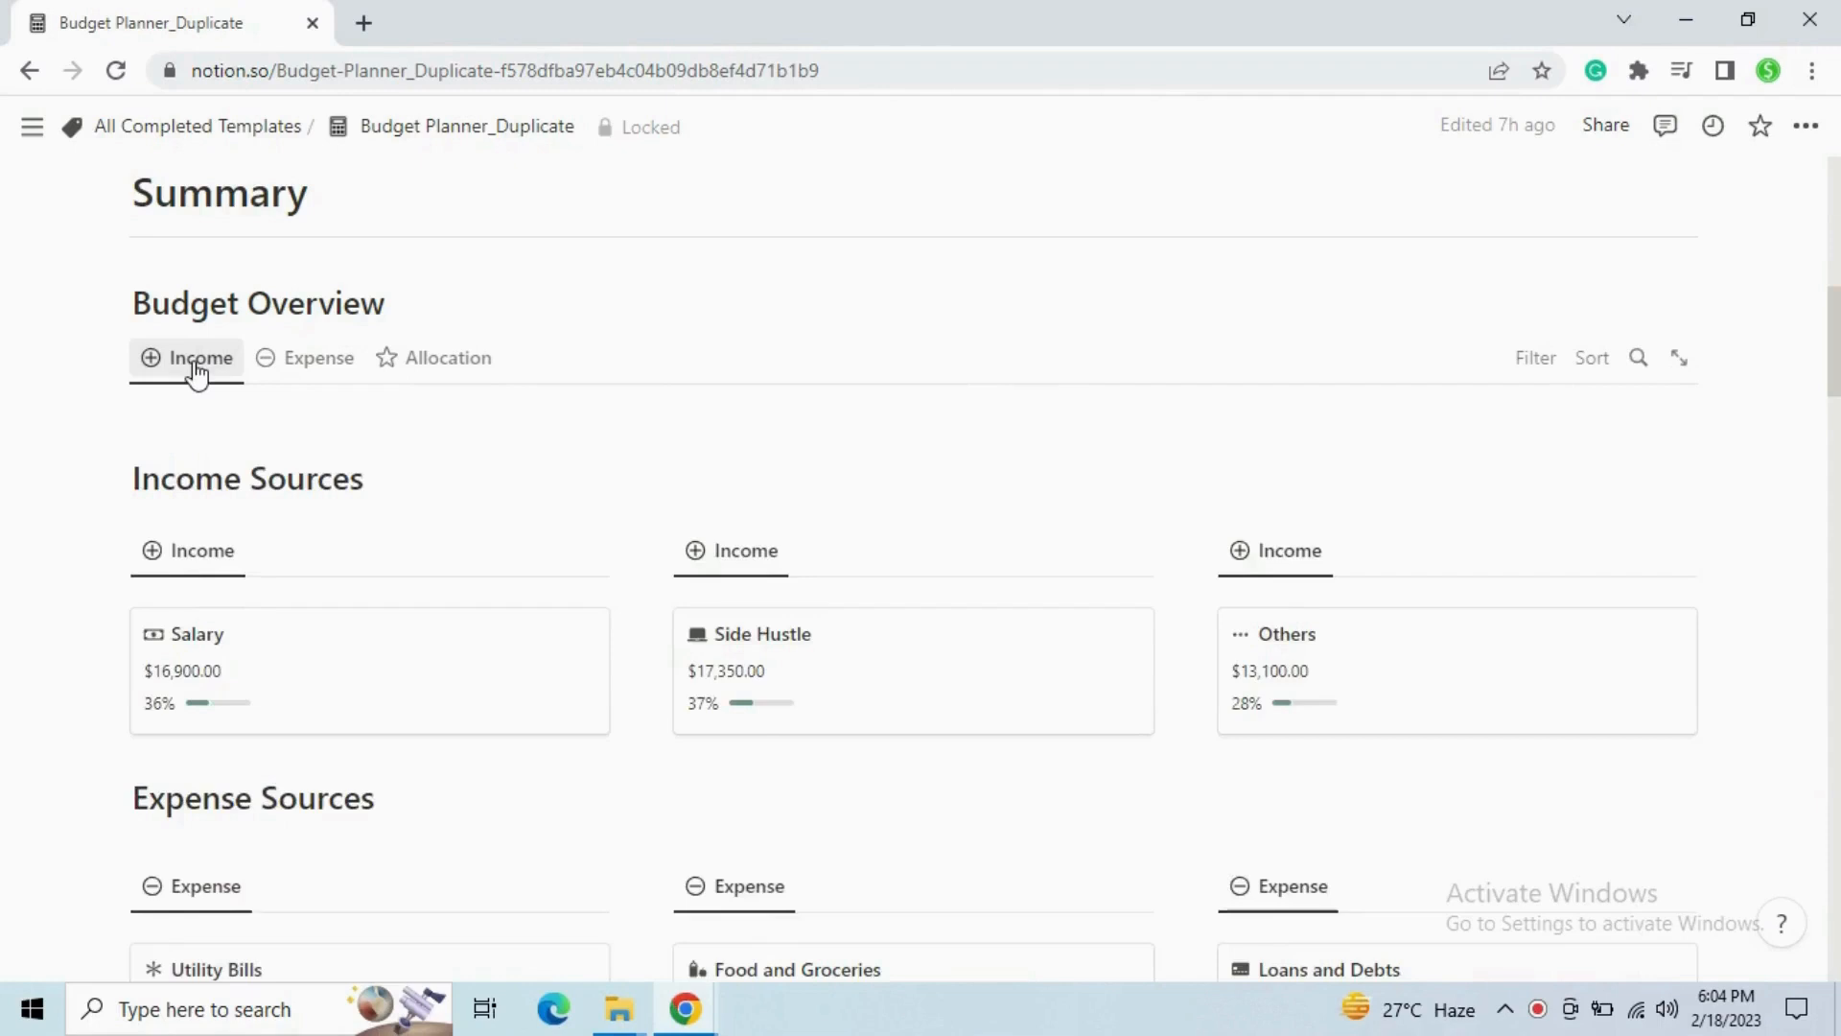
left_click(273, 370)
left_click(402, 382)
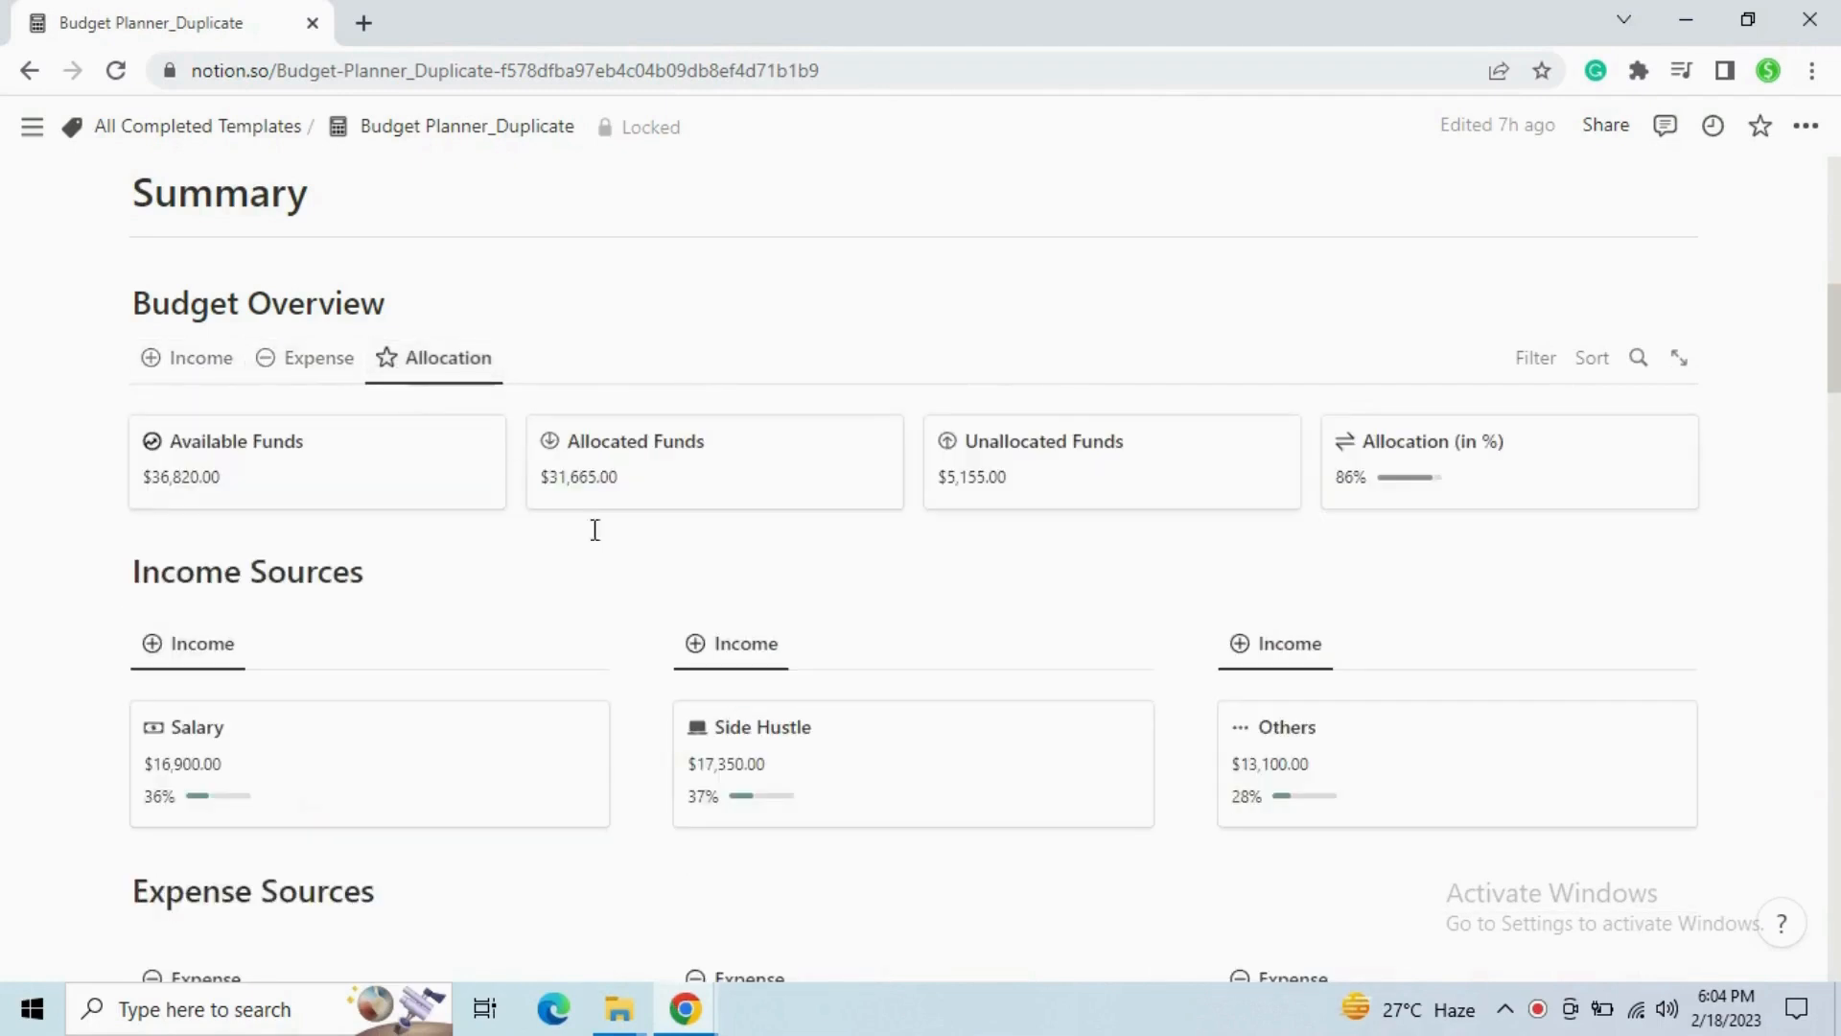
Review the income, expense and allocation summaries, including the Quarterly Allocation Overview for Q2, Q3 and Q4.
scroll(620, 552, "down", 1)
scroll(620, 555, "down", 1)
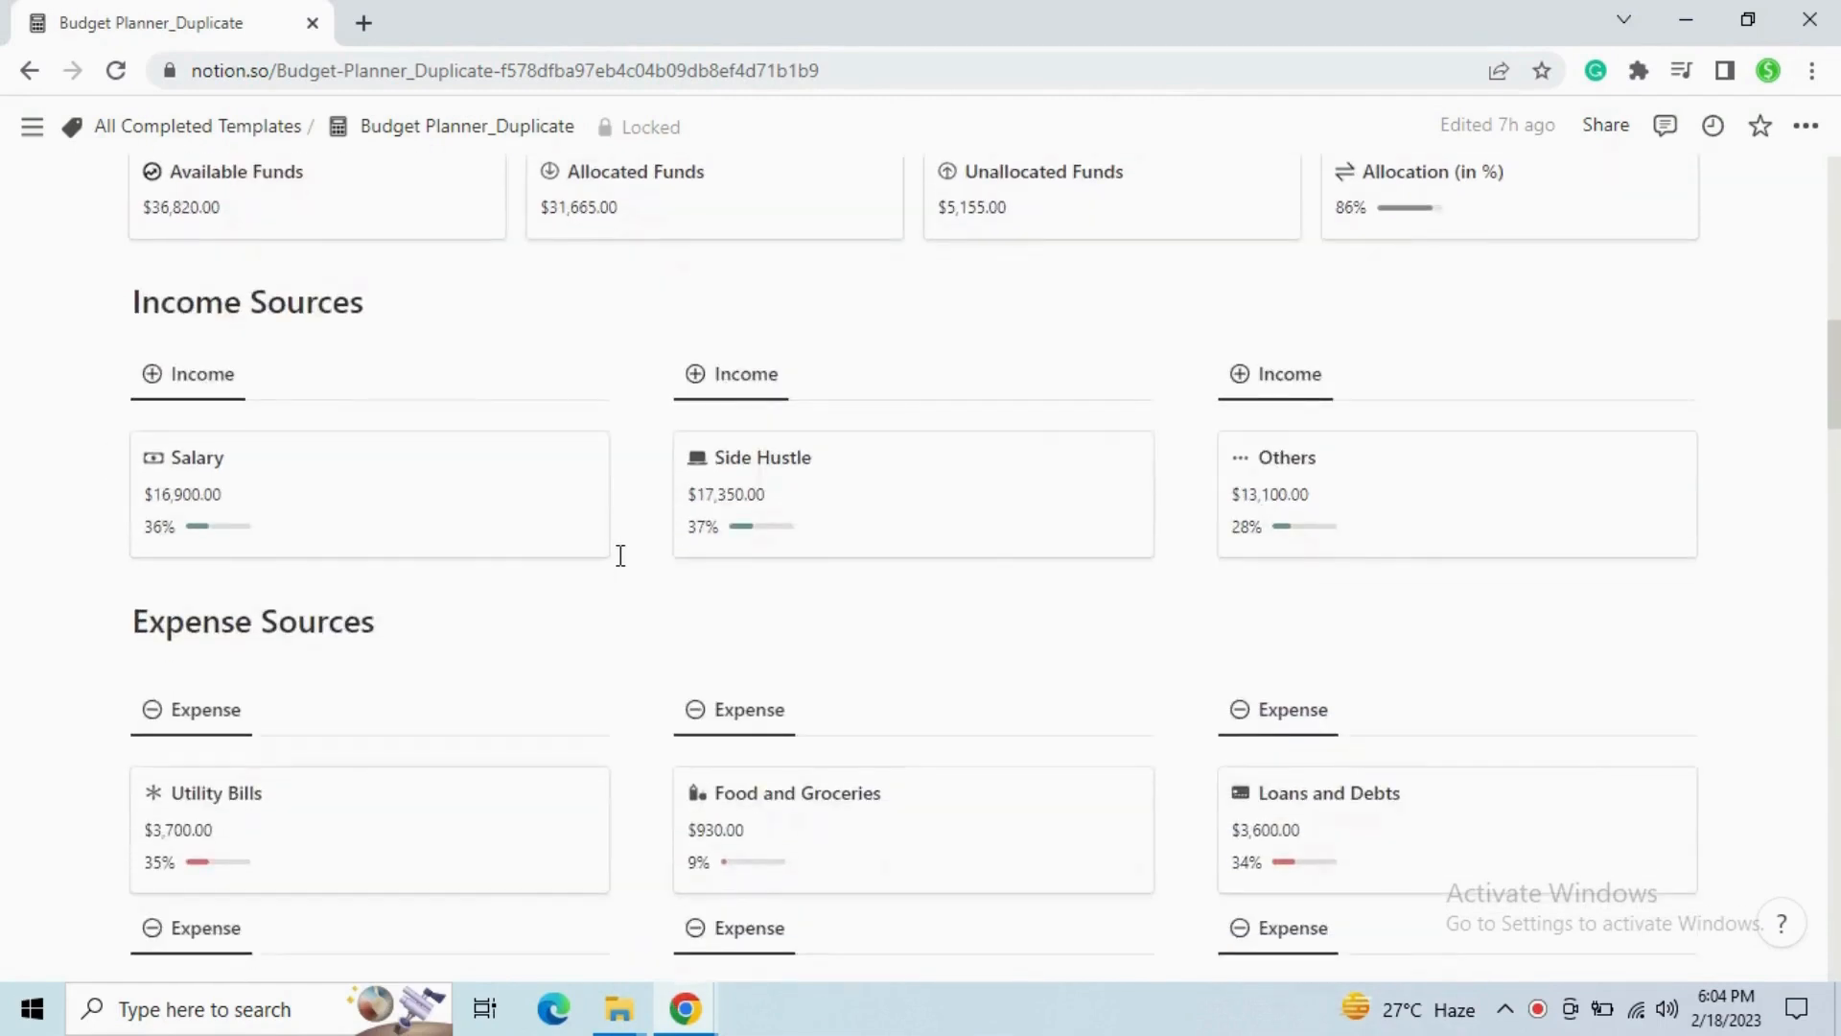
scroll(618, 555, "down", 3)
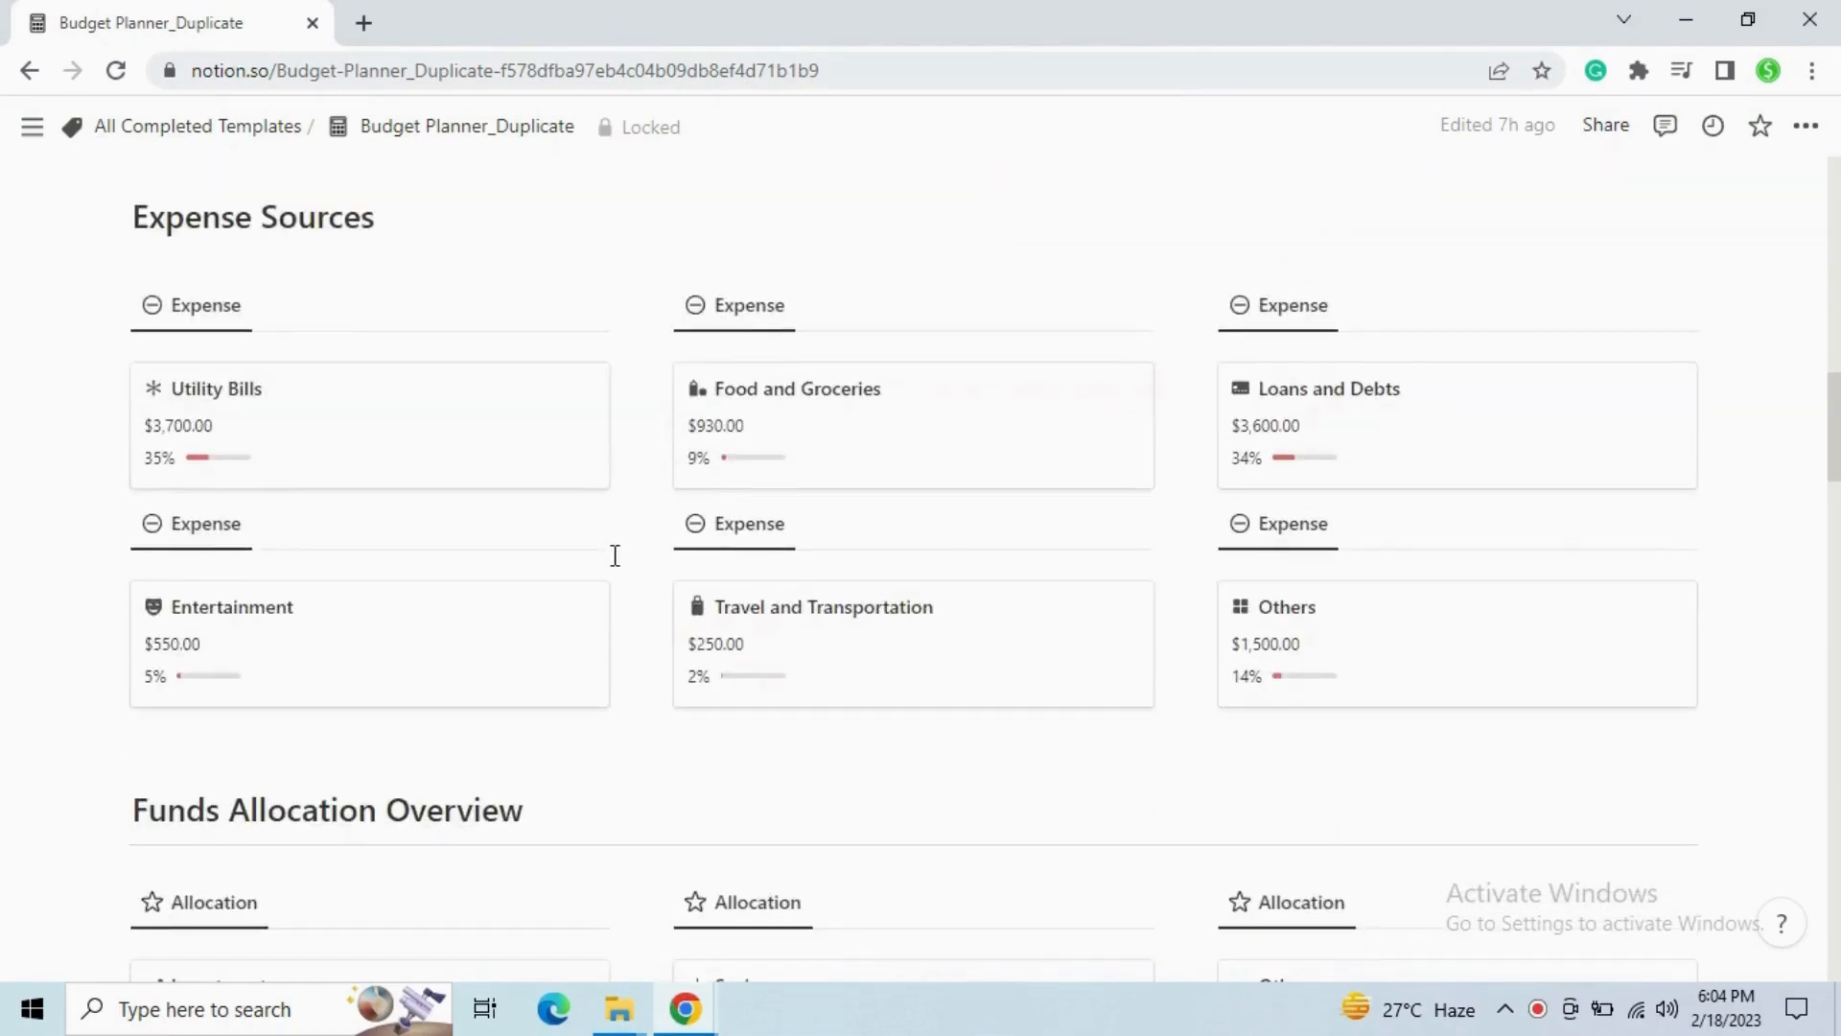
scroll(614, 555, "down", 3)
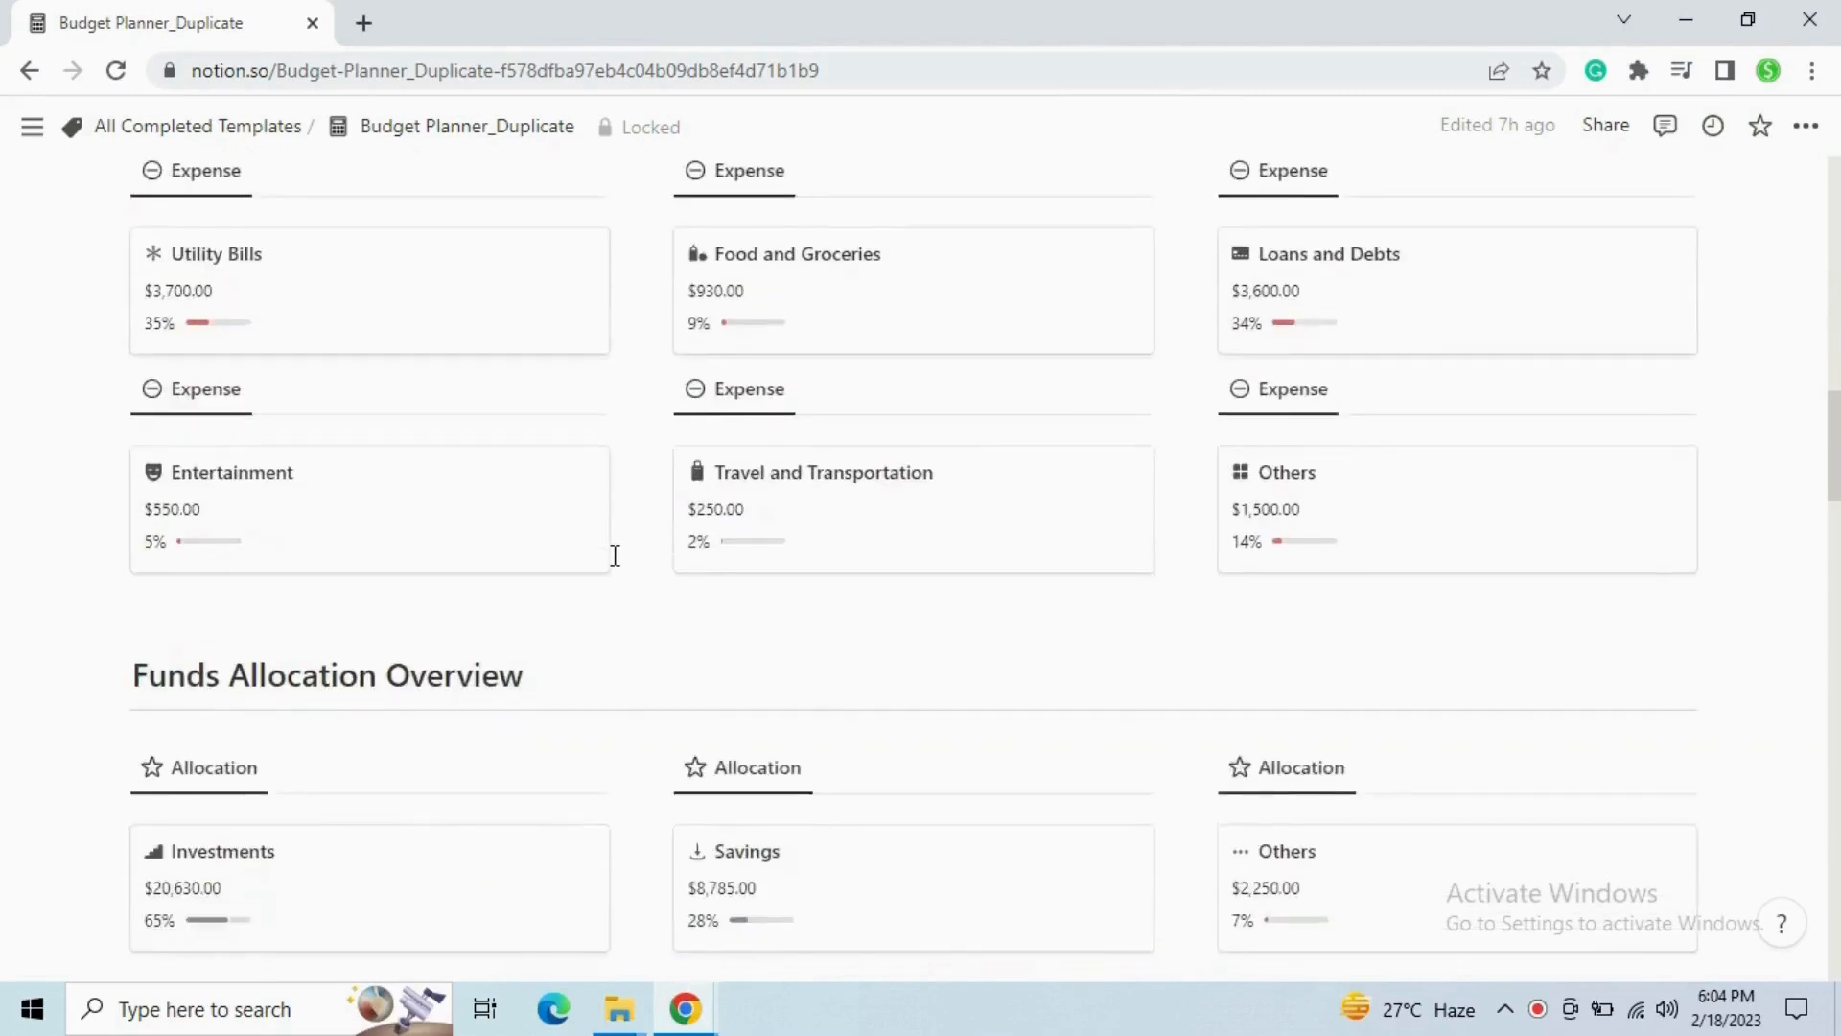
scroll(614, 555, "down", 1)
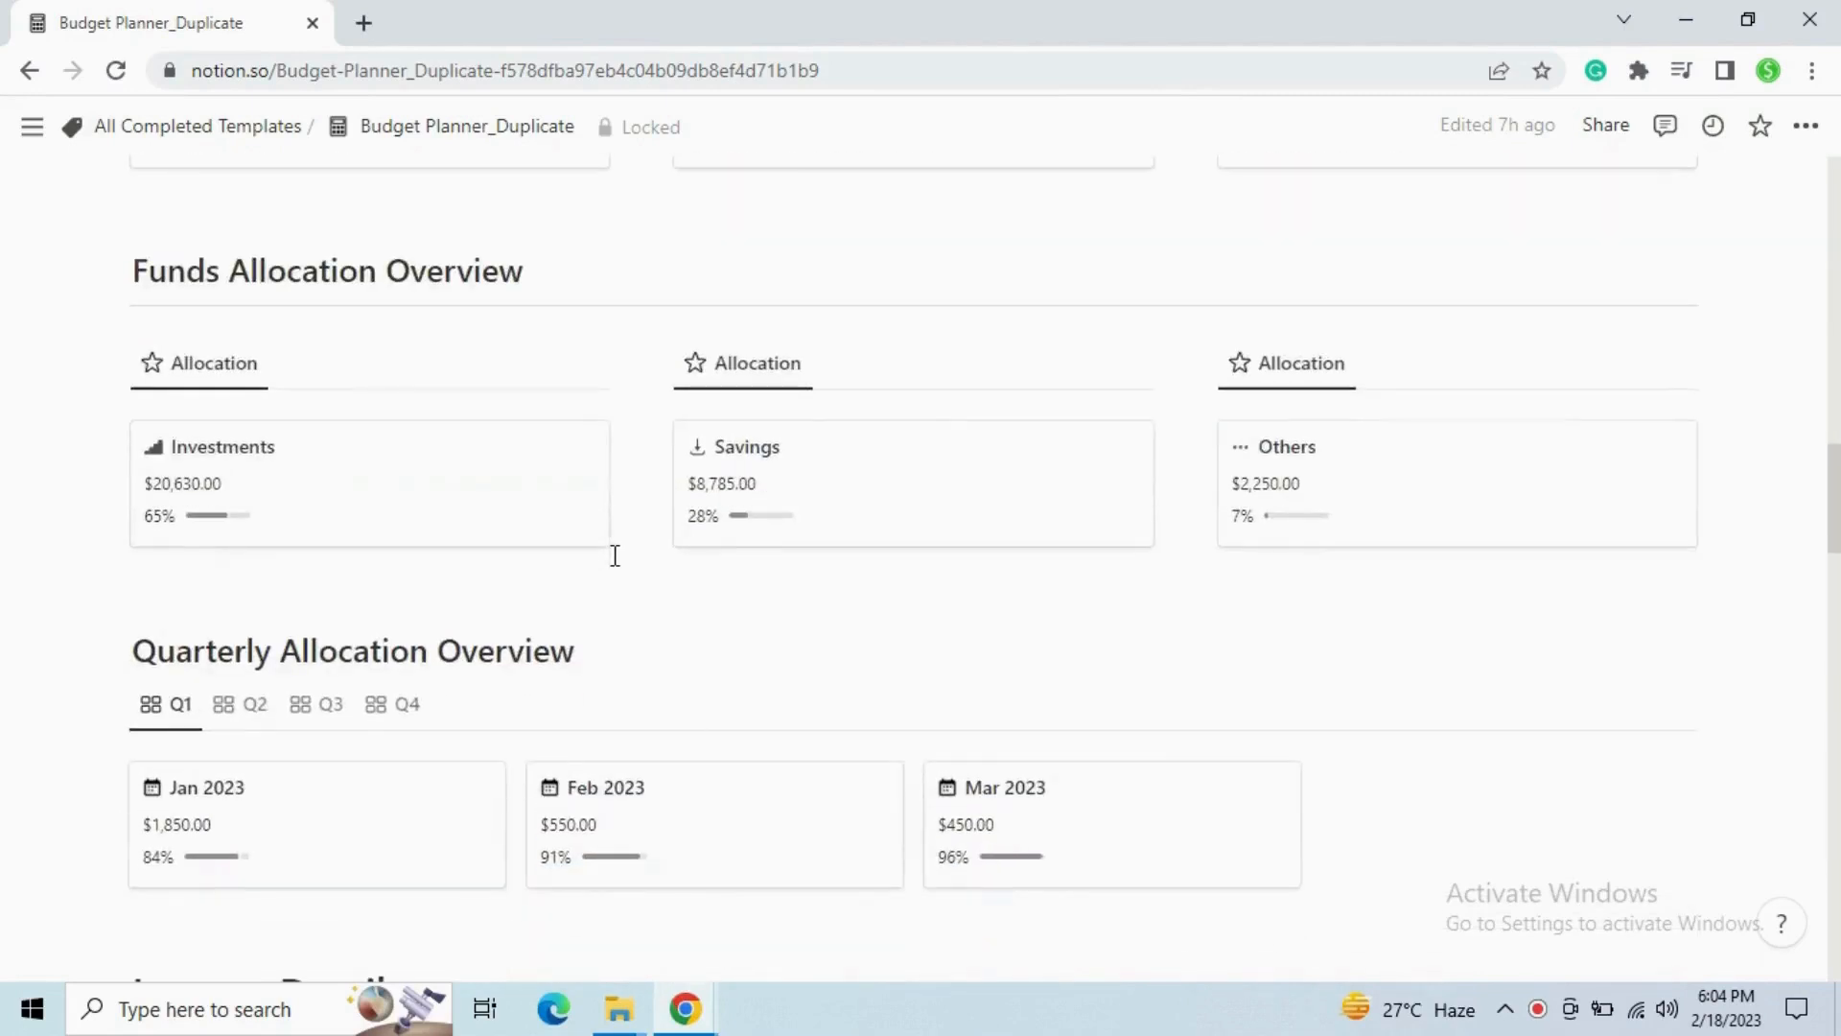
left_click(257, 721)
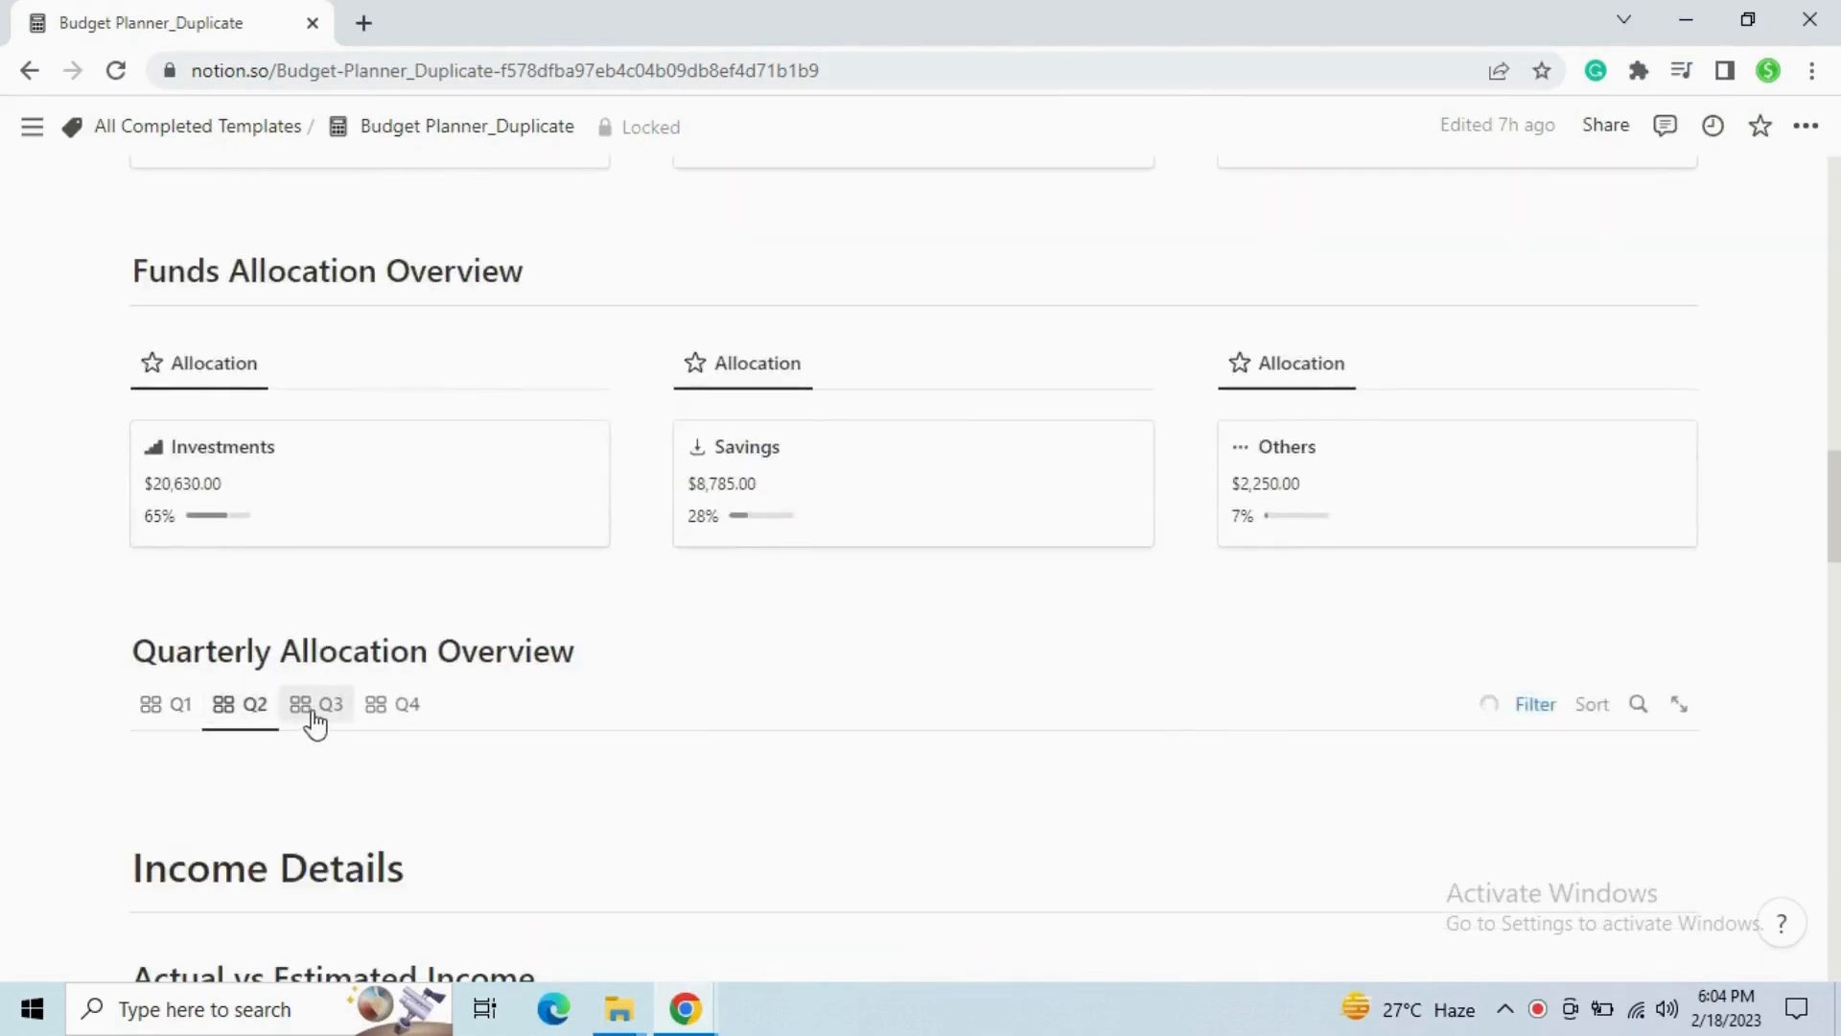
left_click(314, 724)
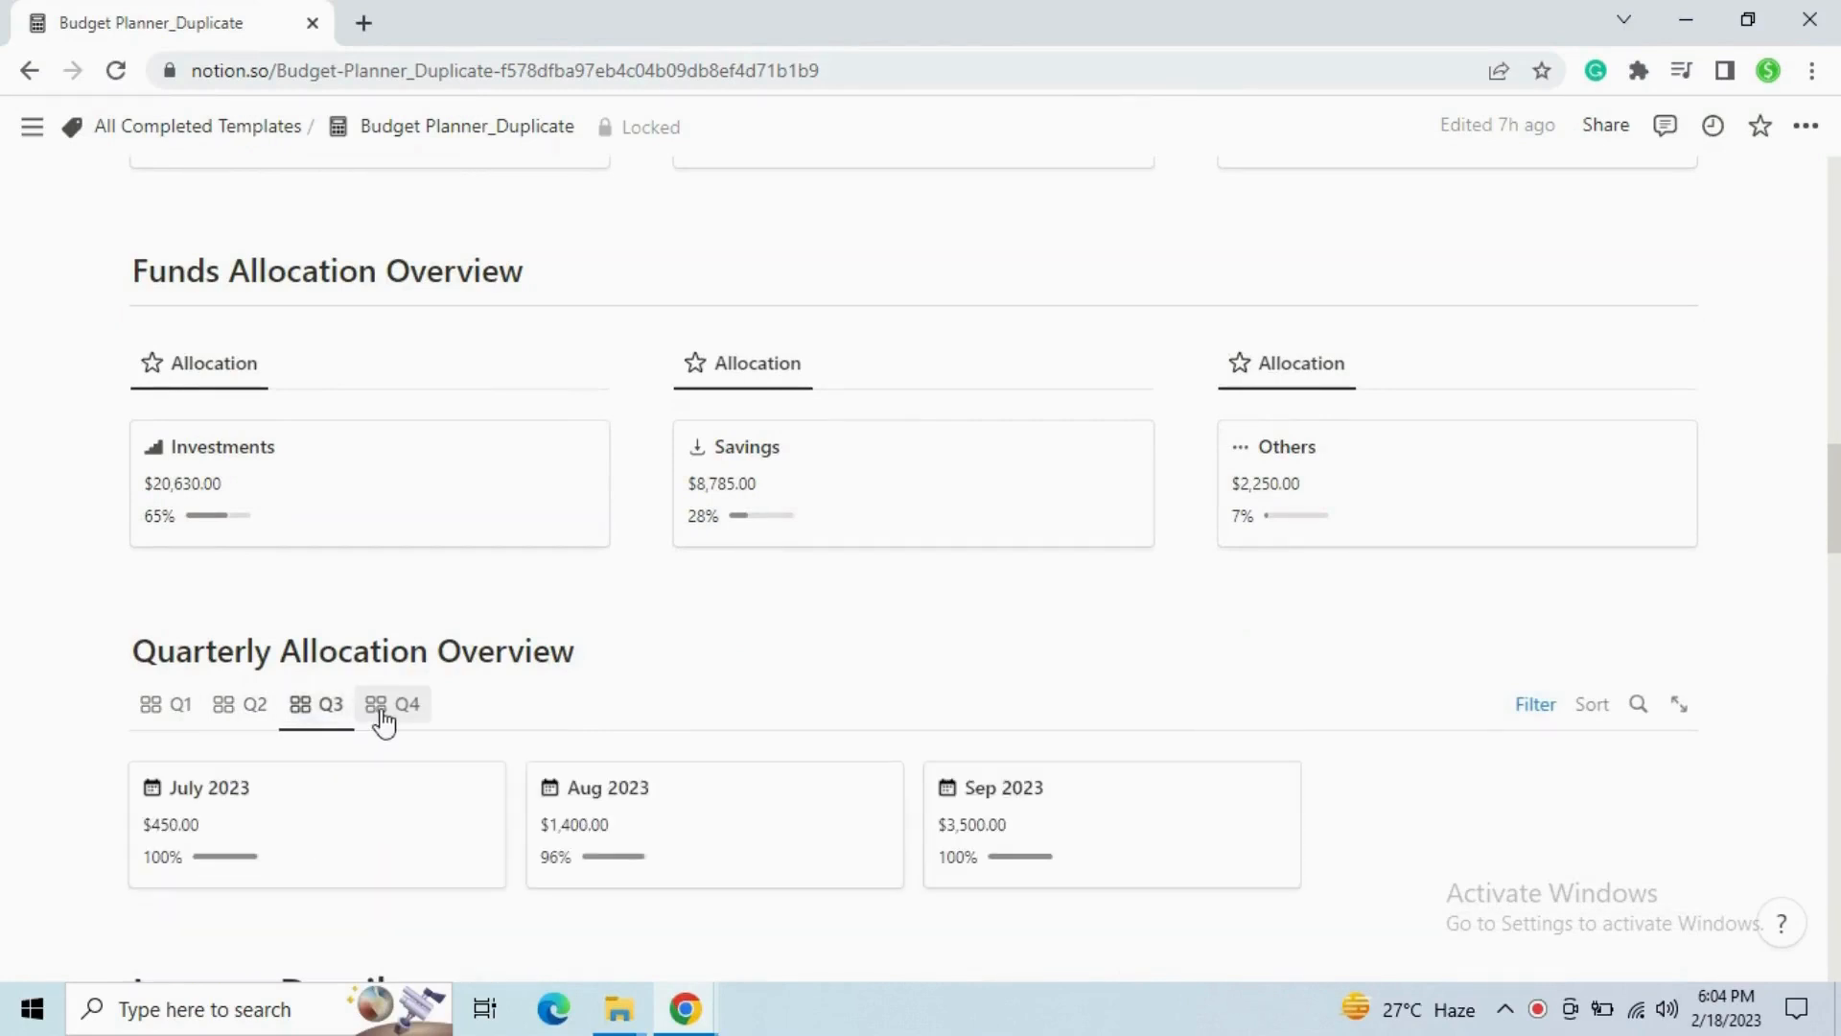
left_click(382, 721)
View the Actual vs Estimated Income comparison for Side Hustle and for Others.
scroll(384, 721, "down", 5)
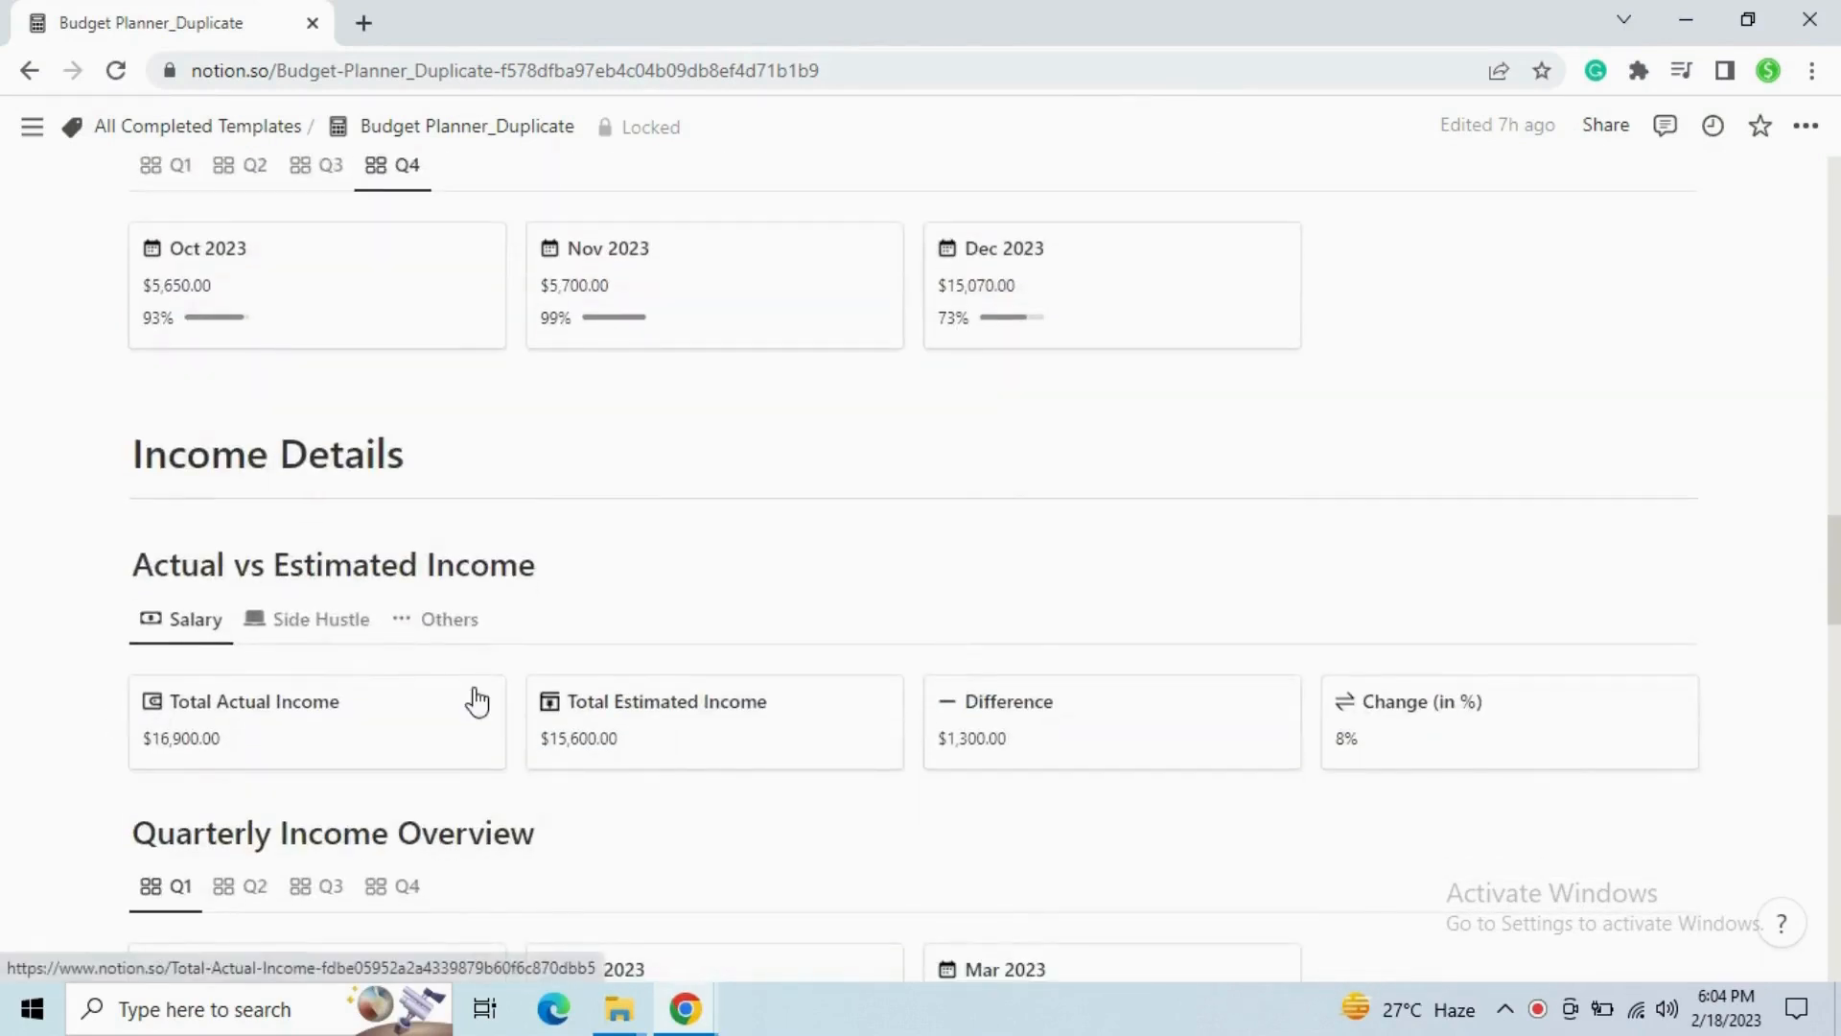
scroll(476, 687, "down", 1)
left_click(342, 497)
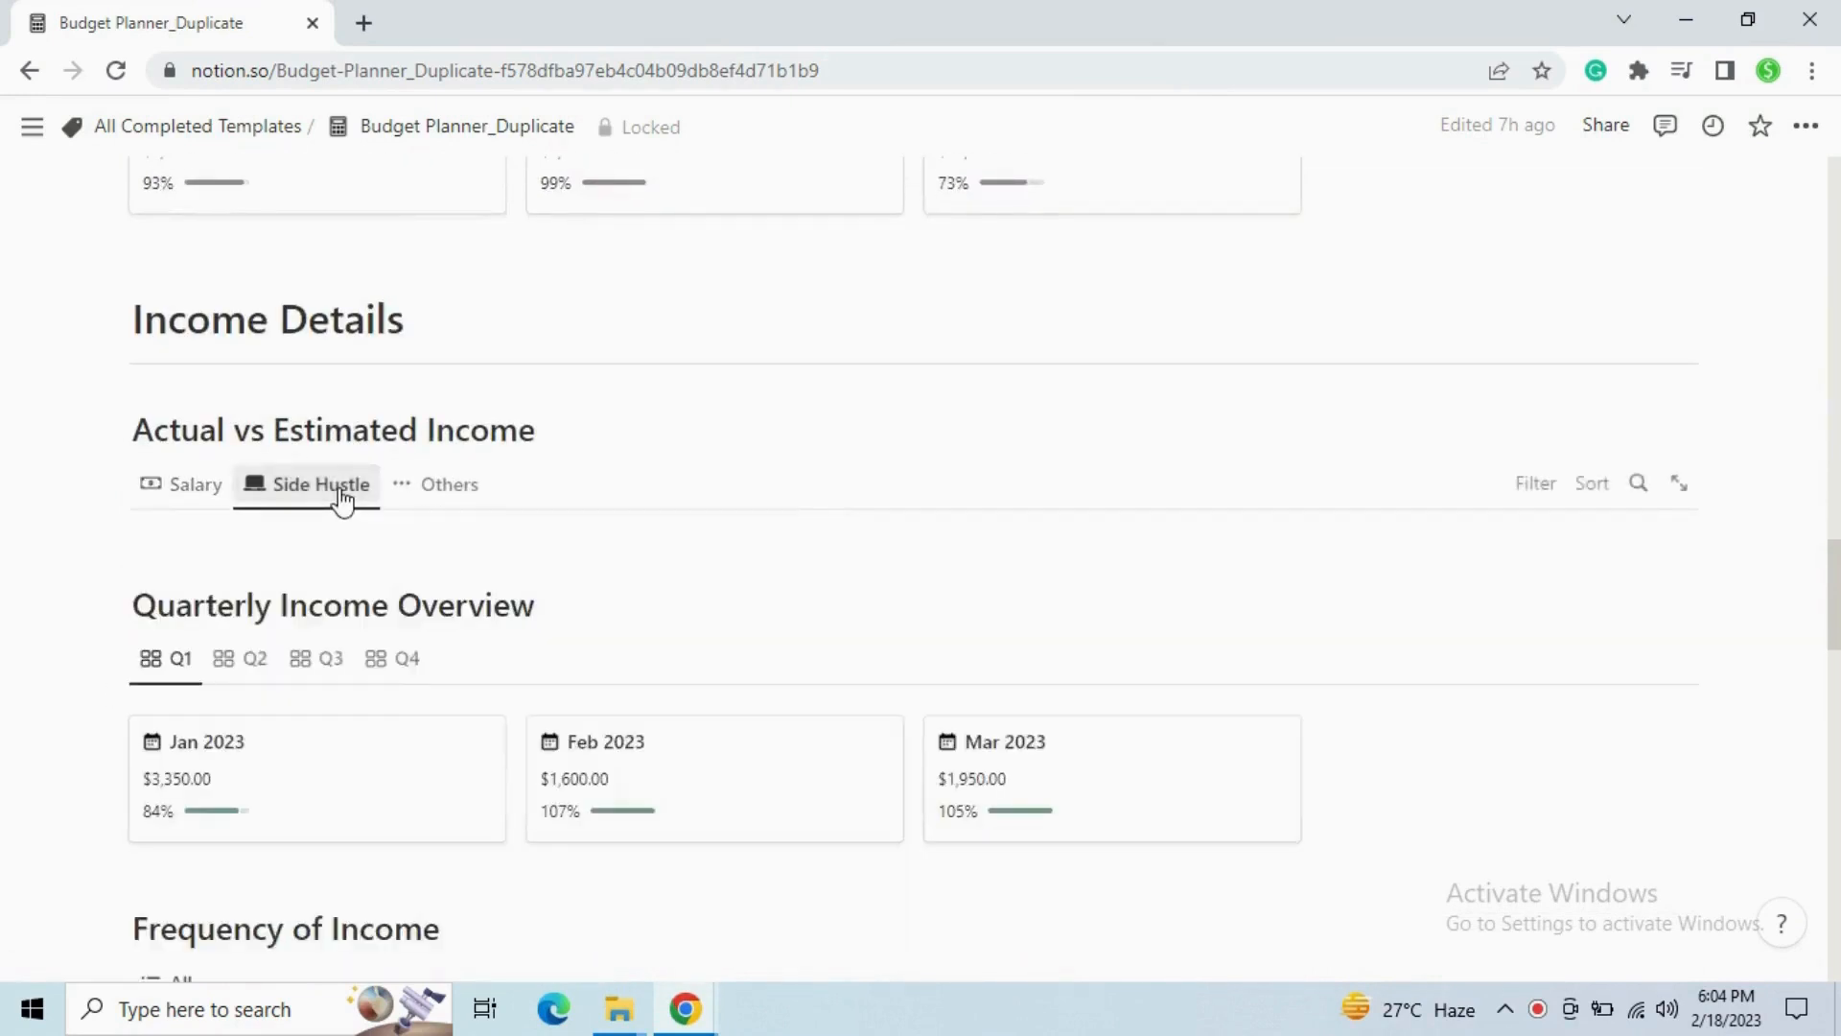
left_click(438, 501)
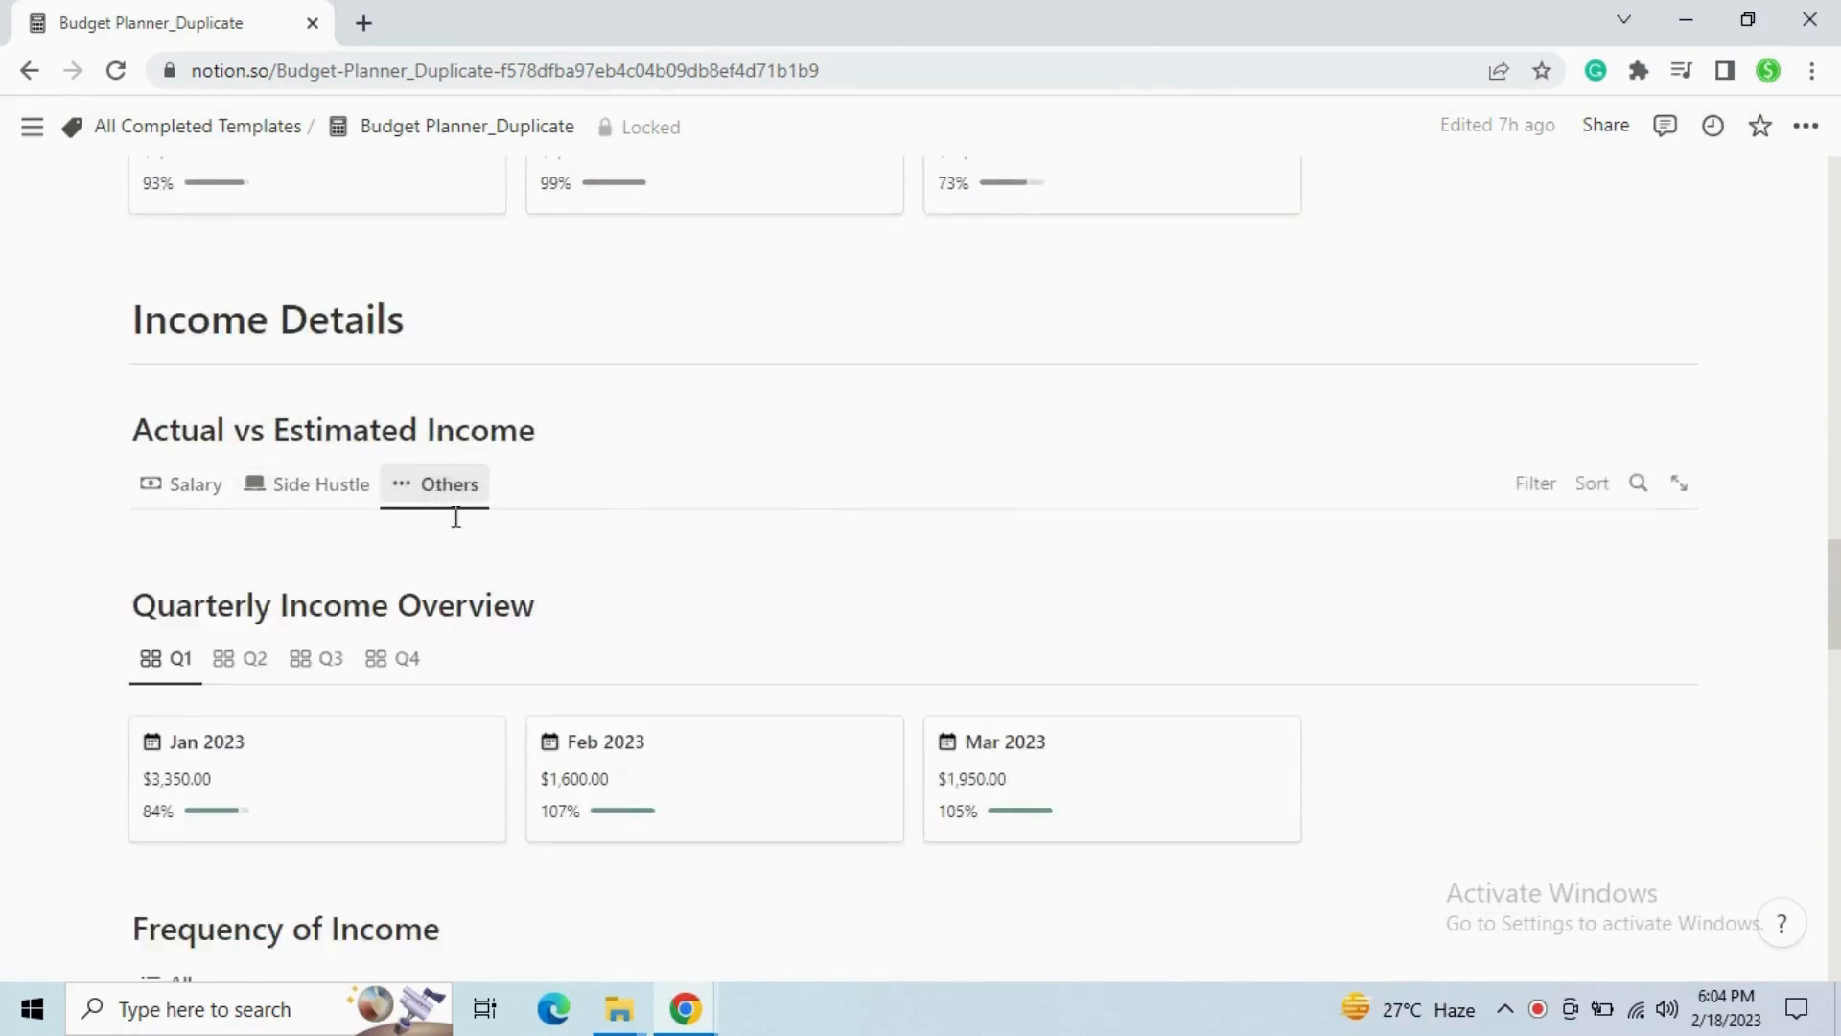
View the Q2, Q3 and Q4 figures in the Quarterly Income Overview.
scroll(585, 575, "down", 3)
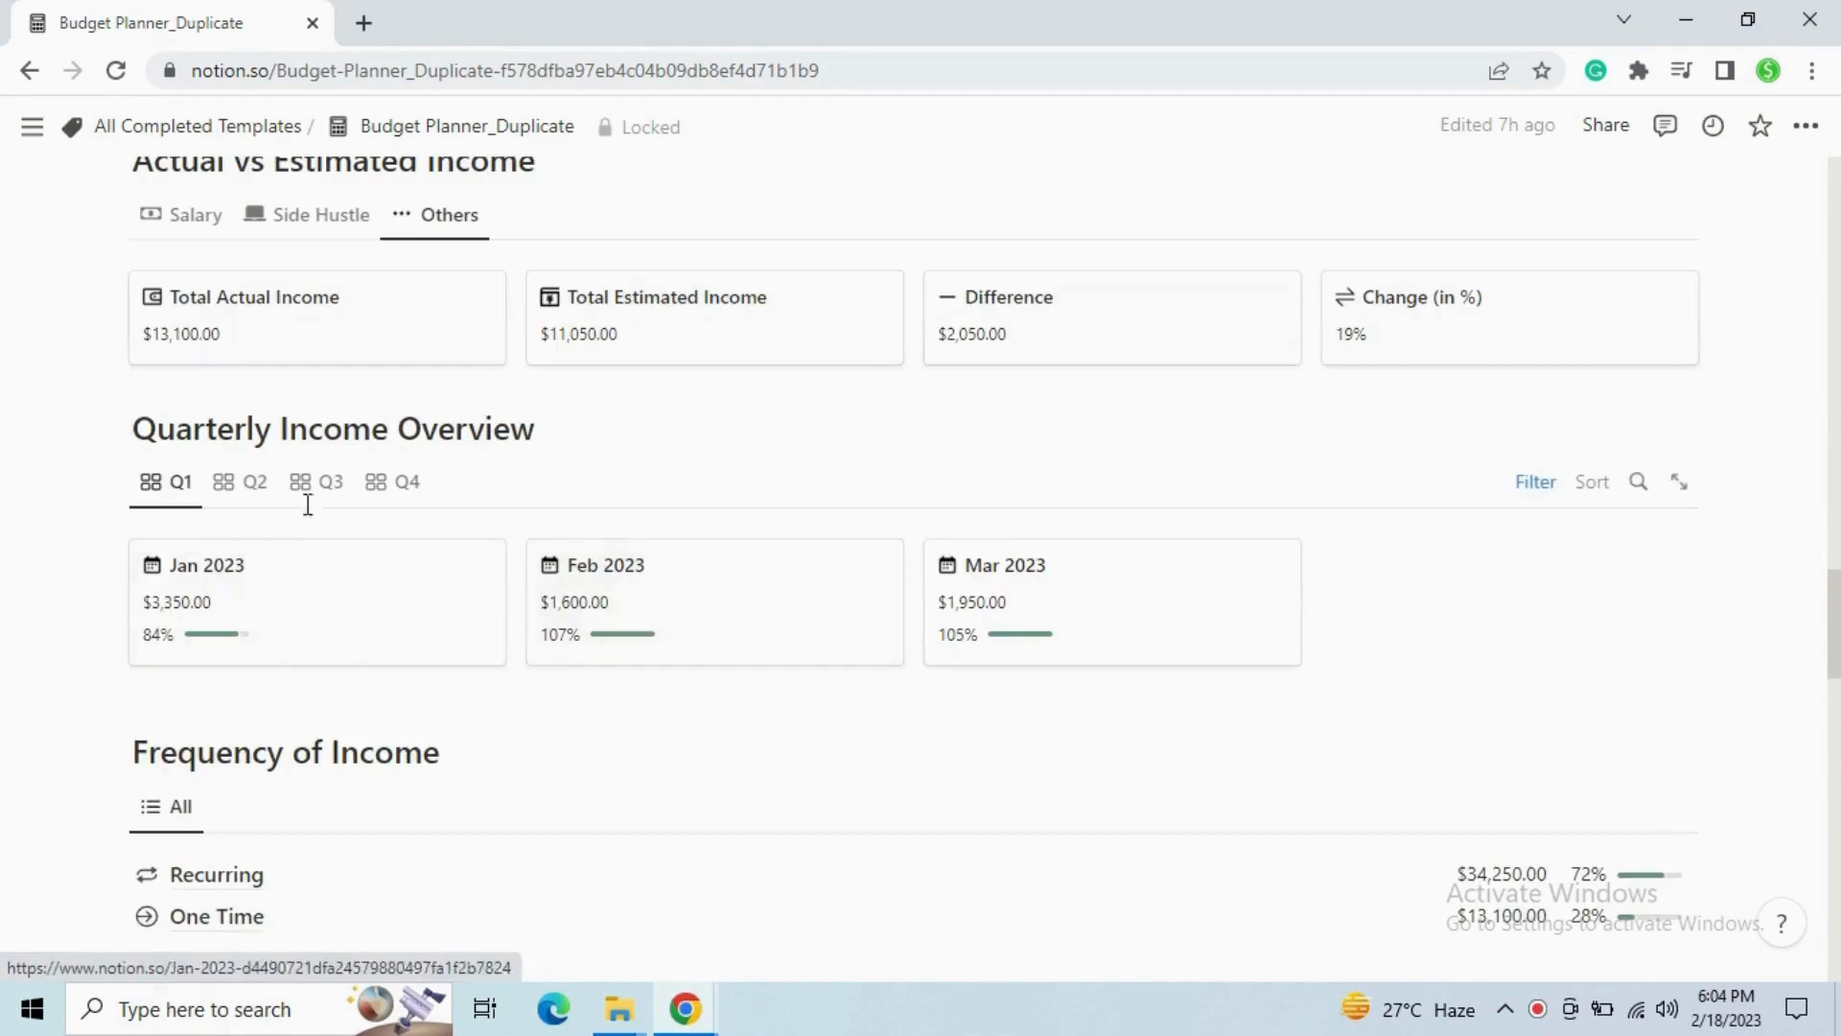
left_click(244, 507)
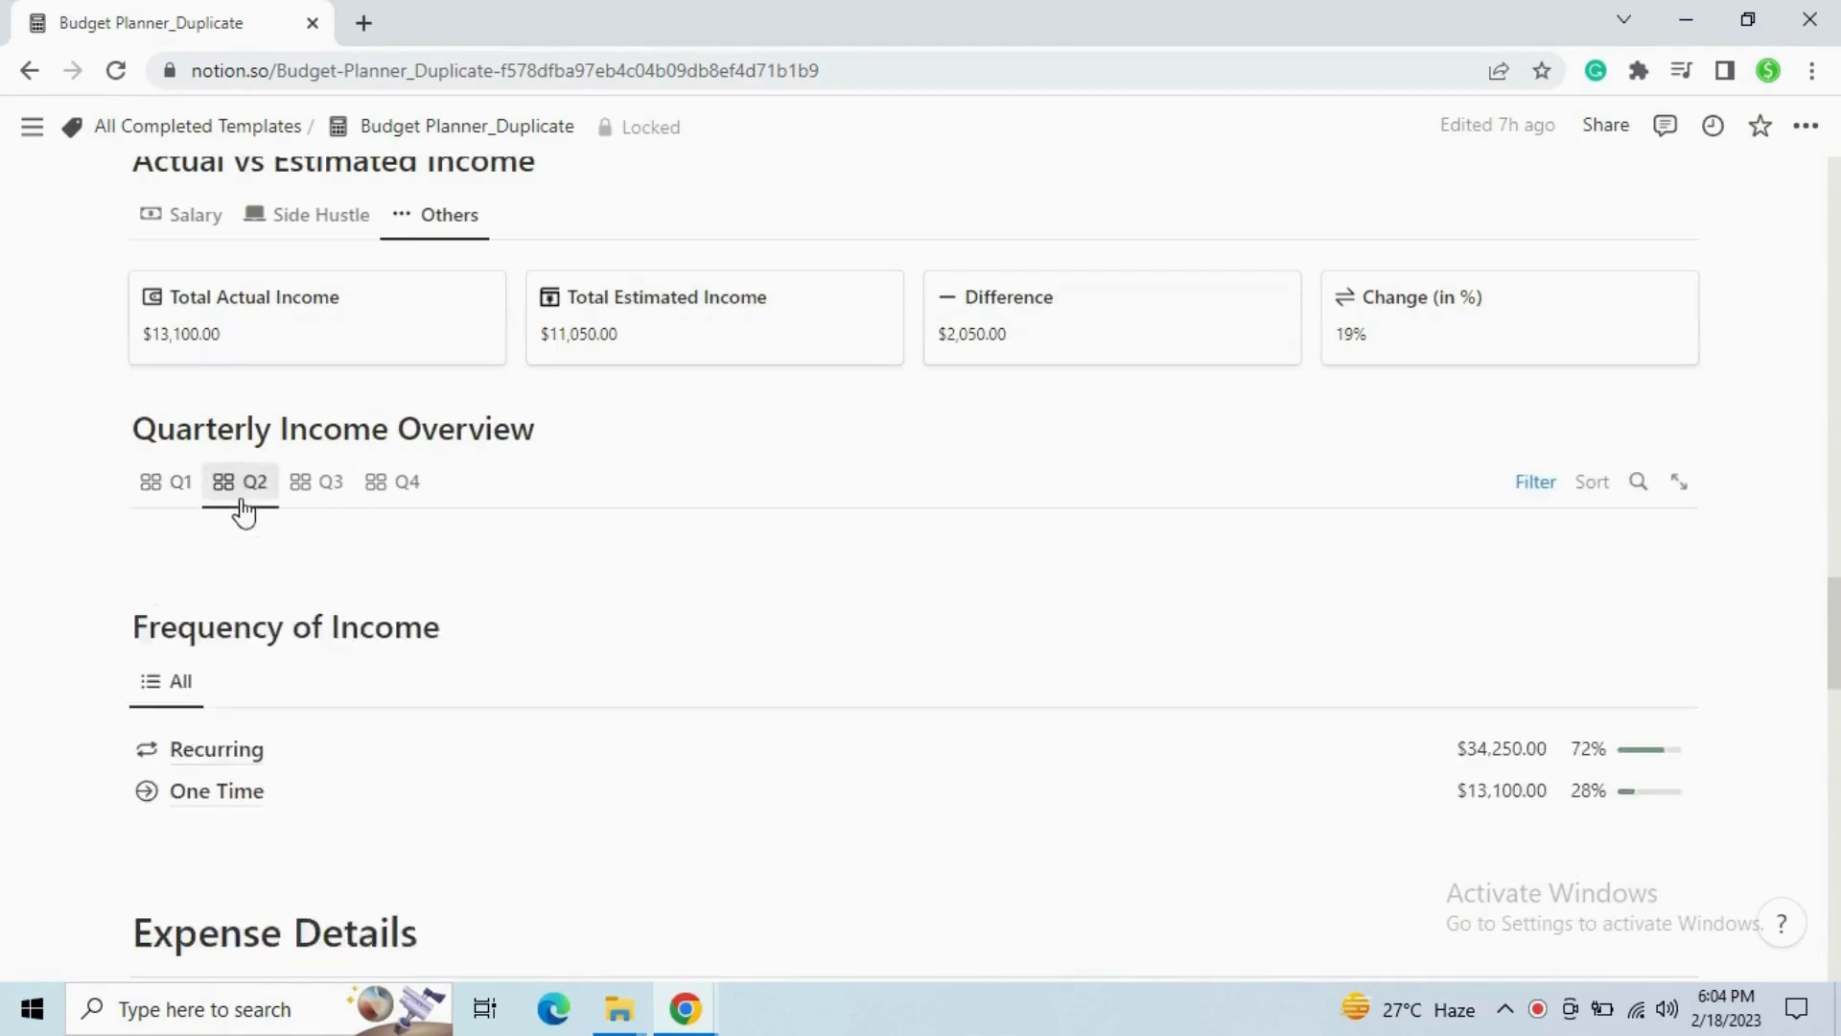
left_click(342, 510)
left_click(397, 499)
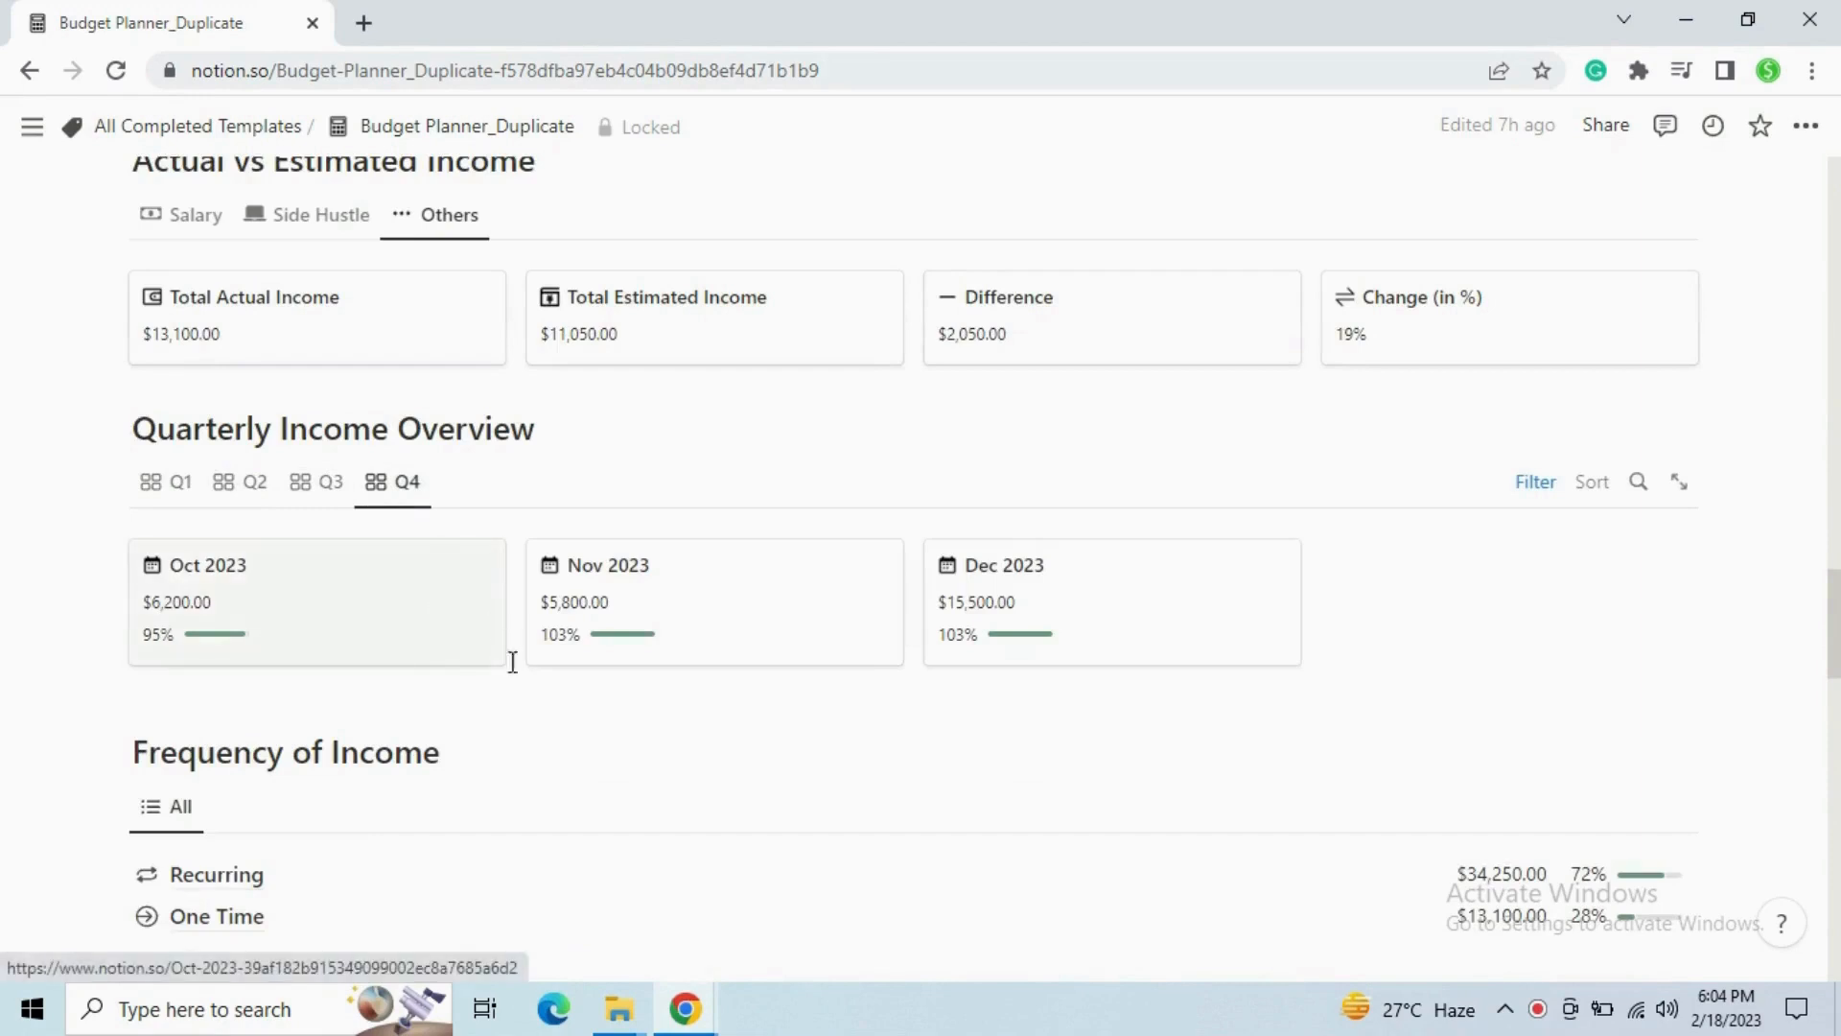
View the Actual vs Budgeted Expense comparison for Utility Bills, Loans and Debts, and Travel and Transportation.
scroll(542, 709, "down", 5)
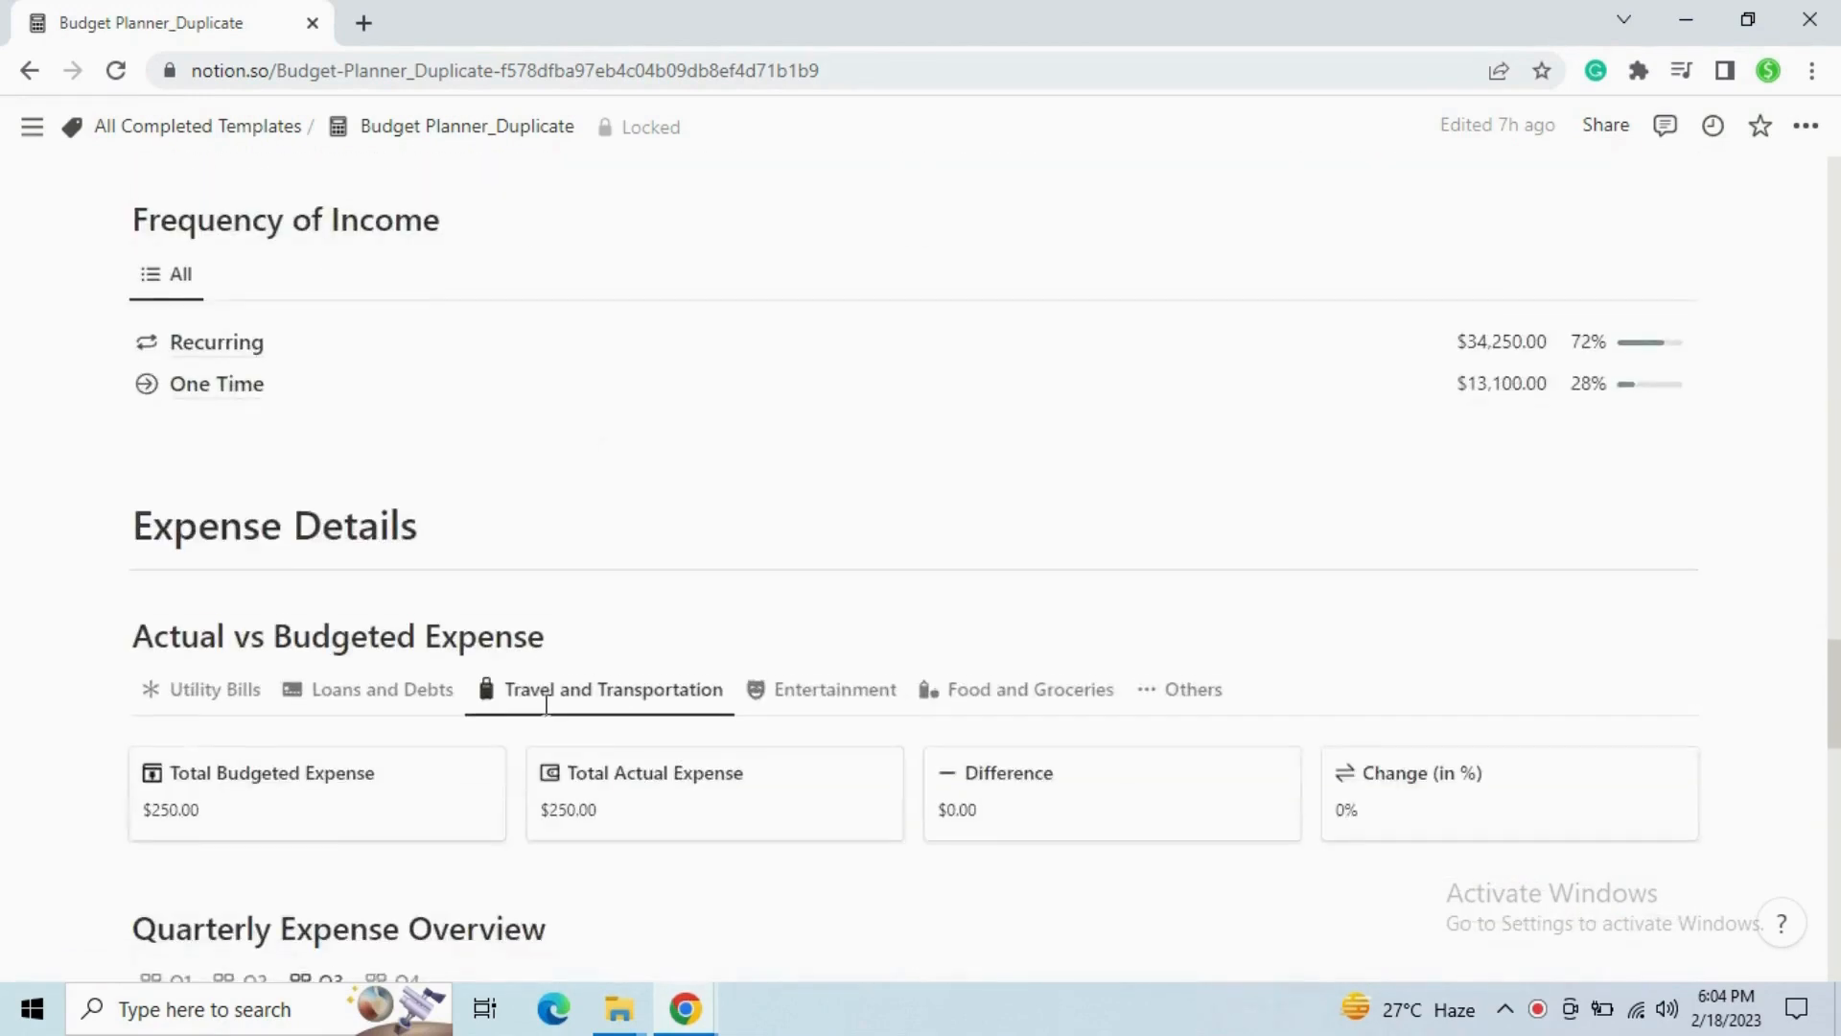
scroll(546, 705, "down", 2)
left_click(205, 548)
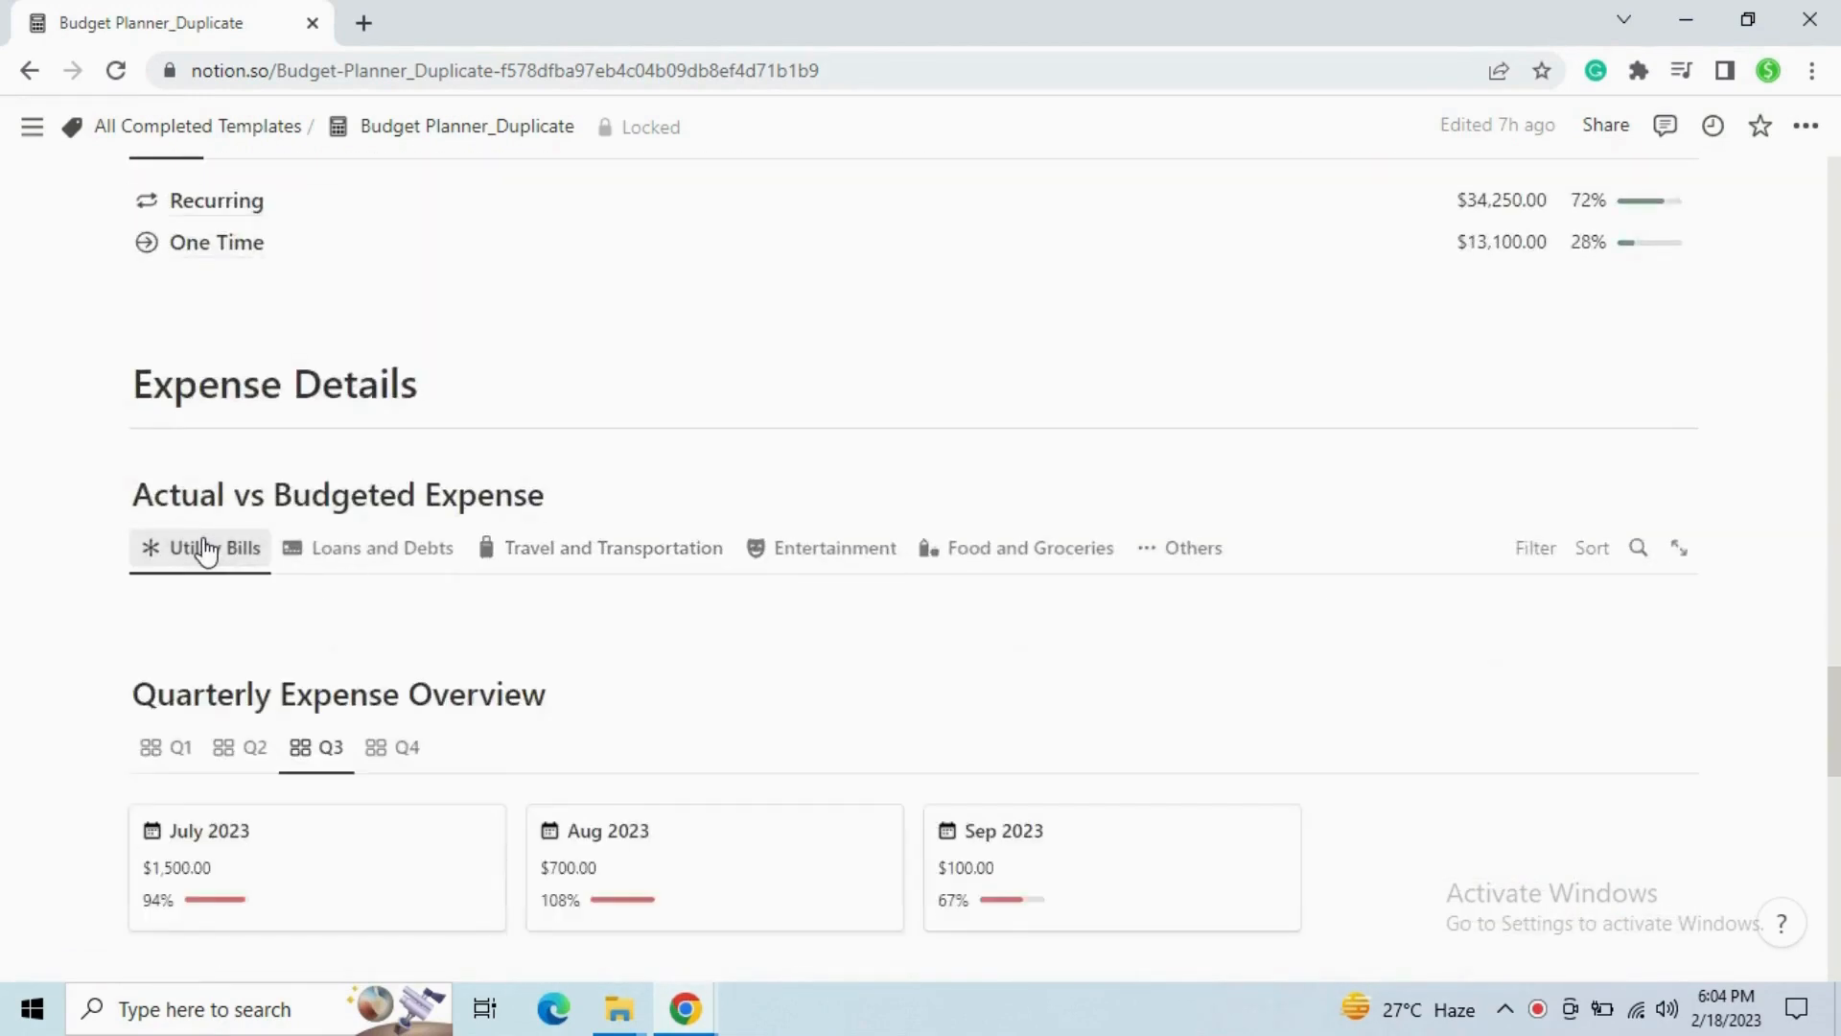
left_click(361, 565)
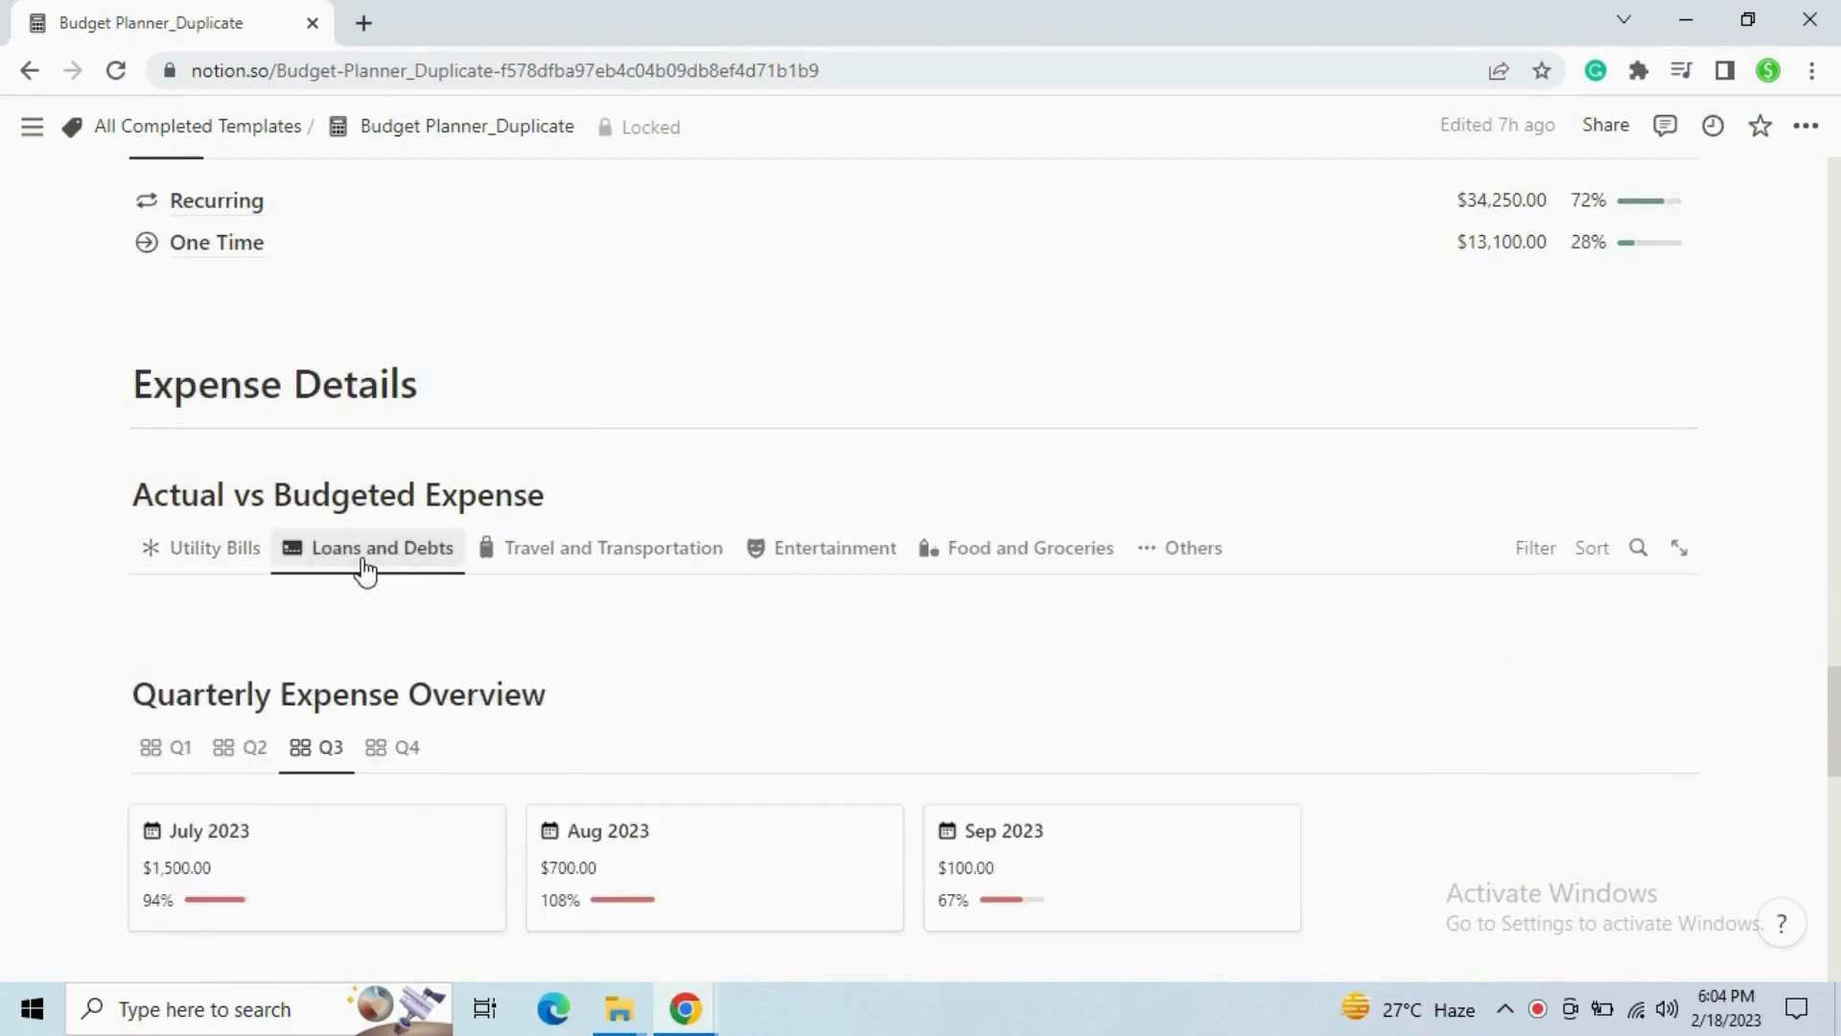
left_click(542, 551)
scroll(543, 568, "down", 4)
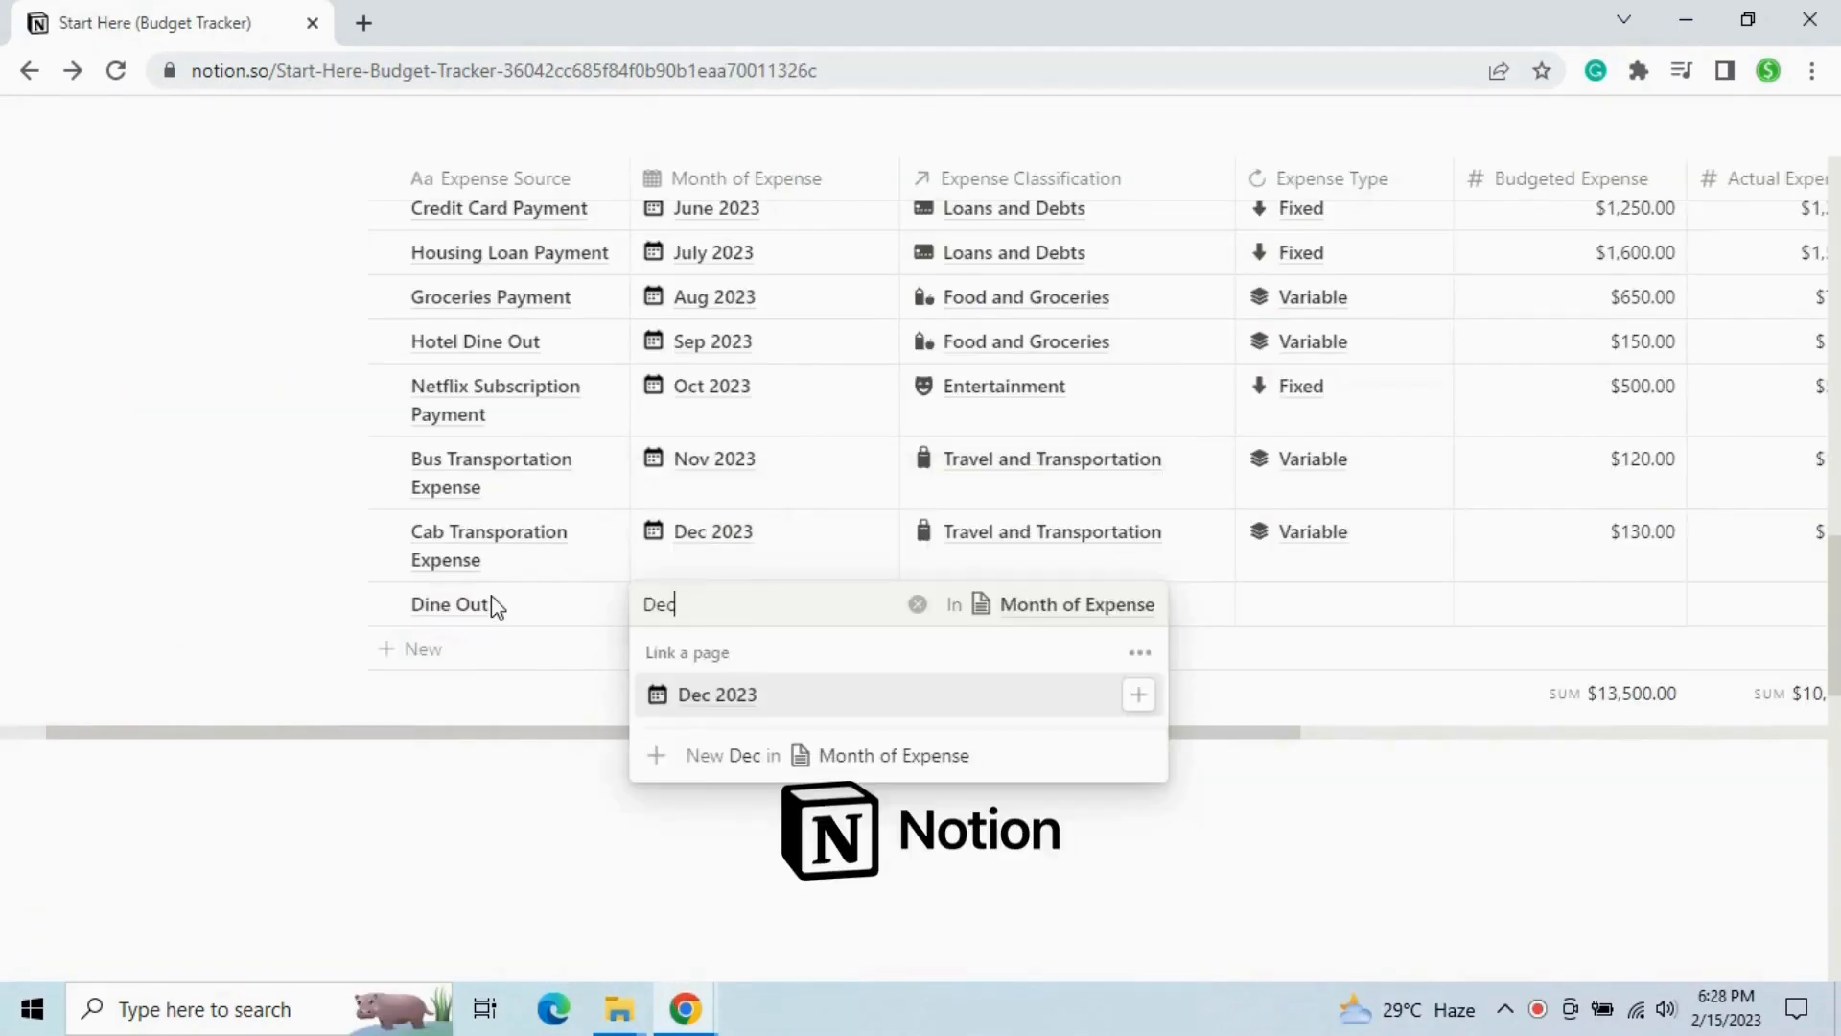
Enter Food as the expense classification of the Dine Out entry in the expense table.
key("Tab")
type("Food")
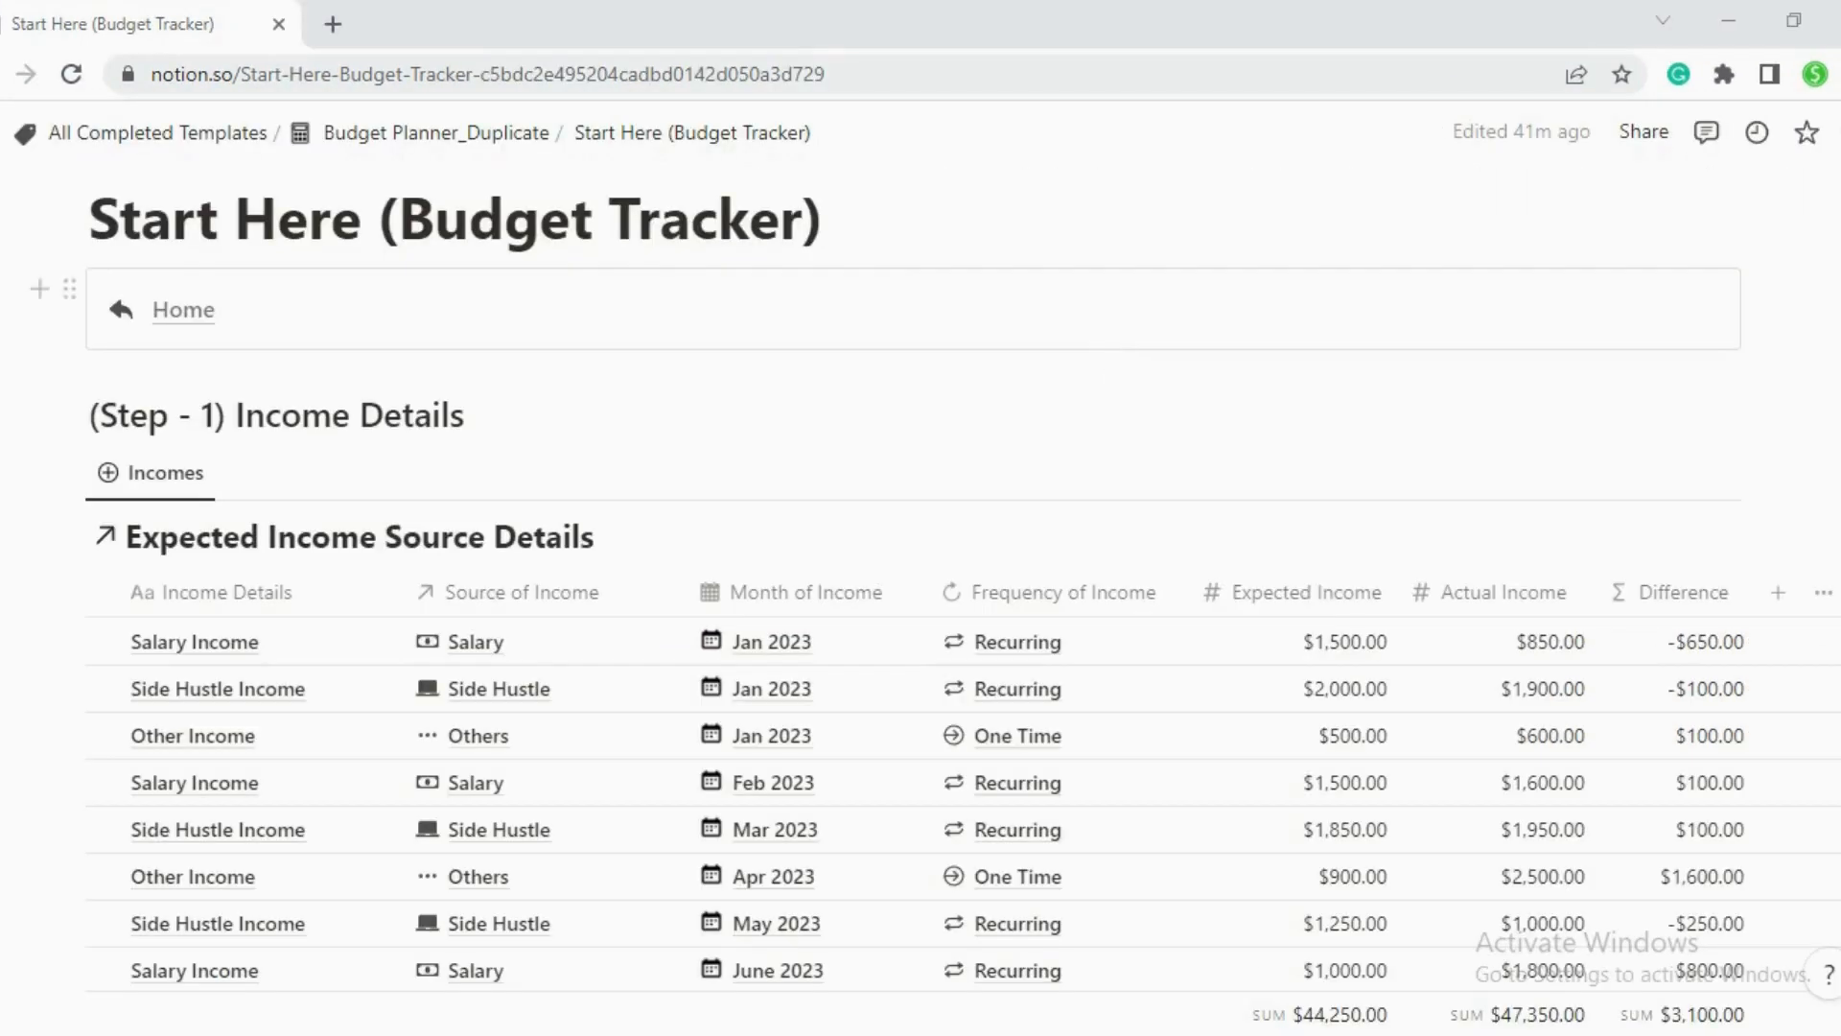
Highlight Budget Tracker in the page title and Income Details in the Step 1 heading, and look at the Expense Details table.
left_click_drag(397, 216, 803, 363)
scroll(805, 465, "down", 1)
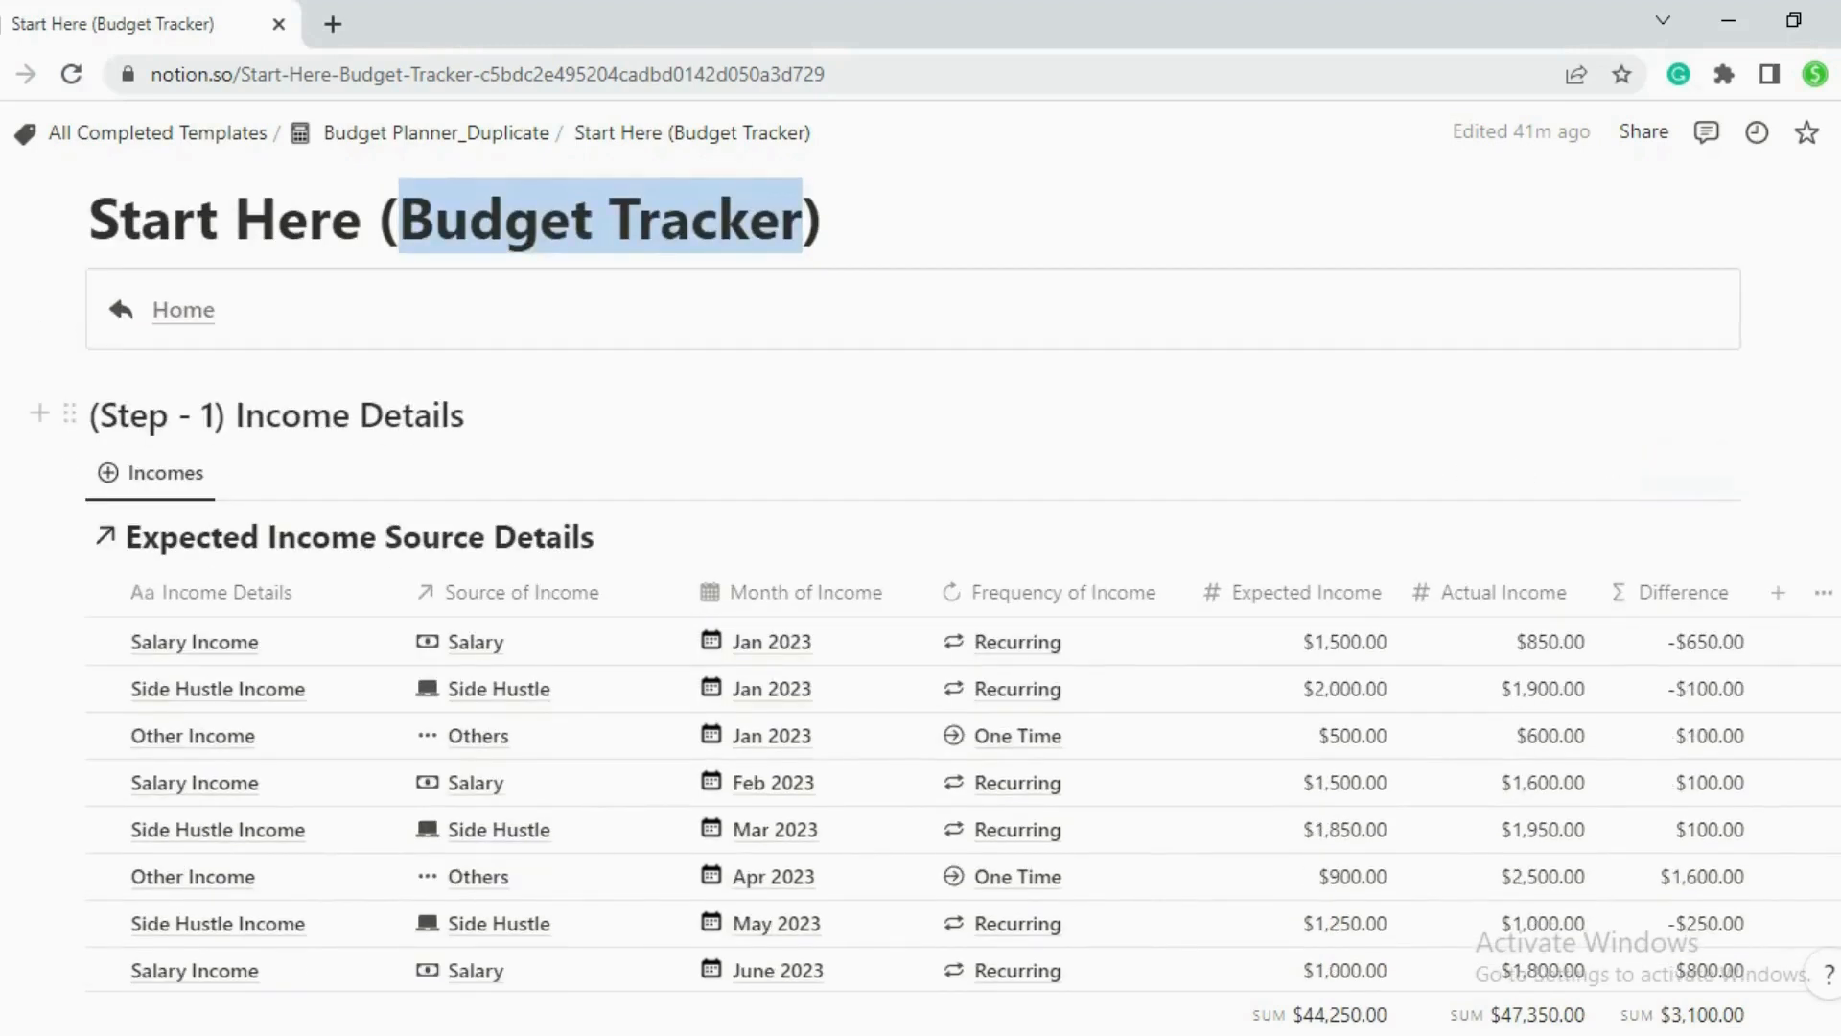
left_click(236, 414)
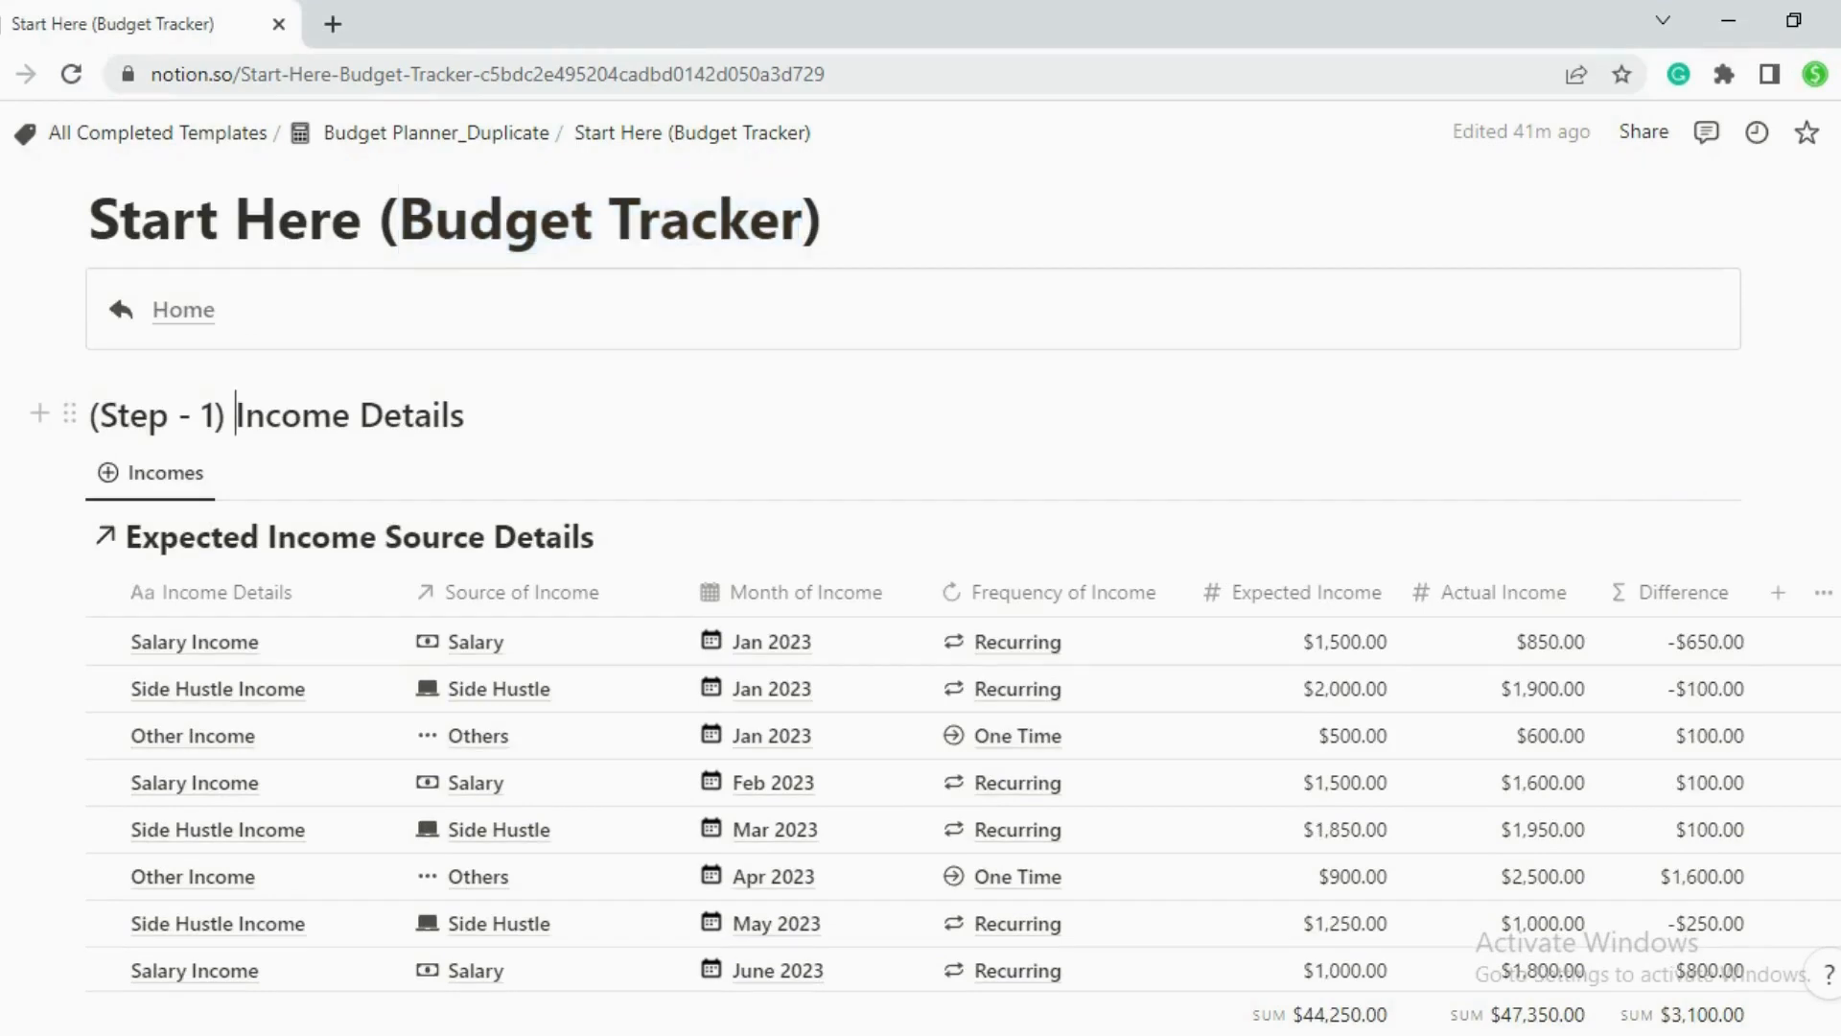
left_click_drag(236, 414, 464, 414)
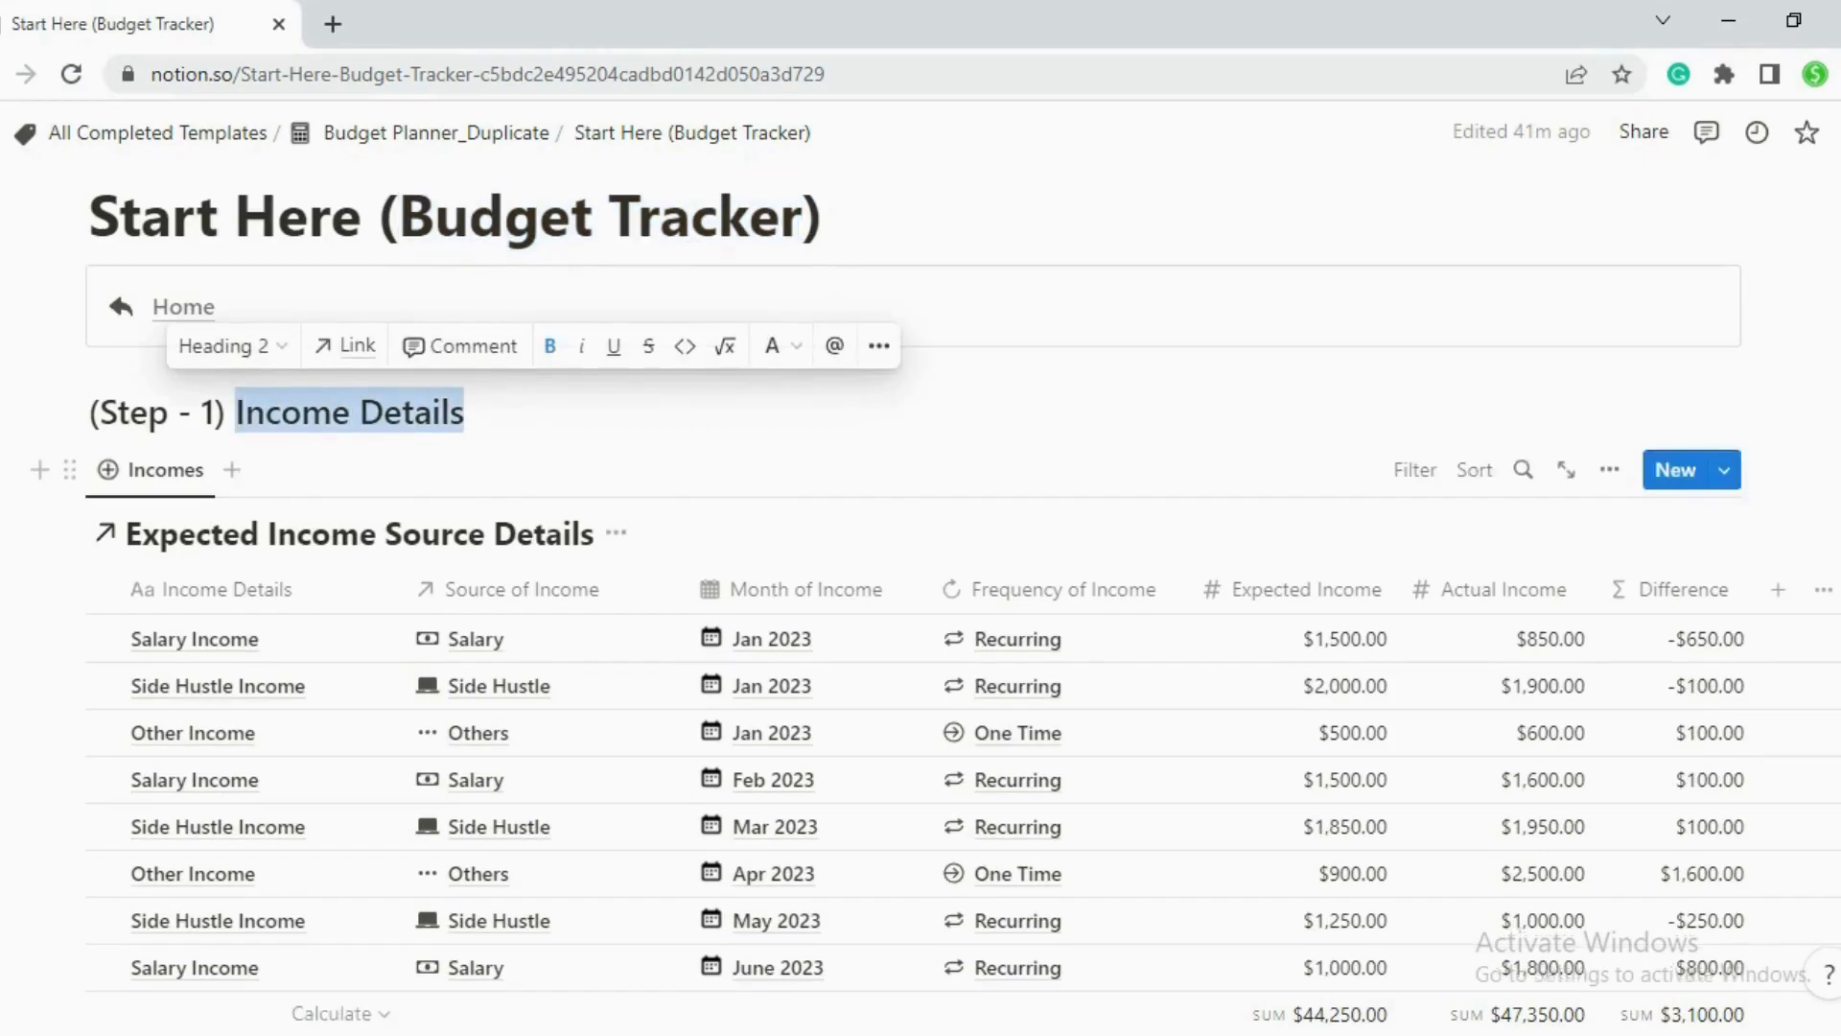
scroll(625, 489, "down", 10)
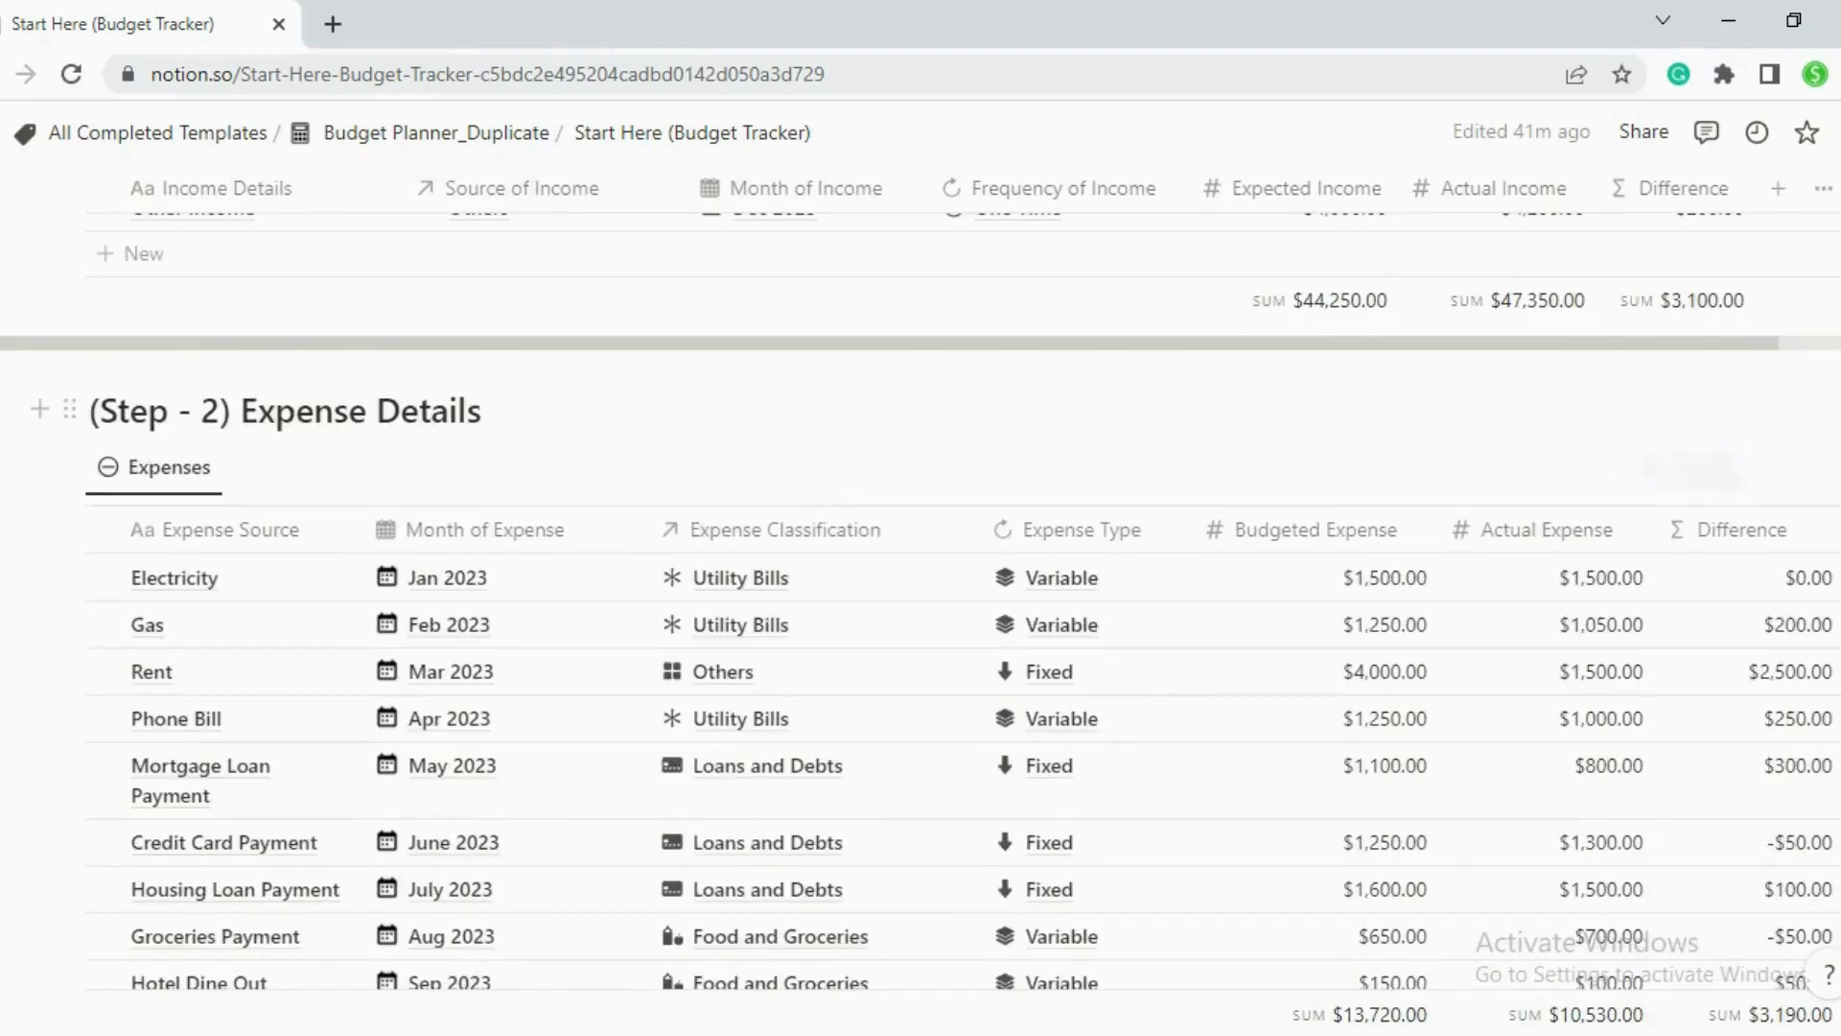
Highlight Expense Details in the Step 2 heading and look through the expense entries and the Step 3 Allocation Details table.
left_click_drag(240, 410, 483, 412)
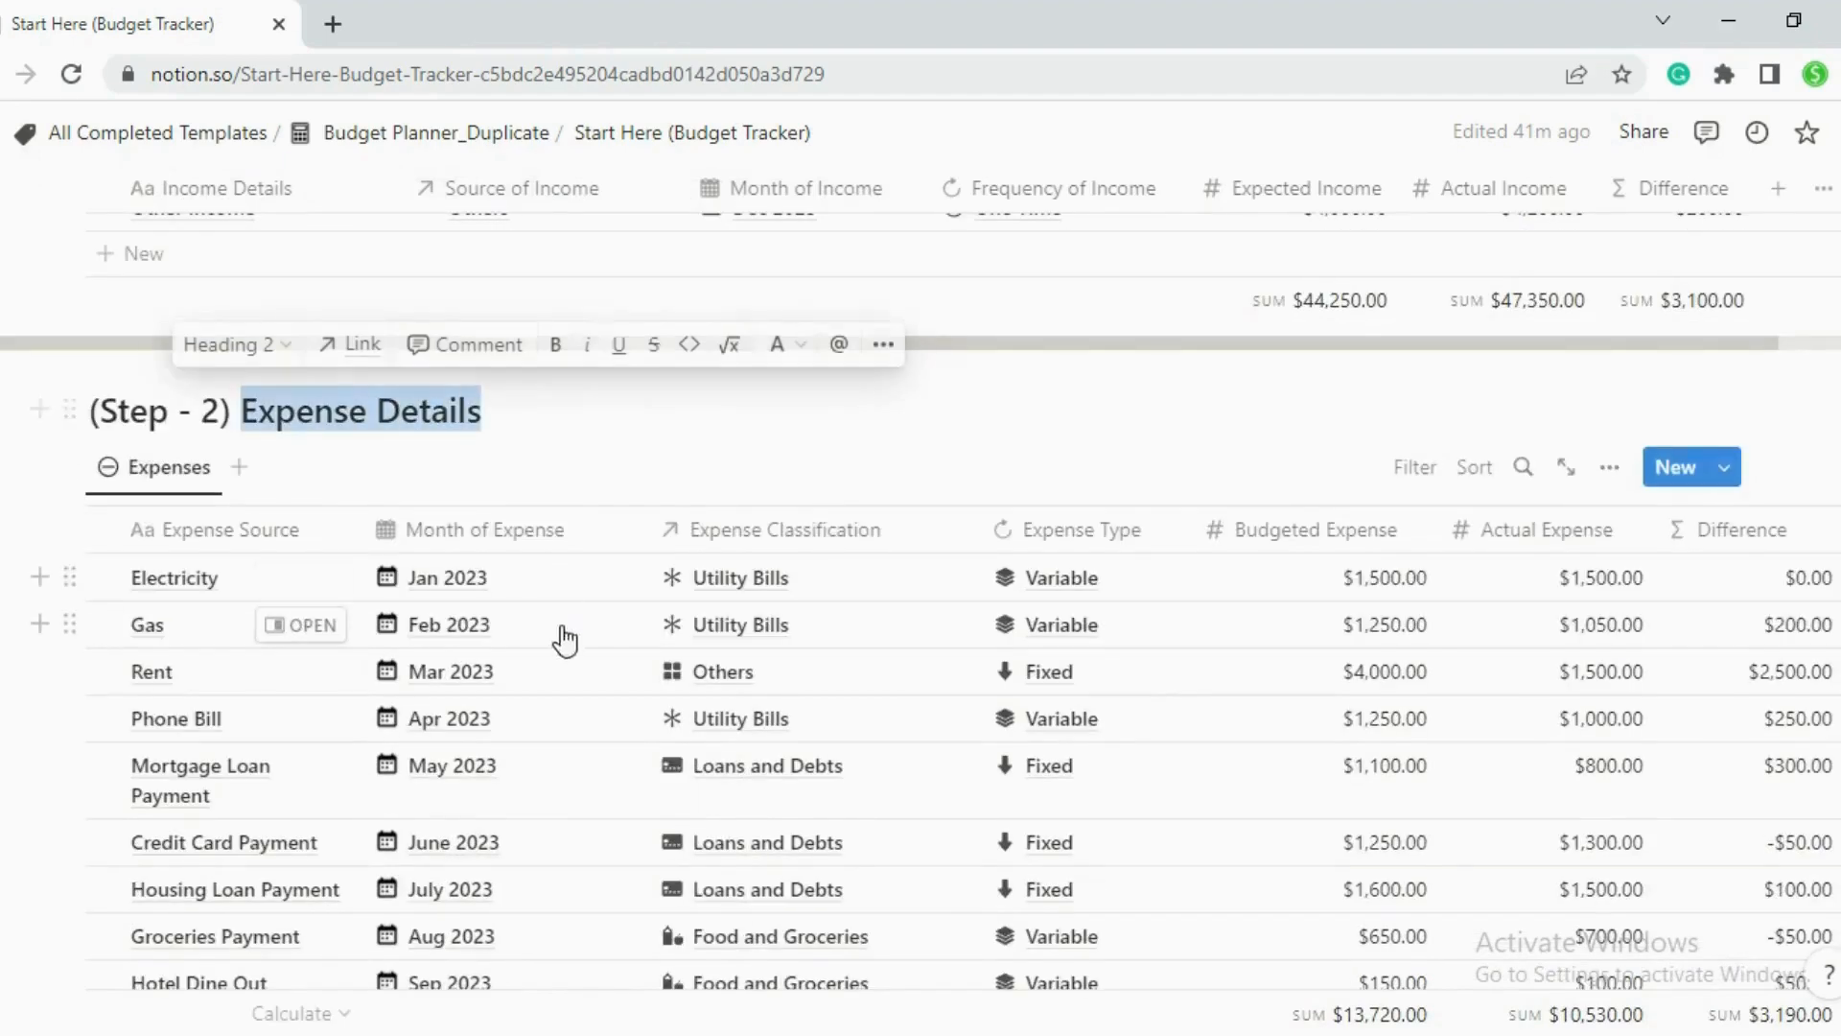
scroll(470, 628, "down", 10)
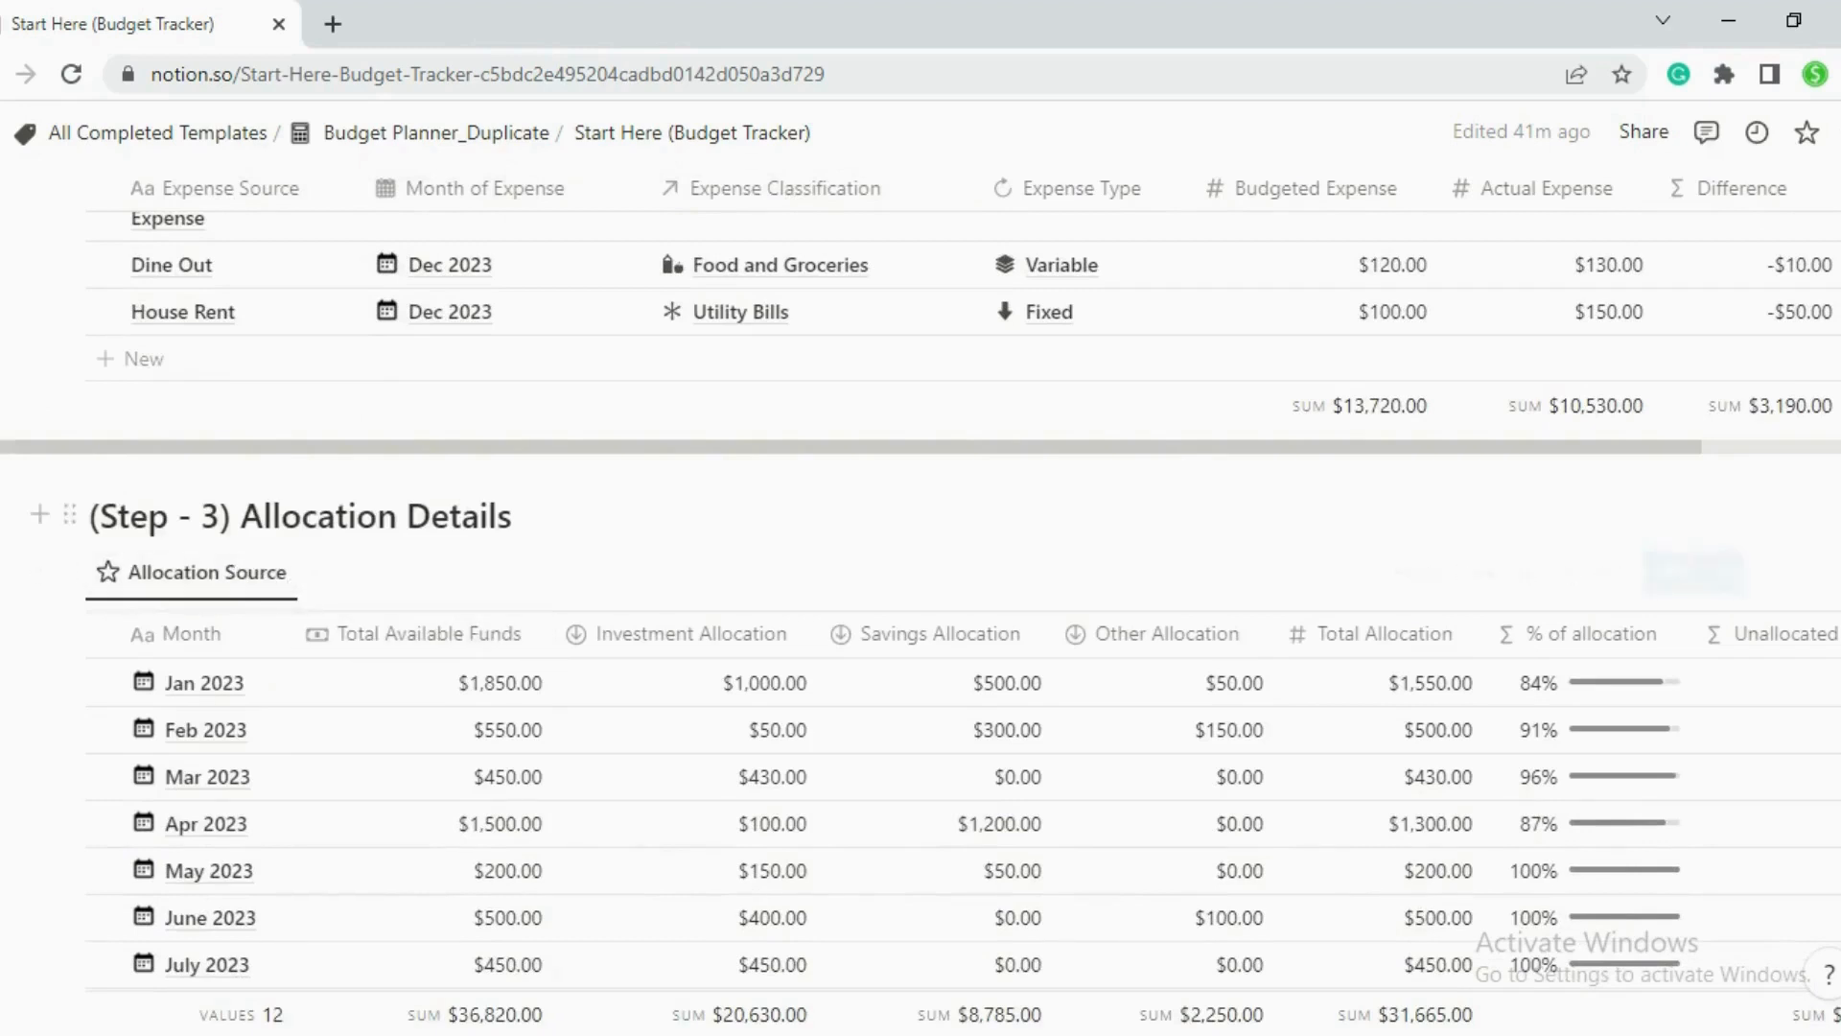
scroll(382, 550, "down", 3)
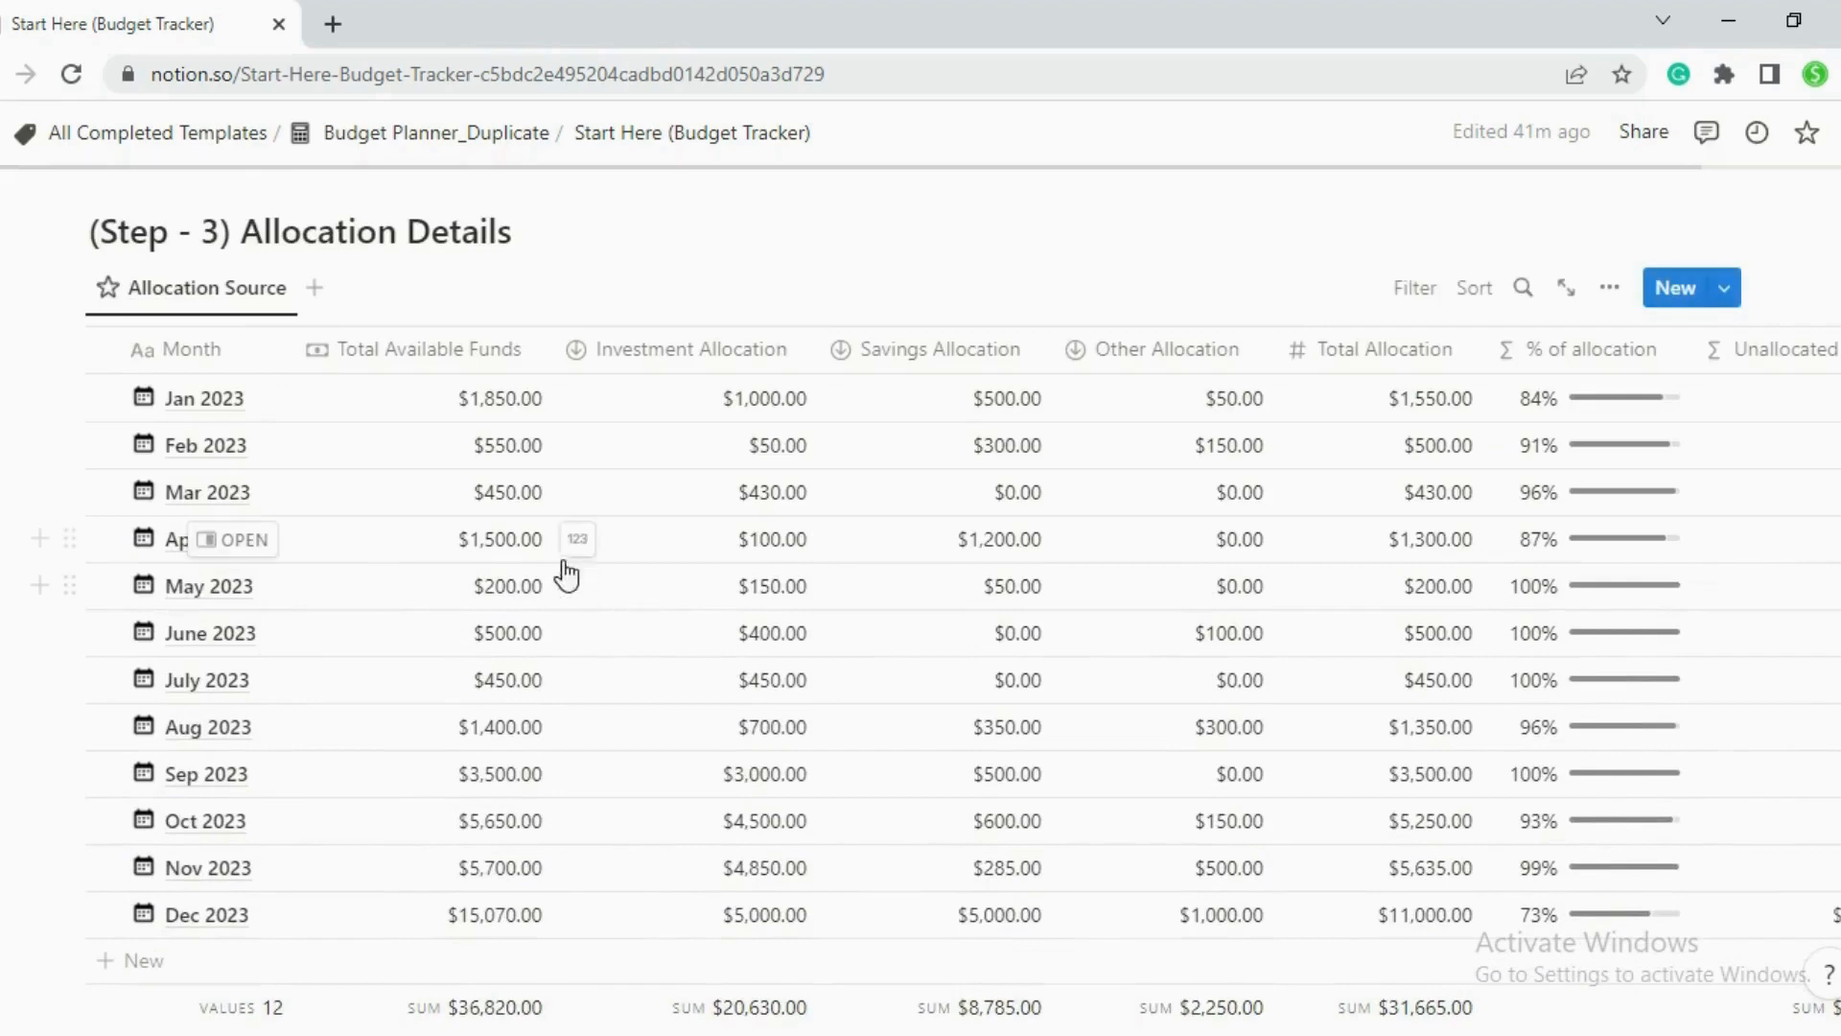
scroll(491, 551, "up", 15)
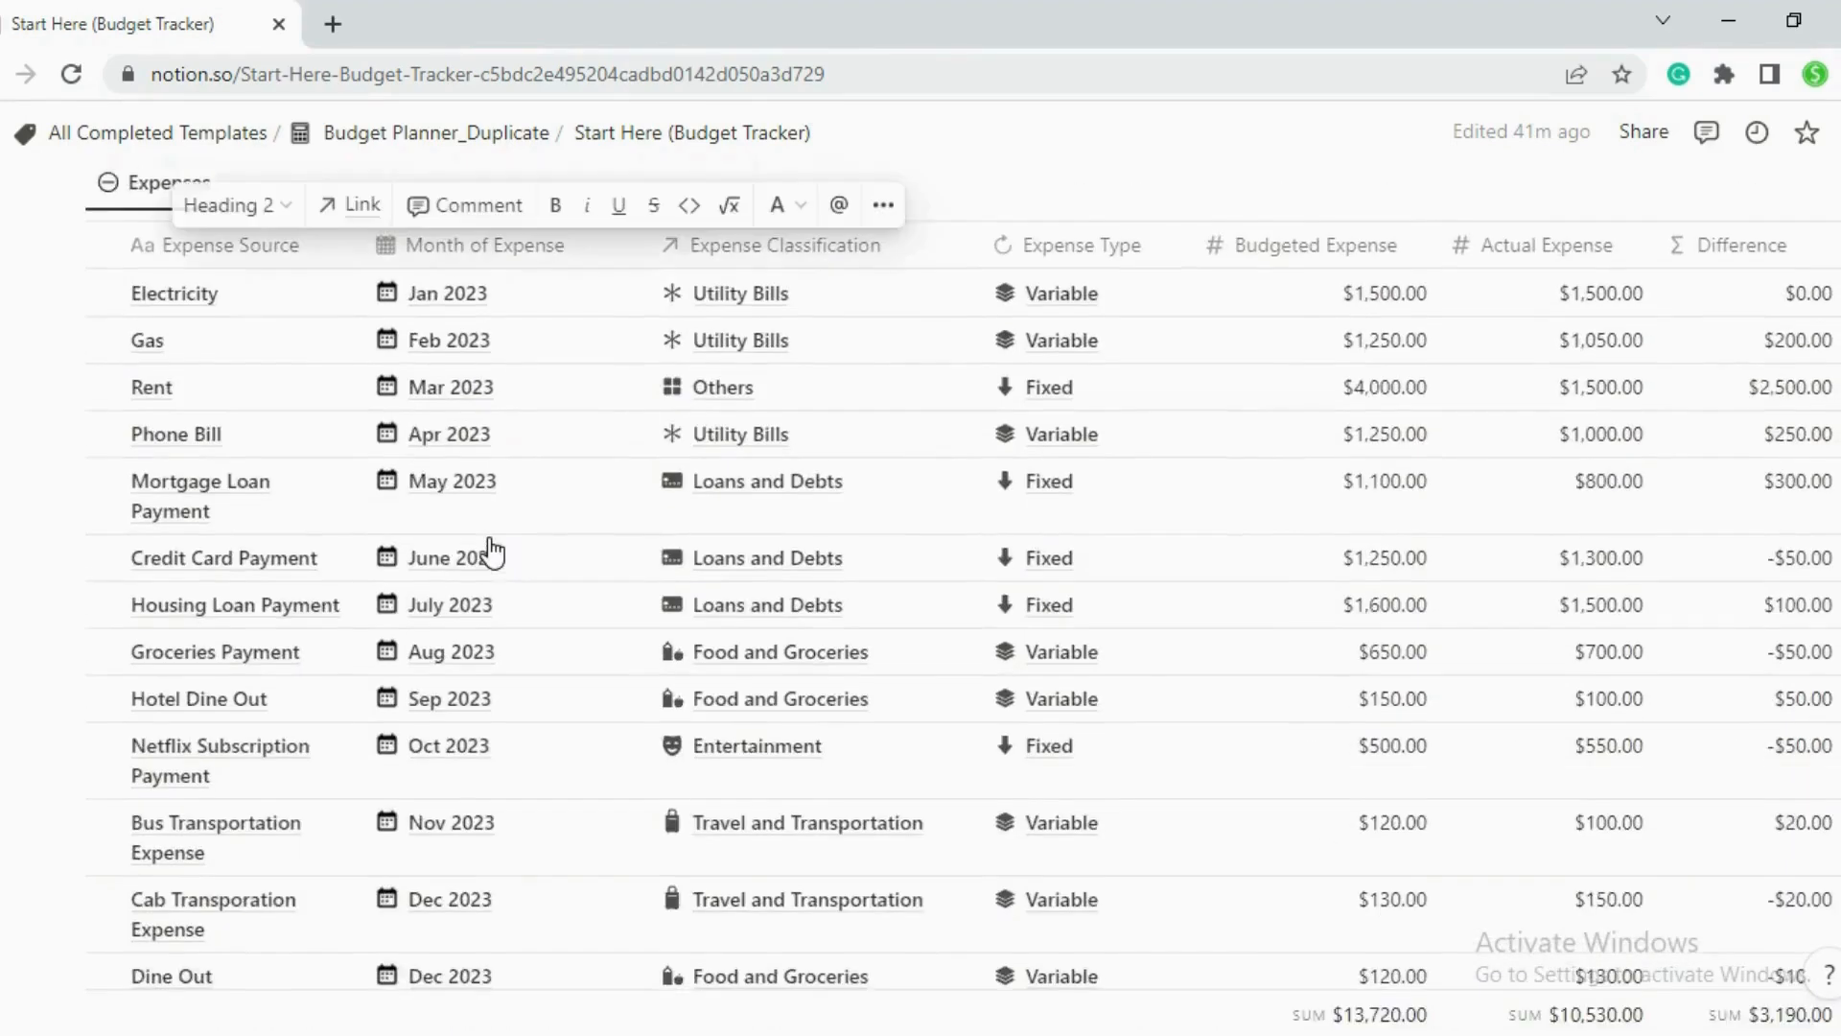
scroll(491, 552, "up", 8)
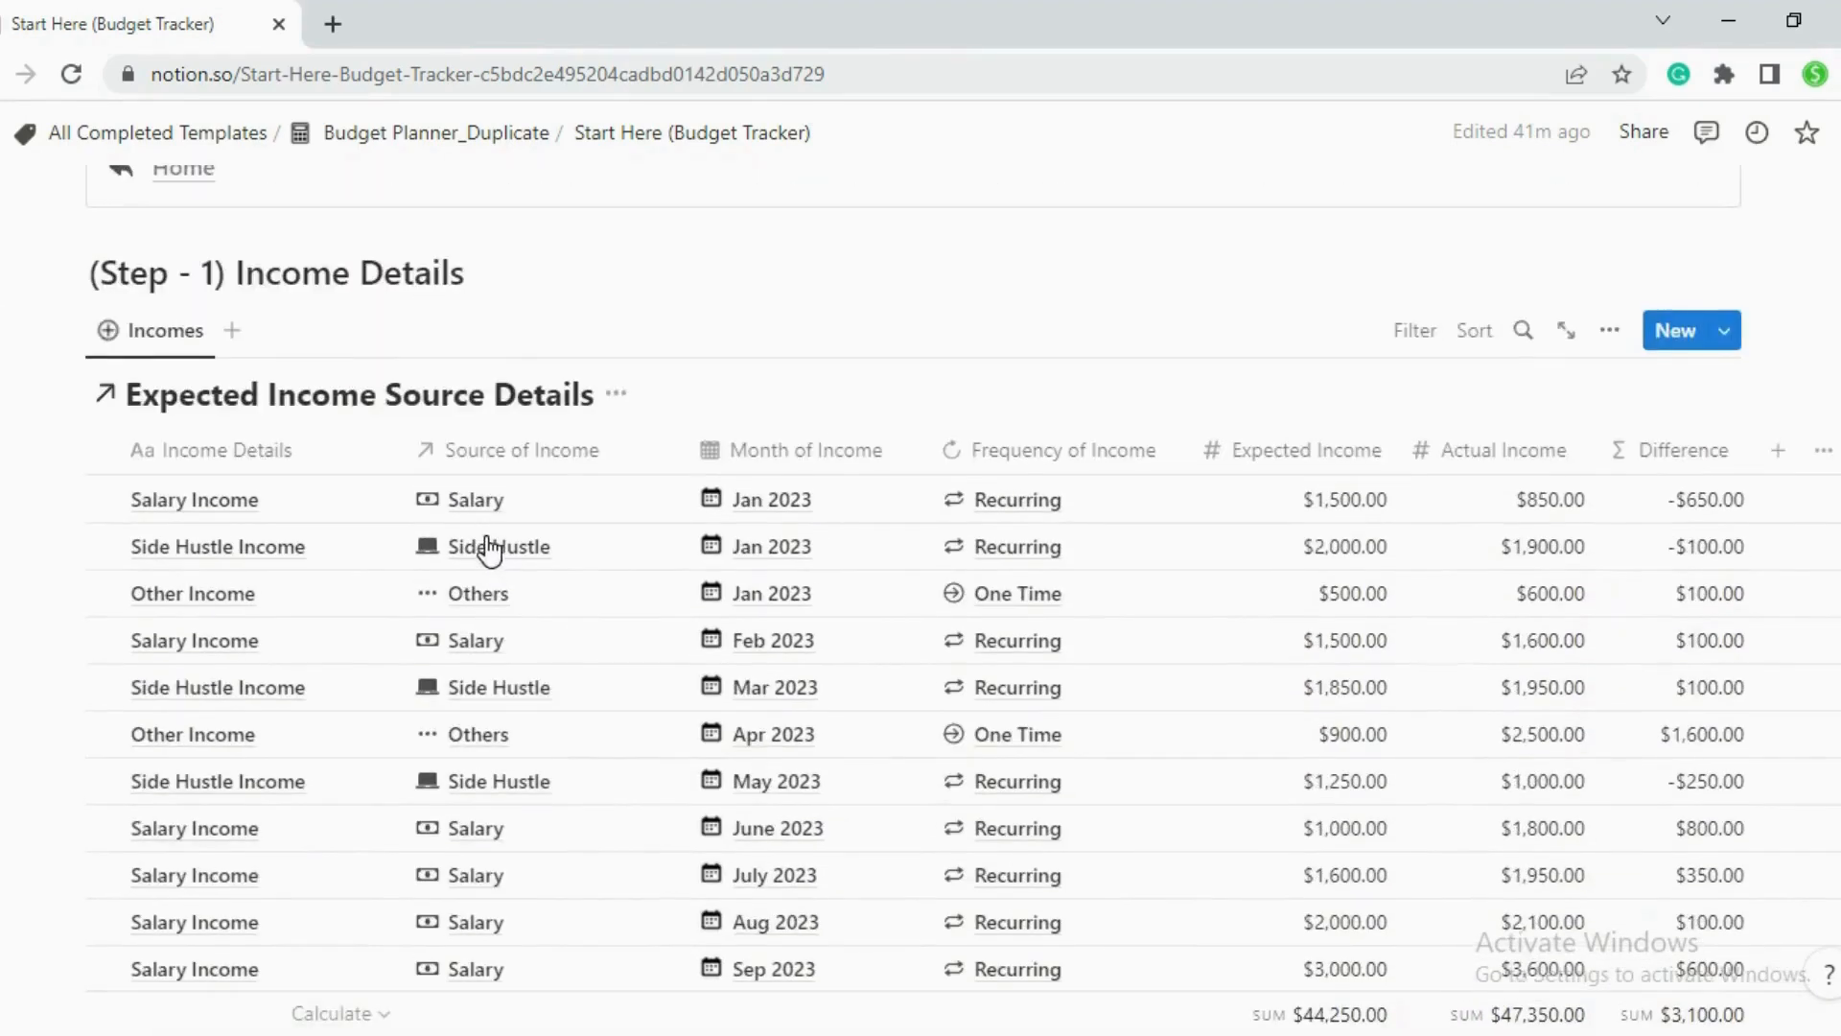
Insert an inline database directly below the Step 1 Income Details heading and compare it with the Expected Income Source Details table.
left_click(466, 273)
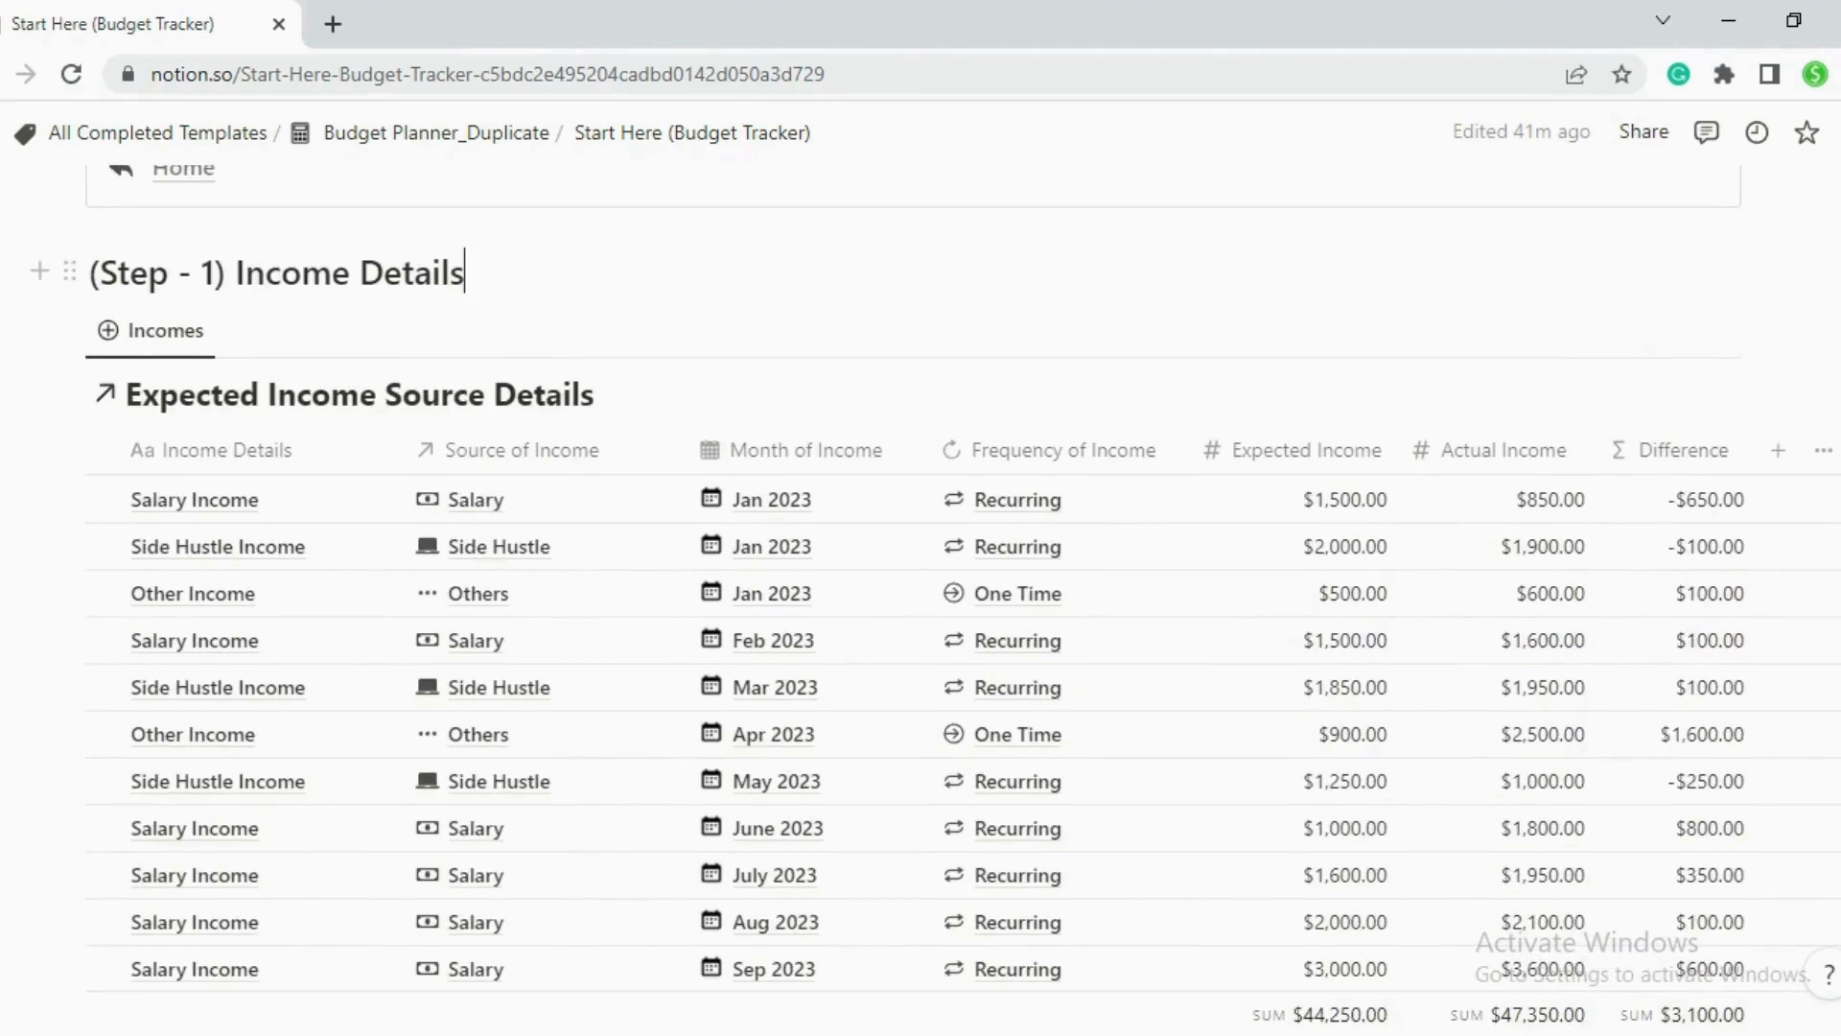
key("Return")
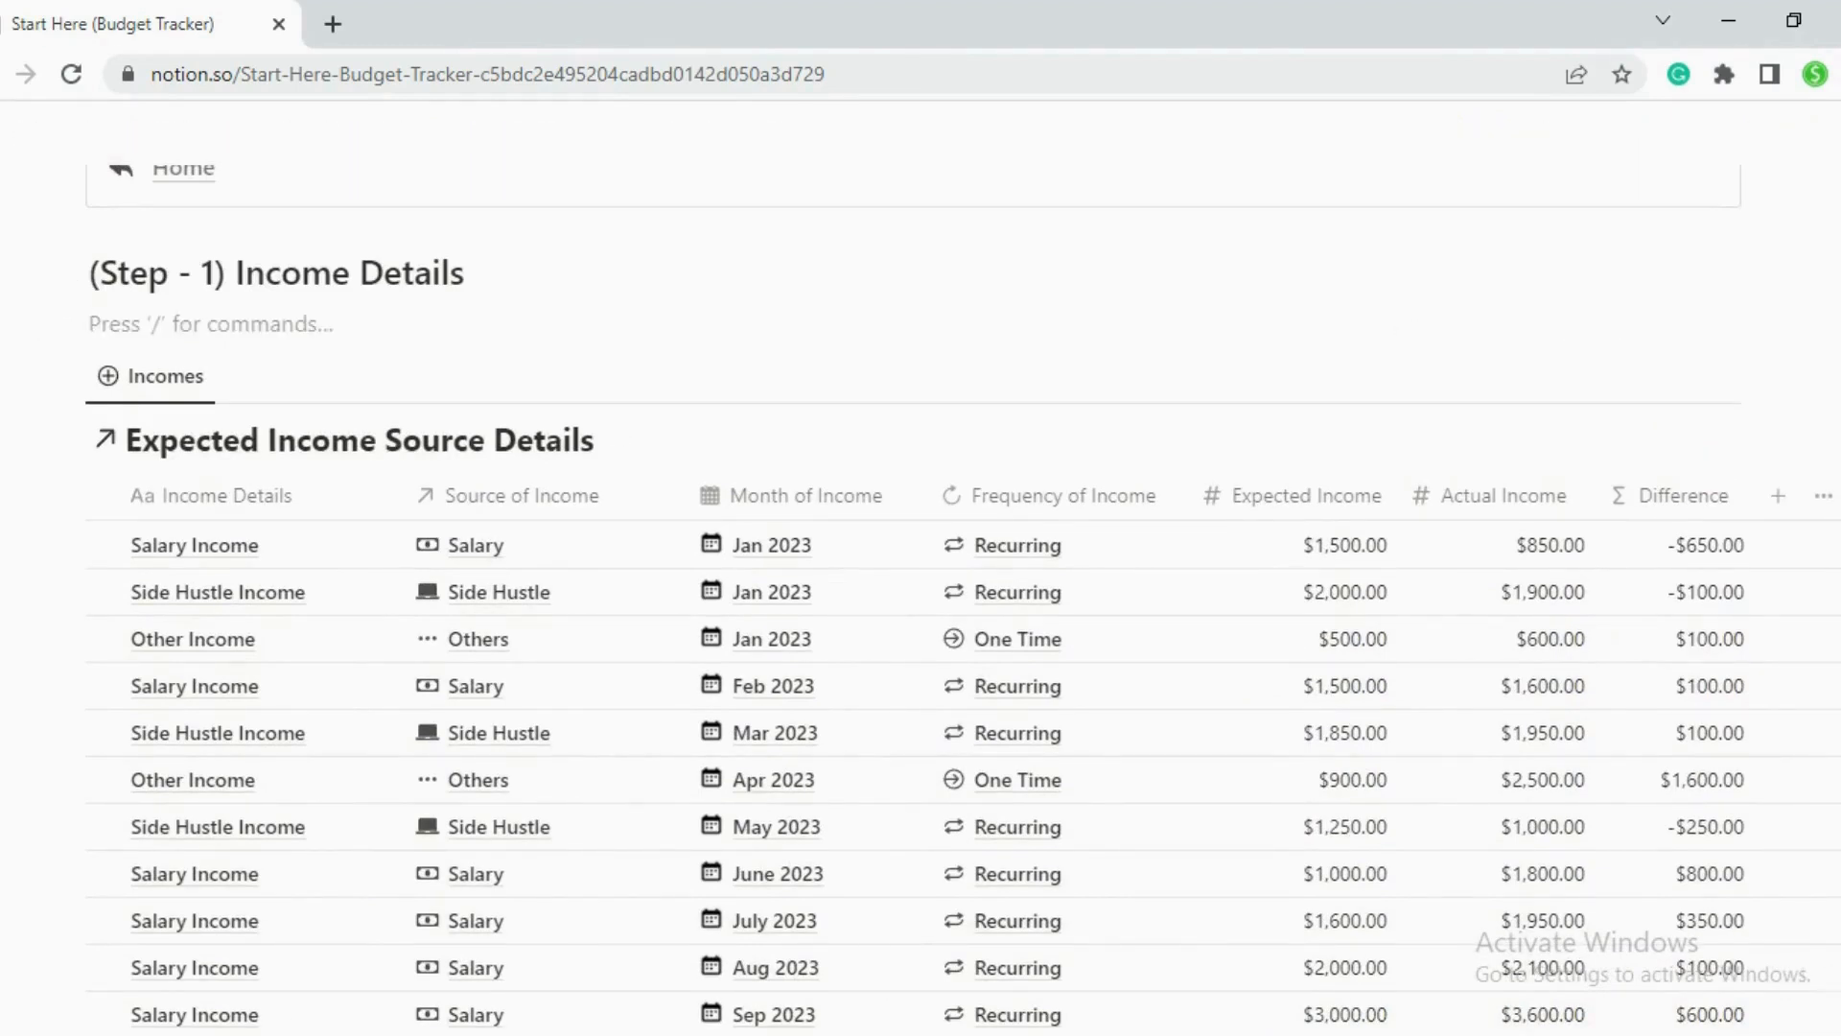
type("/")
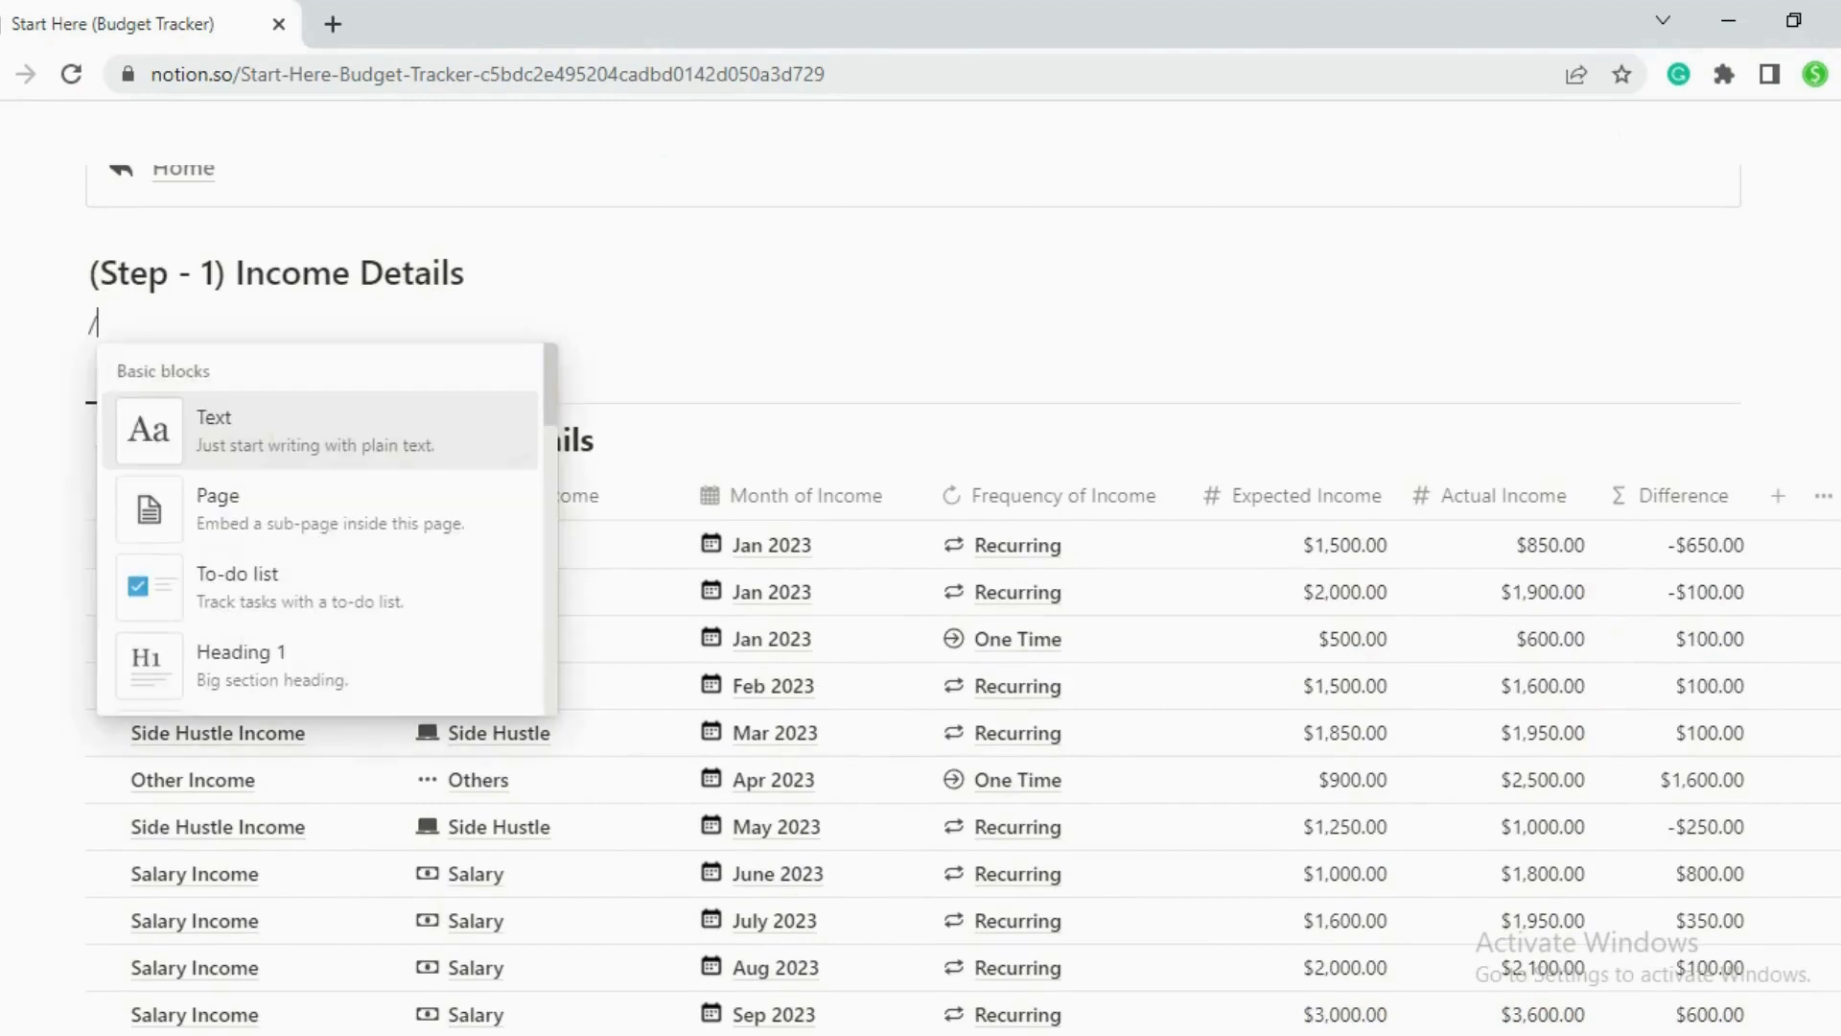
type("database")
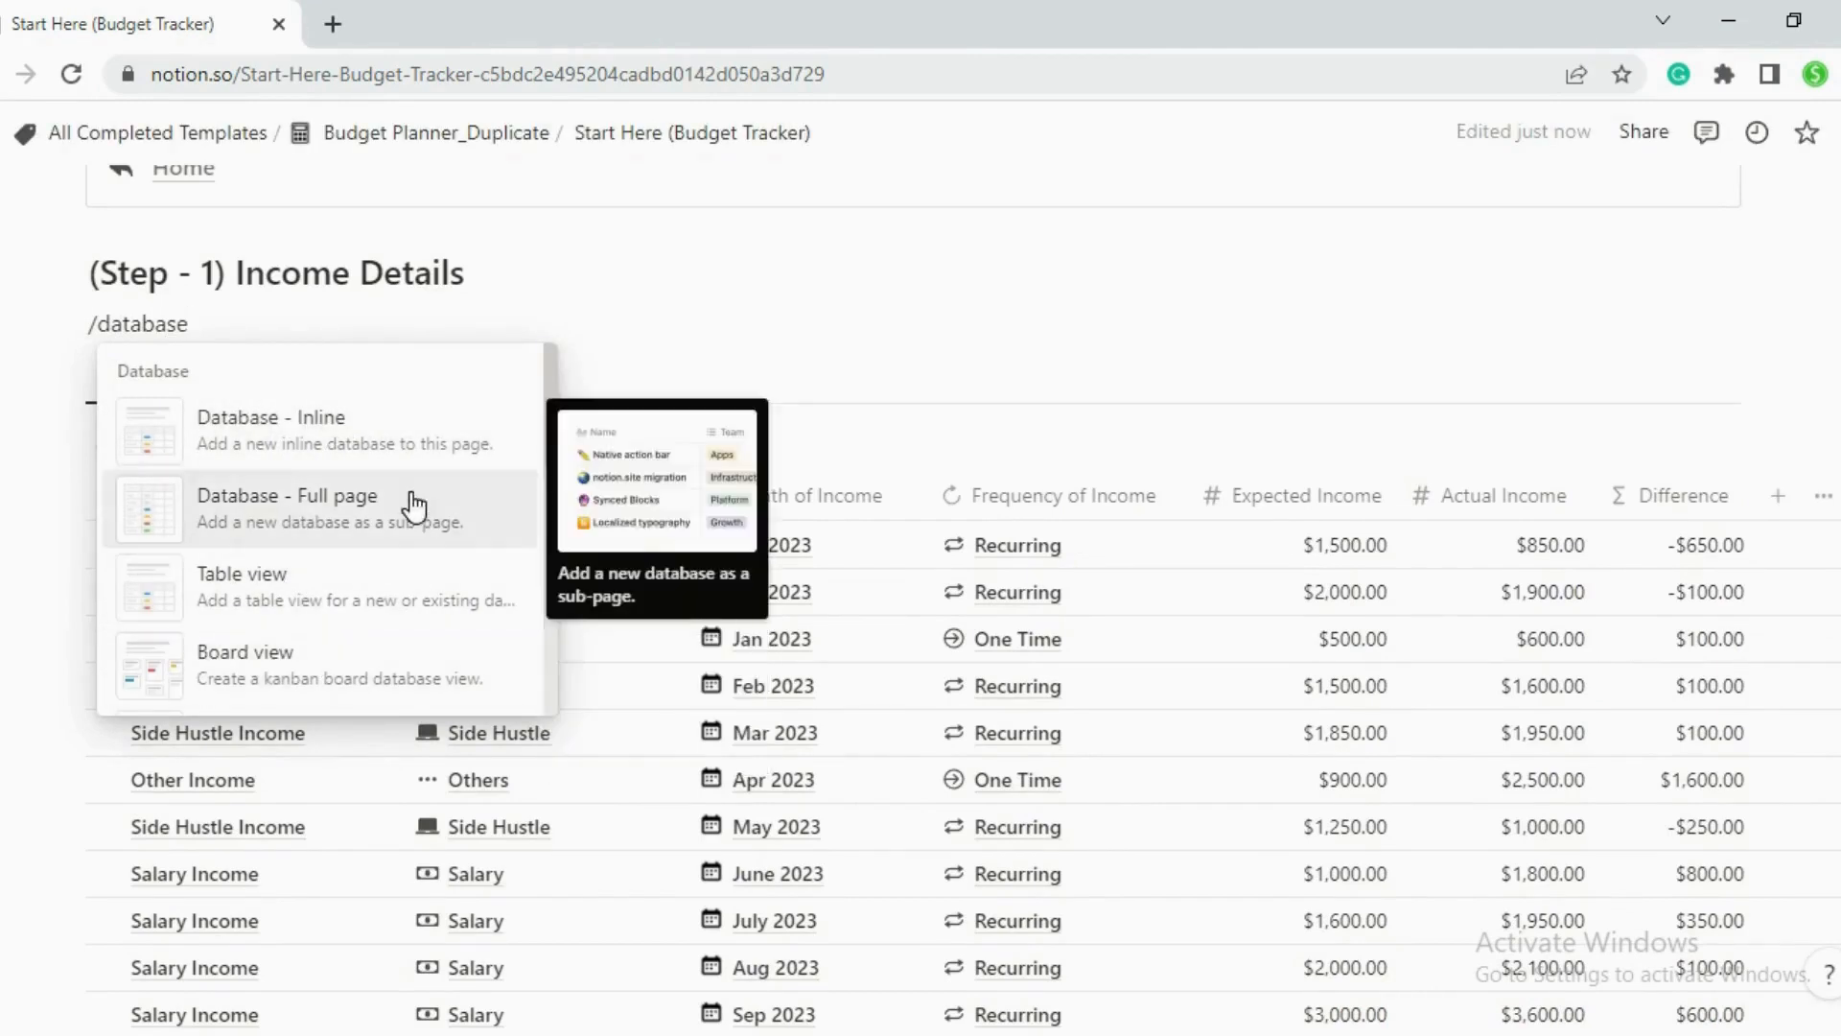
left_click(271, 446)
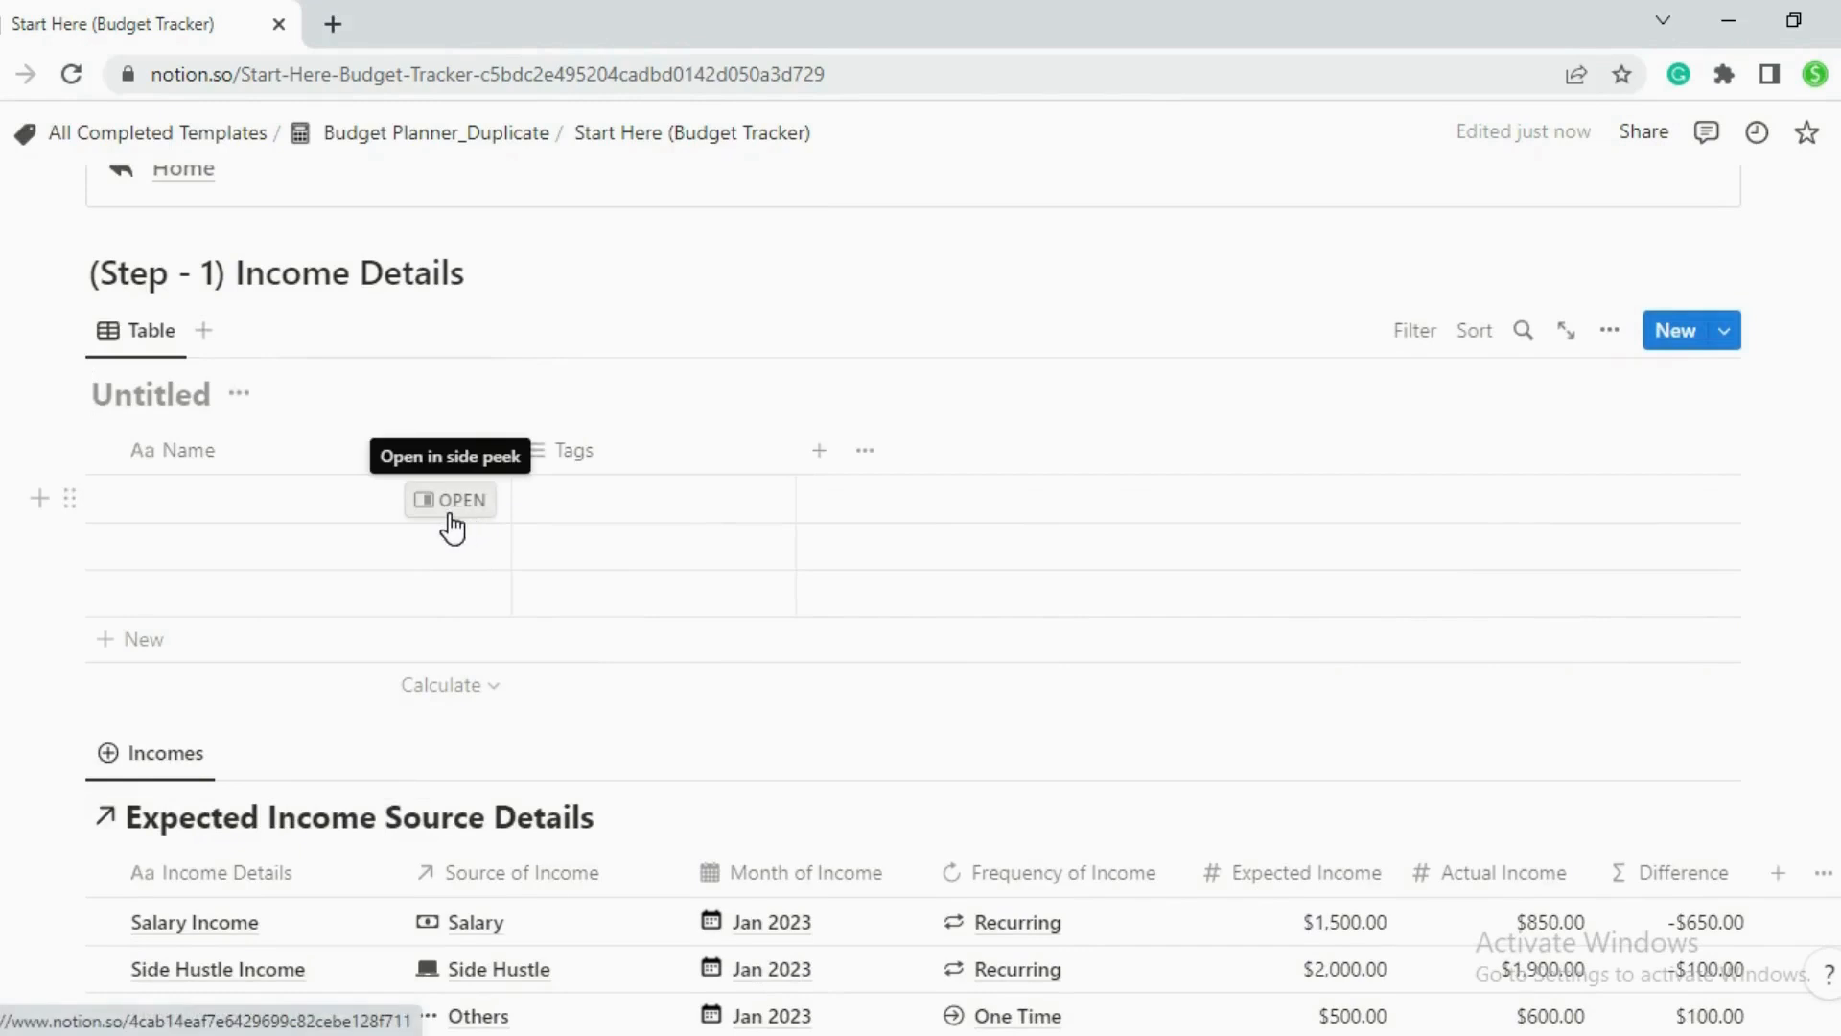
scroll(509, 711, "down", 3)
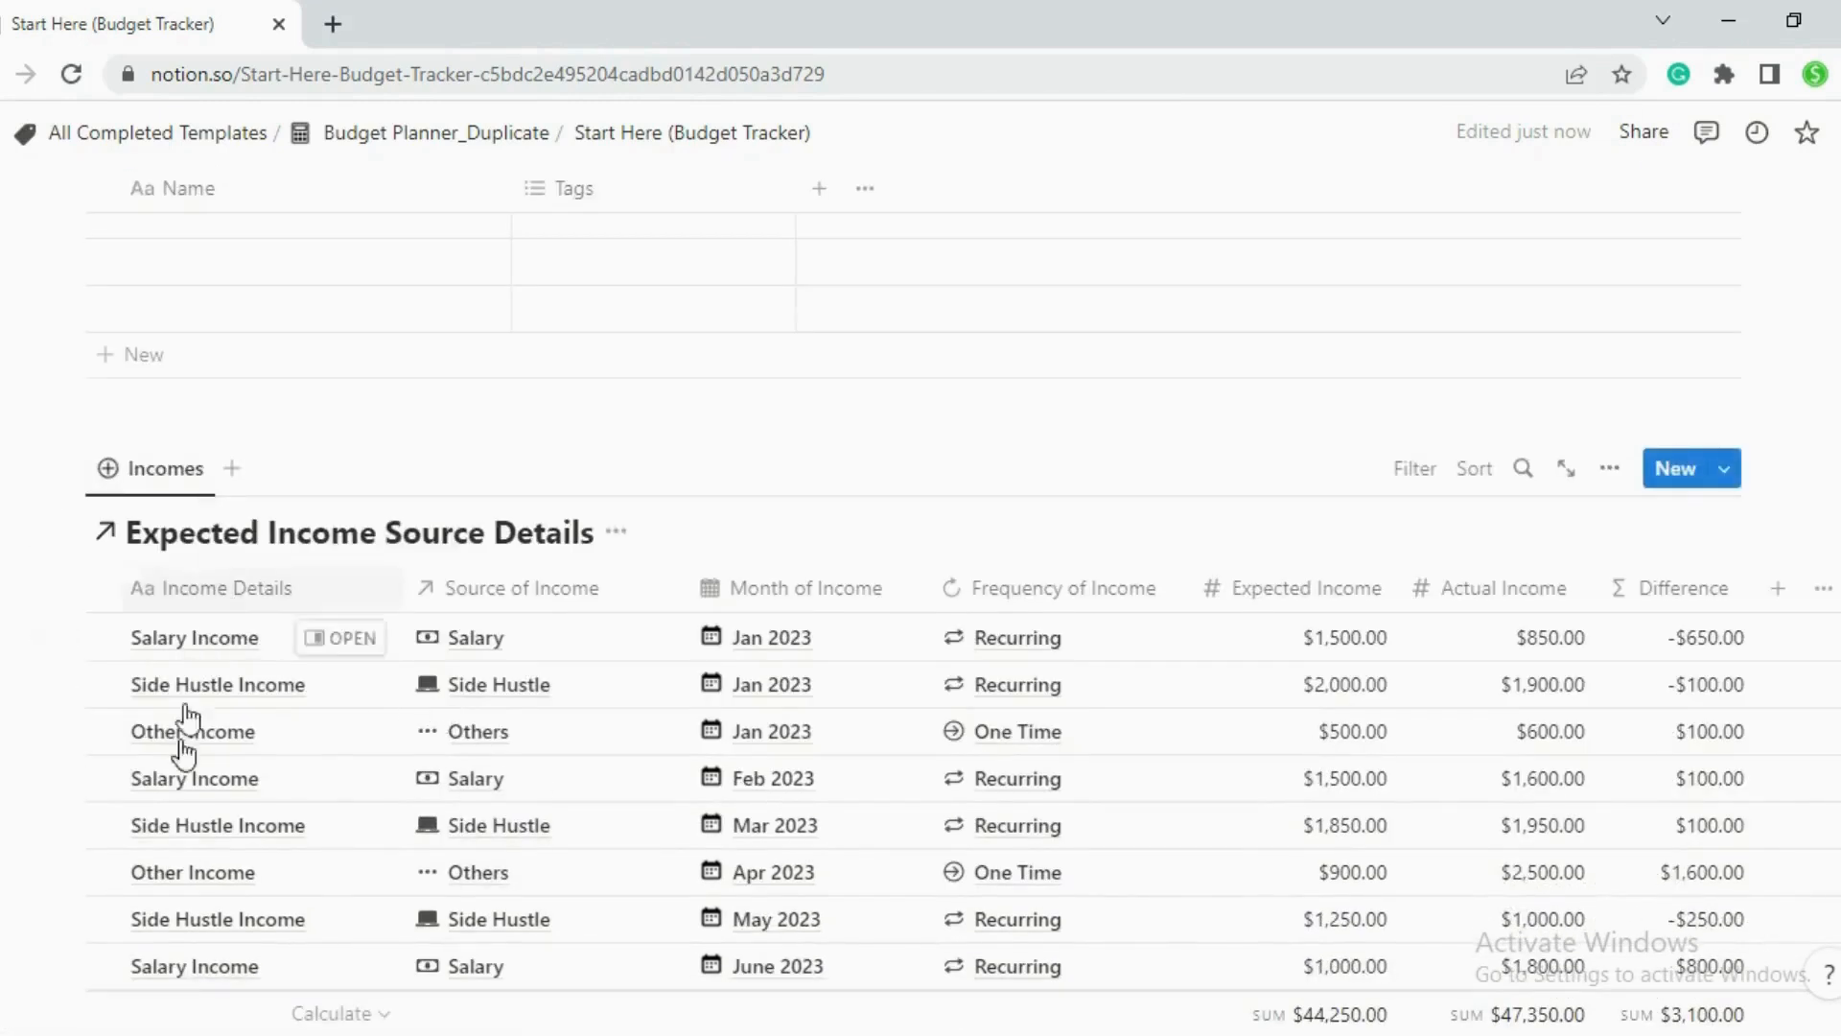
scroll(213, 566, "down", 3)
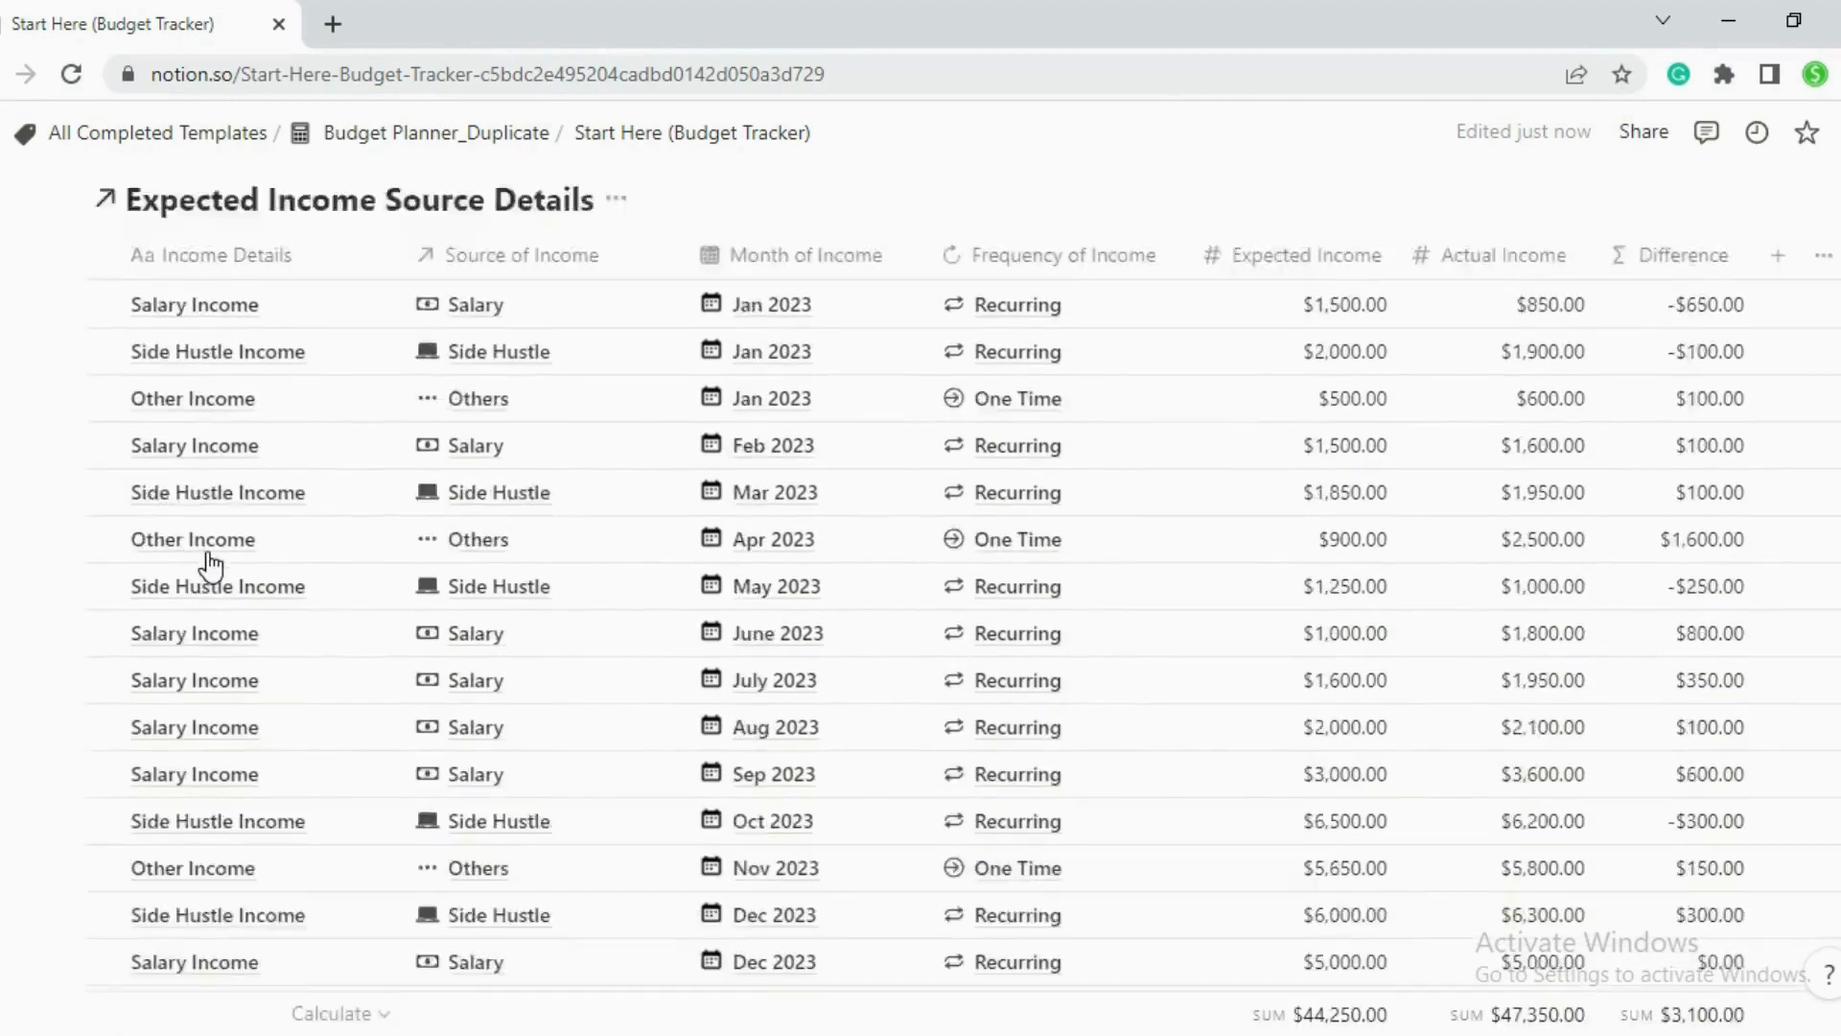
Check the property type of the Income Details column in the Expected Income Source Details table.
scroll(211, 566, "up", 2)
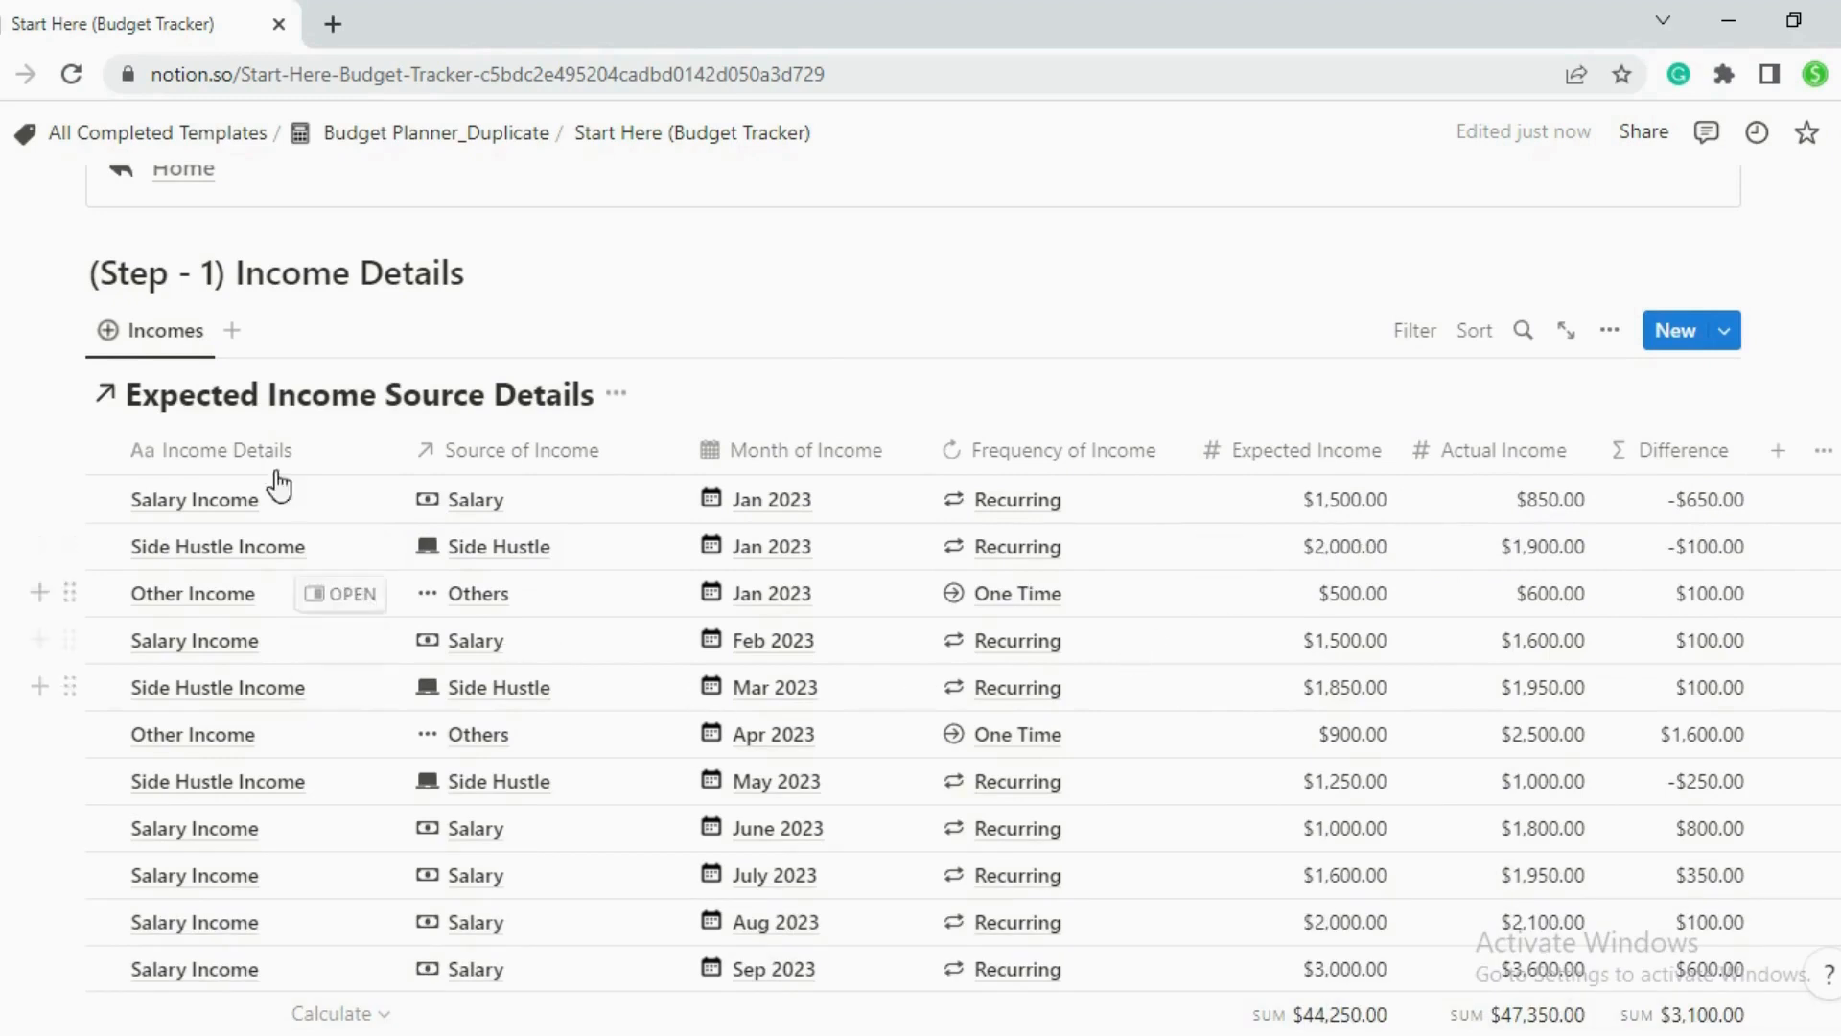
left_click(201, 451)
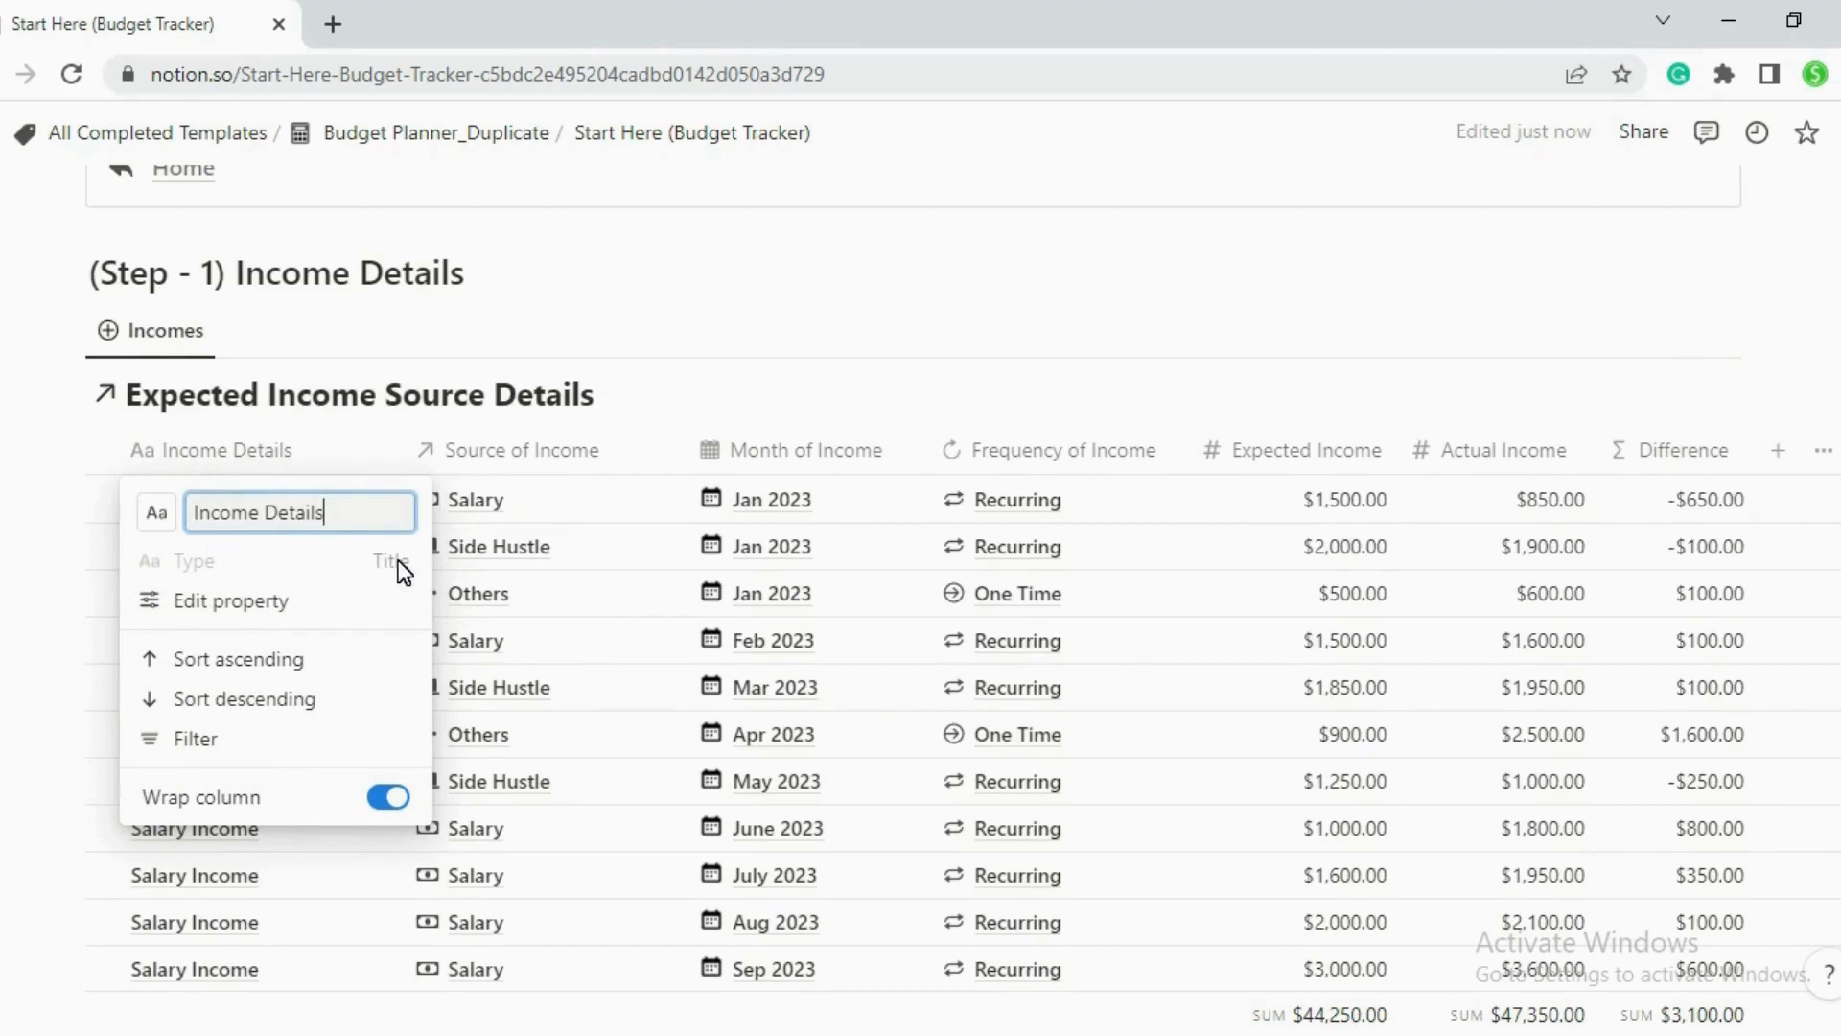
left_click(719, 407)
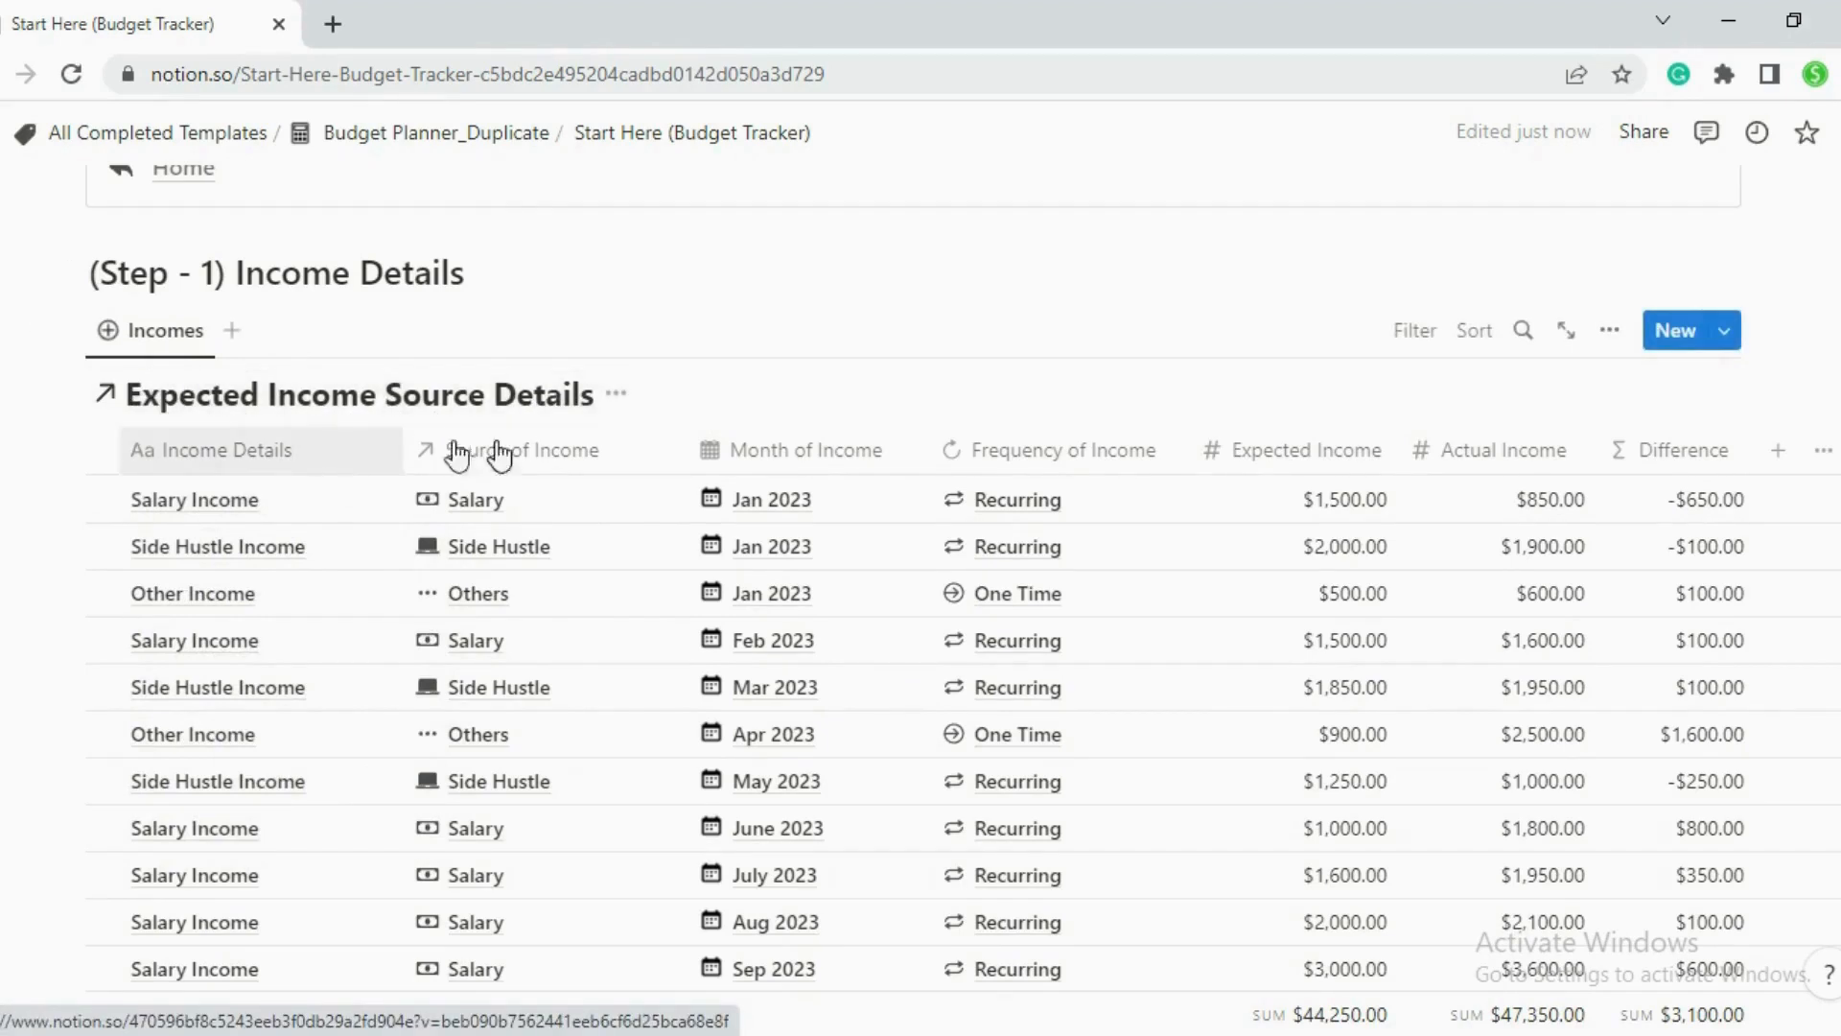
View the layout options of the Incomes view and the options for the Expected Income Source Details database title.
left_click(1606, 341)
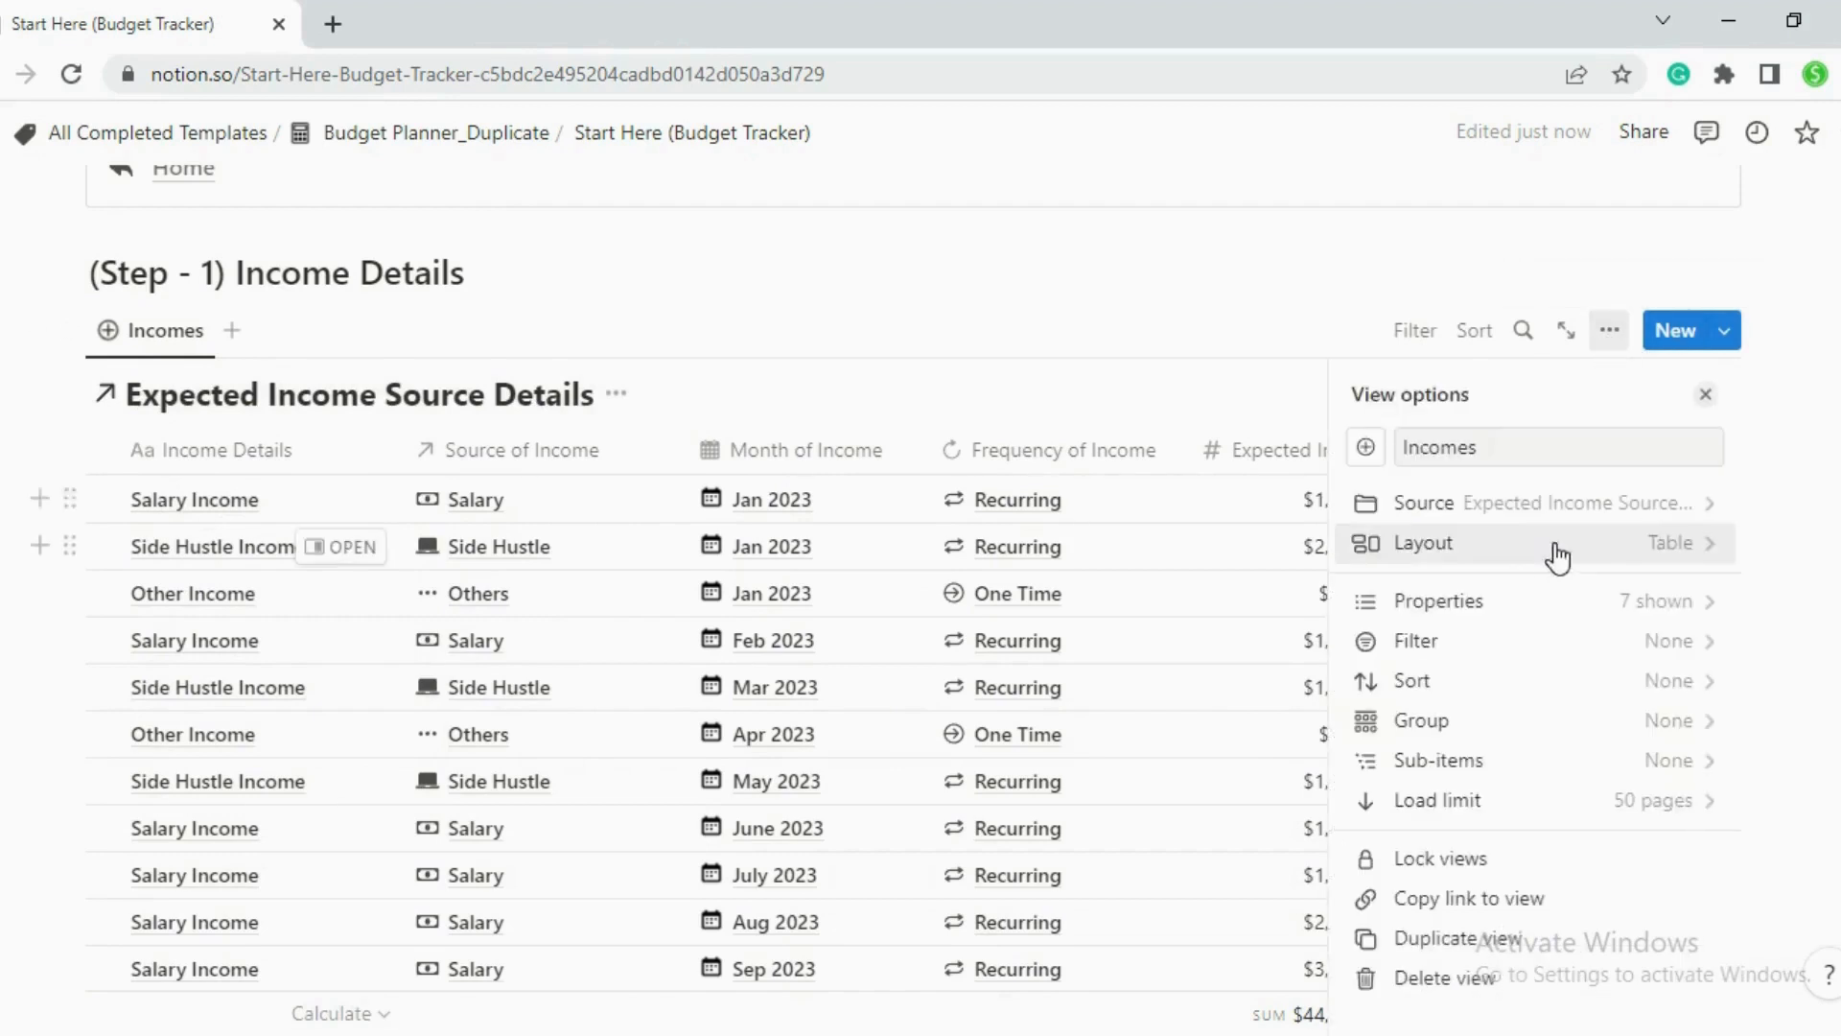
left_click(1545, 559)
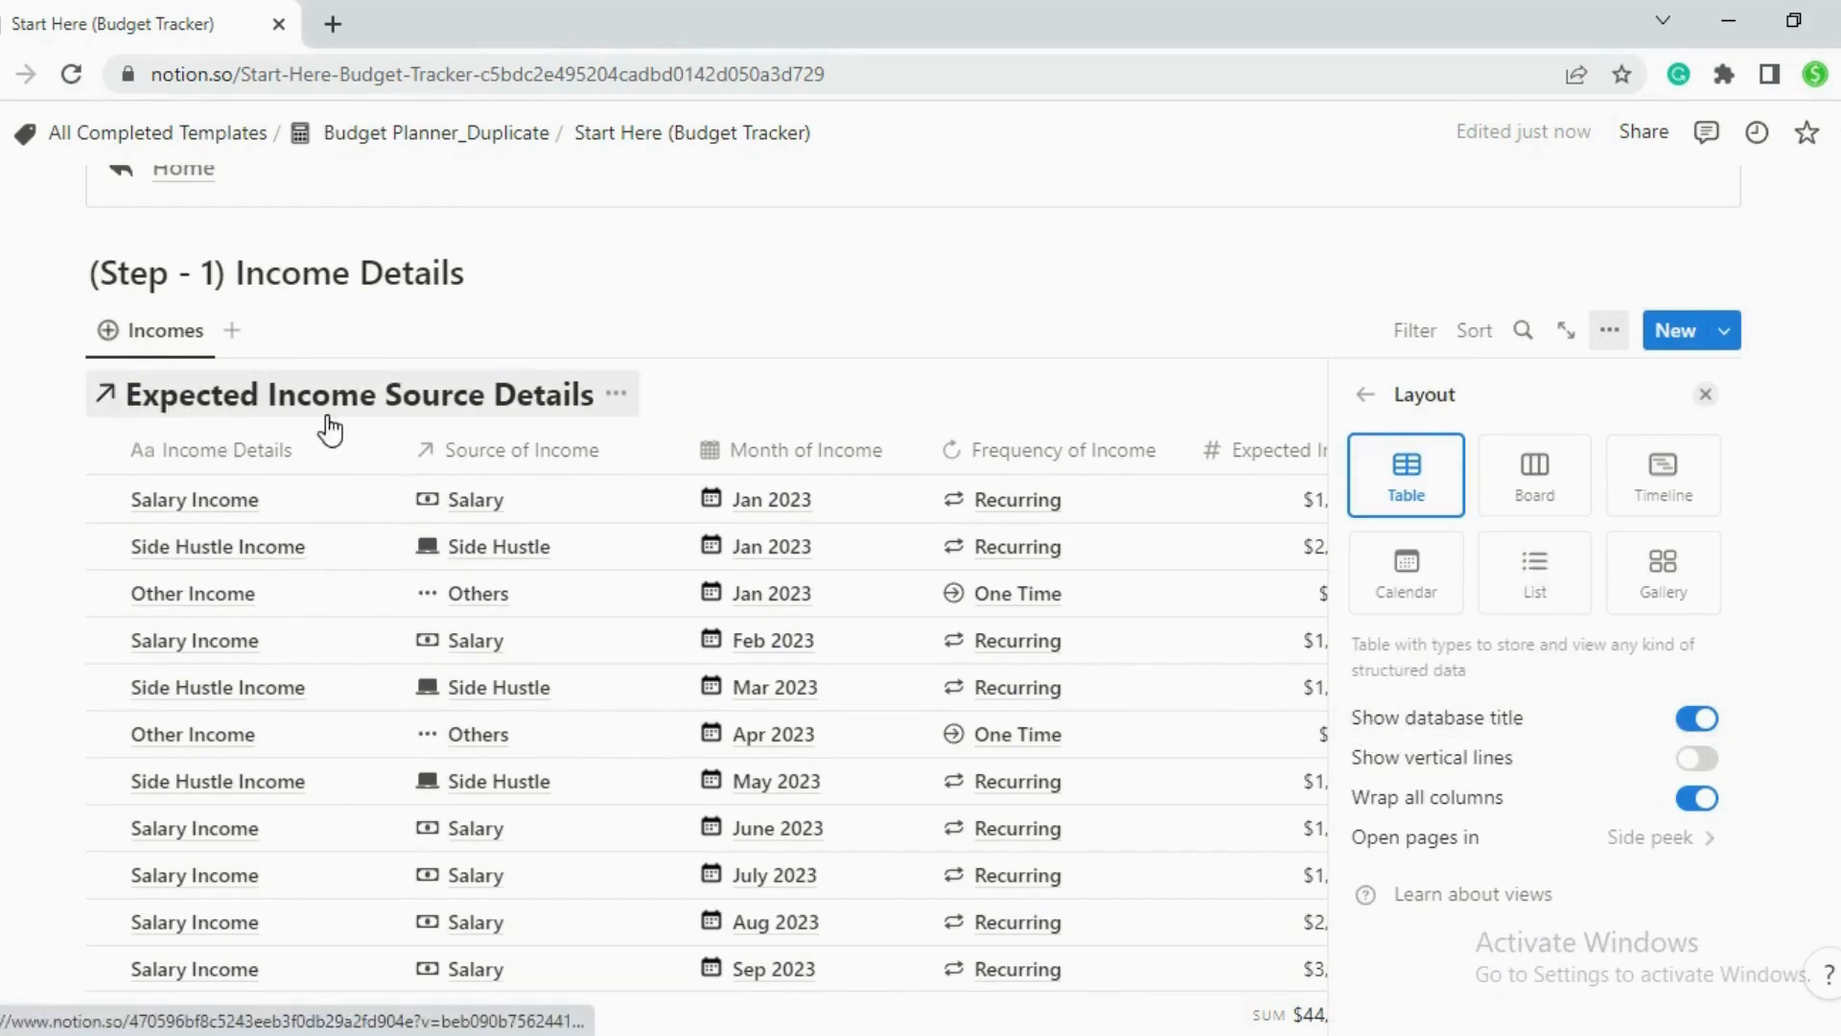
left_click(1705, 394)
left_click(614, 397)
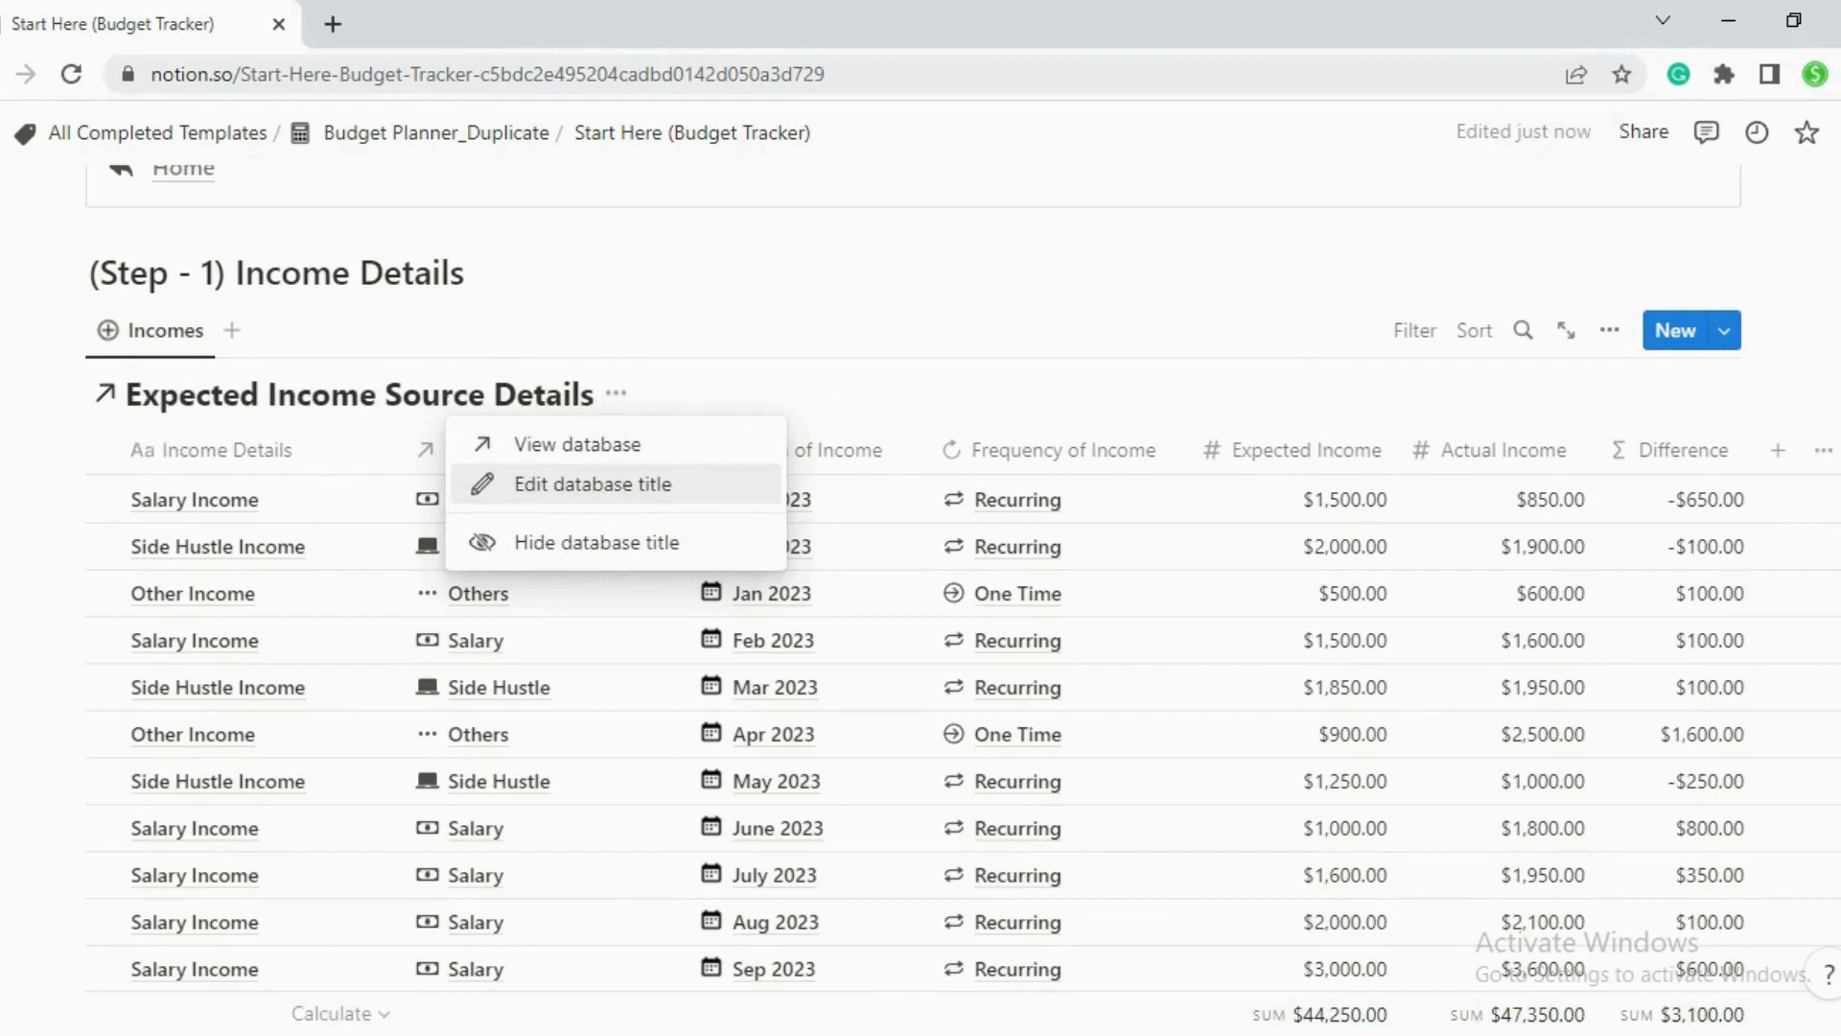
left_click(790, 462)
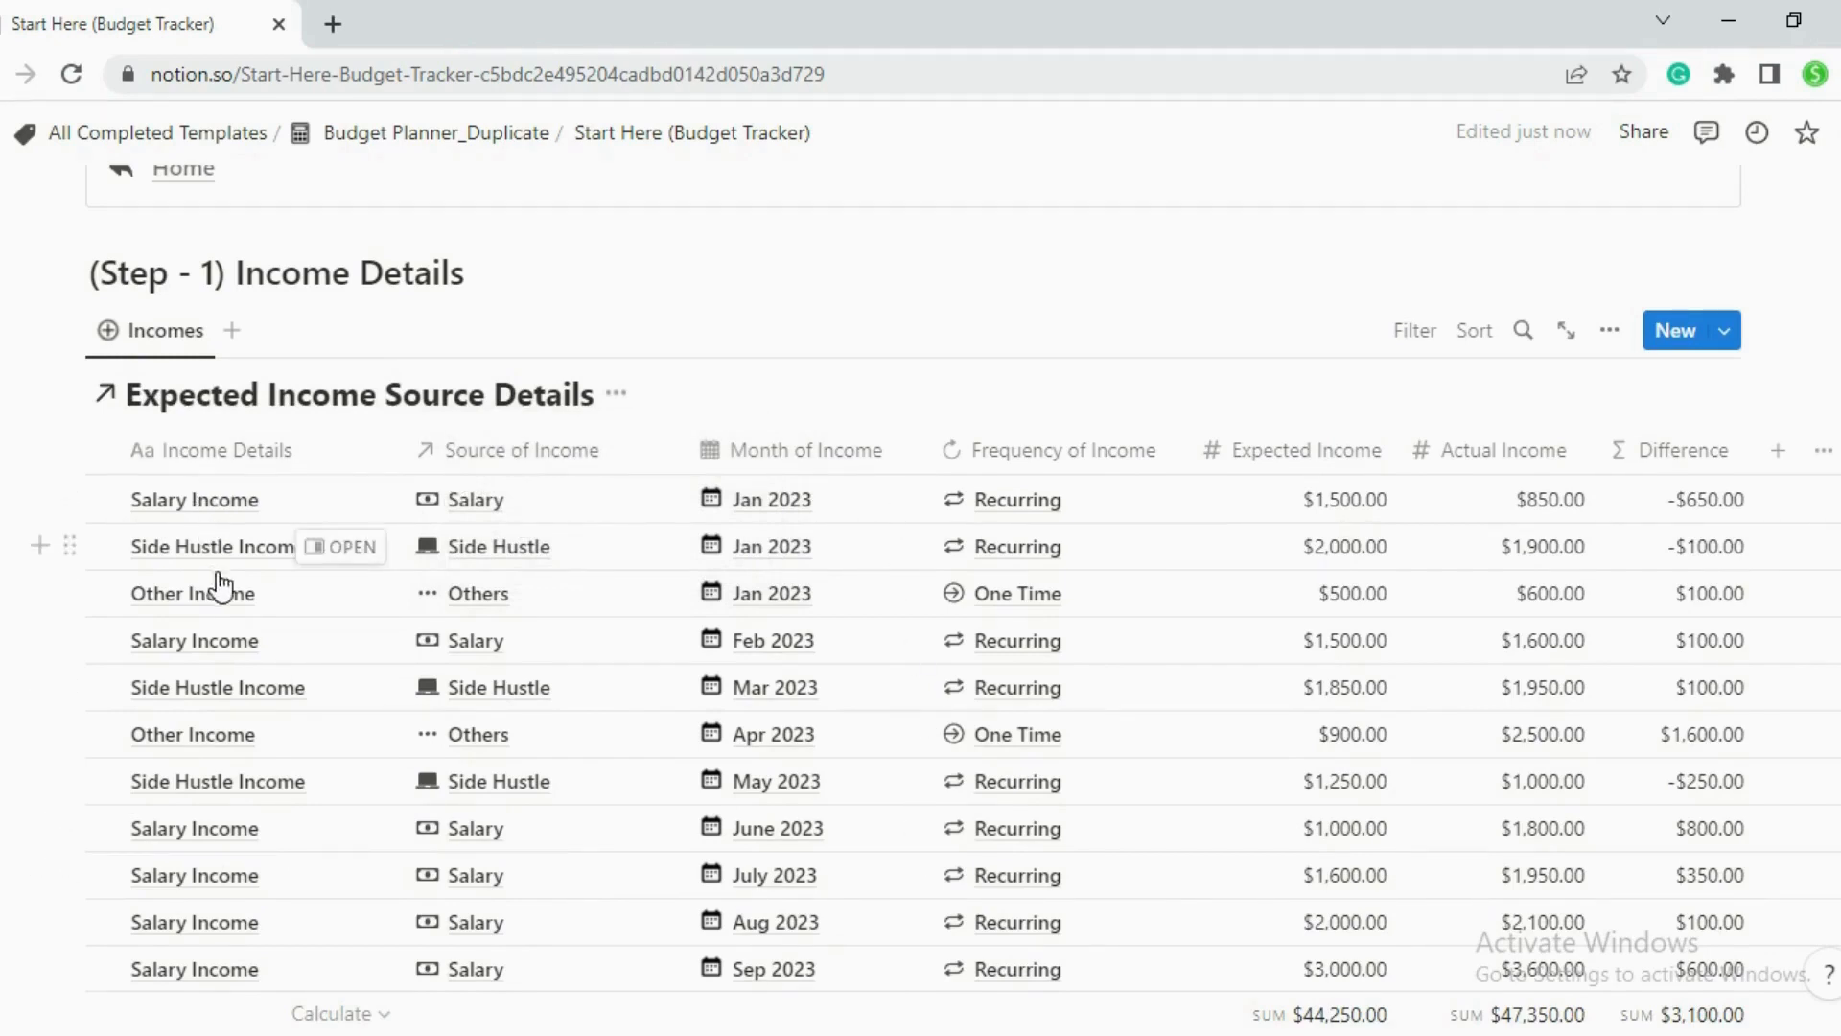
Check the property types of the Source of Income, Month of Income and Frequency of Income columns.
left_click(537, 459)
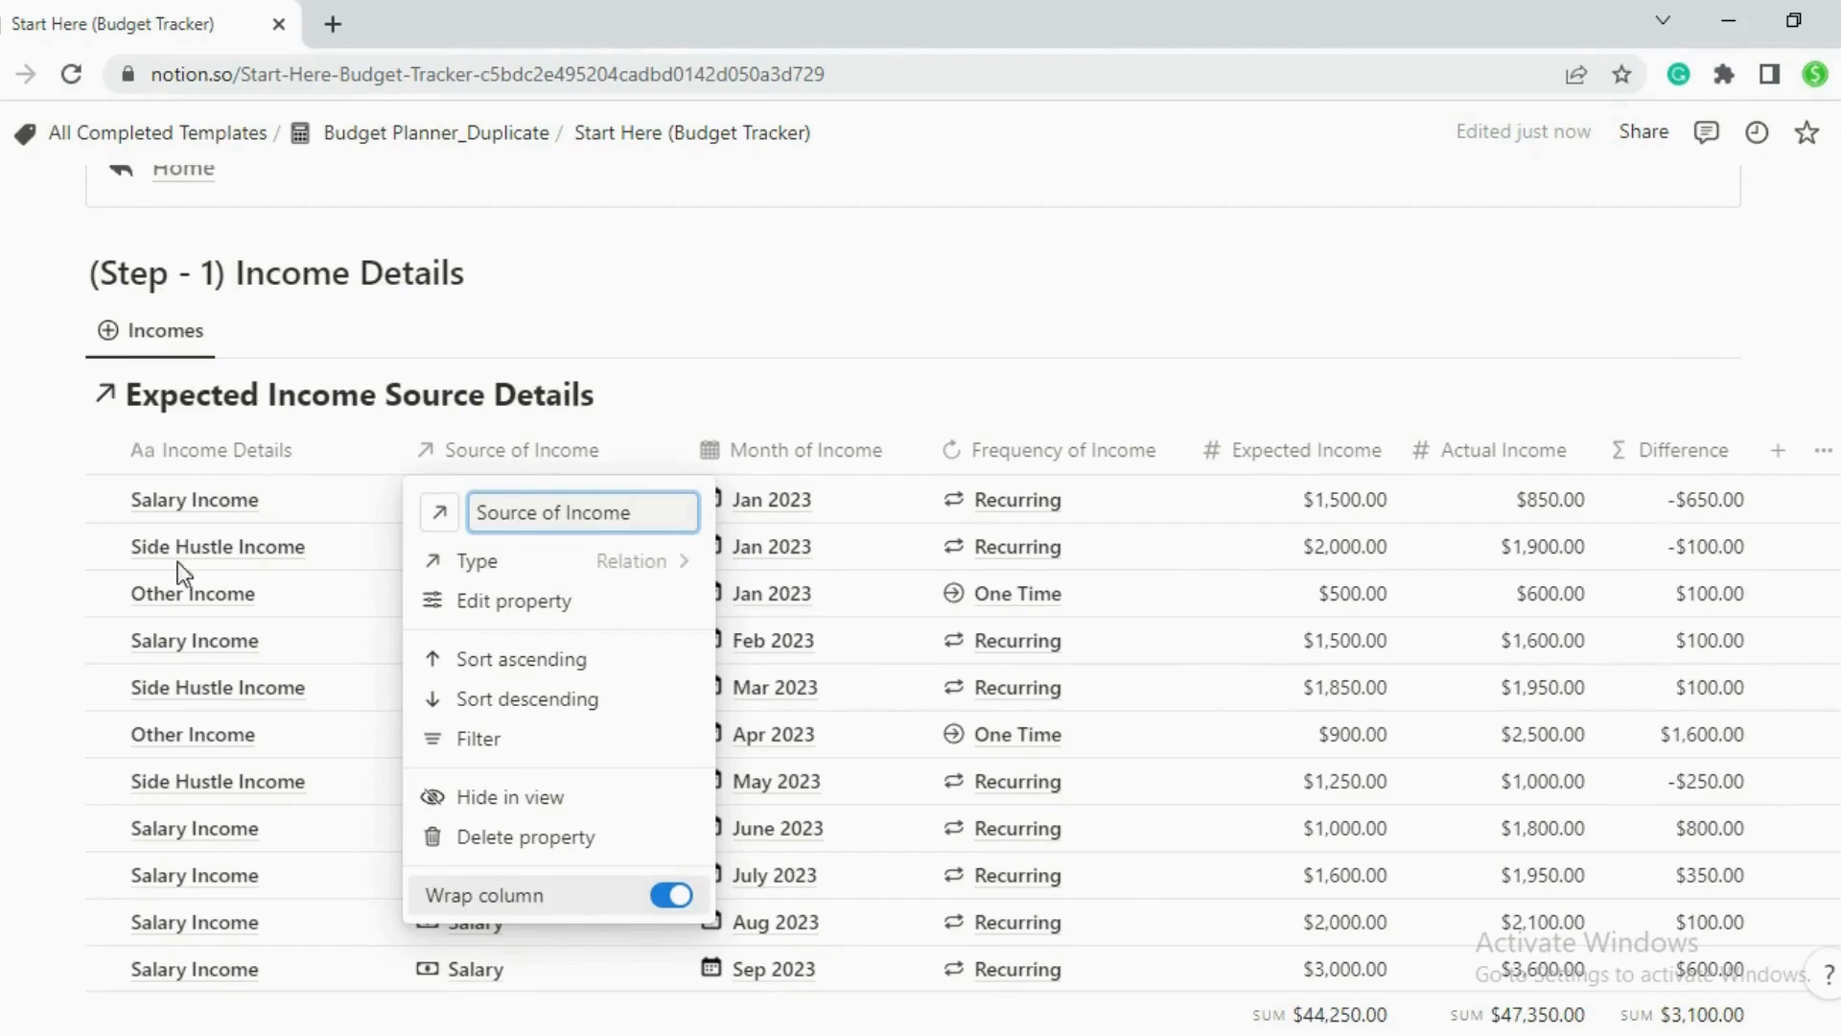
left_click(785, 458)
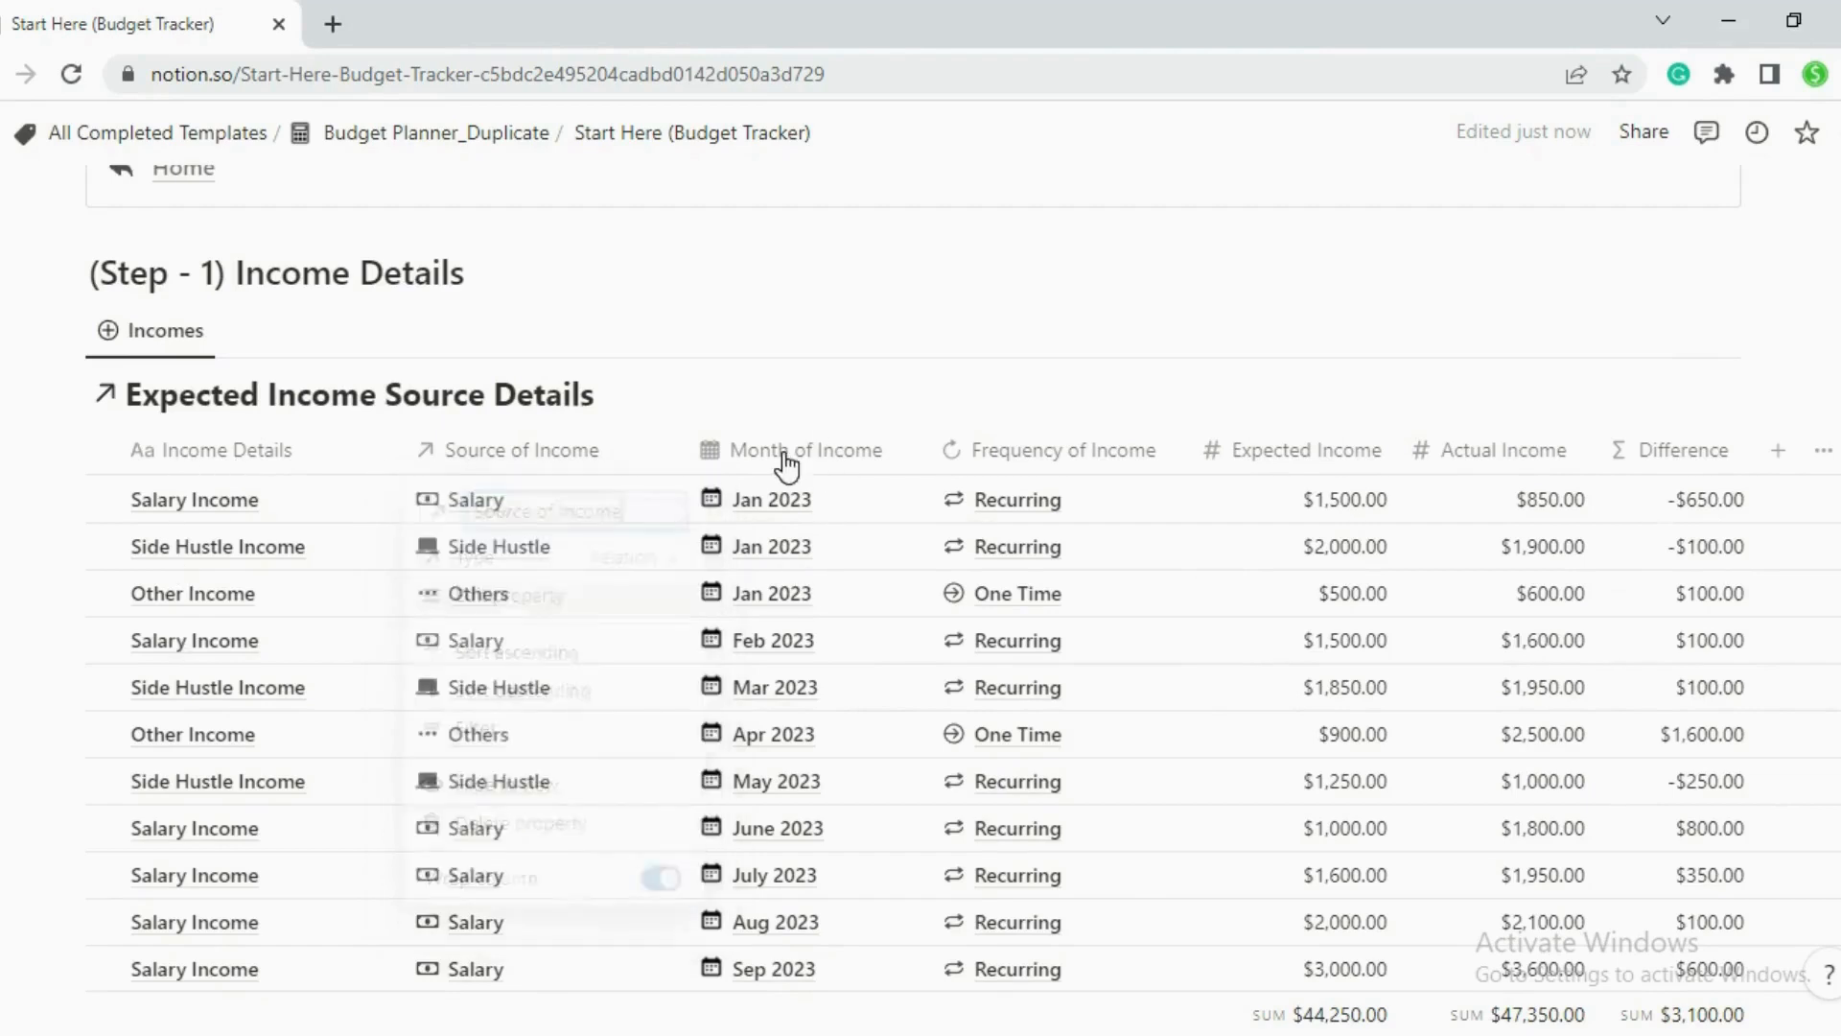
left_click(785, 462)
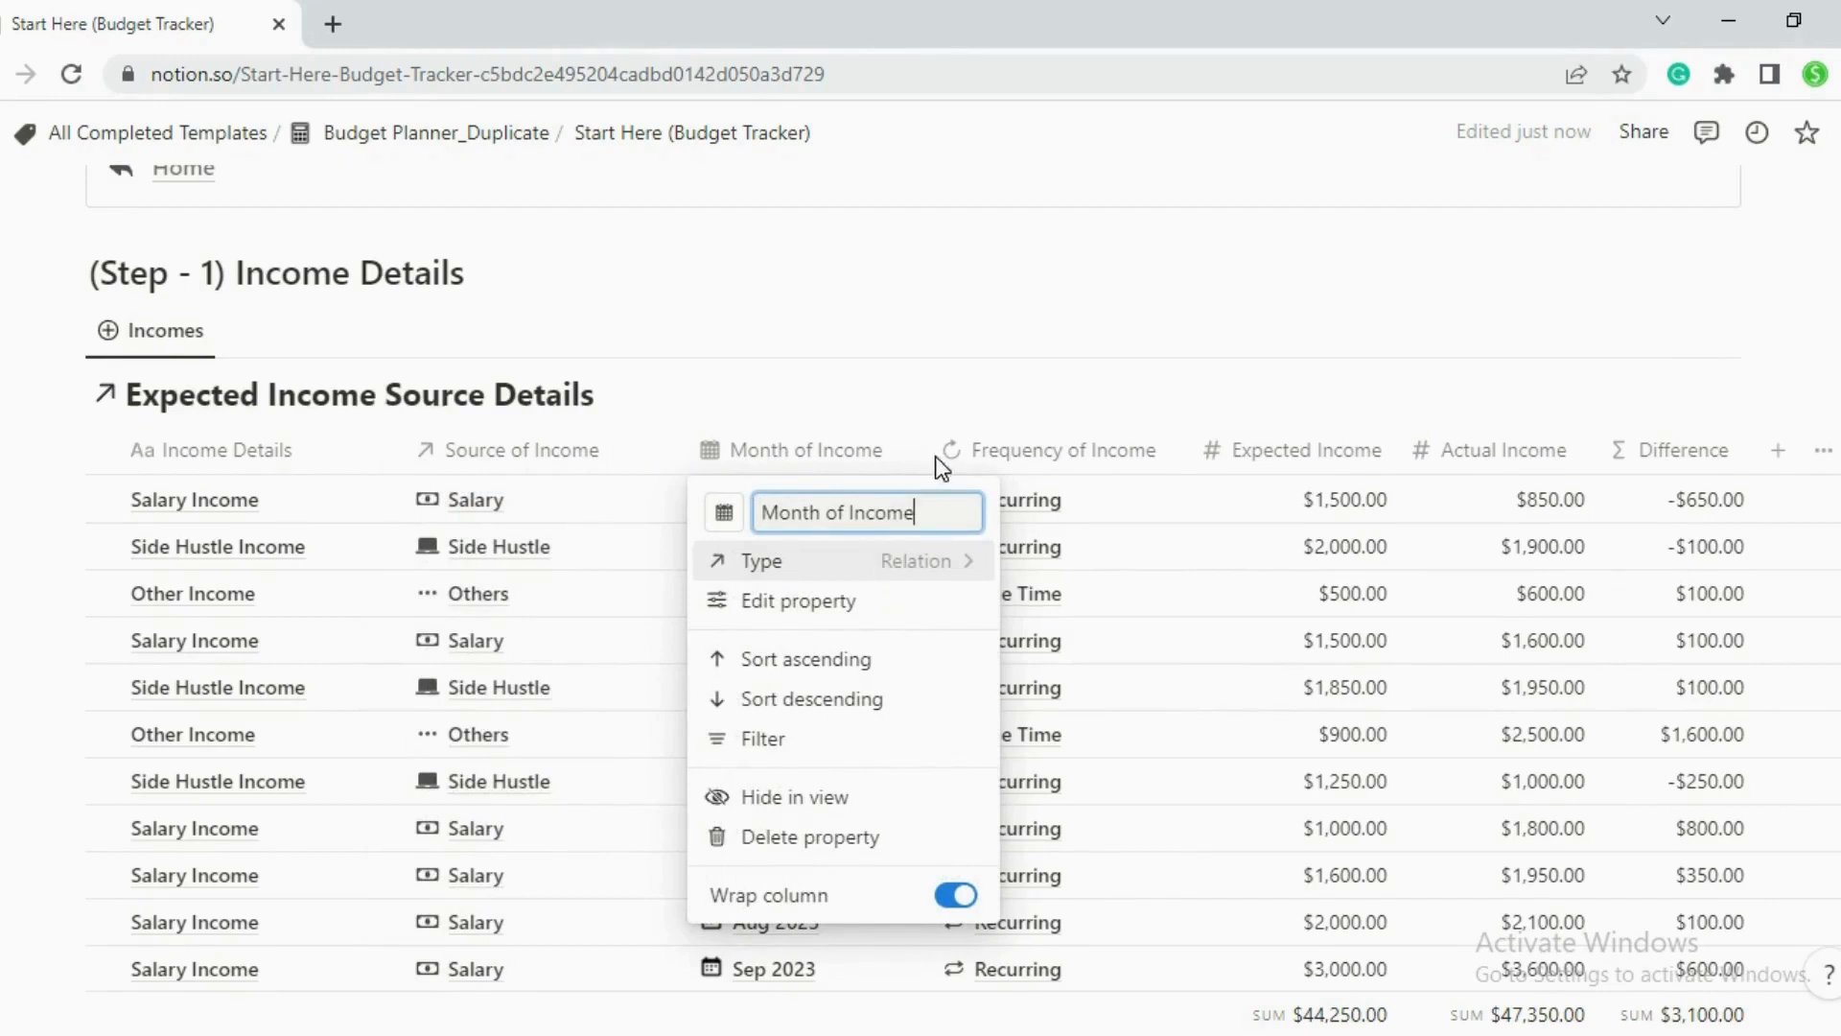
left_click(1021, 455)
left_click(1022, 454)
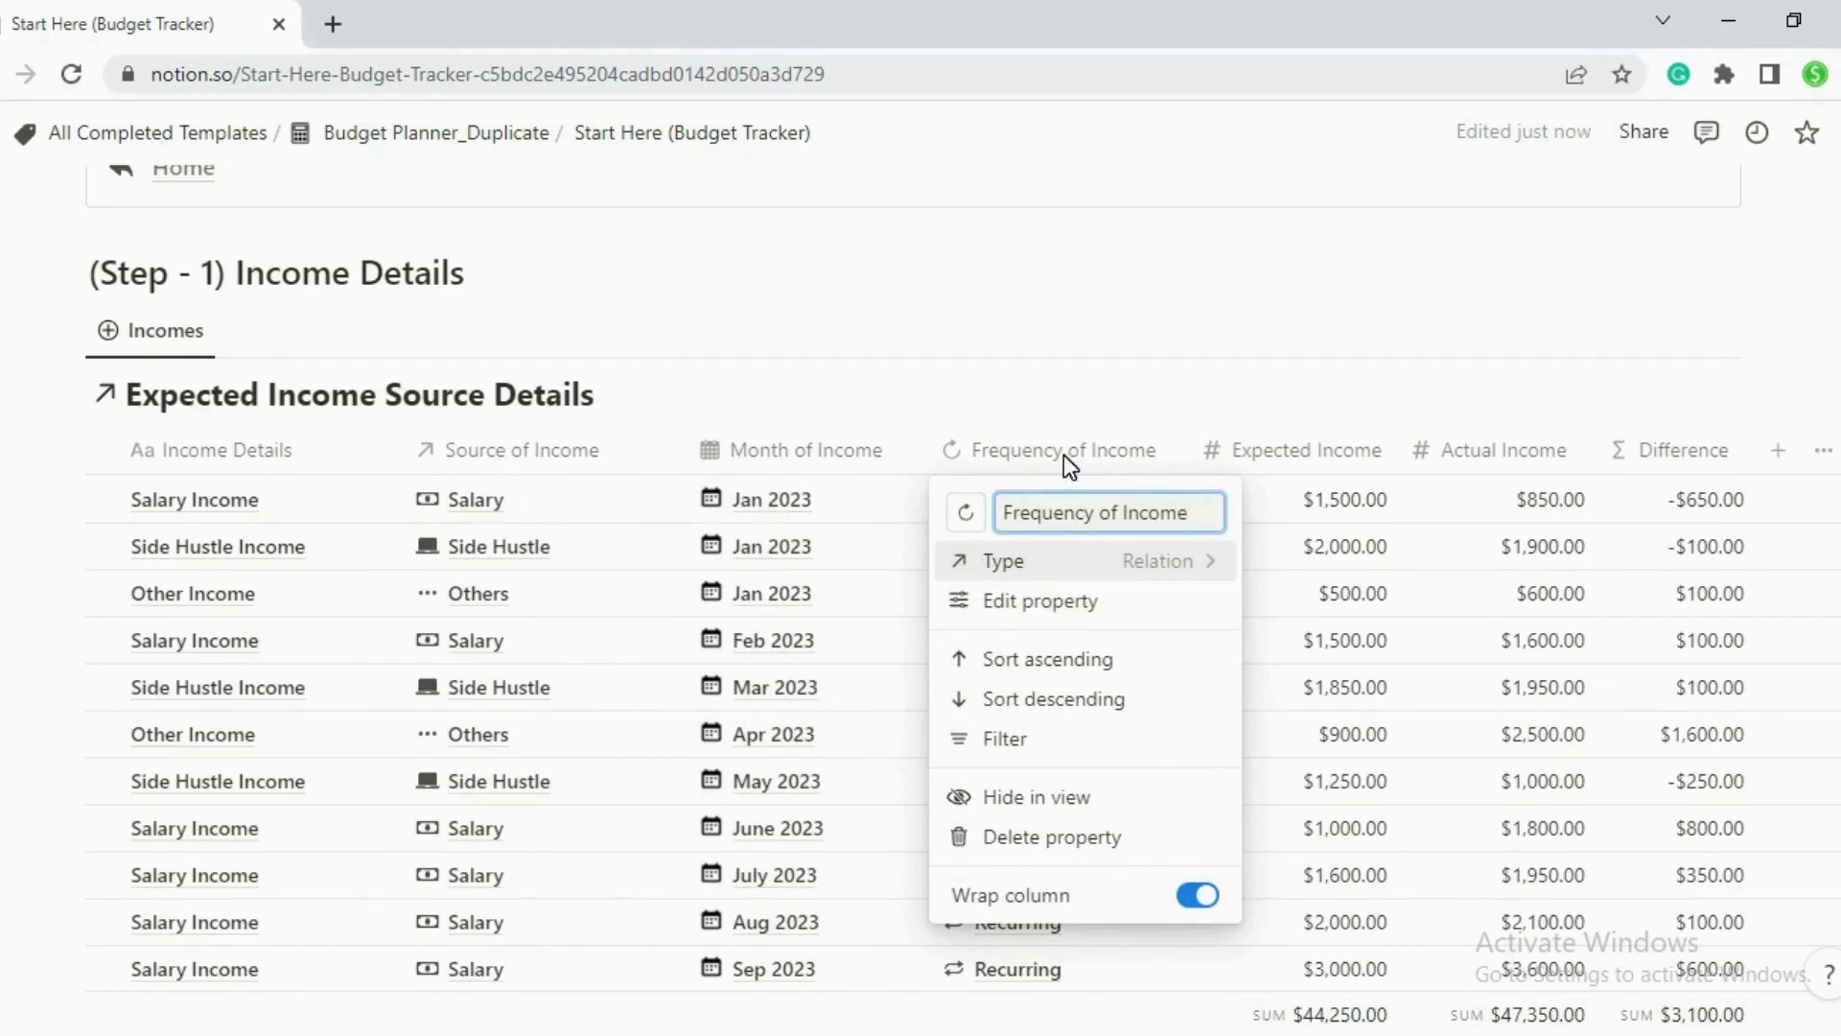
left_click(1051, 398)
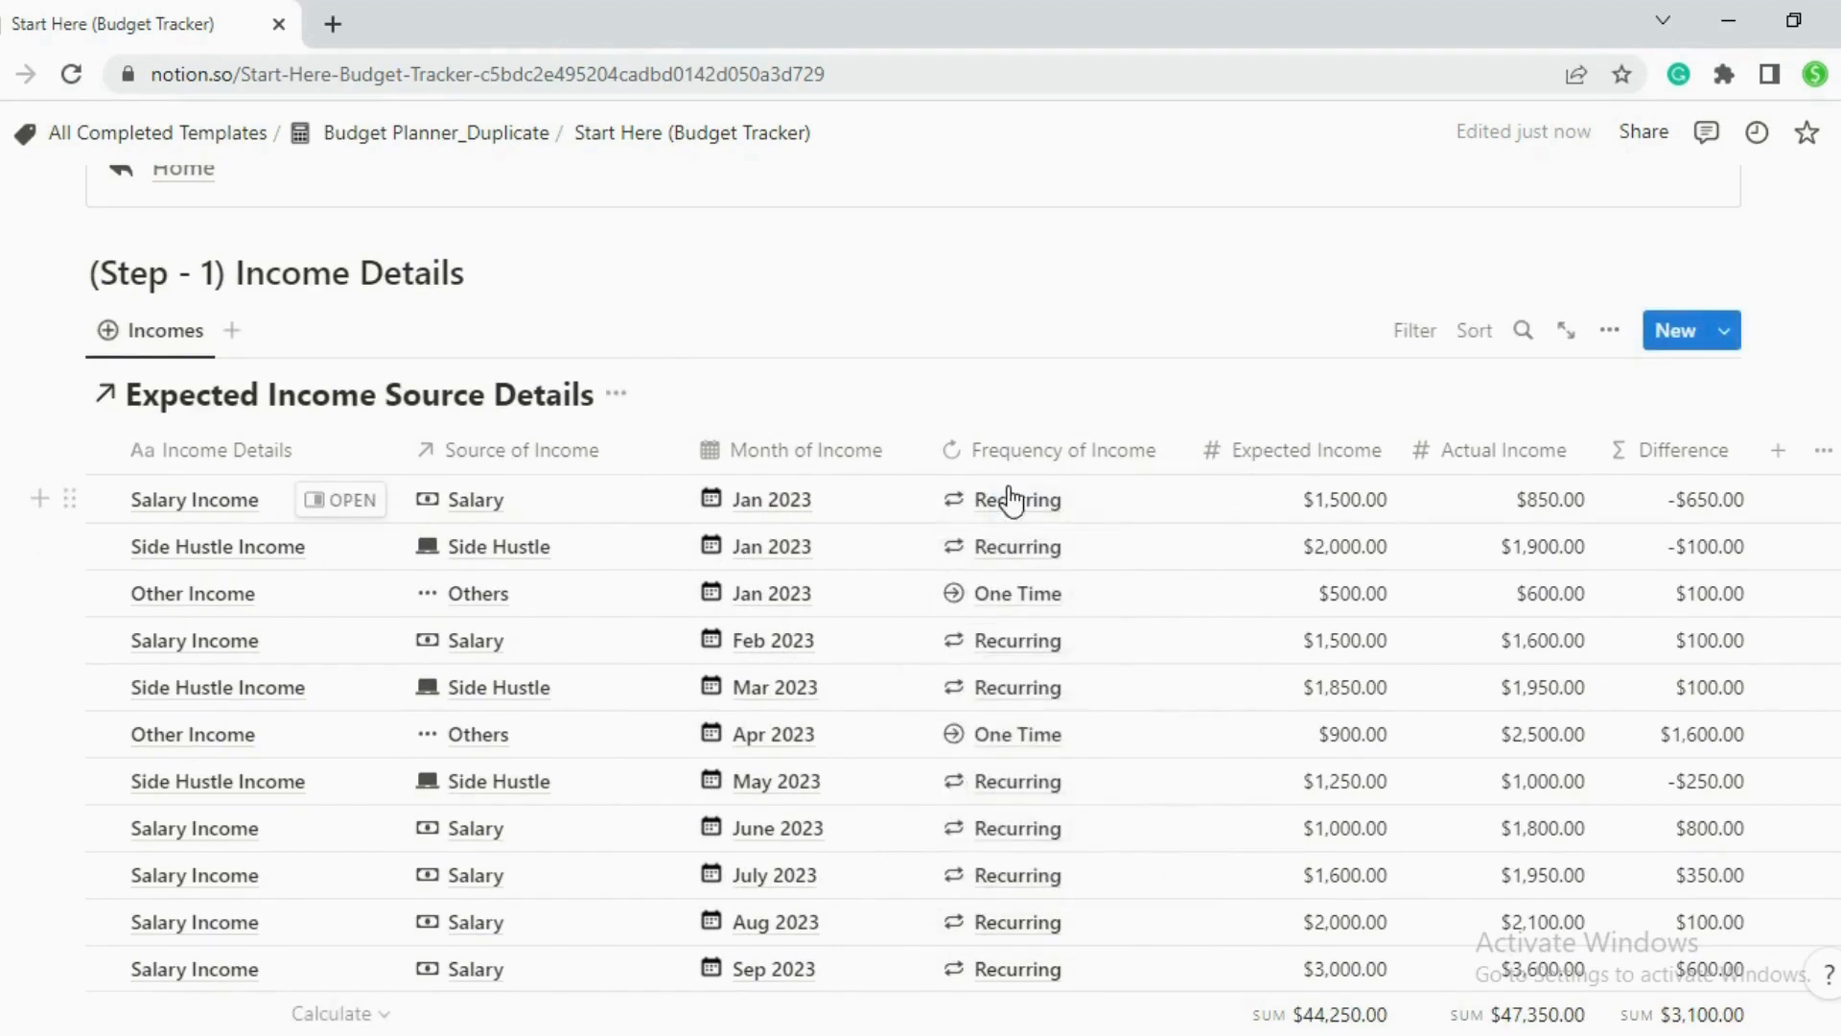
Inspect the Expected Income property settings and browse the currencies available as its number format.
left_click(1308, 467)
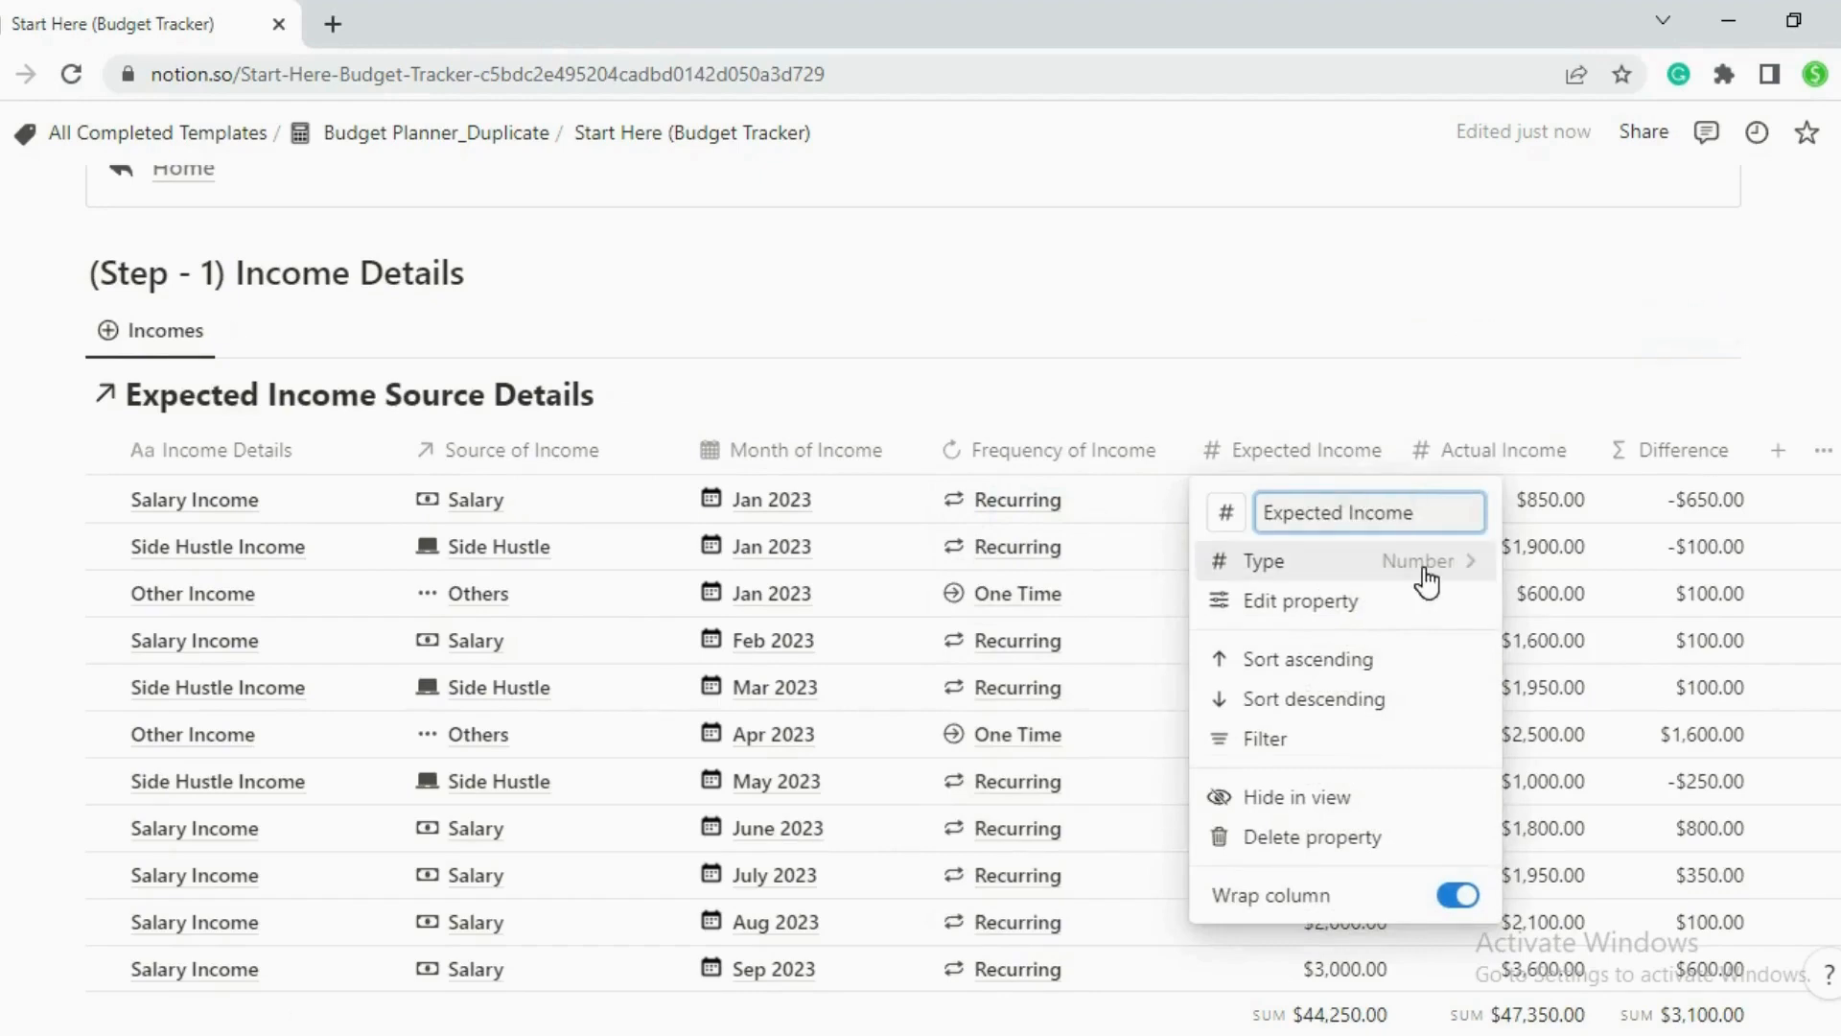
left_click(1369, 606)
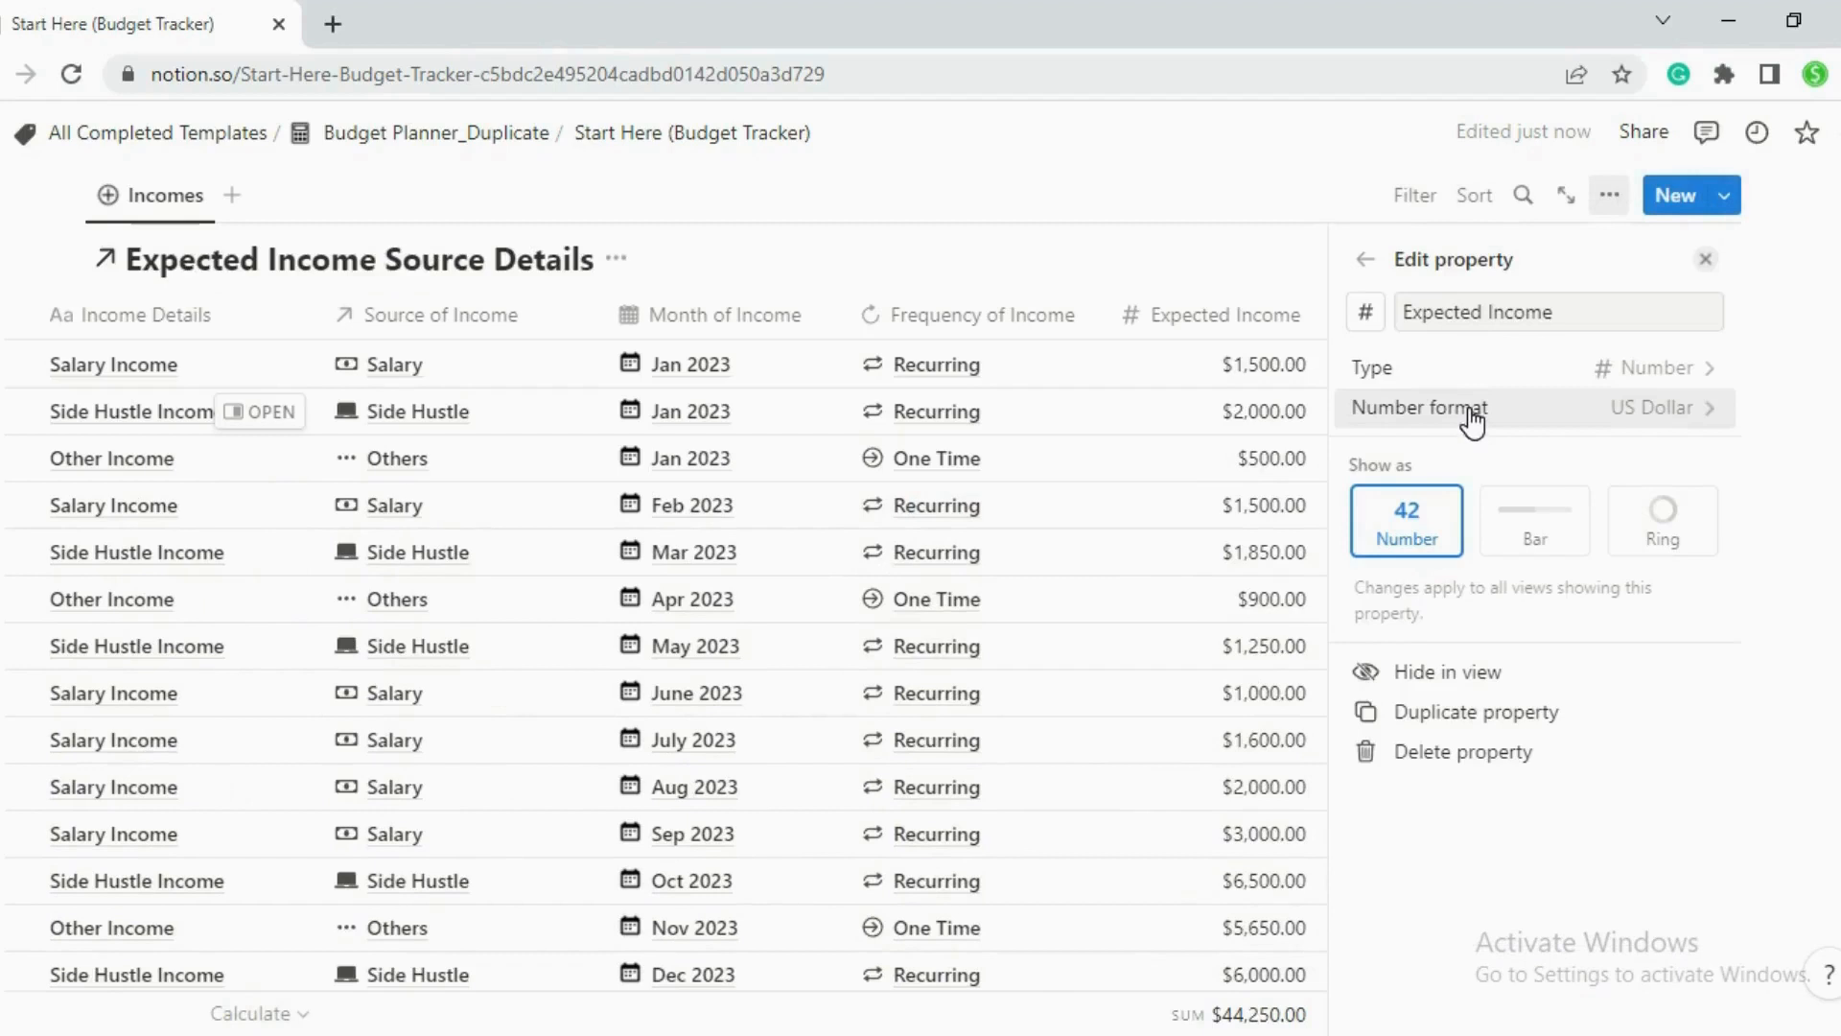
left_click(1663, 413)
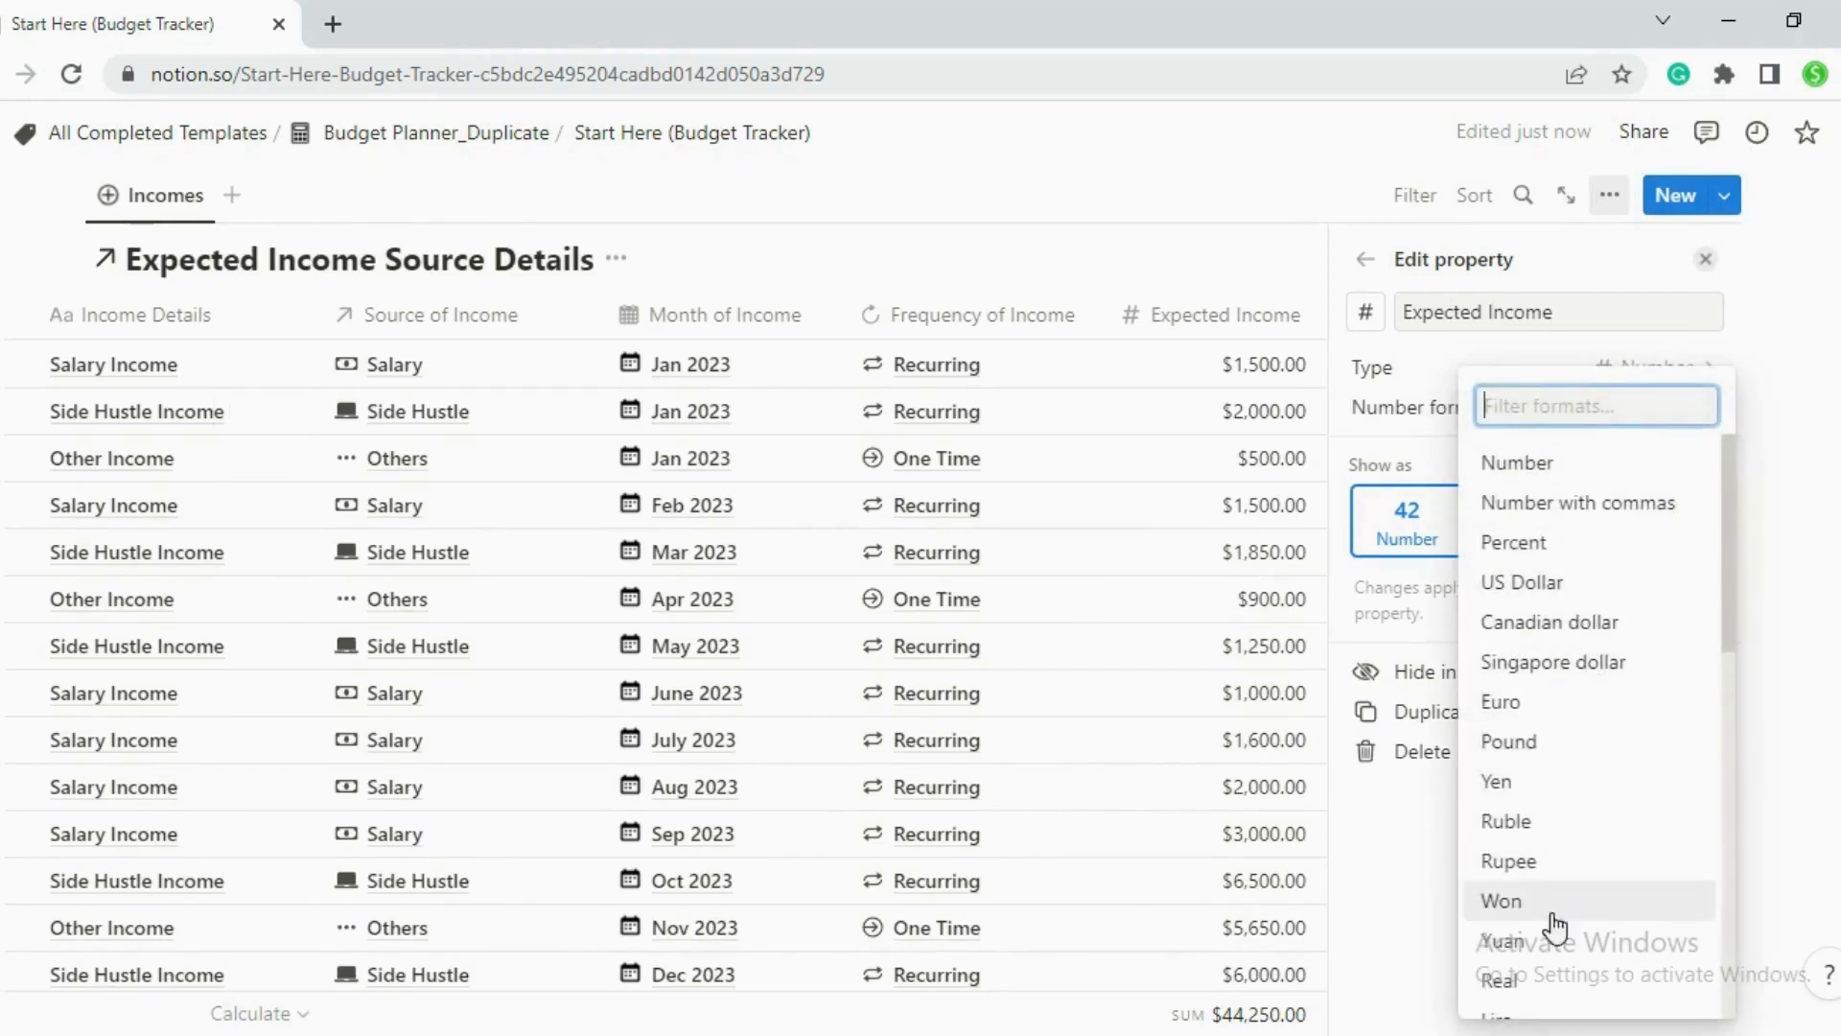
scroll(1559, 911, "down", 10)
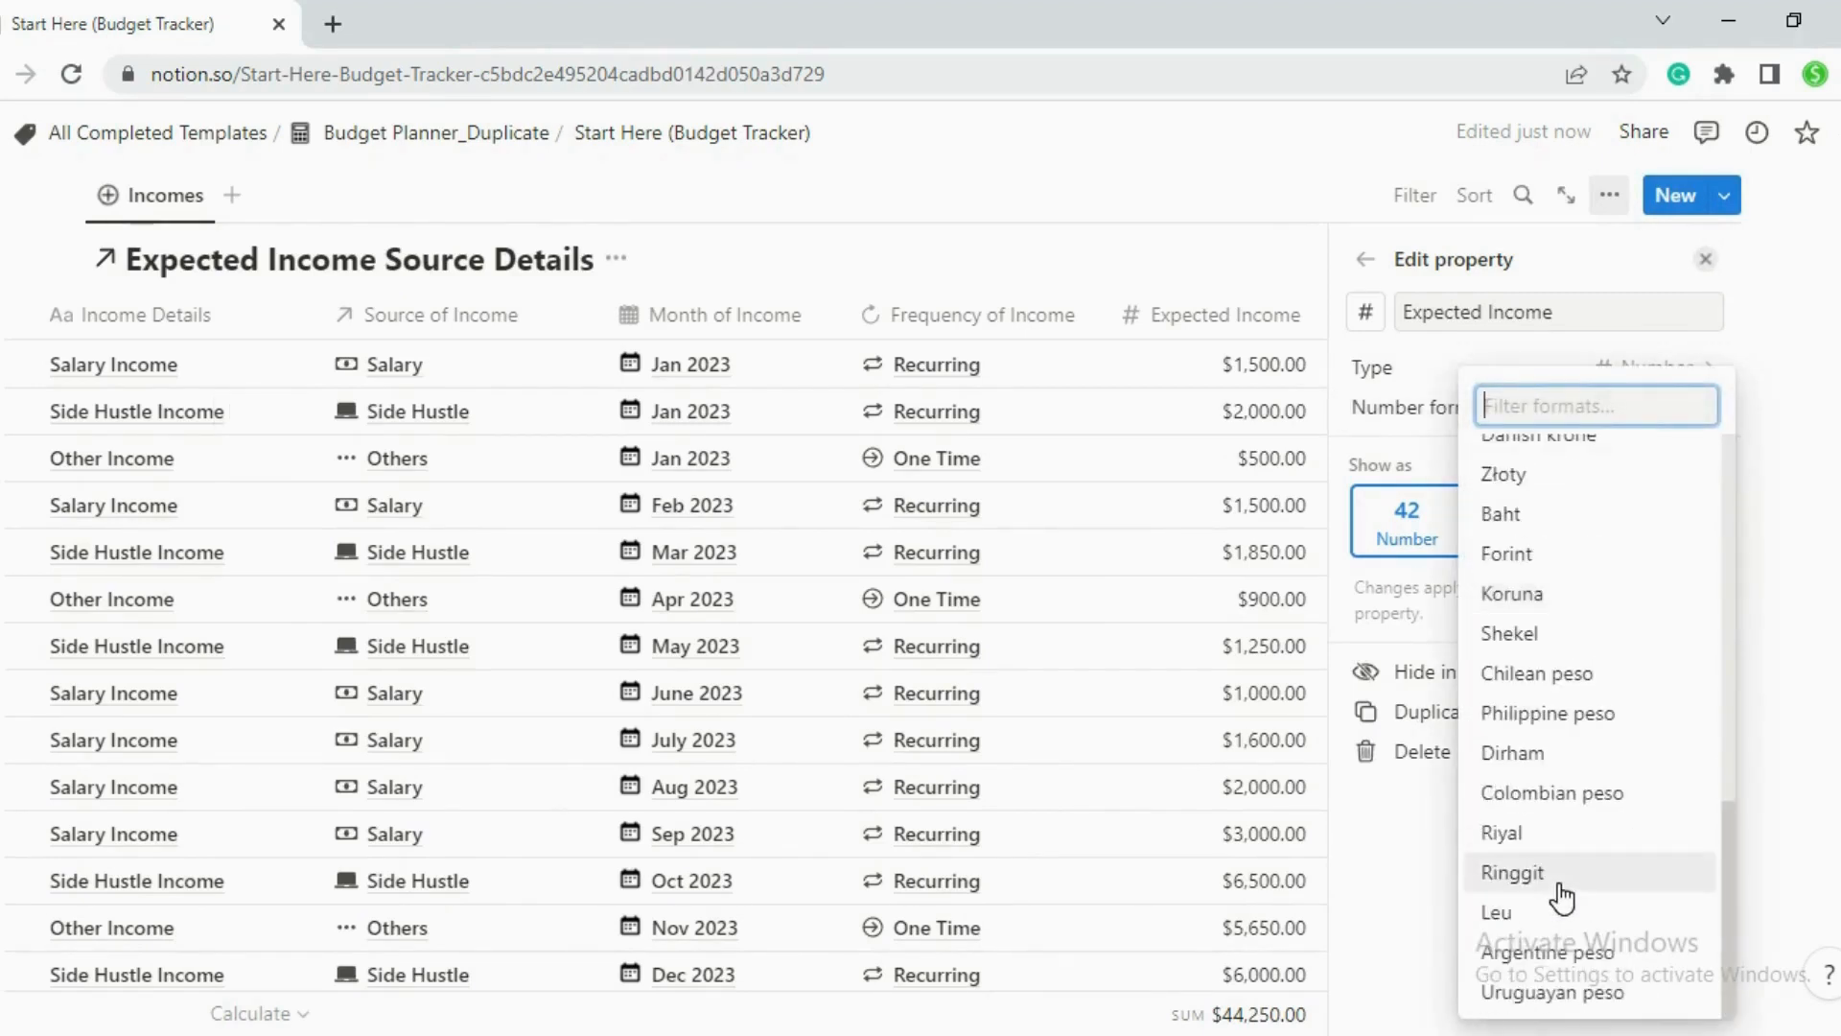
scroll(1630, 594, "up", 2)
left_click(1705, 257)
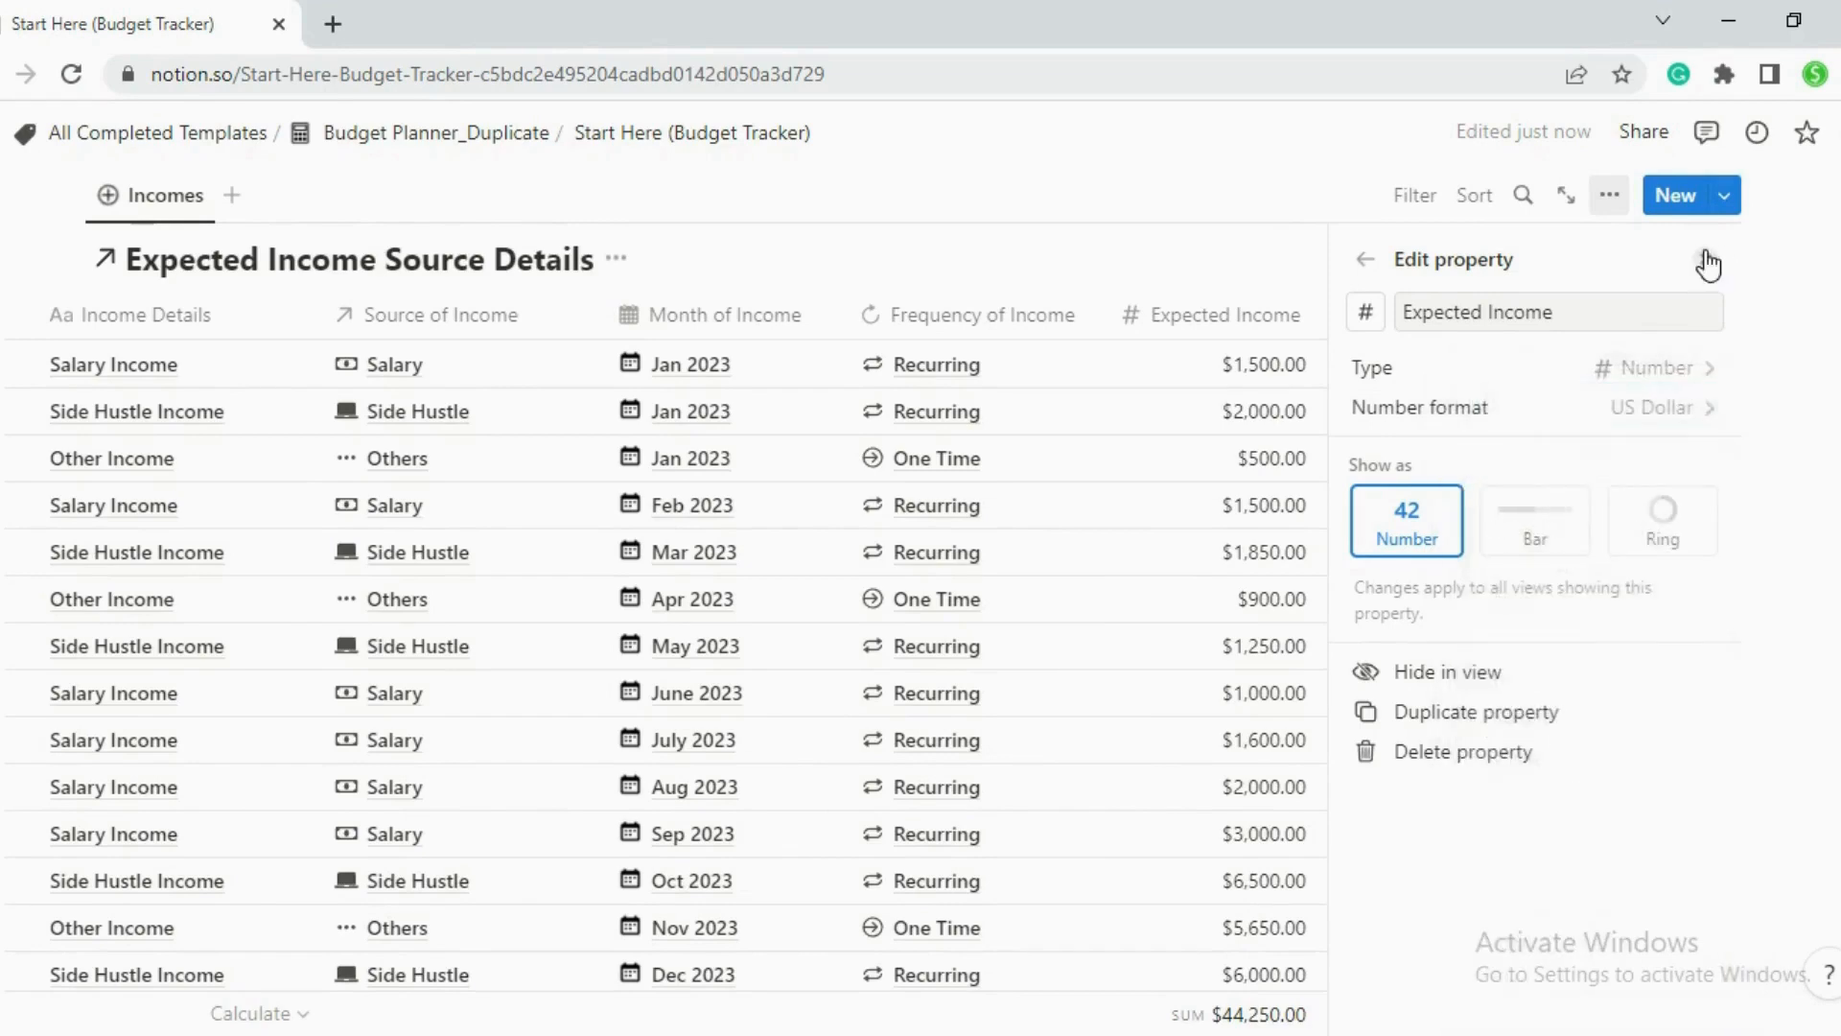
left_click(1705, 257)
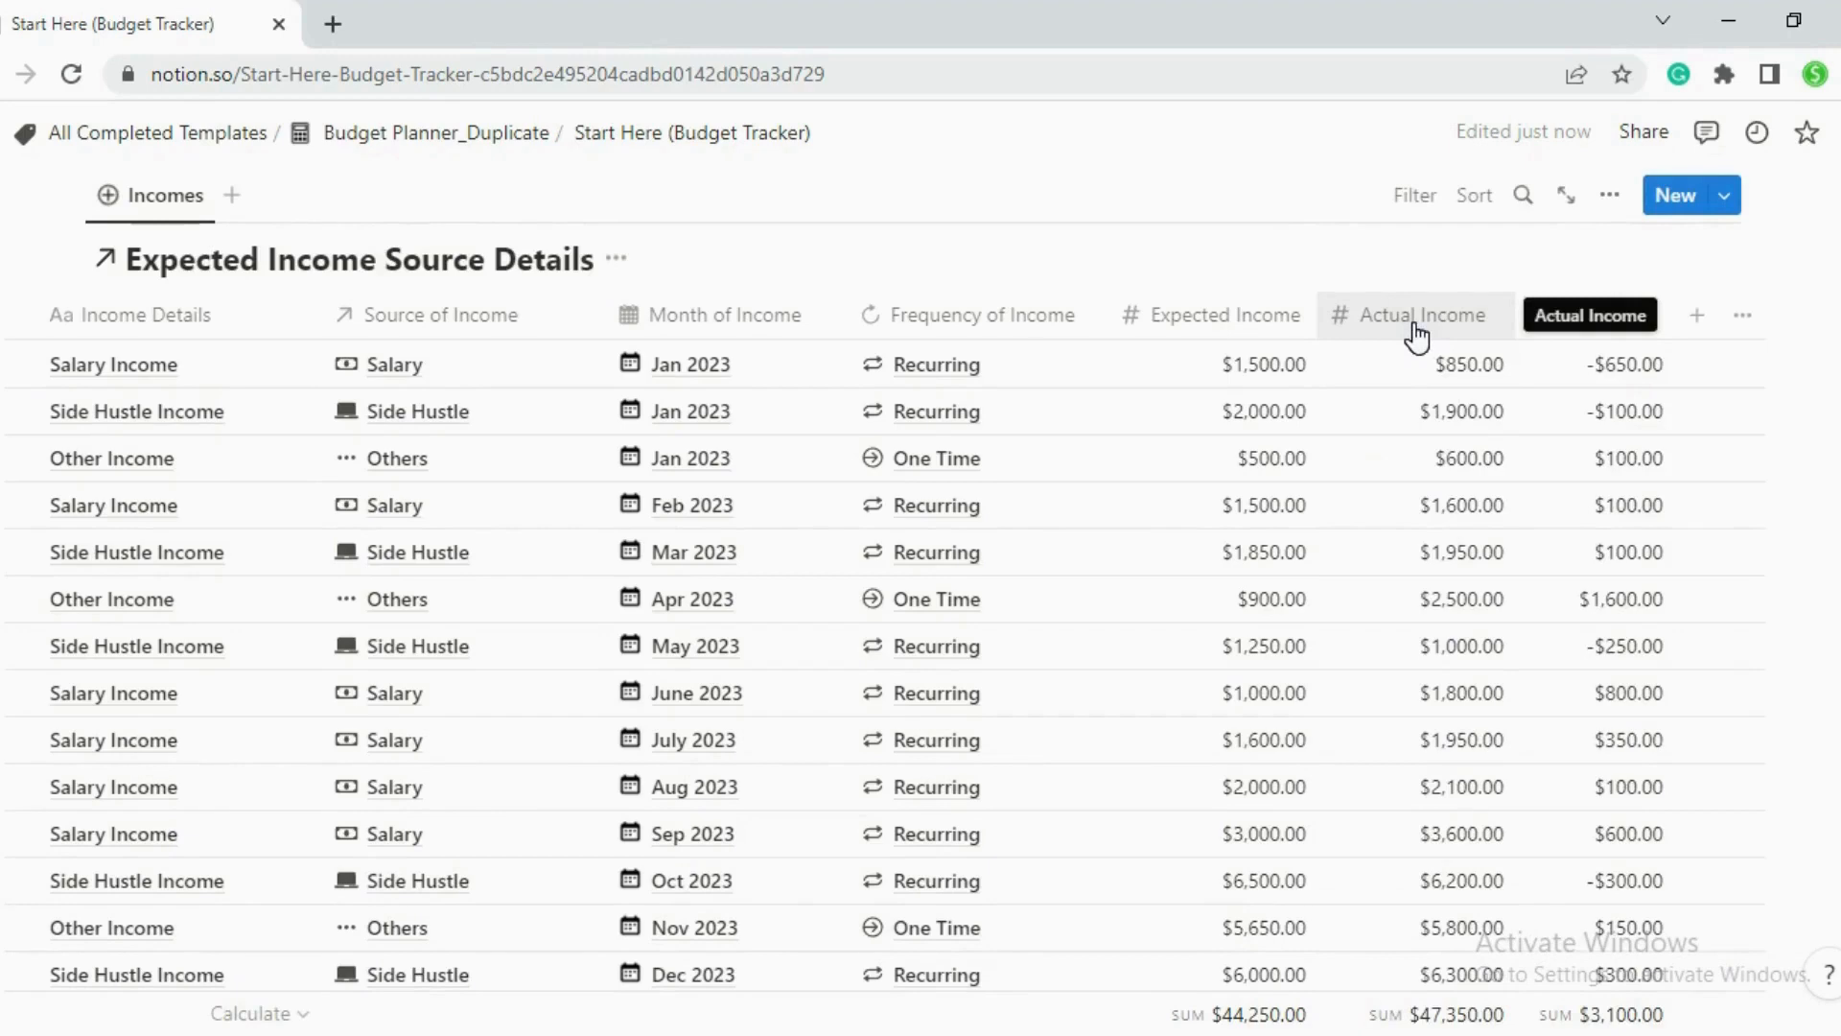
Inspect the type and number format settings of the Actual Income property.
left_click(1419, 333)
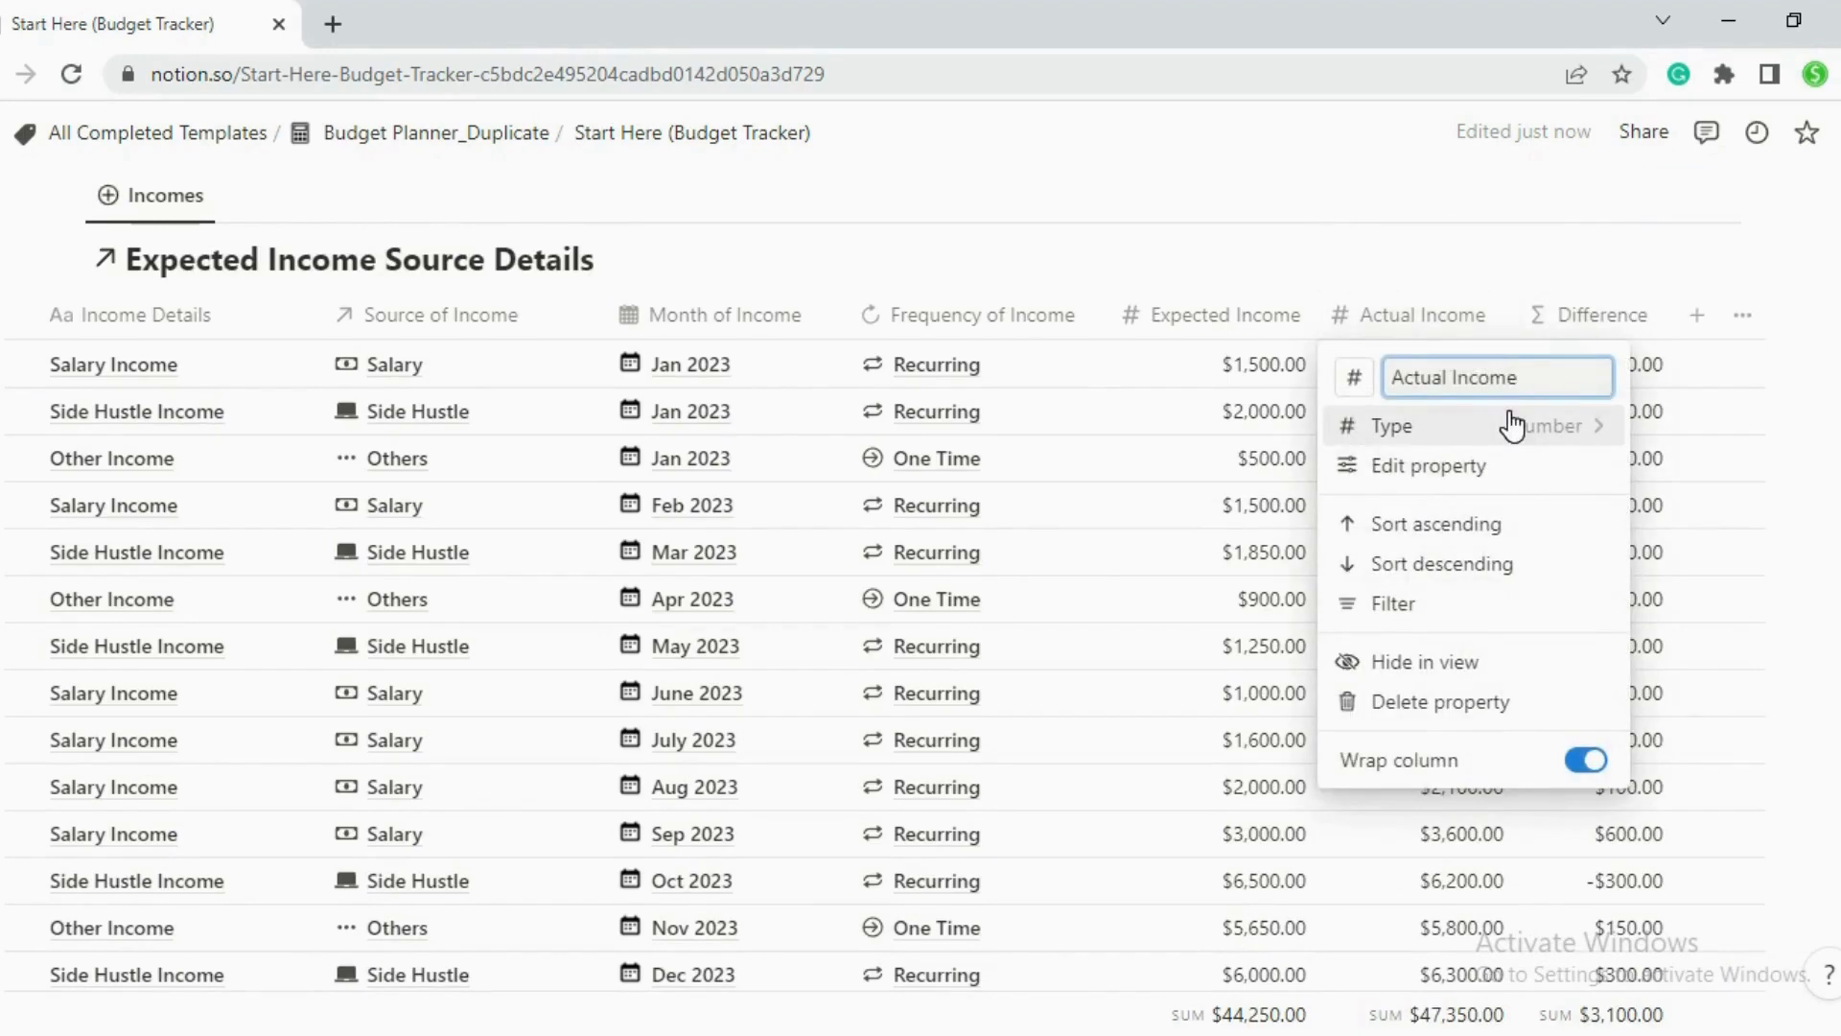
left_click(1458, 467)
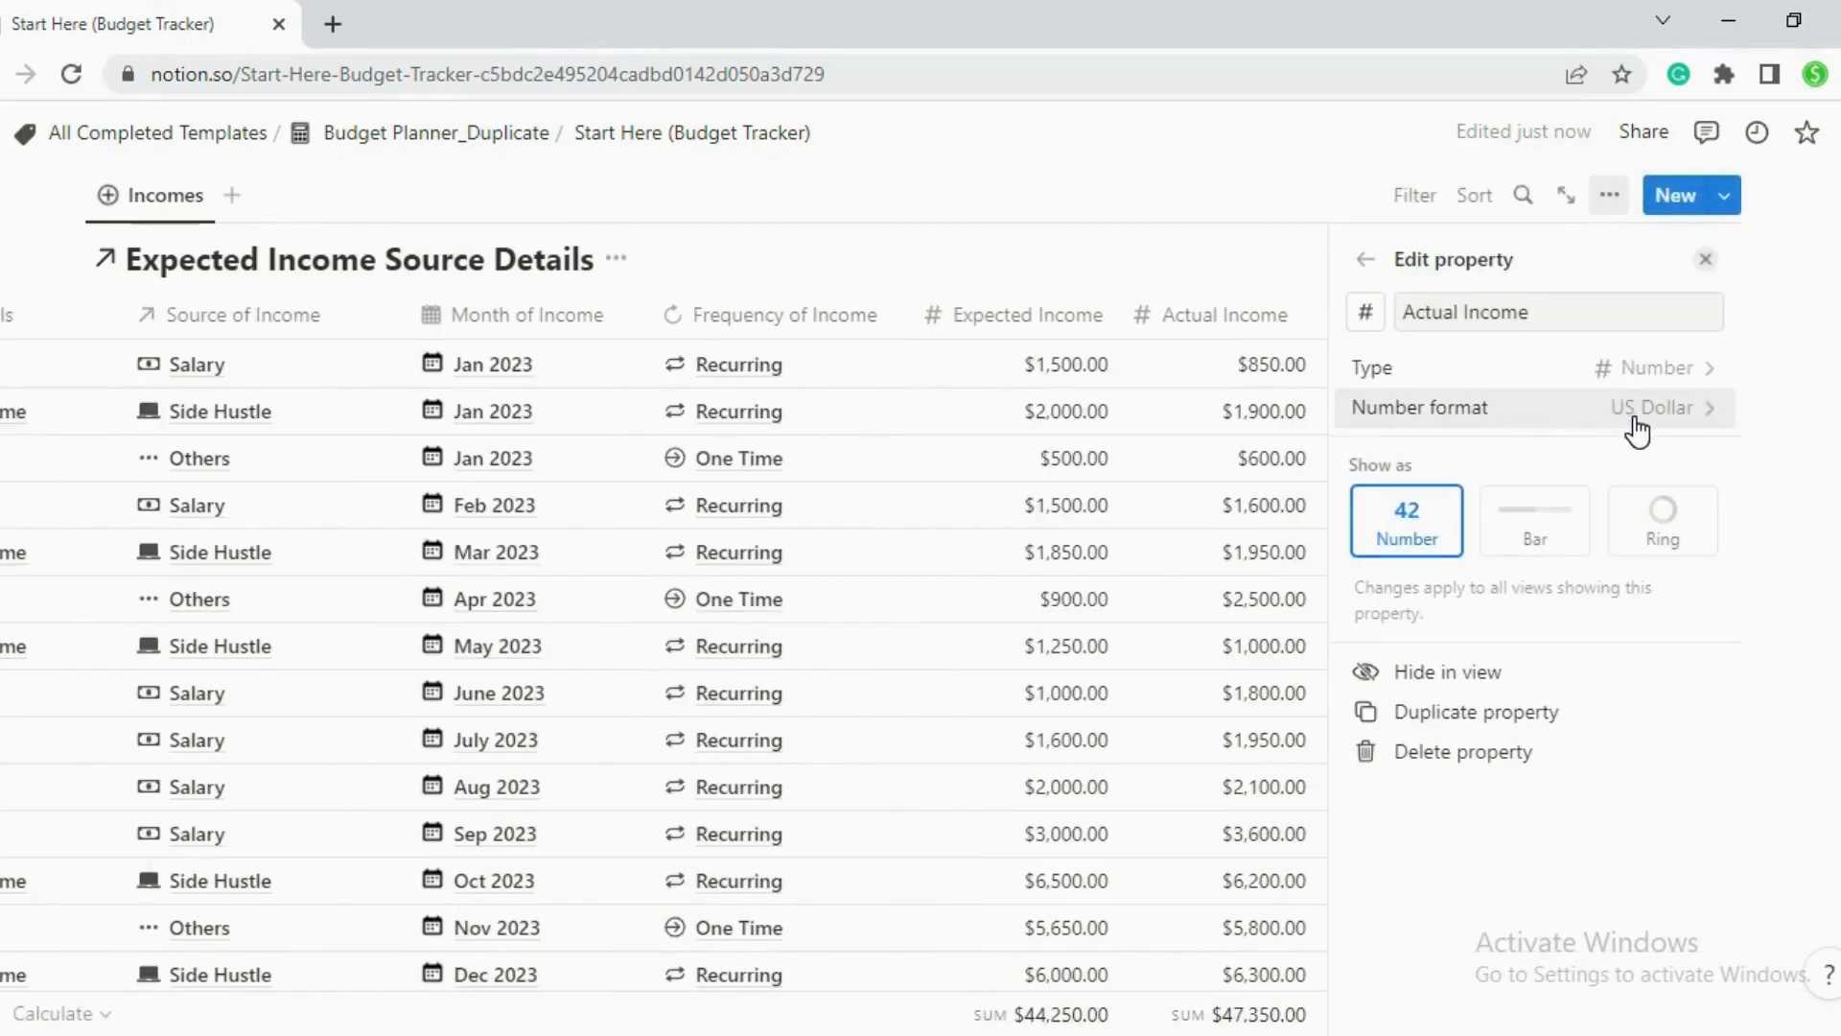
left_click(1705, 258)
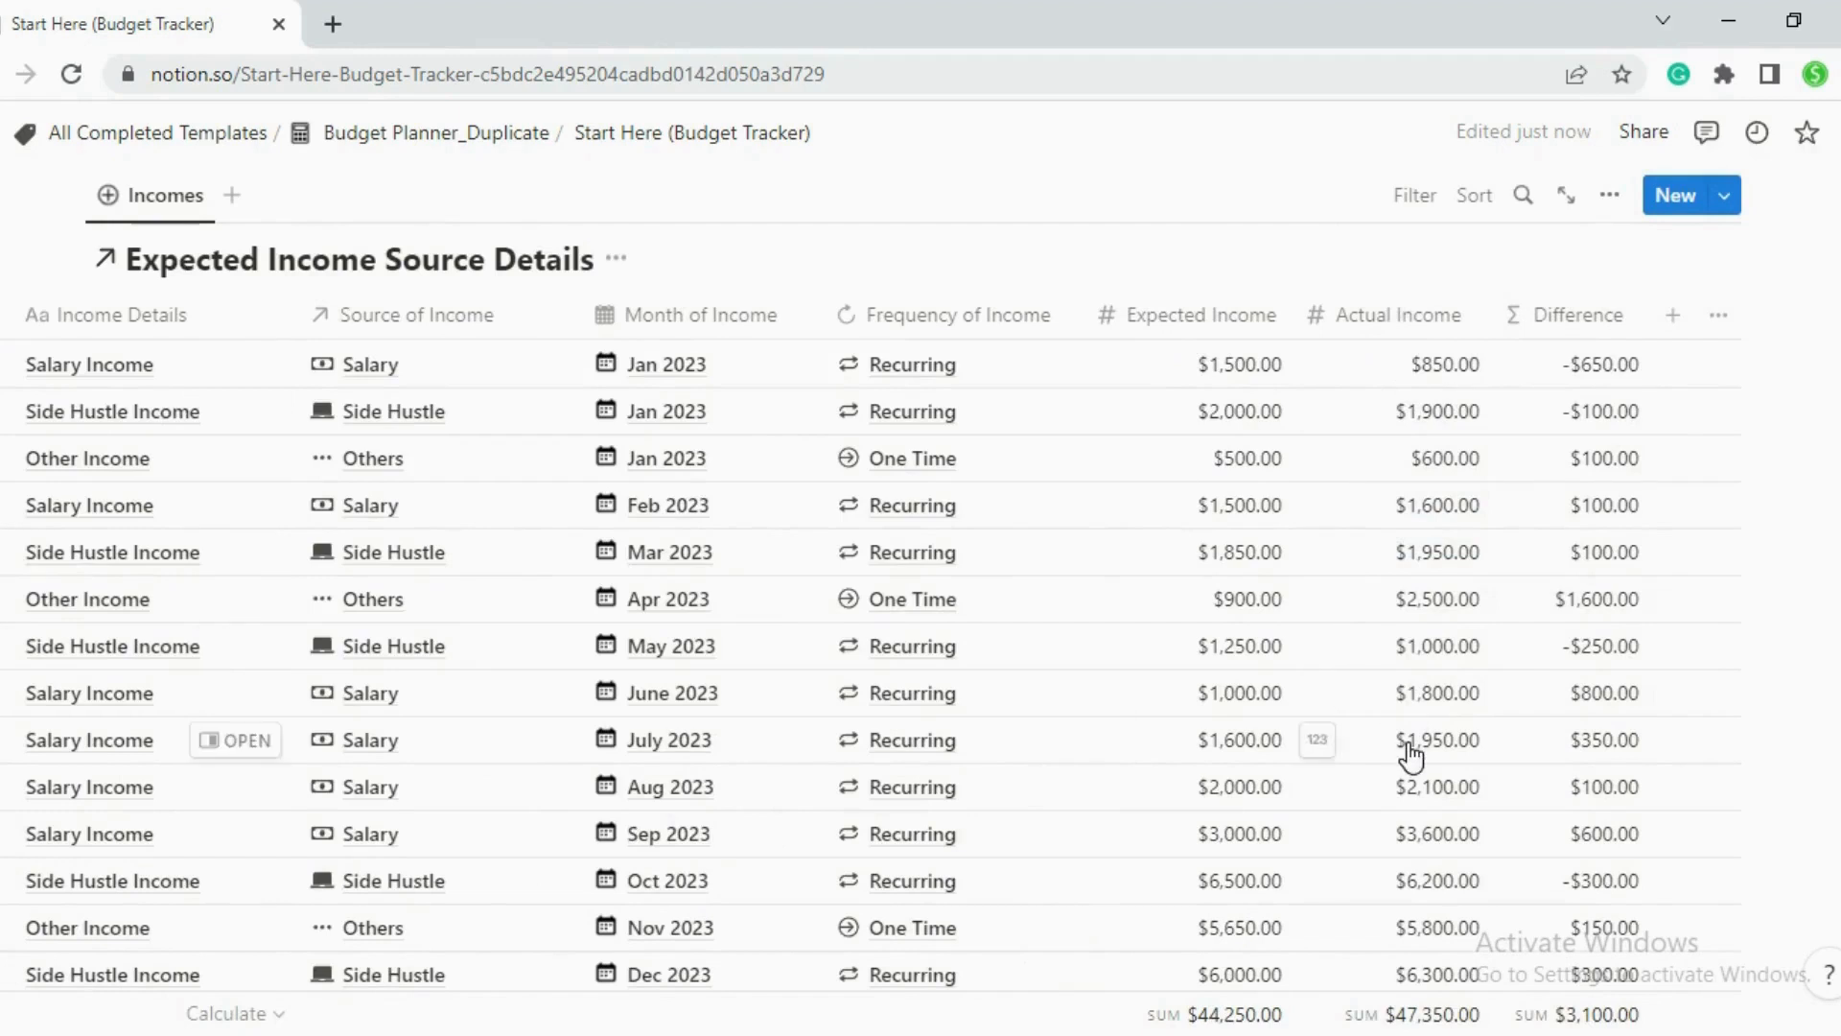
Inspect the formula behind the Difference property, then check the property type of Source of Income.
left_click(1595, 319)
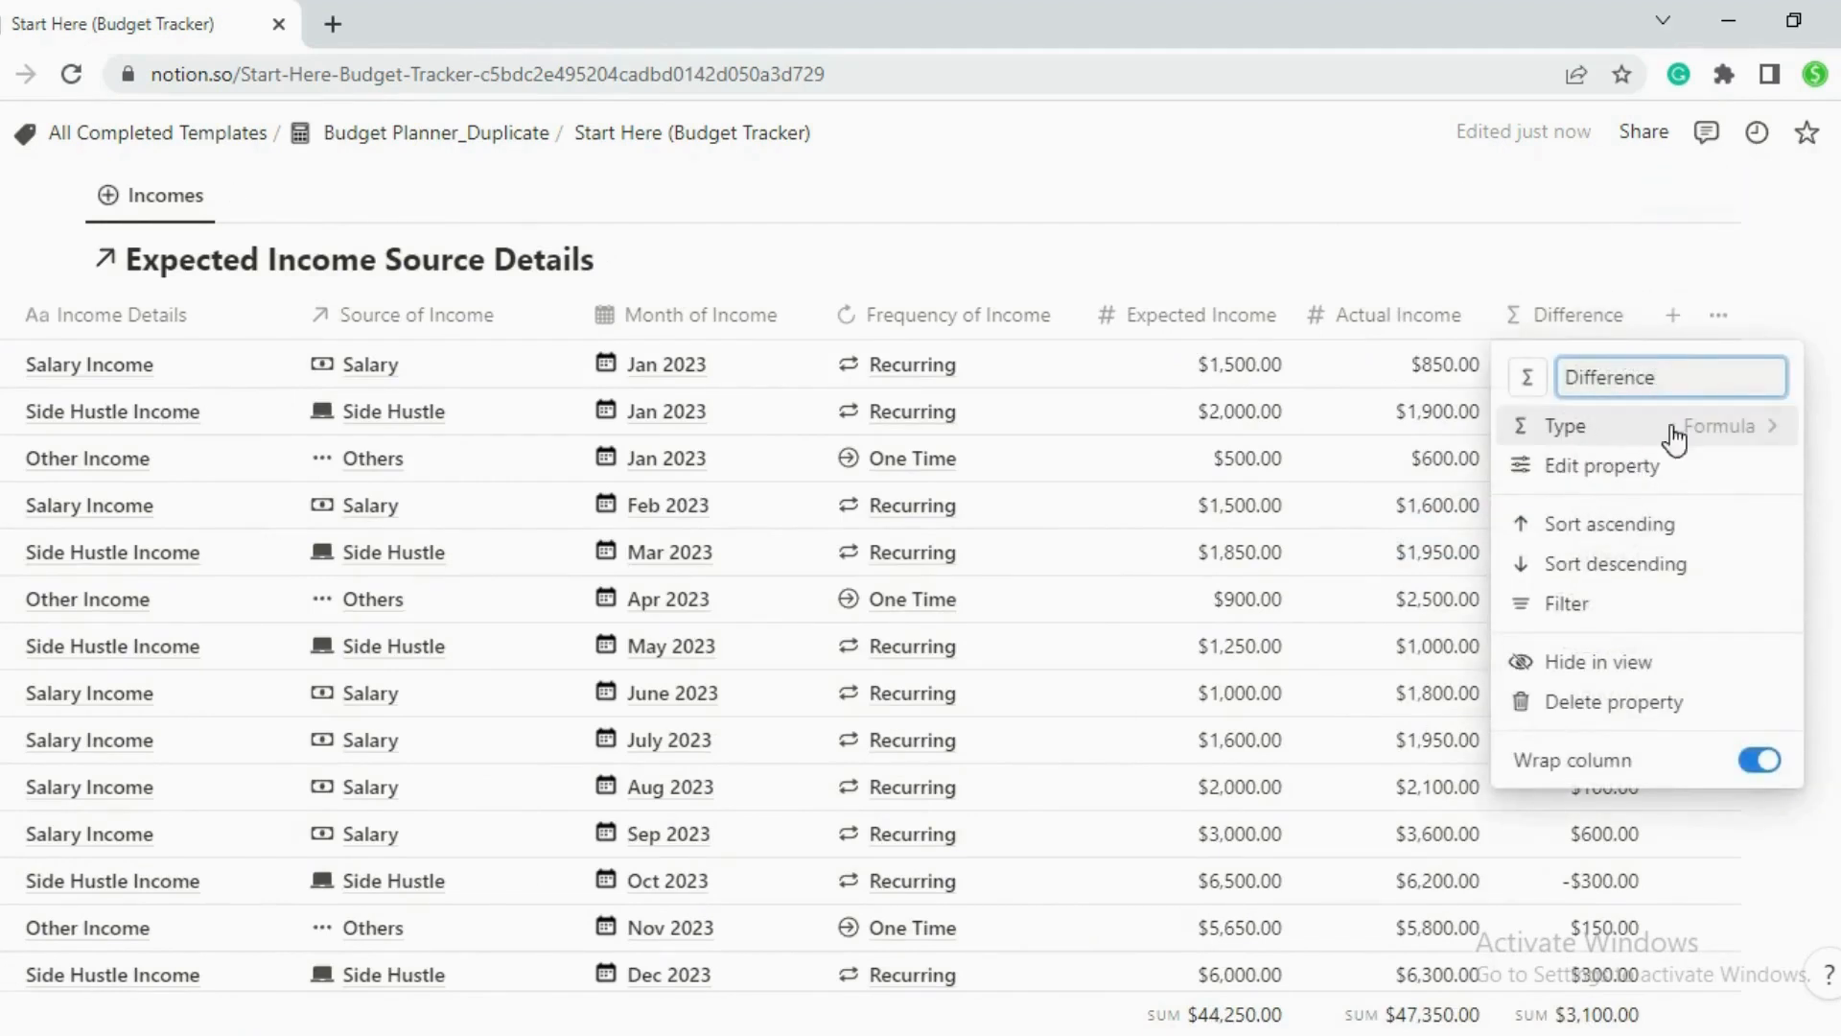
left_click(1621, 466)
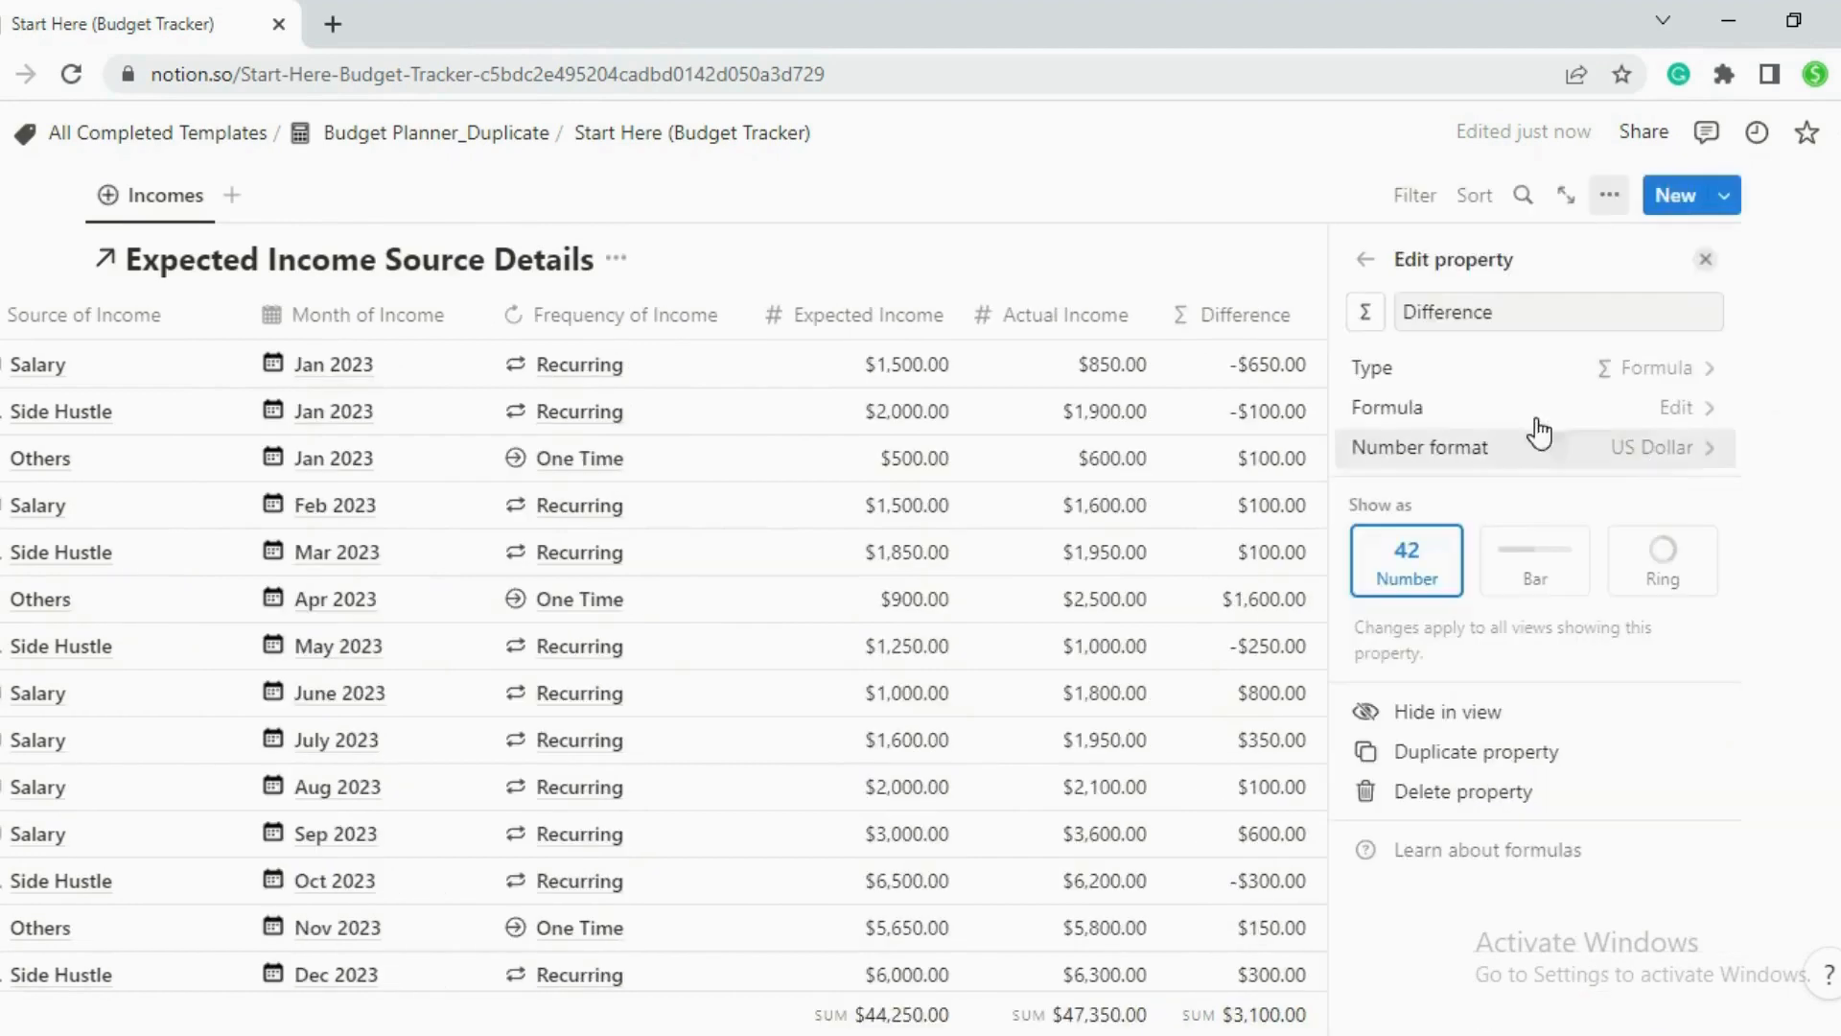
left_click(1512, 420)
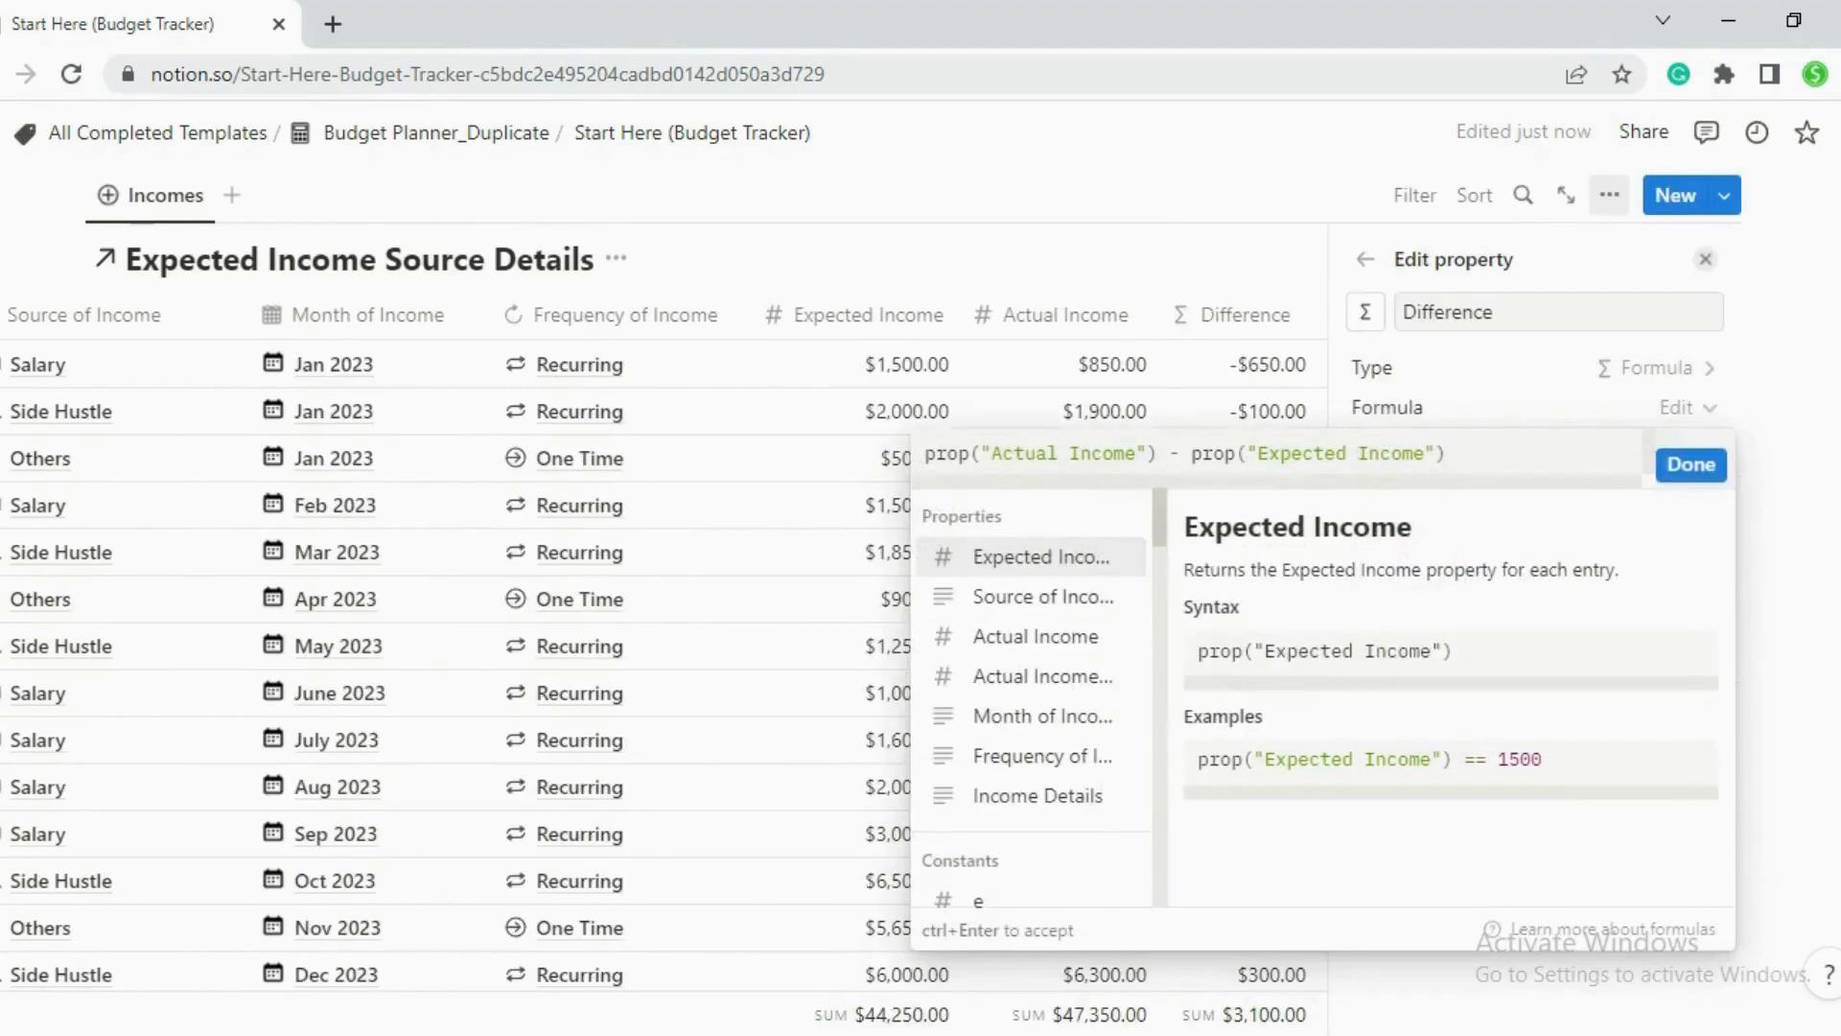
left_click_drag(991, 453, 1134, 453)
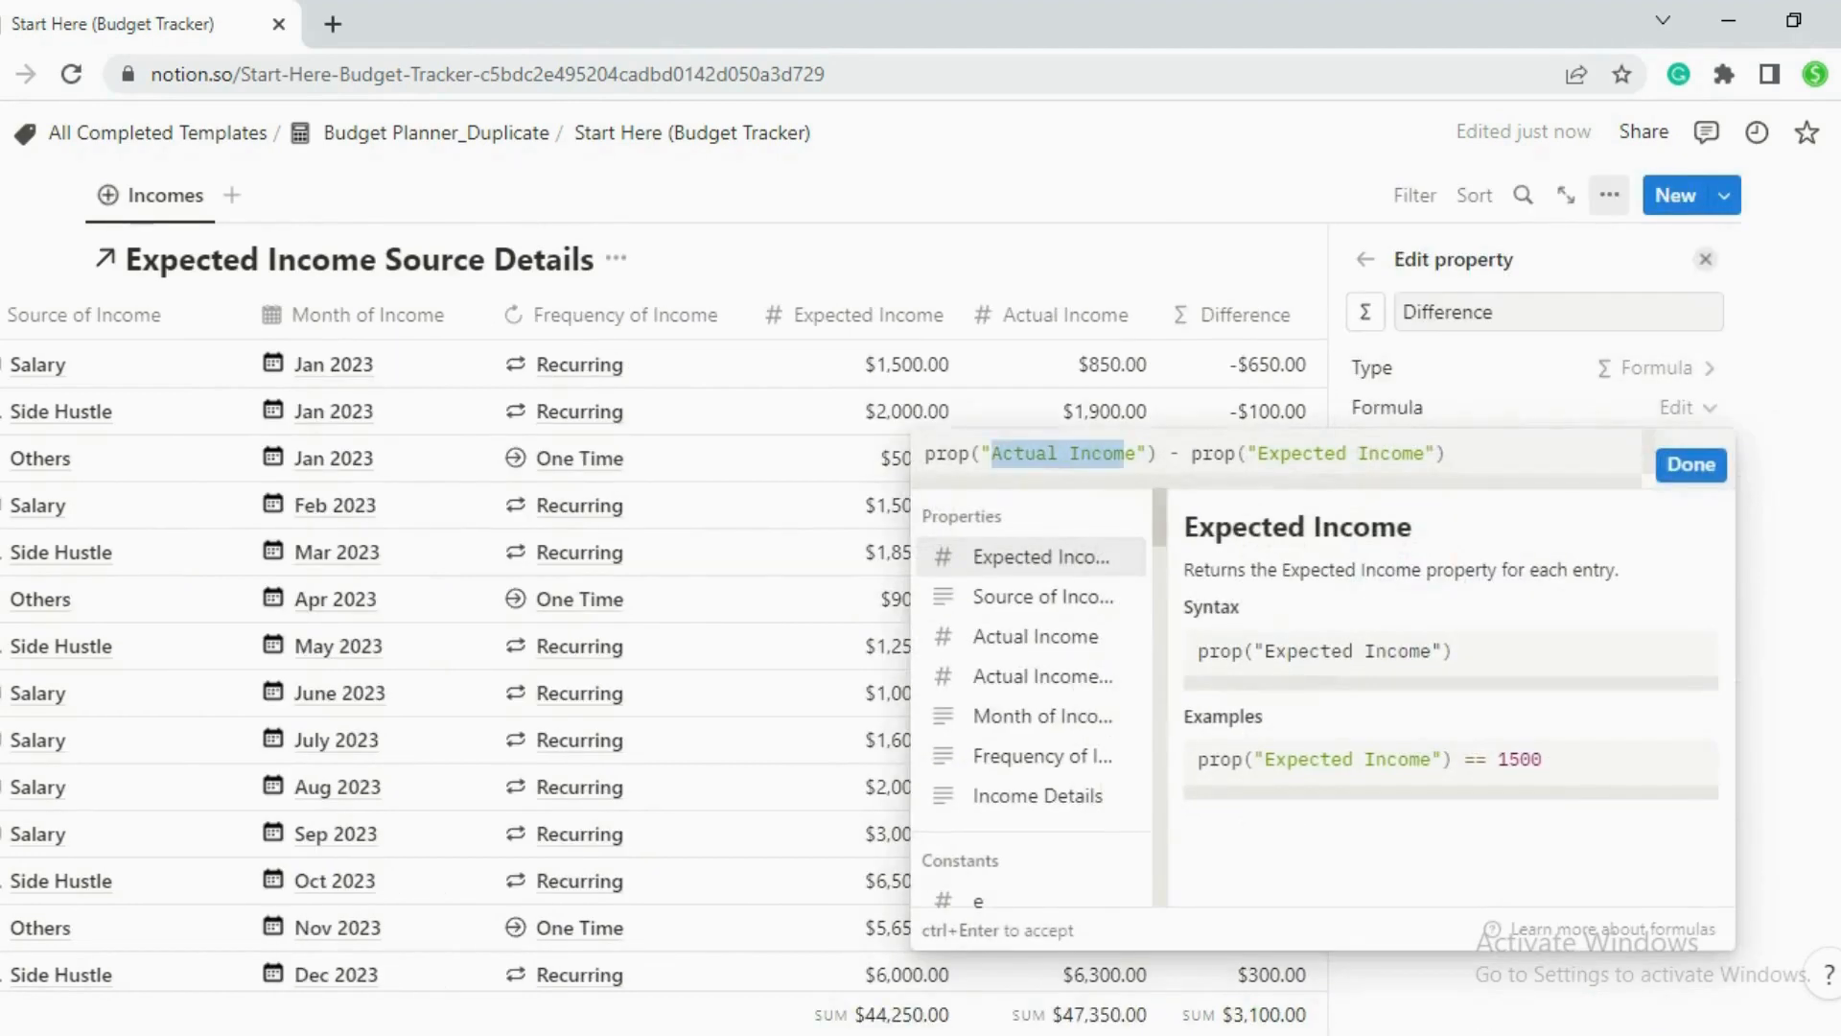
left_click_drag(1257, 454, 1436, 453)
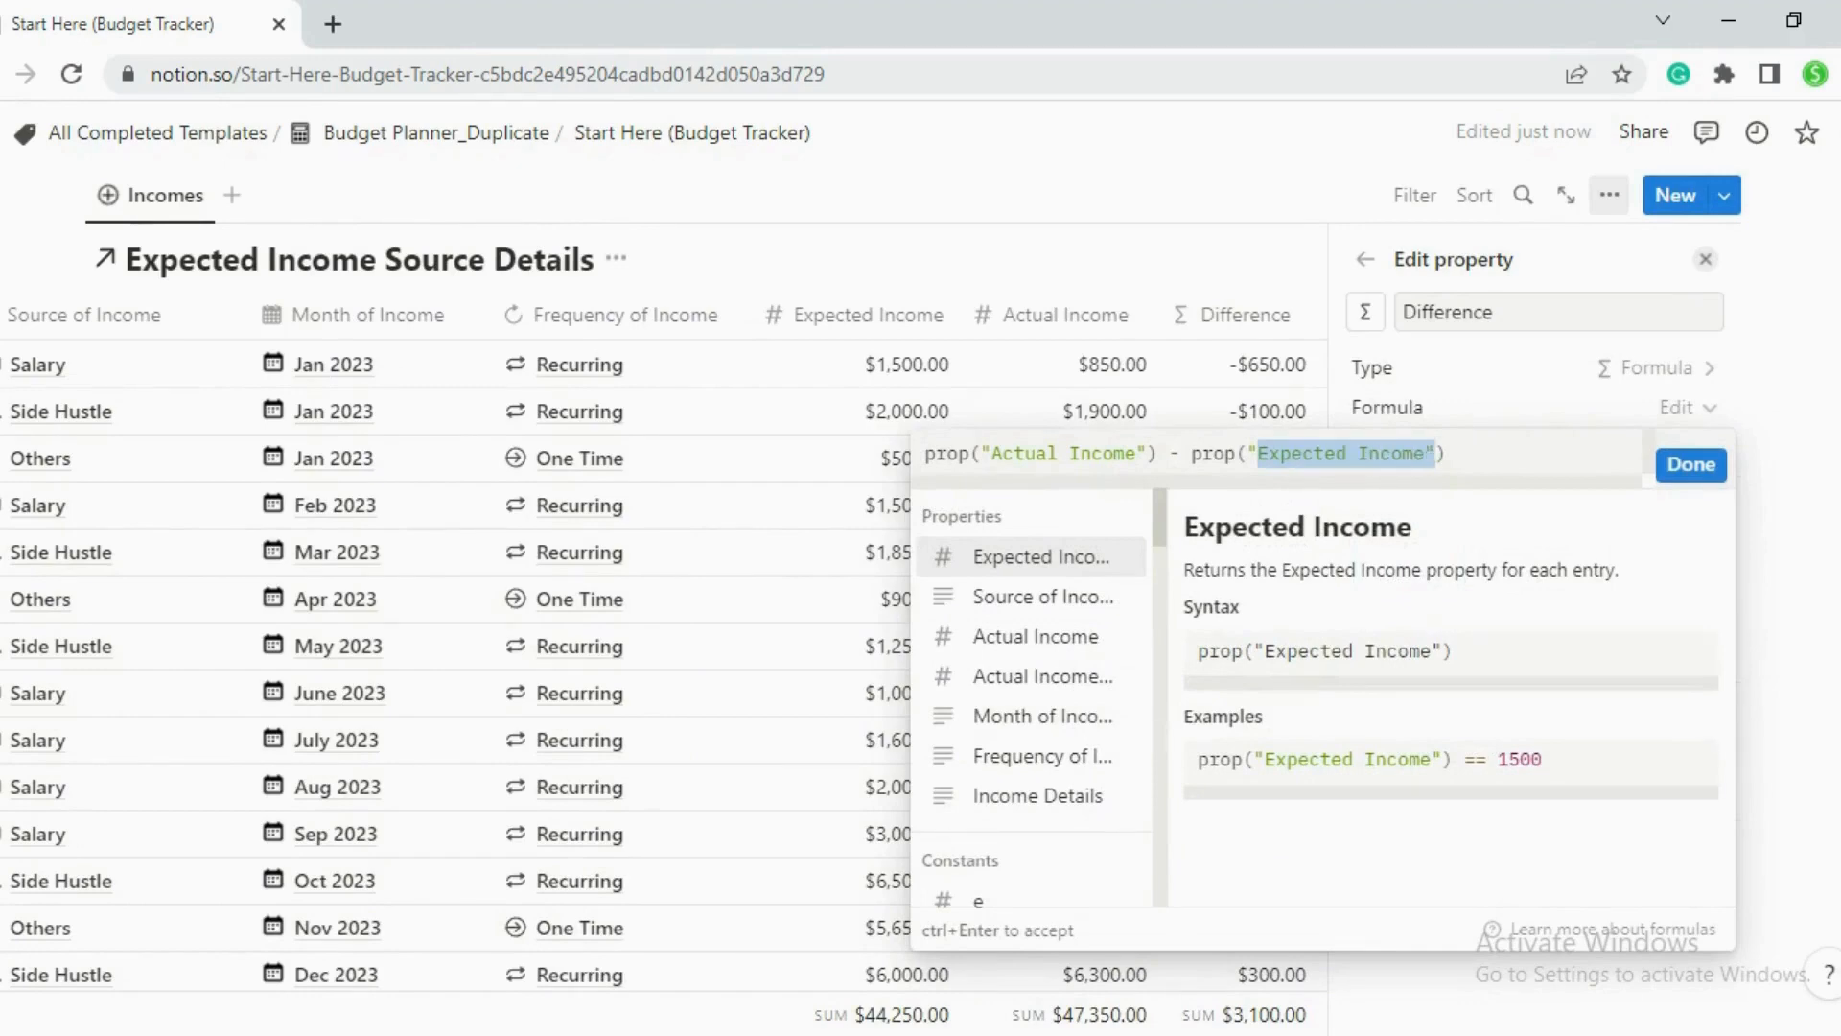
left_click(1669, 466)
left_click(1705, 259)
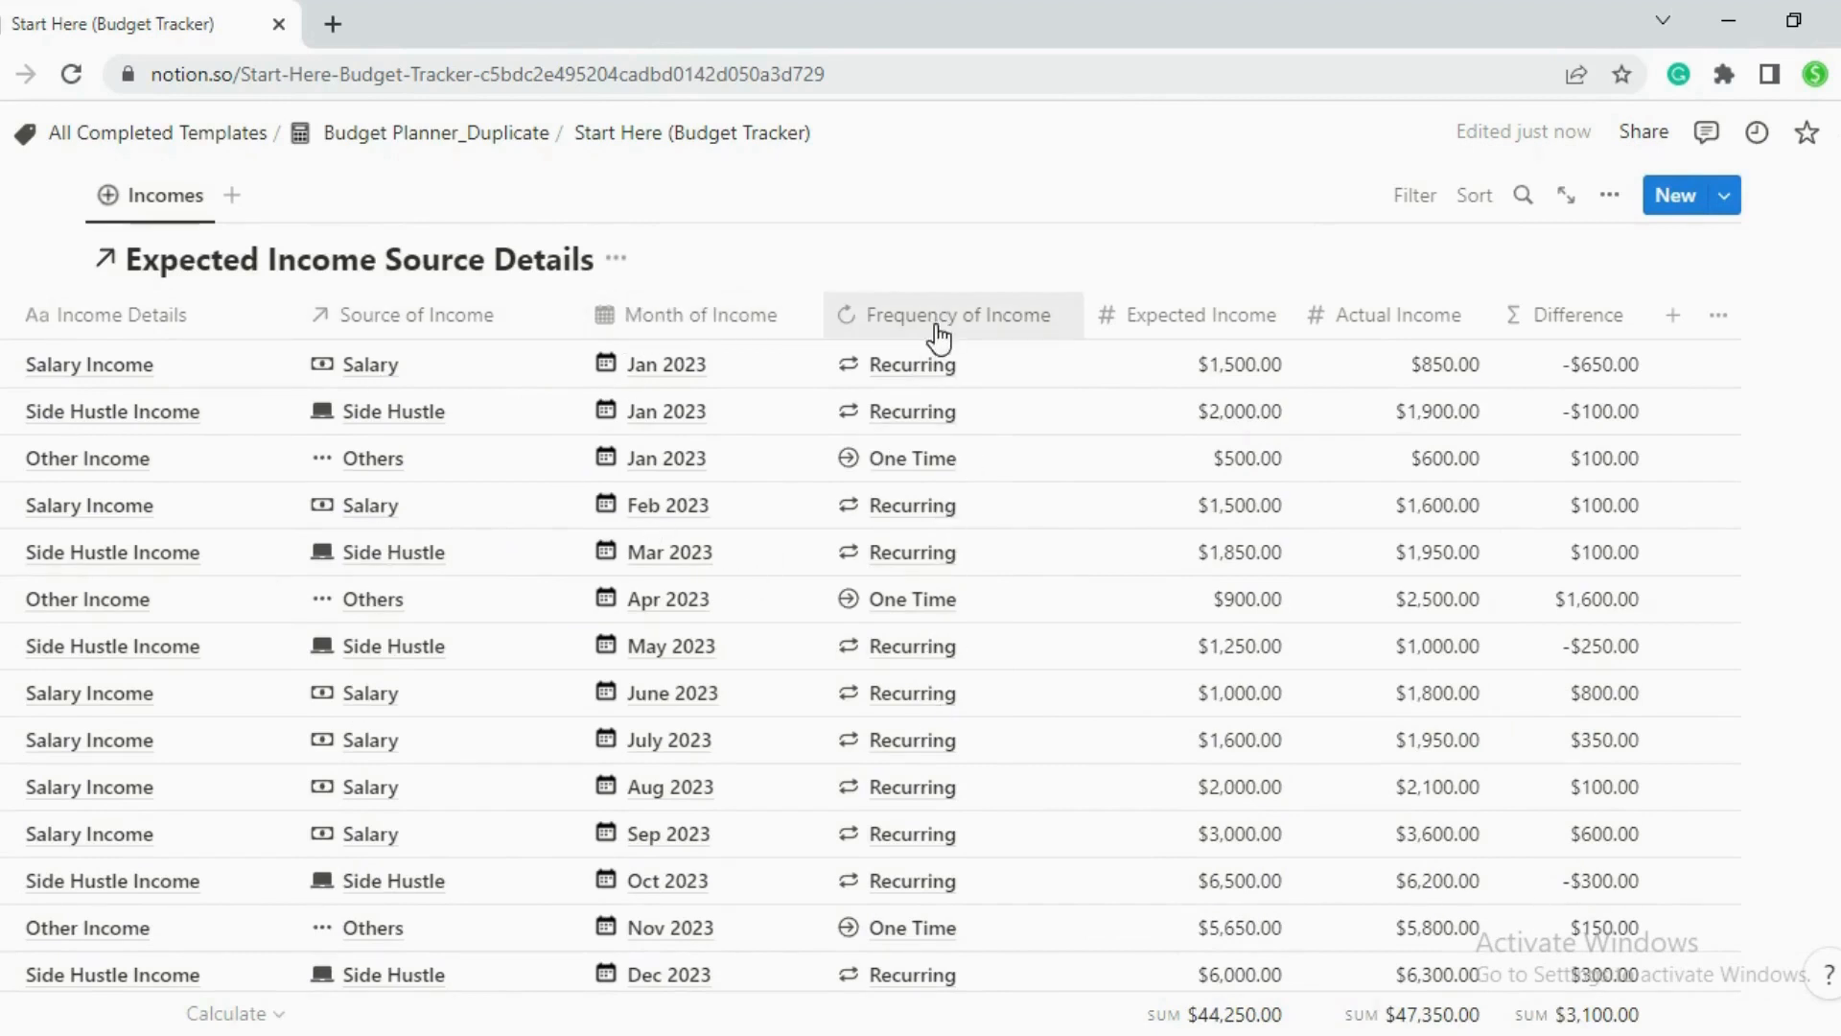
left_click(454, 315)
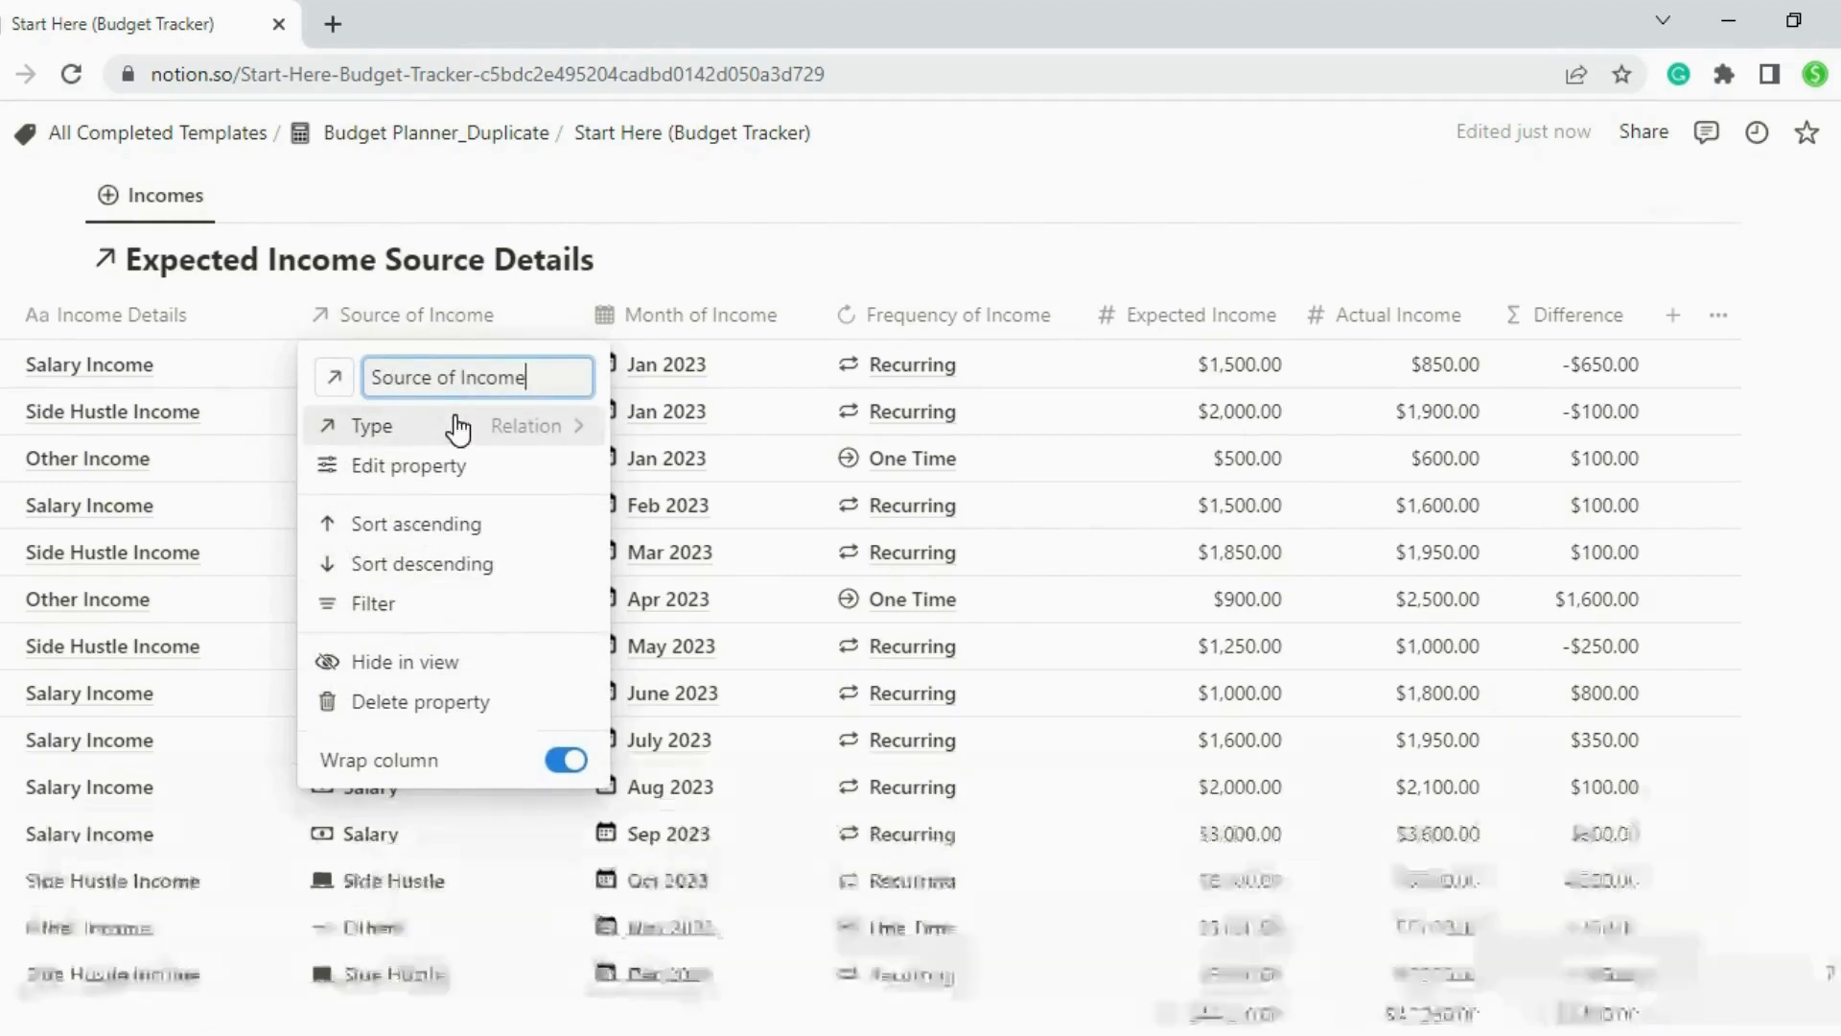
left_click(751, 271)
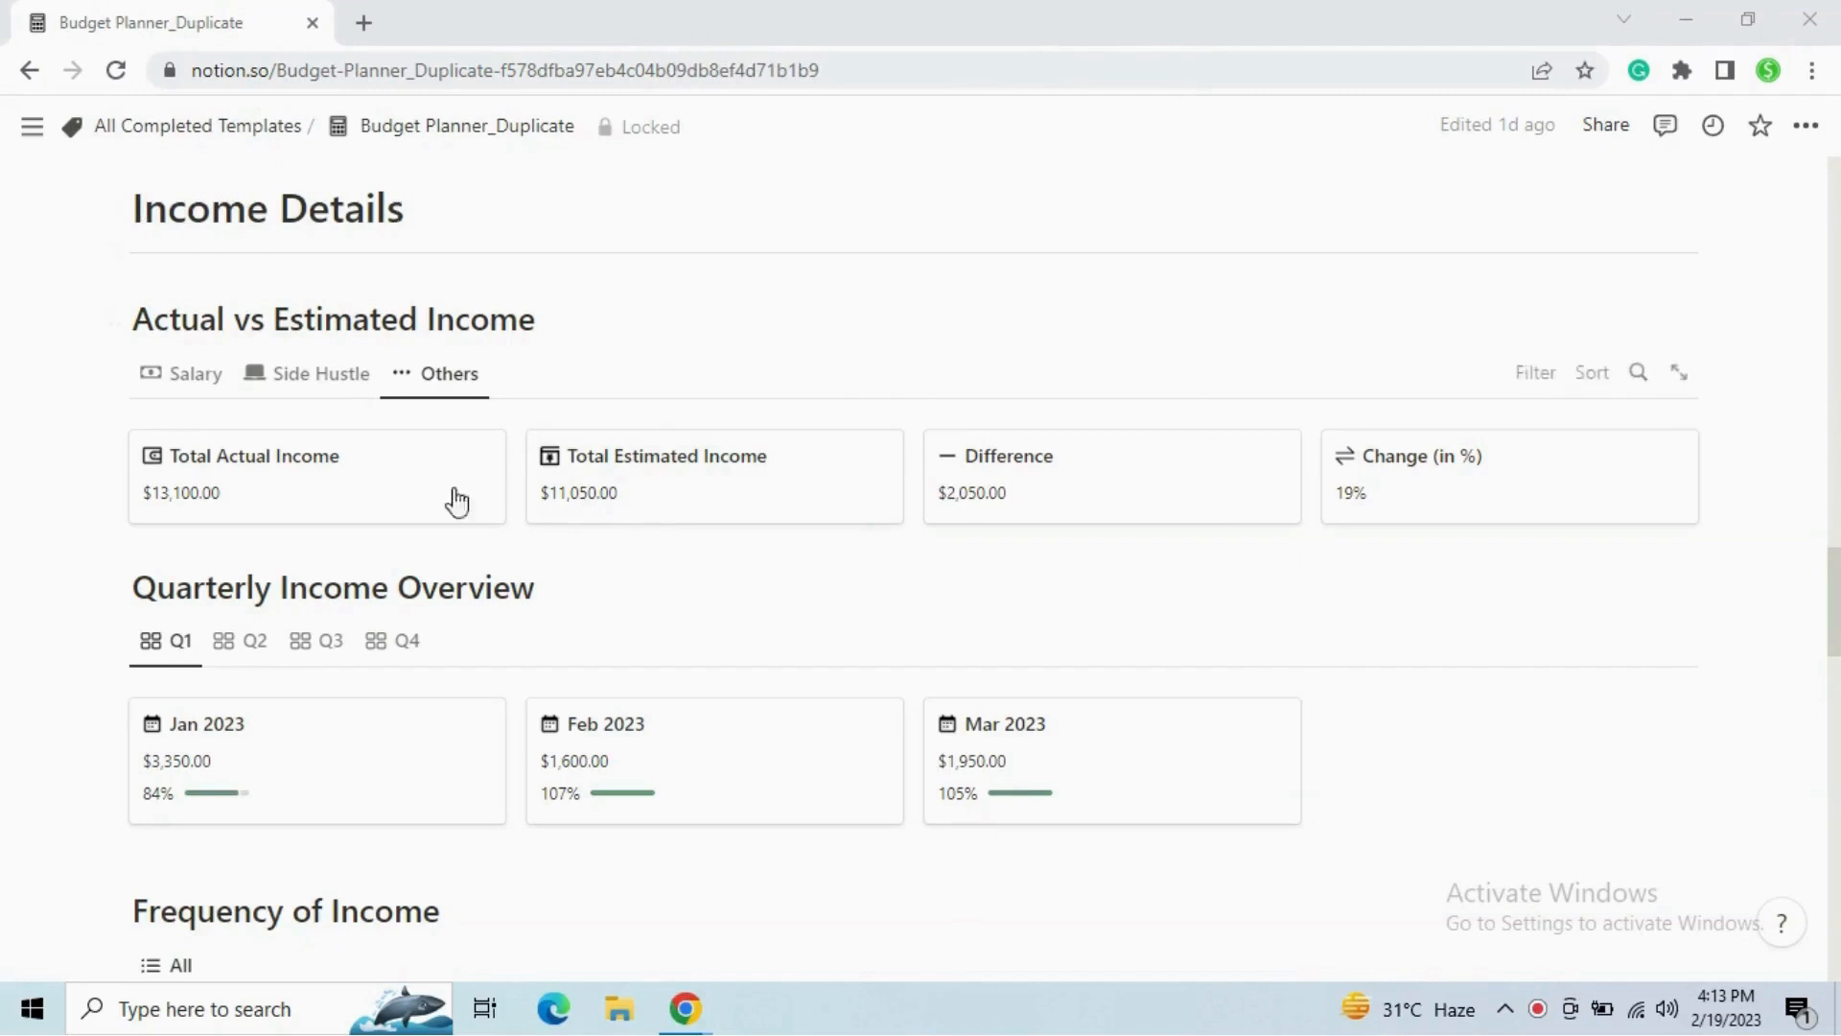
Review the Income Details section, switching Actual vs Estimated Income between its Side Hustle, Salary and Others views.
scroll(337, 773, "down", 5)
scroll(338, 772, "up", 3)
scroll(338, 772, "up", 4)
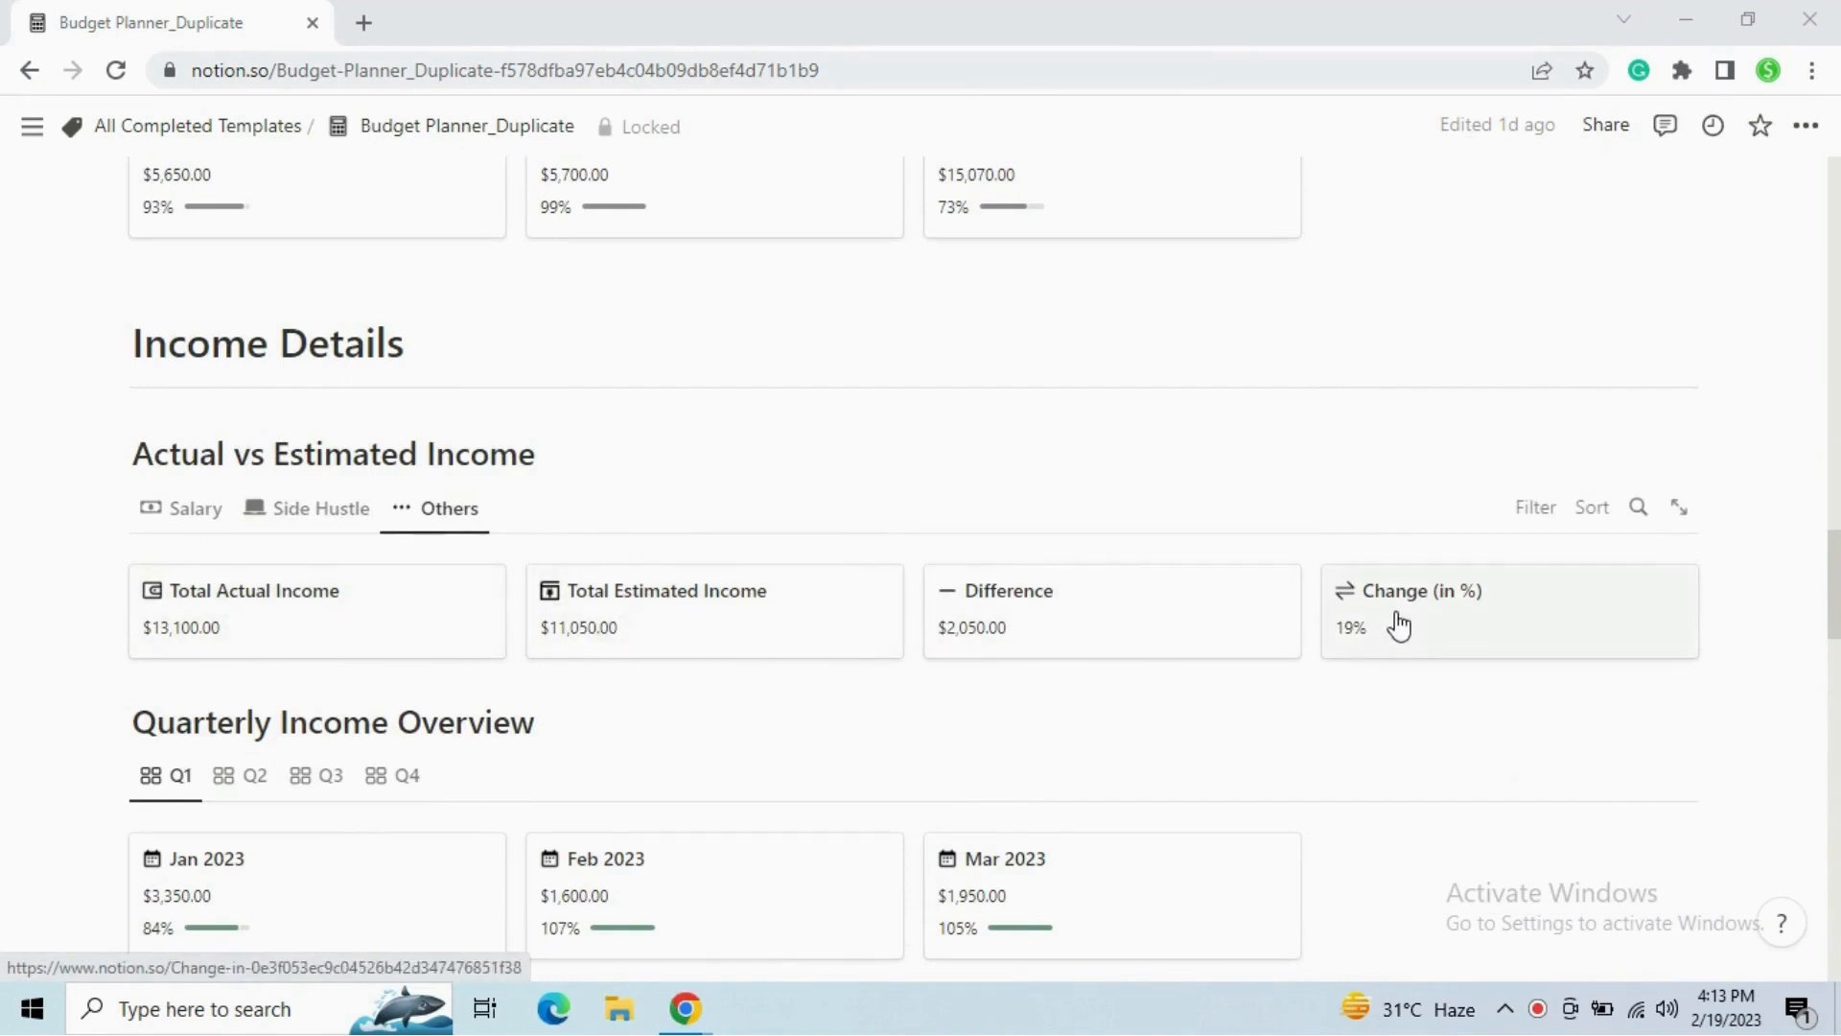
left_click(300, 518)
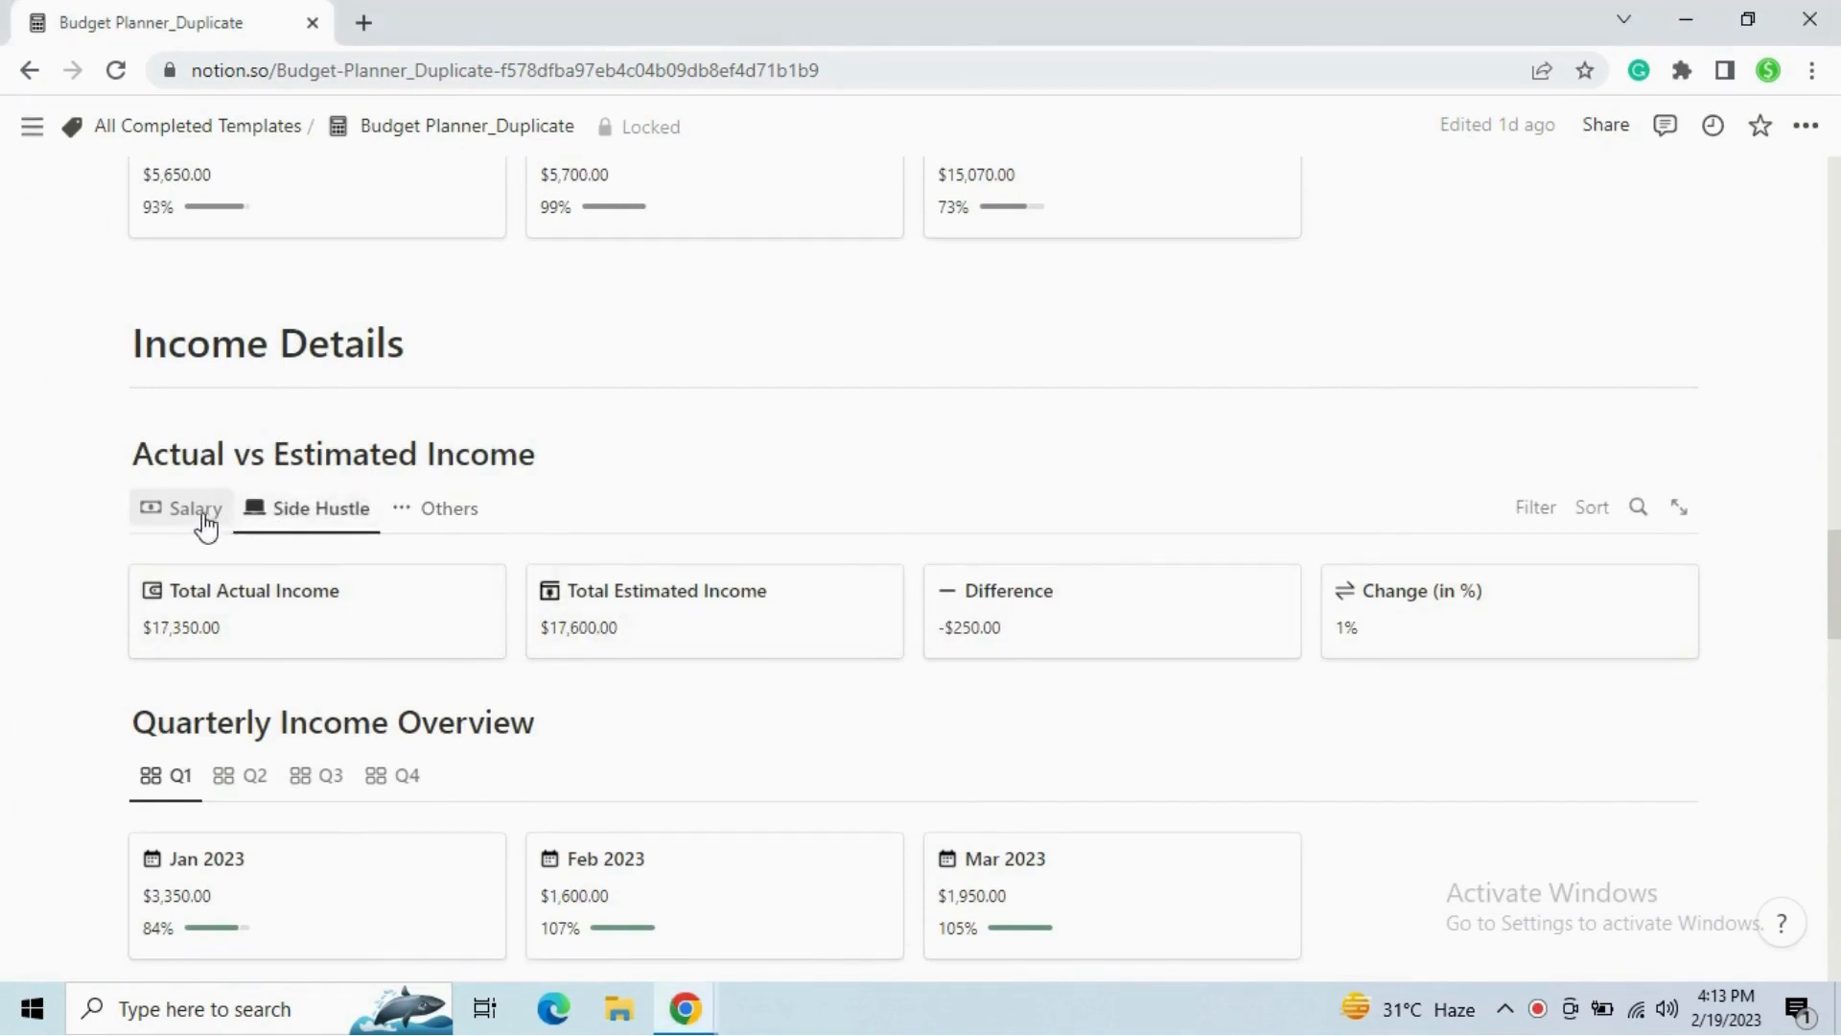
left_click(198, 523)
left_click(299, 523)
left_click(412, 521)
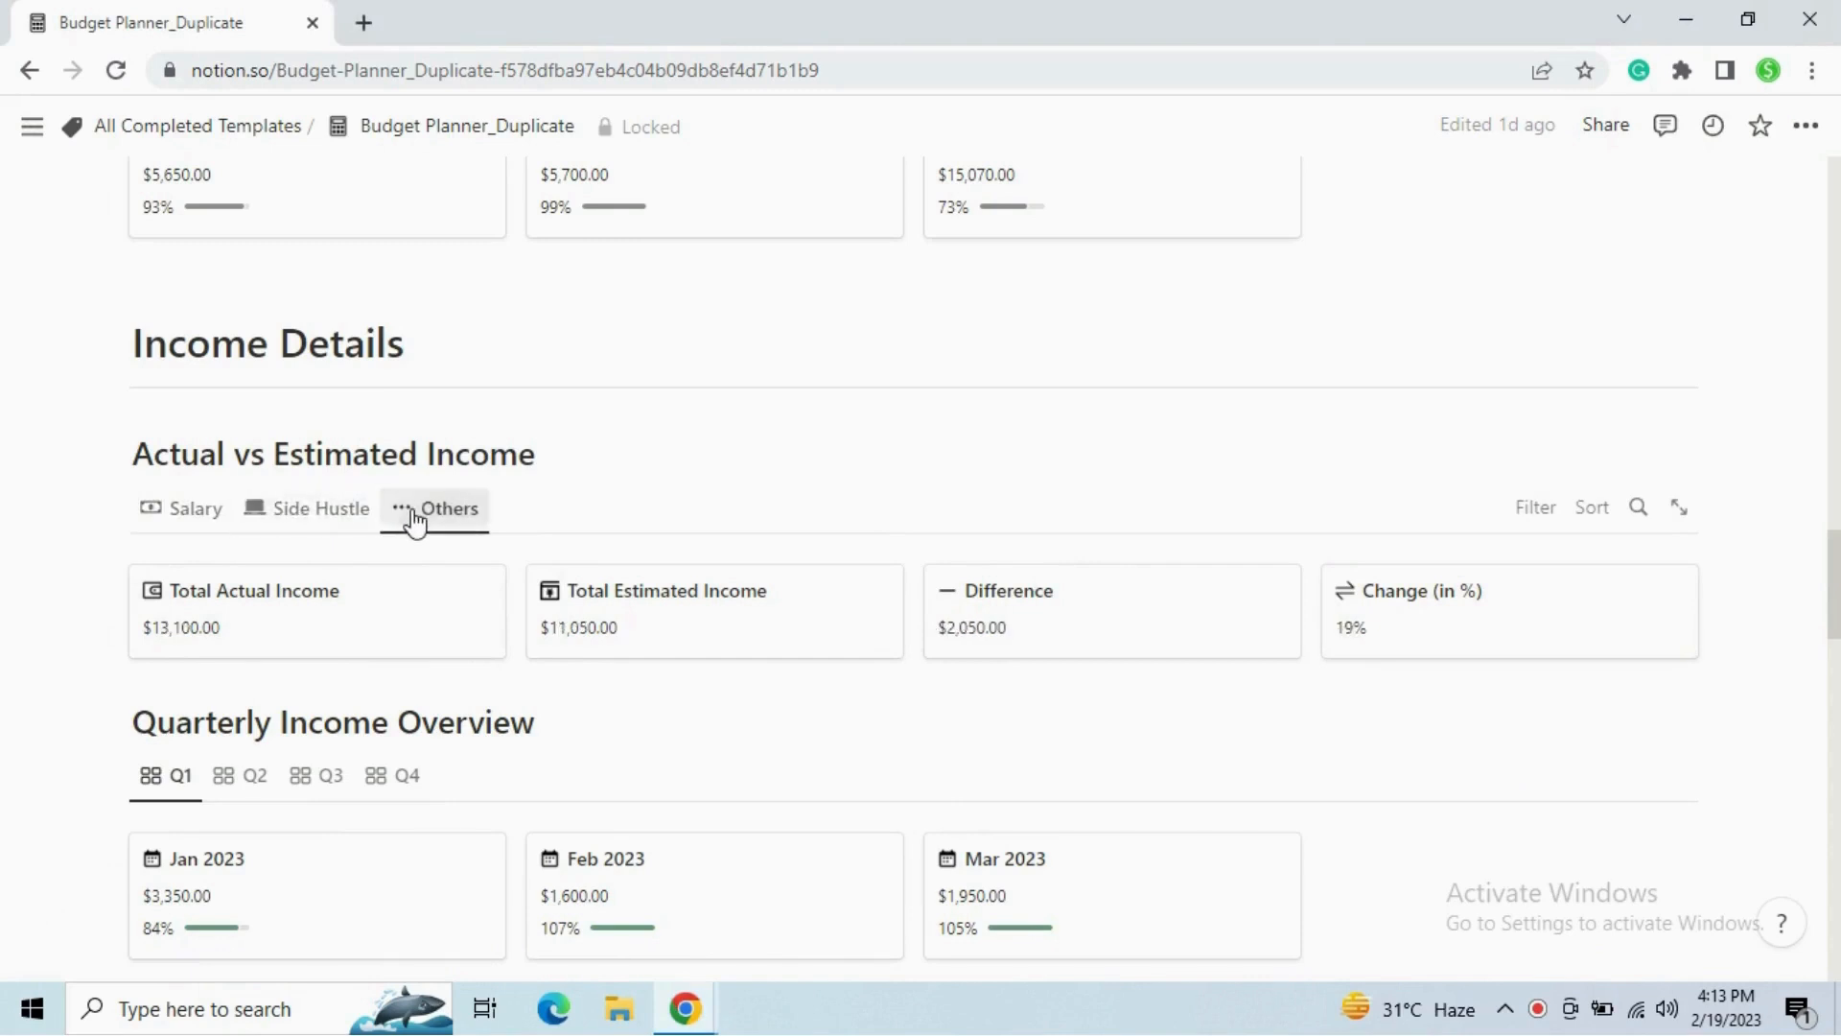
View Q2, Q3 and Q4 of the Quarterly Income Overview and examine the Frequency of Income section.
scroll(429, 517, "down", 2)
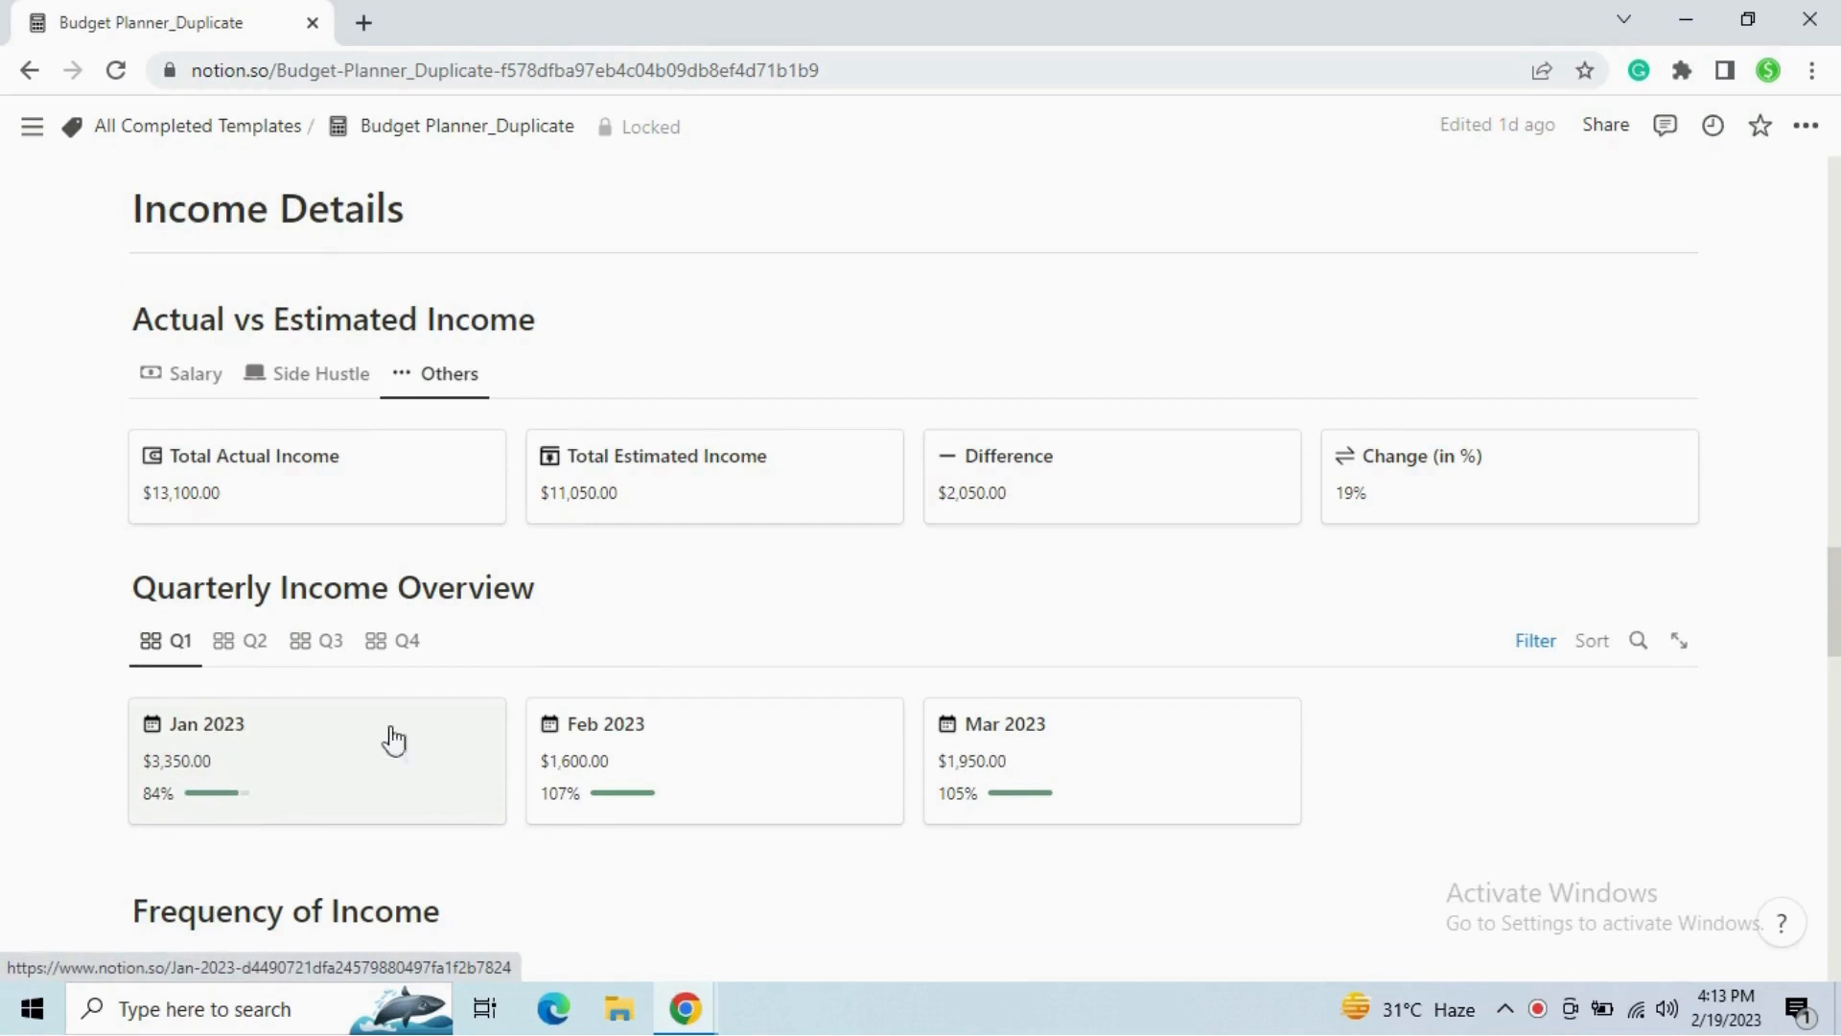
left_click(257, 643)
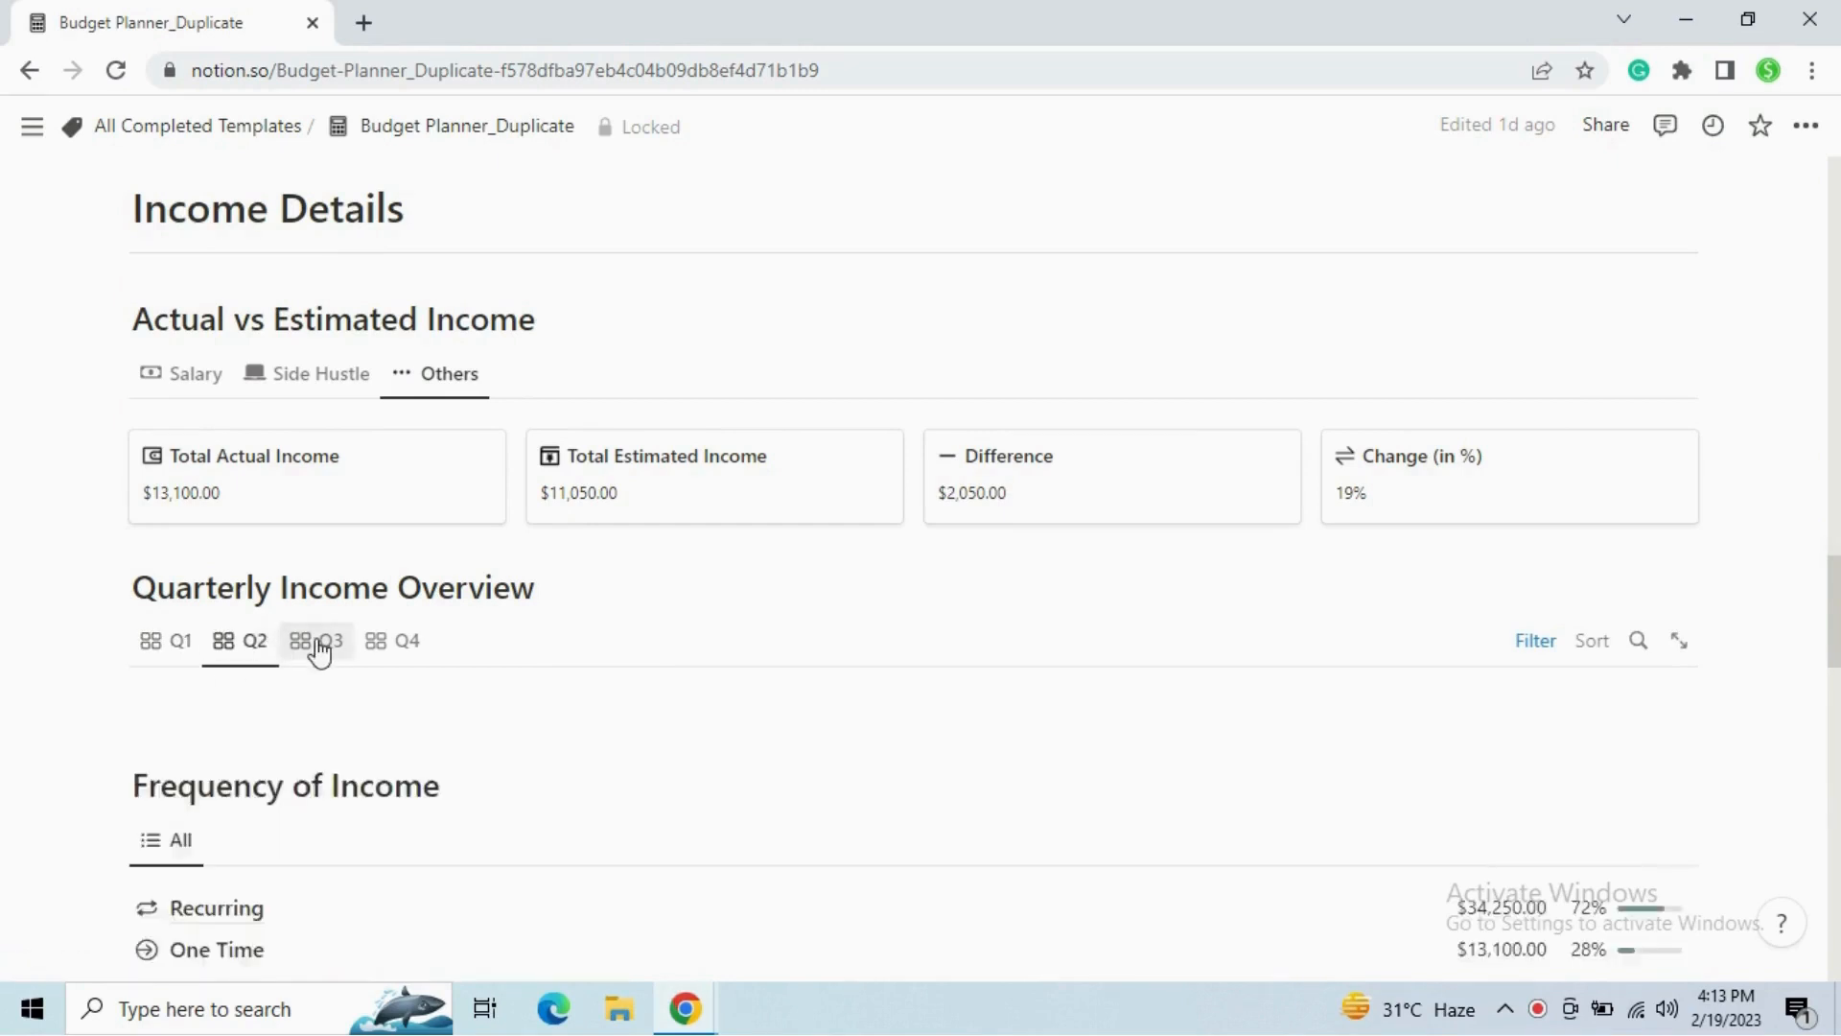
left_click(319, 650)
left_click(399, 644)
scroll(402, 633, "down", 4)
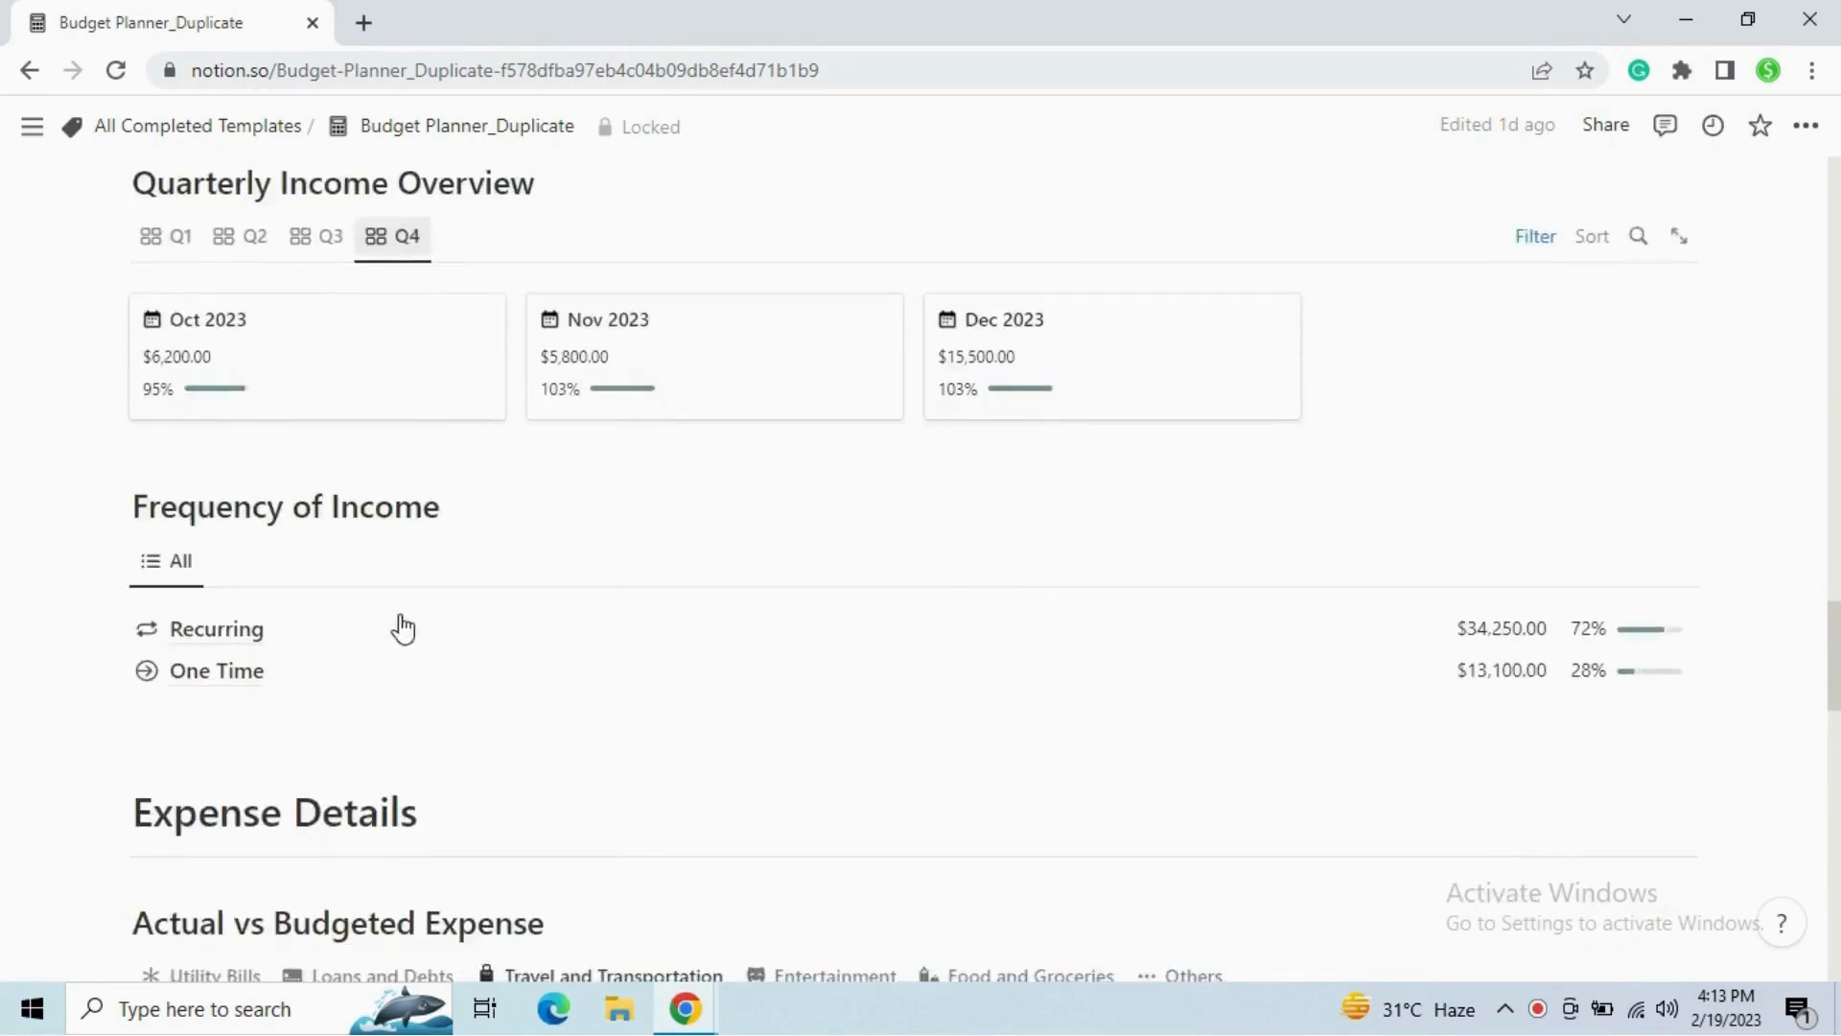
scroll(403, 628, "up", 1)
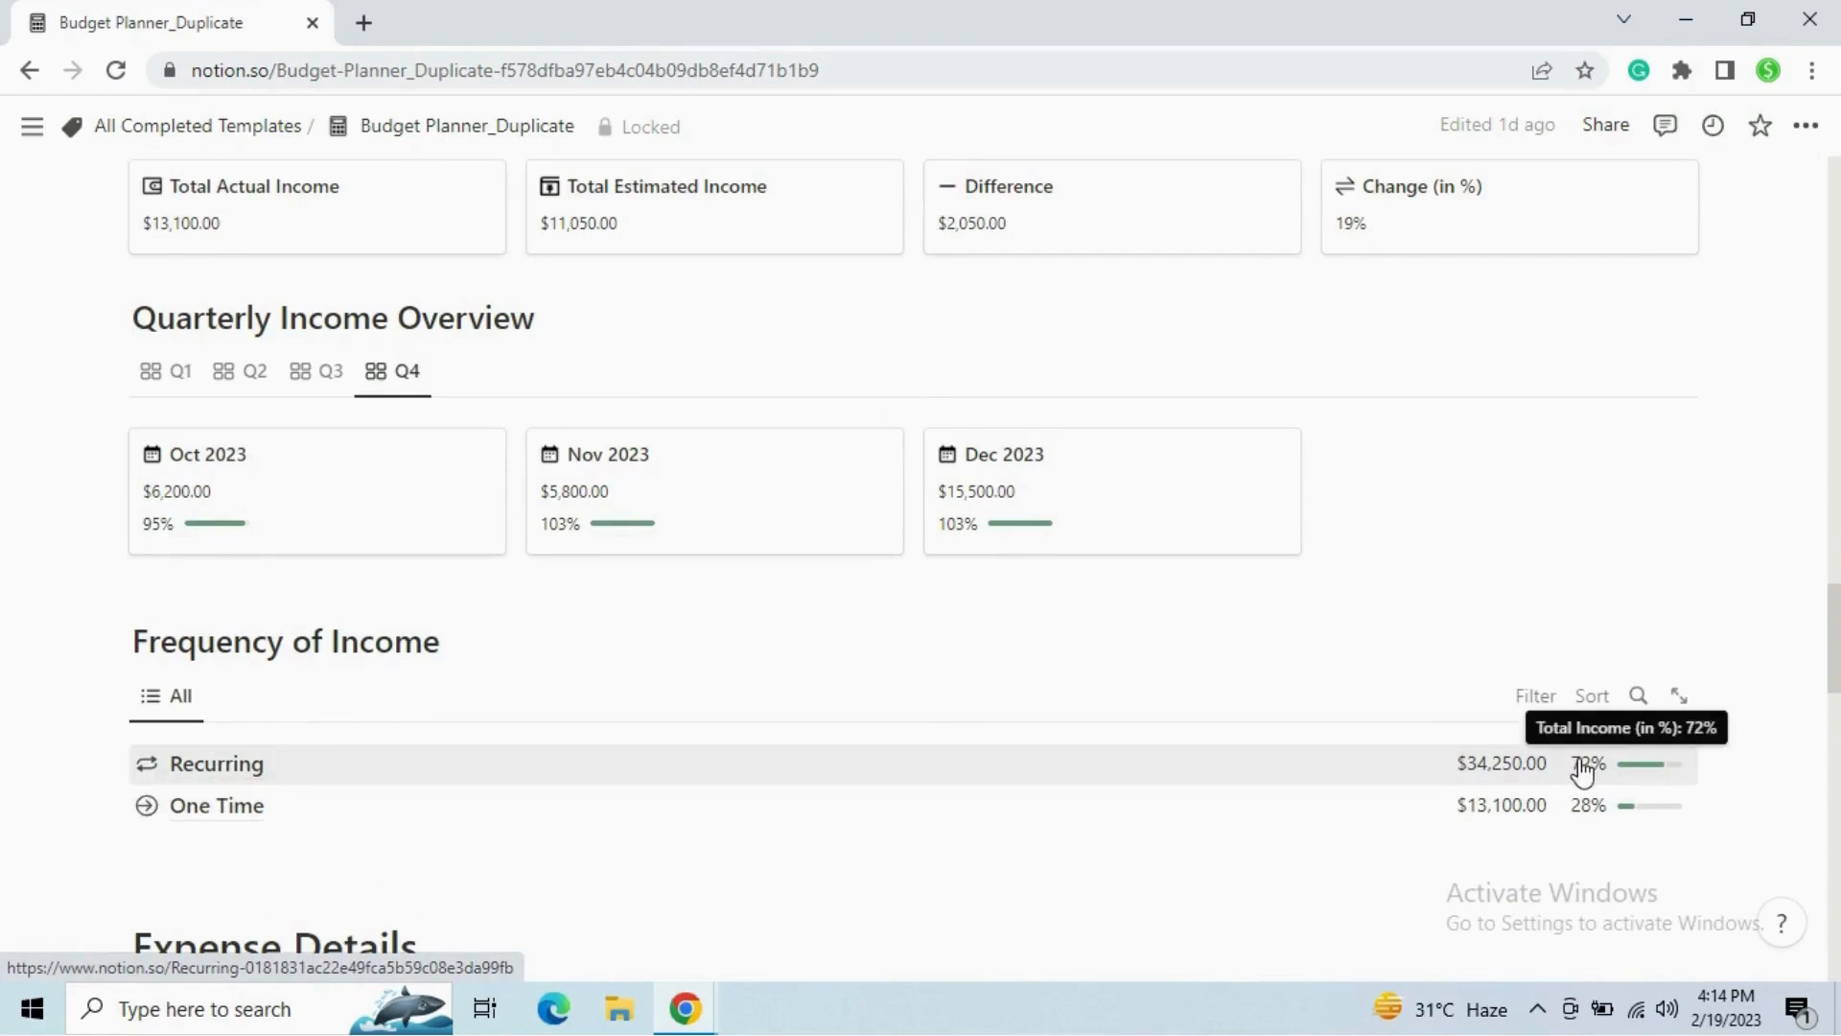
scroll(1454, 719, "up", 3)
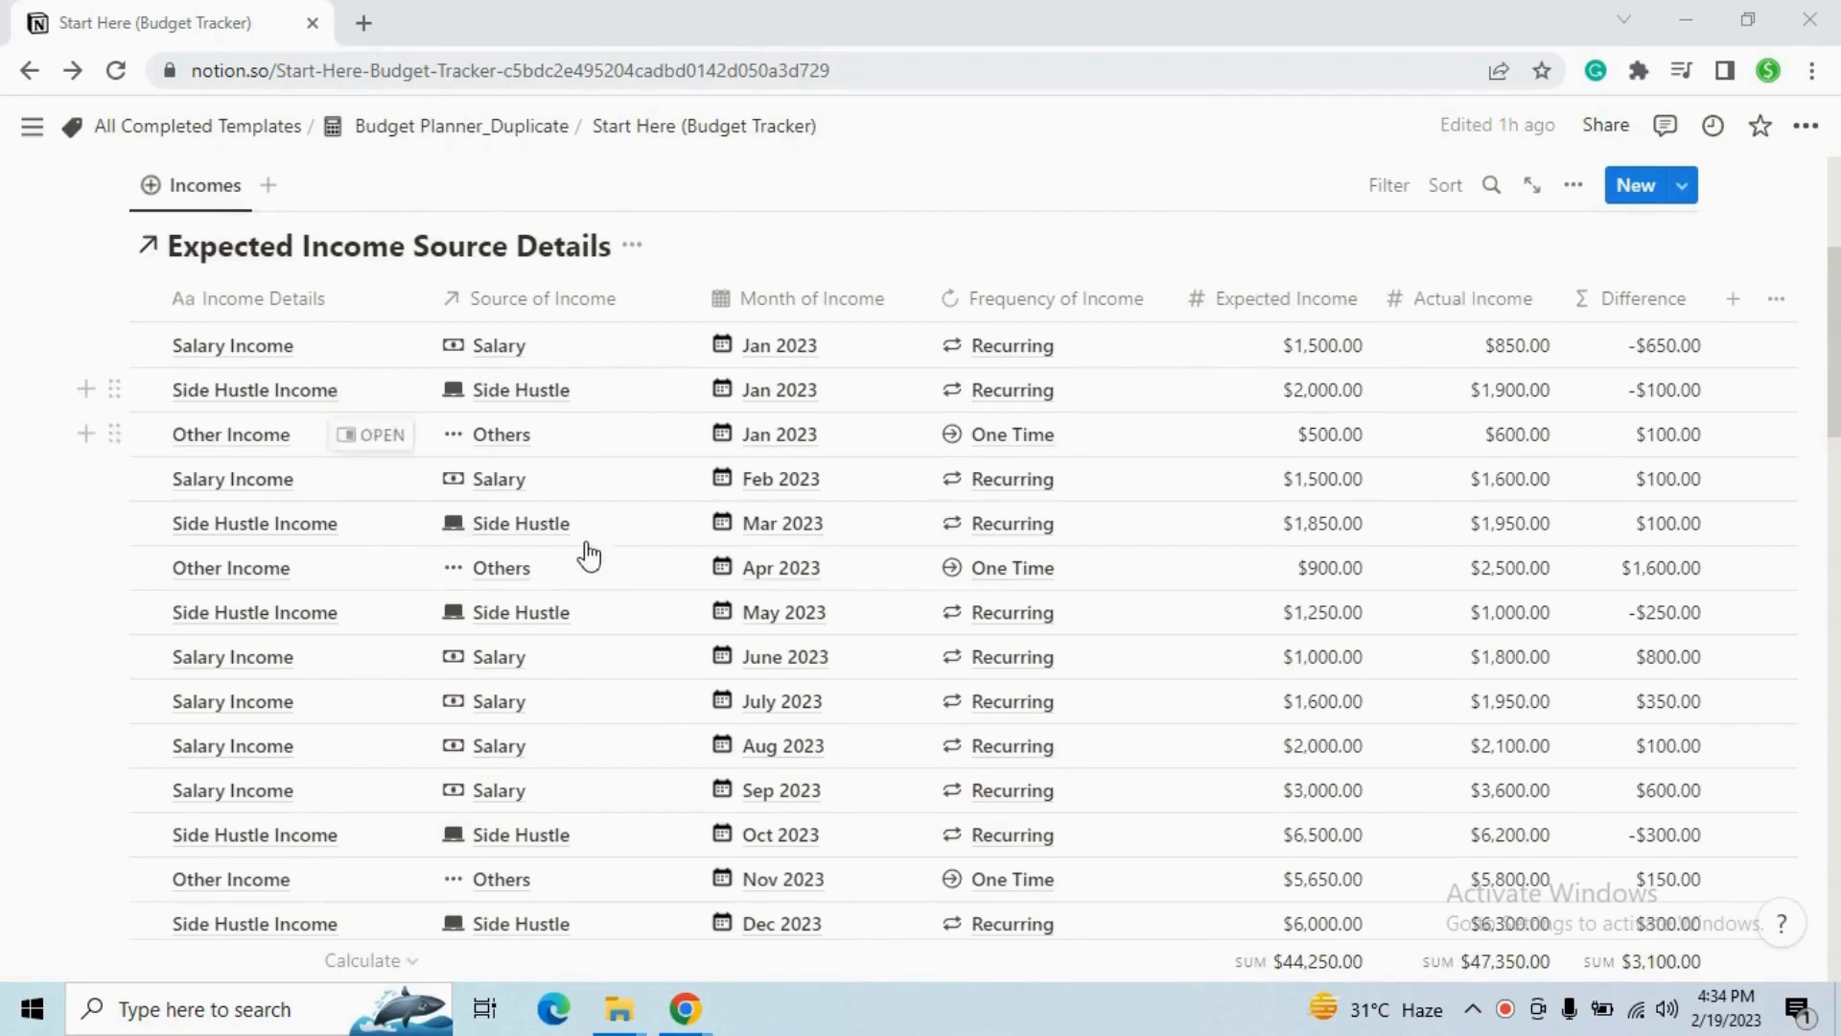
Inspect the relation settings of the Source of Income property and open its related Income Type database.
left_click(555, 297)
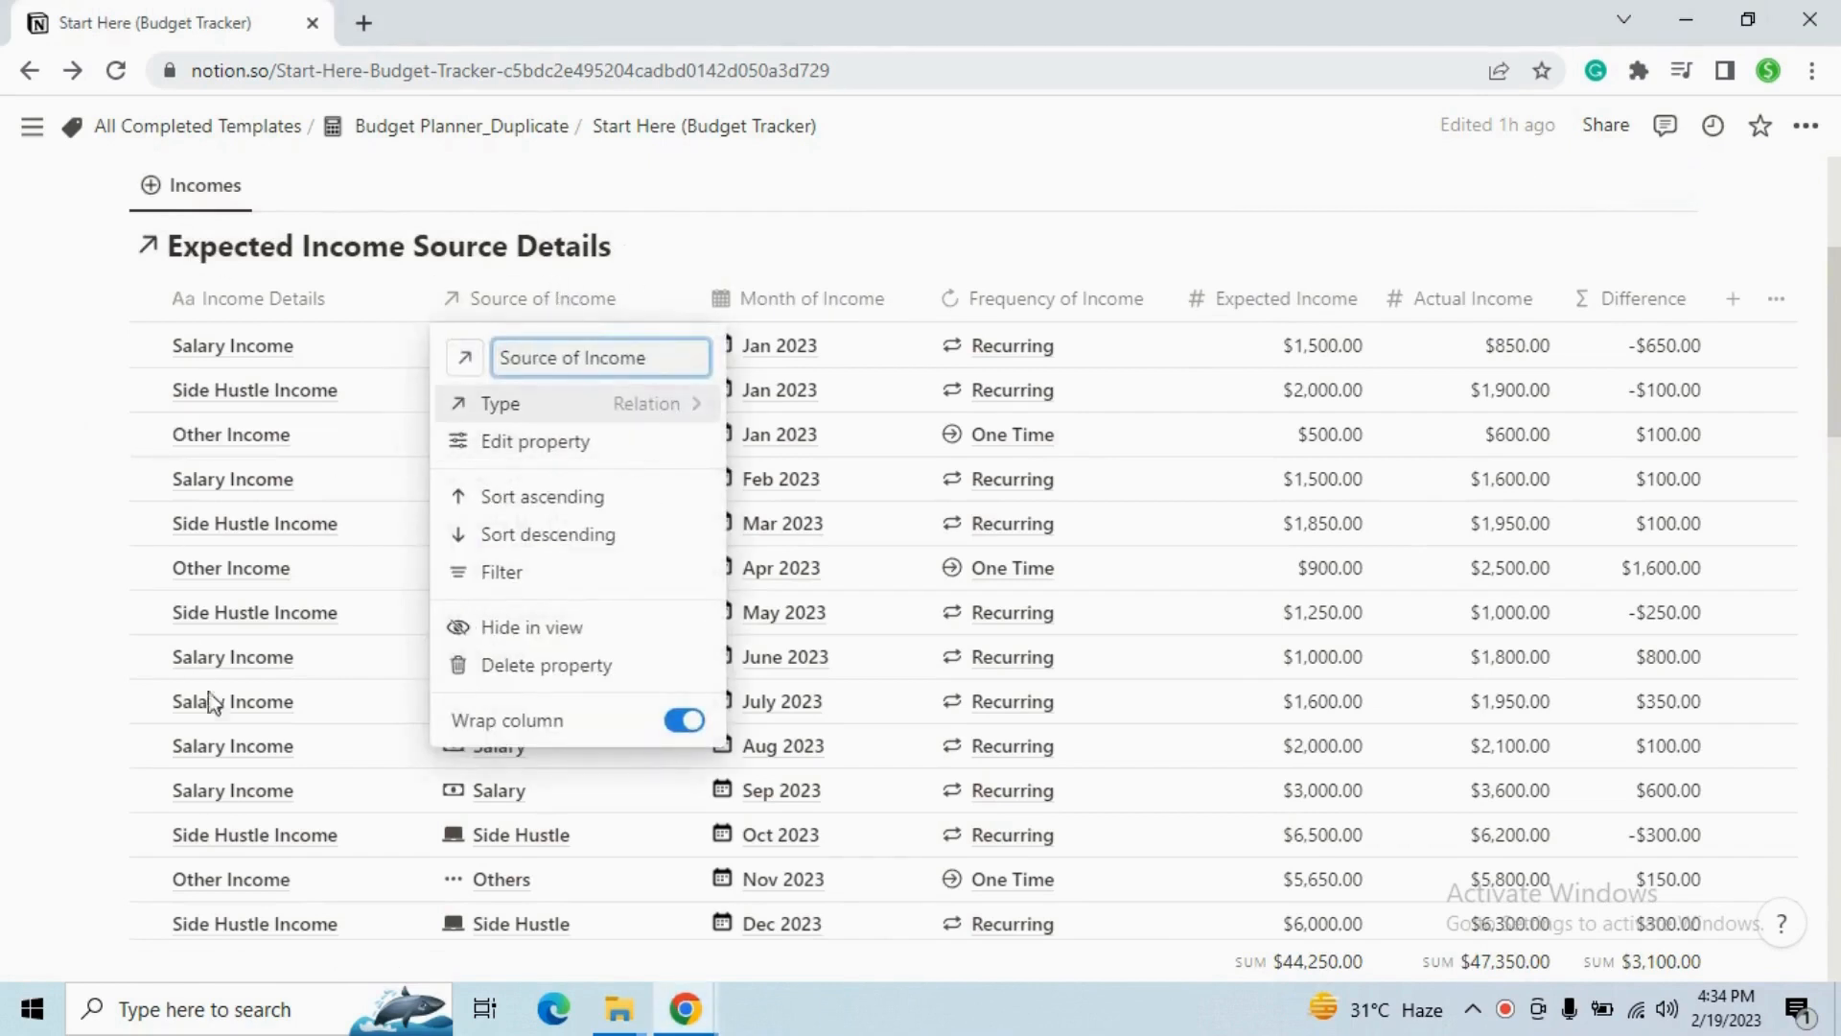
left_click(535, 441)
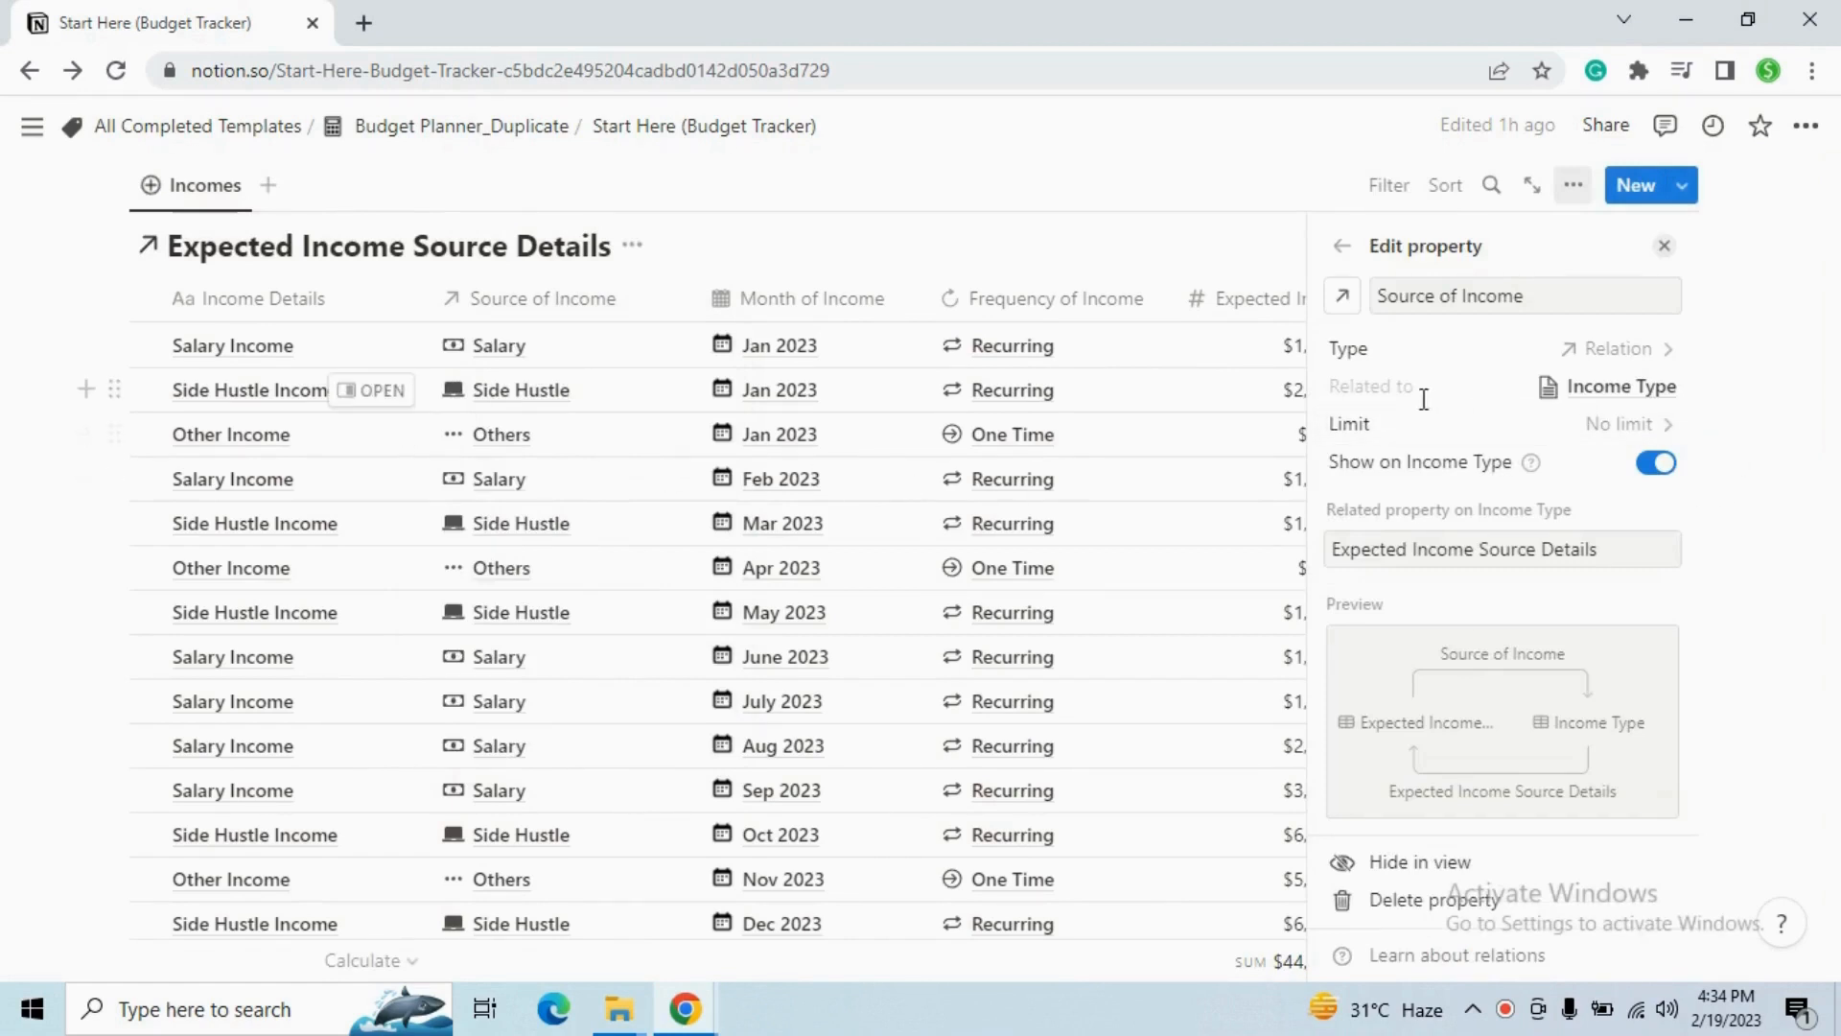
left_click(1575, 401)
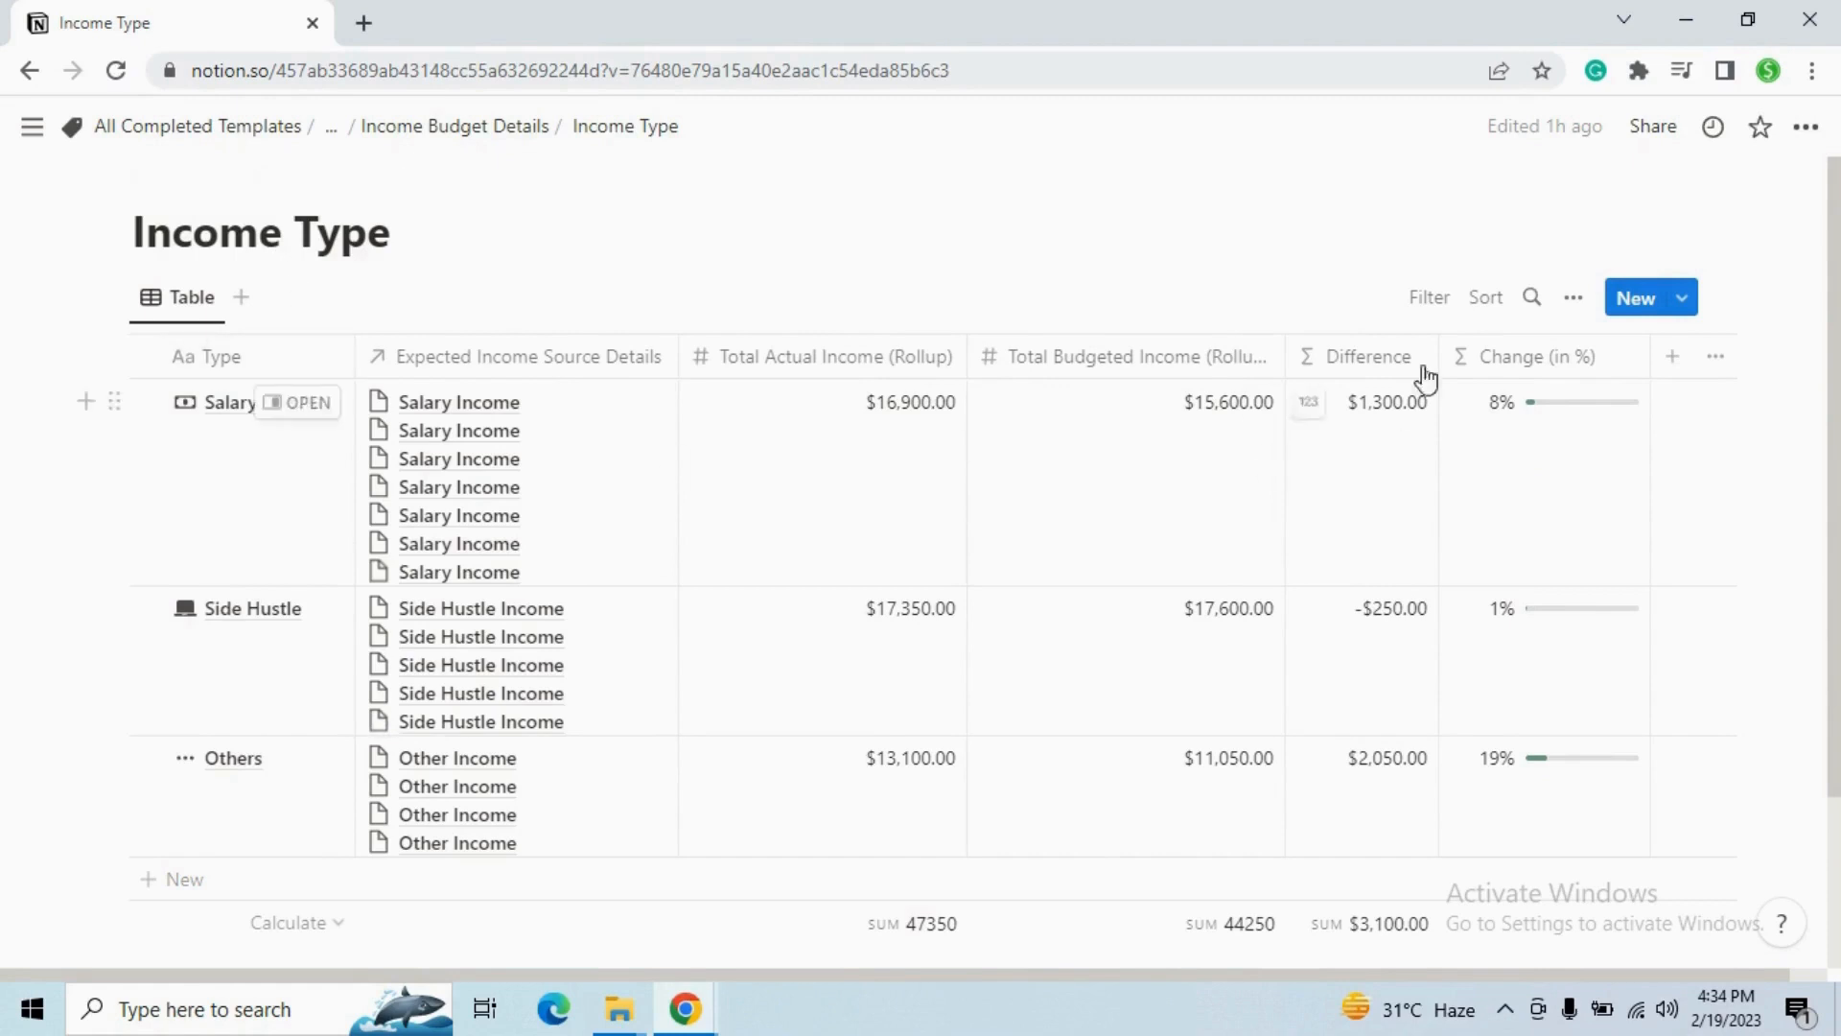
Check the Expected Income Source Details property and inspect the rollup settings of Total Actual Income in the Income Type table.
left_click(549, 386)
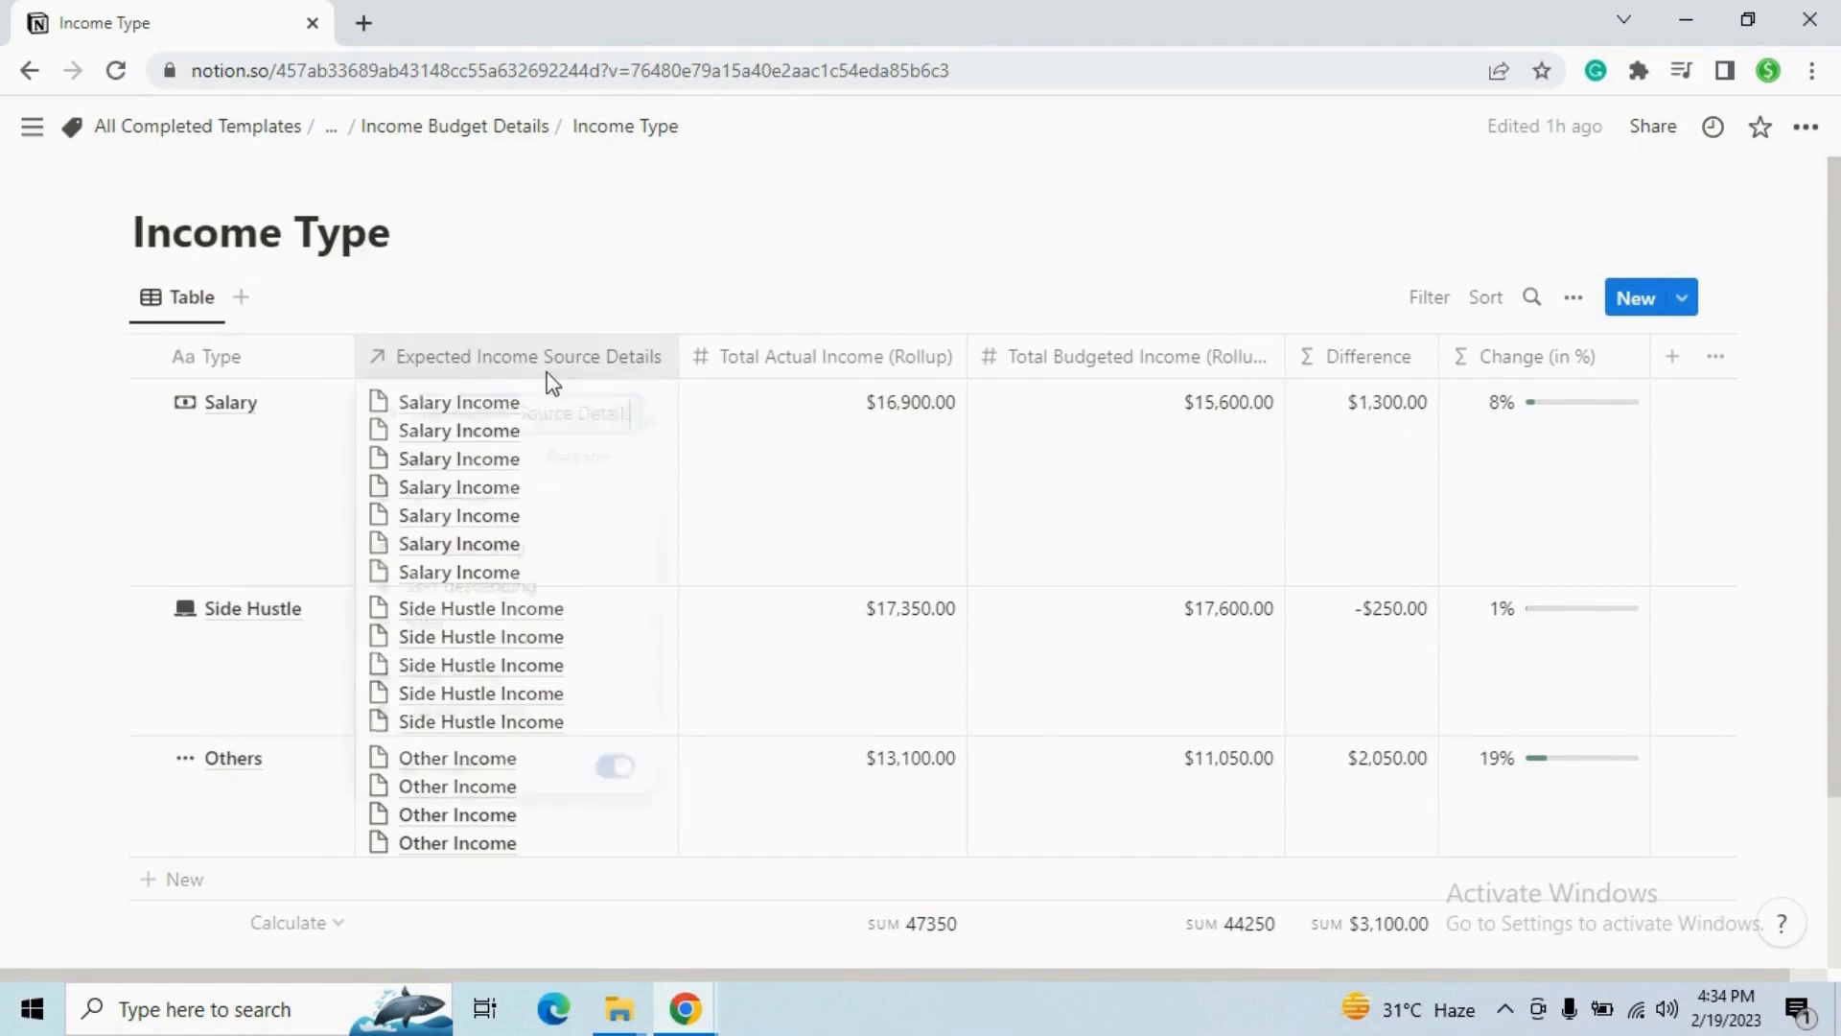
left_click(613, 372)
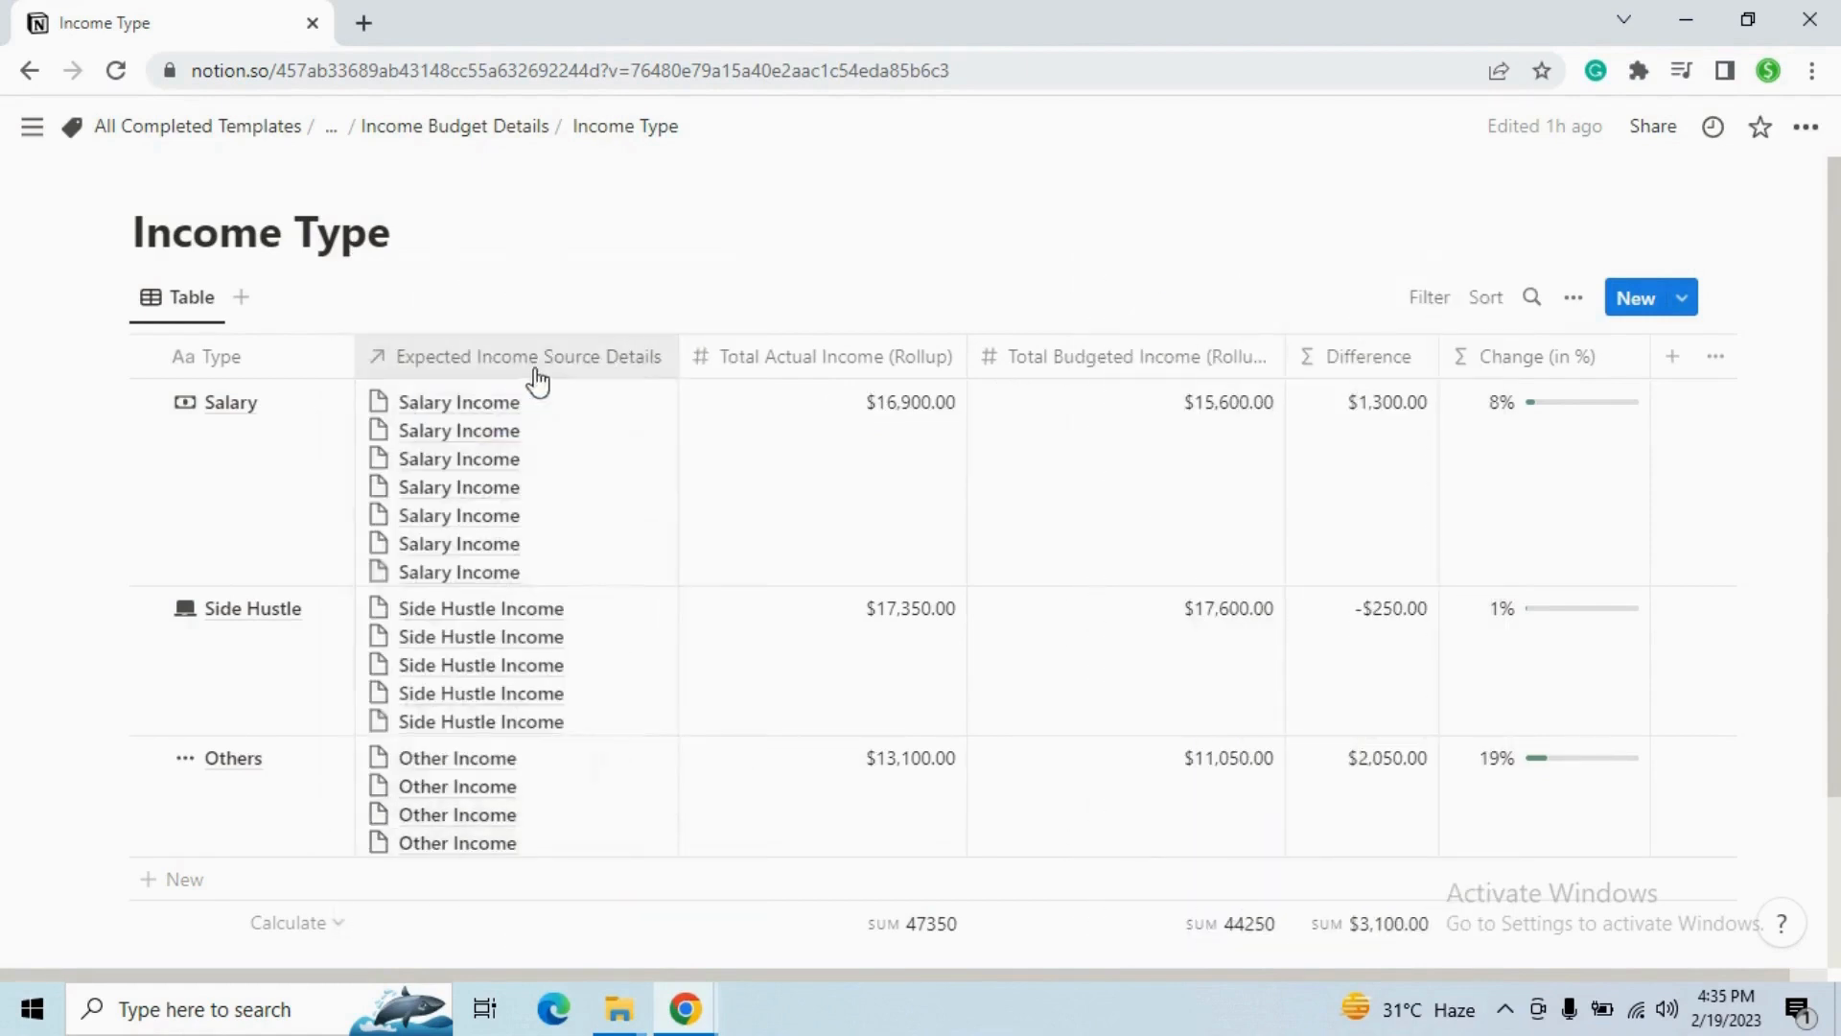
left_click(818, 382)
left_click(845, 504)
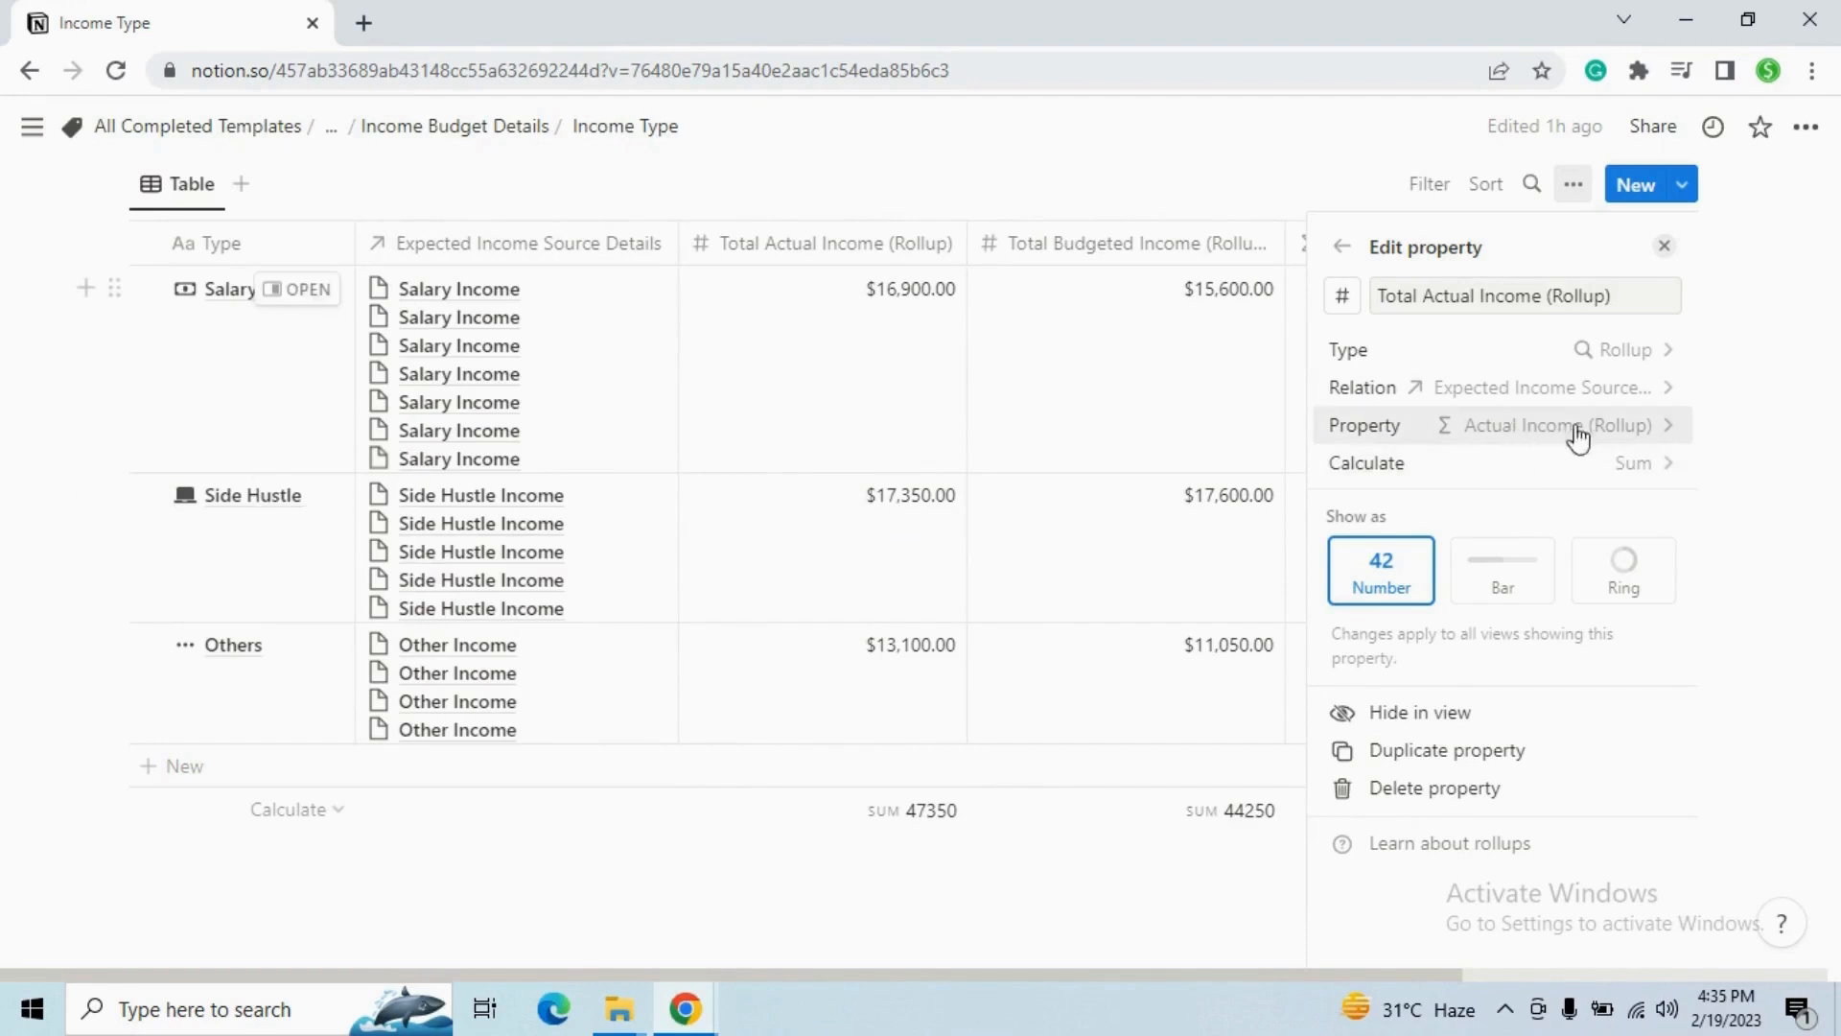
left_click(1665, 246)
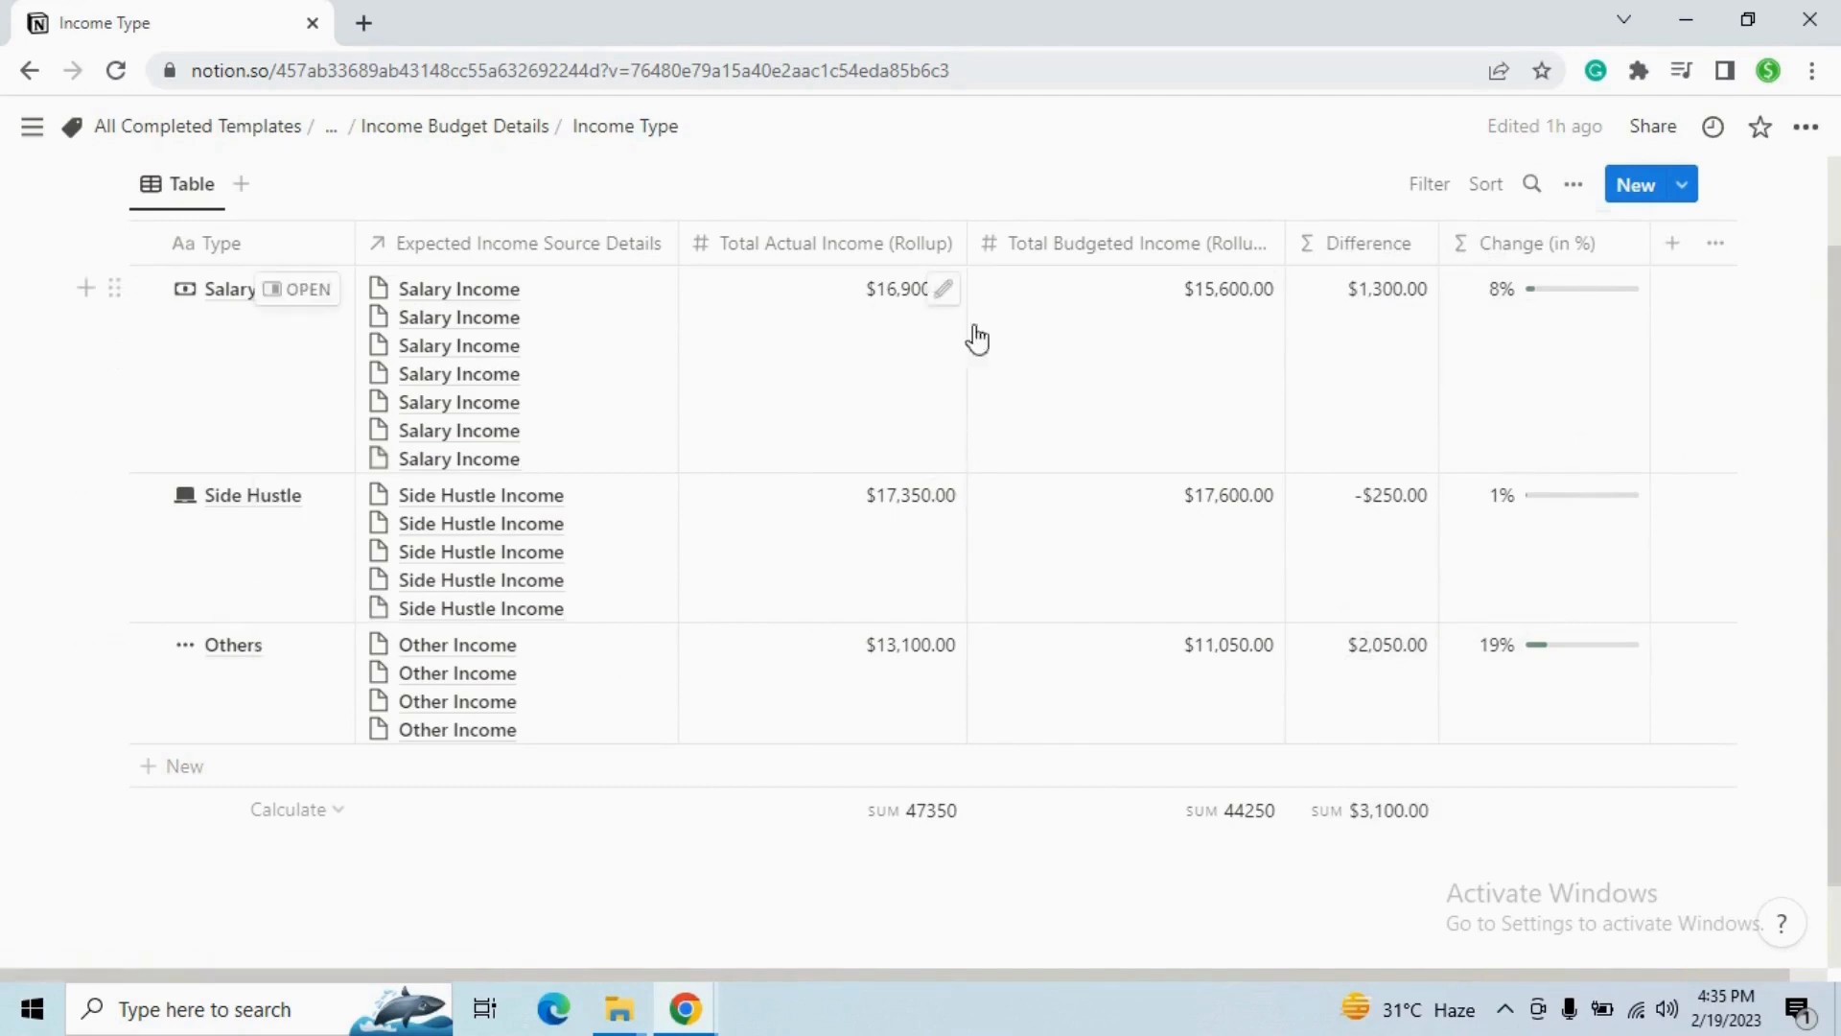
Inspect the rollup settings of the Total Budgeted Income property and browse its available calculation options.
left_click(1099, 250)
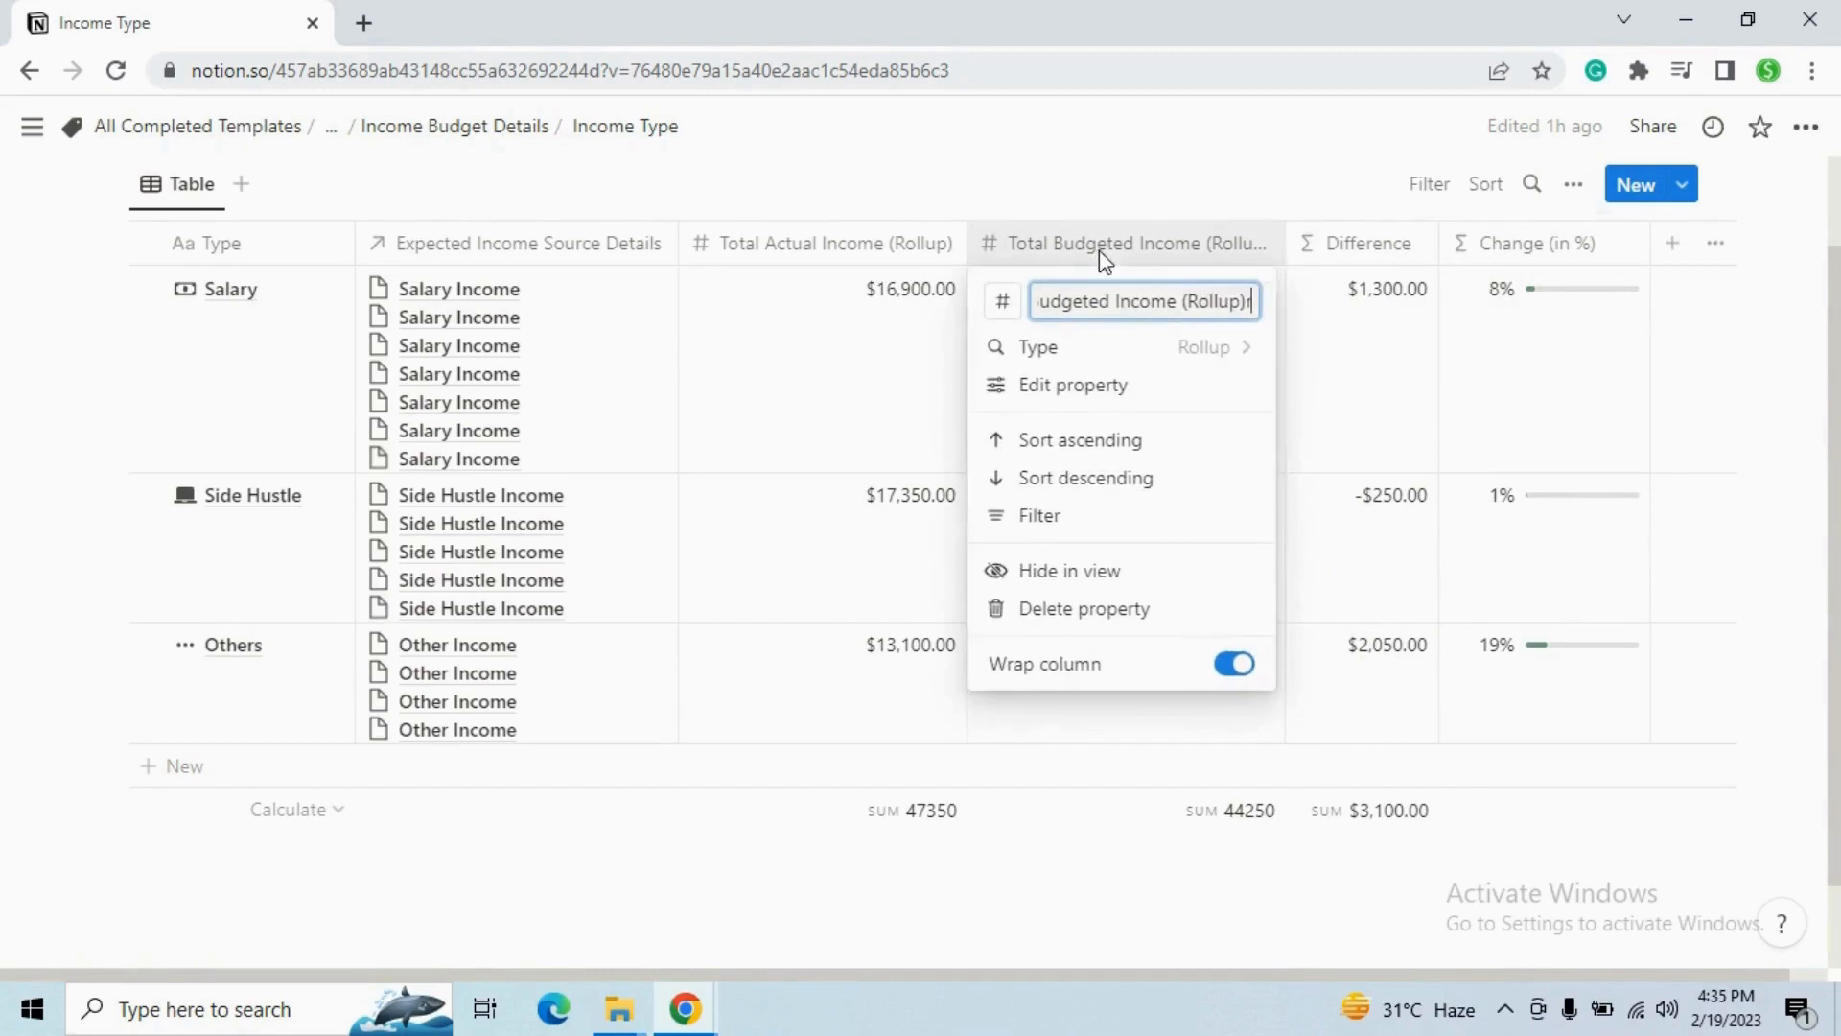
left_click(1122, 387)
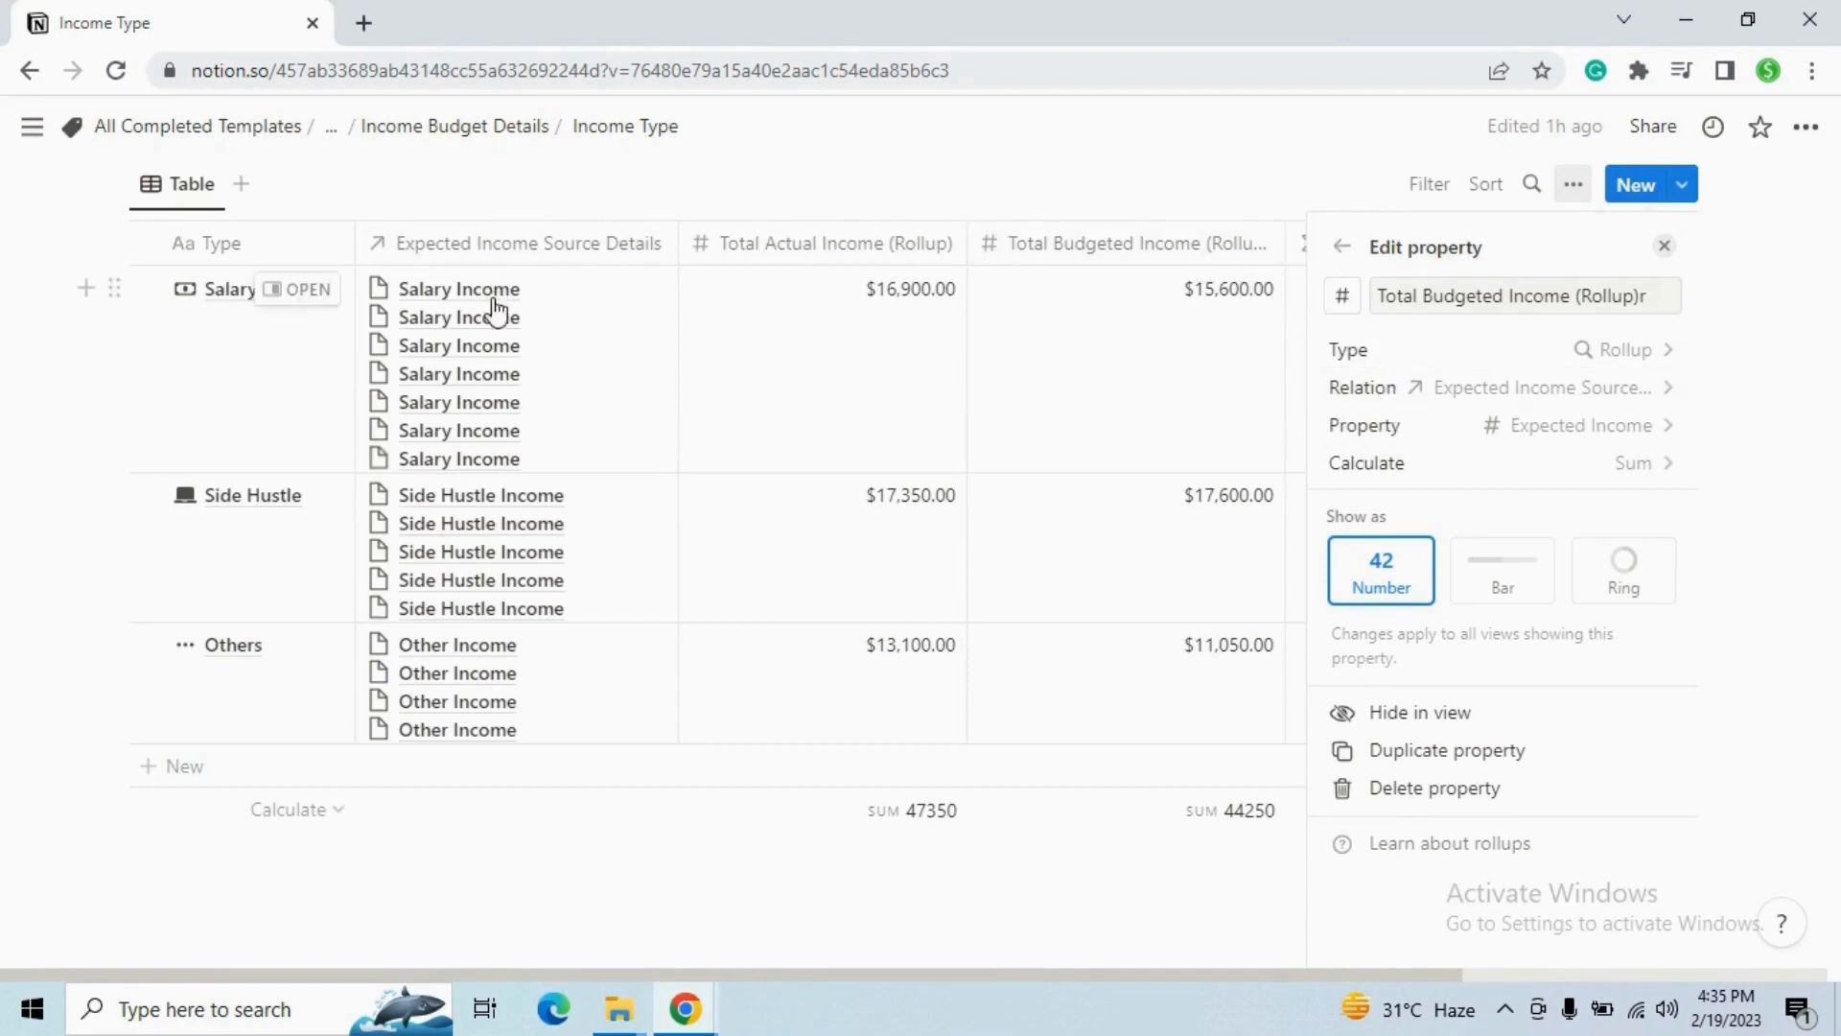
left_click(1400, 470)
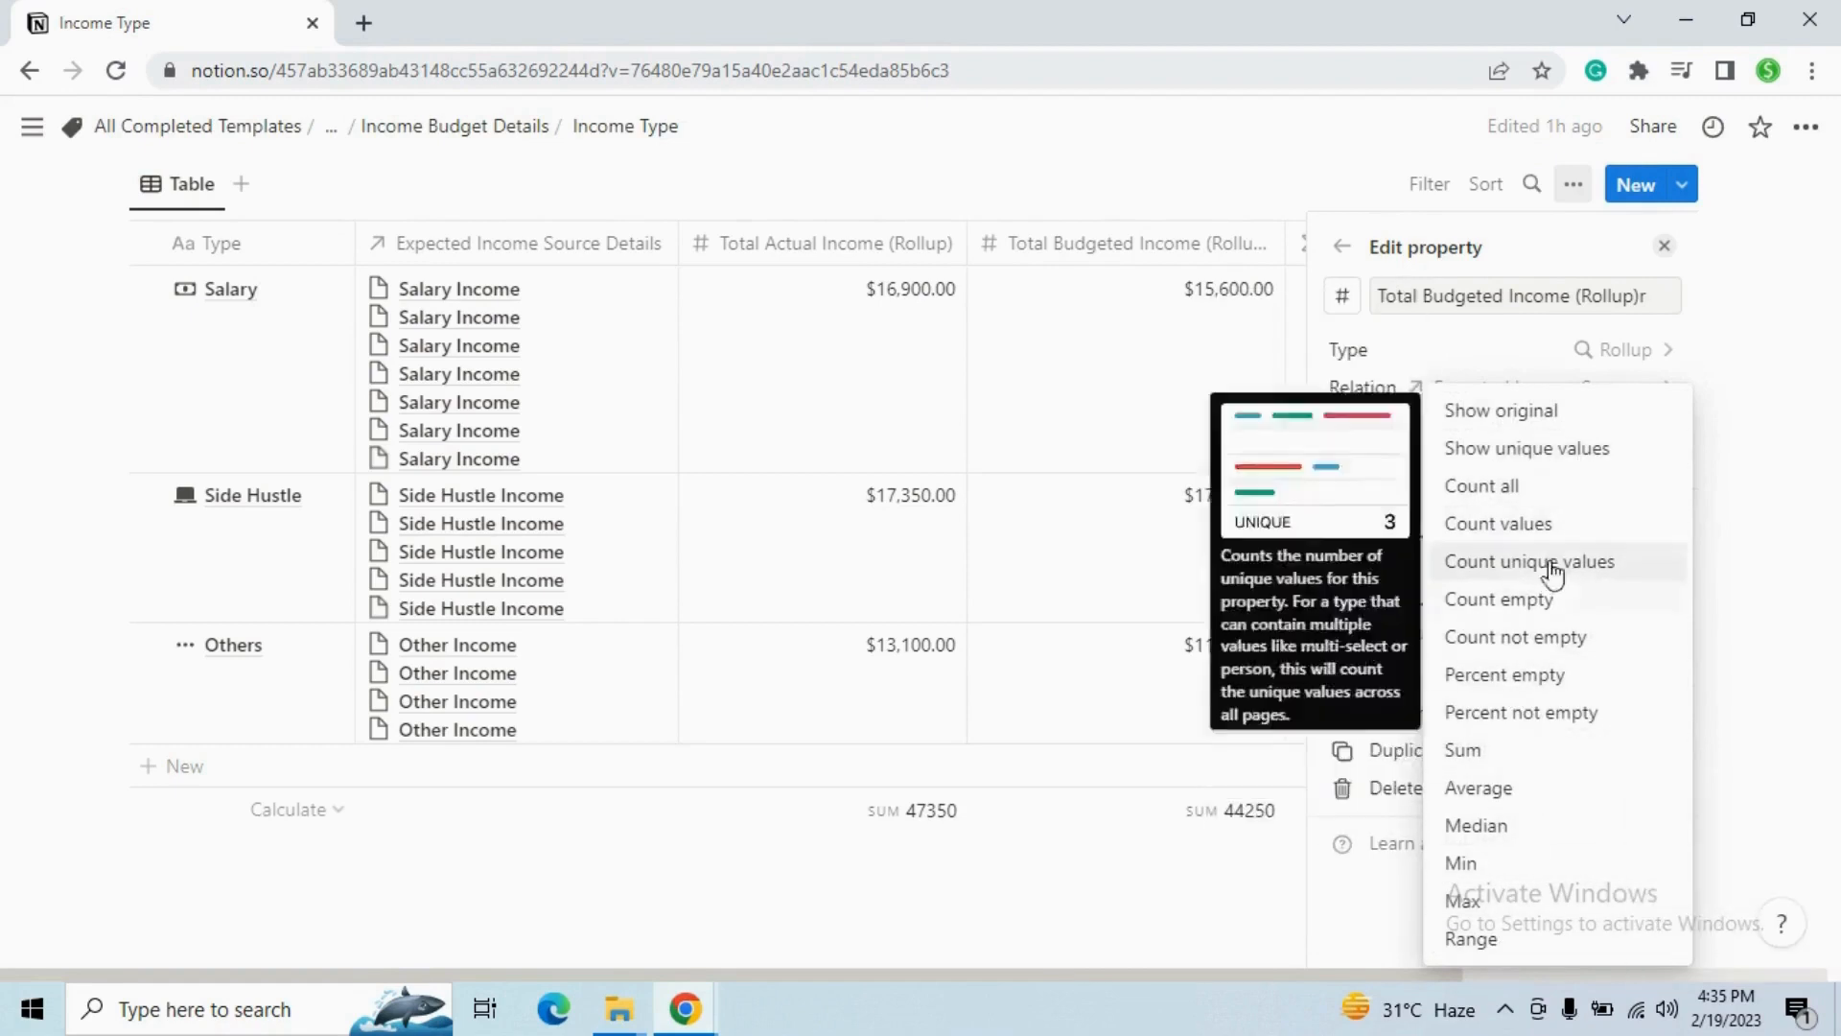
left_click(1321, 412)
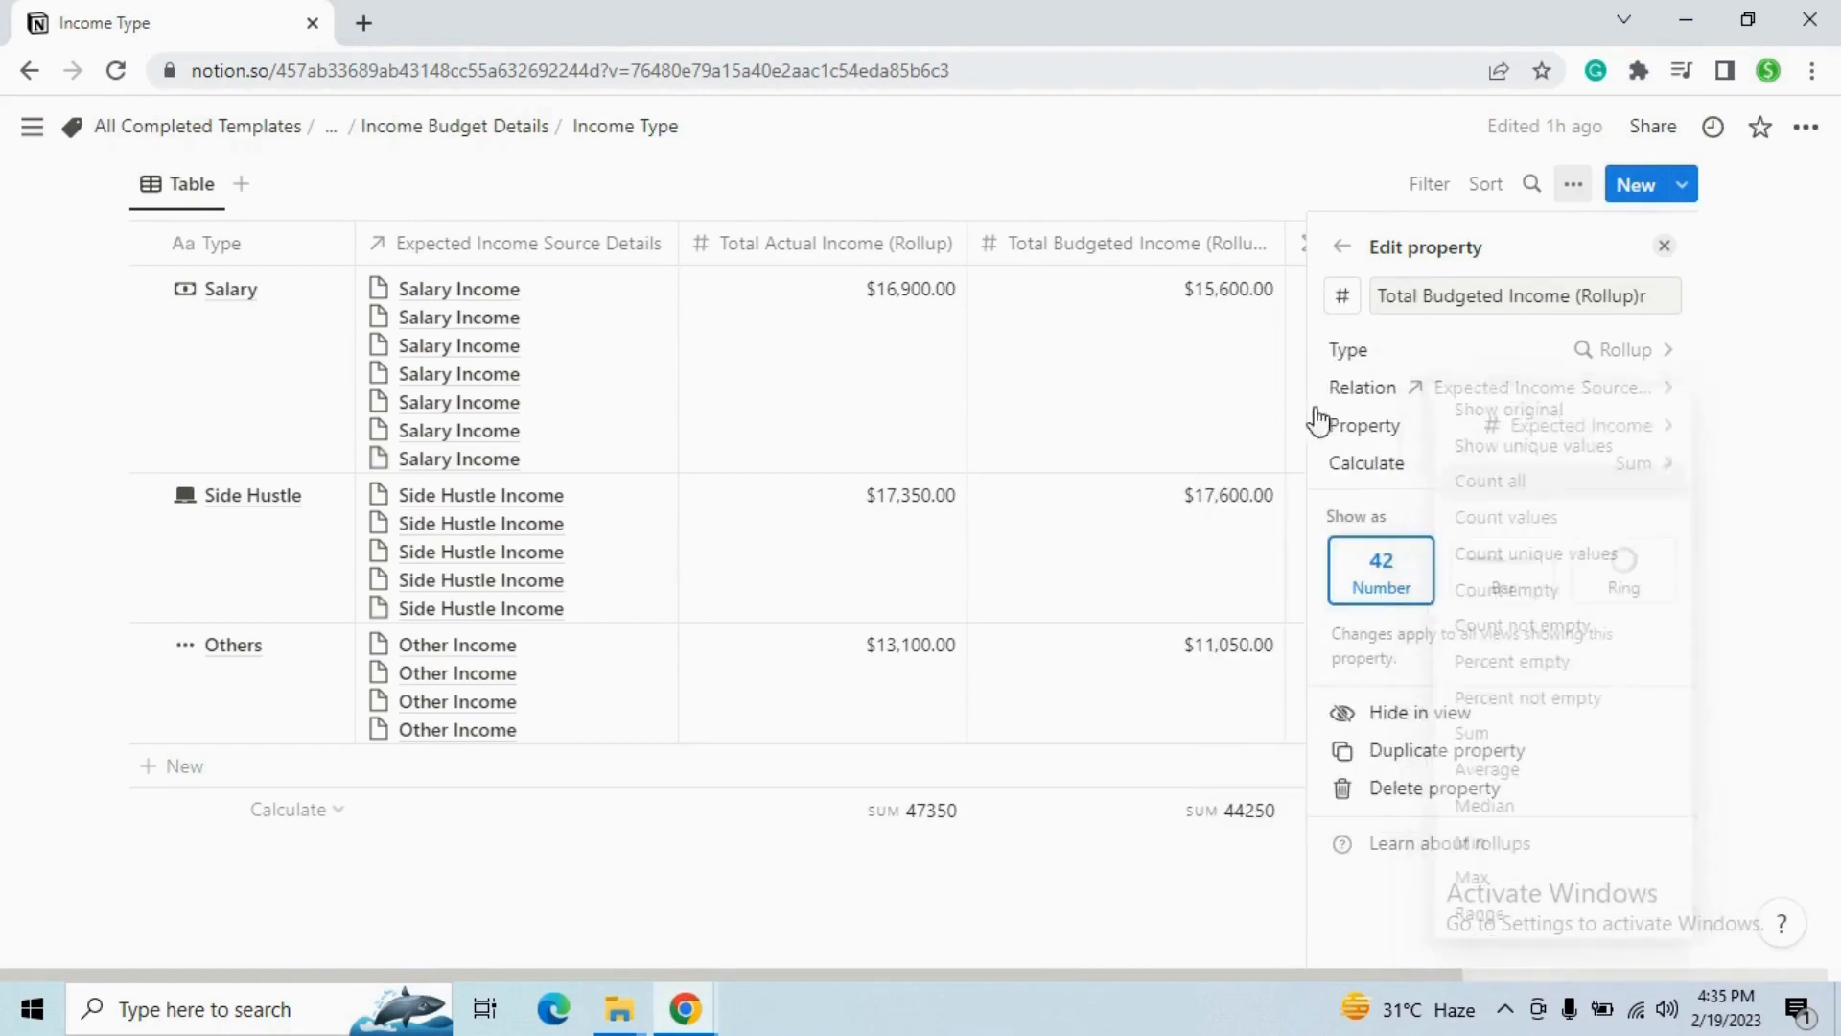
left_click(1665, 245)
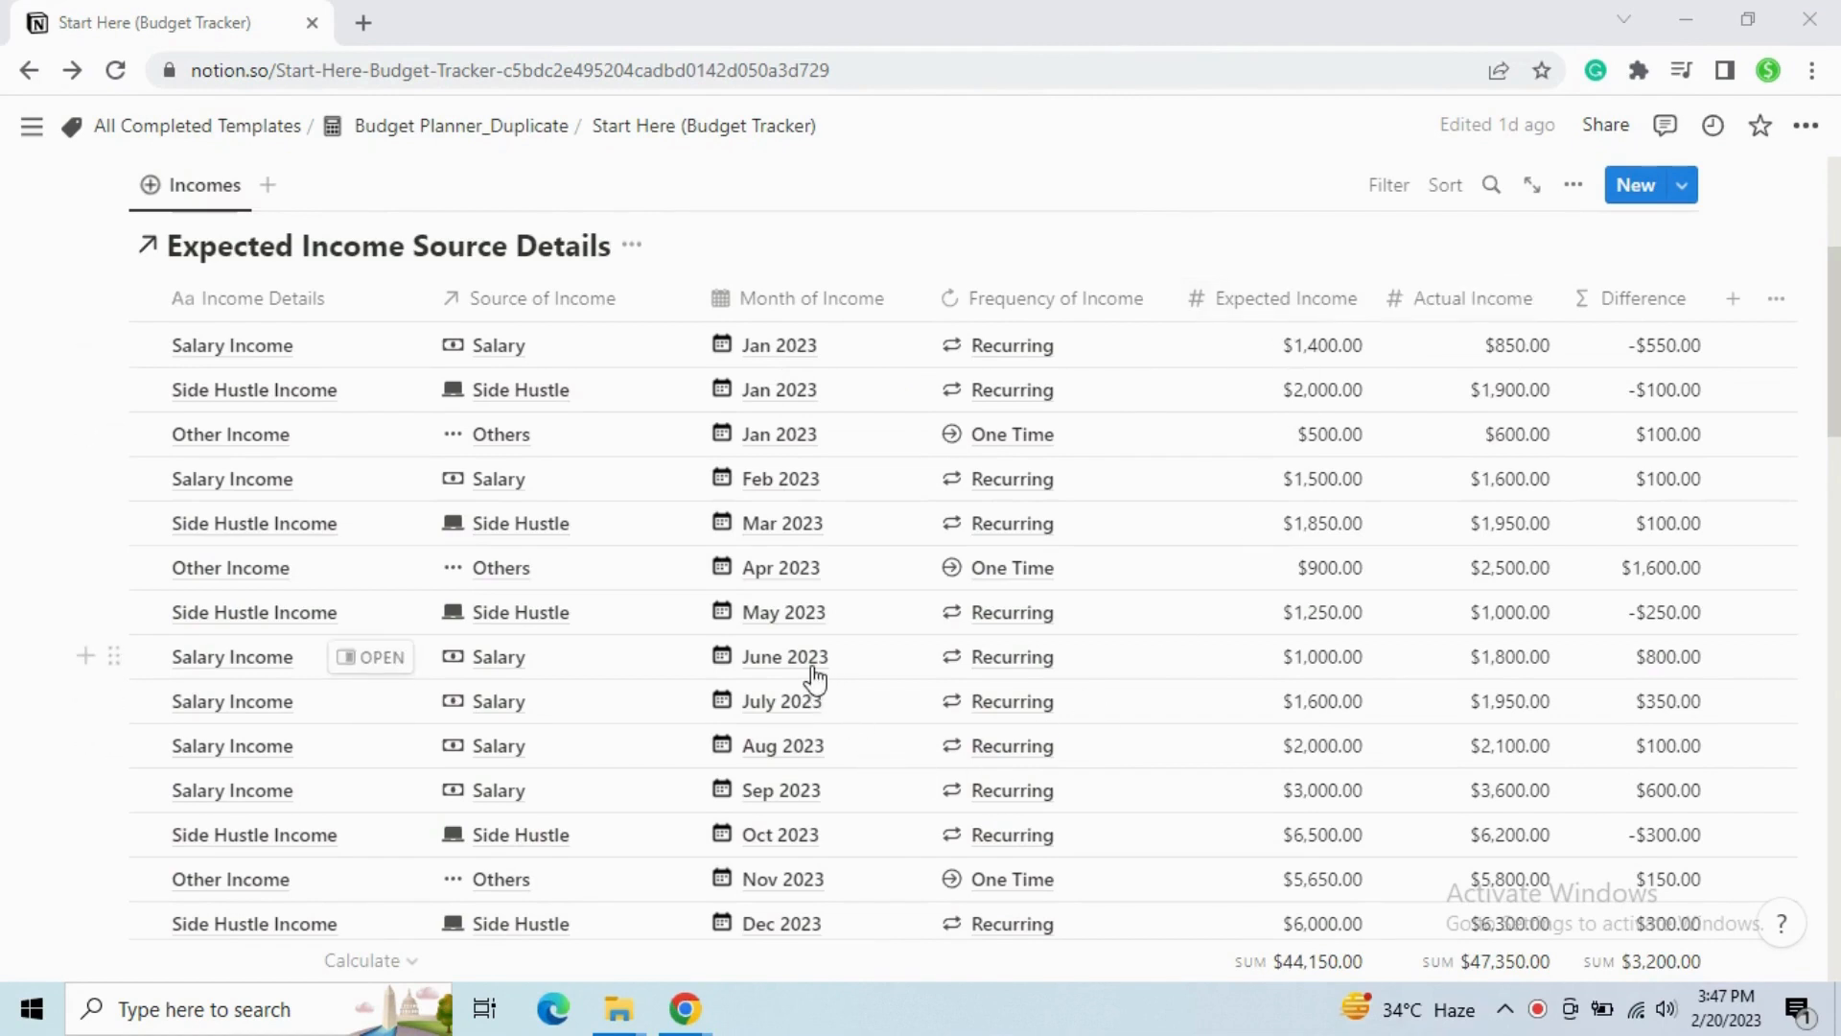
Inspect the relation settings of the Month of Income property and open its related Month of Income database.
left_click(832, 315)
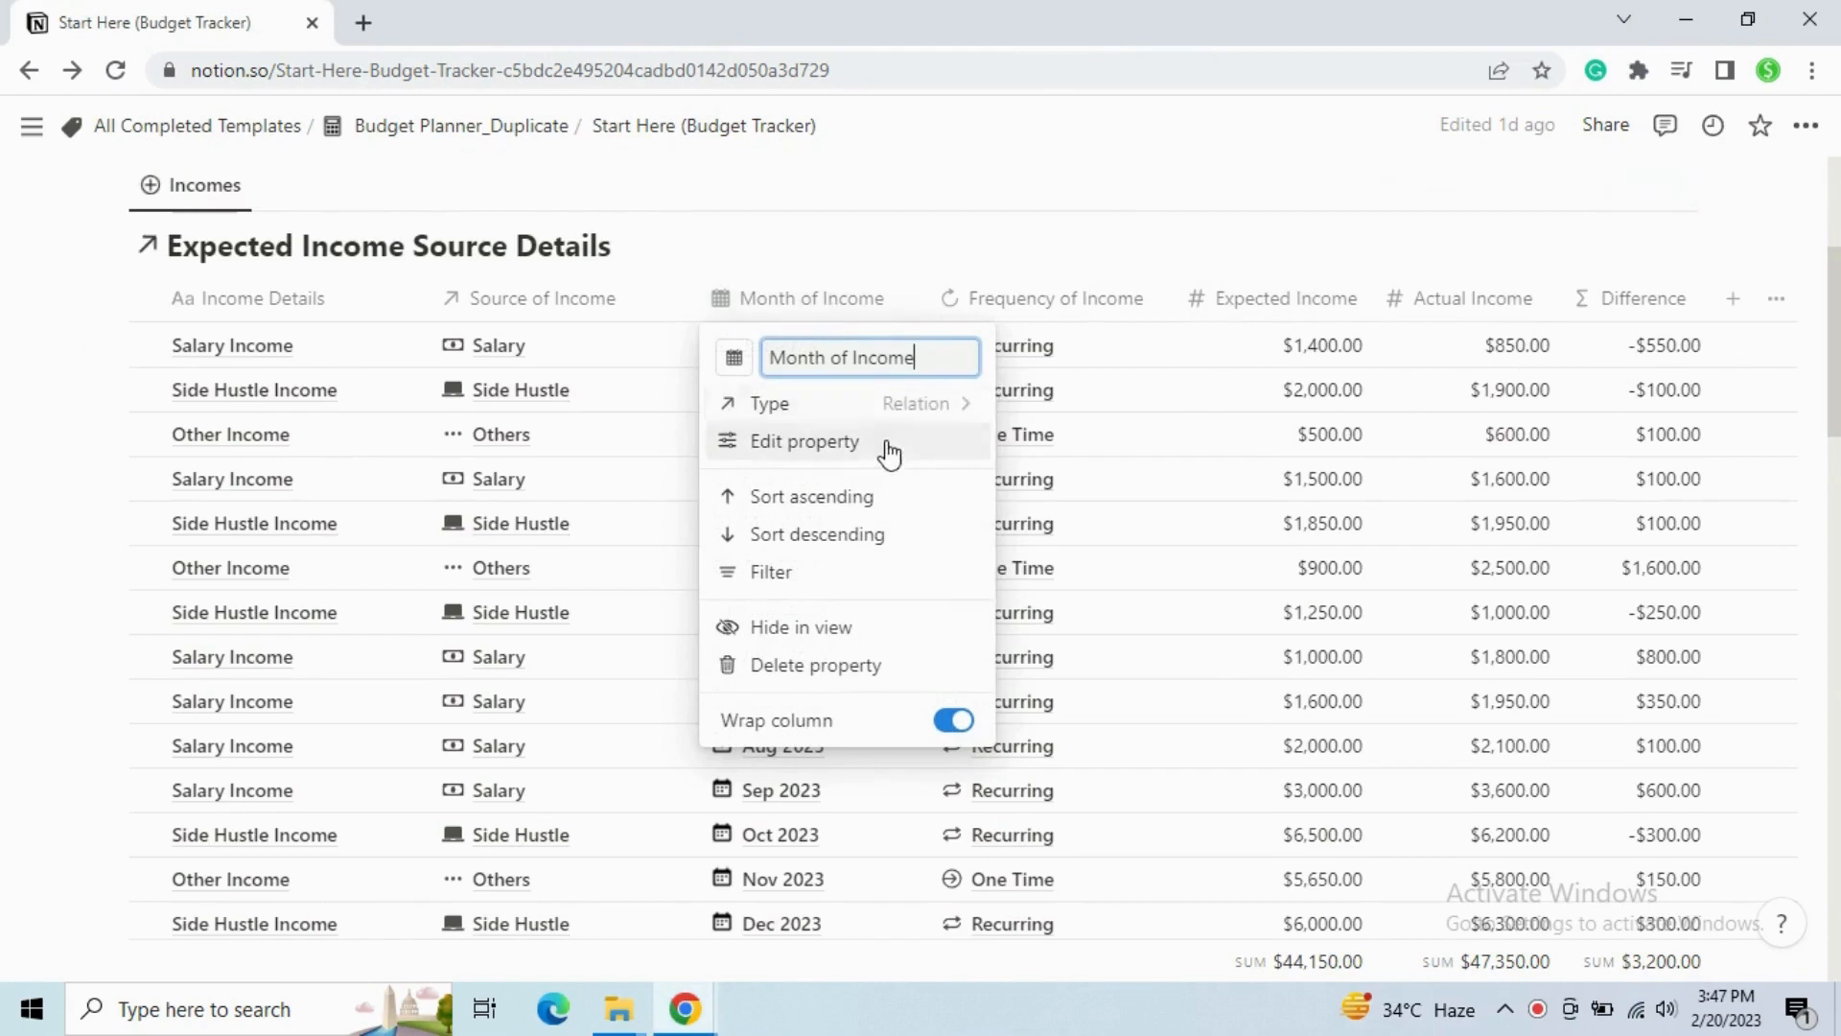
left_click(889, 449)
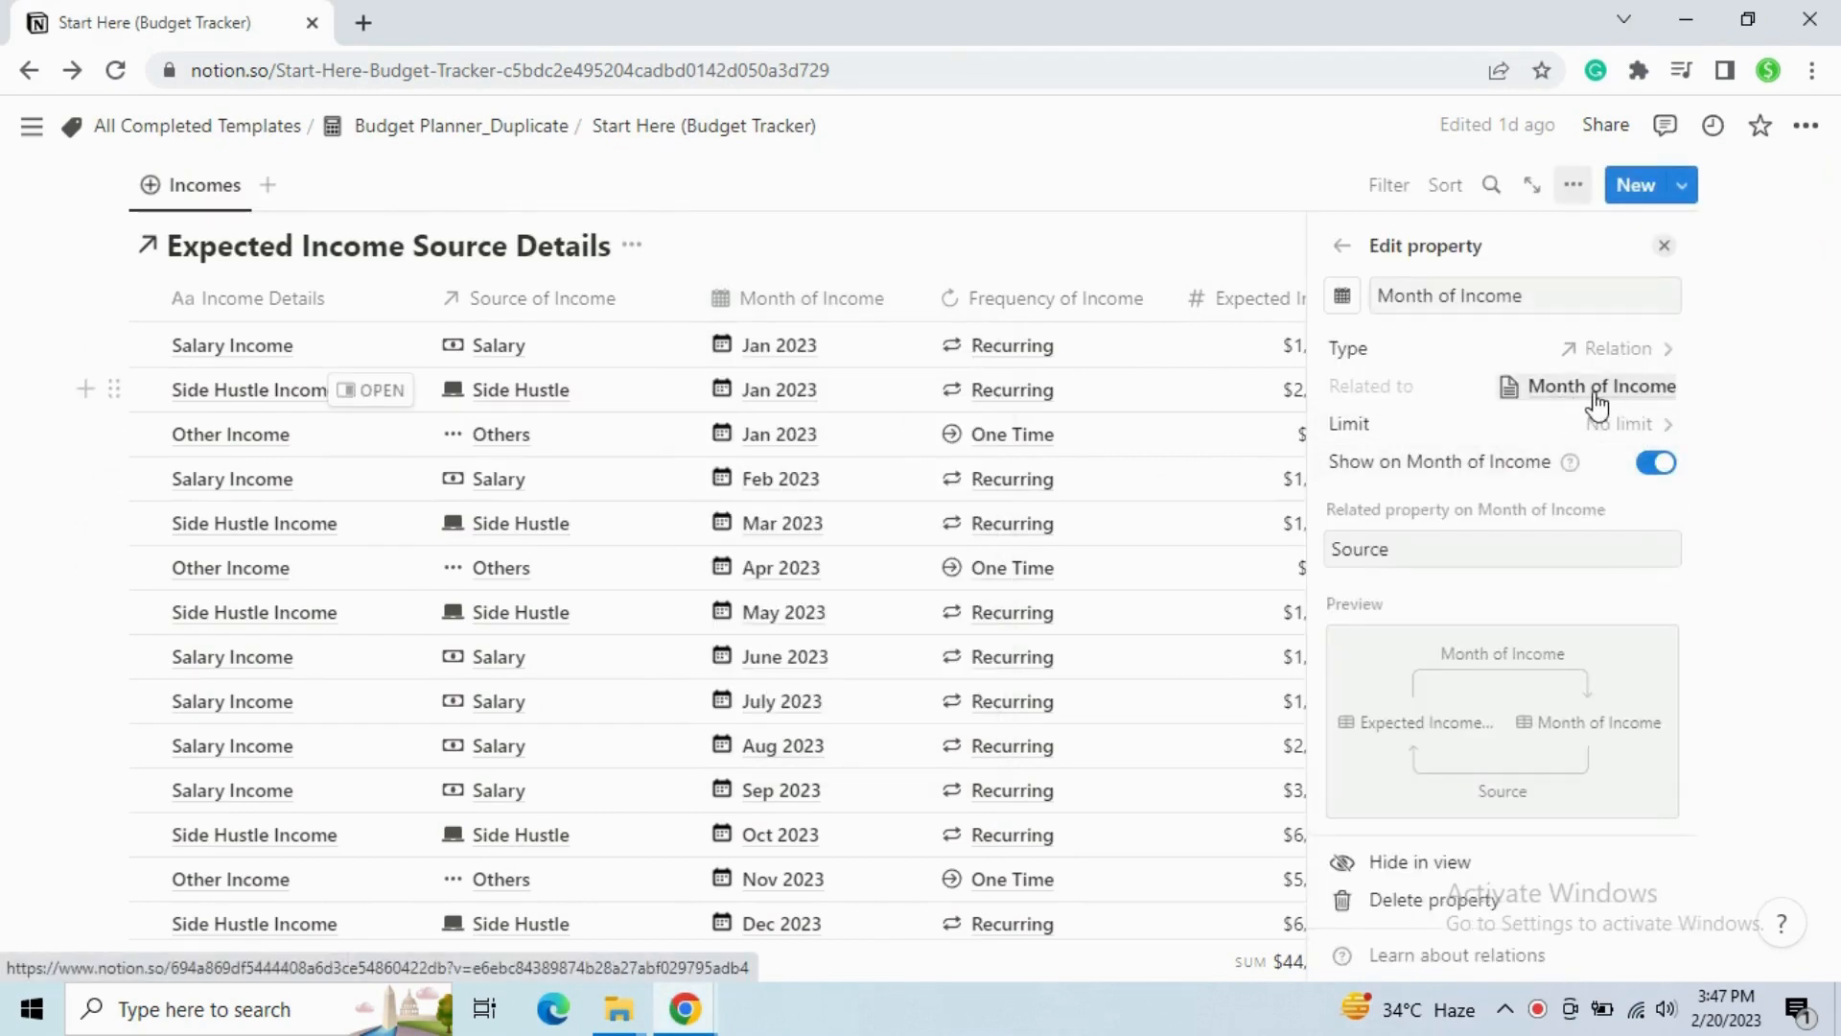
left_click(1586, 393)
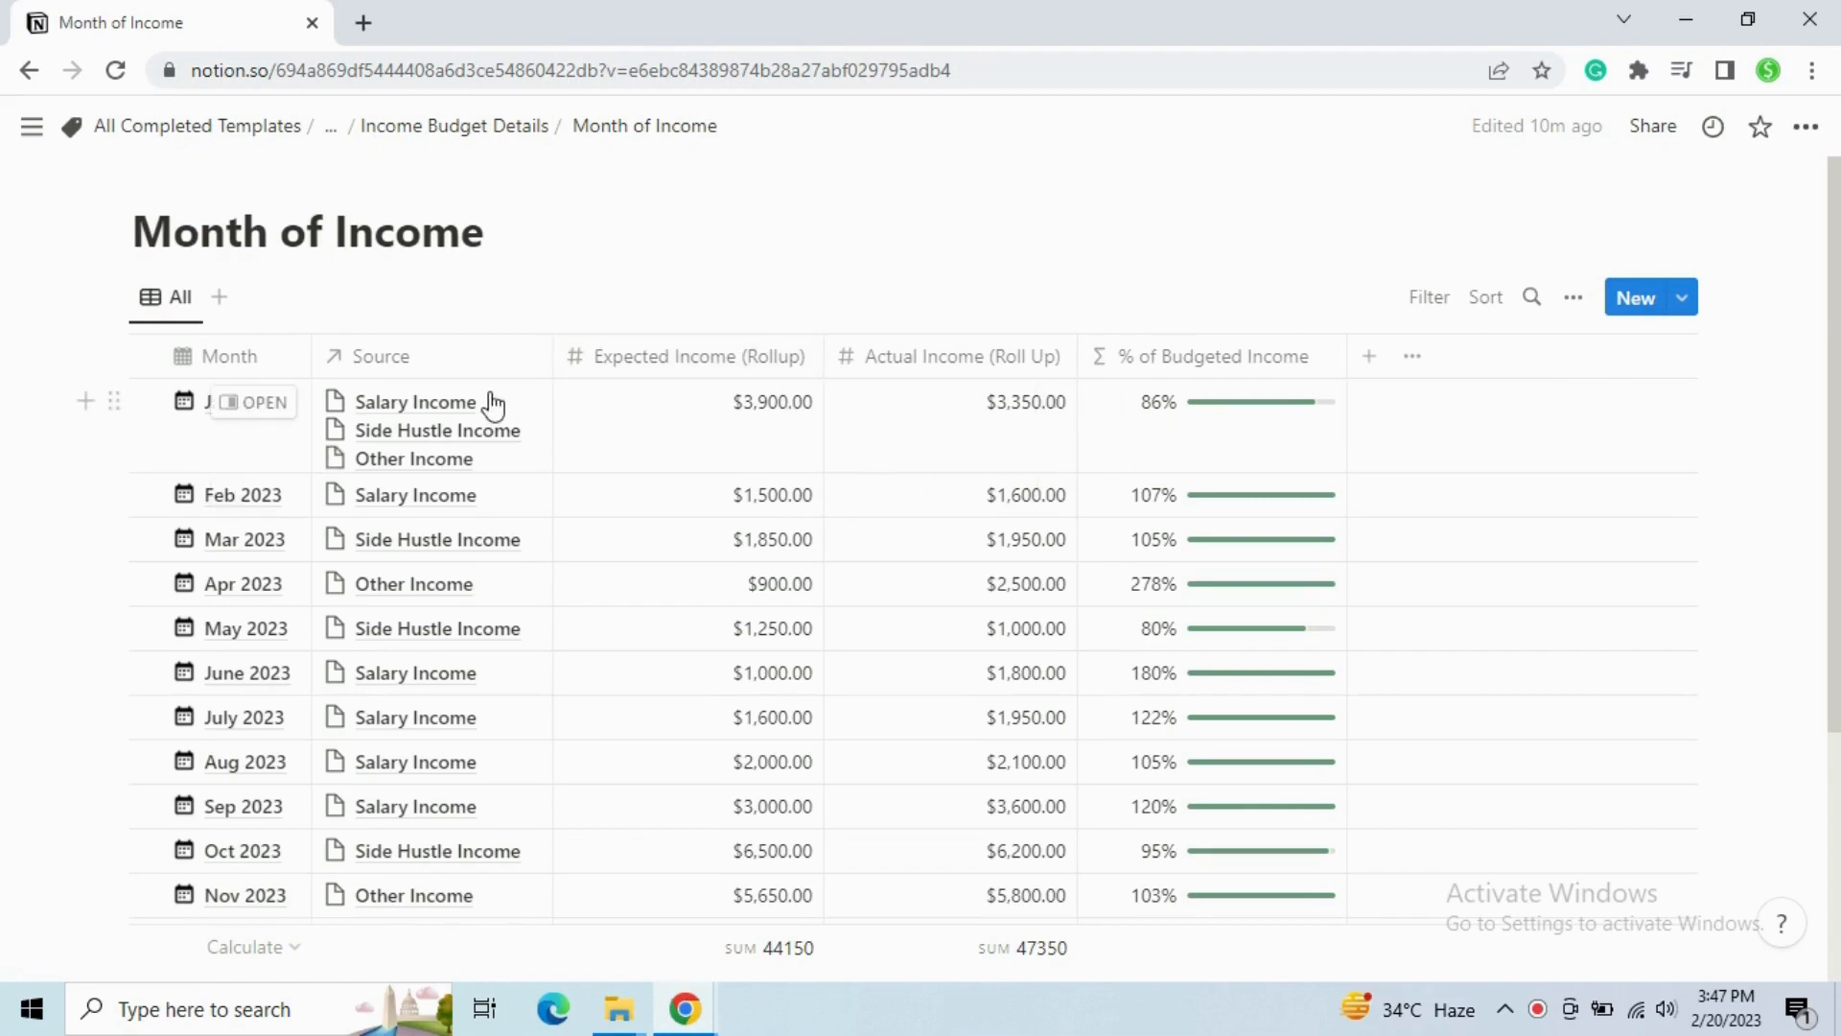
Inspect which database the Source property relates to in the Month of Income table.
left_click(437, 376)
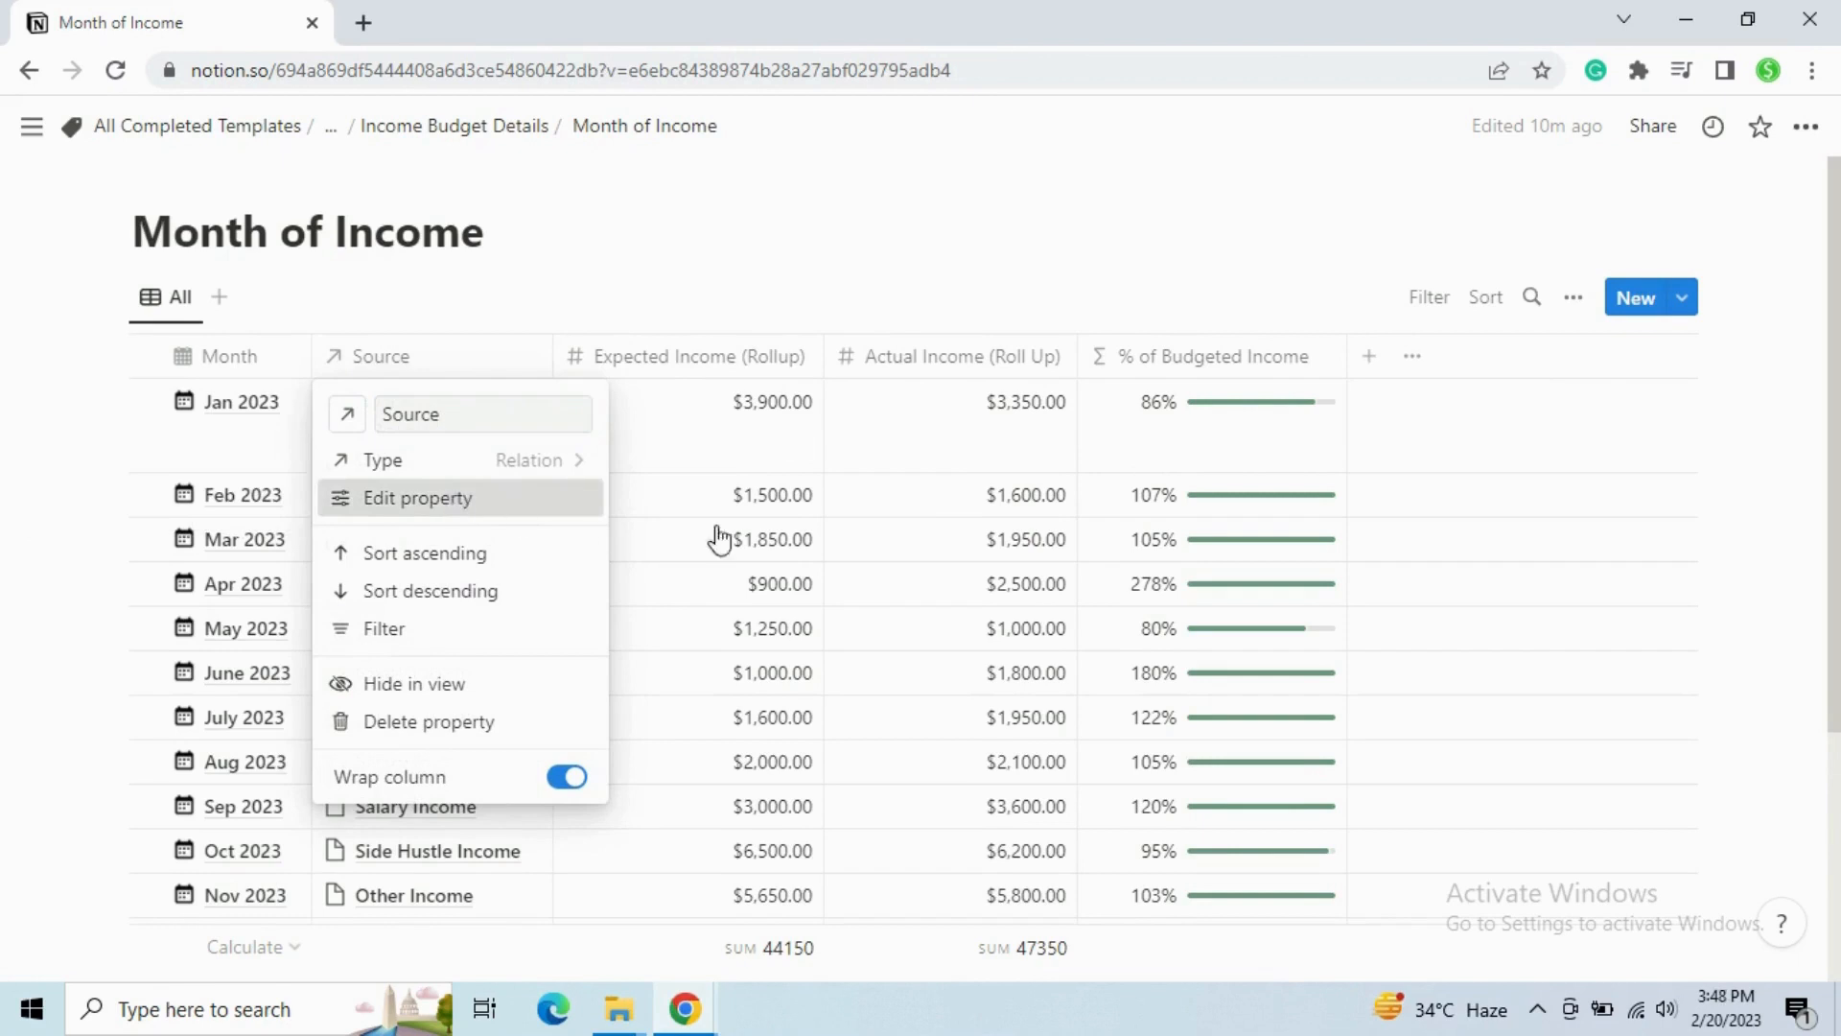
left_click(417, 497)
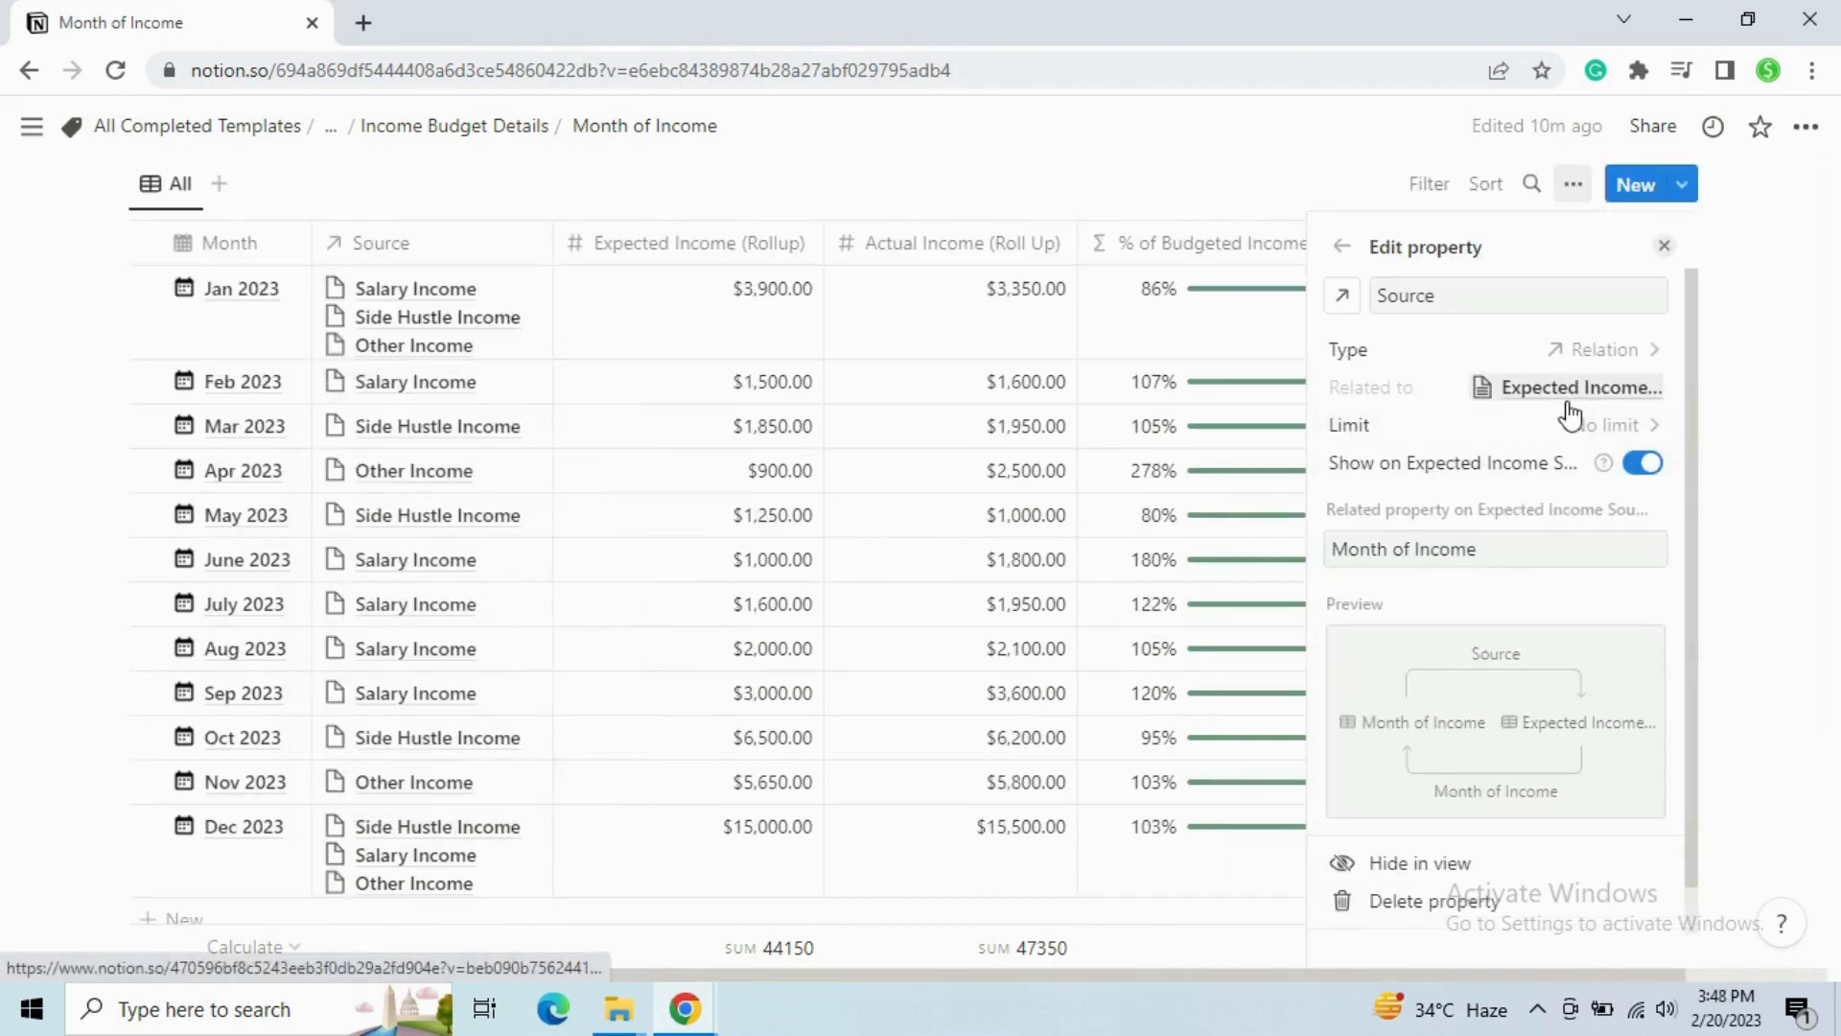
left_click(1663, 246)
Inspect the rollup settings of Expected Income (Rollup) and Actual Income (Roll Up) in the Month of Income table.
left_click(635, 249)
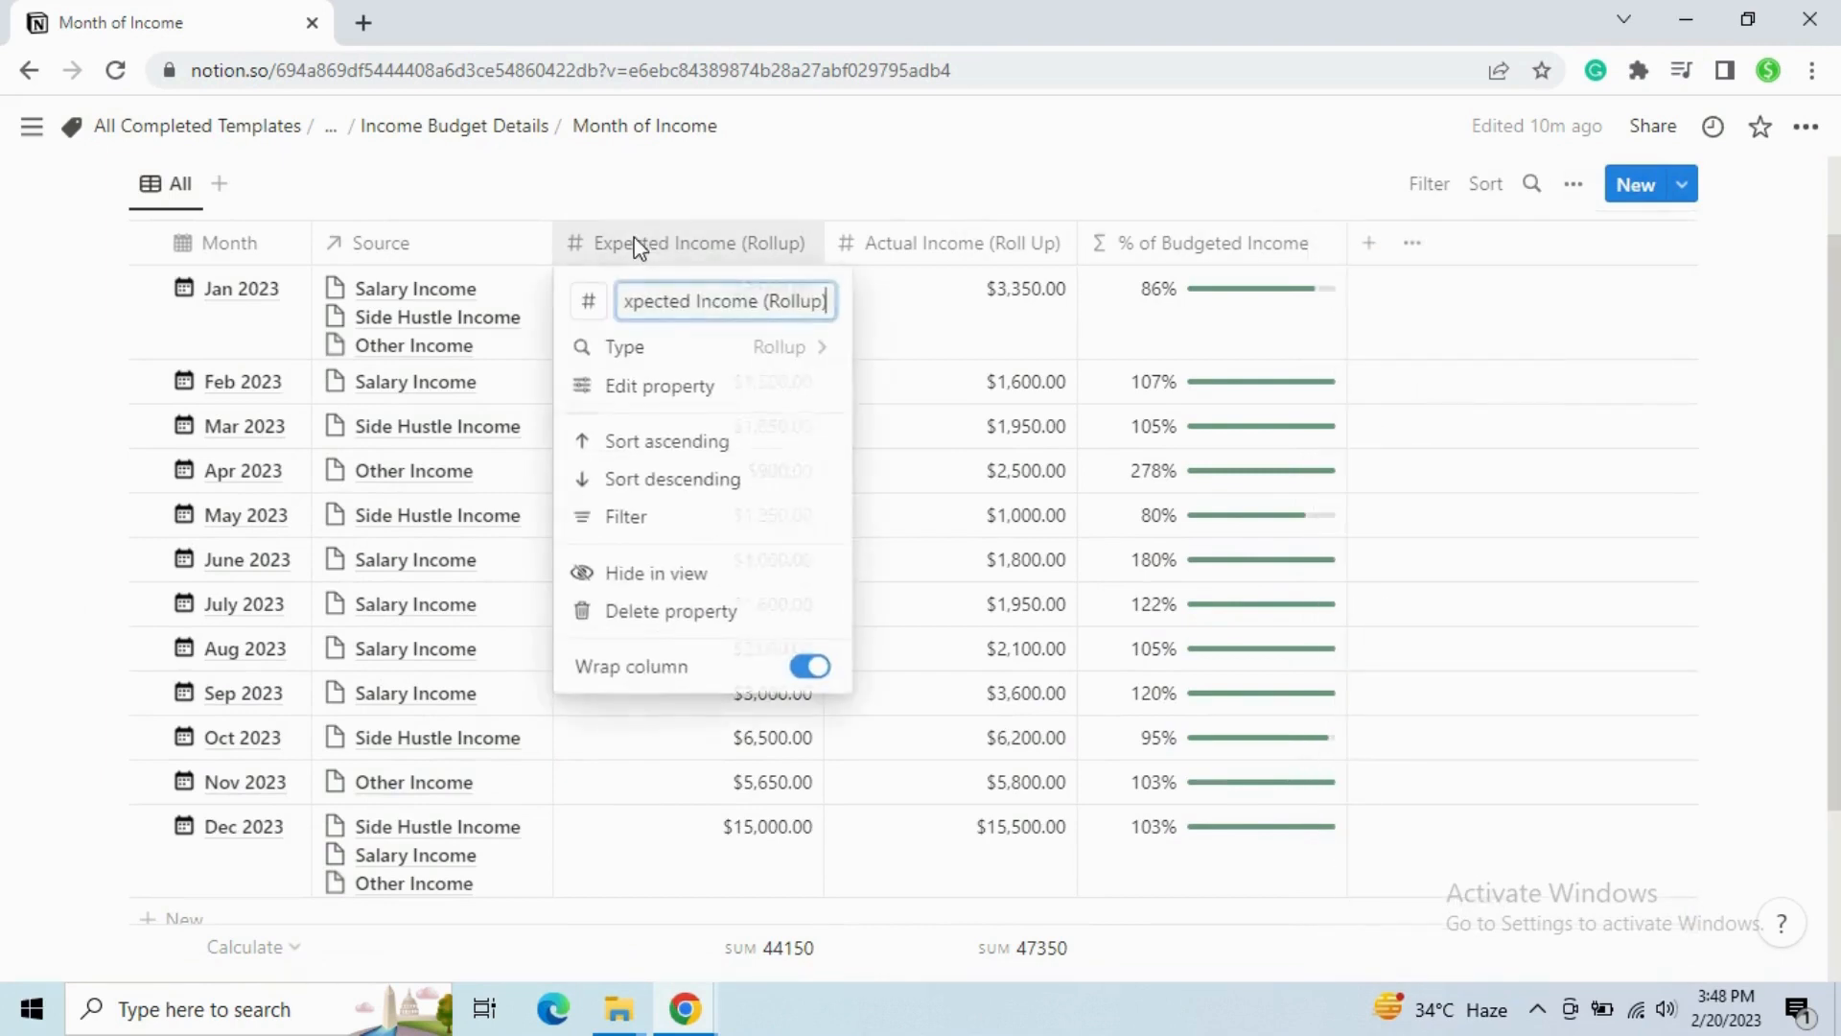
left_click(702, 400)
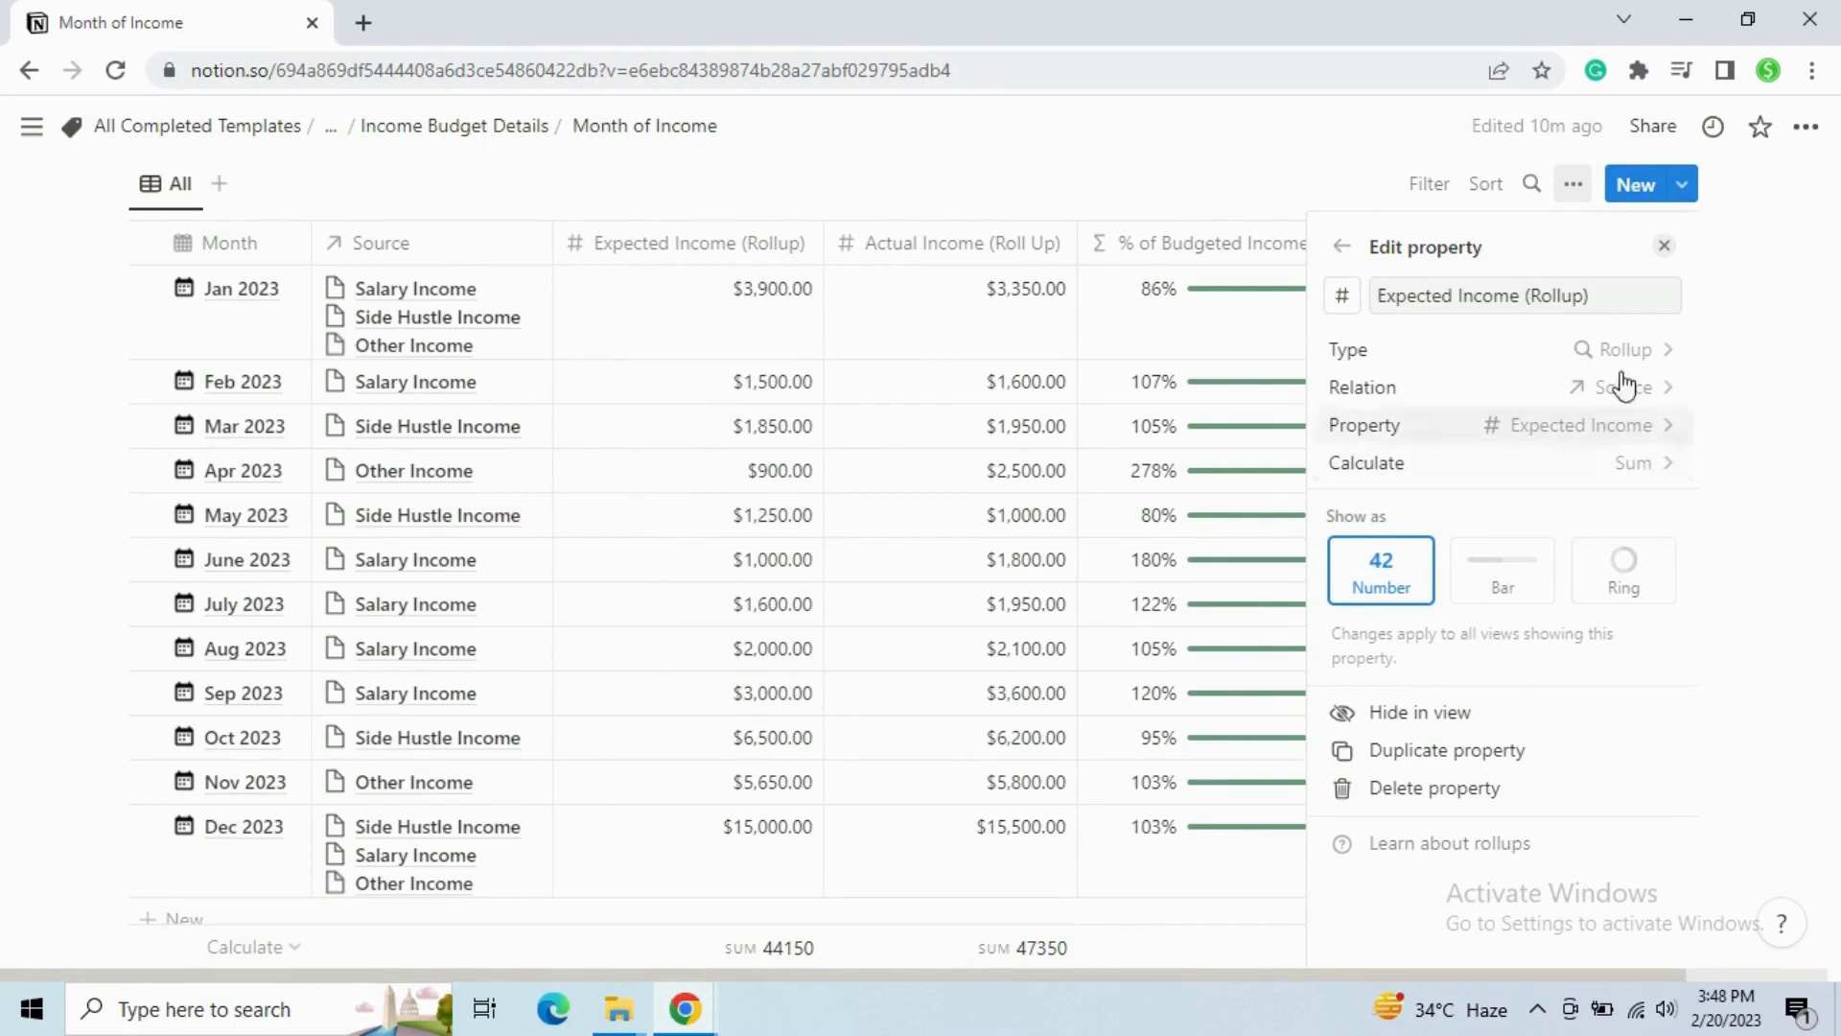
left_click(1664, 247)
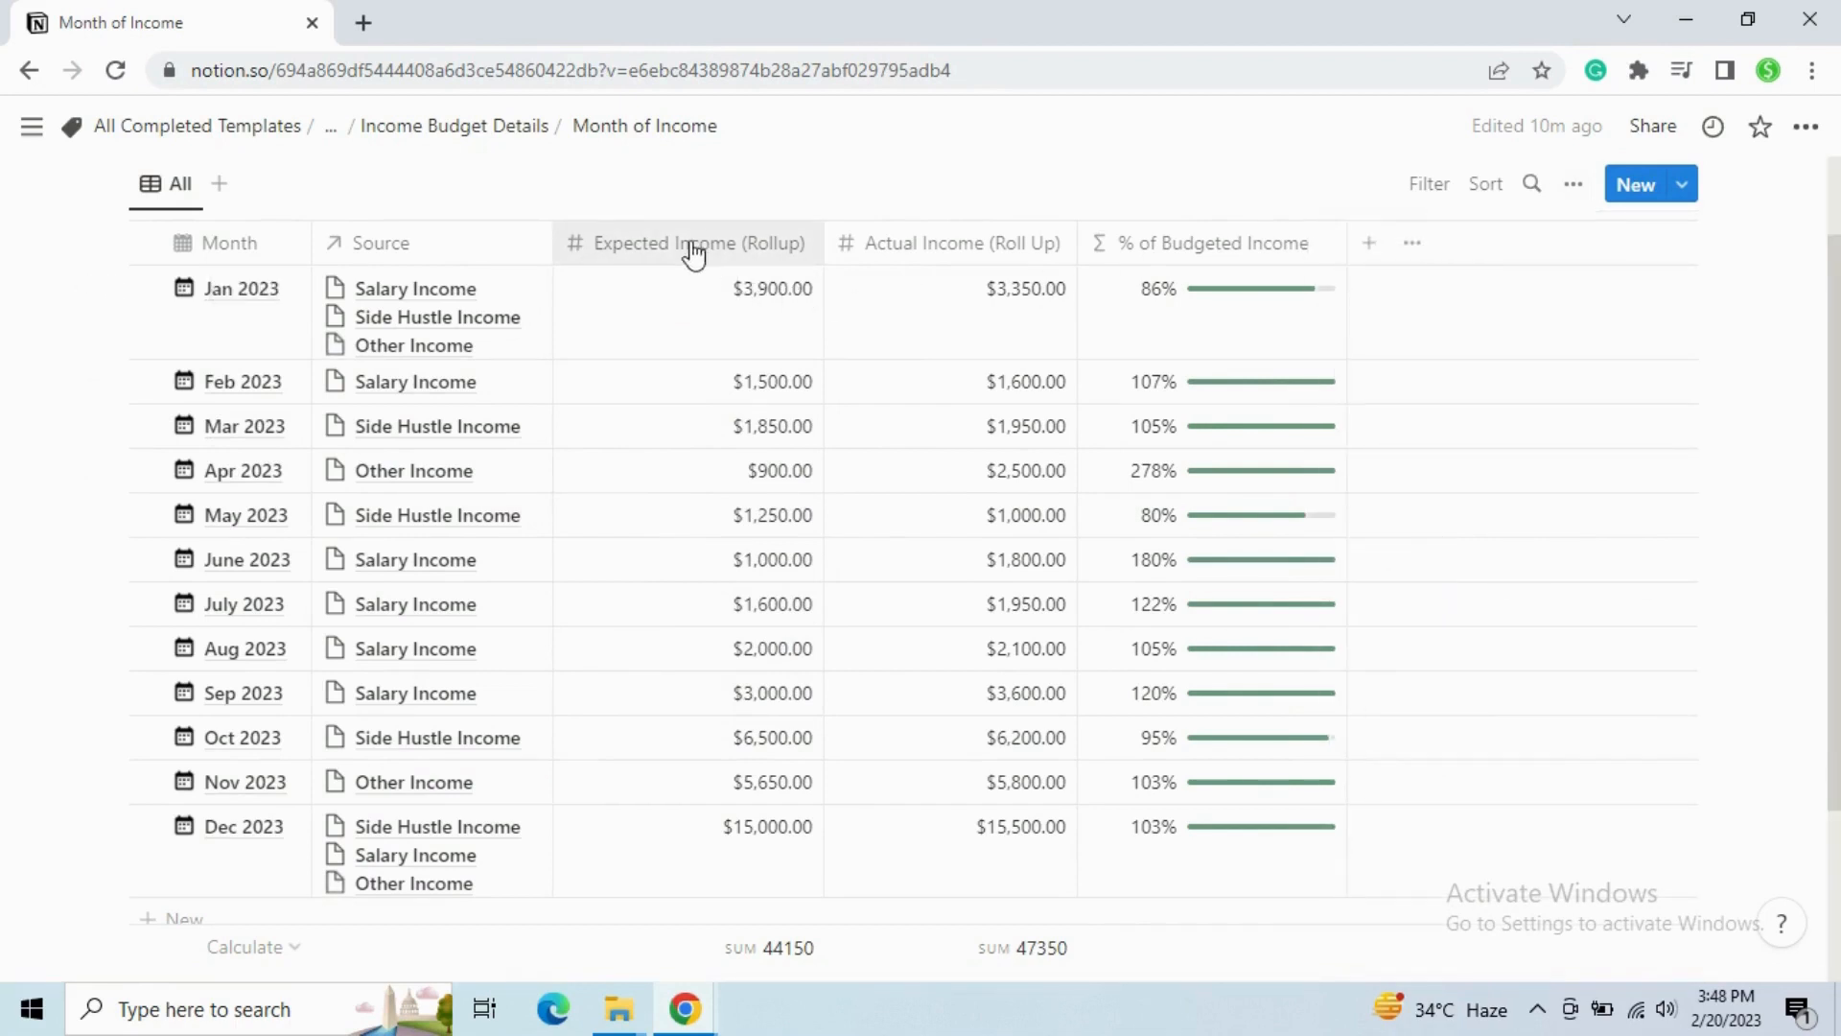
left_click(932, 251)
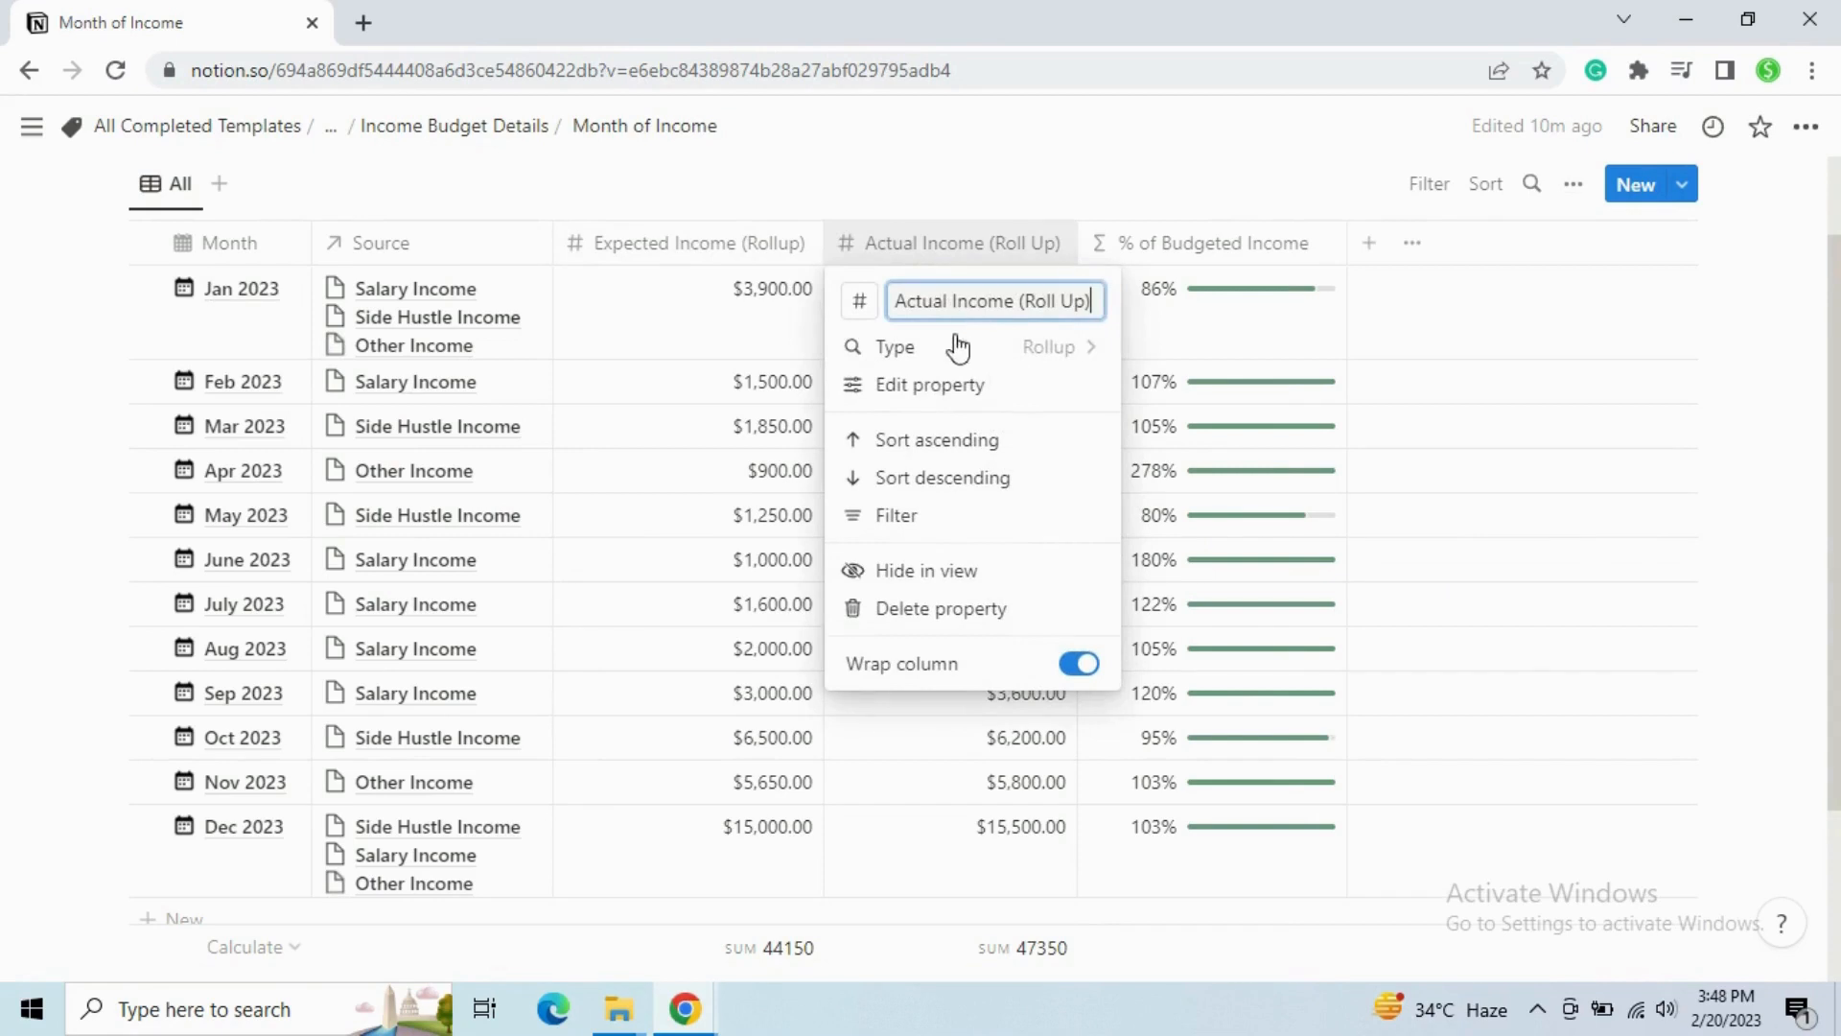
left_click(922, 395)
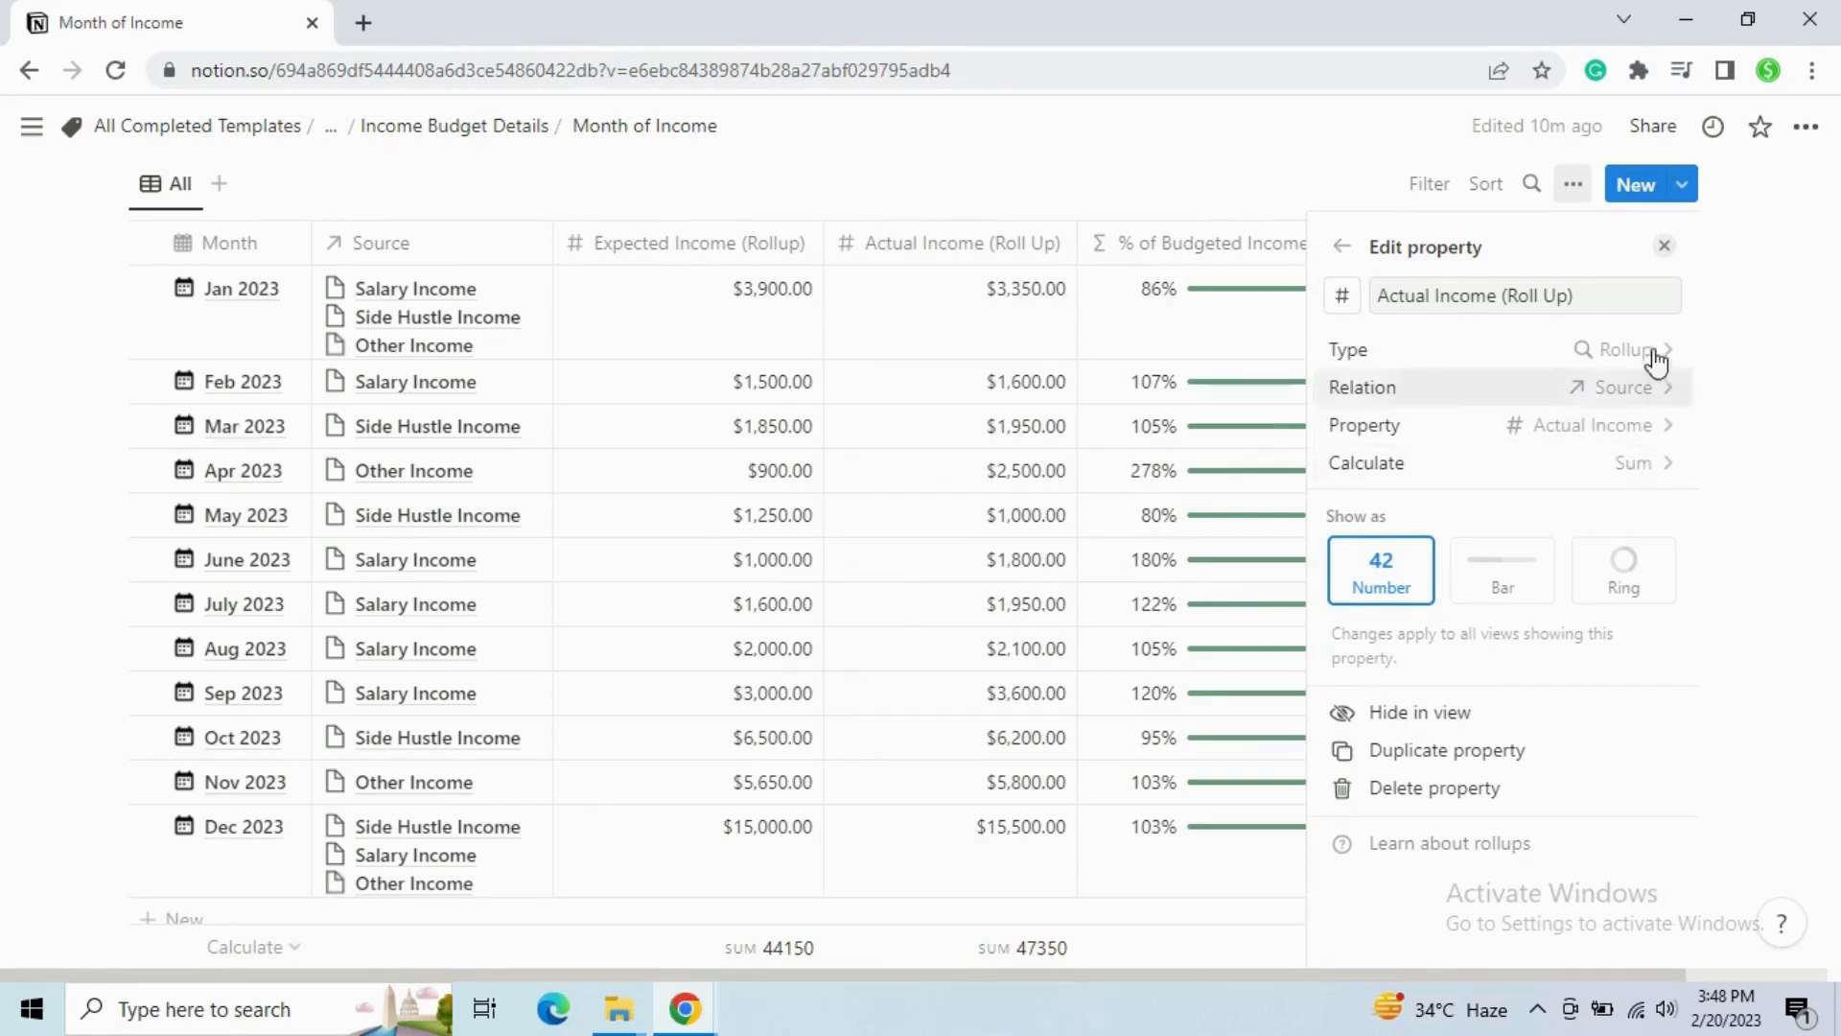
left_click(1664, 245)
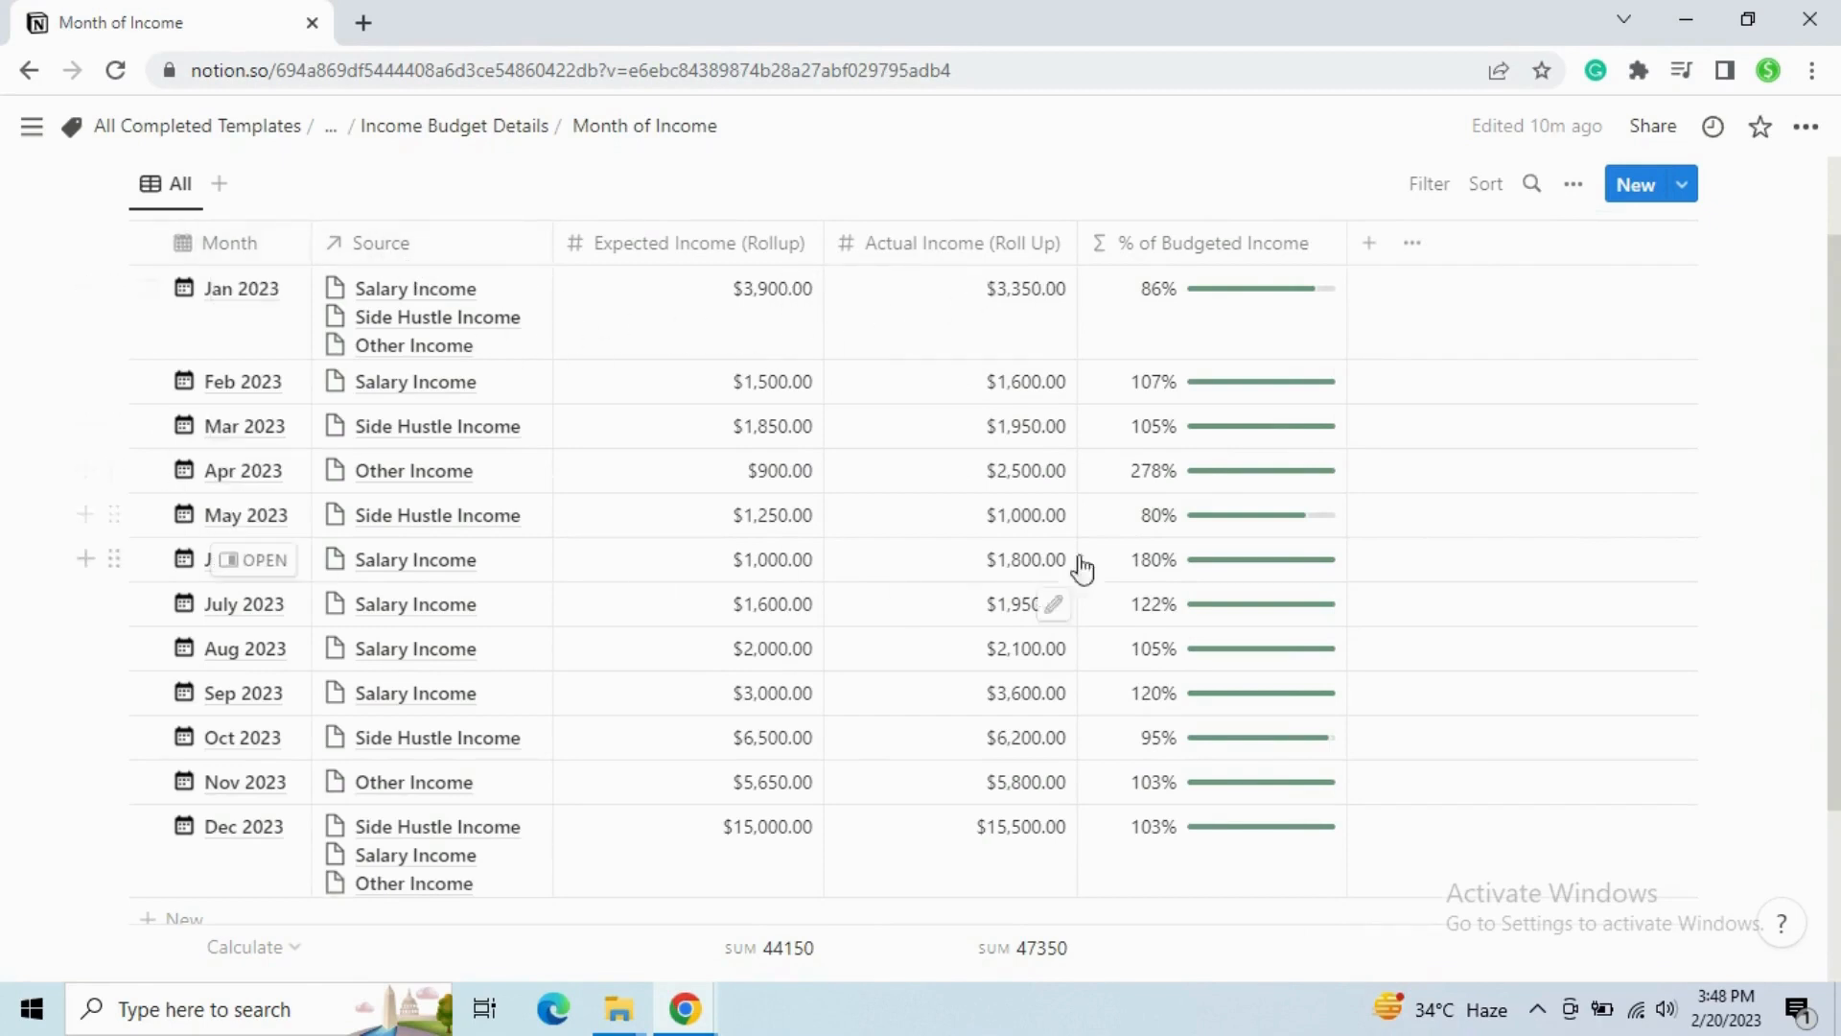
Examine the formula of the % of Budgeted Income property and check its available number formats.
left_click(1251, 251)
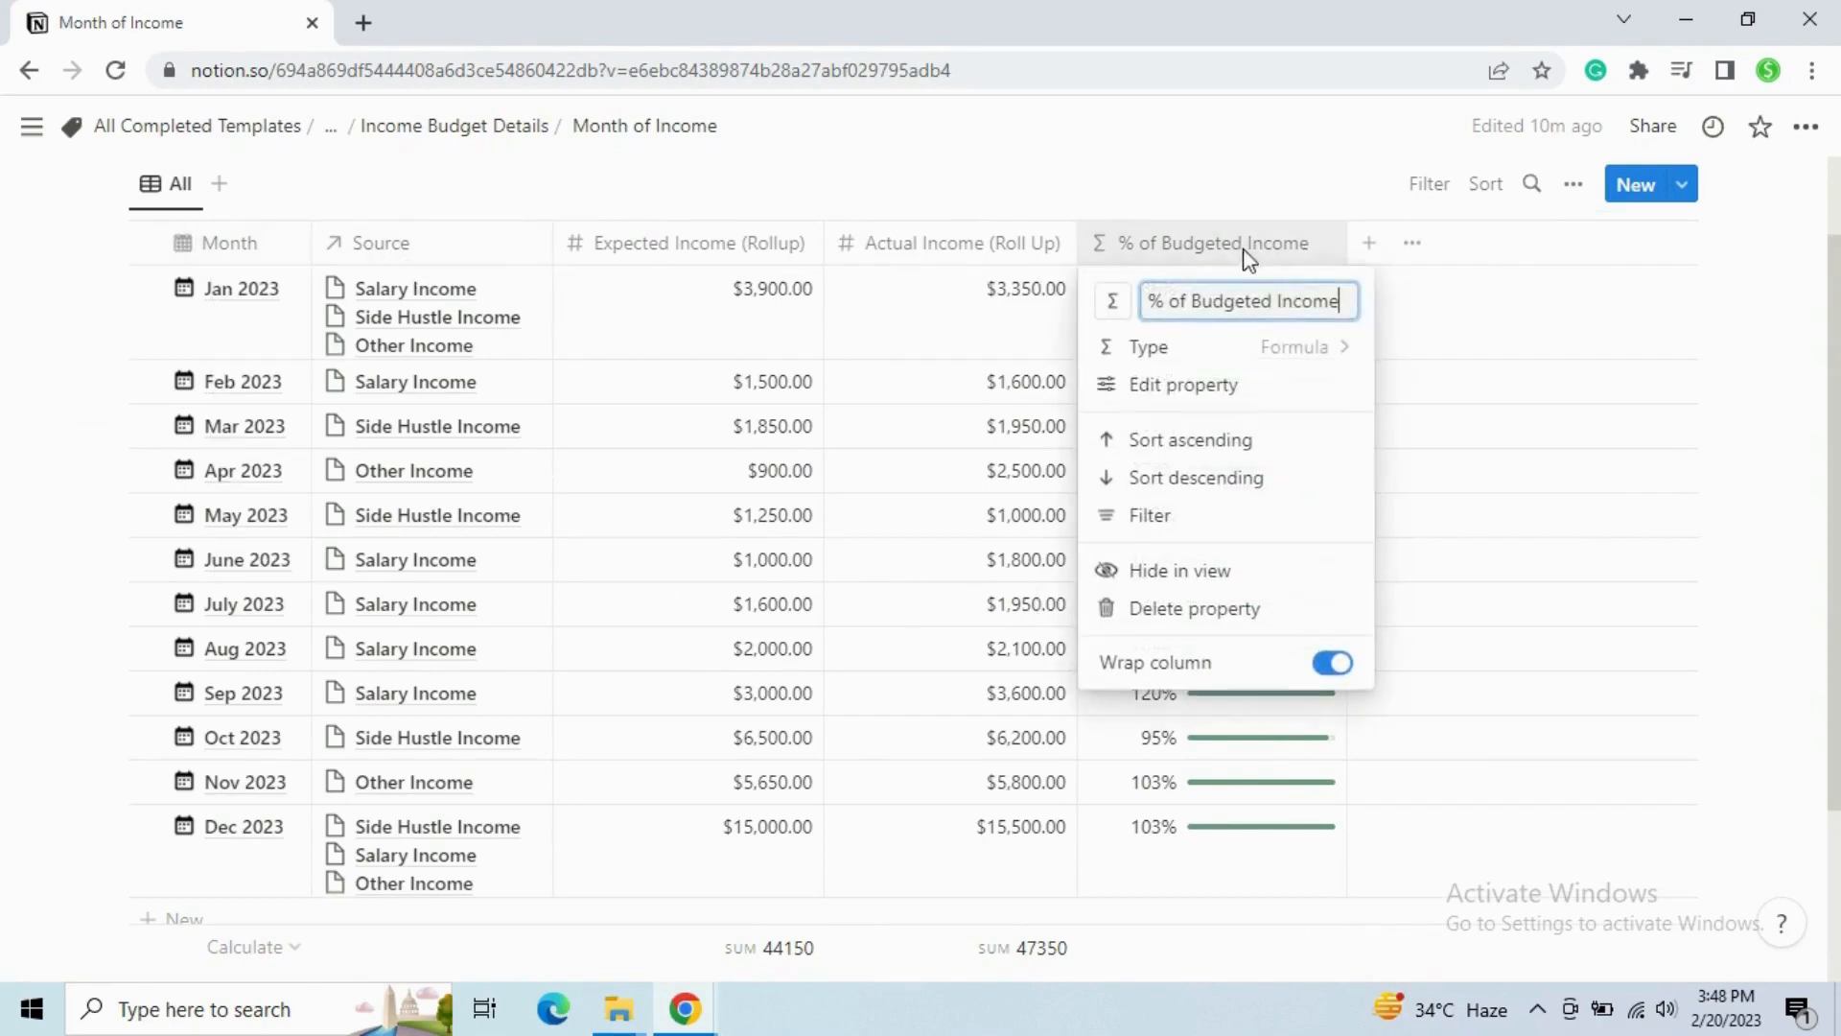
left_click(1234, 389)
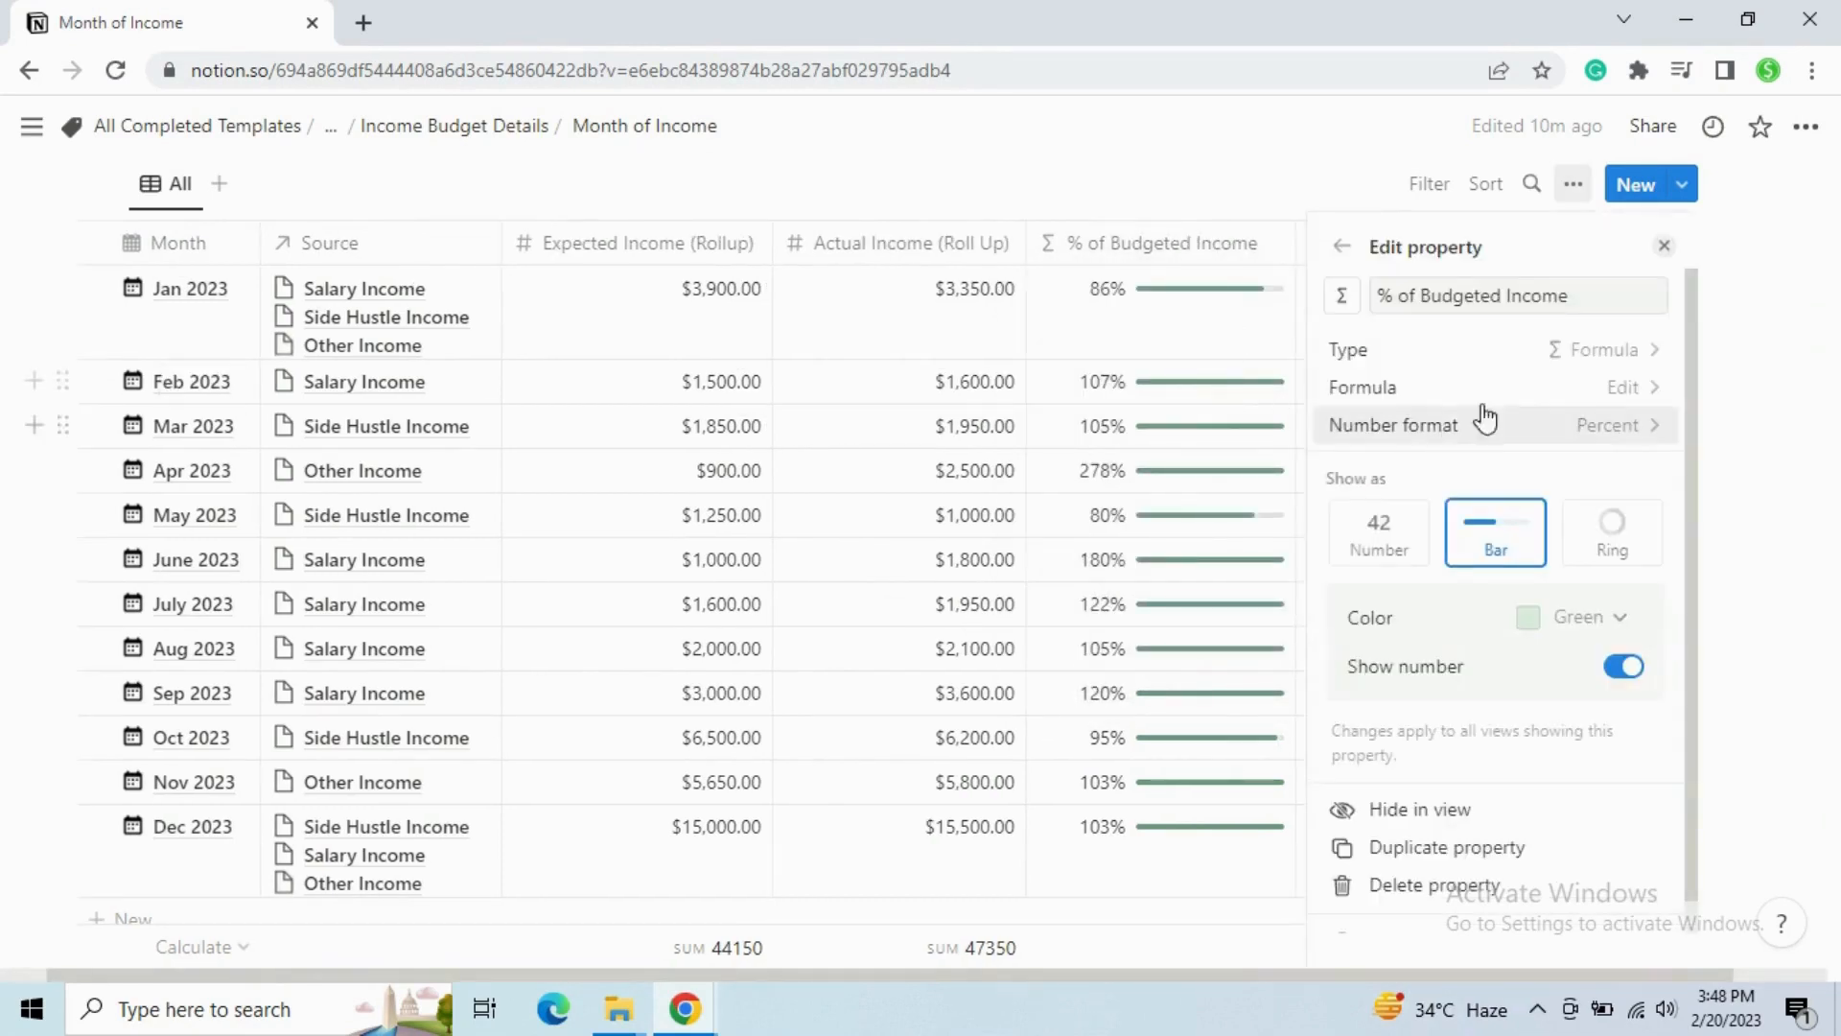
left_click(1497, 402)
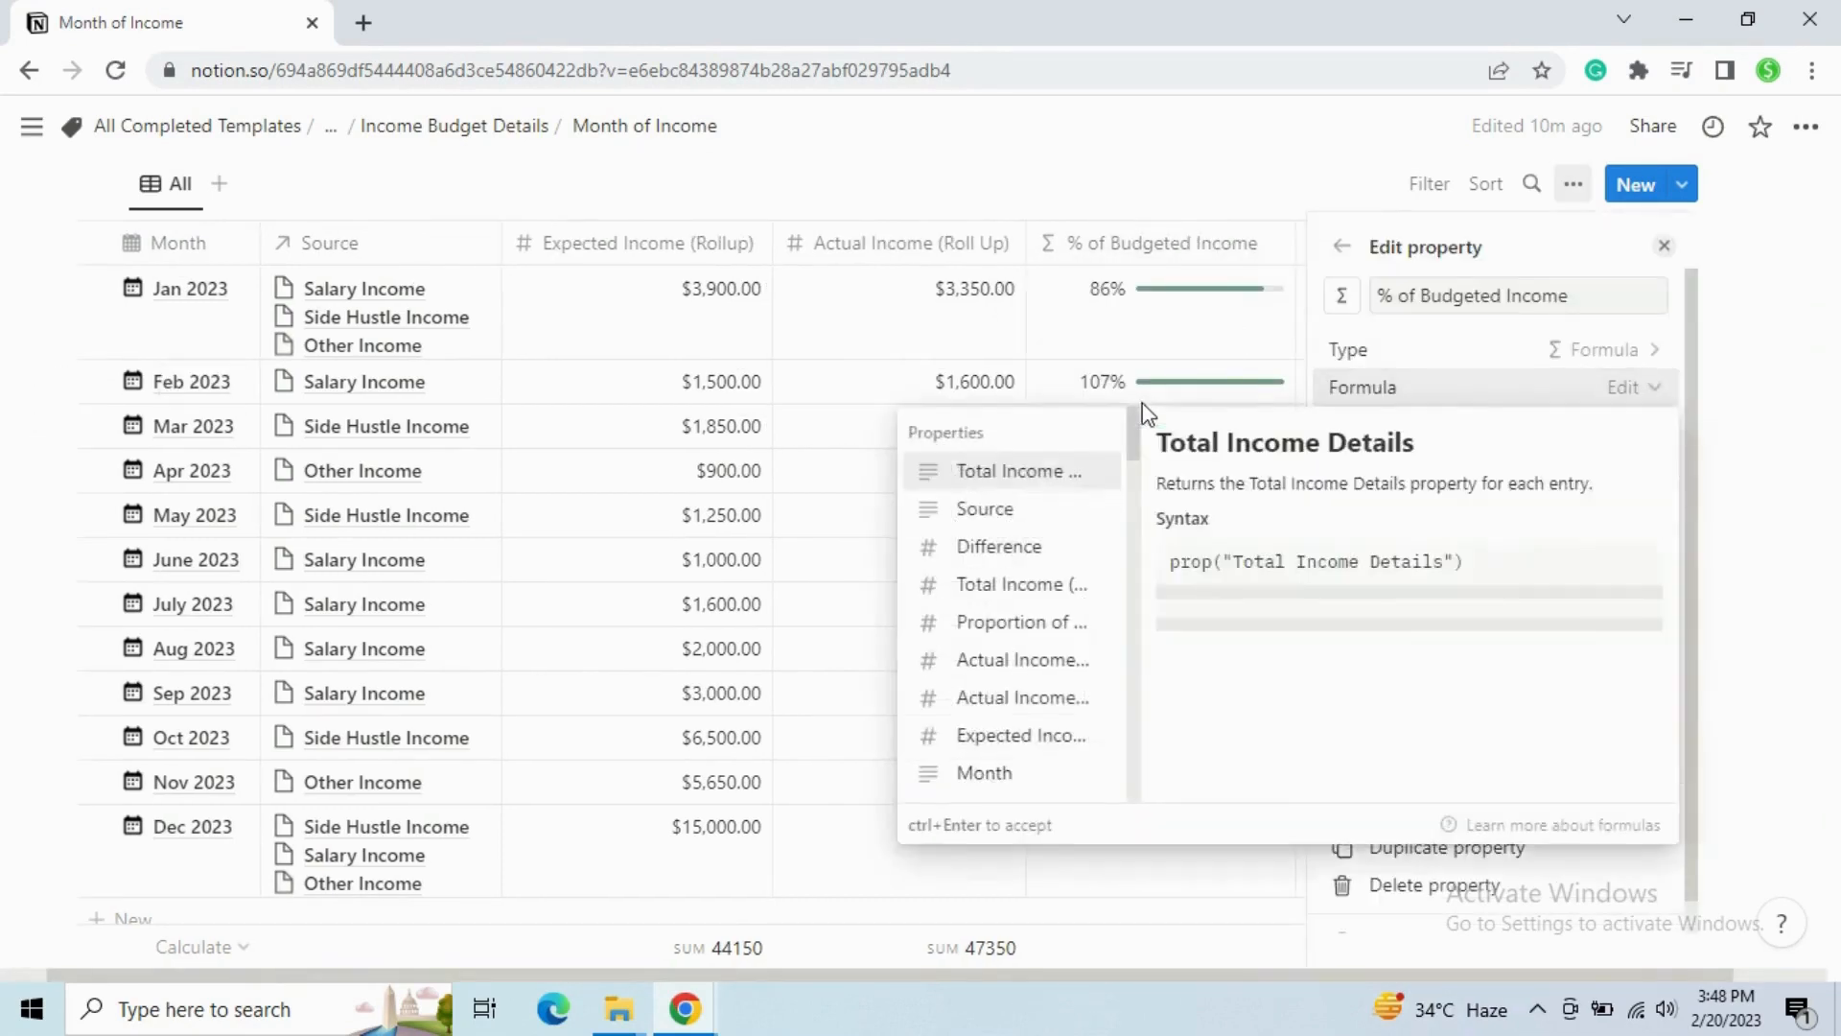
left_click_drag(1046, 427, 1263, 422)
left_click_drag(1385, 427, 1016, 458)
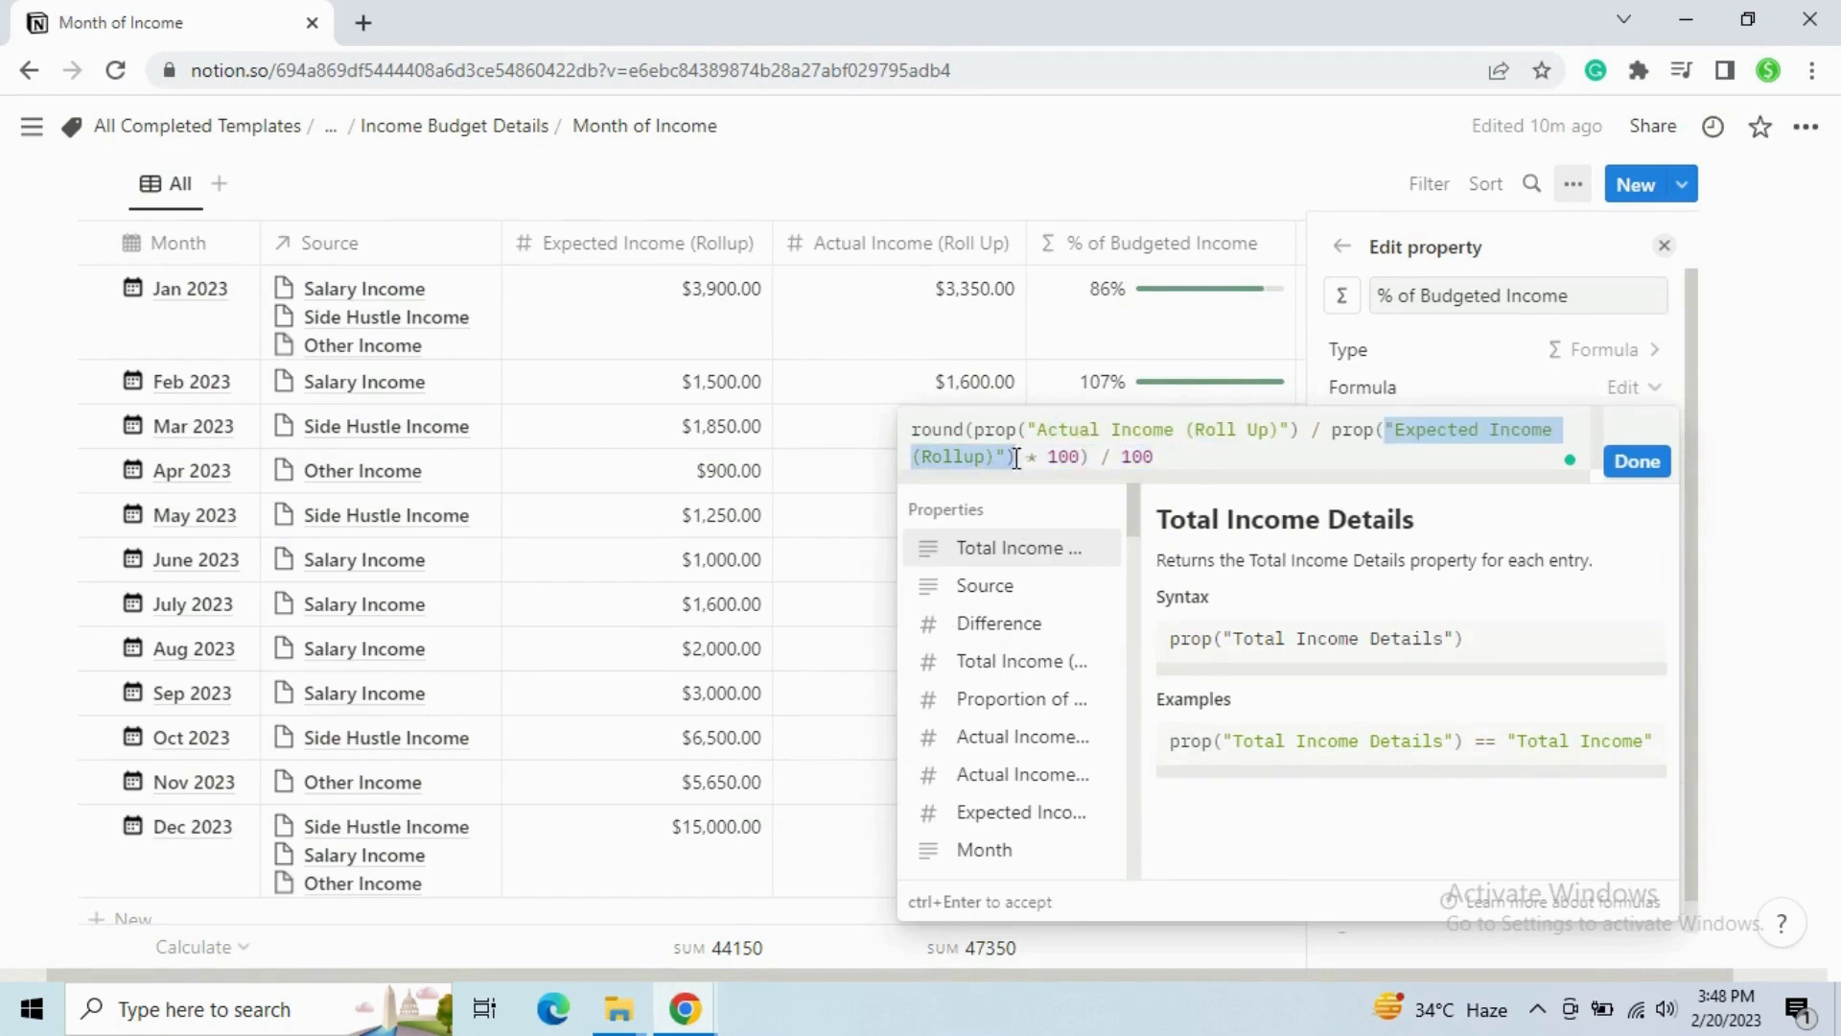
left_click(1637, 460)
left_click(1586, 433)
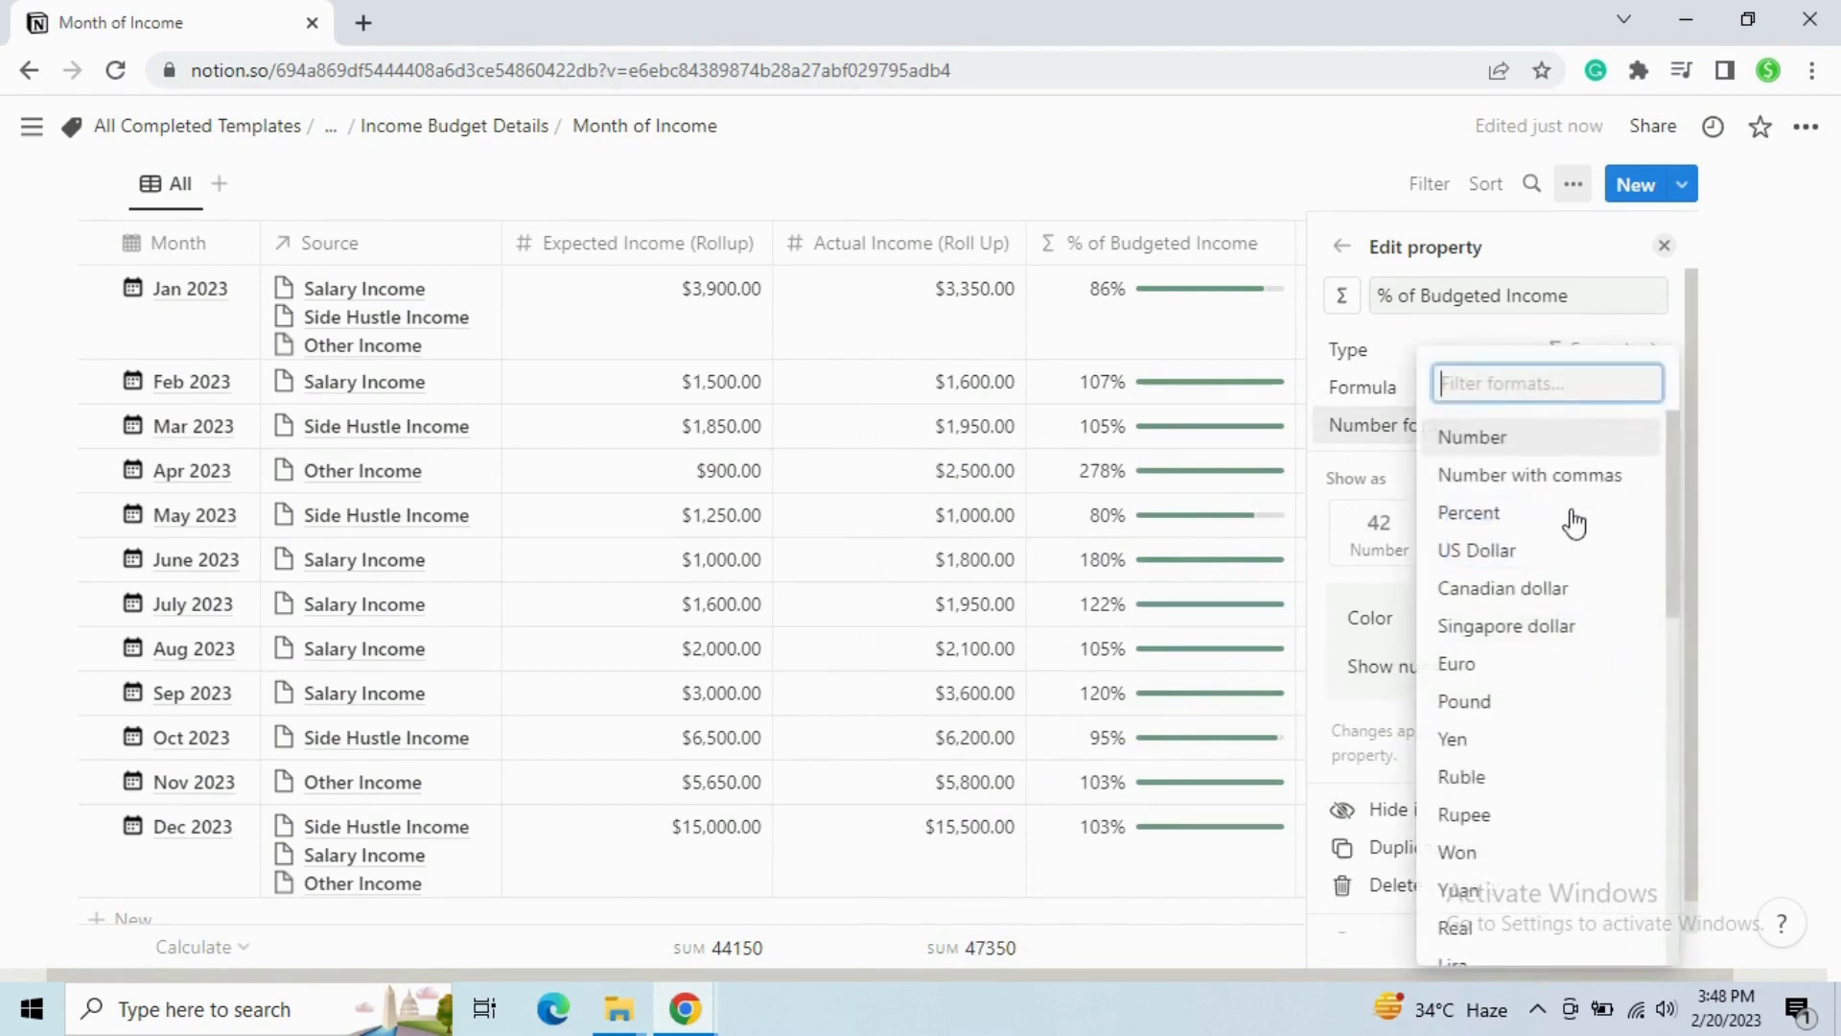
left_click(1663, 264)
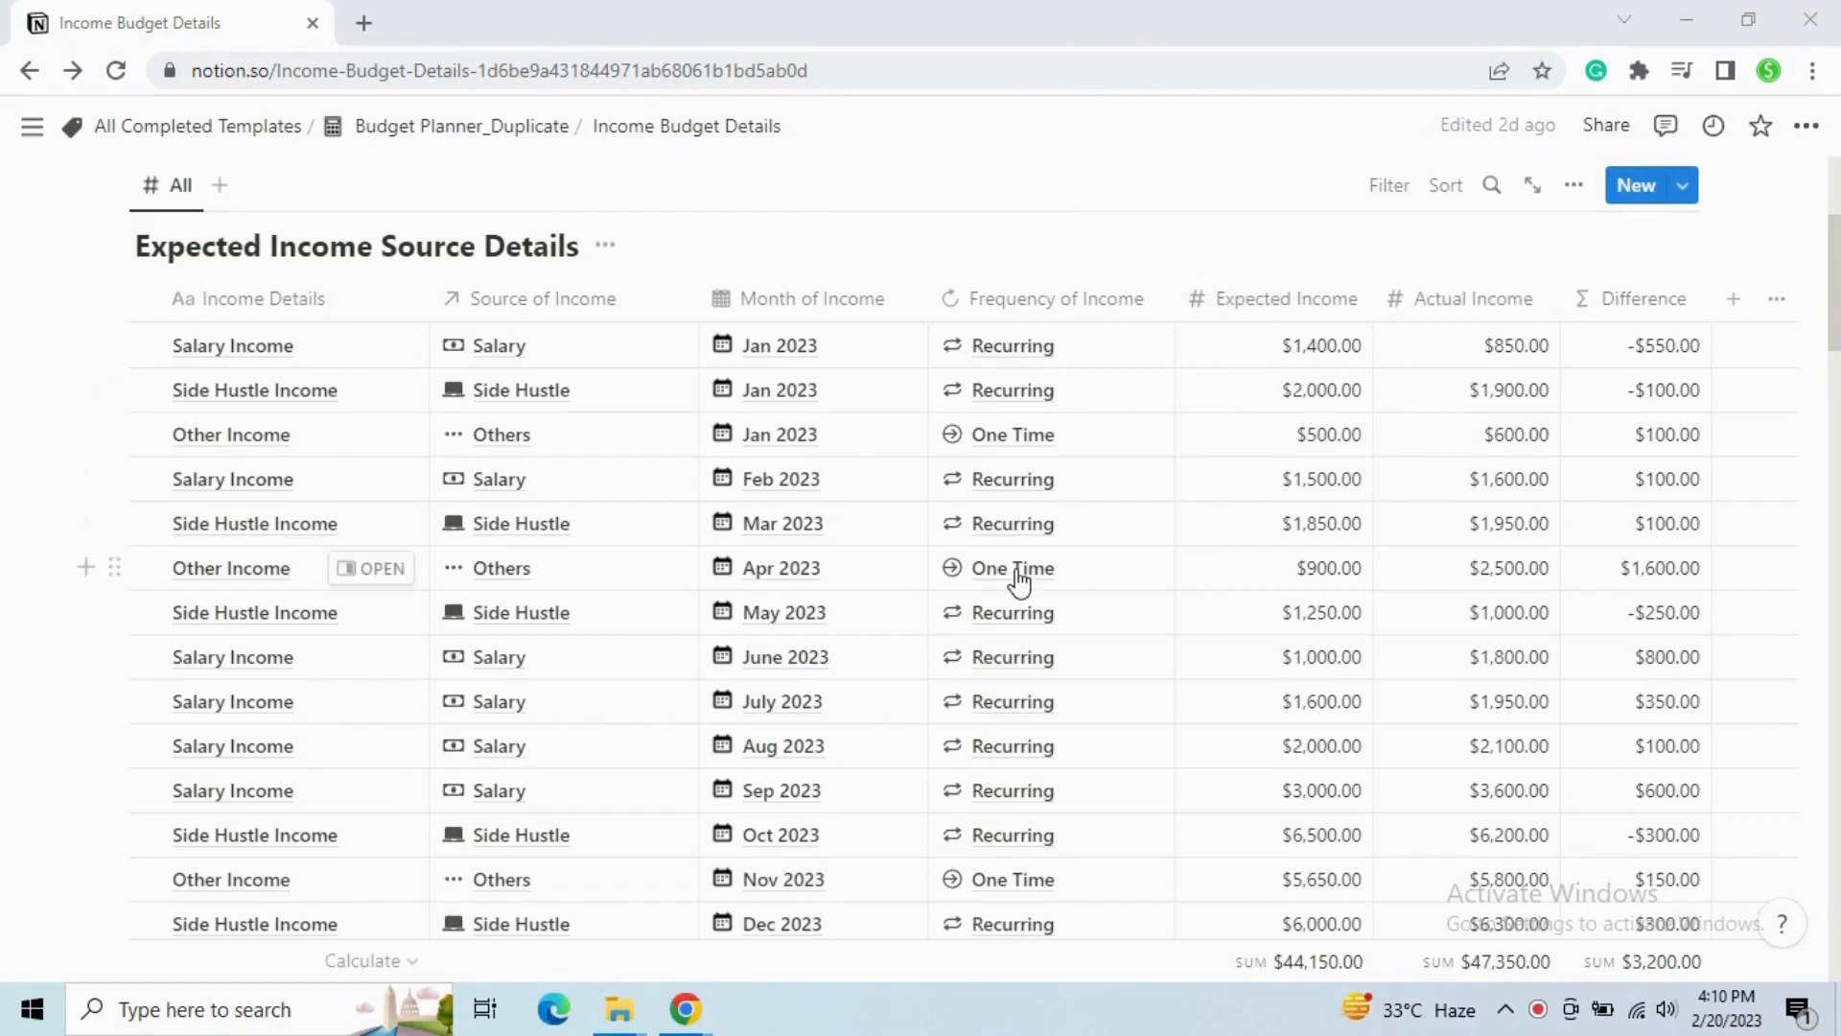
Inspect the relation settings of Frequency of Income in Expected Income Source Details and open its related database.
left_click(1006, 307)
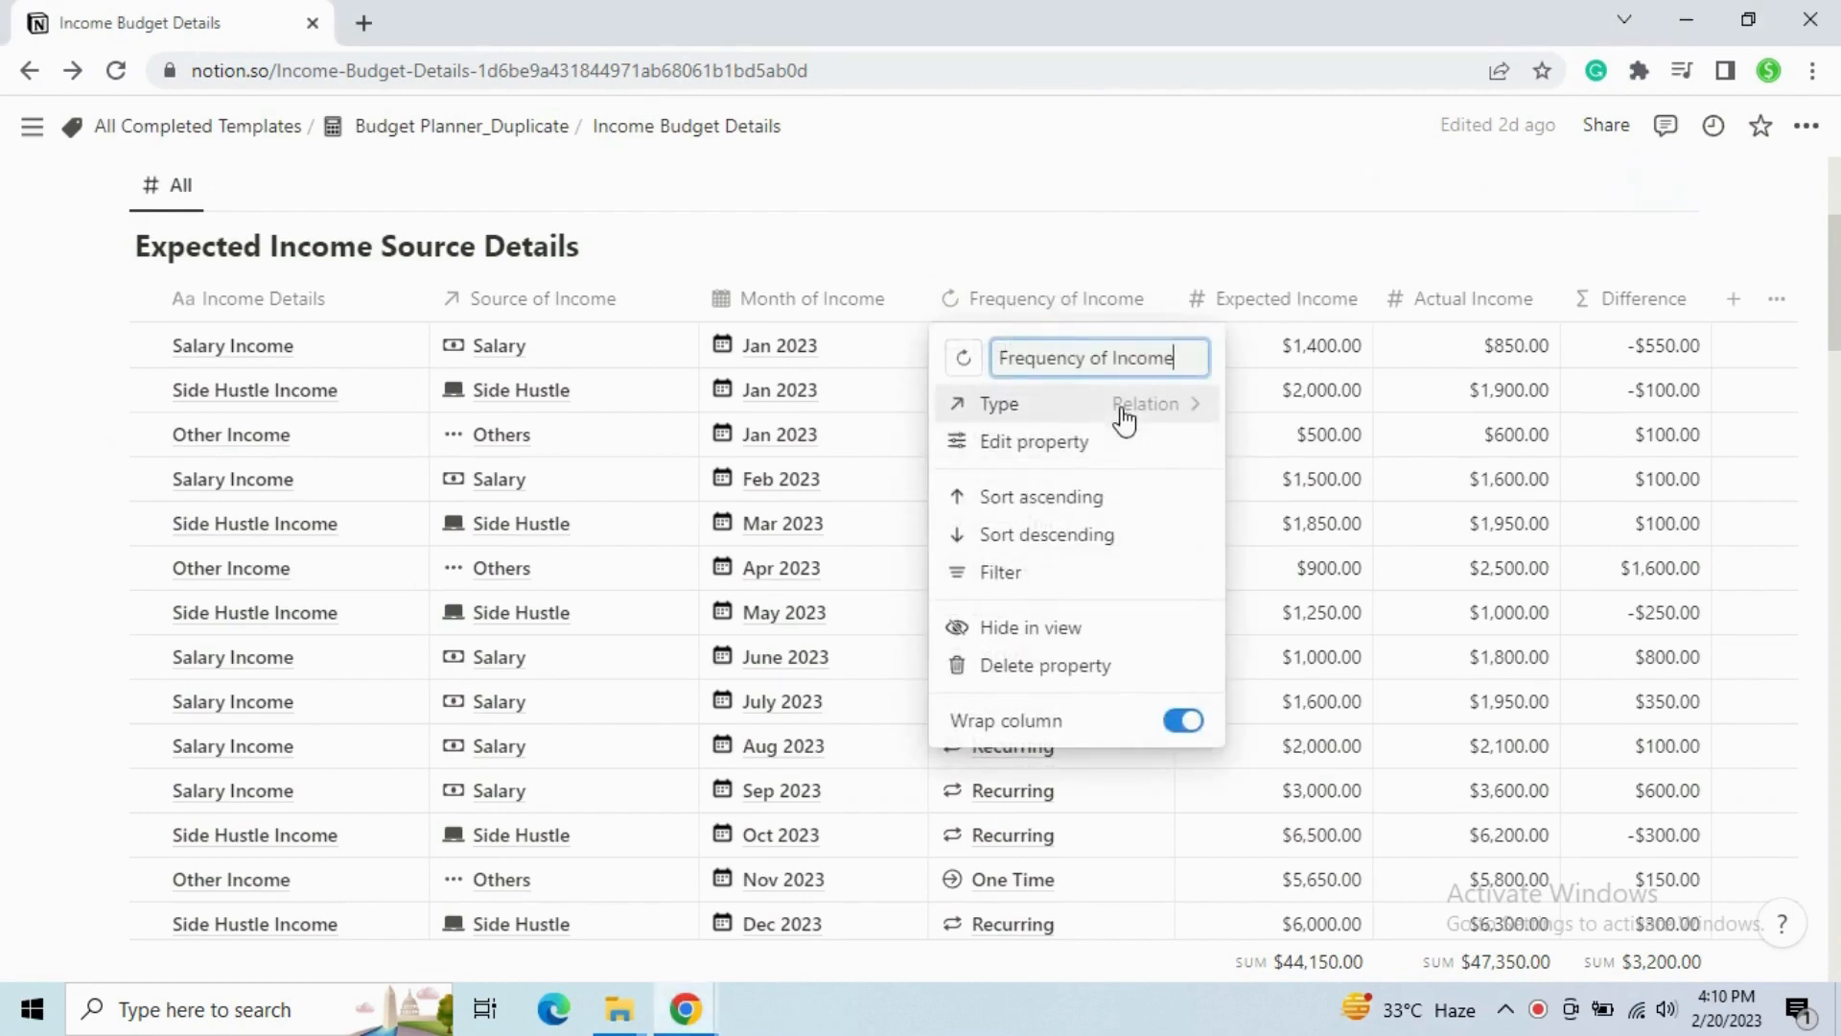
left_click(1089, 443)
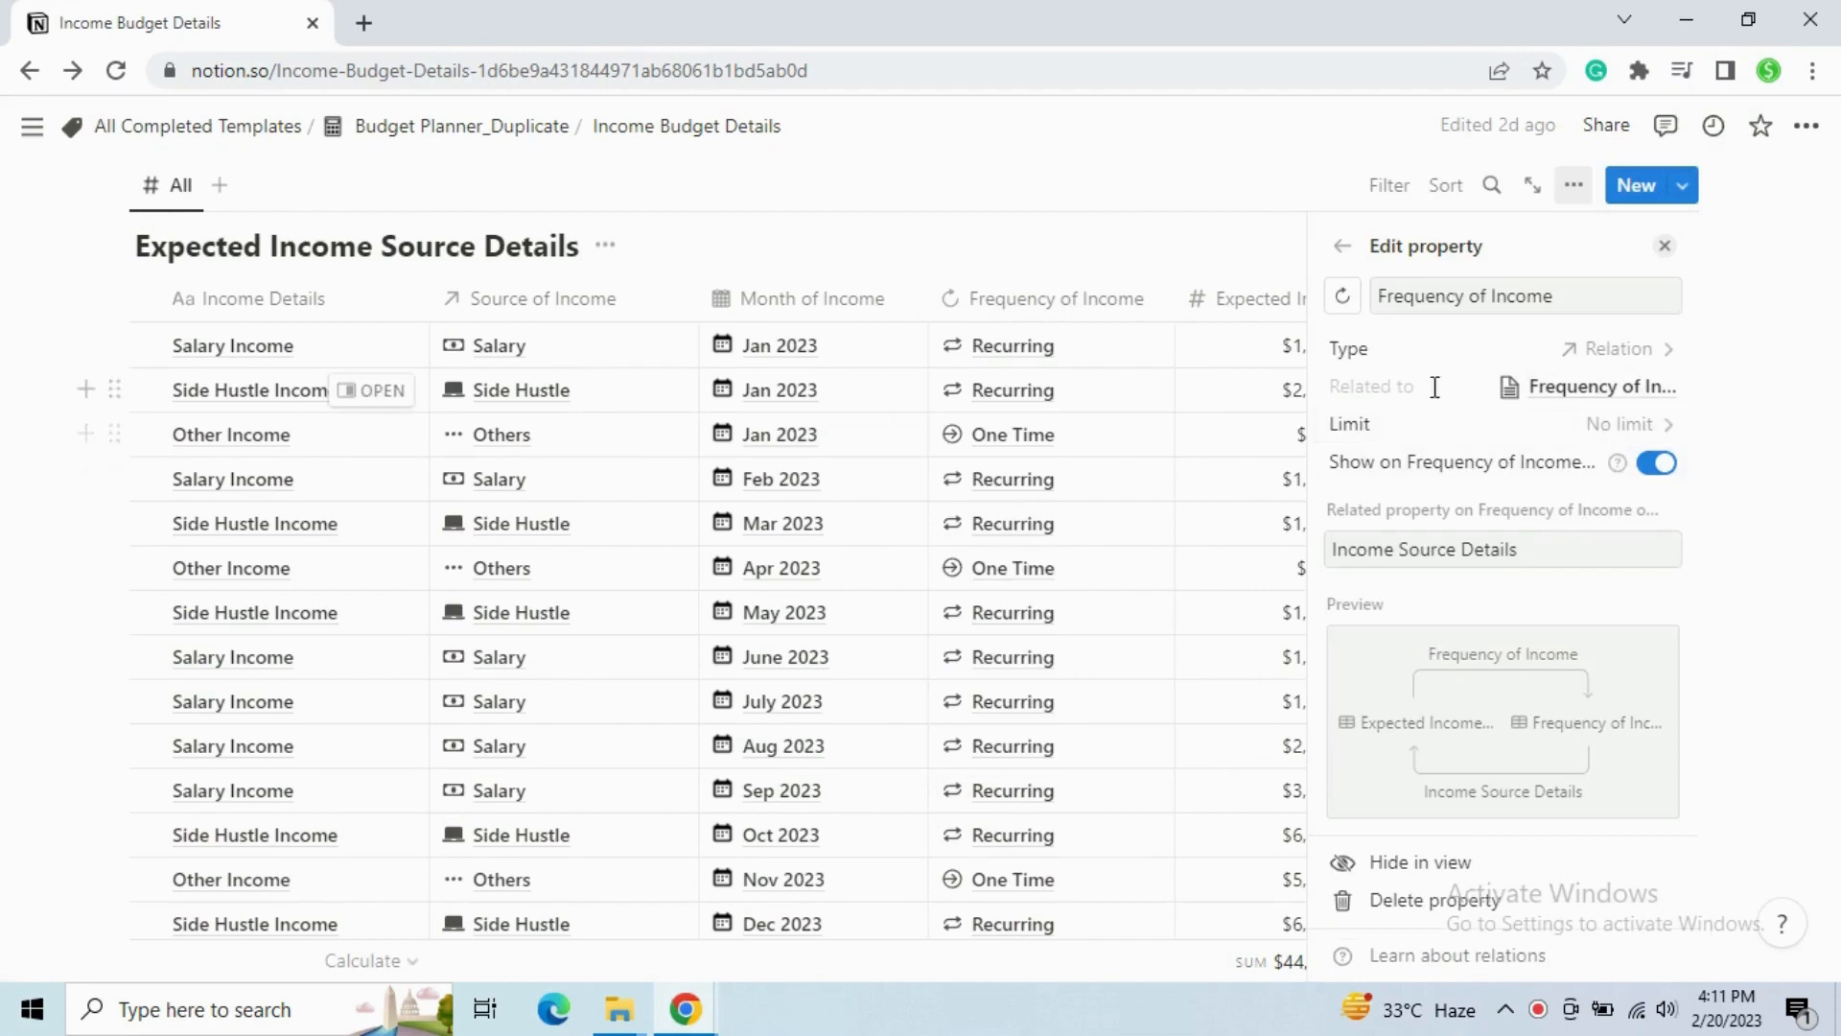
left_click(1597, 397)
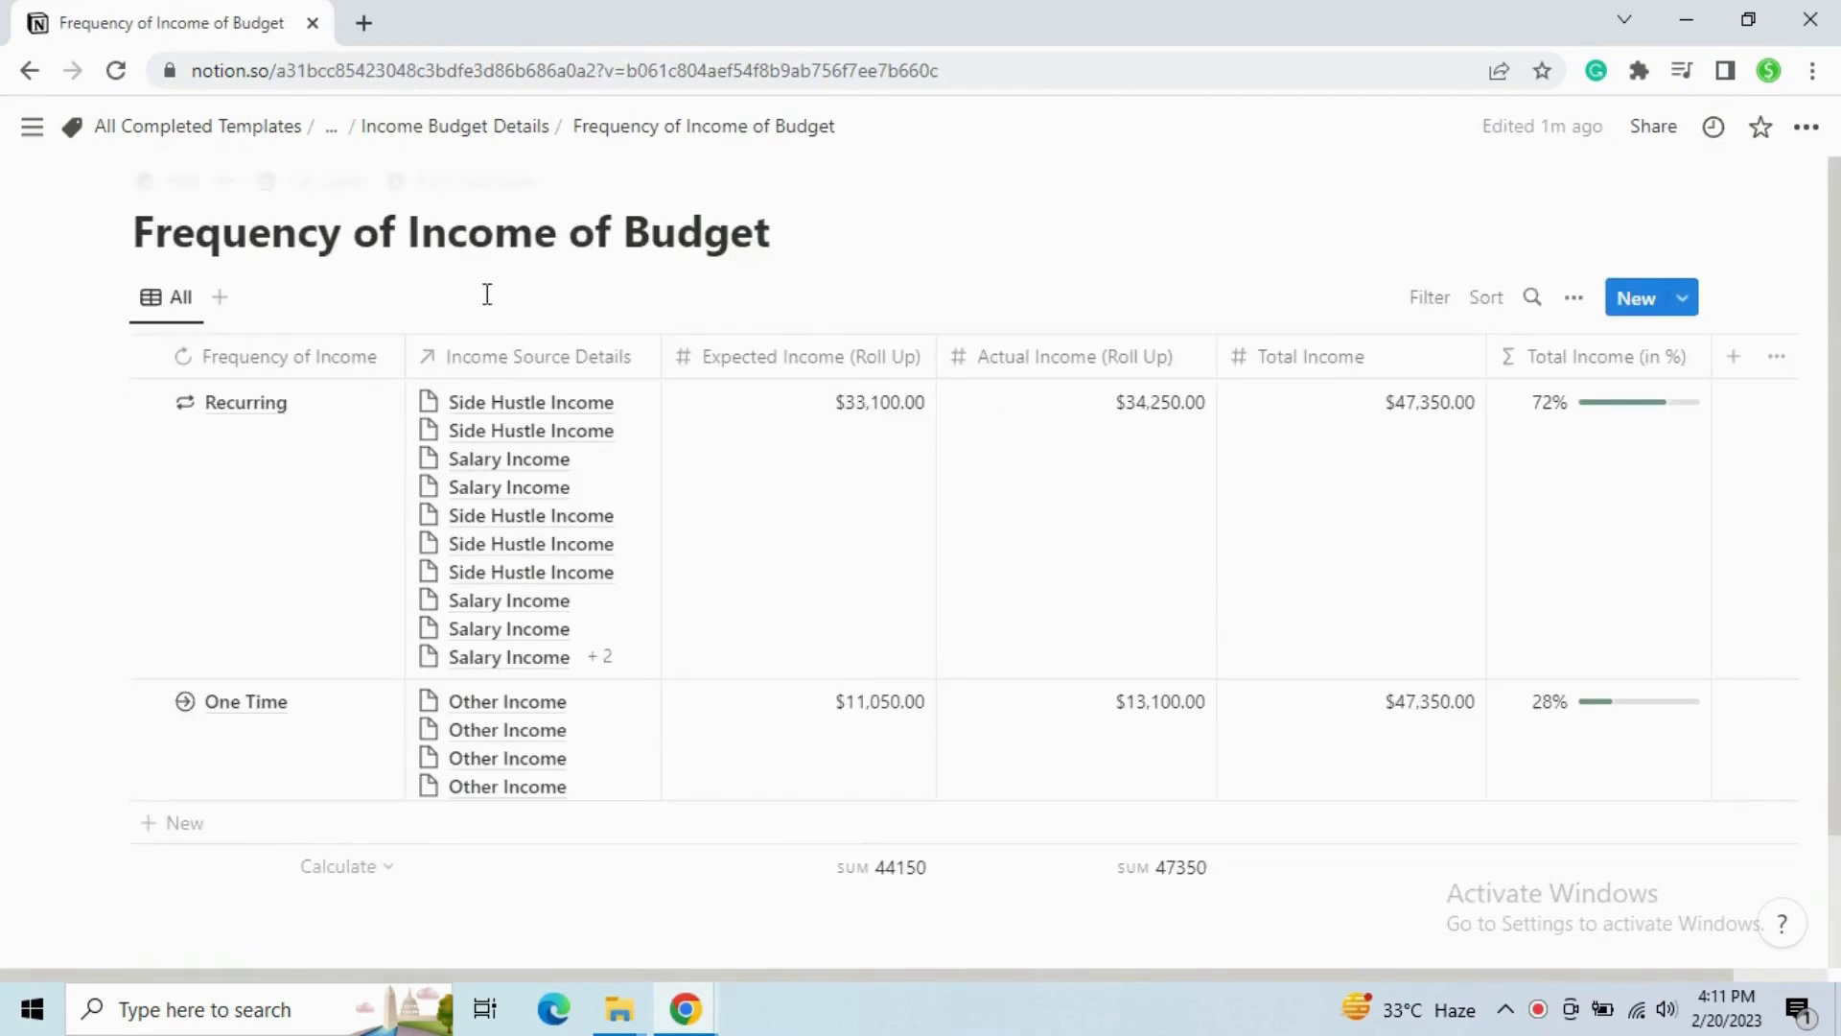
Inspect which database the Income Source Details property relates to in the Frequency of Income of Budget table.
left_click(568, 362)
left_click(767, 356)
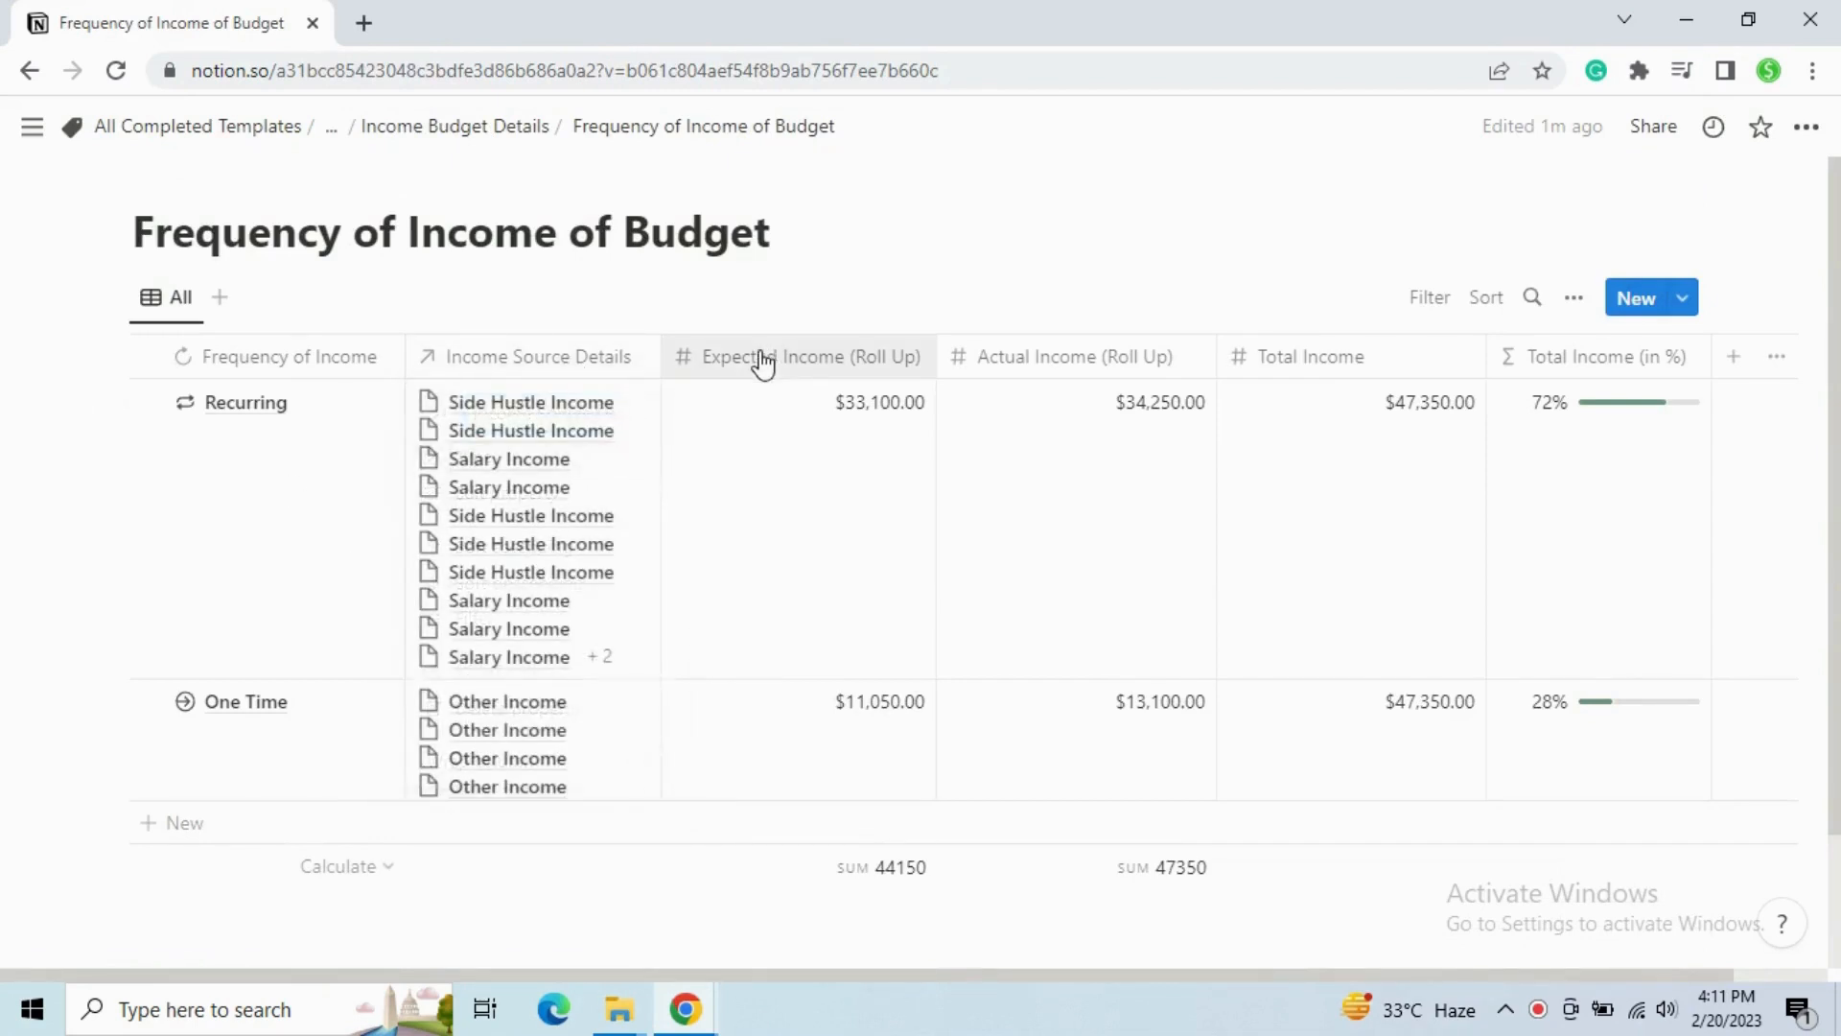
left_click(761, 358)
left_click(803, 365)
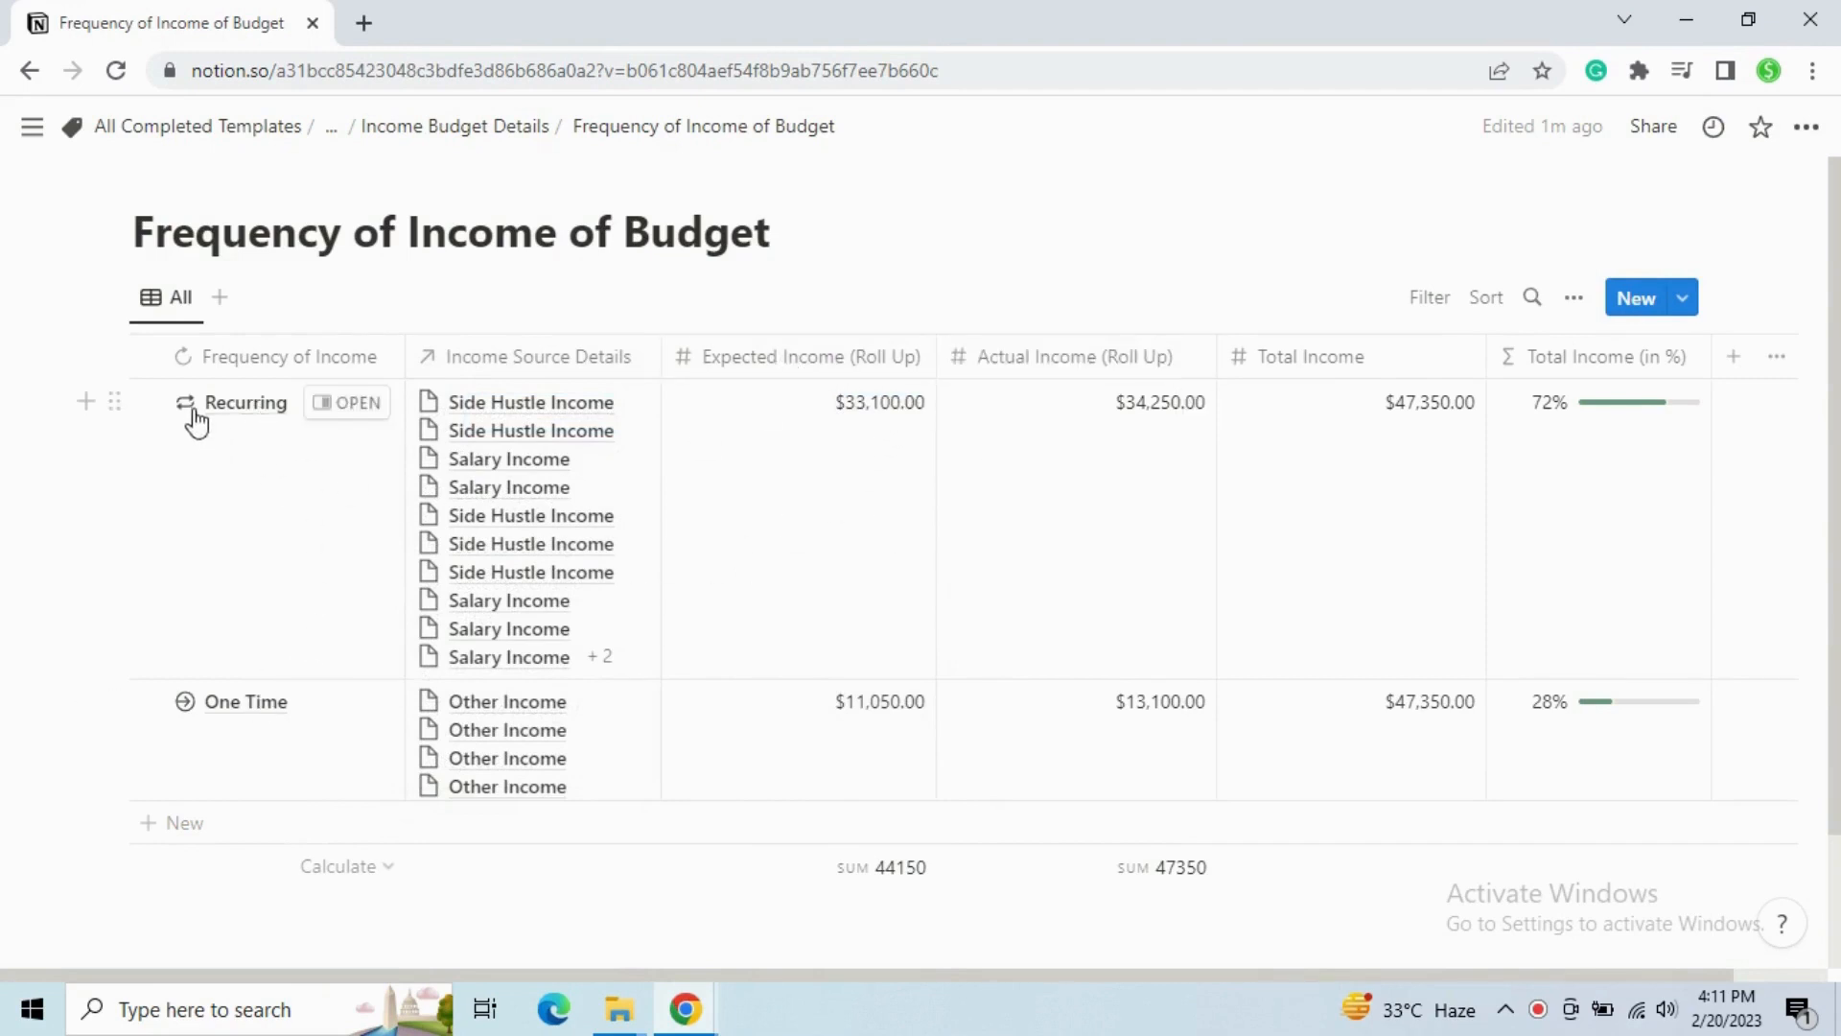
left_click(530, 370)
left_click(561, 497)
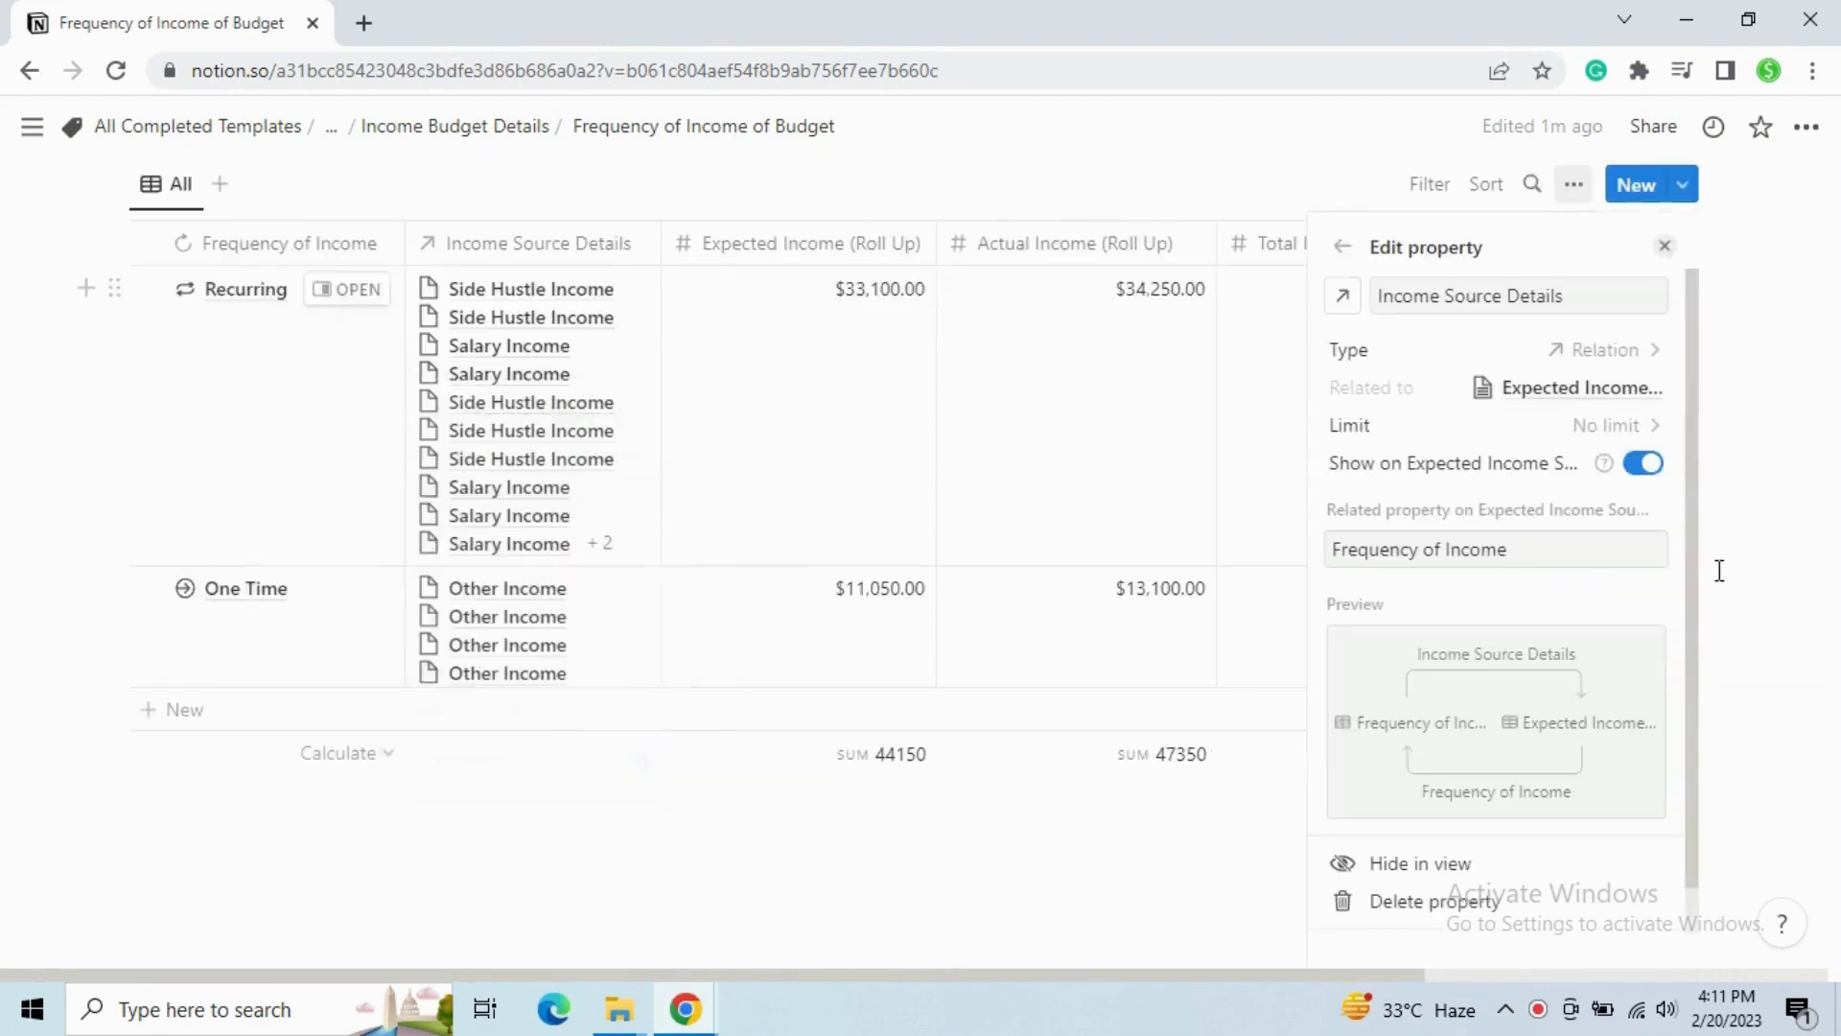
left_click(1664, 247)
Inspect the rollup settings of the Expected Income (Roll Up) property in the Frequency of Income of Budget table.
left_click(793, 250)
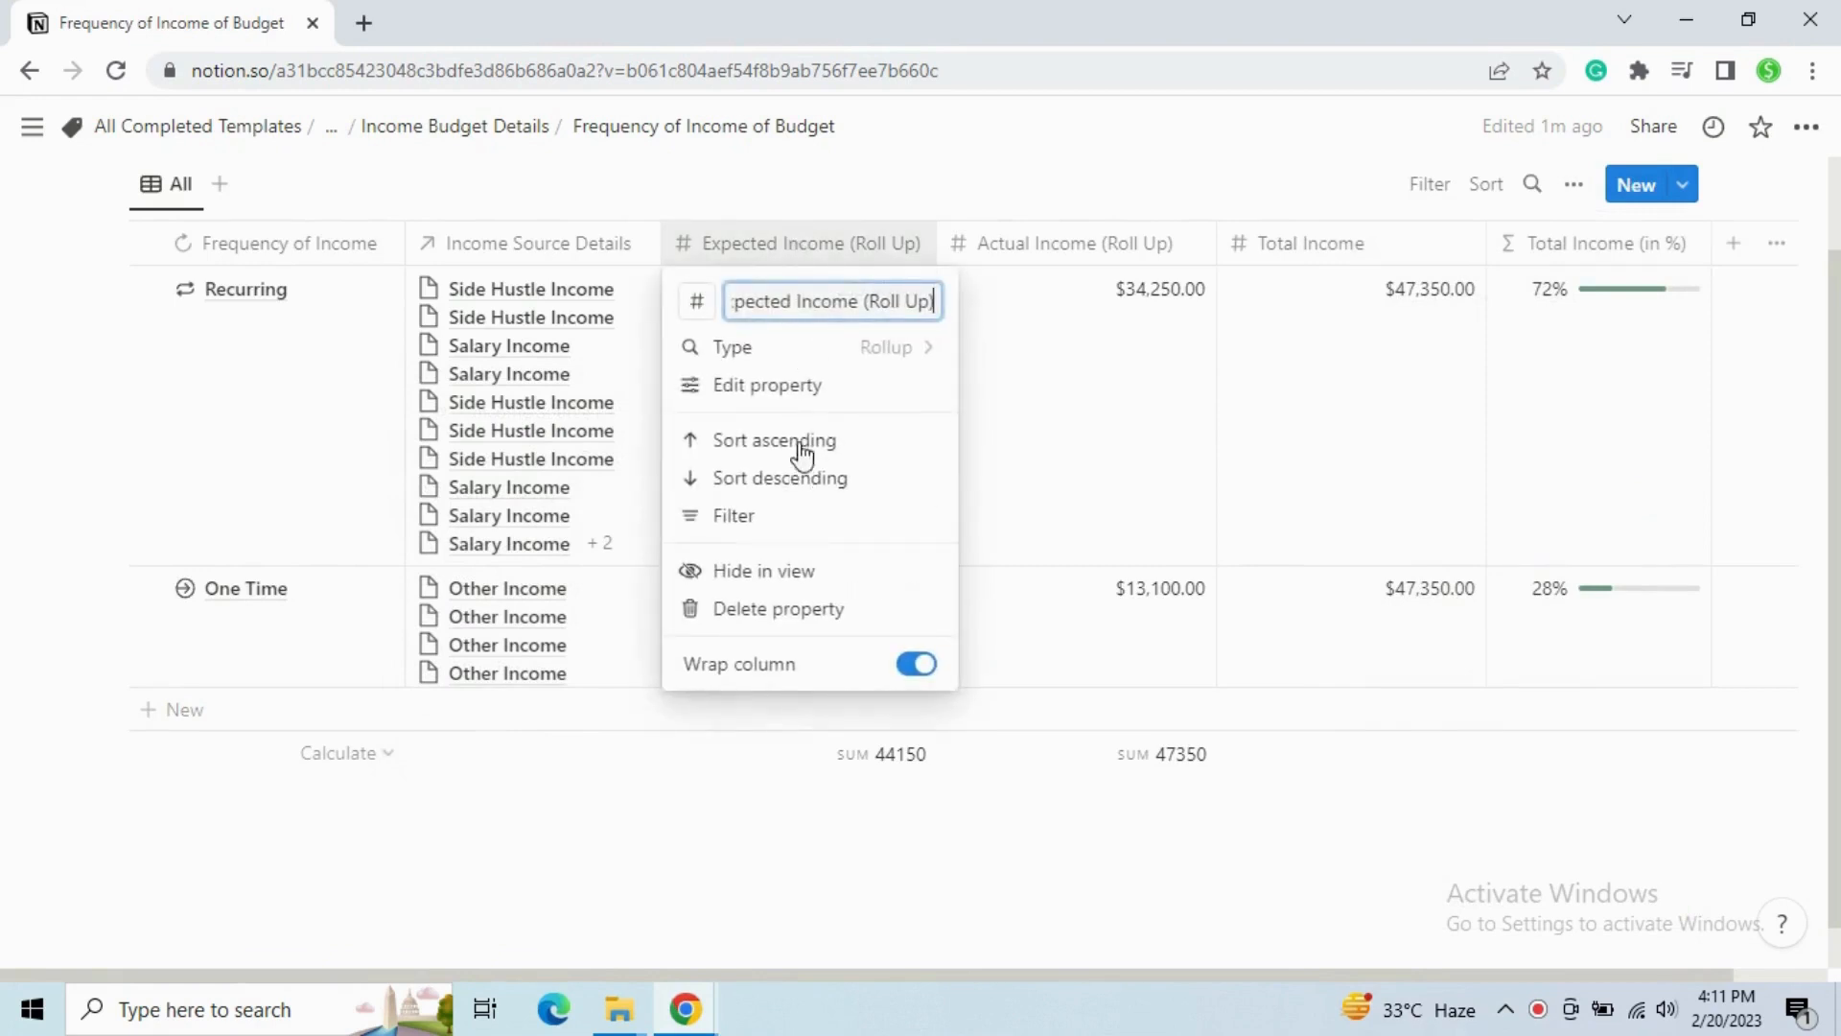
left_click(808, 387)
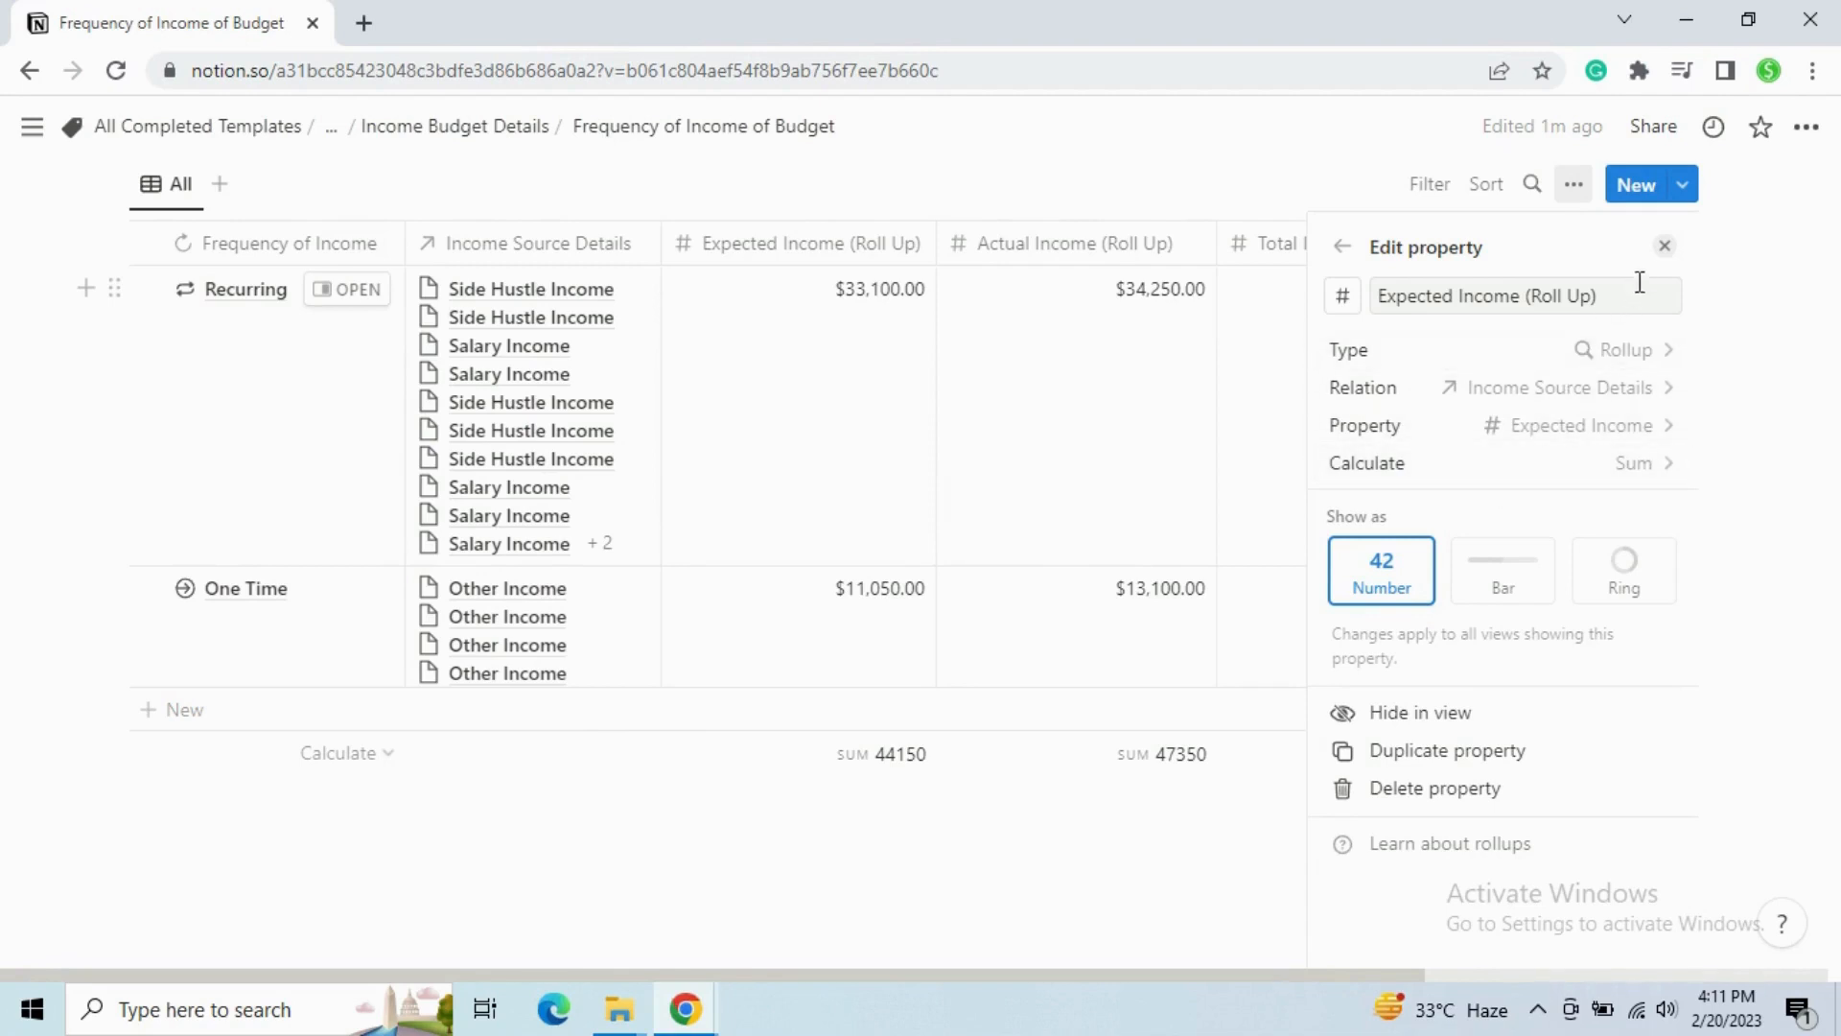
left_click(1664, 246)
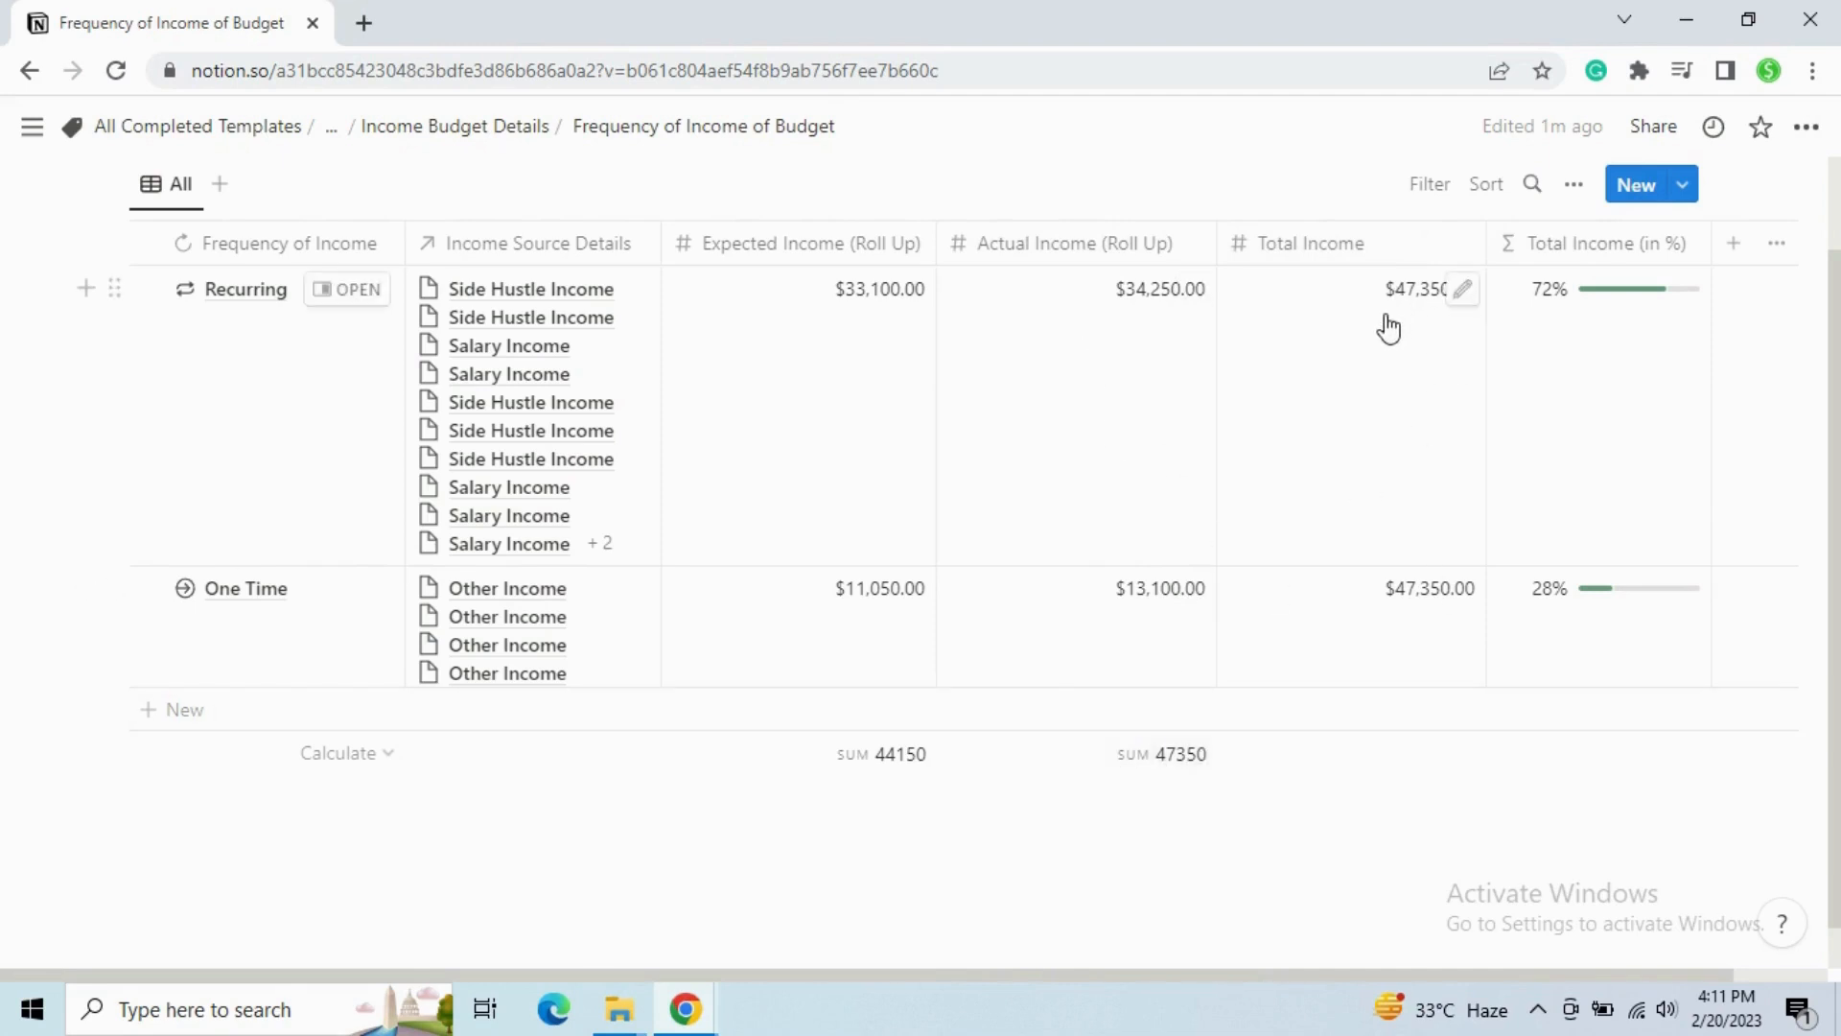
Inspect the rollup settings of the Total Income property and check which relations are available for it.
left_click(1339, 252)
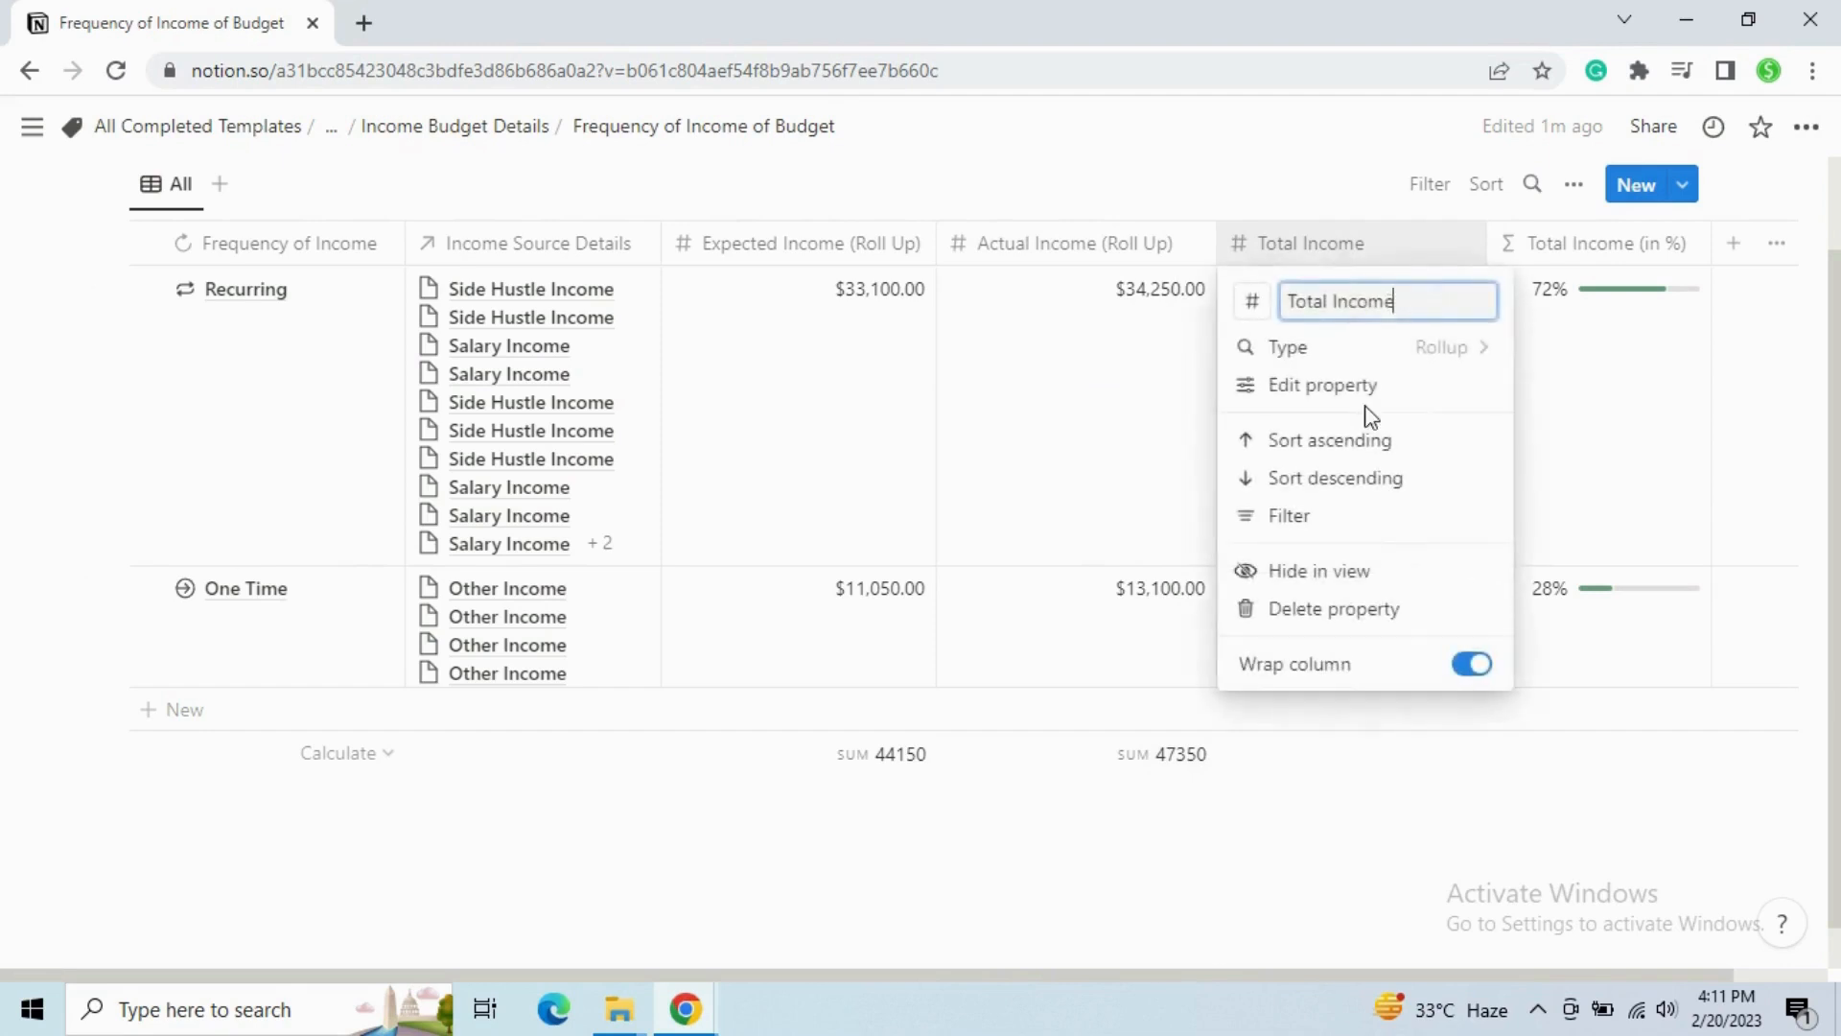
left_click(1368, 412)
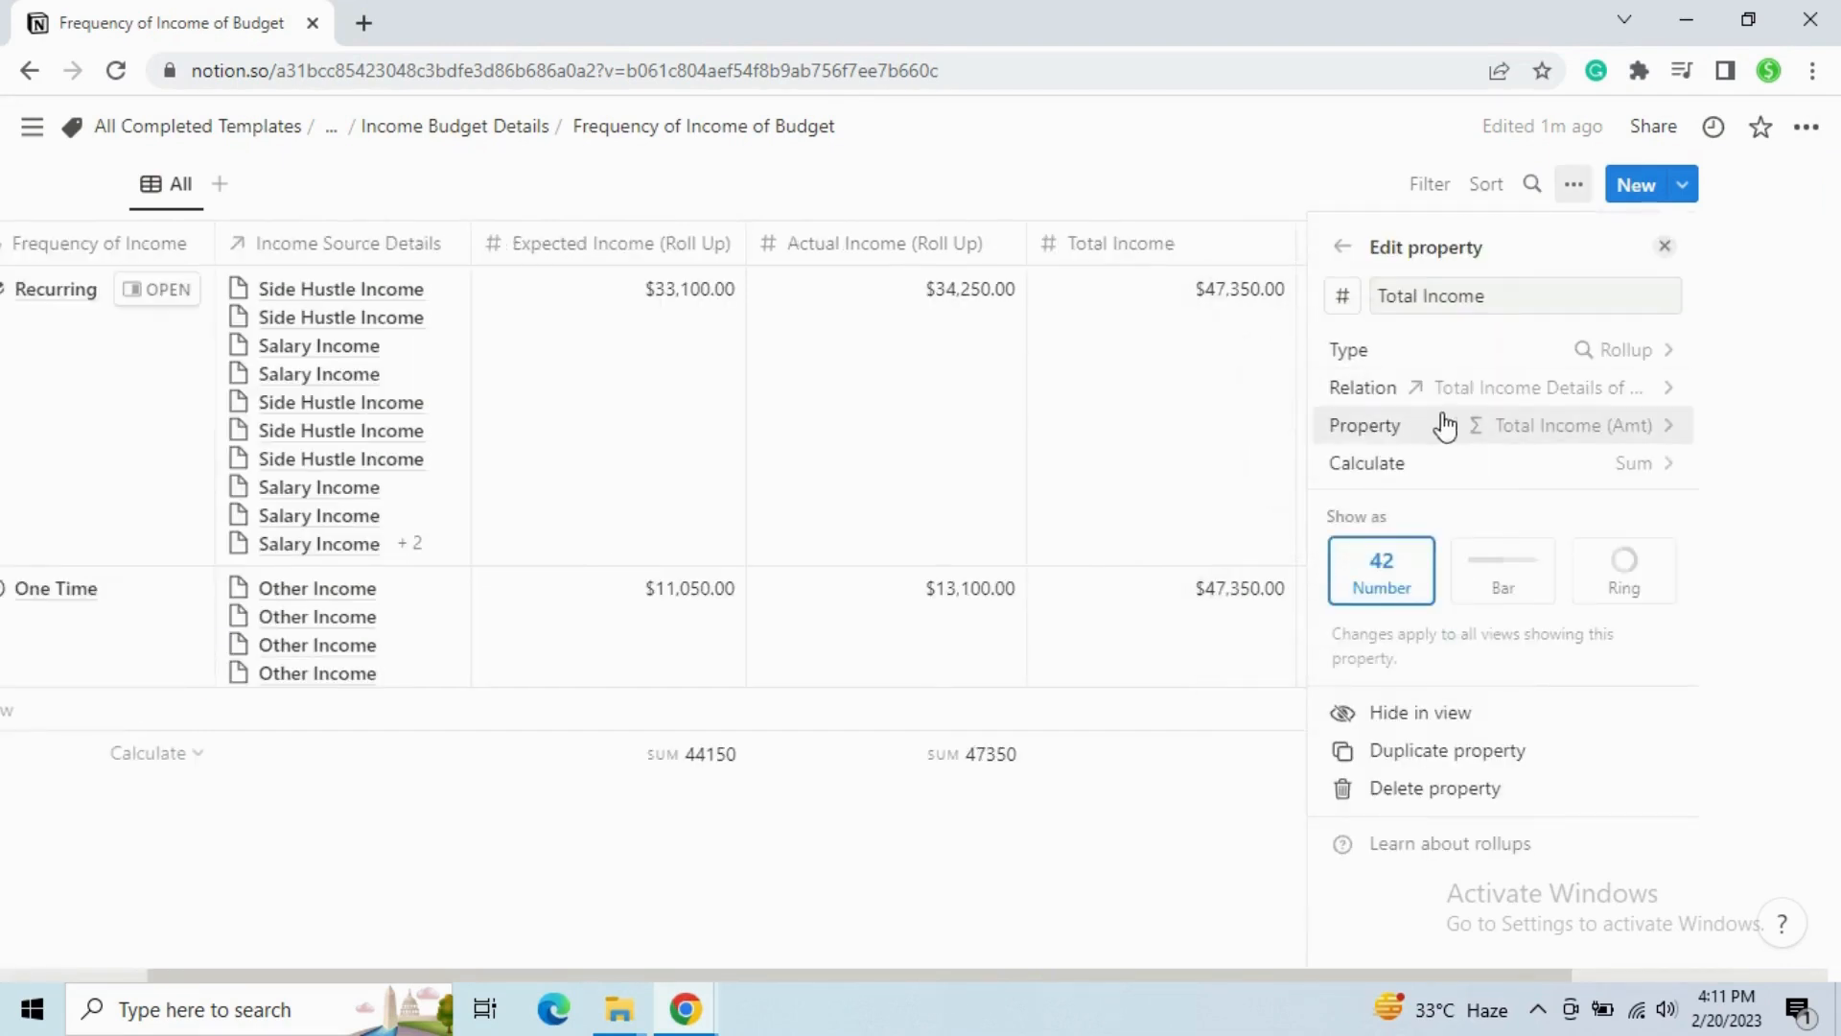
left_click(1462, 403)
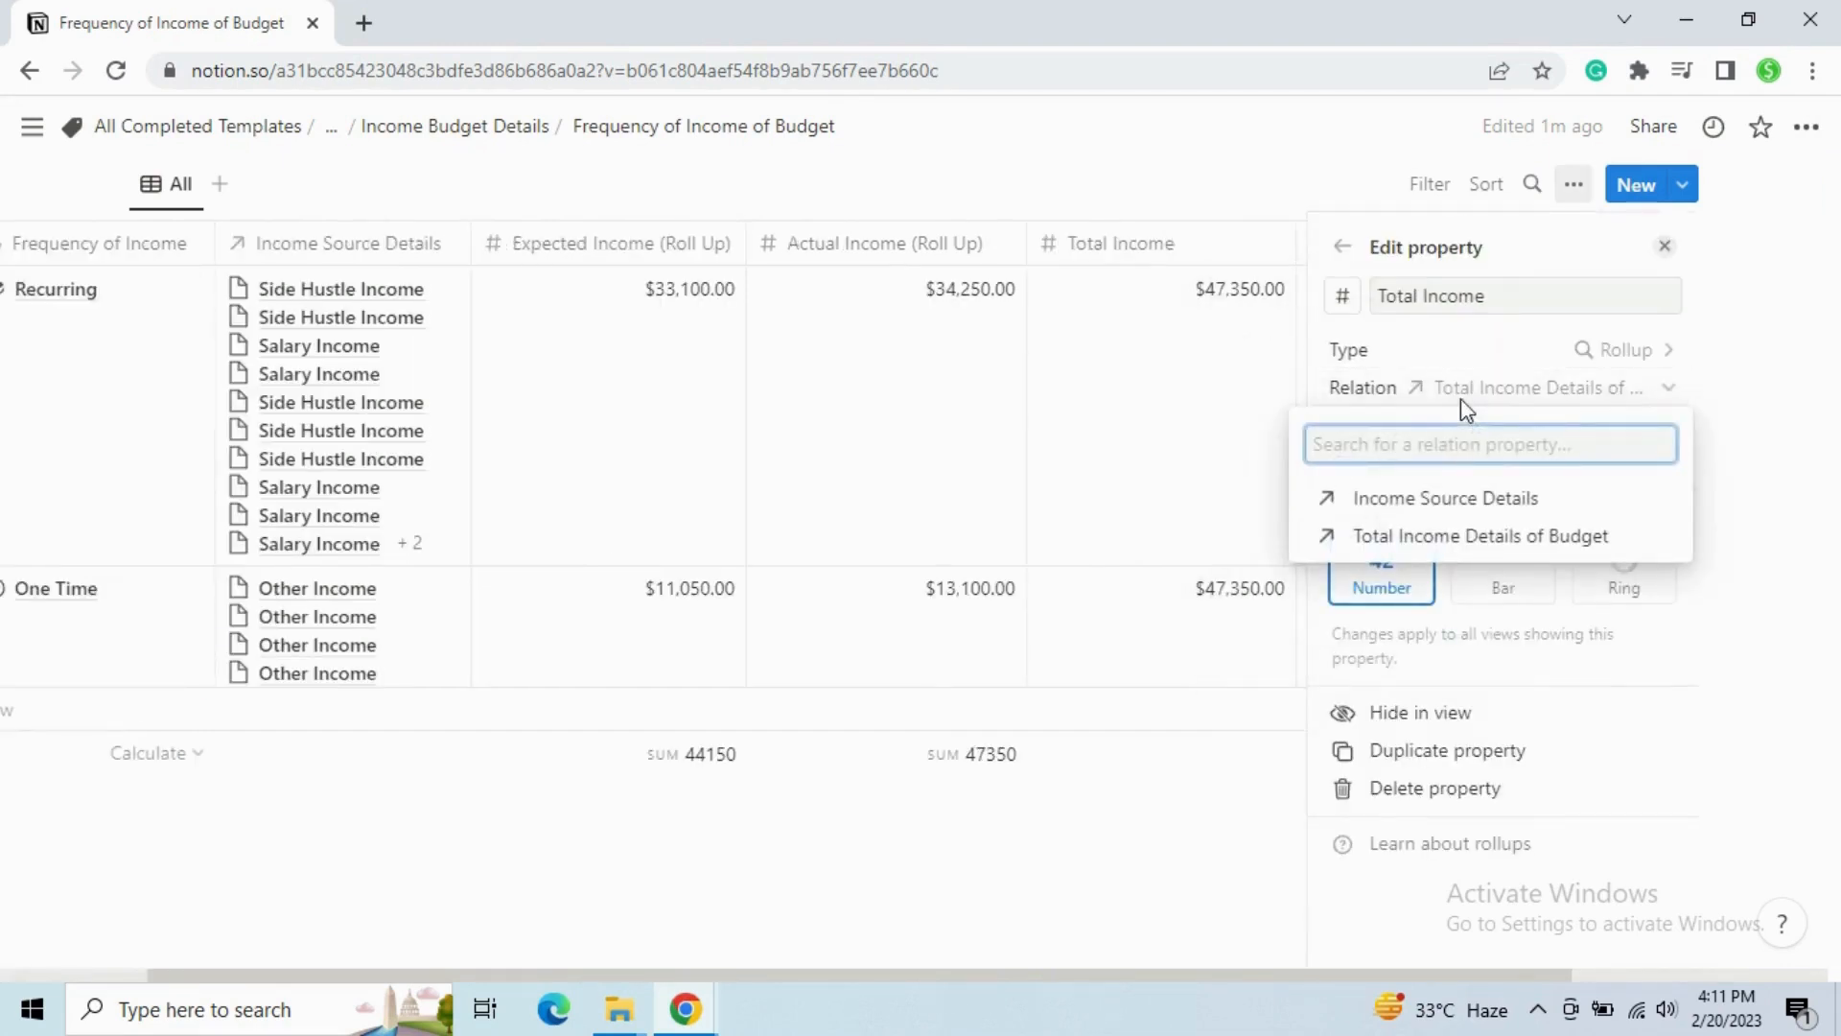
left_click(1462, 401)
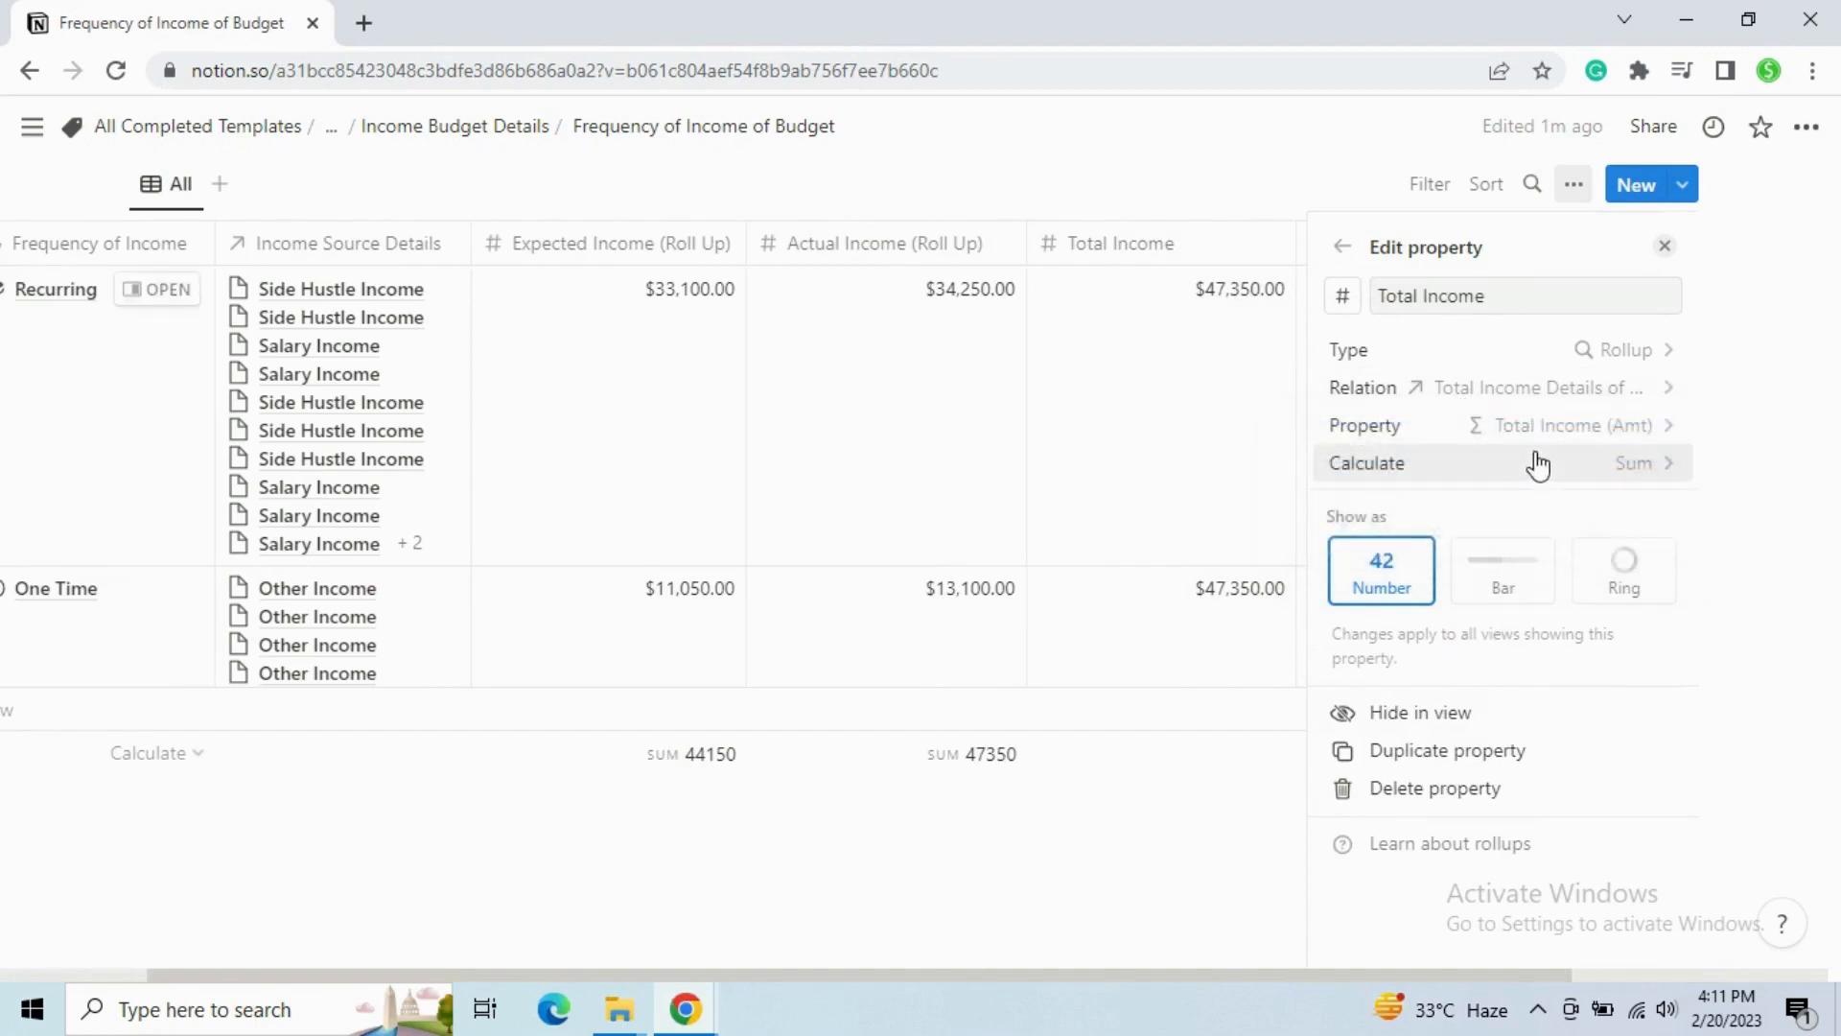
left_click(1664, 247)
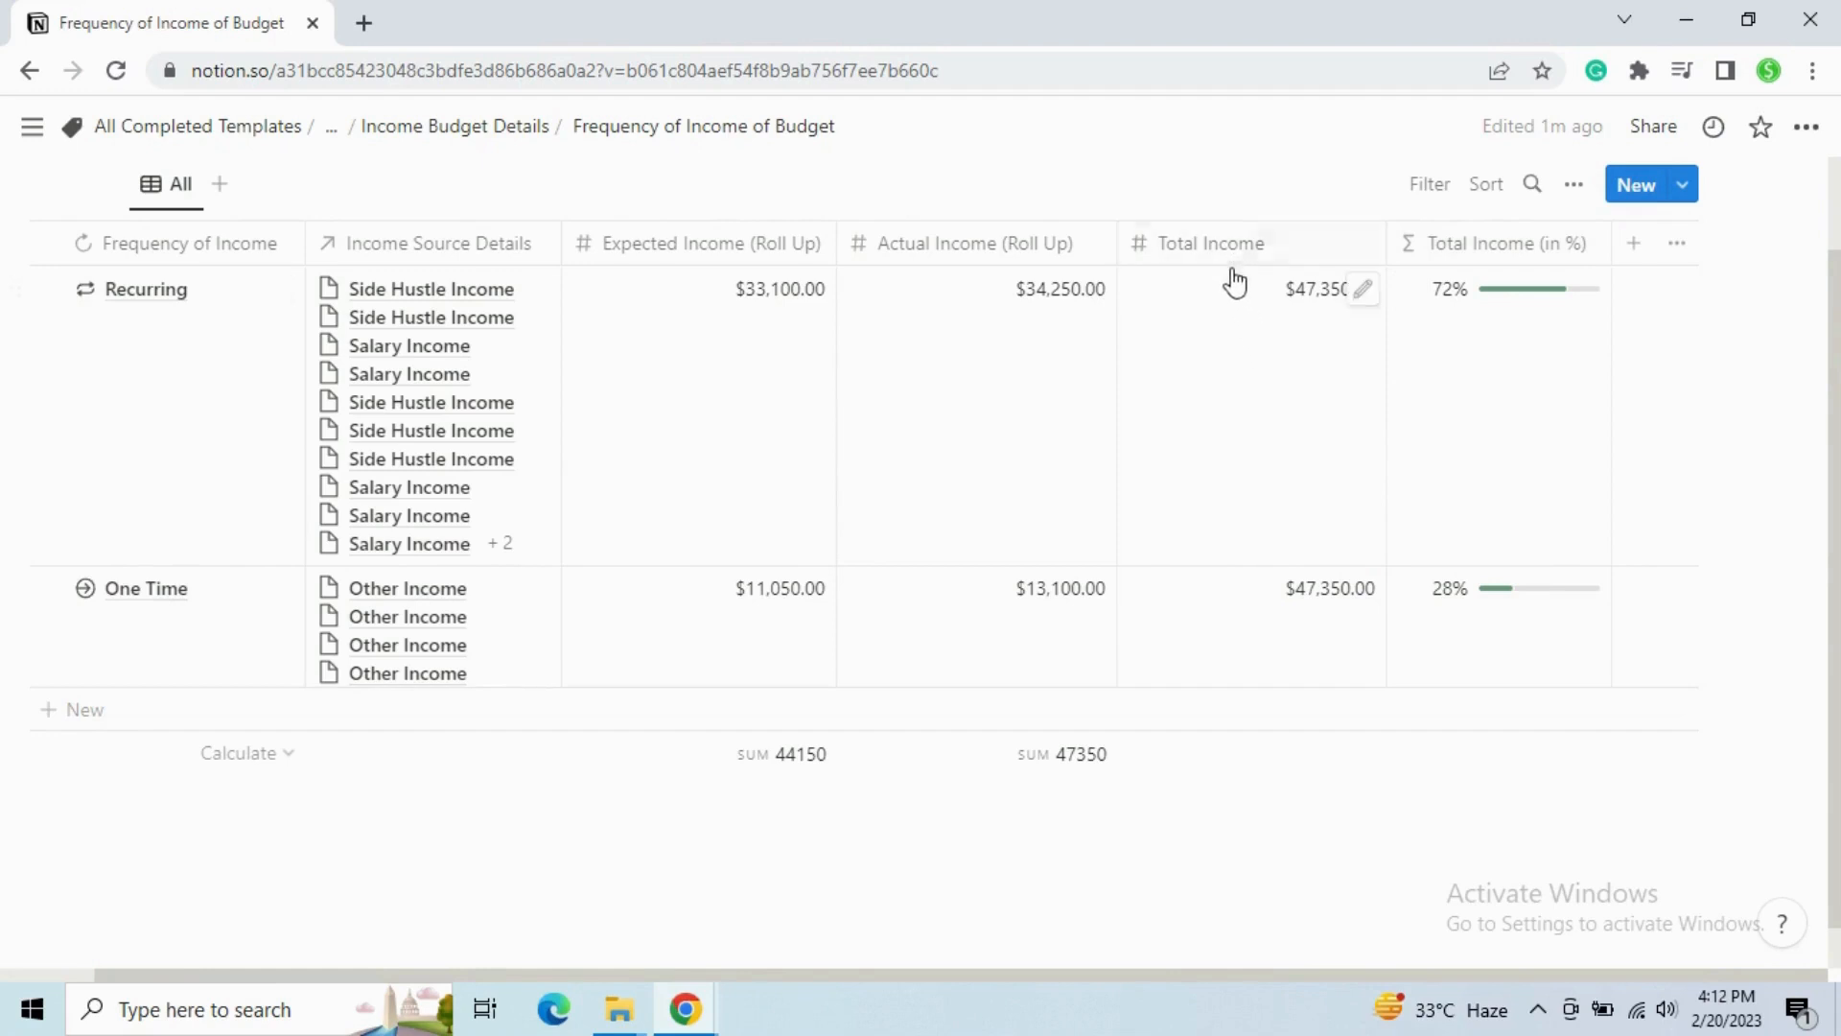
Examine the formula of the Total Income (in %) property, including its Actual Income (Roll Up) and Total Income references.
left_click(1538, 251)
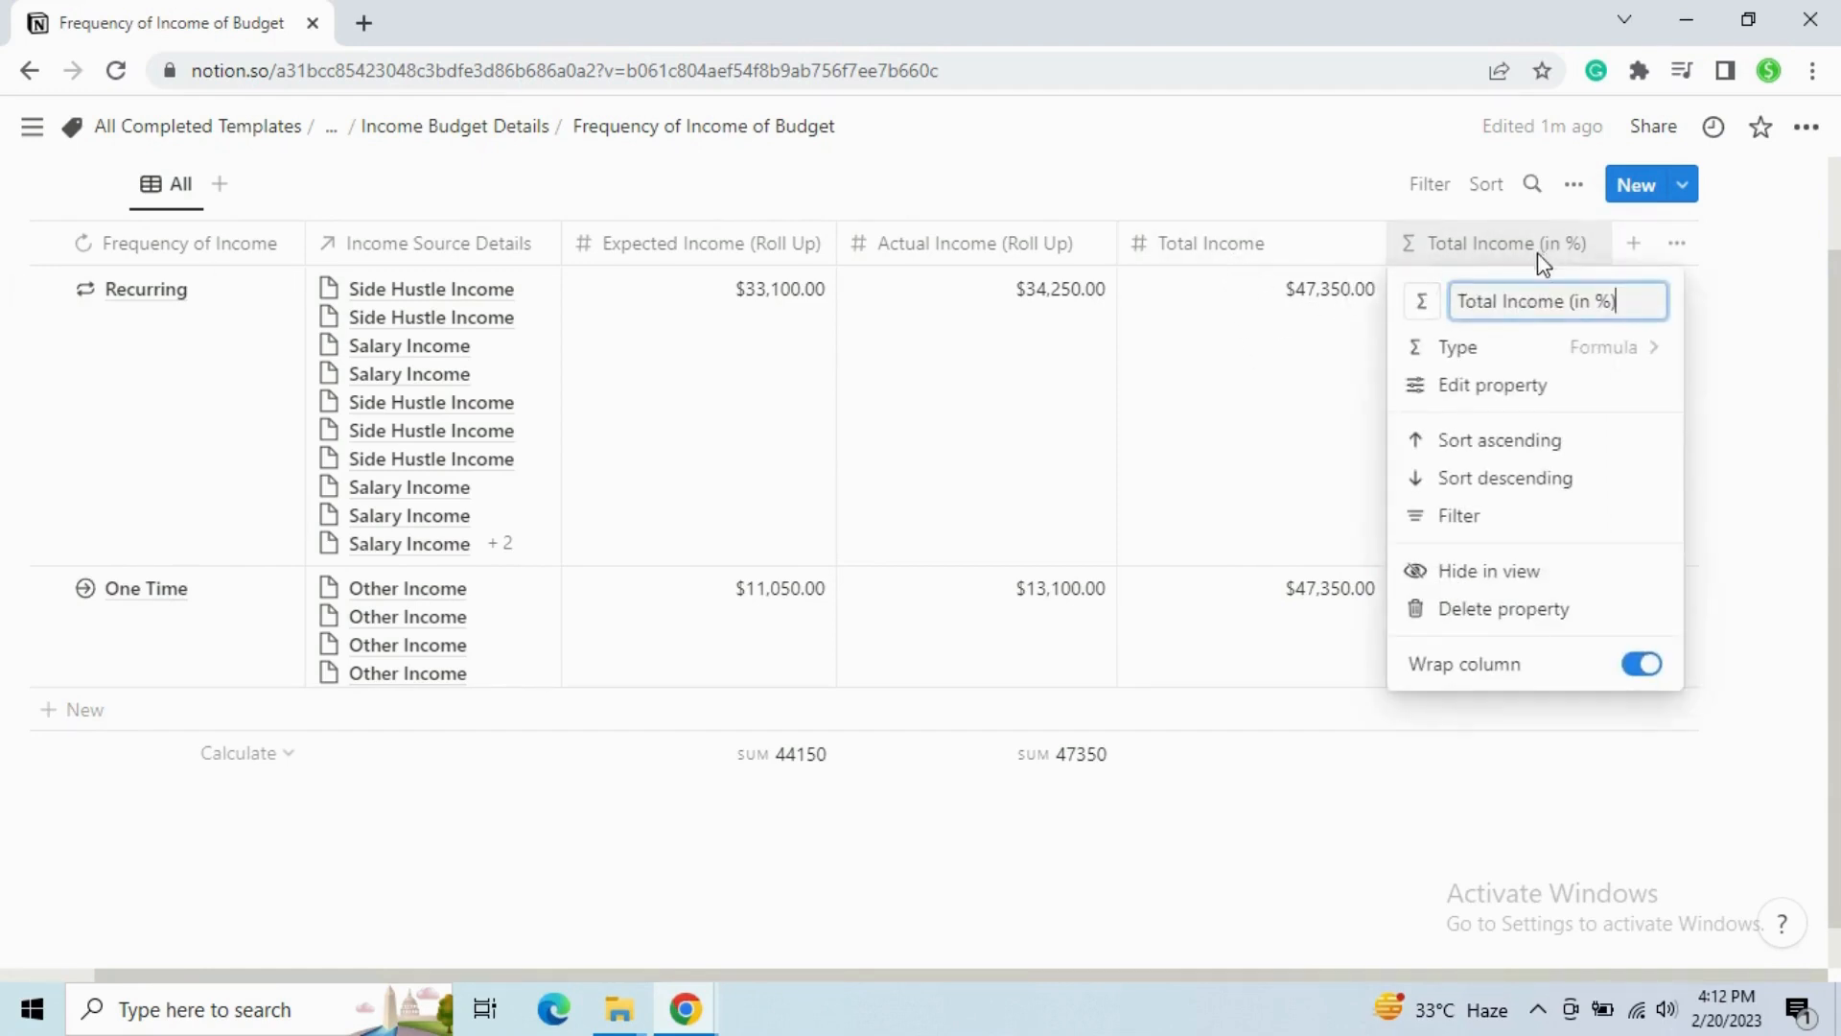
left_click(1520, 393)
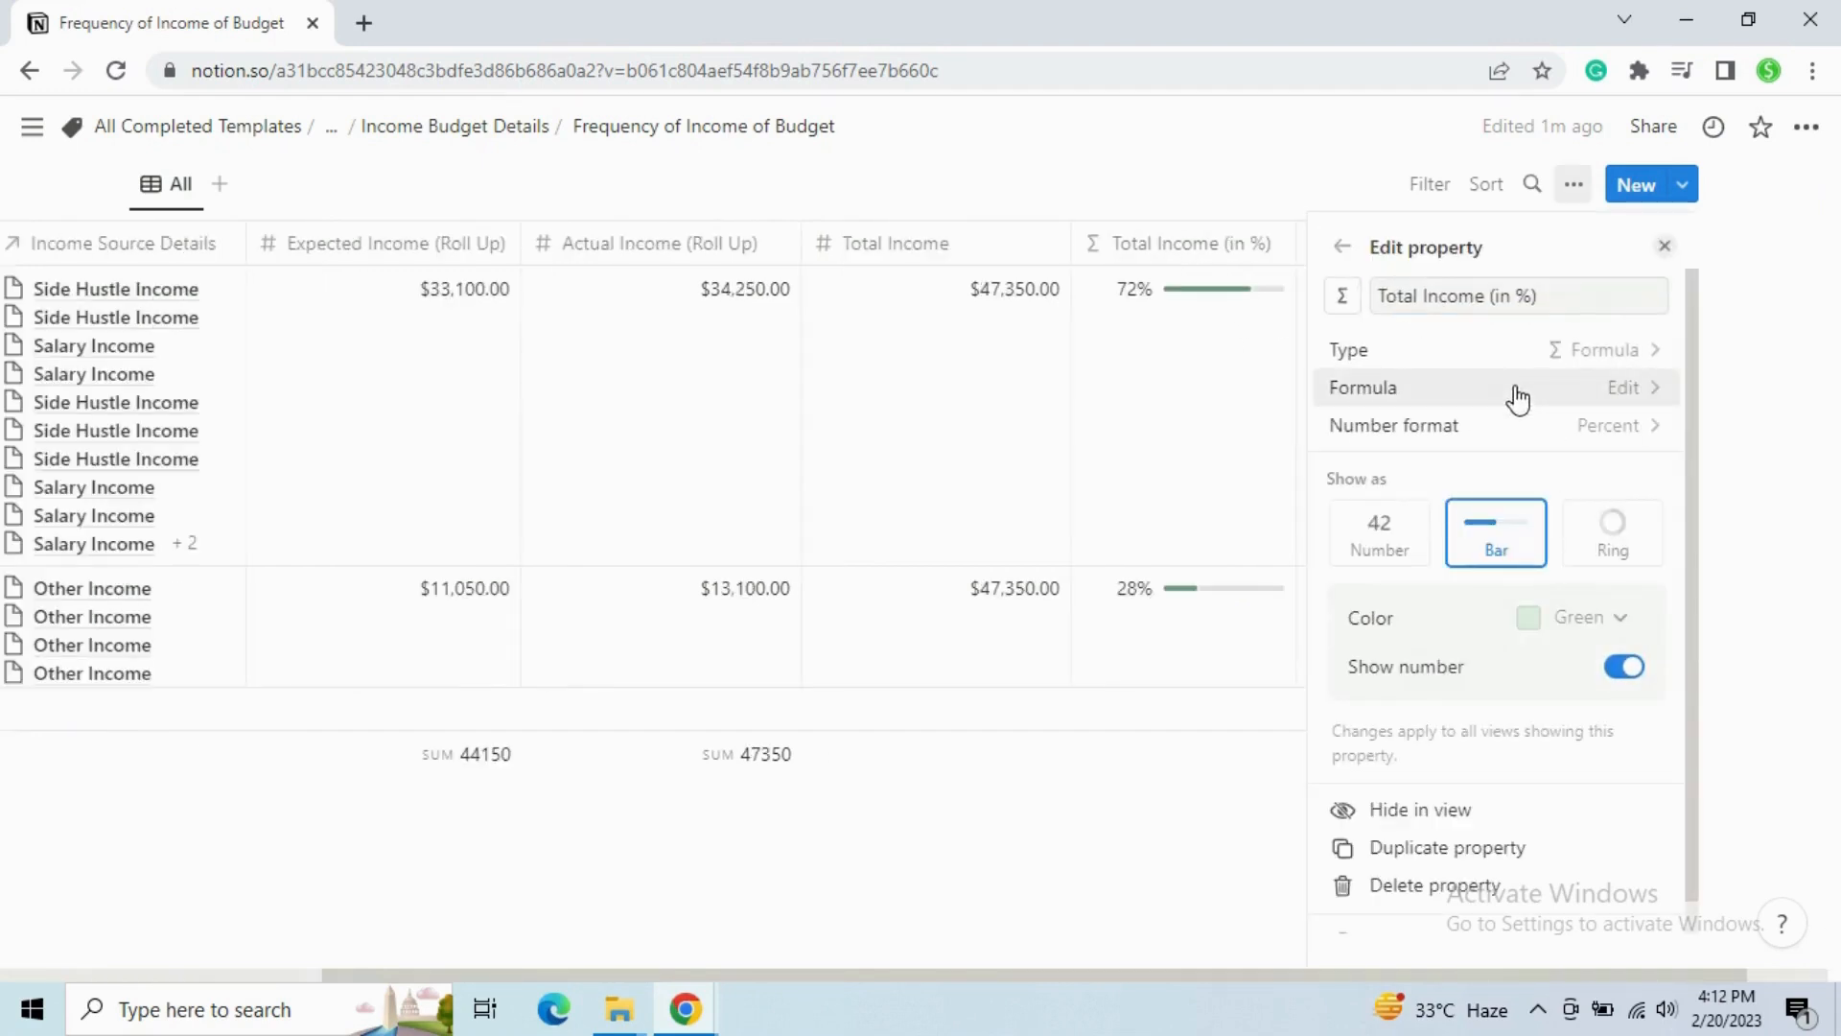
left_click(1462, 403)
left_click_drag(1036, 433, 1245, 426)
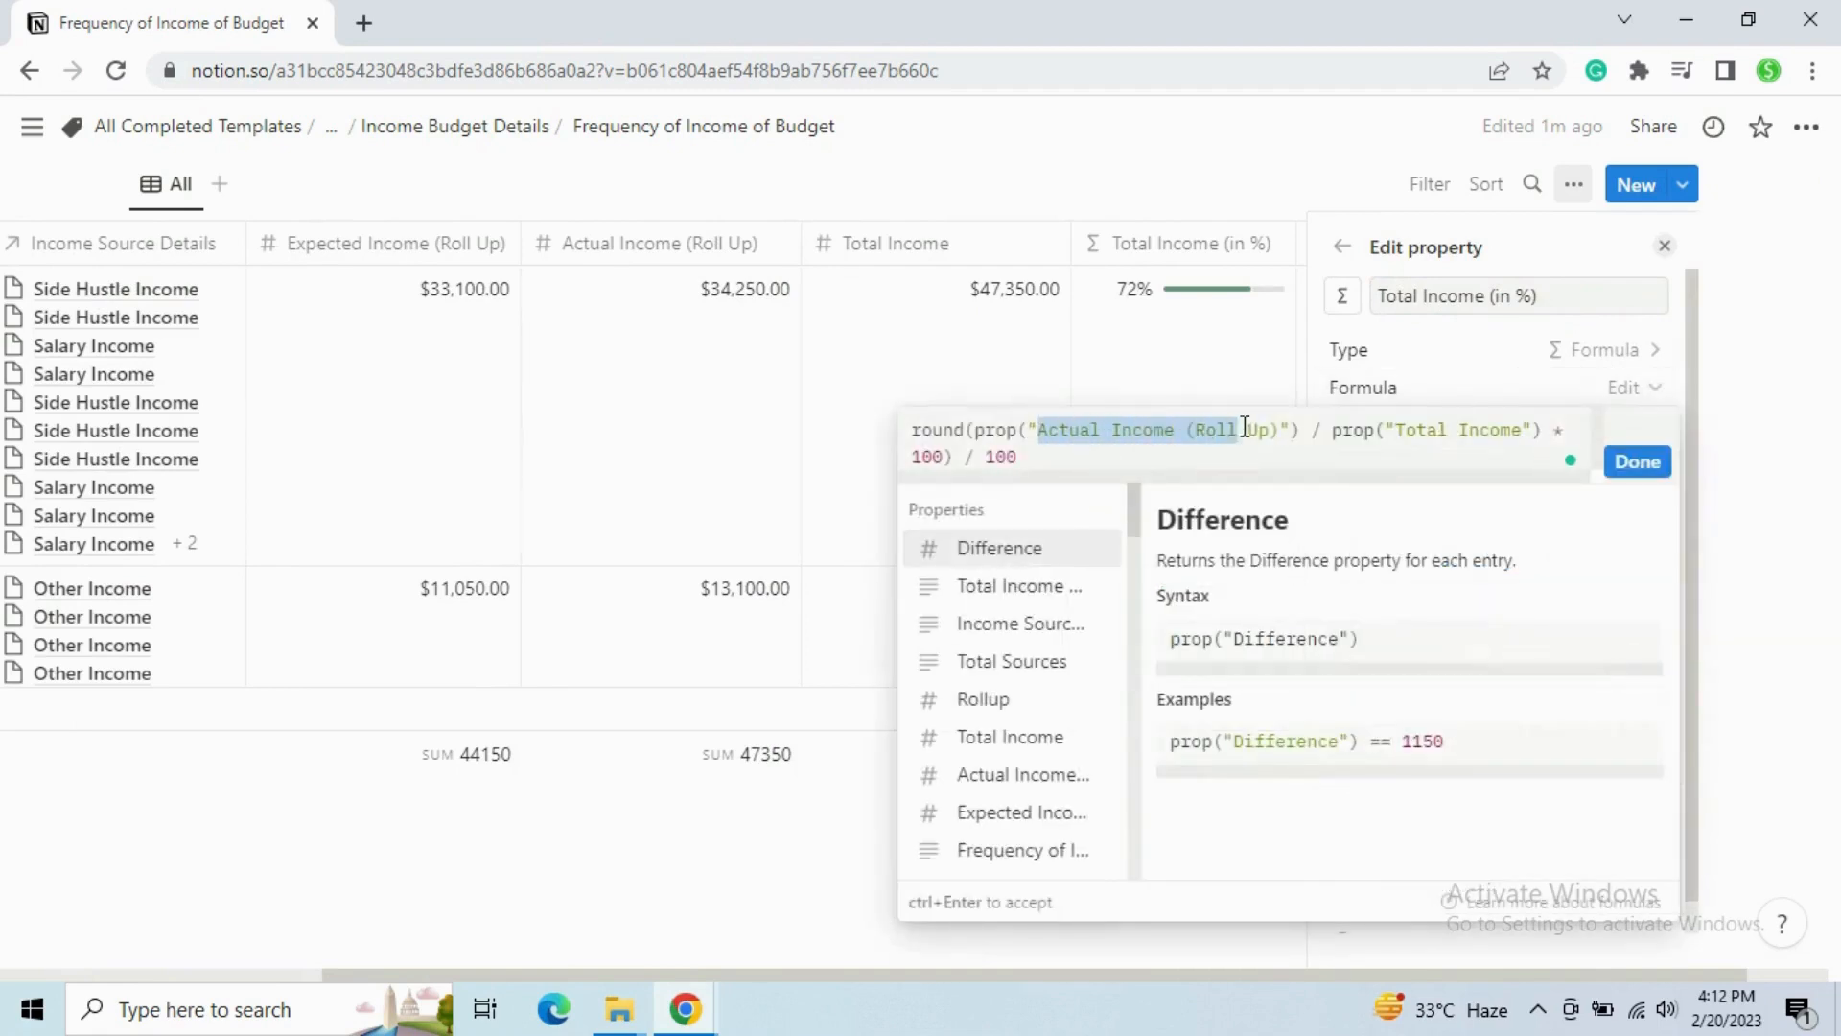
left_click_drag(1398, 434, 1488, 434)
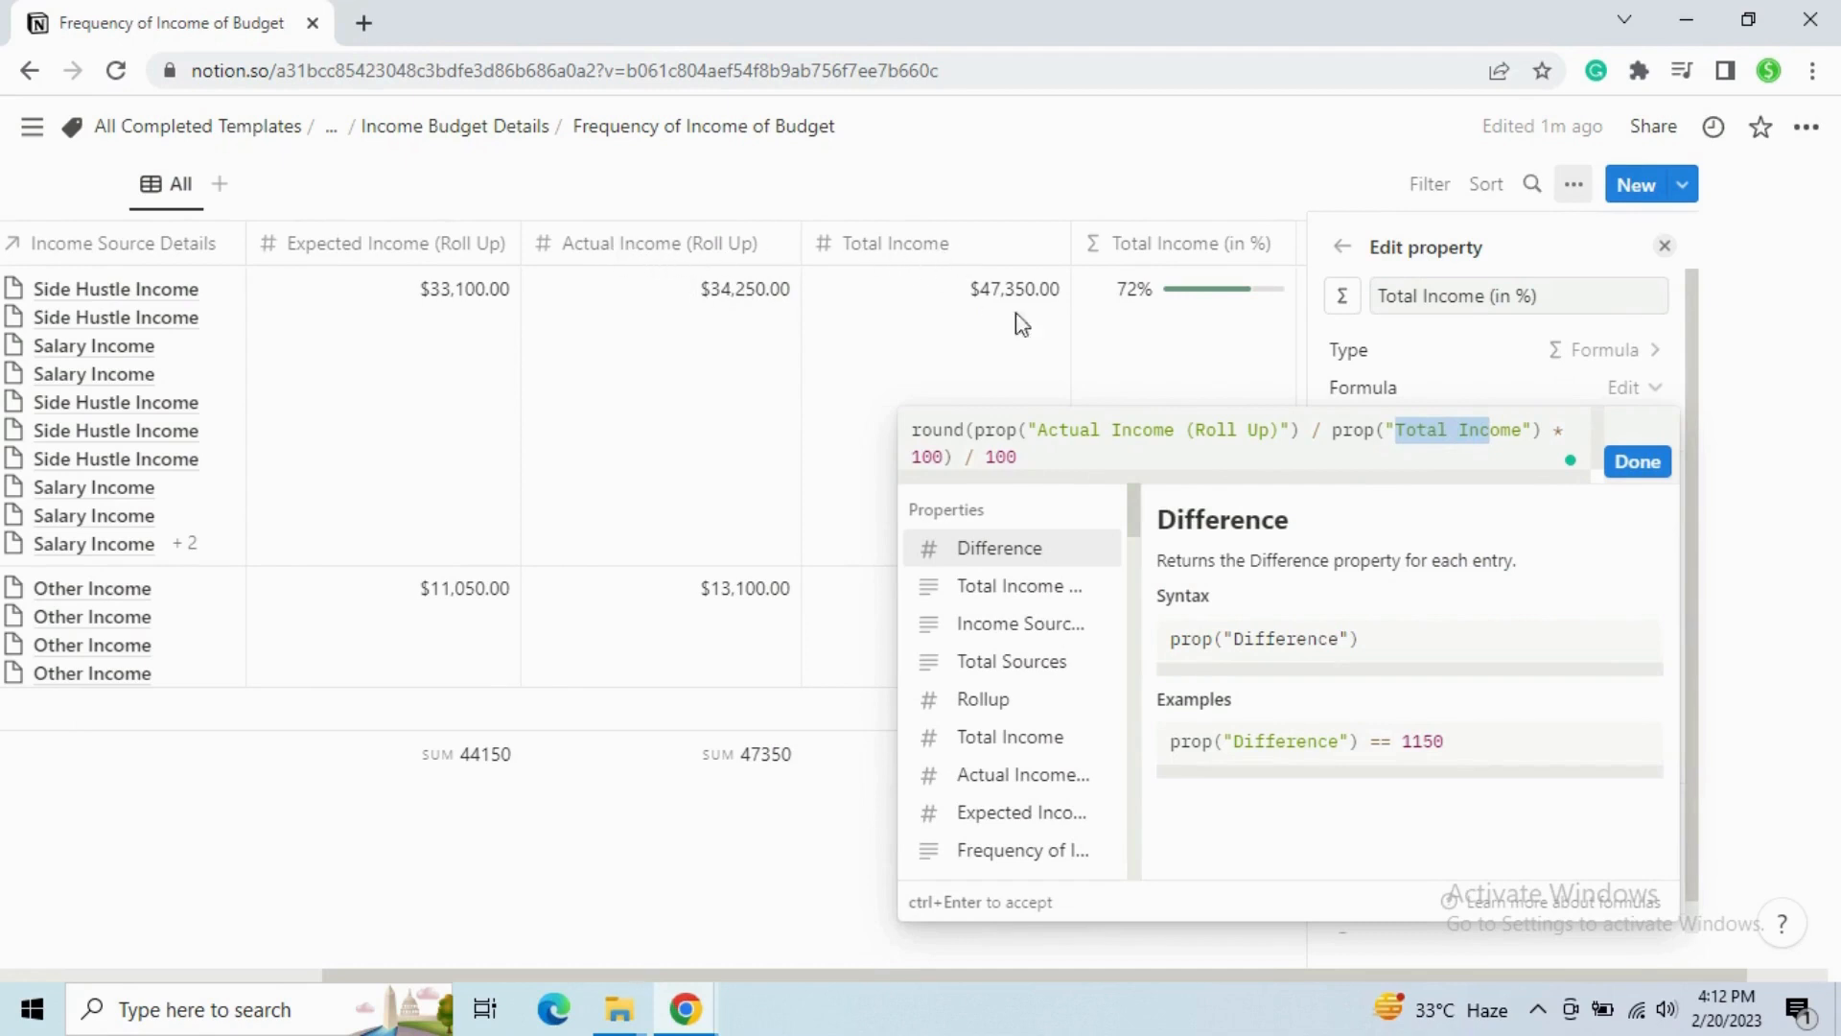
left_click(1627, 468)
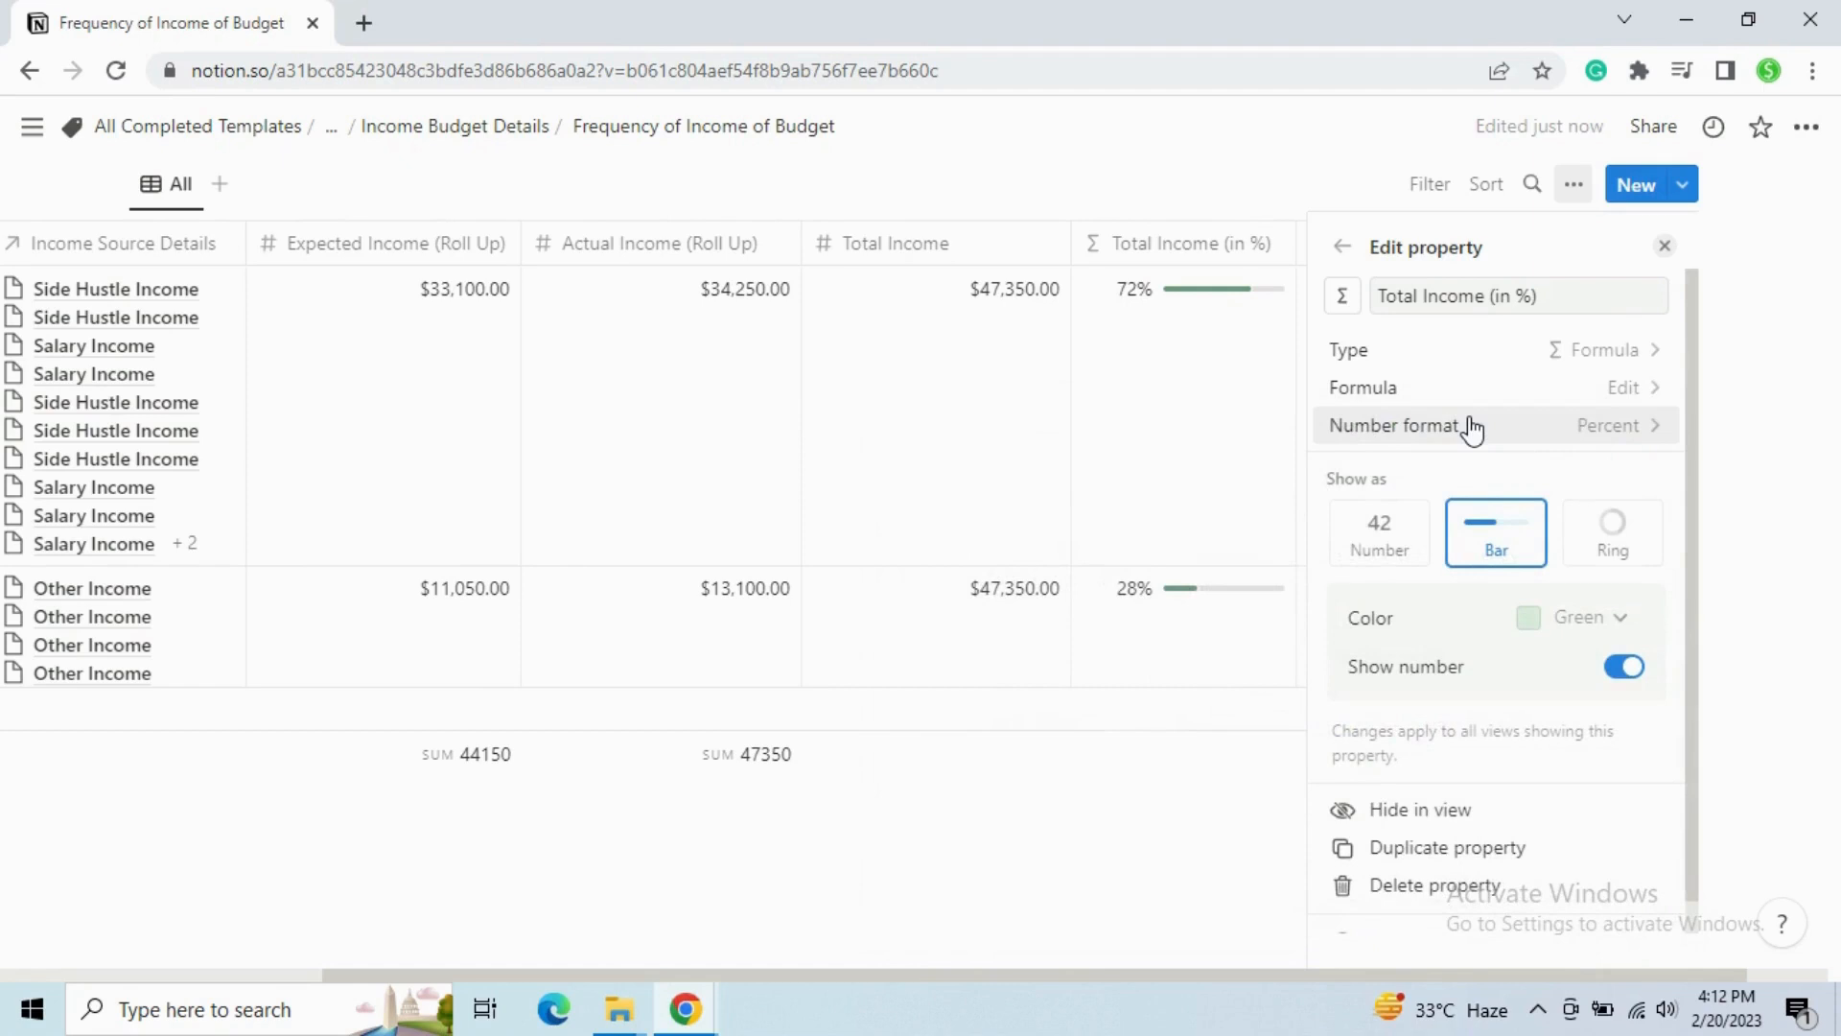
left_click(1666, 249)
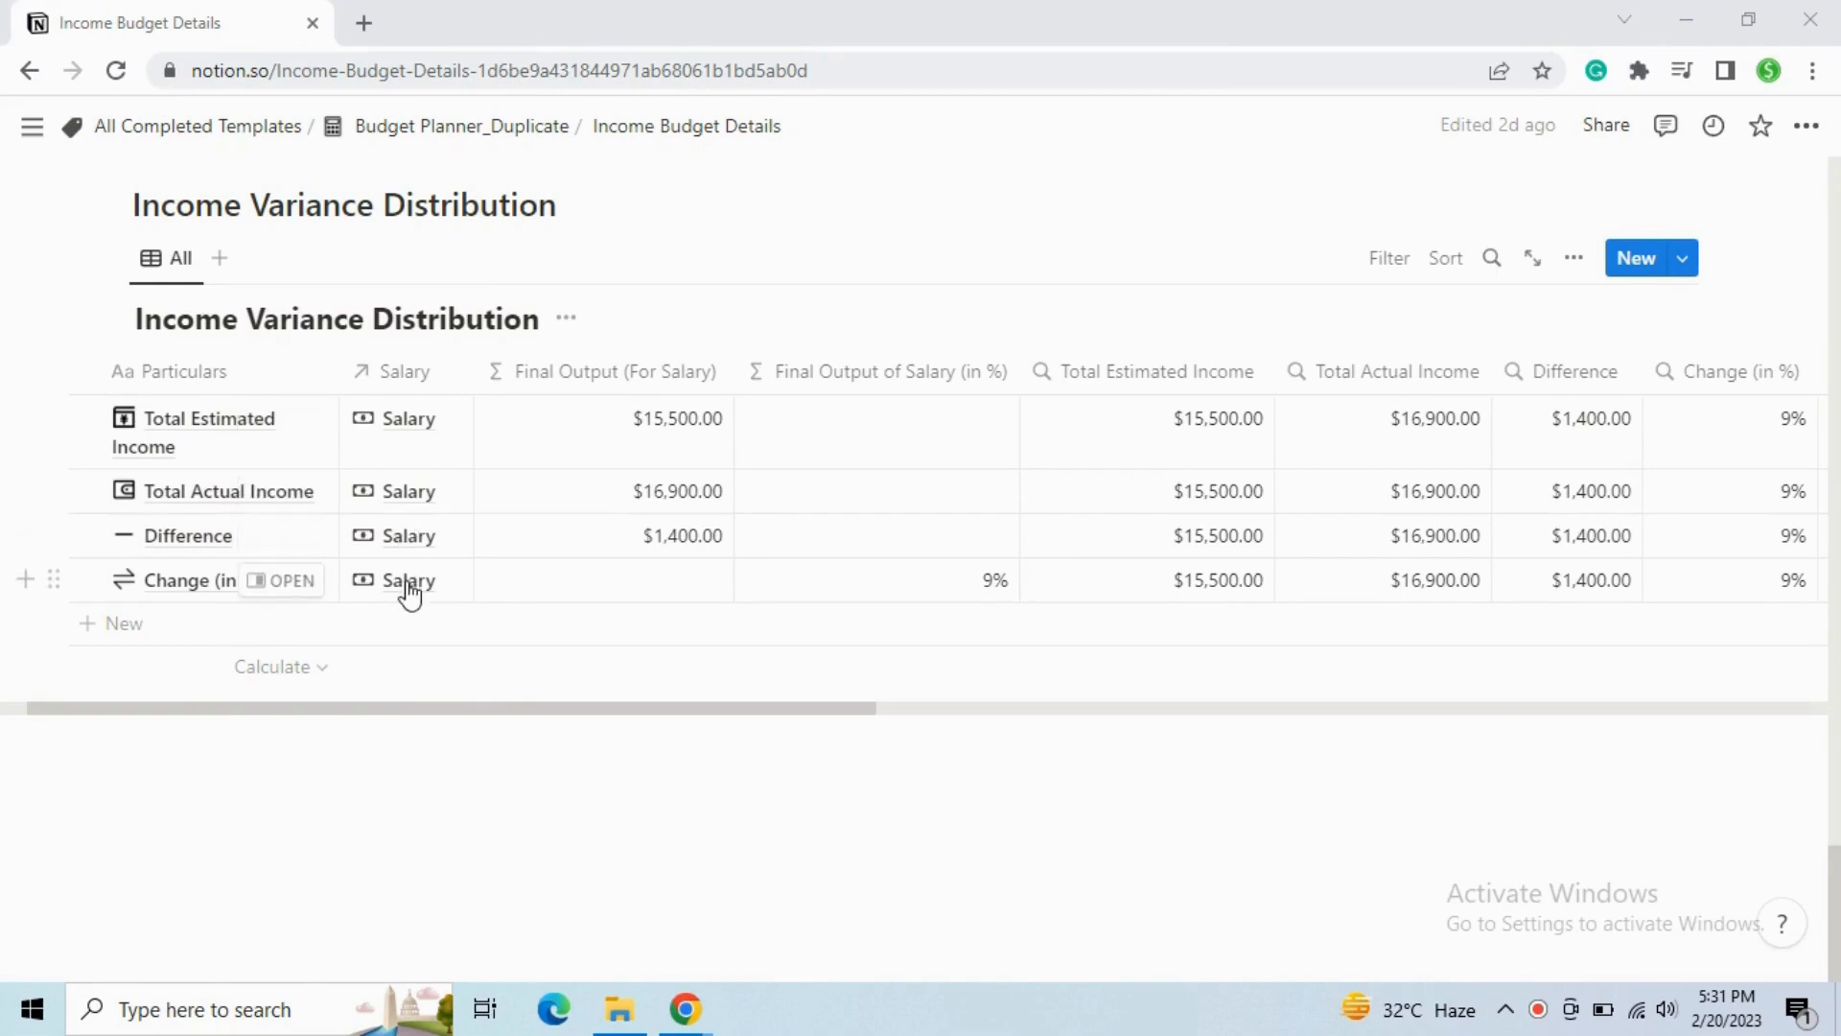
Inspect which database the Salary property relates to in the Income Variance Distribution table.
left_click(417, 377)
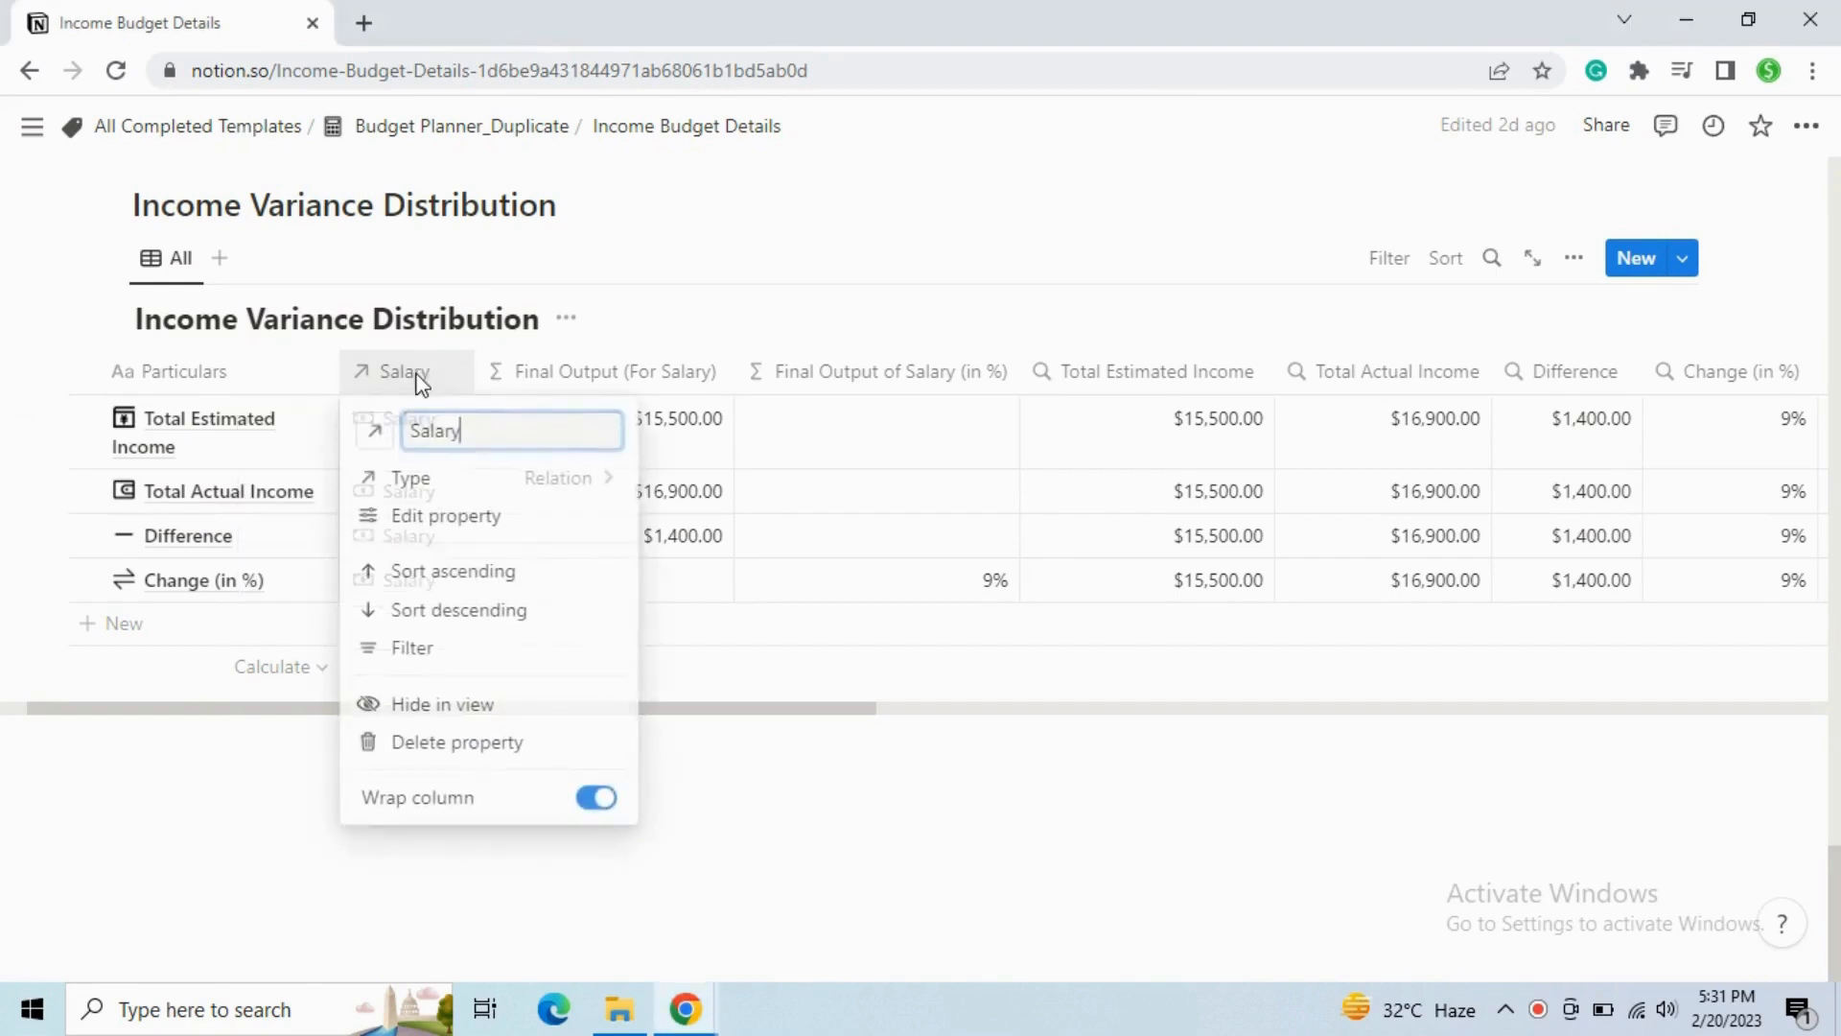
left_click(503, 518)
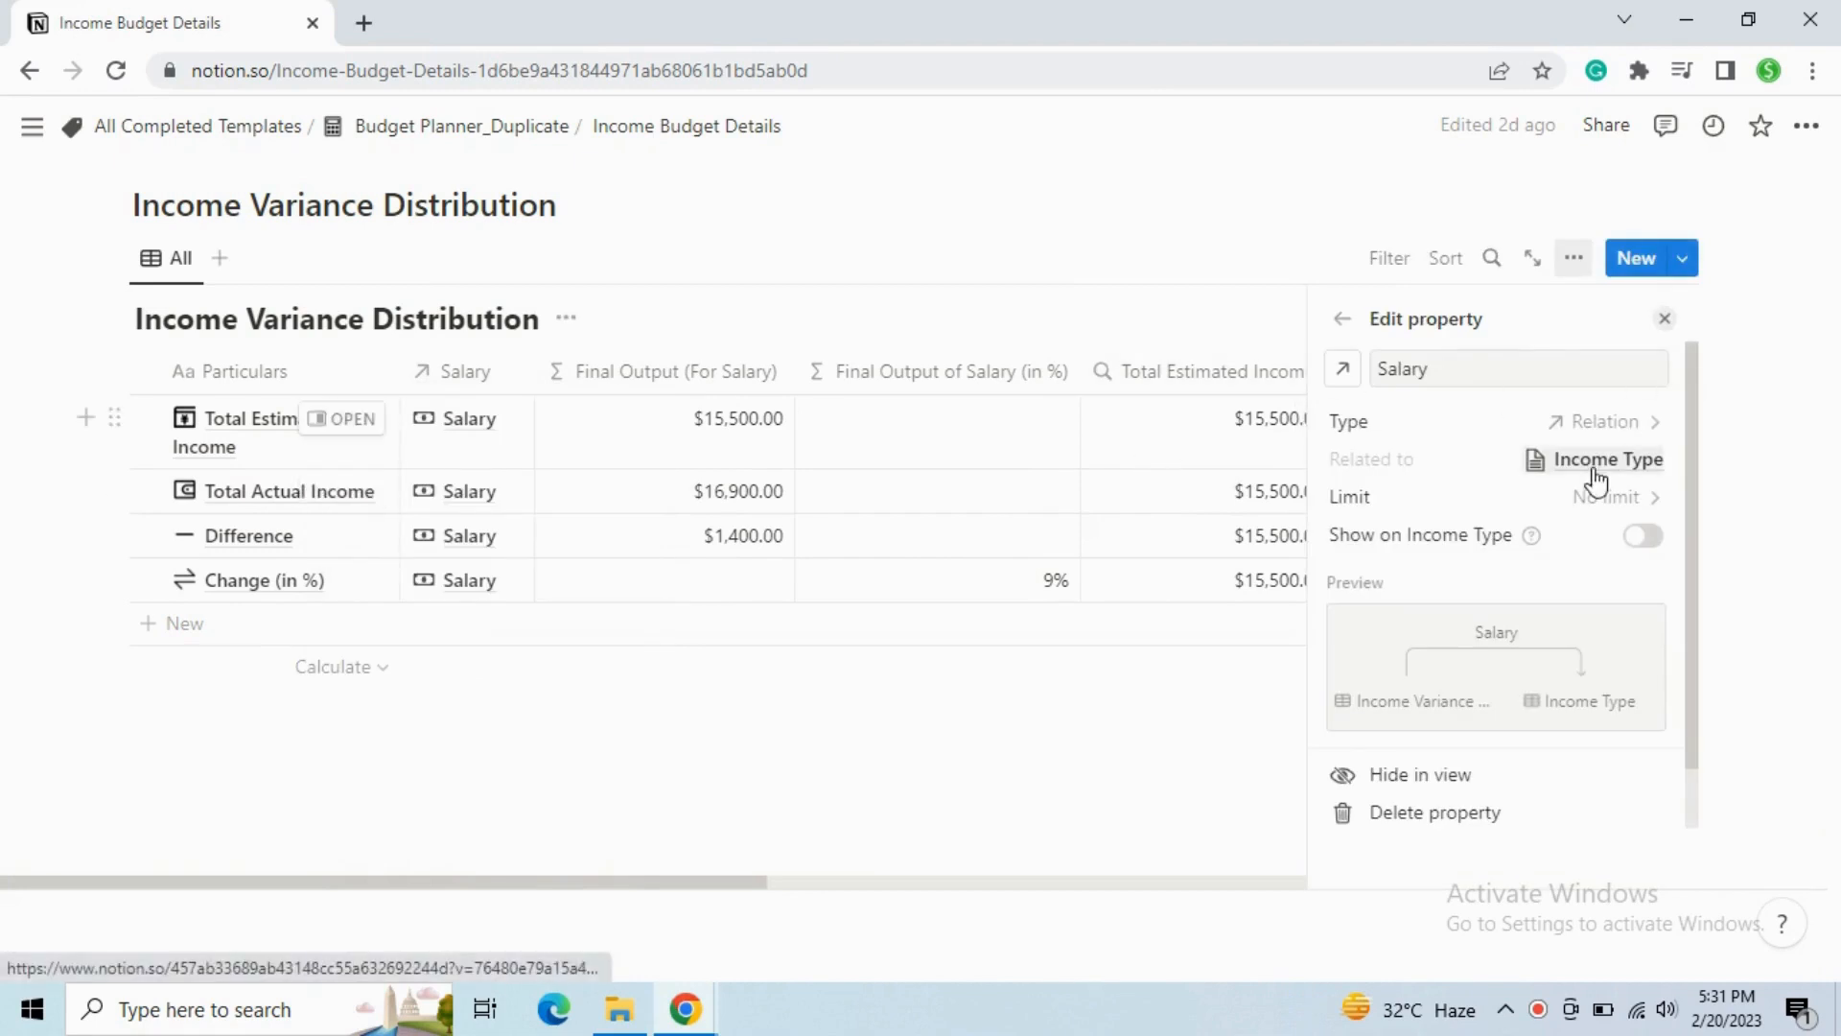
left_click(1667, 319)
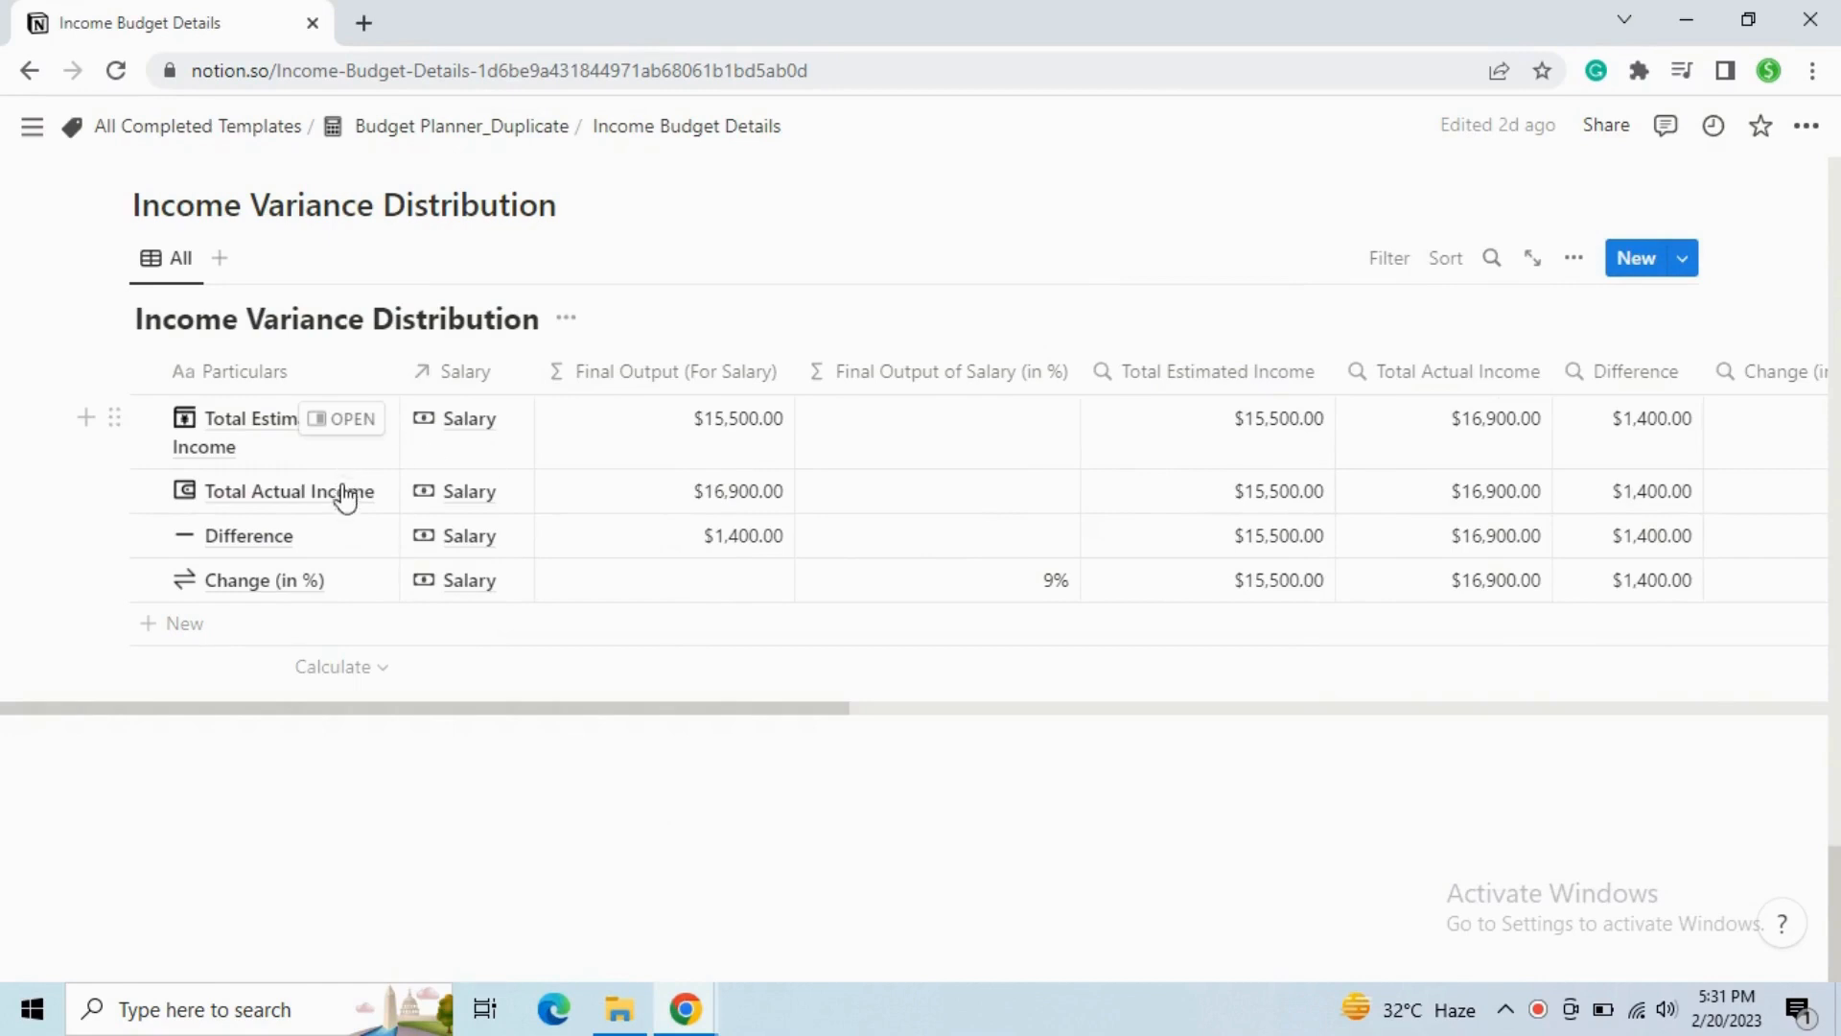
Inspect the rollup settings of the Total Estimated Income property and the formula of Final Output (For Salary) in Income Variance Distribution.
left_click(1223, 395)
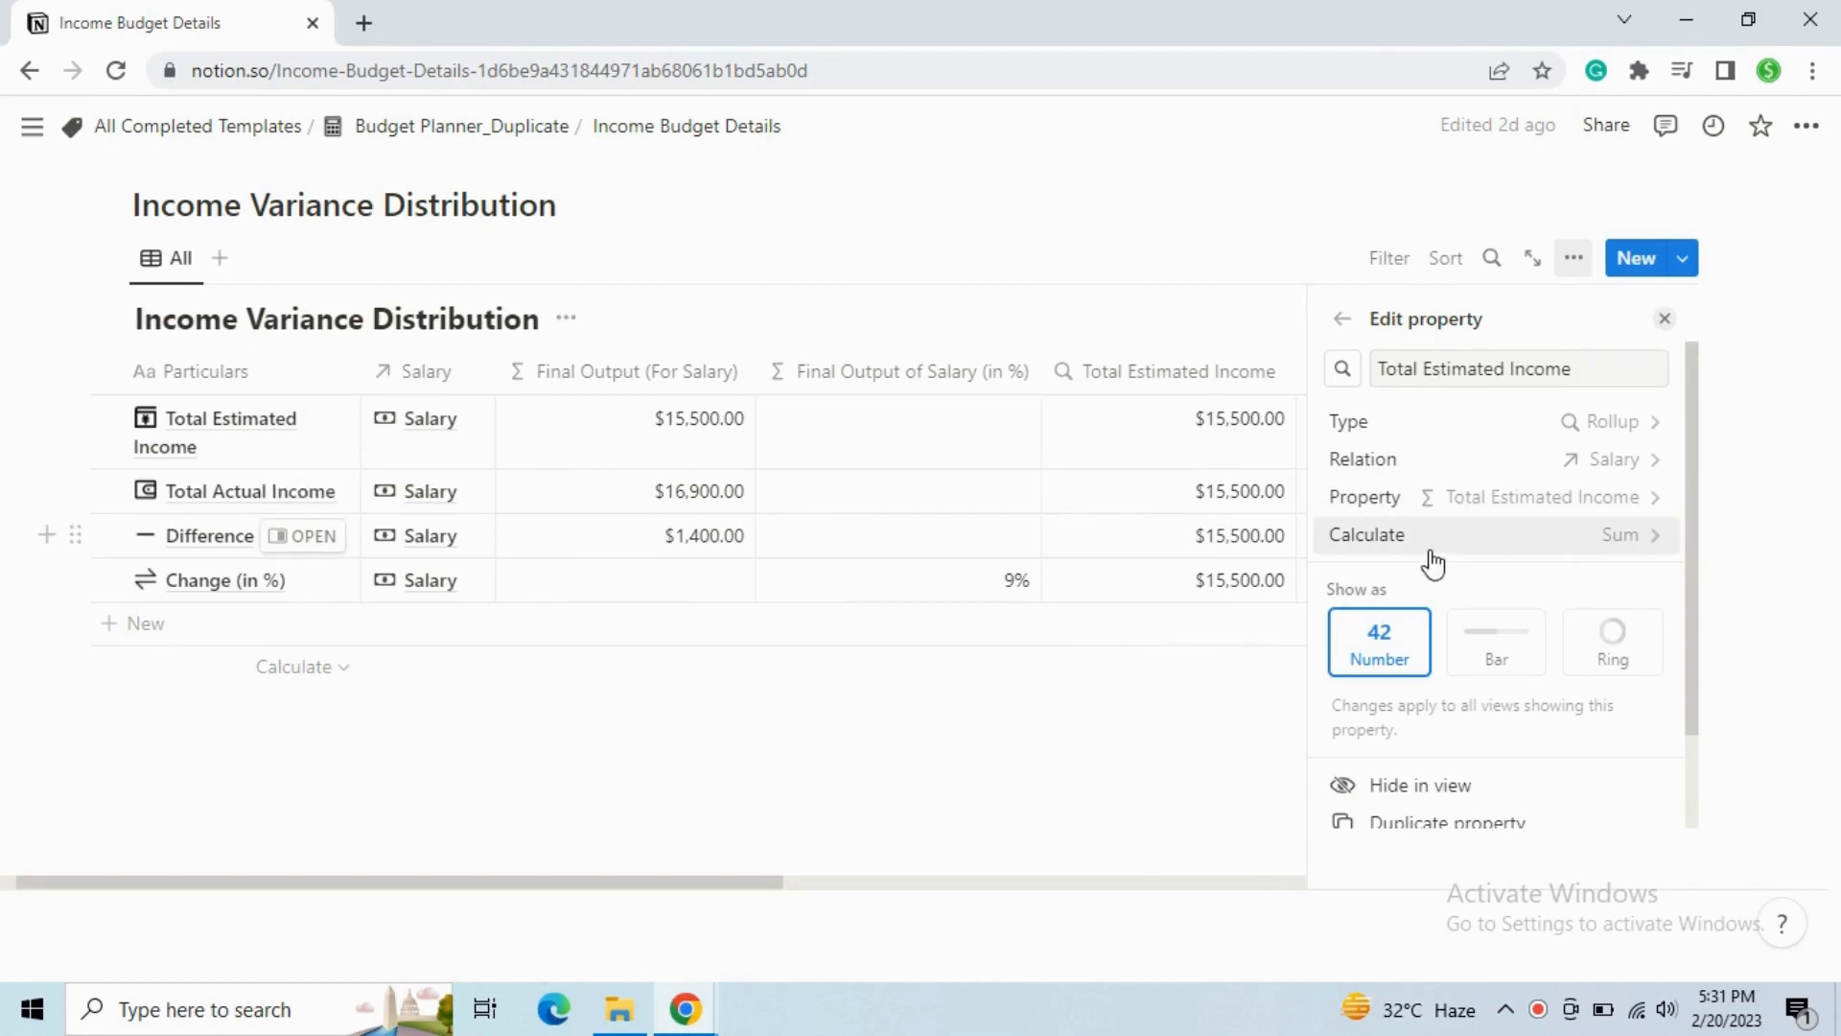
left_click(1665, 318)
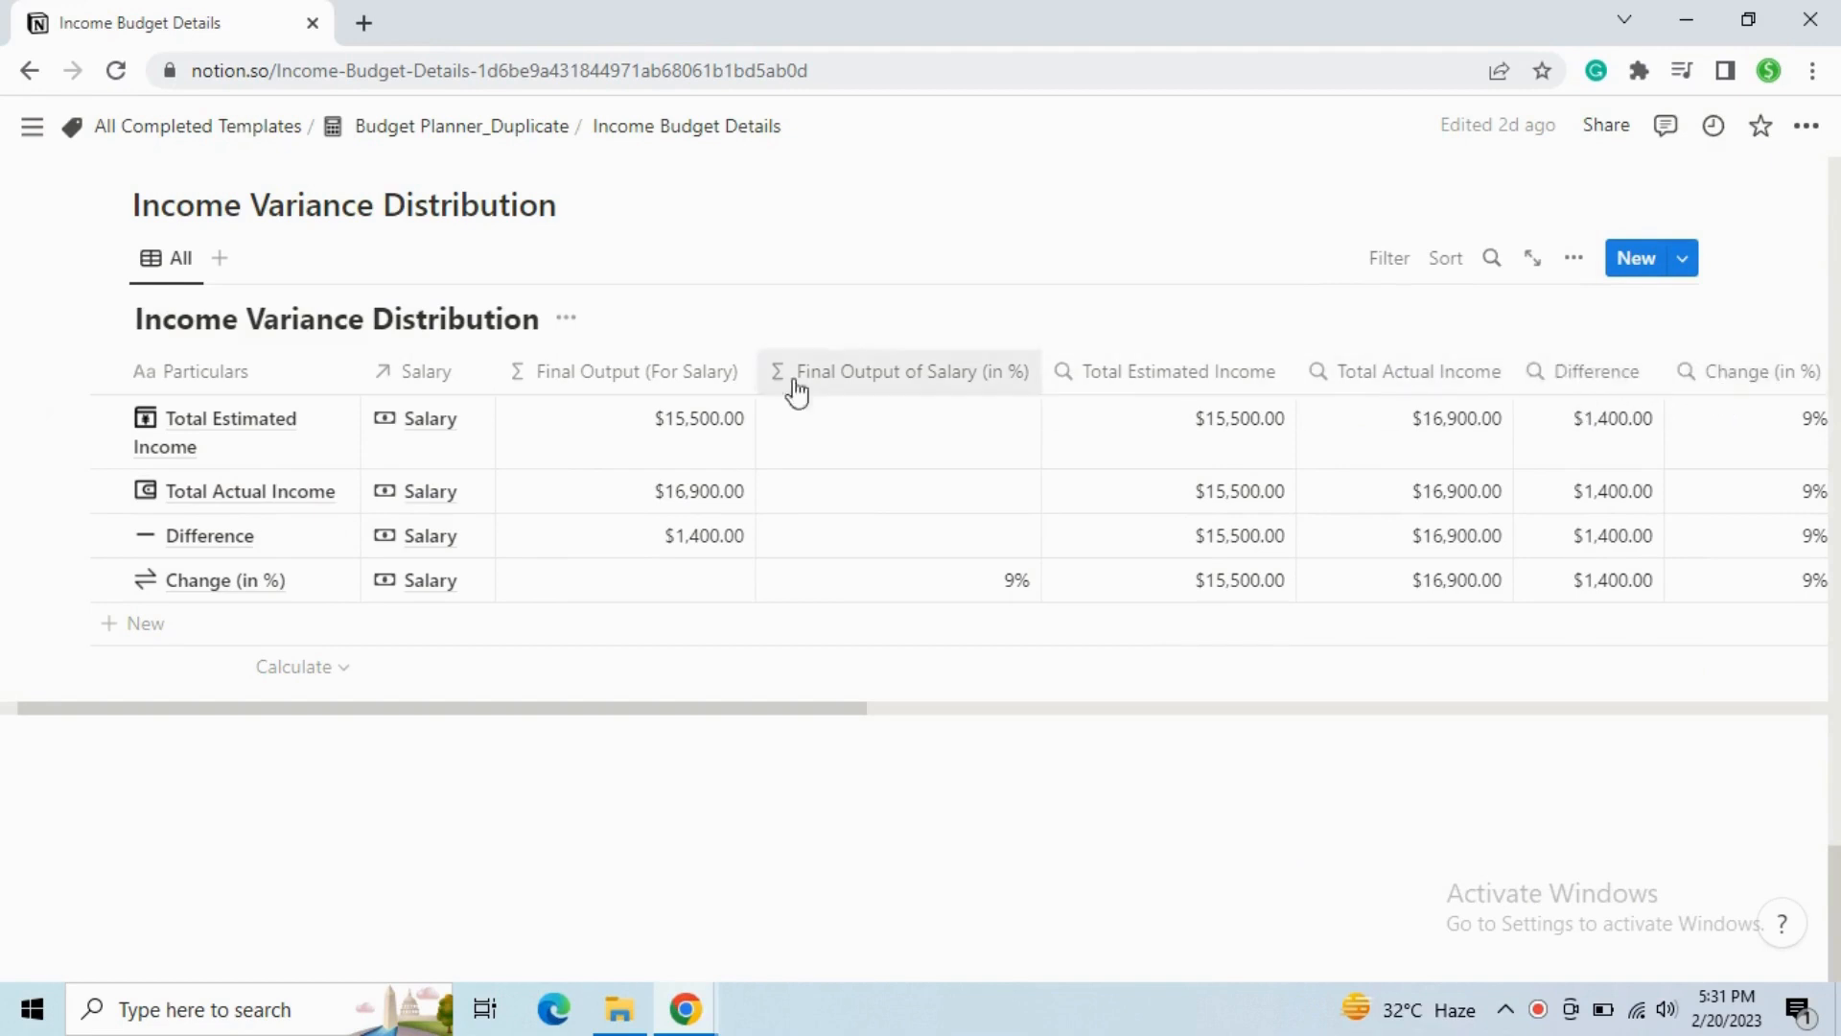
left_click(660, 383)
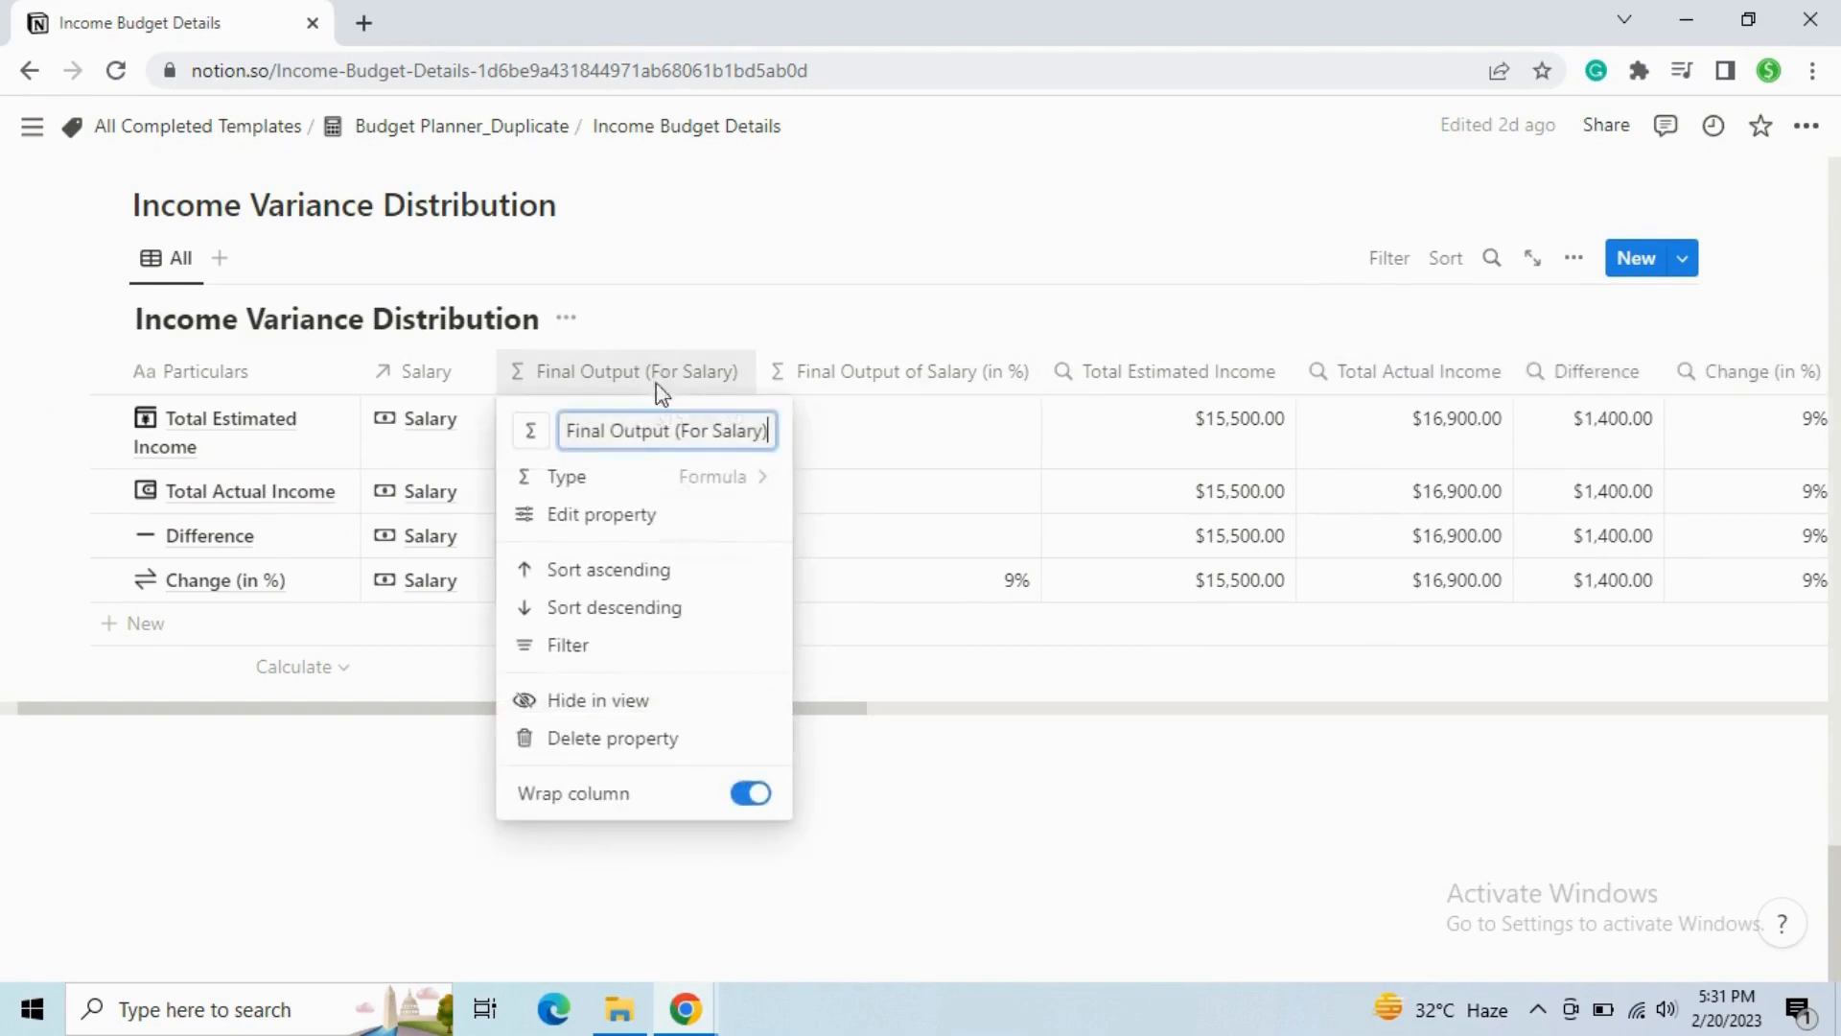
left_click(645, 518)
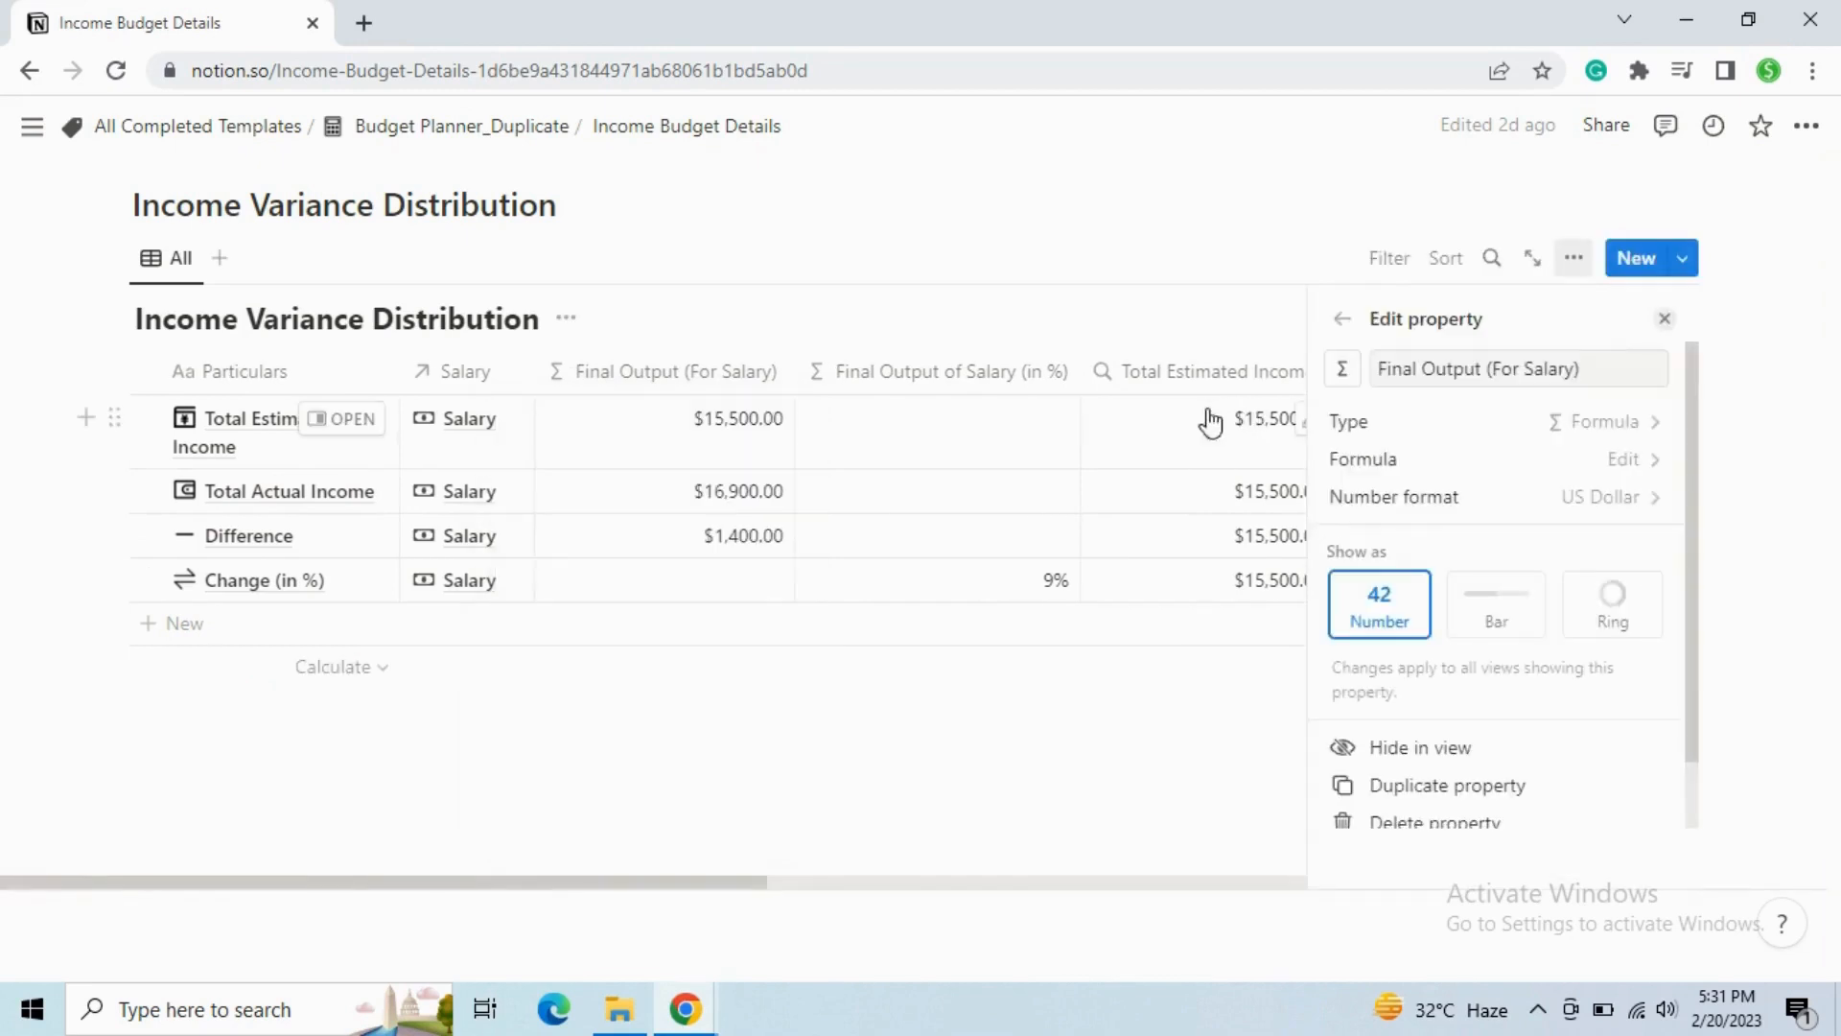
left_click(1447, 463)
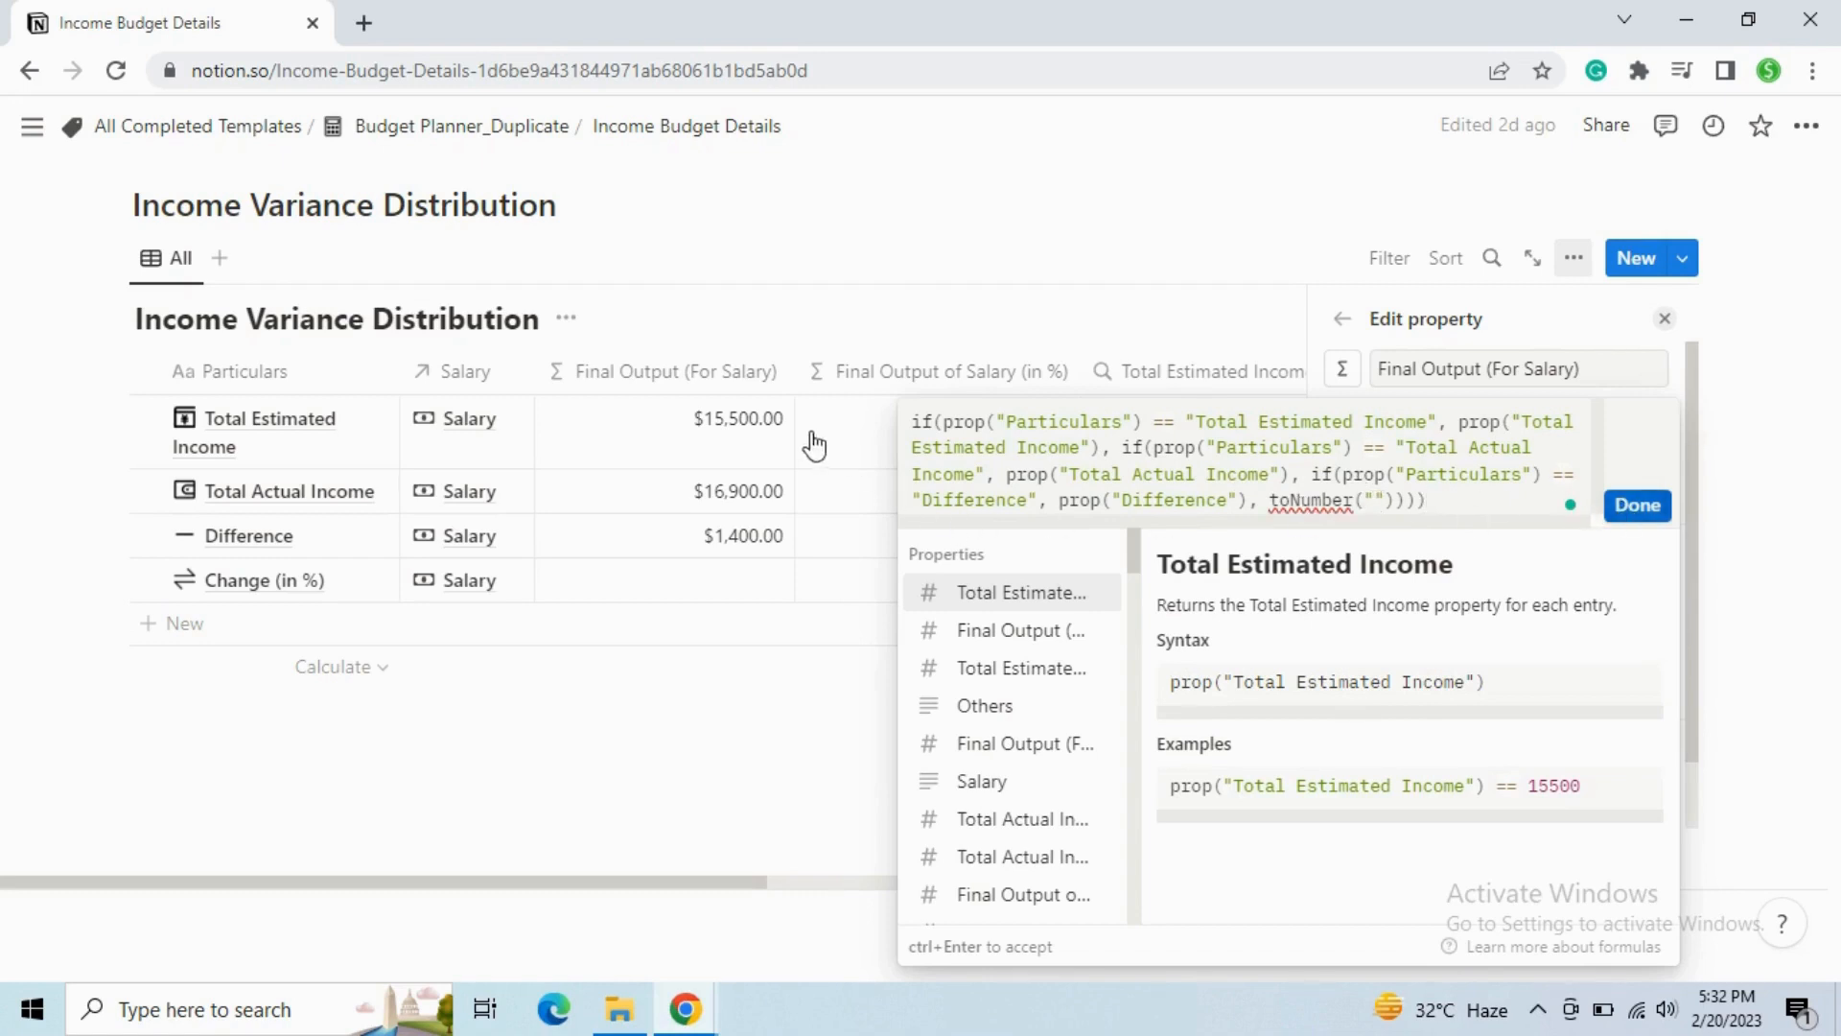
left_click(750, 431)
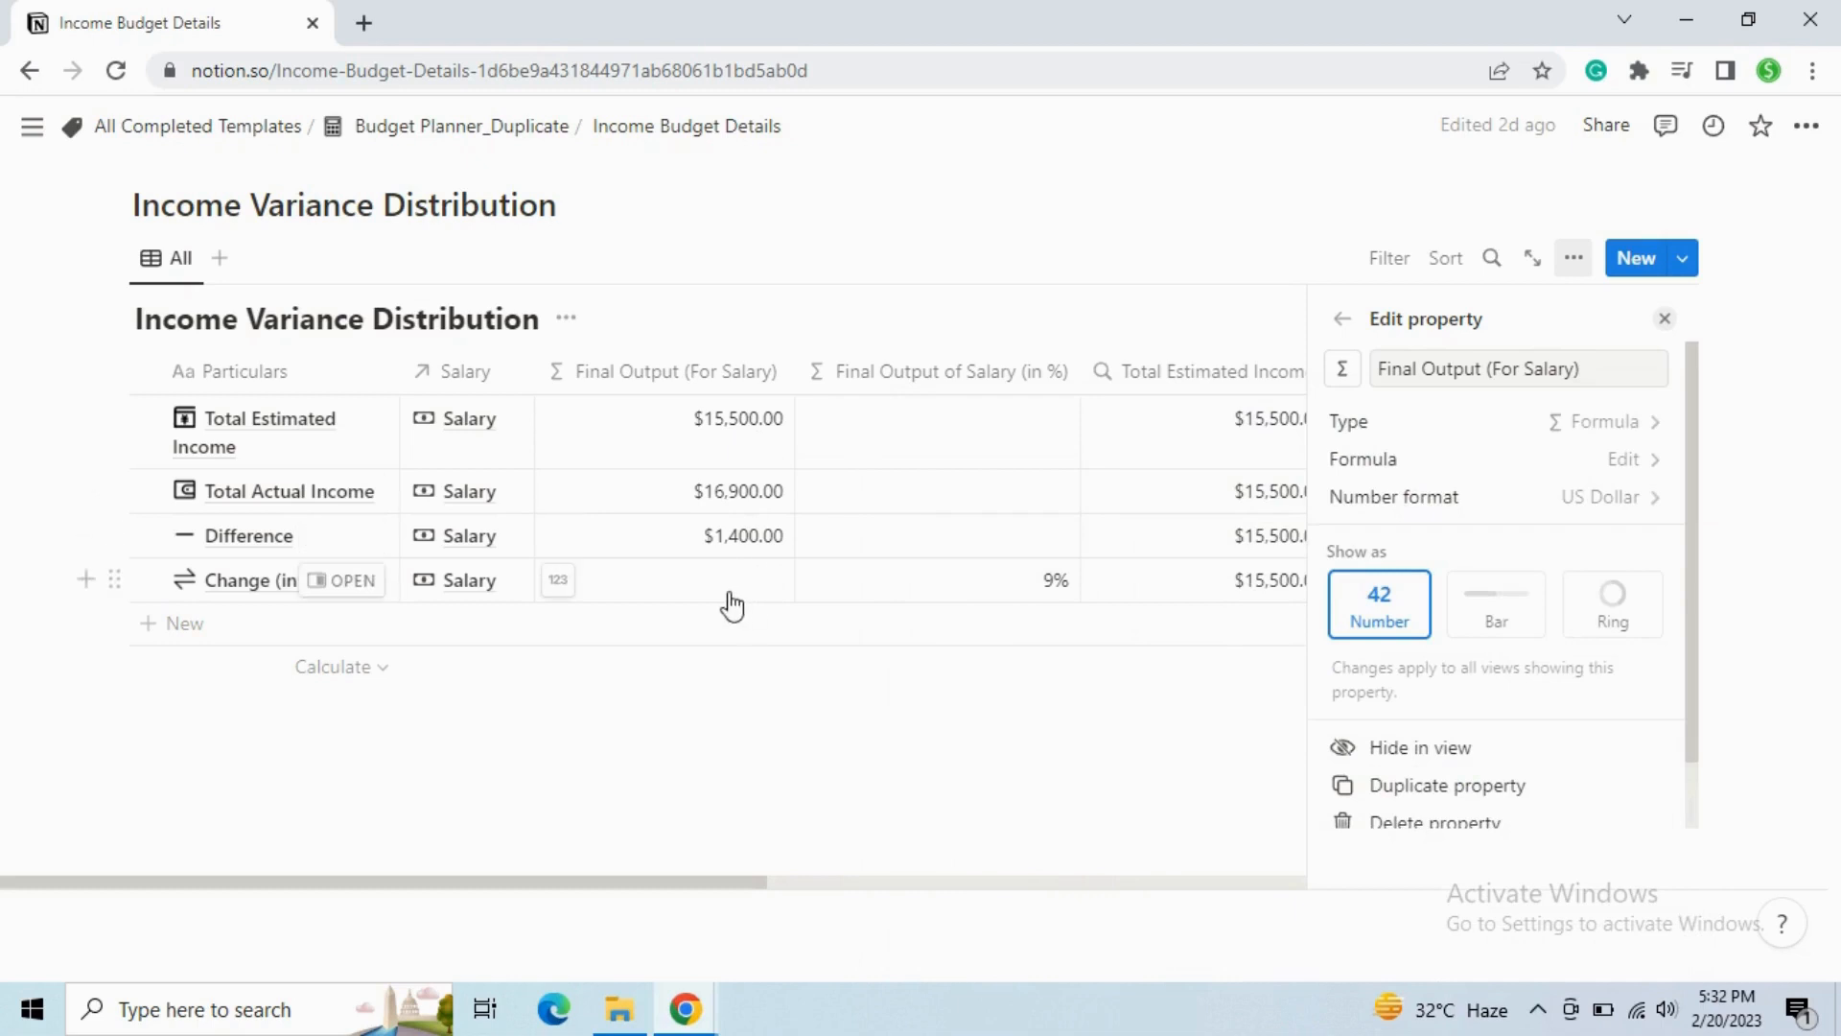
Examine the formula of the Final Output of Salary (in %) property in the Income Variance Distribution table.
left_click(979, 396)
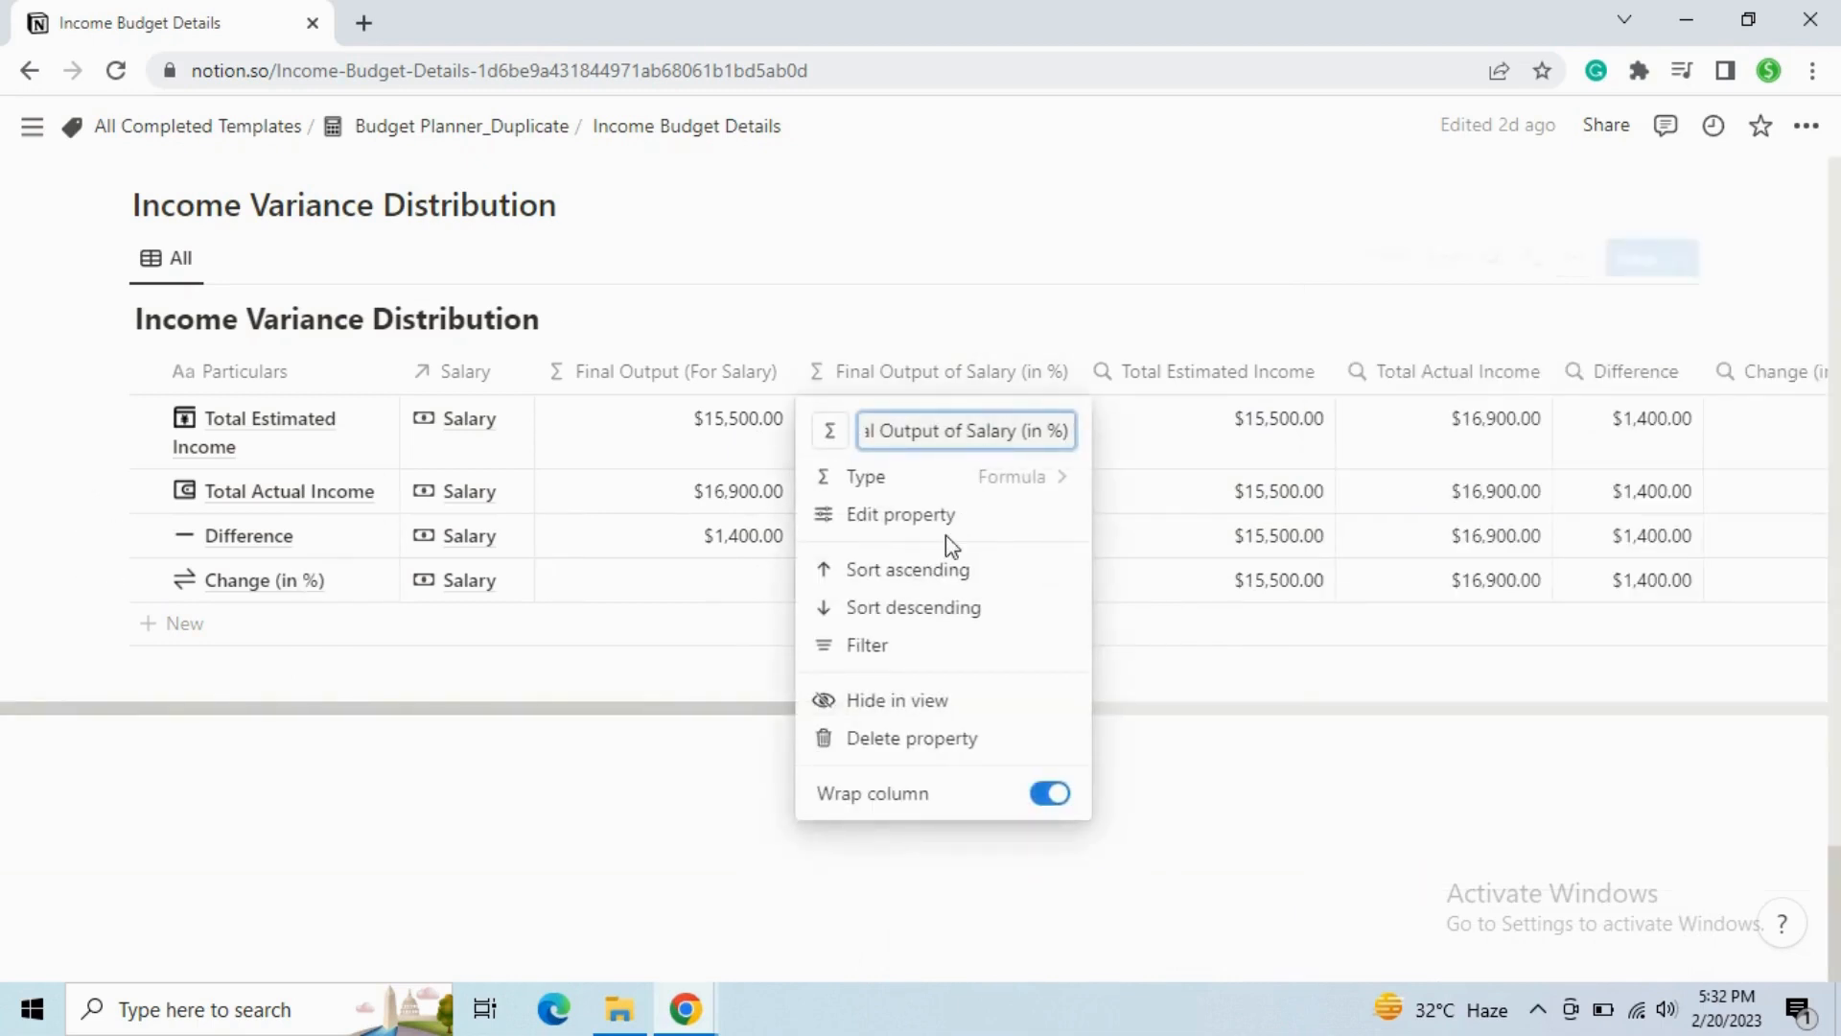
key("Return")
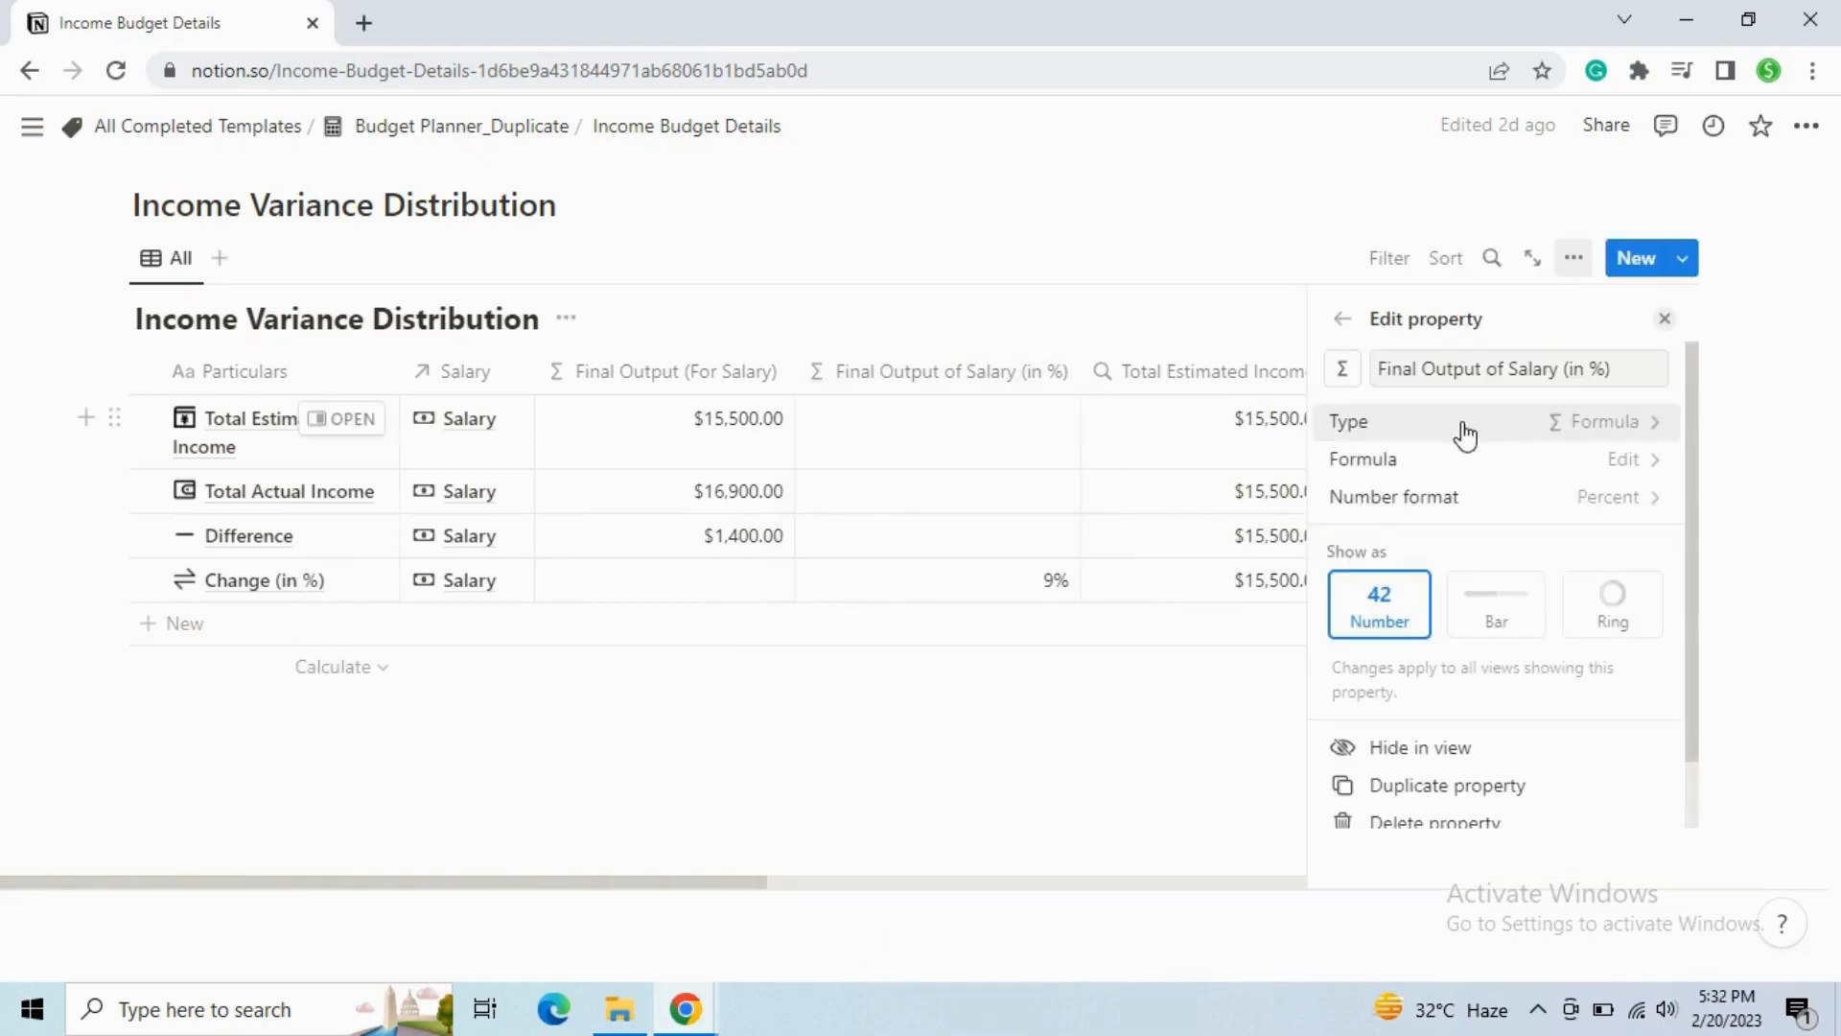
left_click(1382, 457)
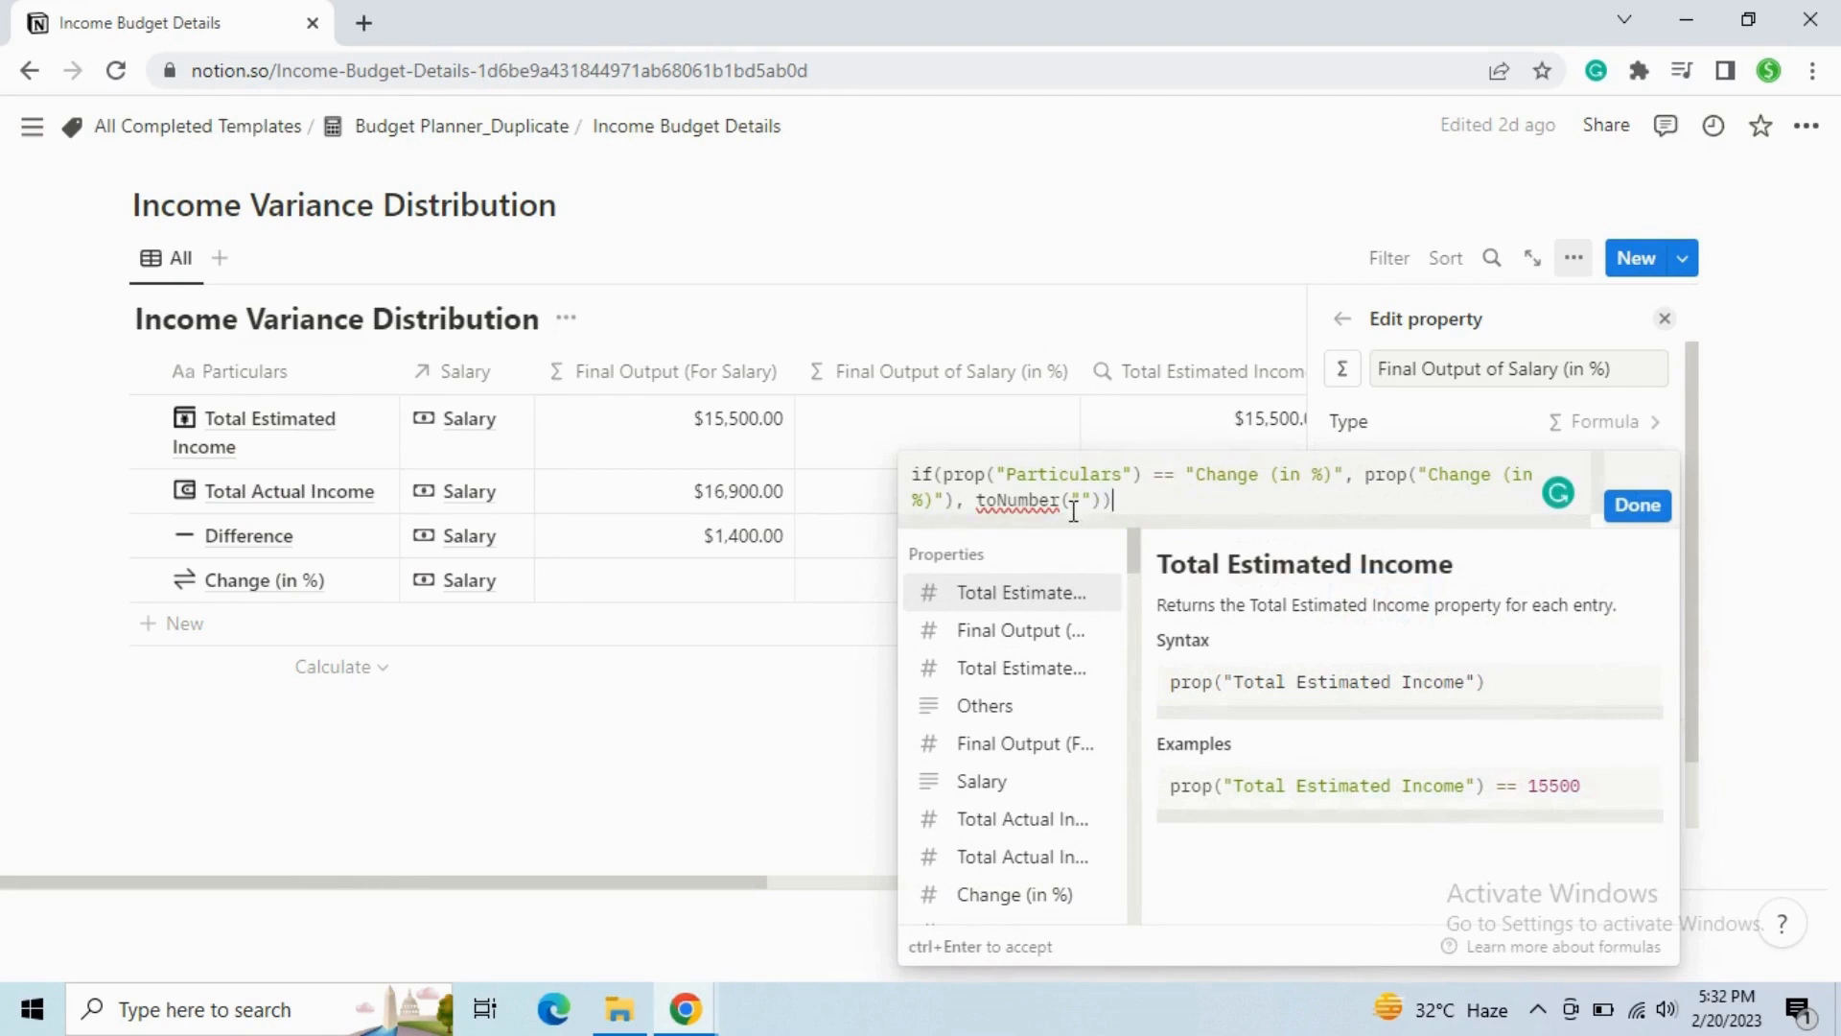
left_click(1636, 506)
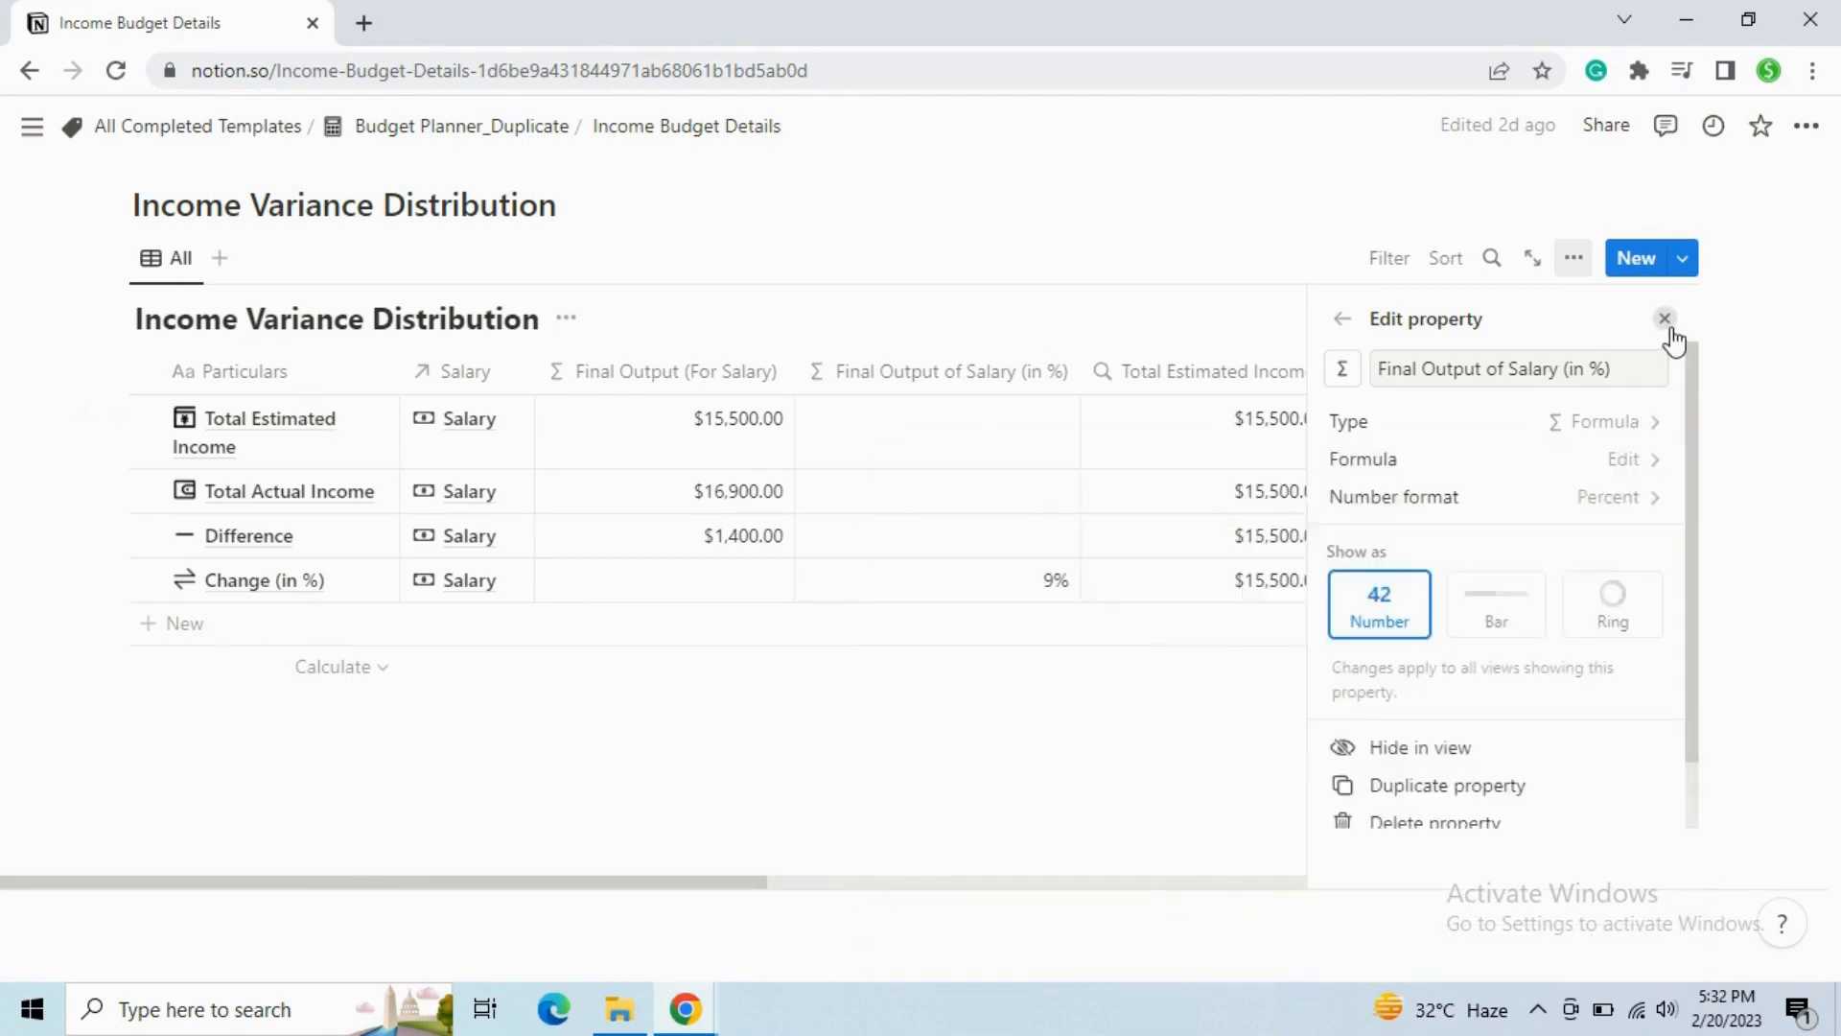
left_click(1045, 472)
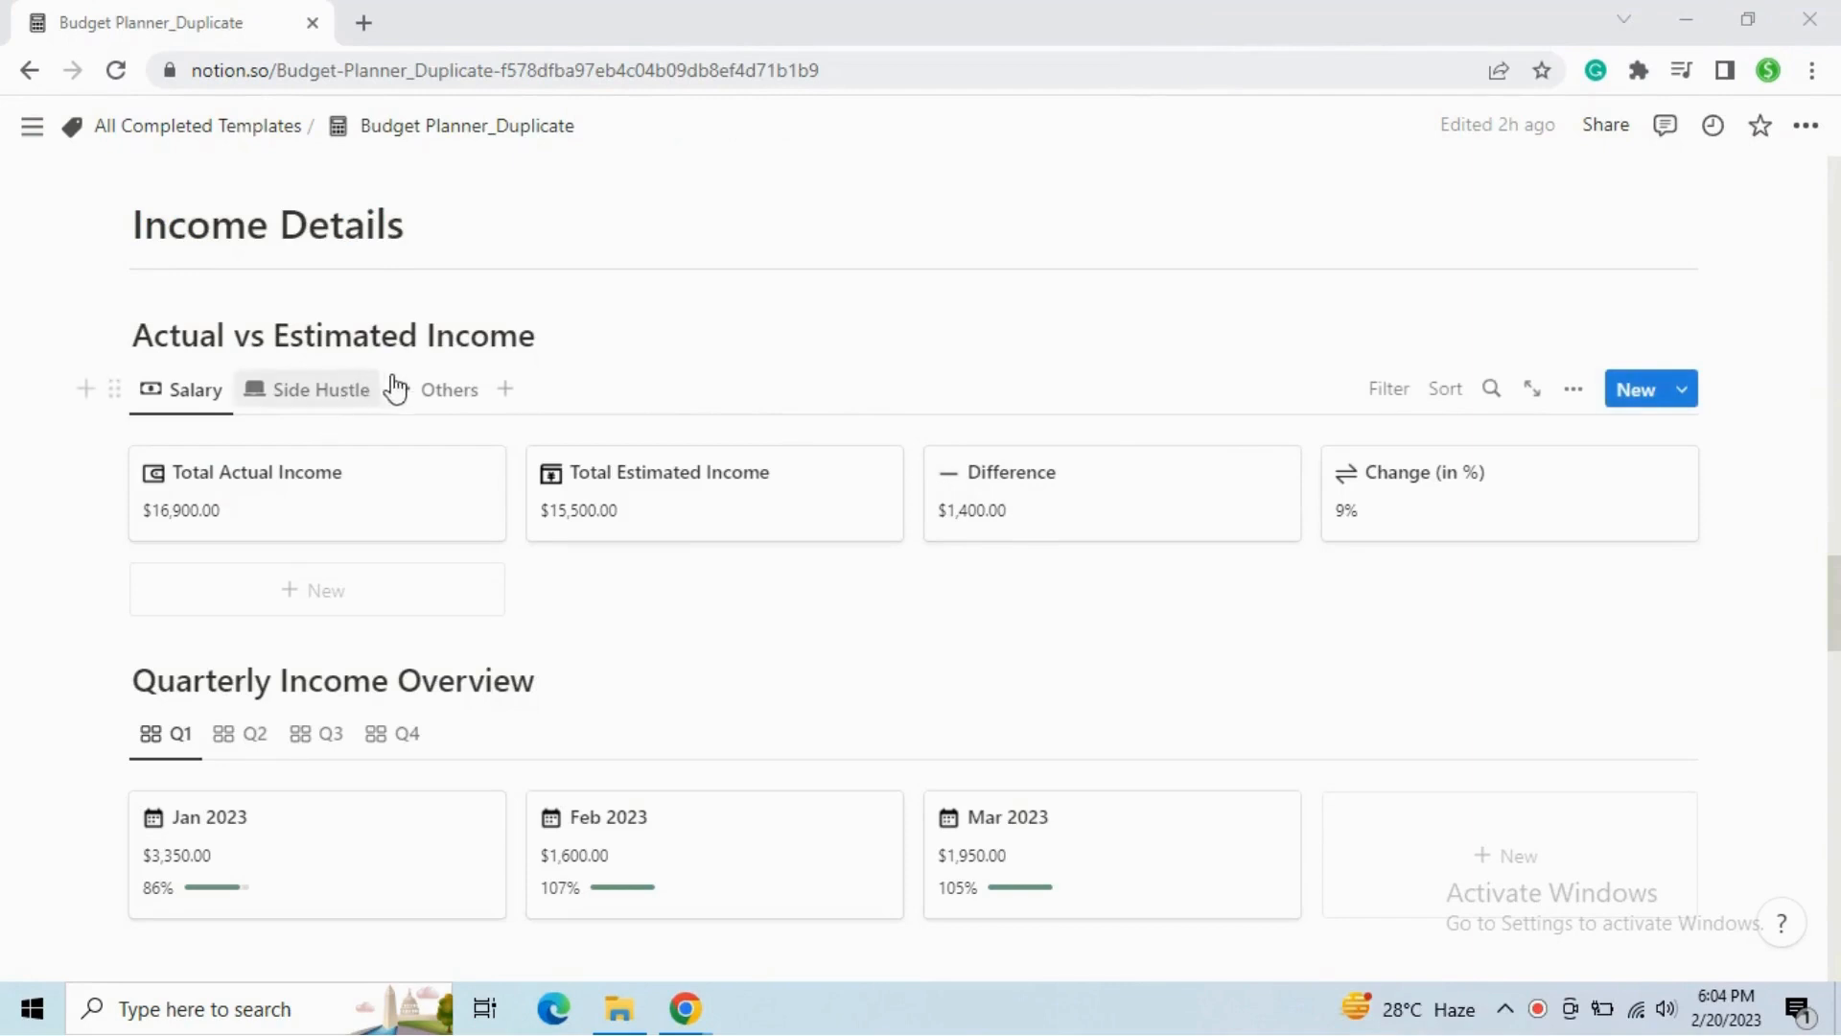
Review the Actual vs Estimated Income, Quarterly Income Overview and Frequency of Income sections under Income Details on the Budget Planner page.
scroll(477, 476, "down", 3)
scroll(477, 476, "down", 1)
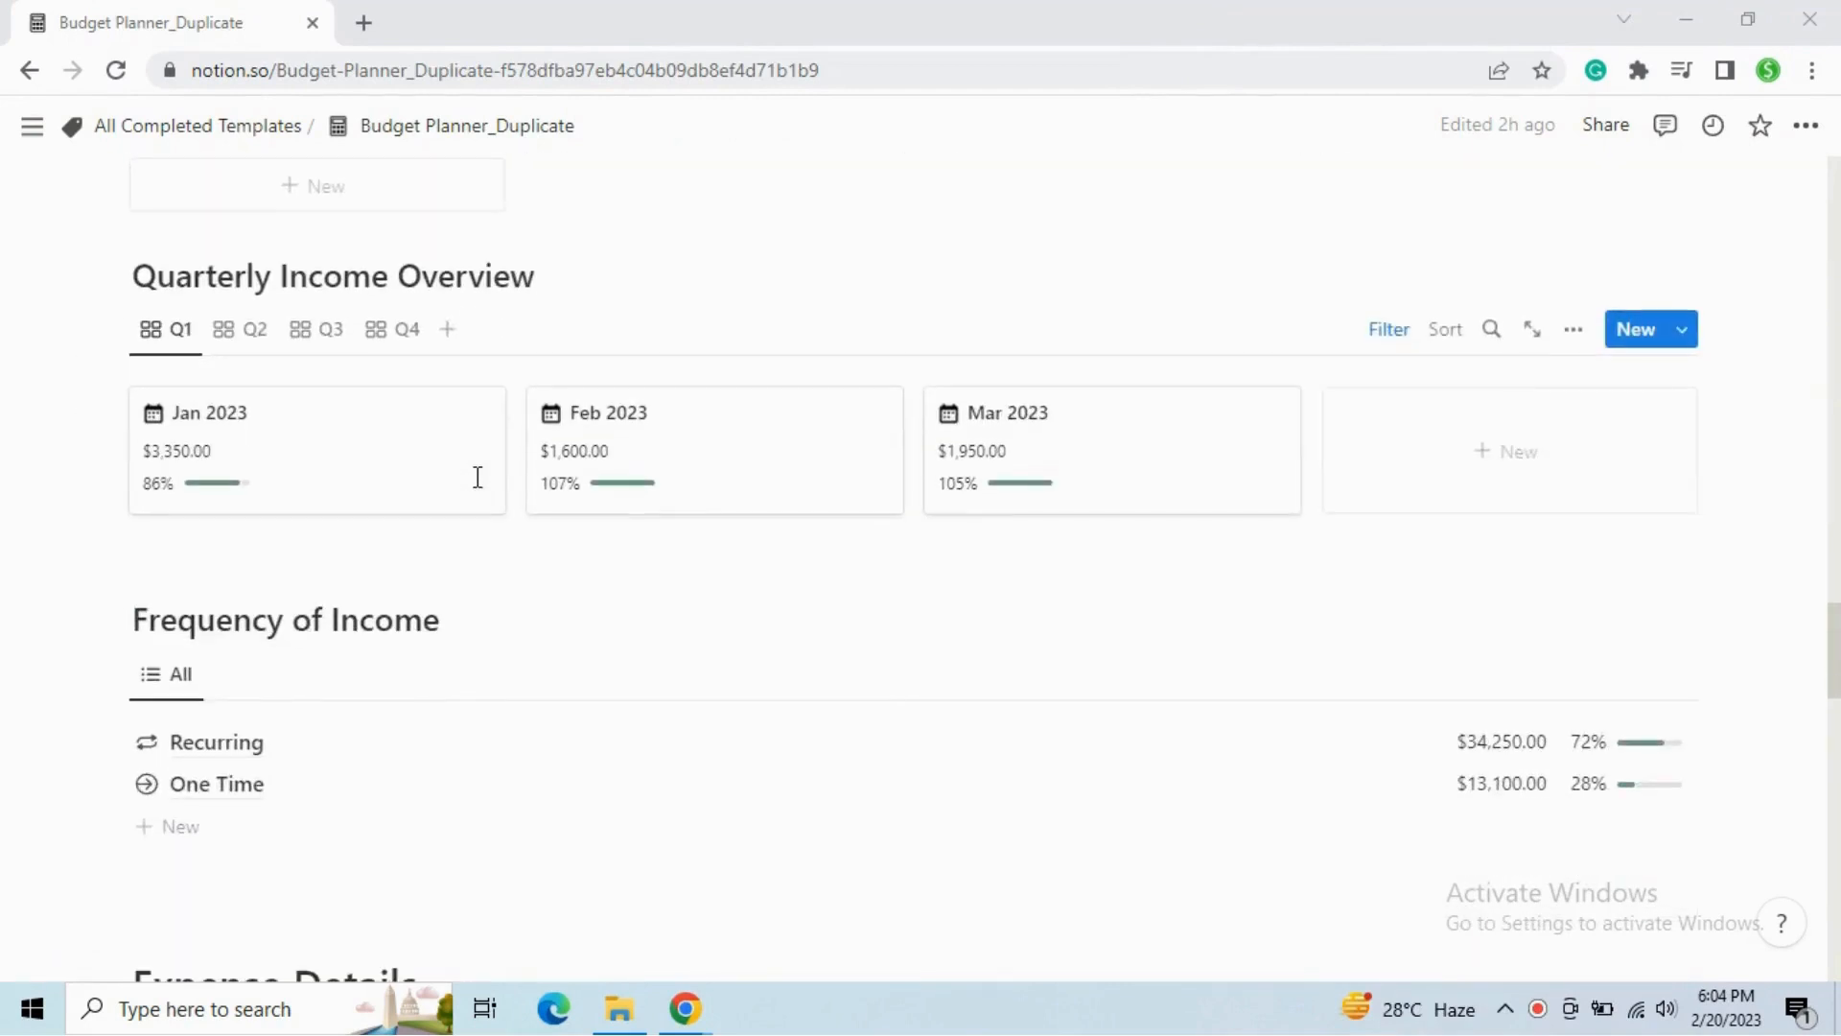
scroll(443, 637, "up", 1)
scroll(441, 652, "up", 2)
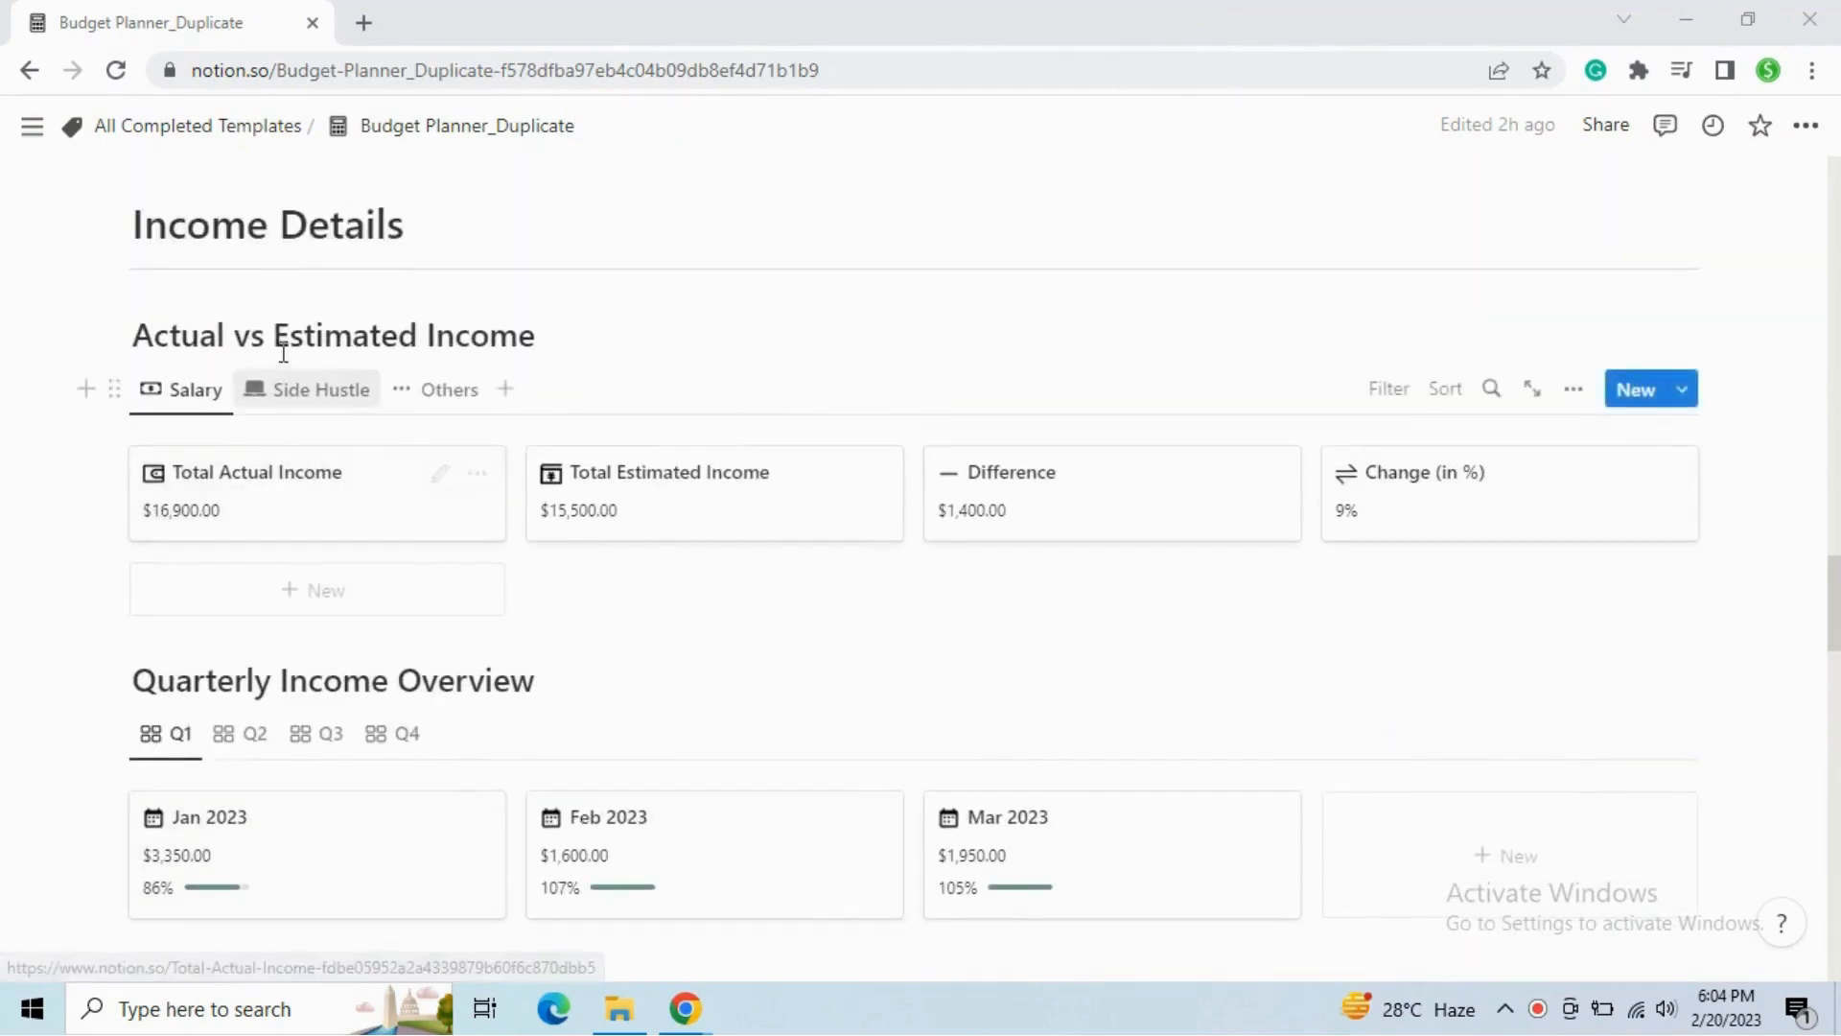
scroll(423, 380, "down", 2)
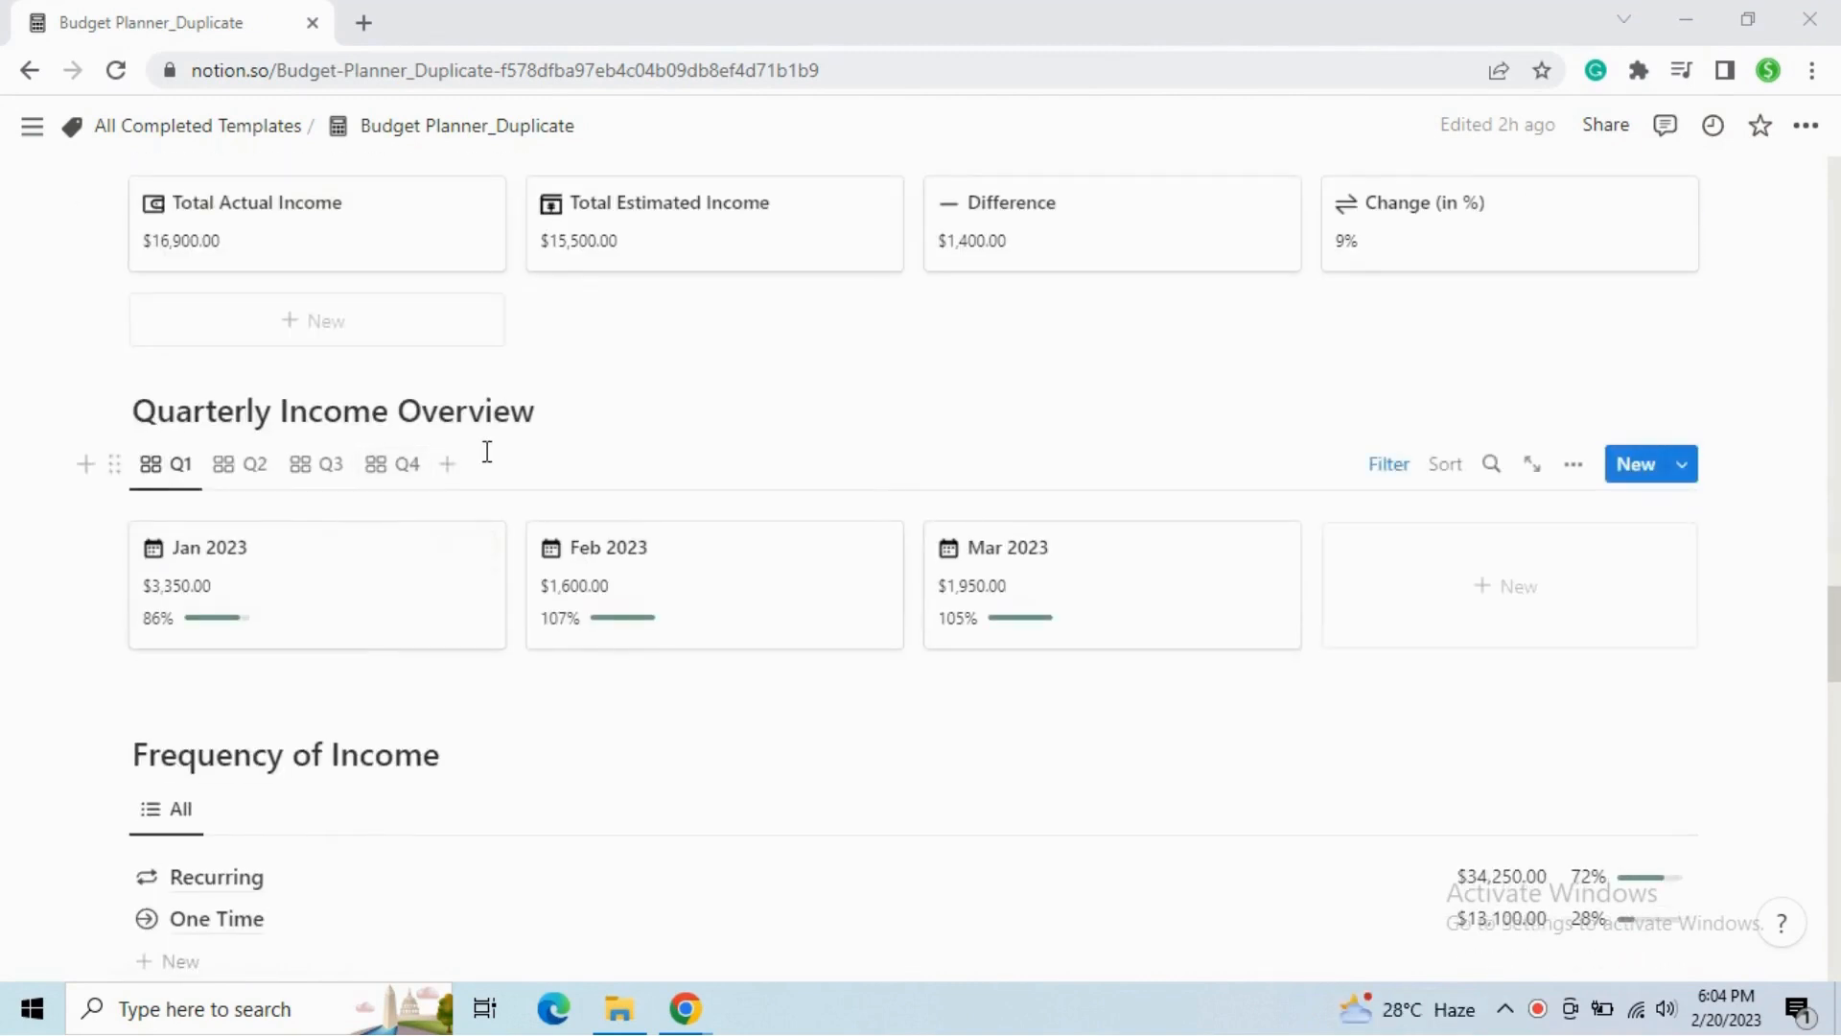
scroll(386, 600, "down", 2)
scroll(386, 600, "up", 3)
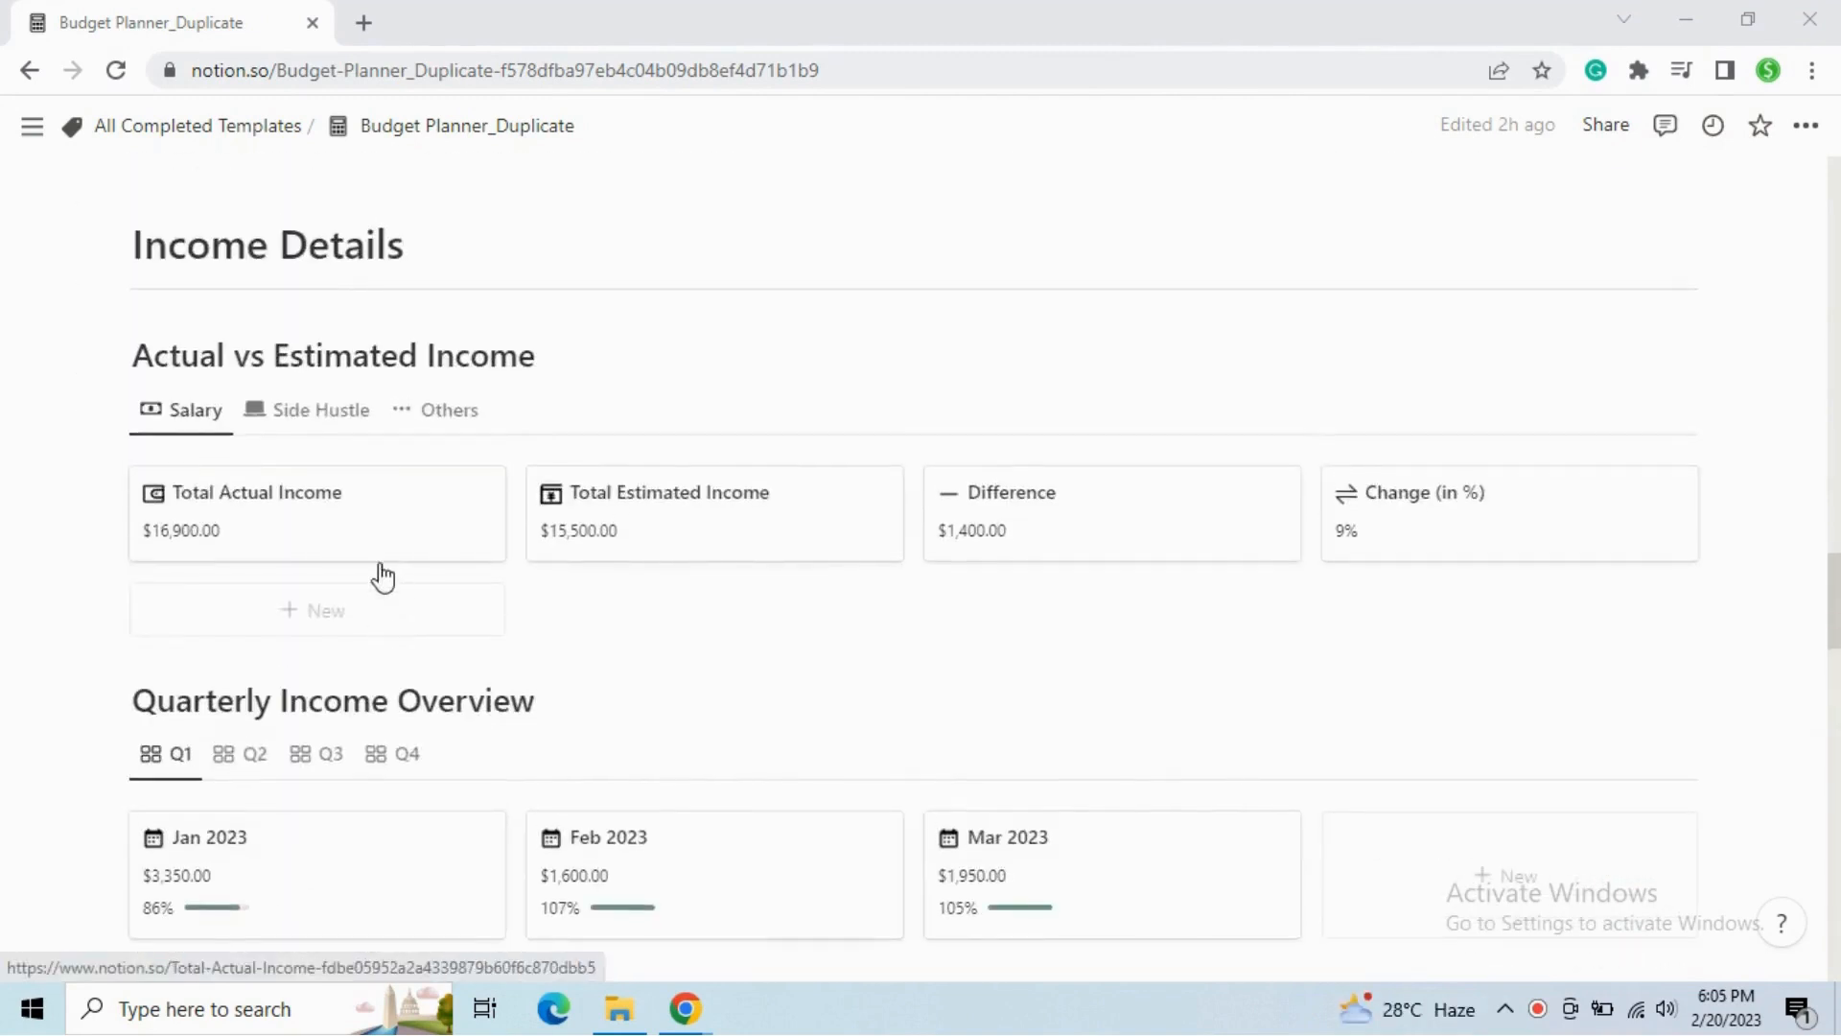
scroll(383, 575, "up", 2)
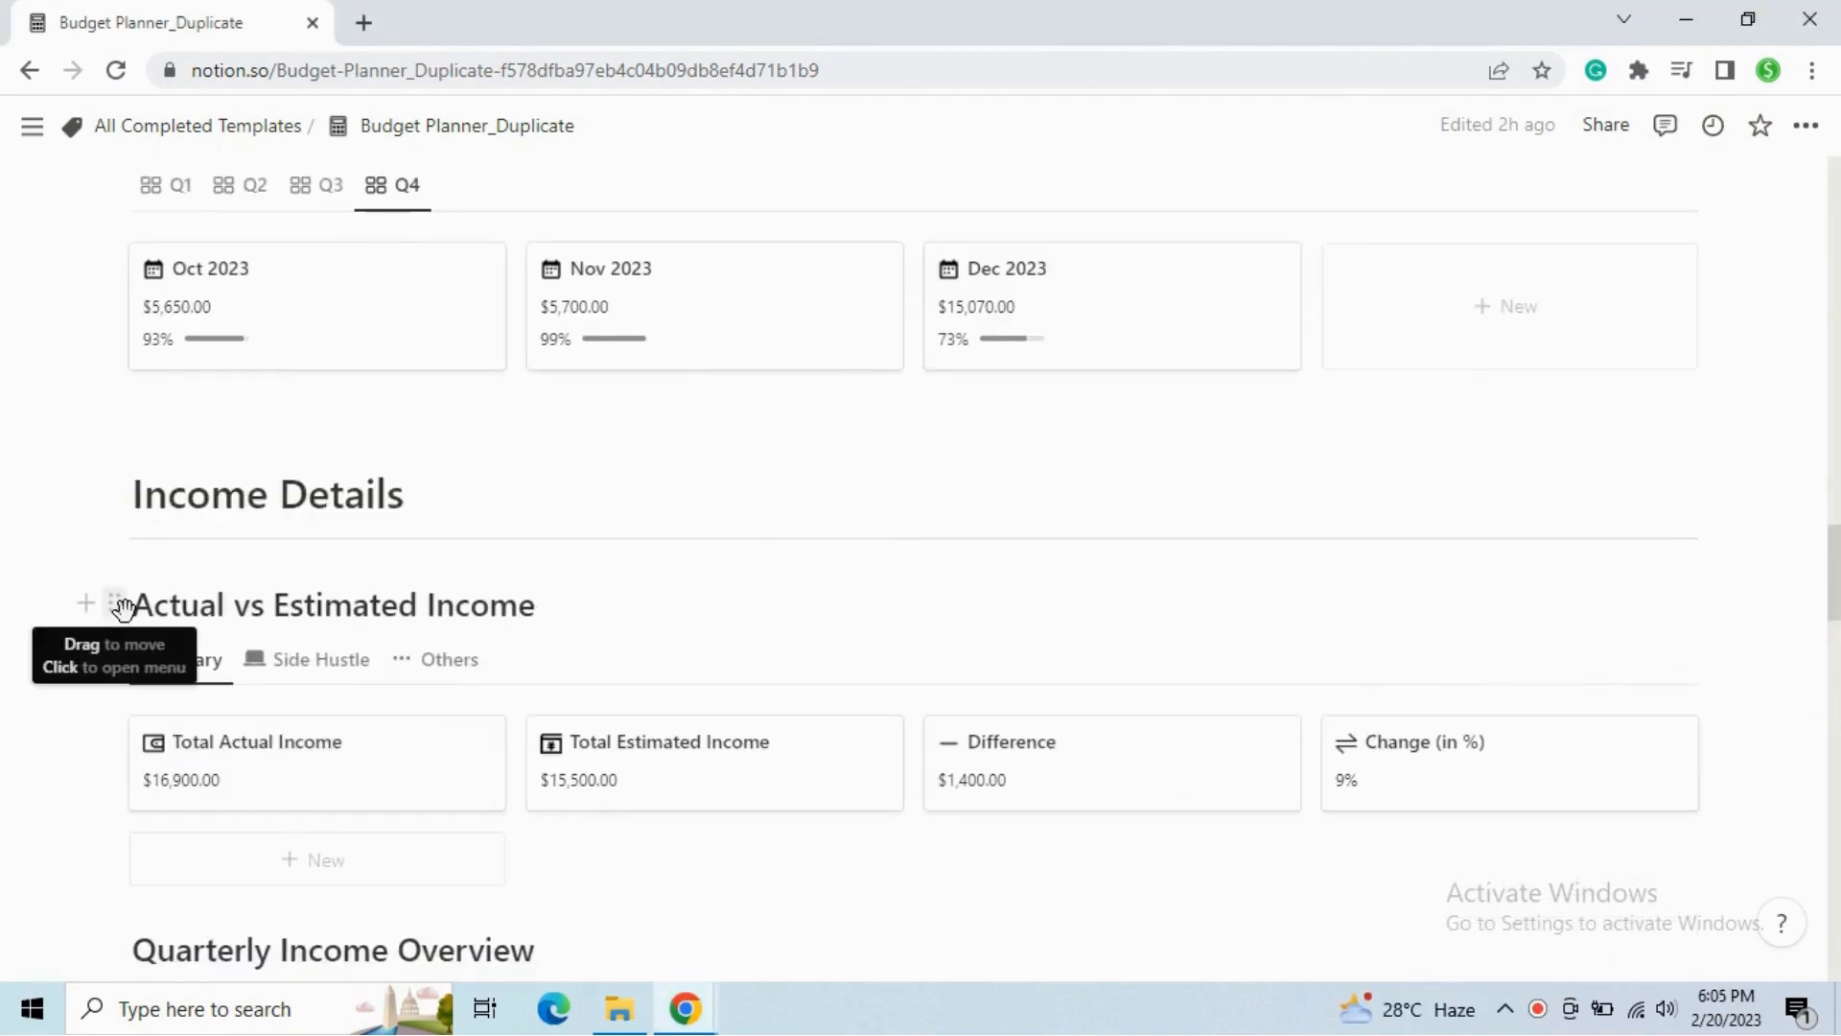
Insert a linked view of database block between the Income Details divider and the Actual vs Estimated Income heading.
key("Return")
key("Up")
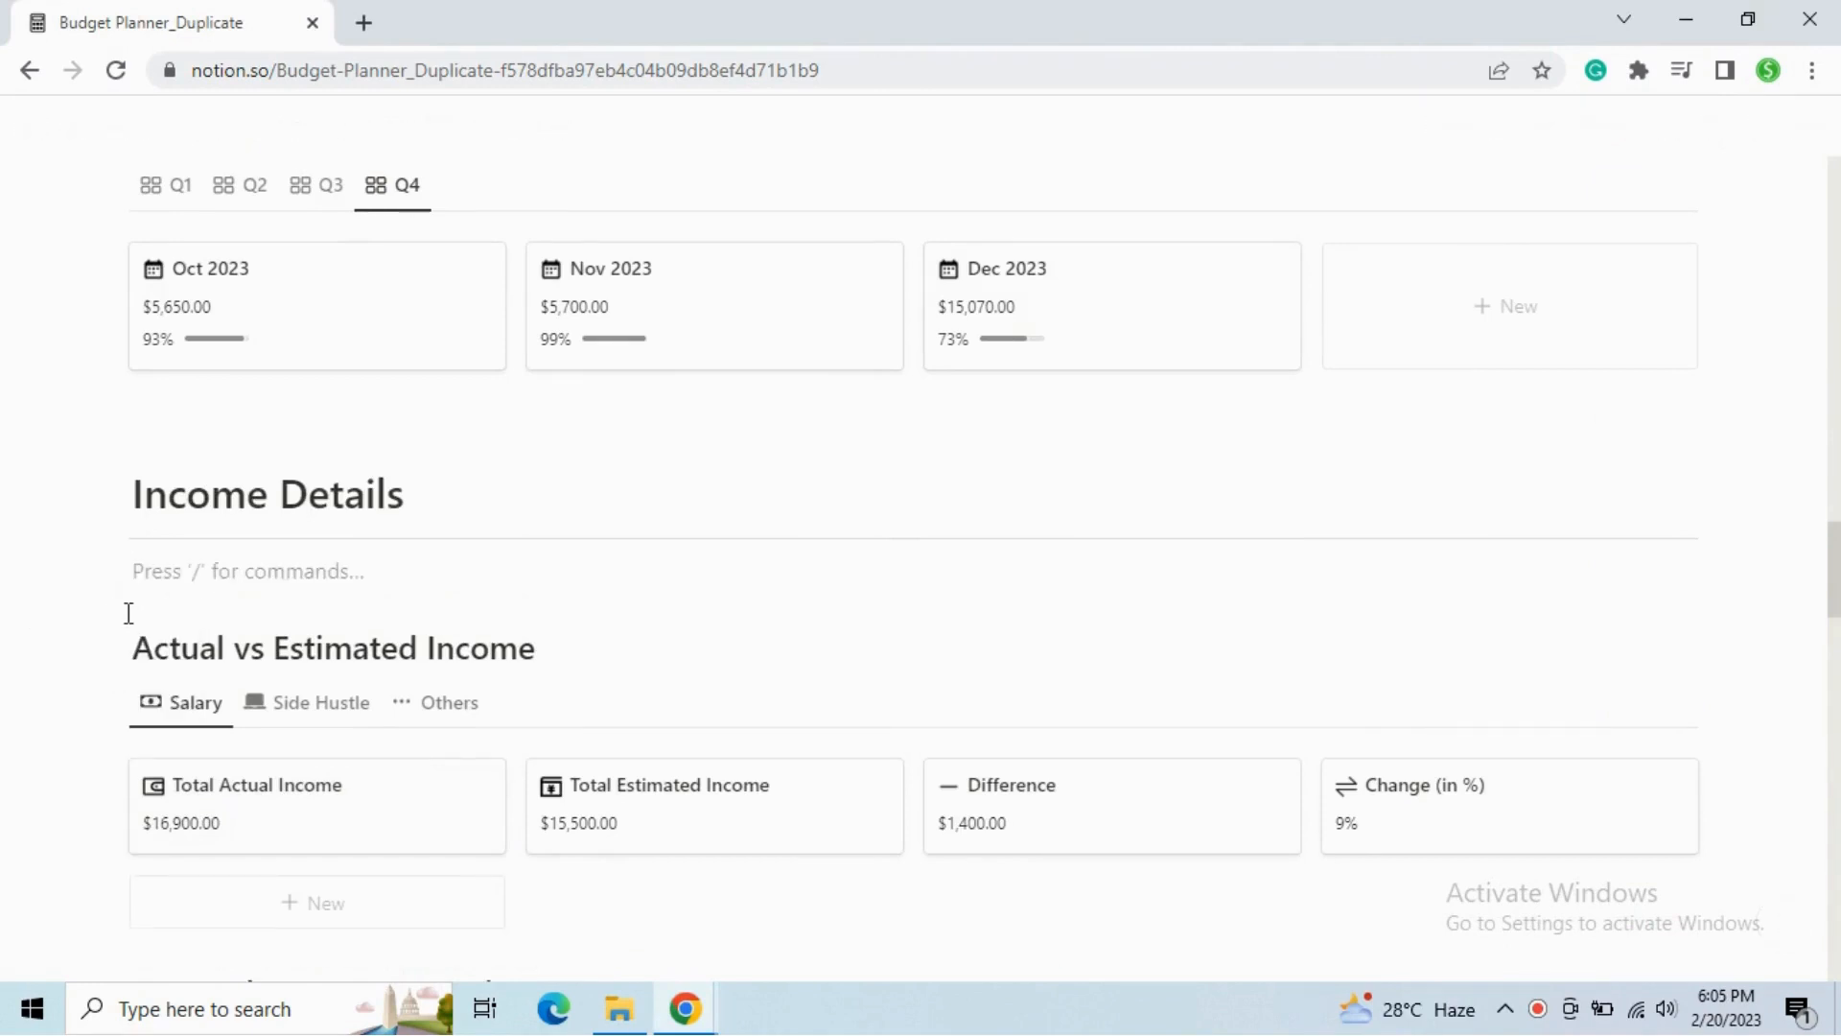
type("/li")
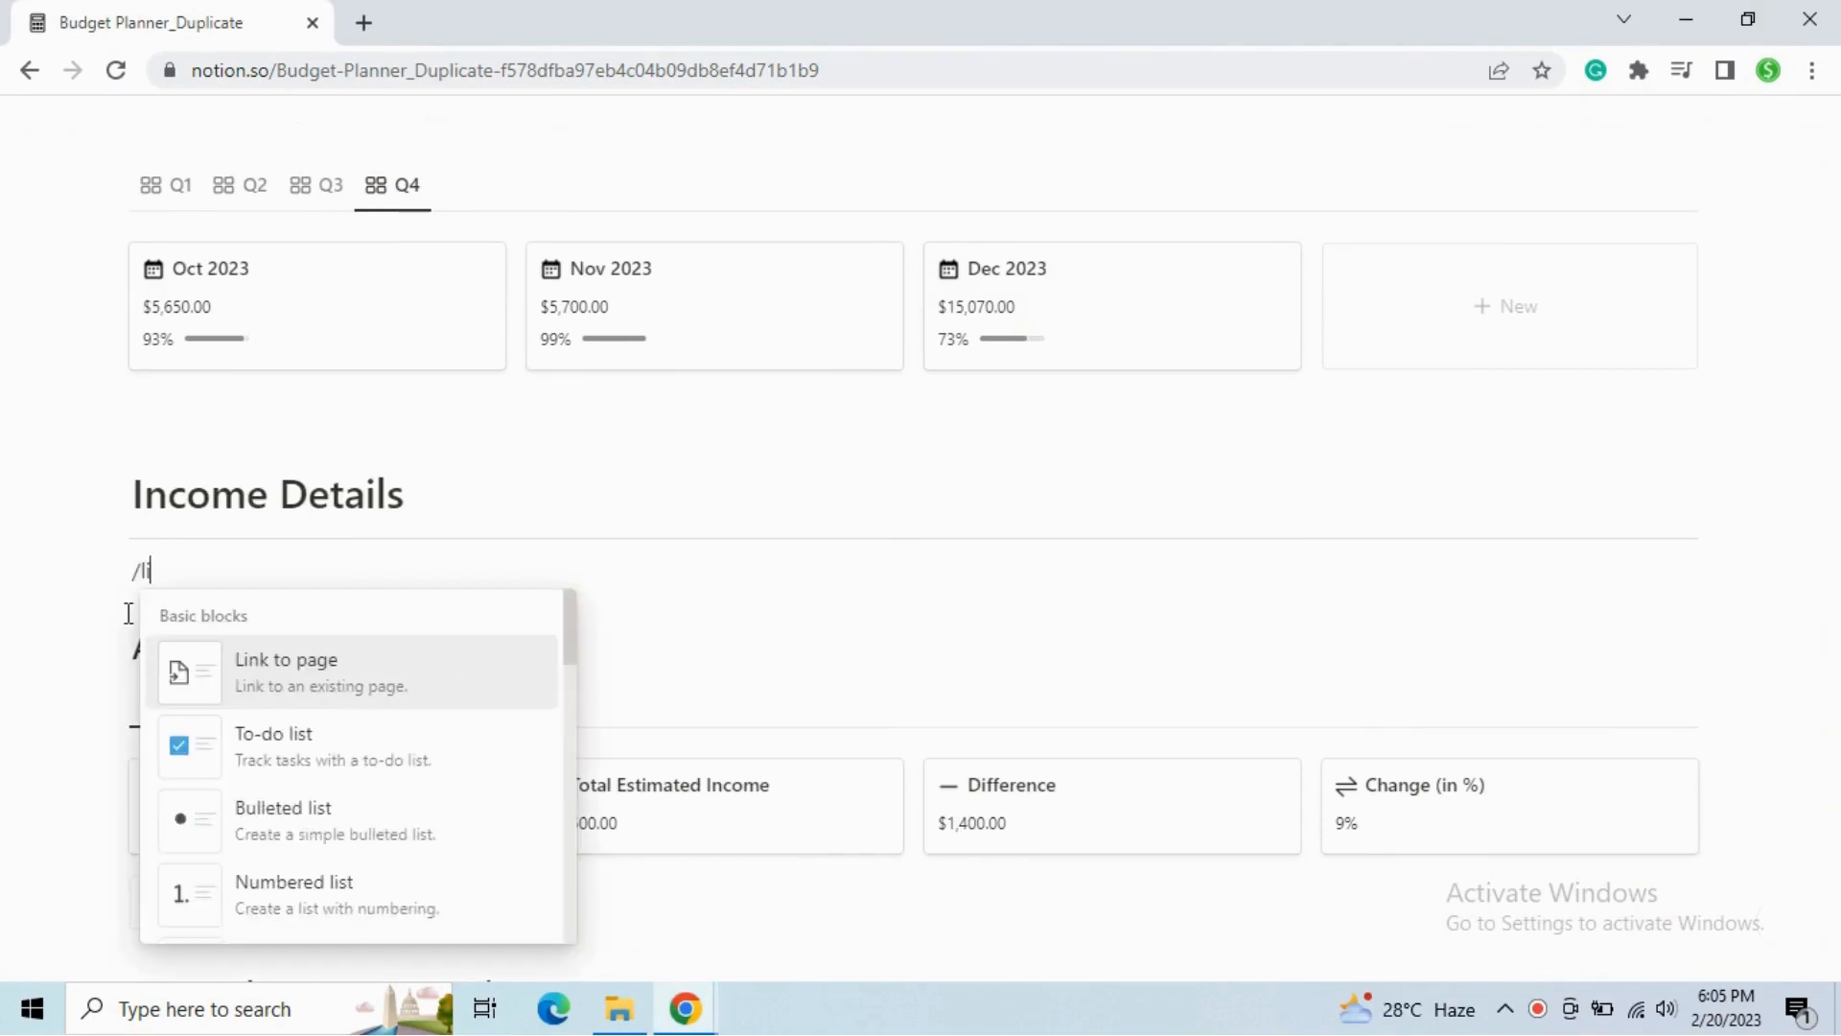
type("nked")
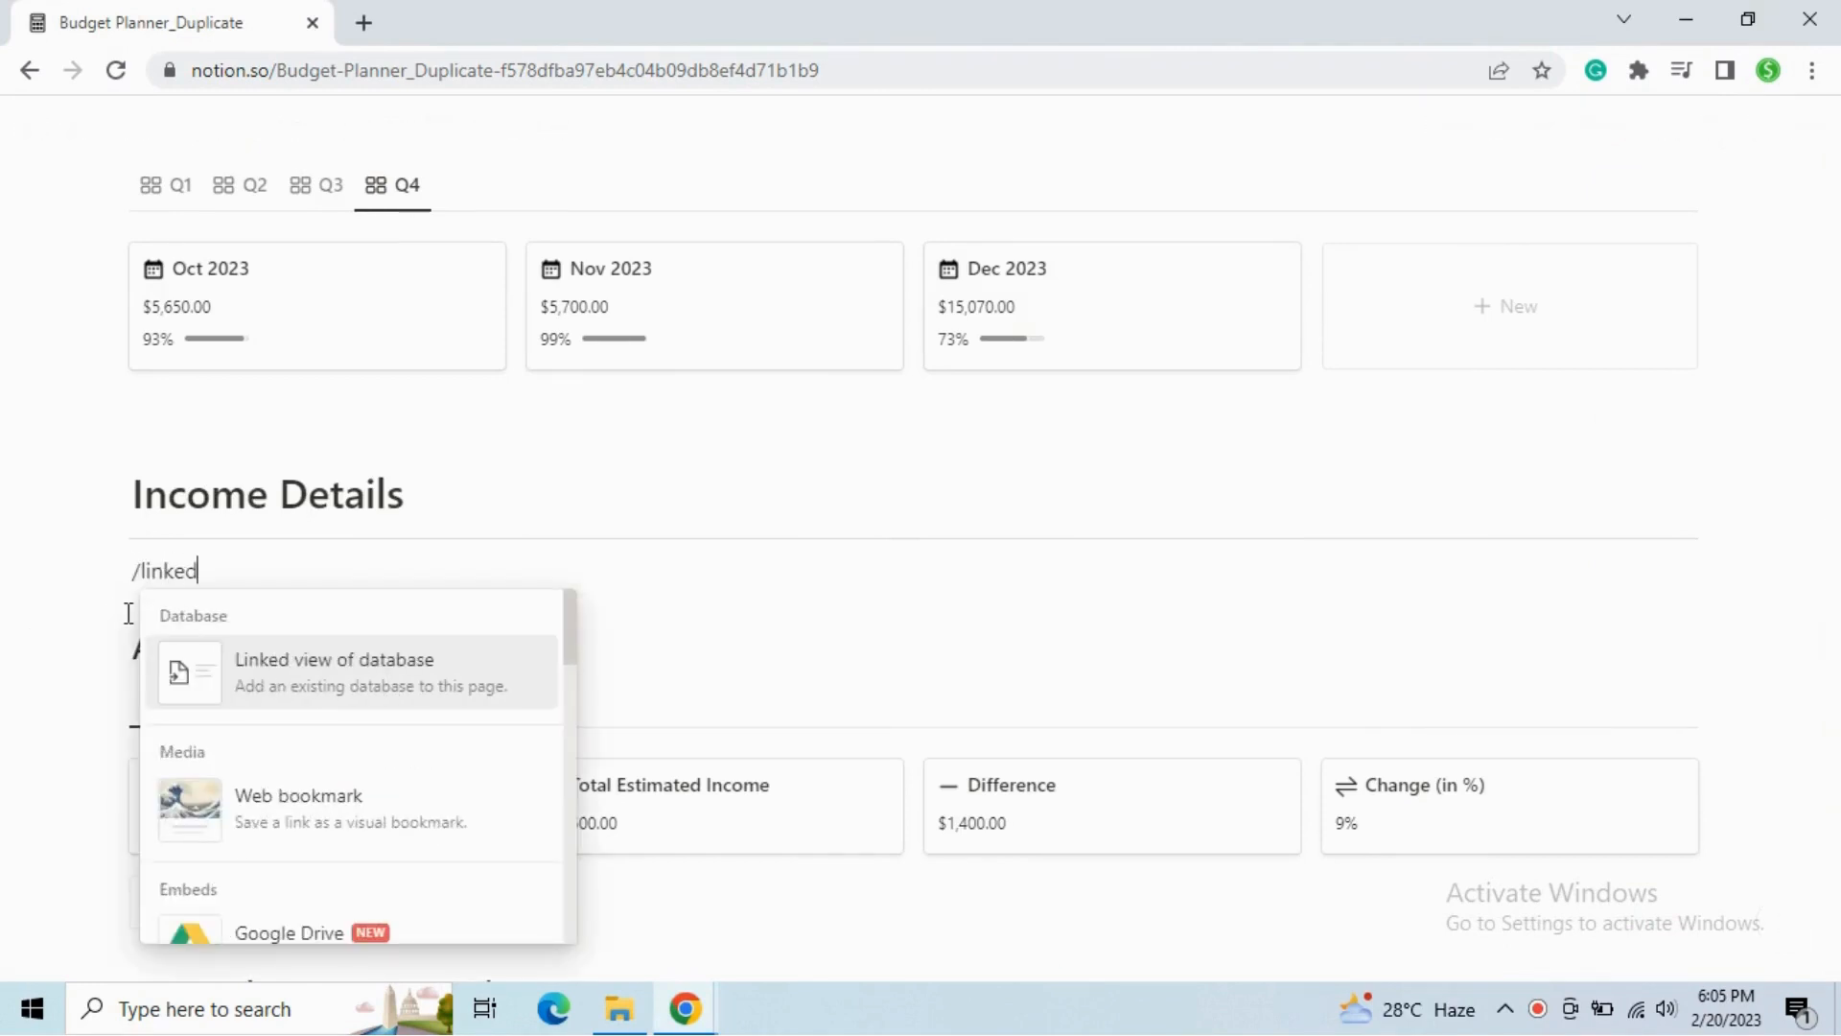
left_click(374, 677)
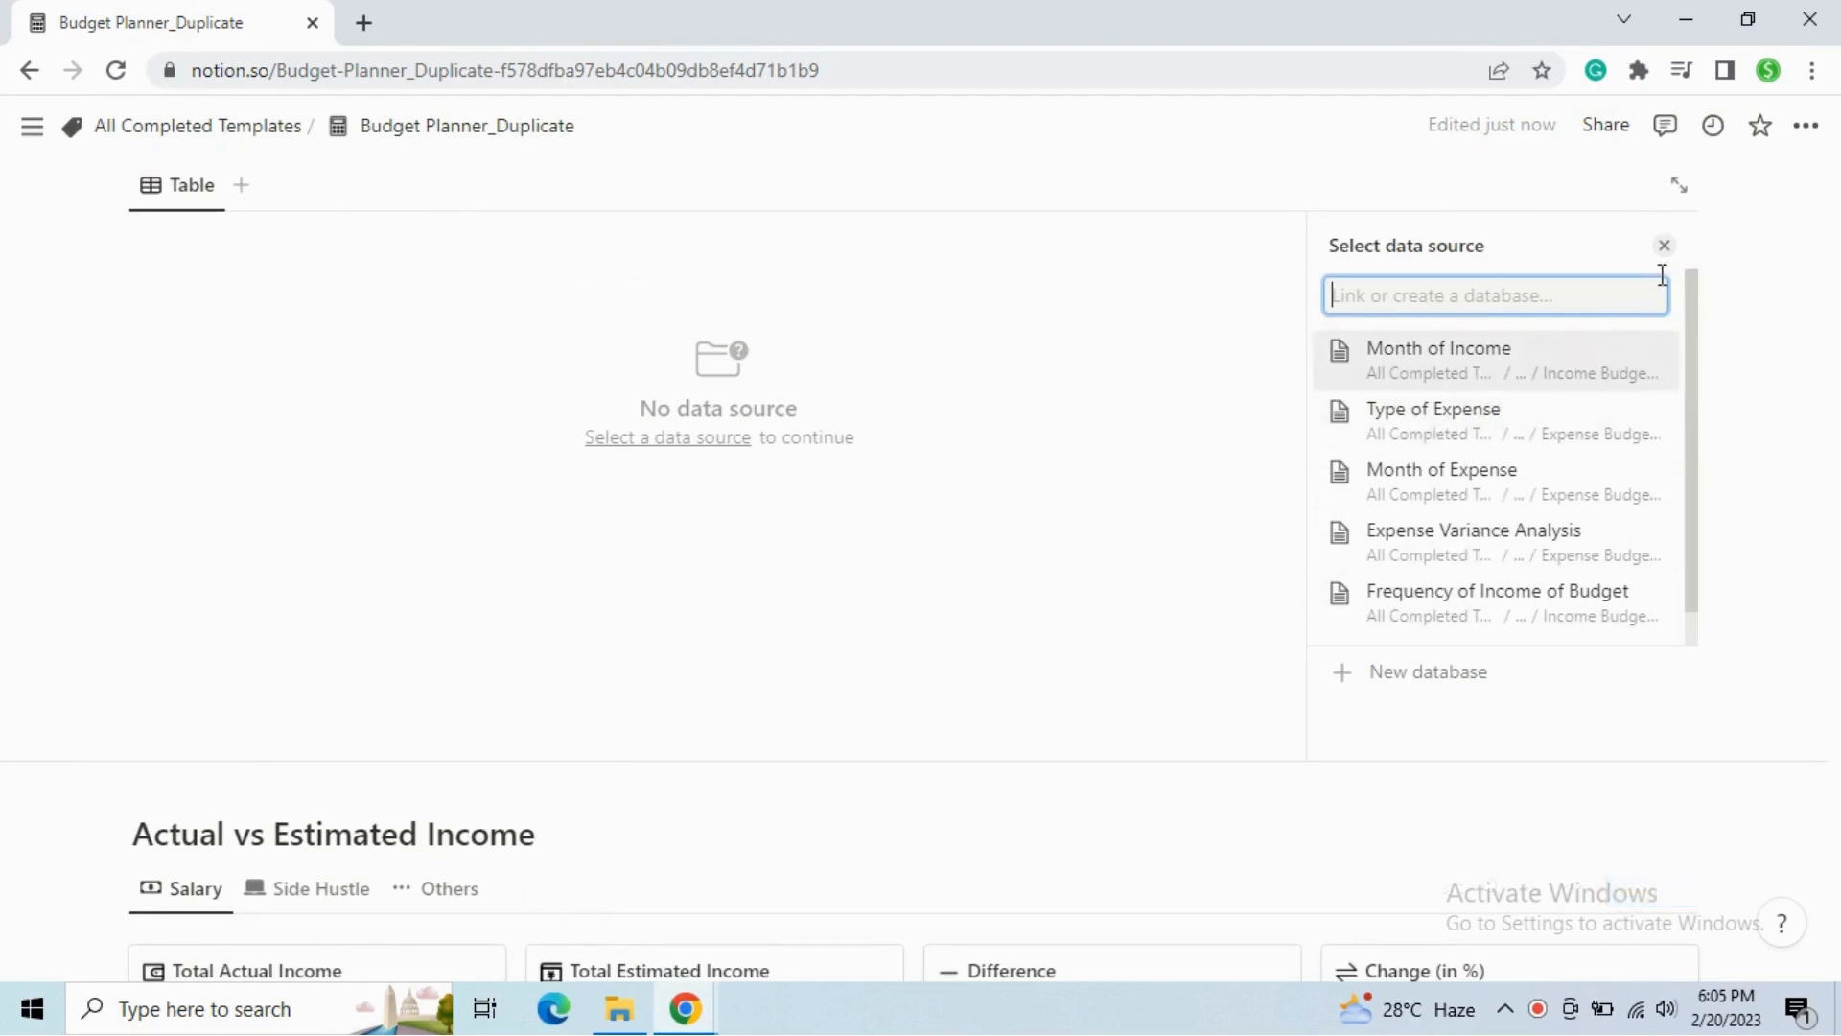
Dismiss the data source selection and delete the empty linked database view under Income Details.
left_click(1664, 246)
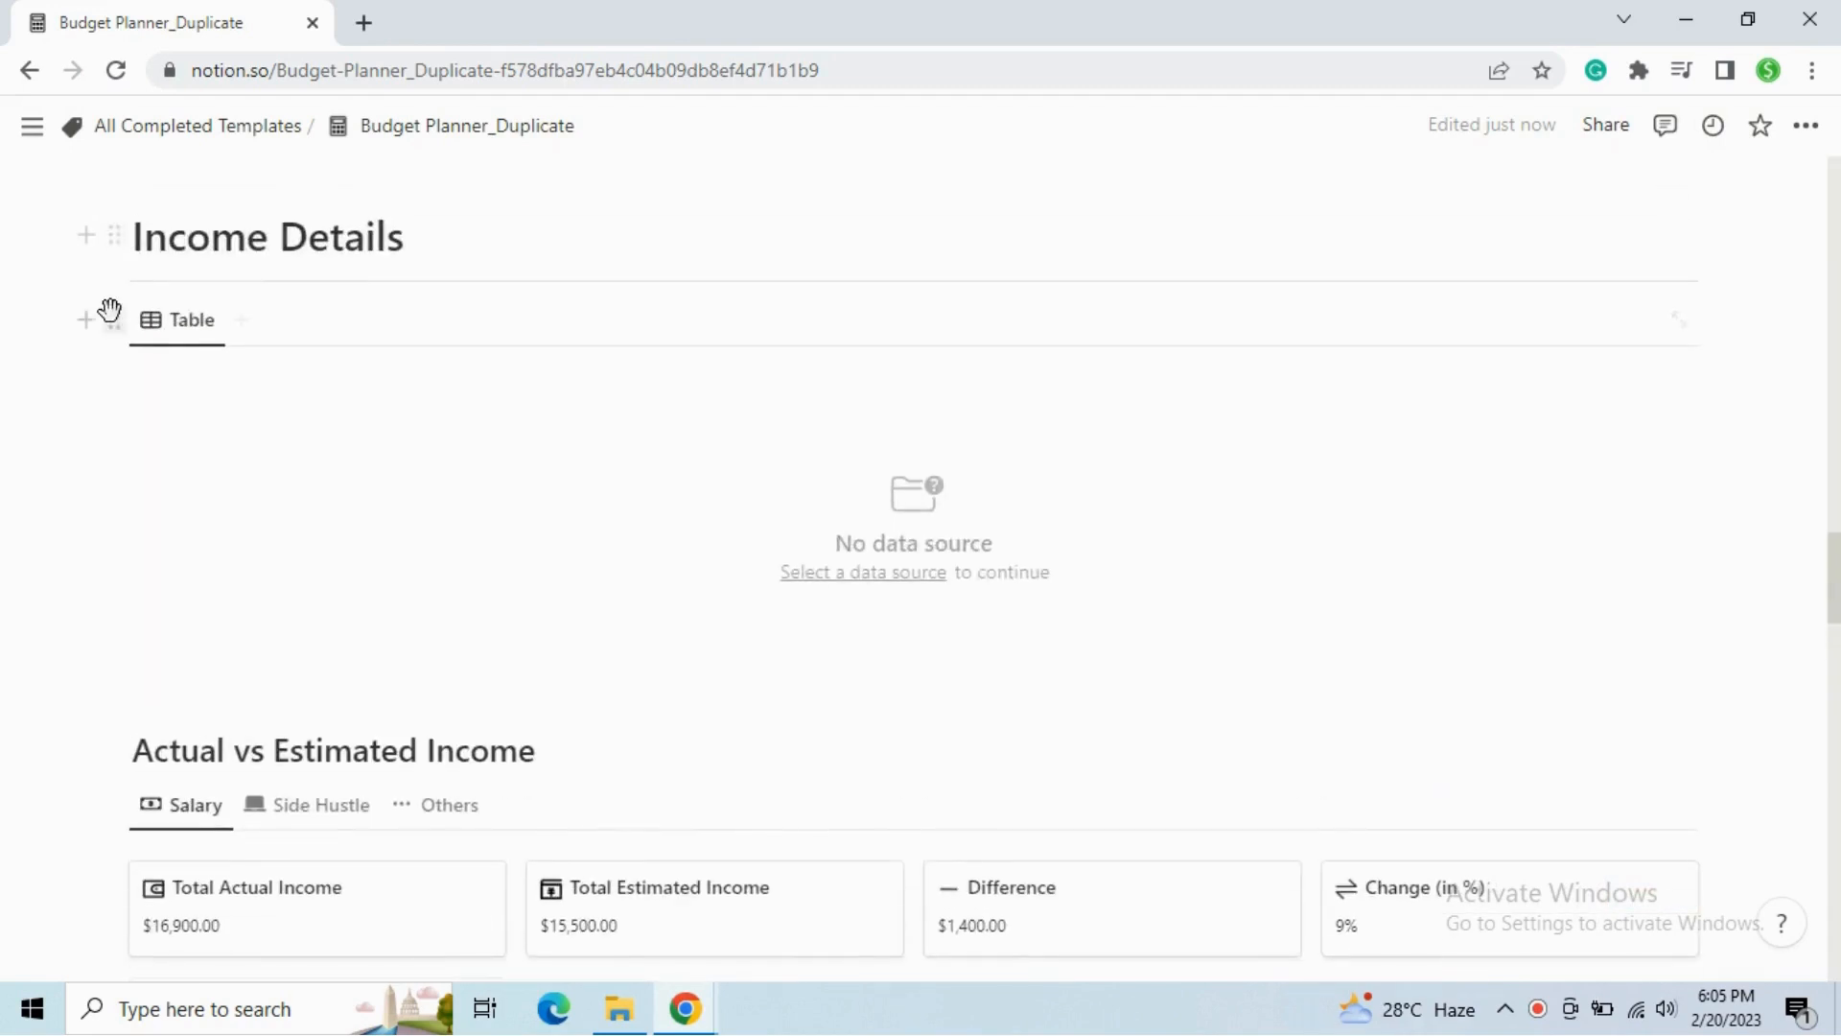
left_click(112, 317)
key("Delete")
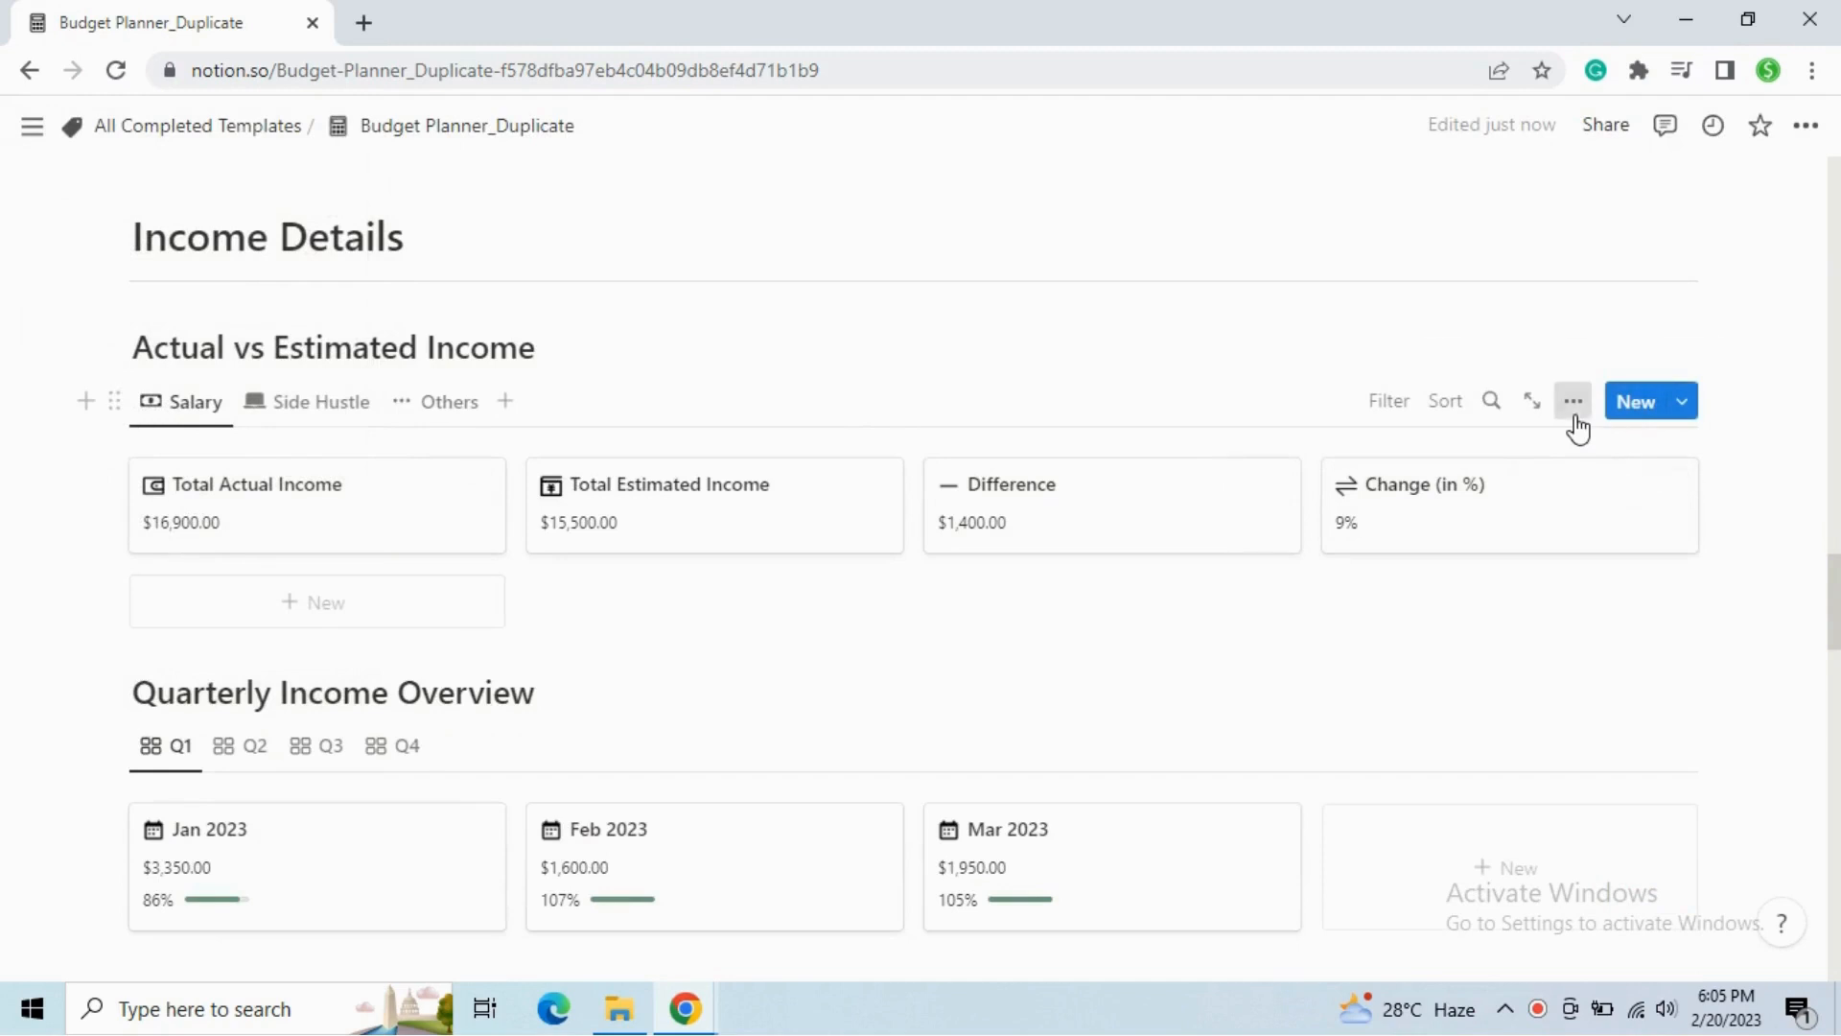
Check the view options of the Salary gallery under Actual vs Estimated Income and look through its sibling views.
left_click(1573, 403)
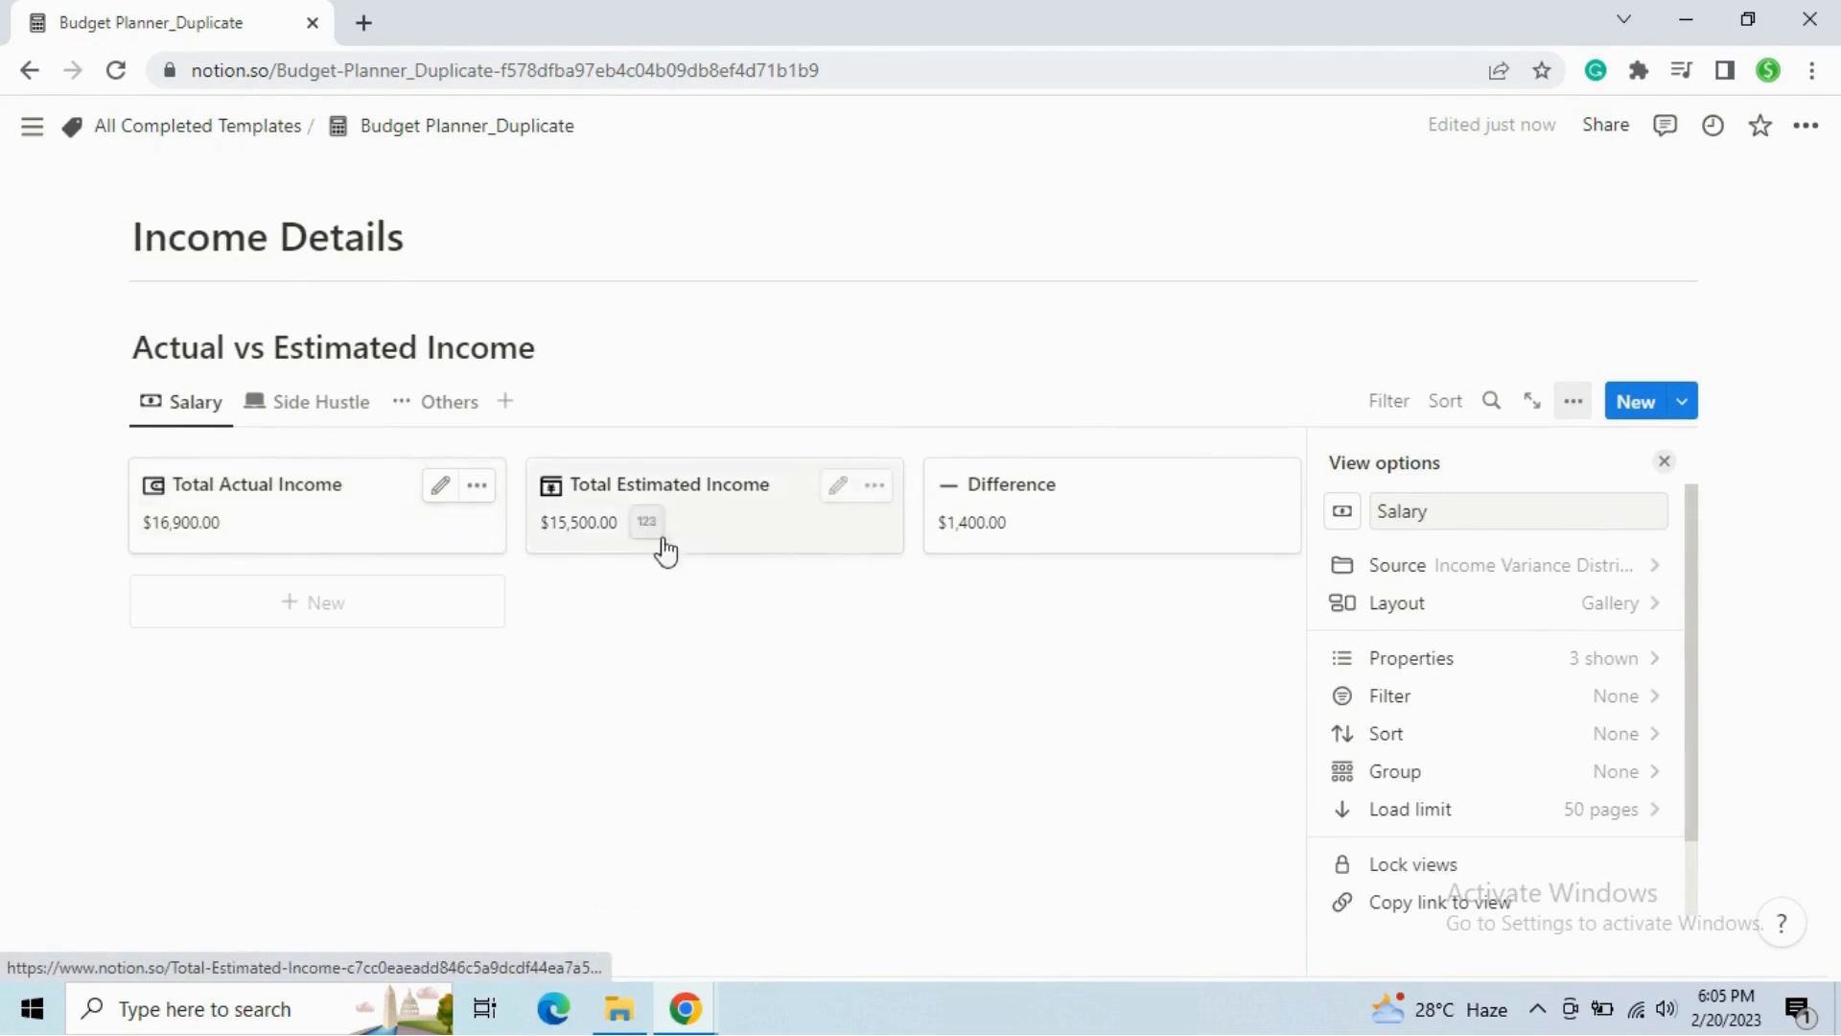
left_click(1664, 461)
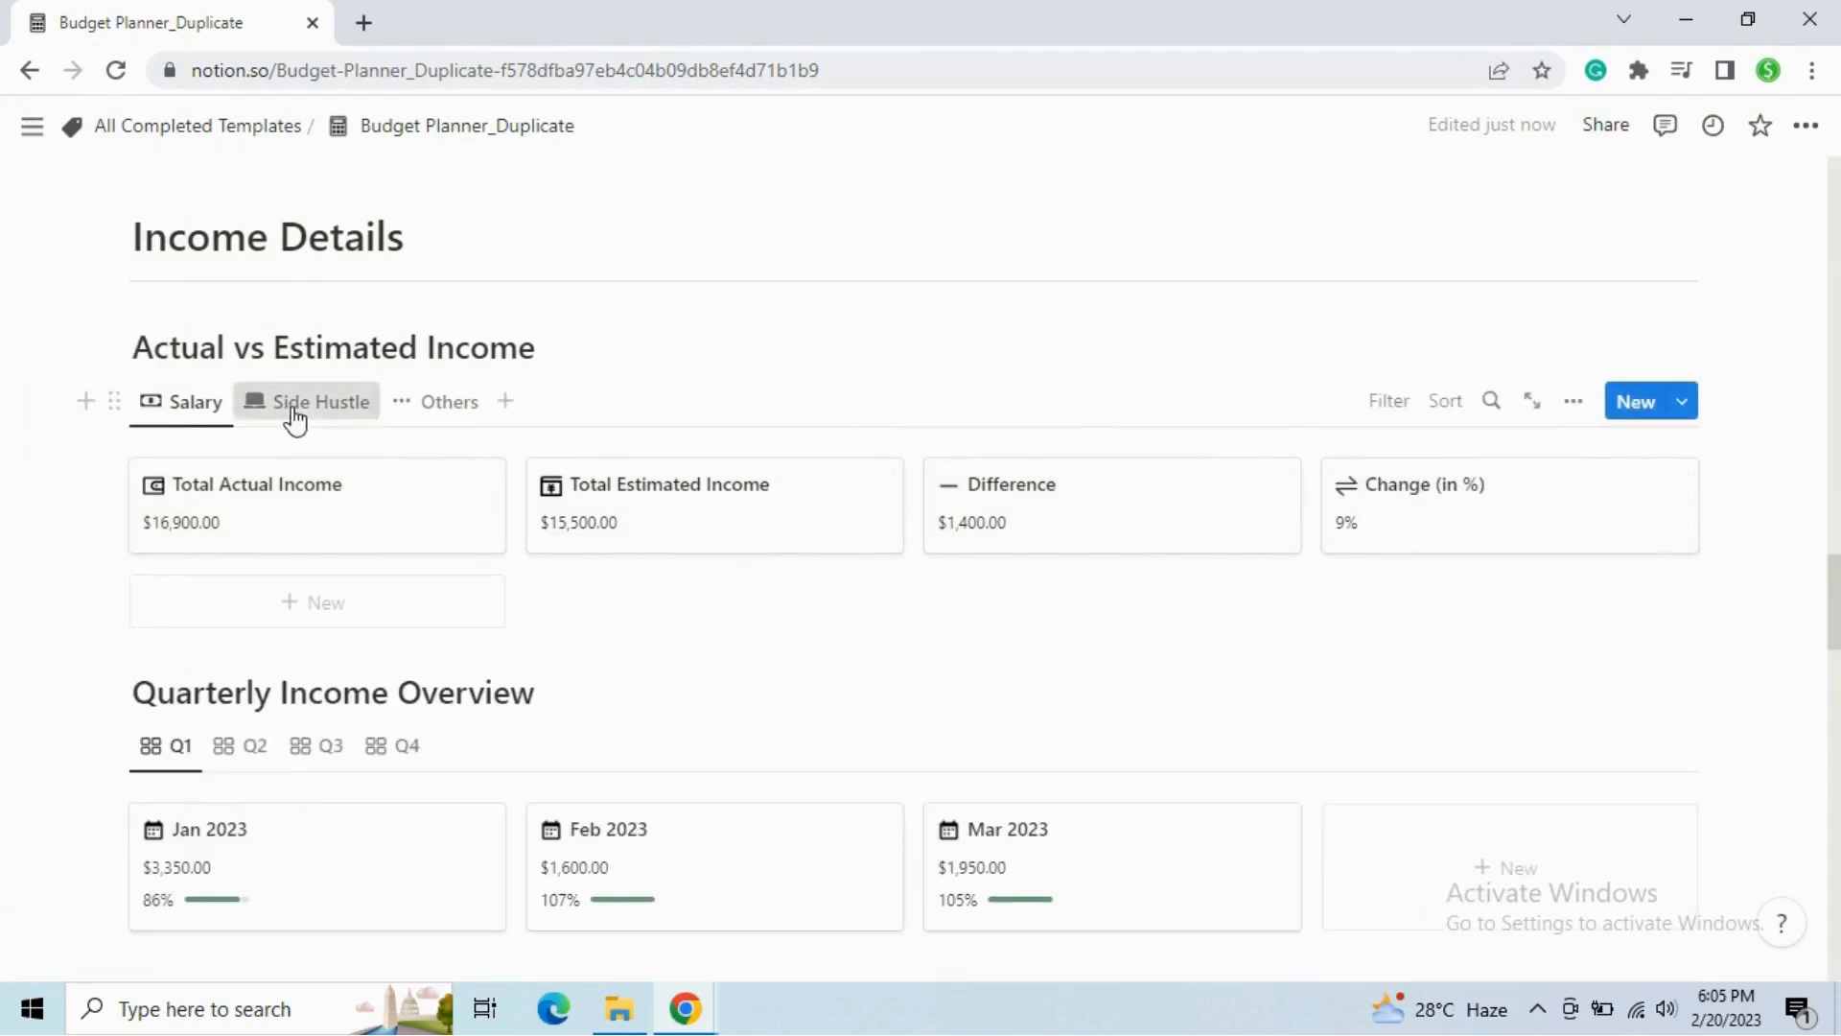
left_click(453, 408)
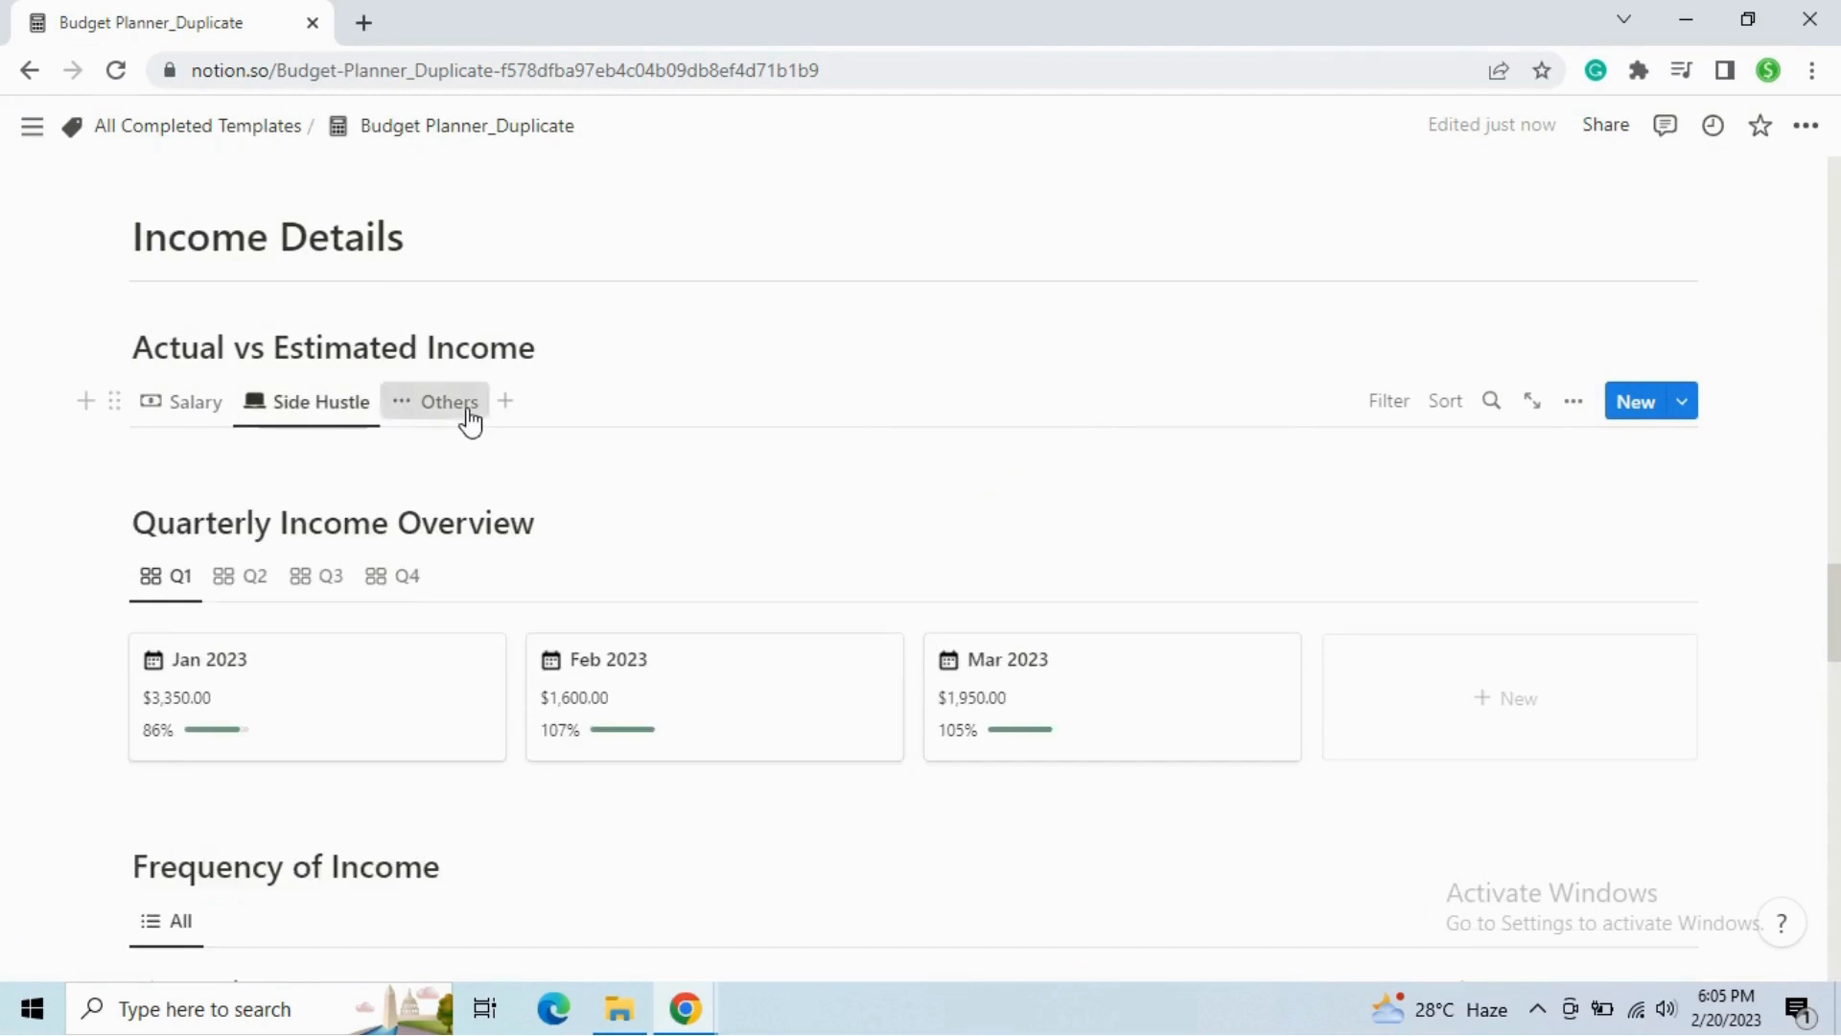
left_click(206, 402)
Inspect the view options and the month filter rules of the Q1 gallery in Quarterly Income Overview.
scroll(412, 537, "down", 3)
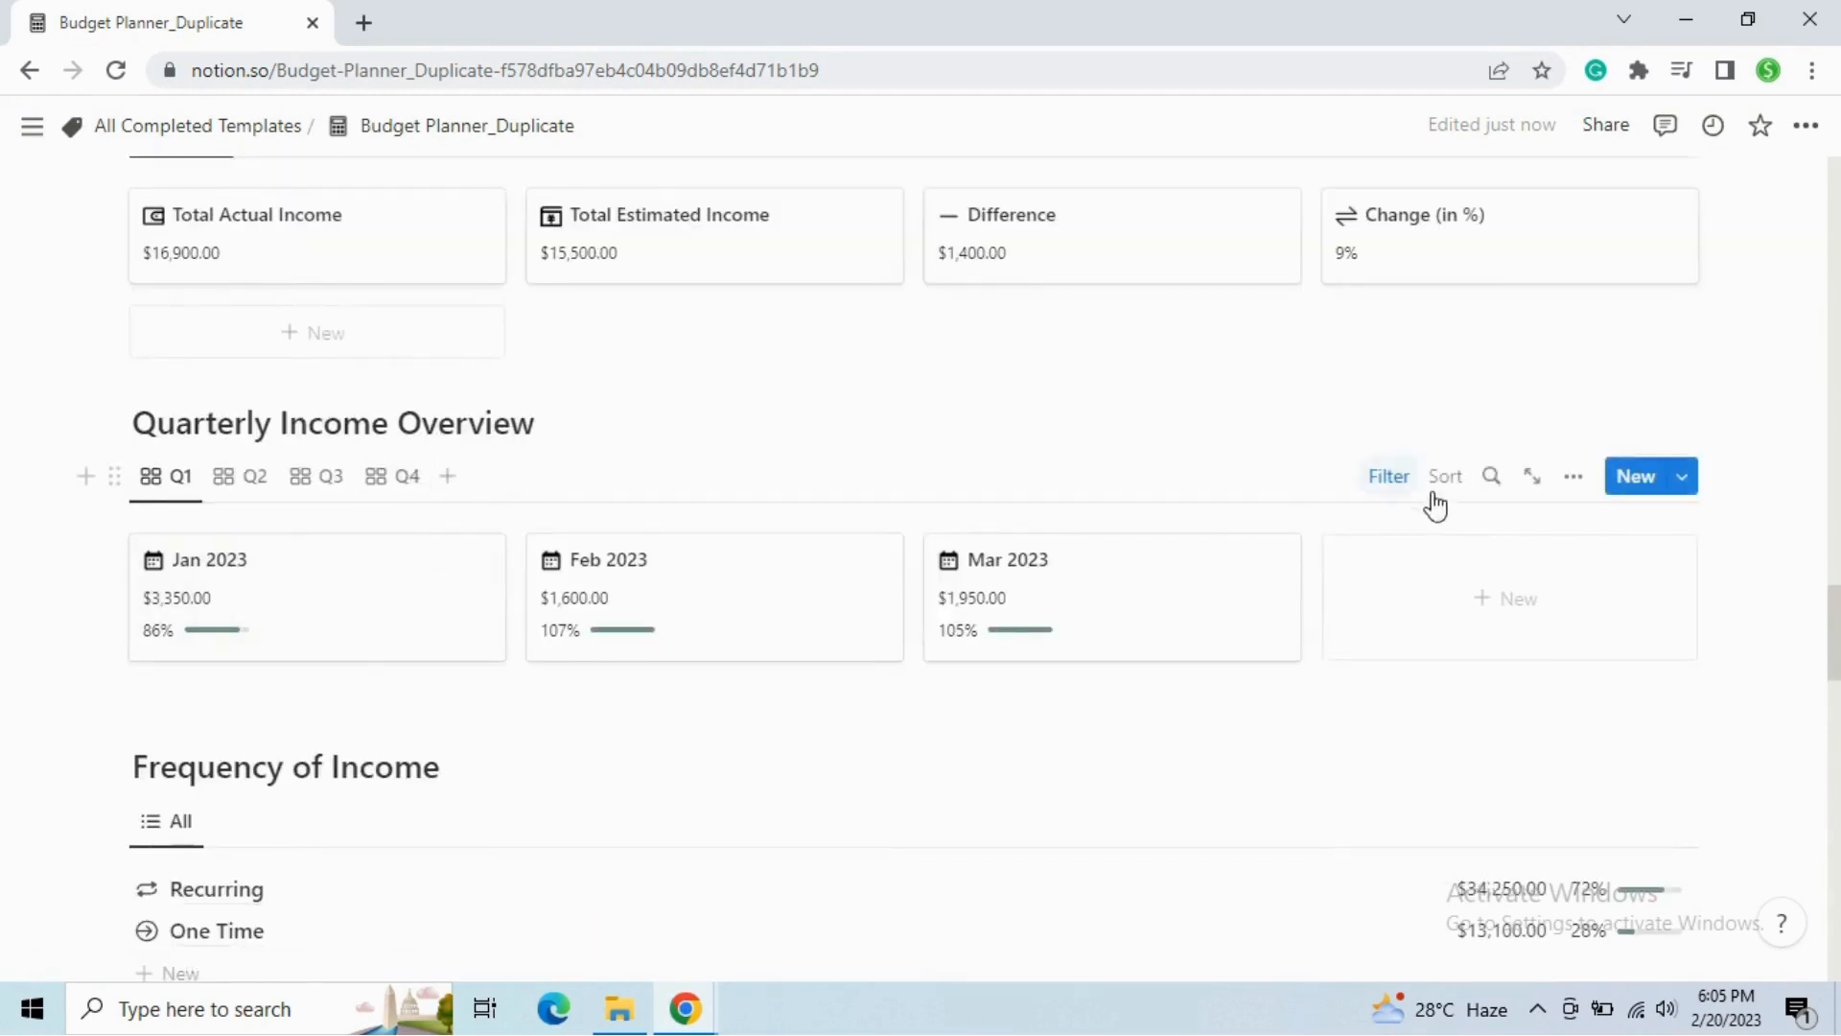
left_click(1573, 479)
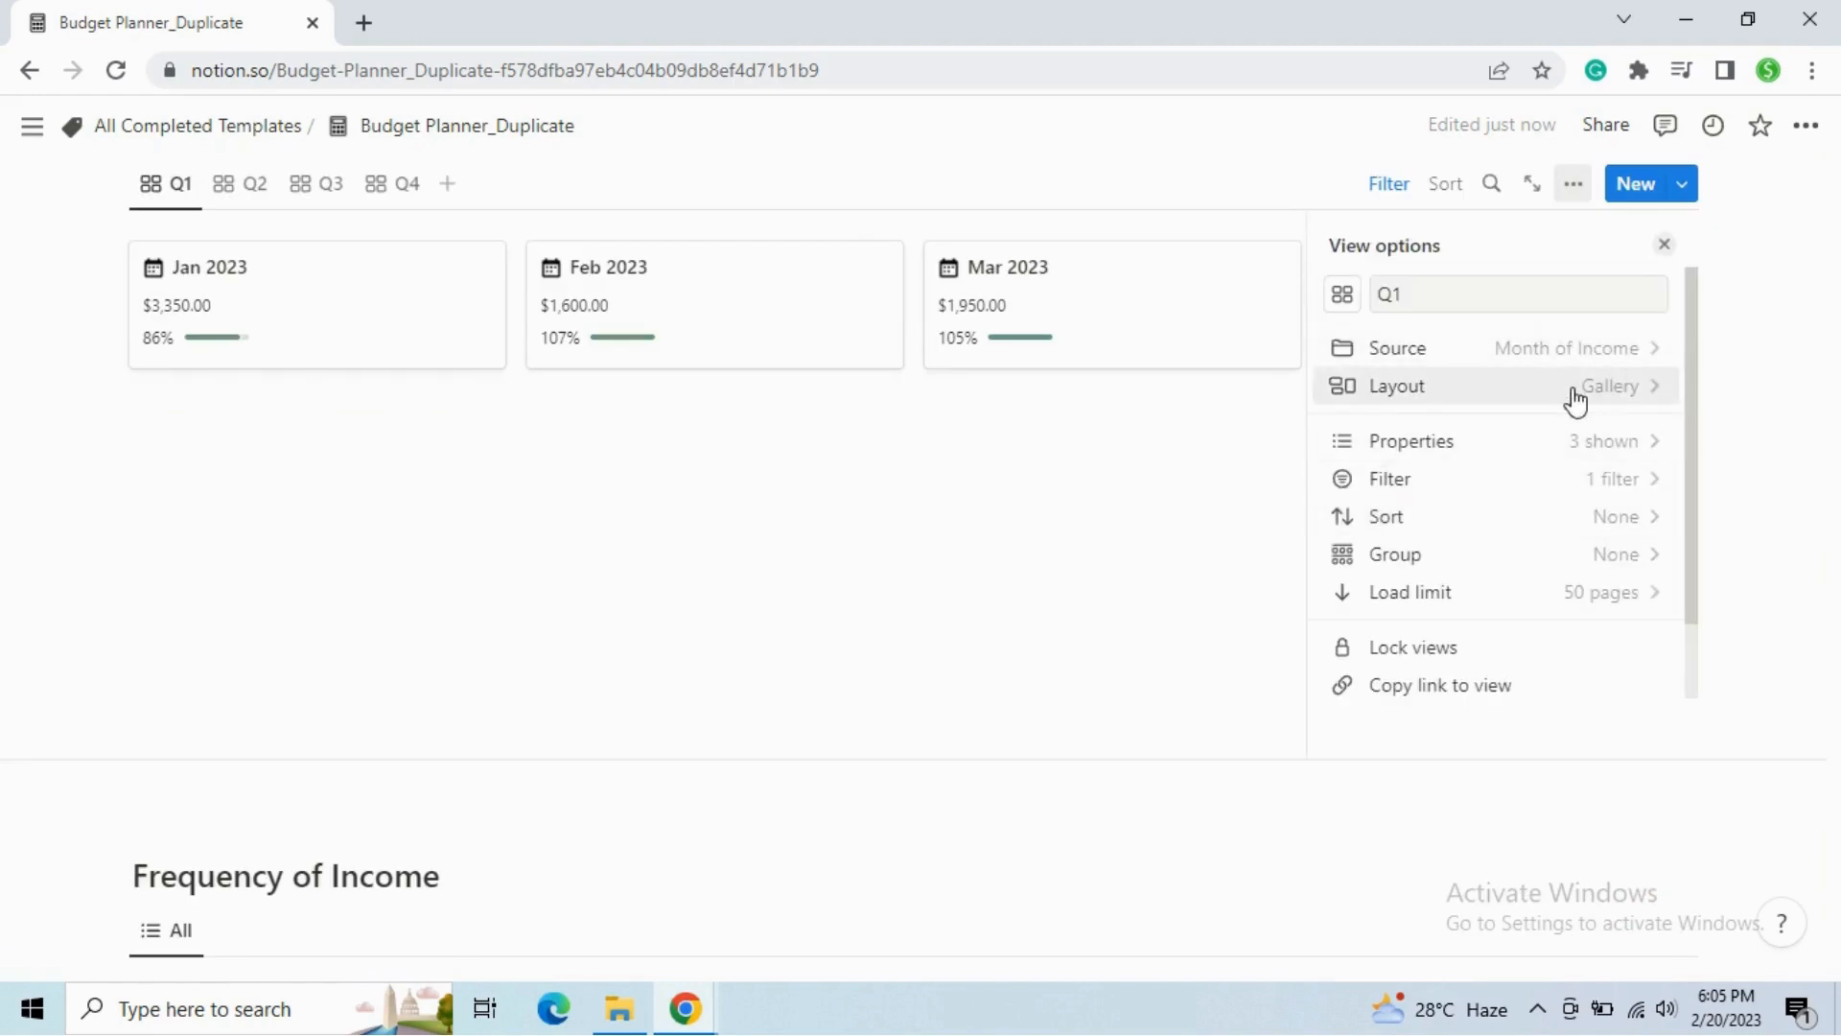
left_click(1666, 246)
left_click(1390, 187)
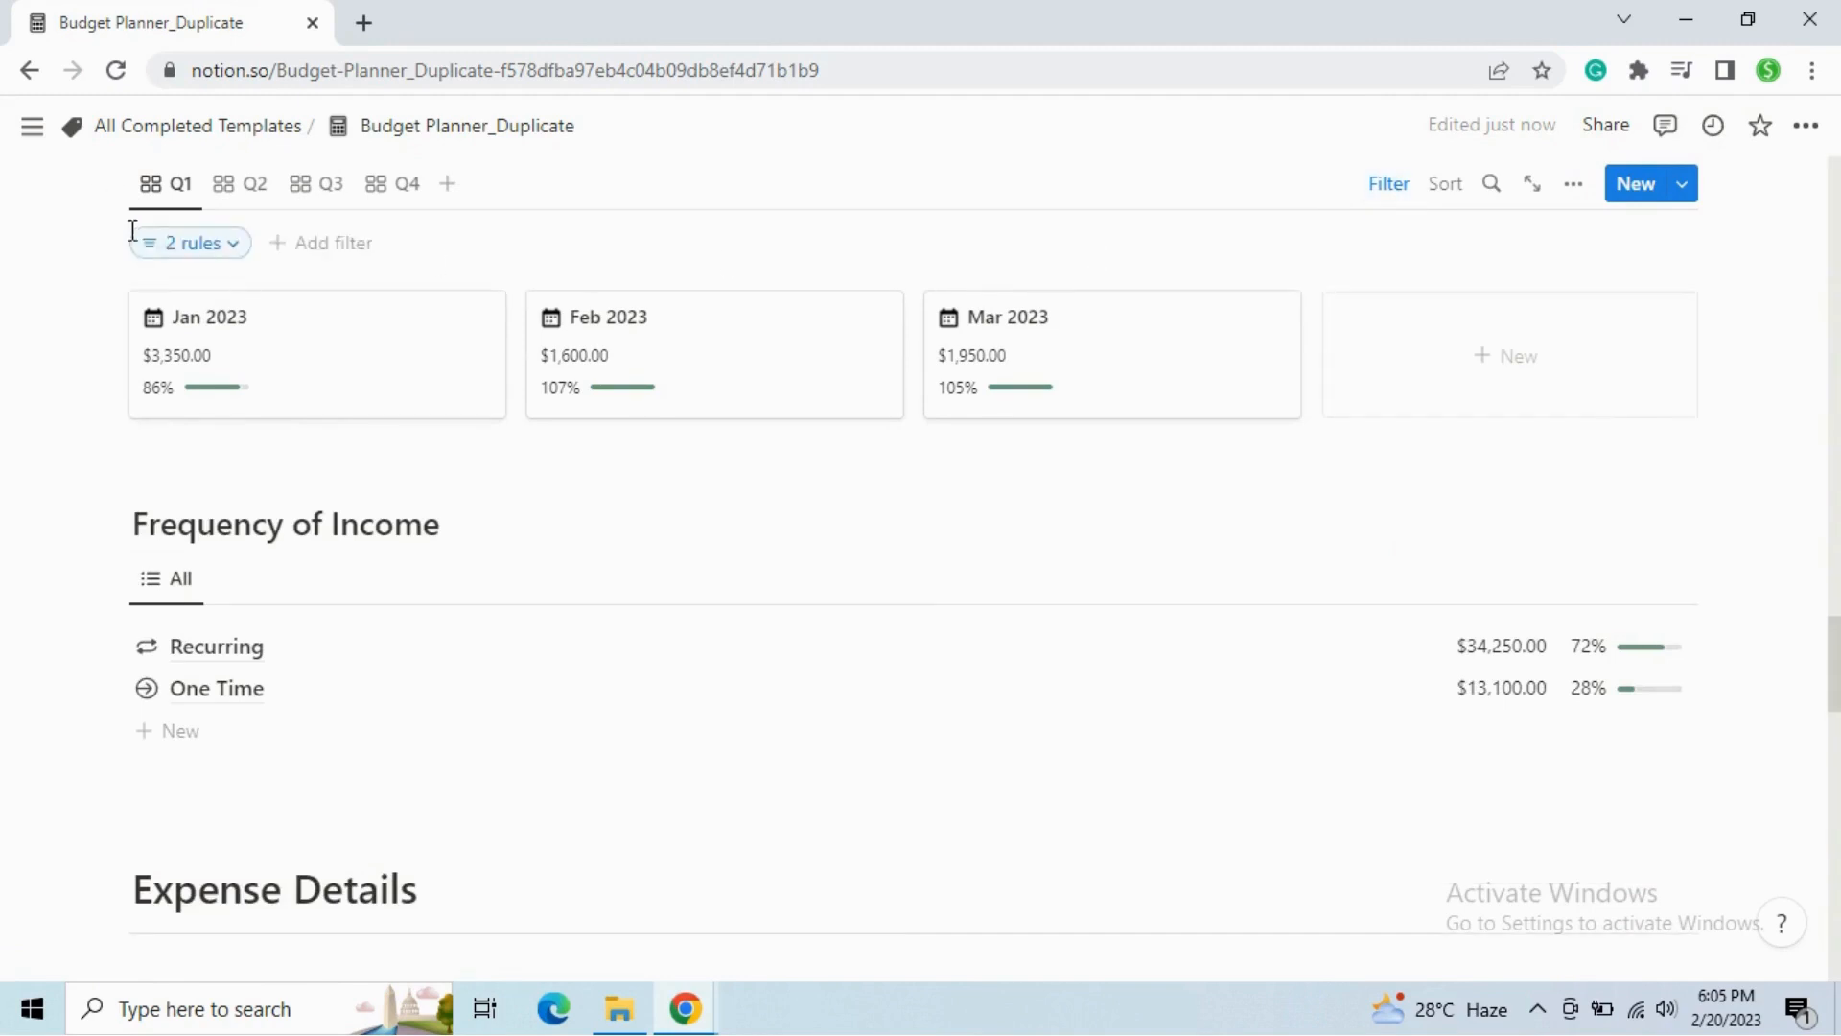
left_click(207, 246)
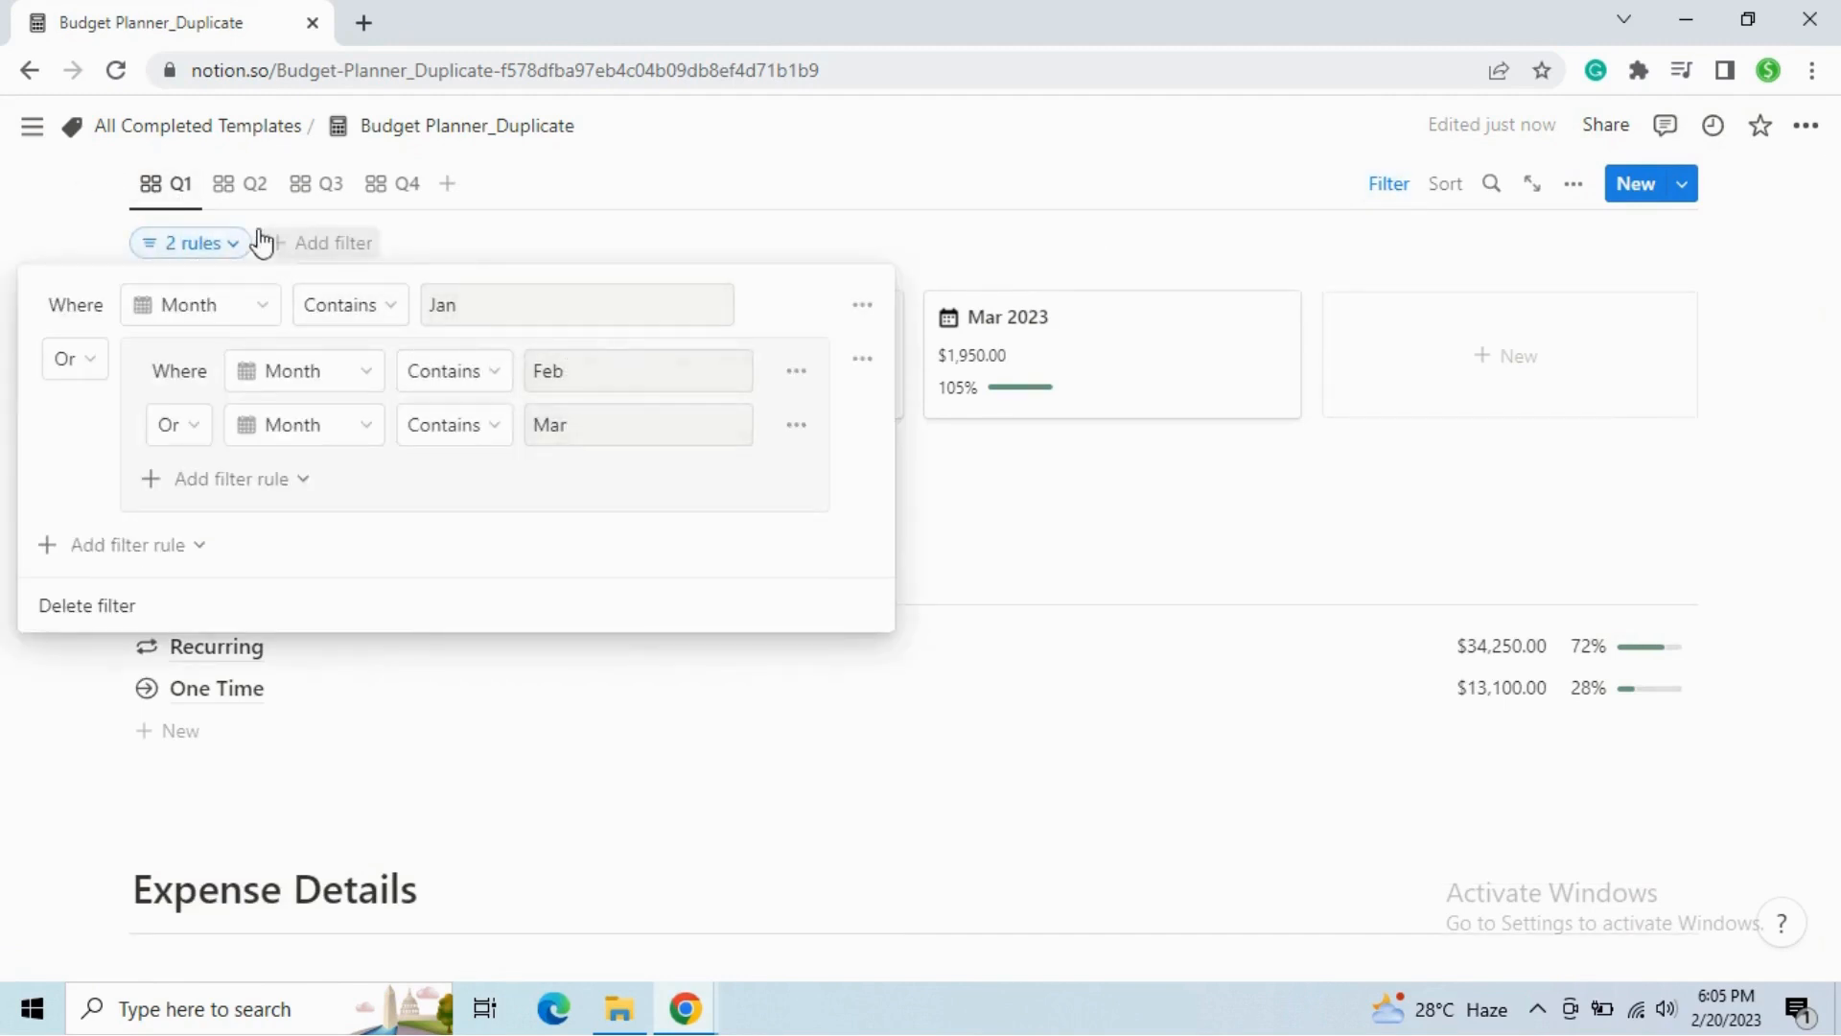
Inspect the month filter rules of the Q2 and Q3 galleries in Quarterly Income Overview.
left_click(255, 186)
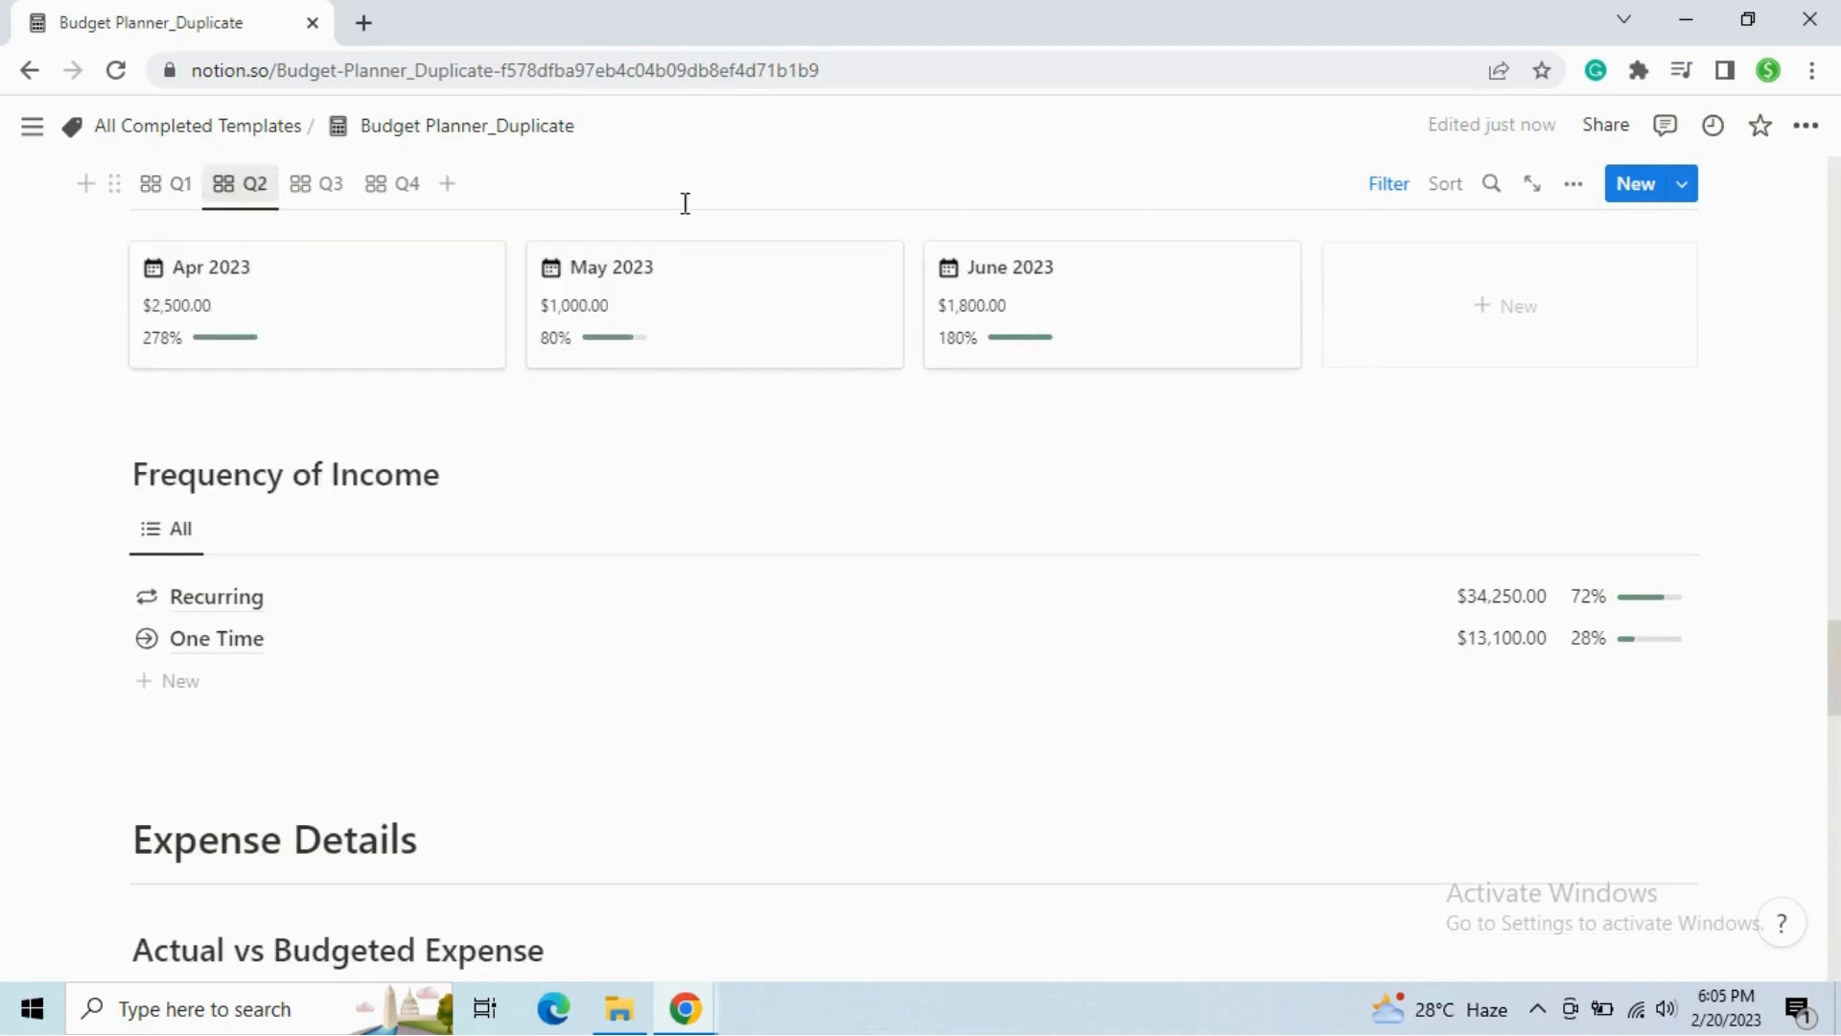
left_click(1371, 188)
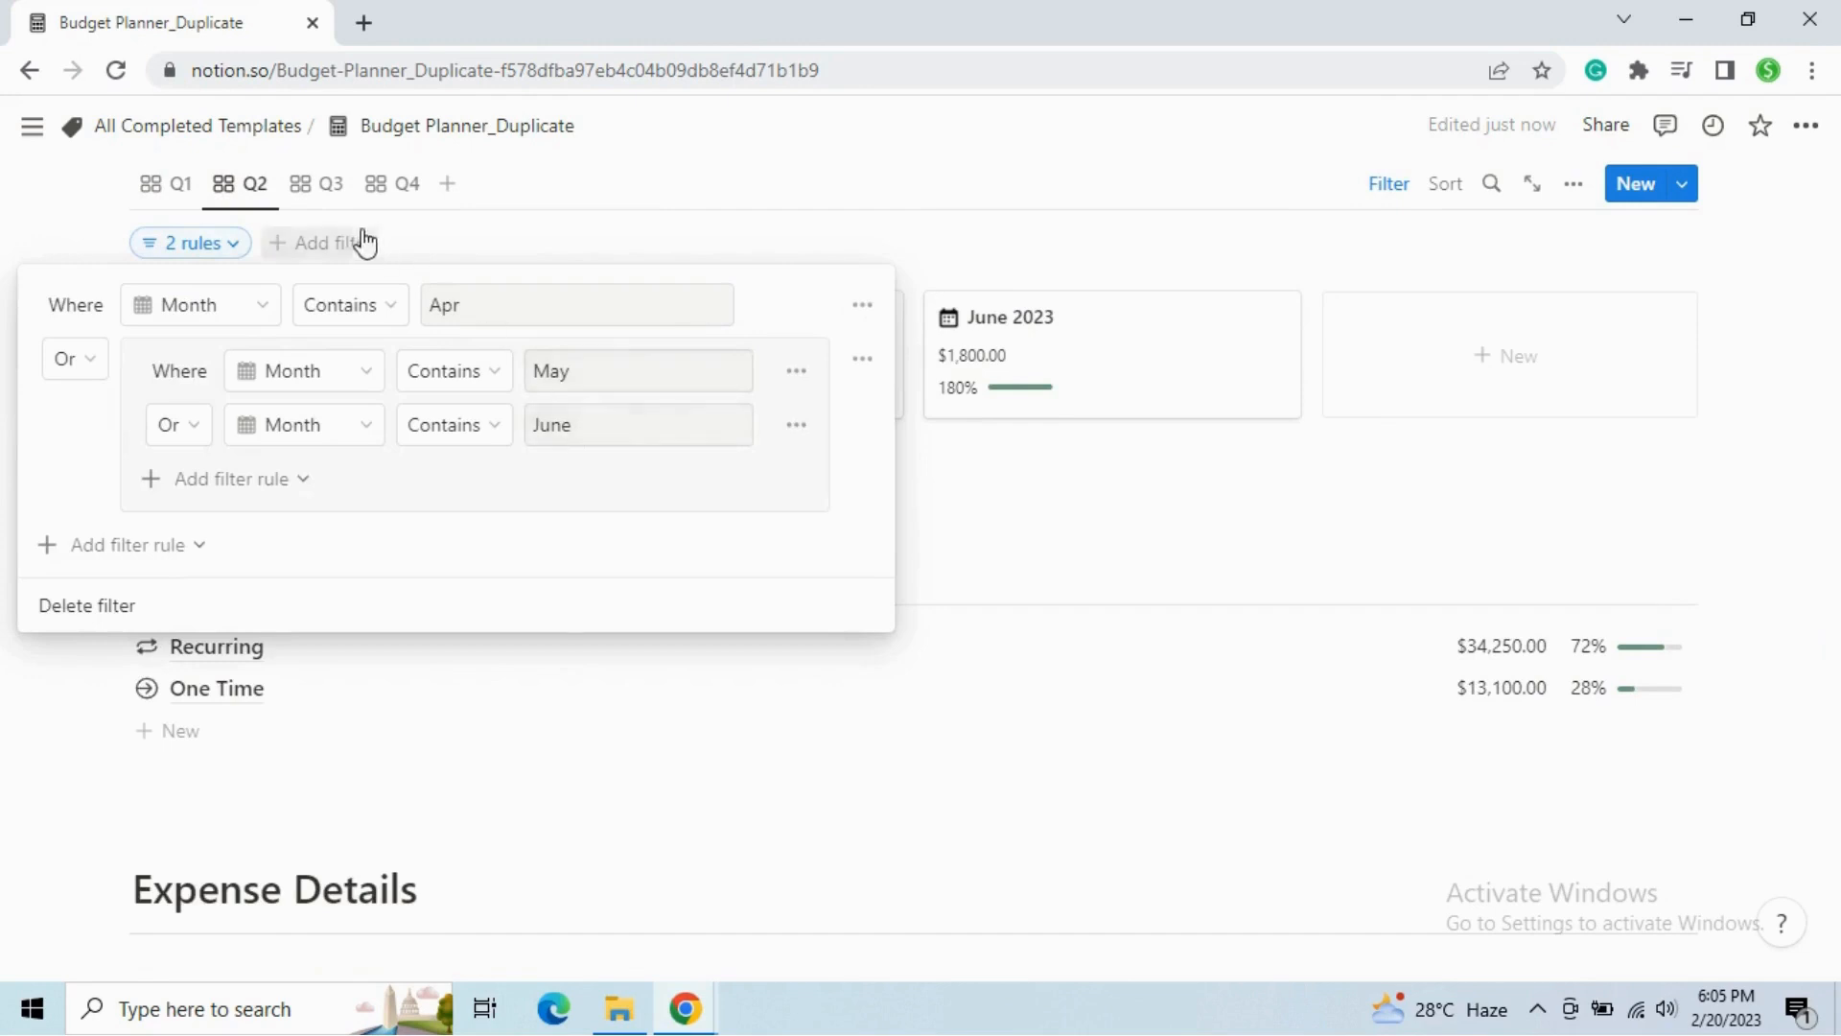
left_click(361, 198)
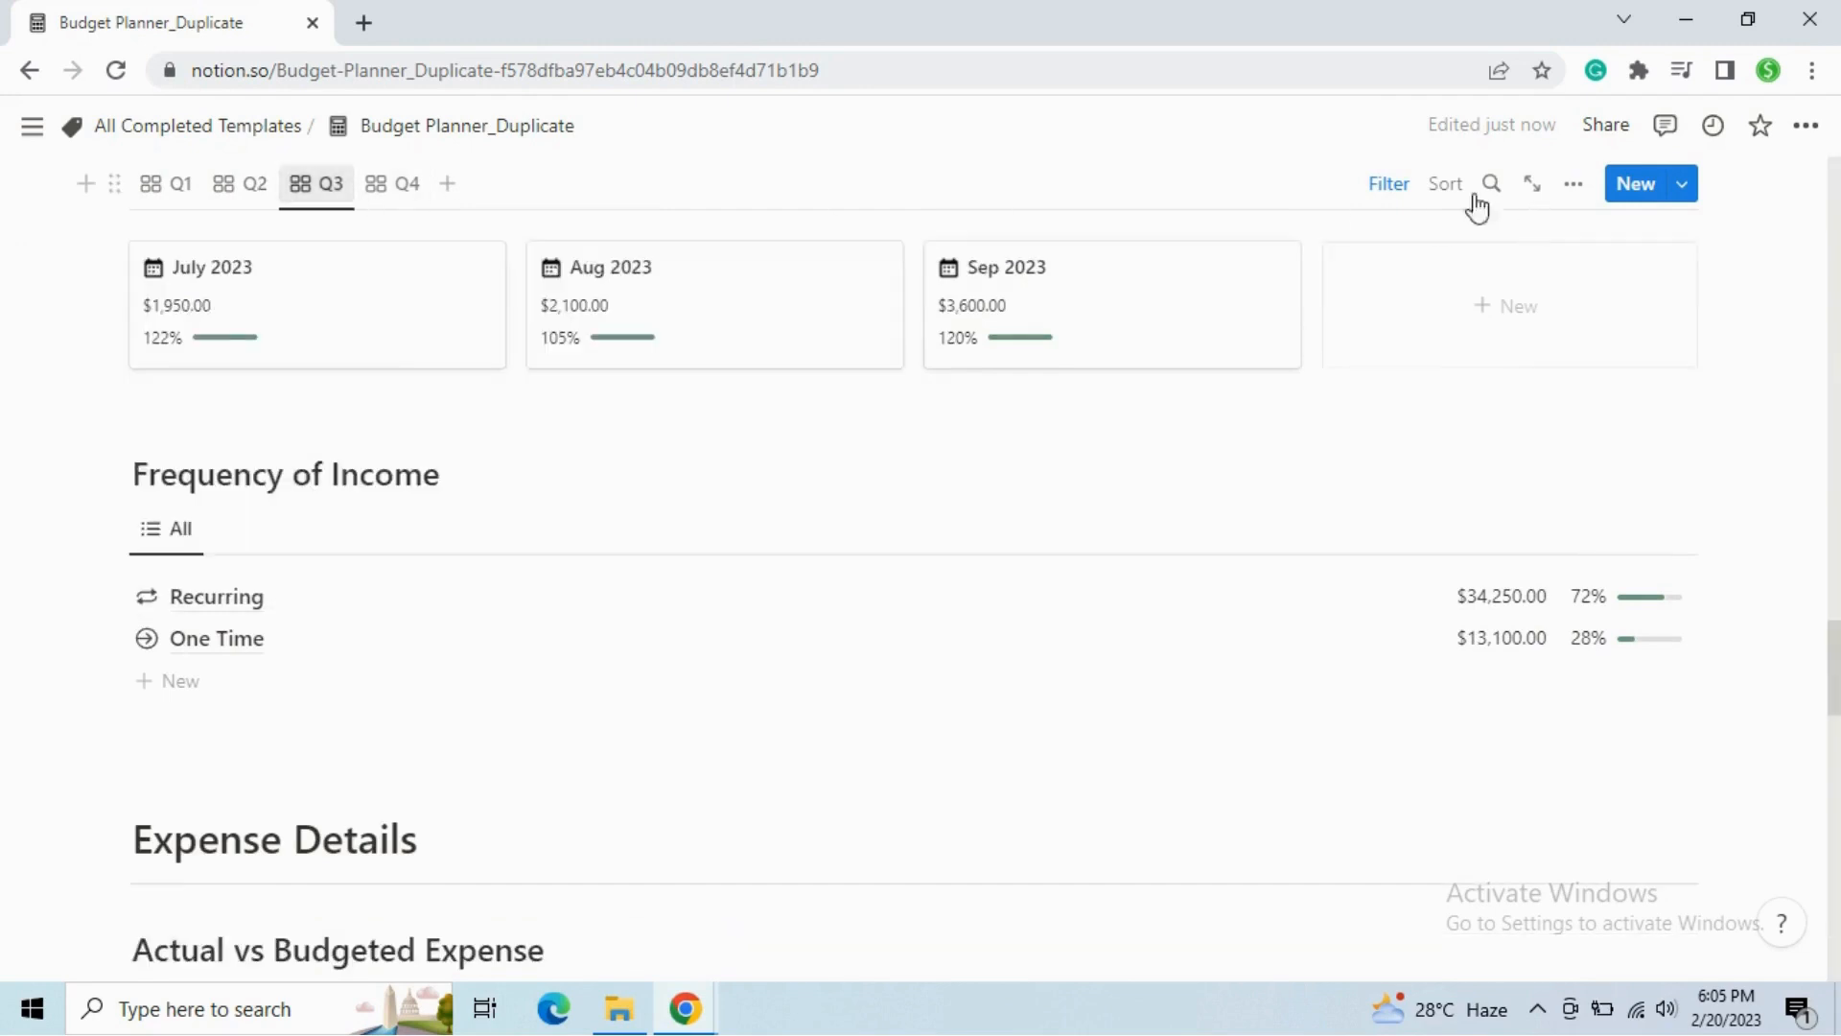
left_click(1390, 187)
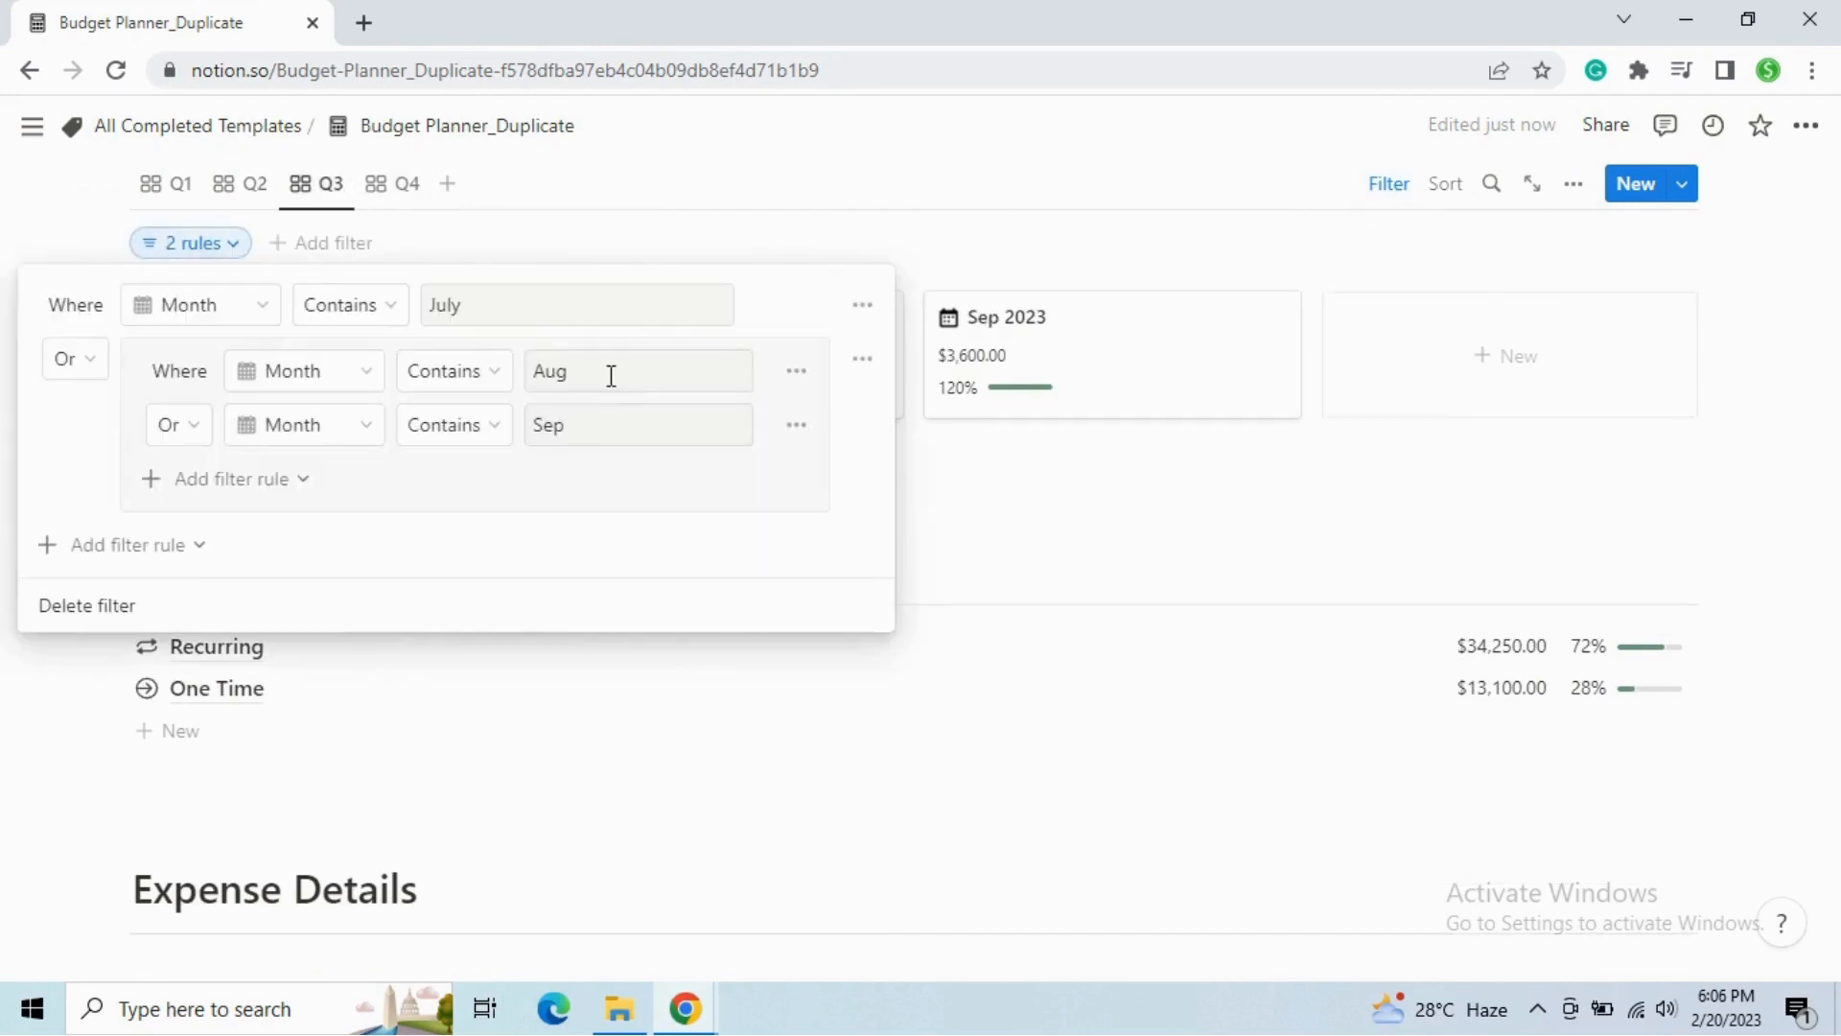
left_click(1196, 239)
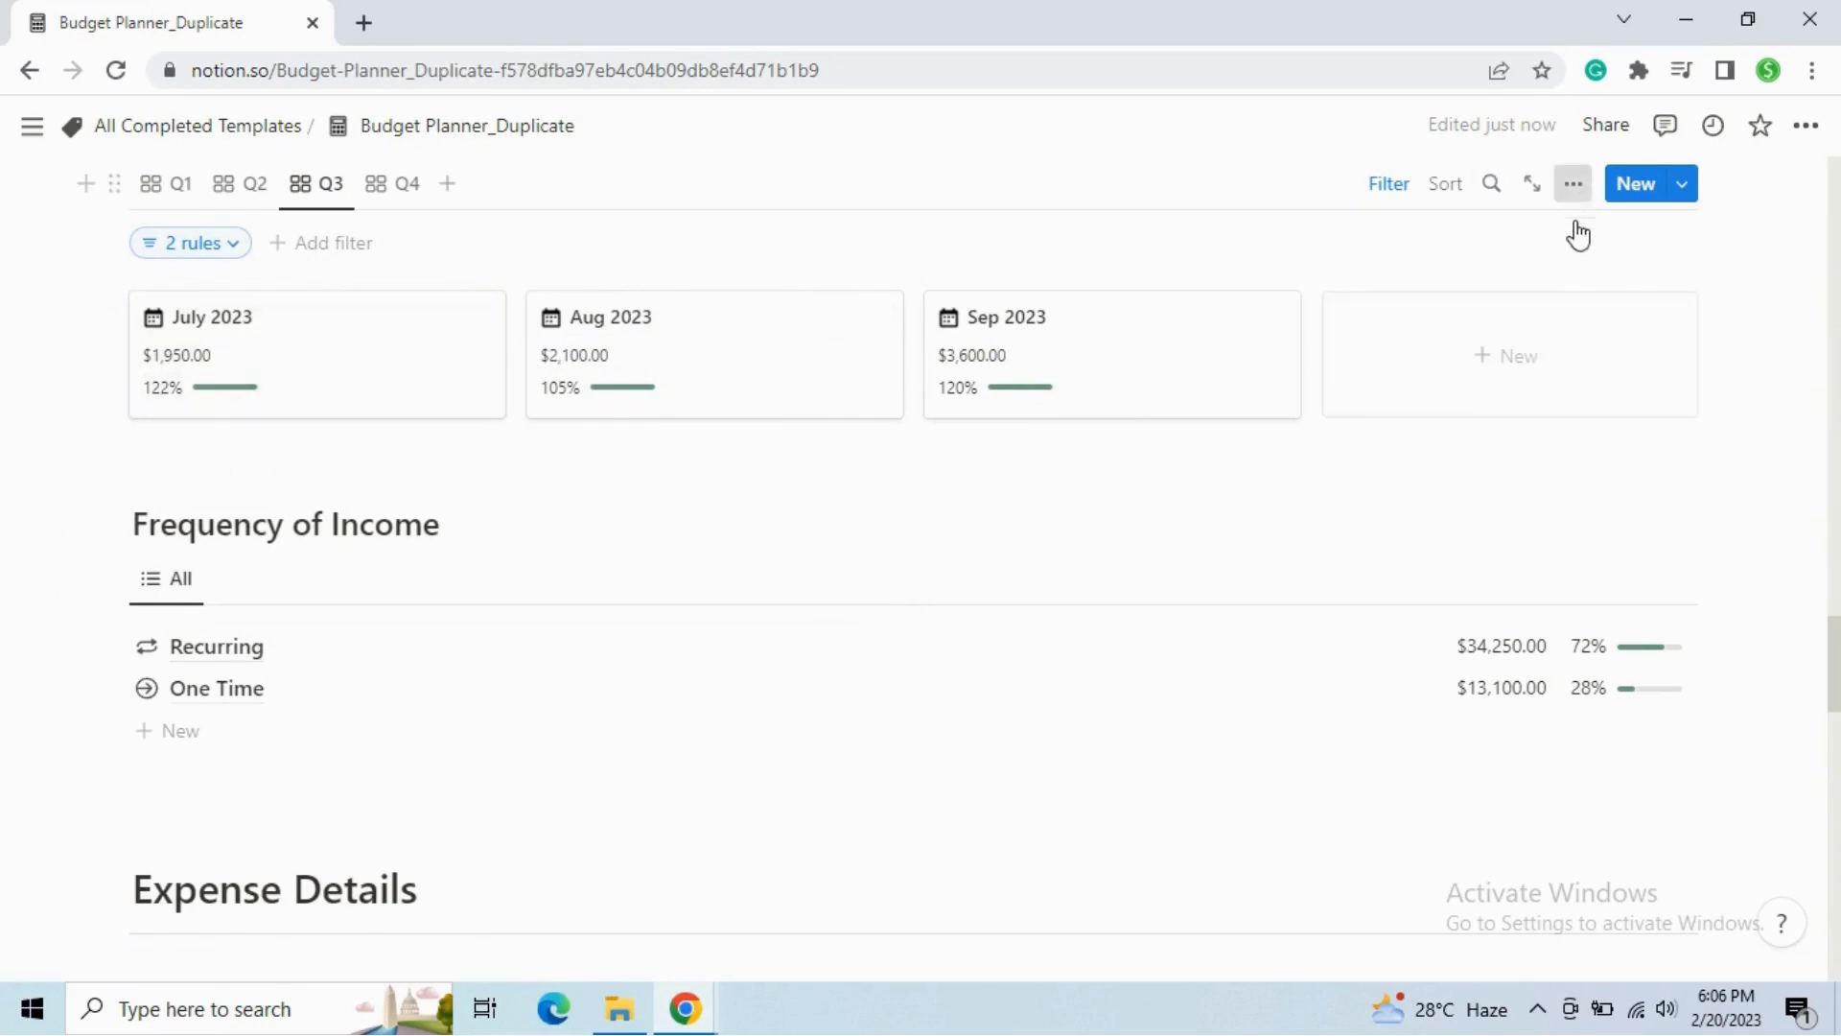
Inspect which properties are shown in the Q3 gallery of Quarterly Income Overview.
left_click(1572, 184)
left_click(1504, 446)
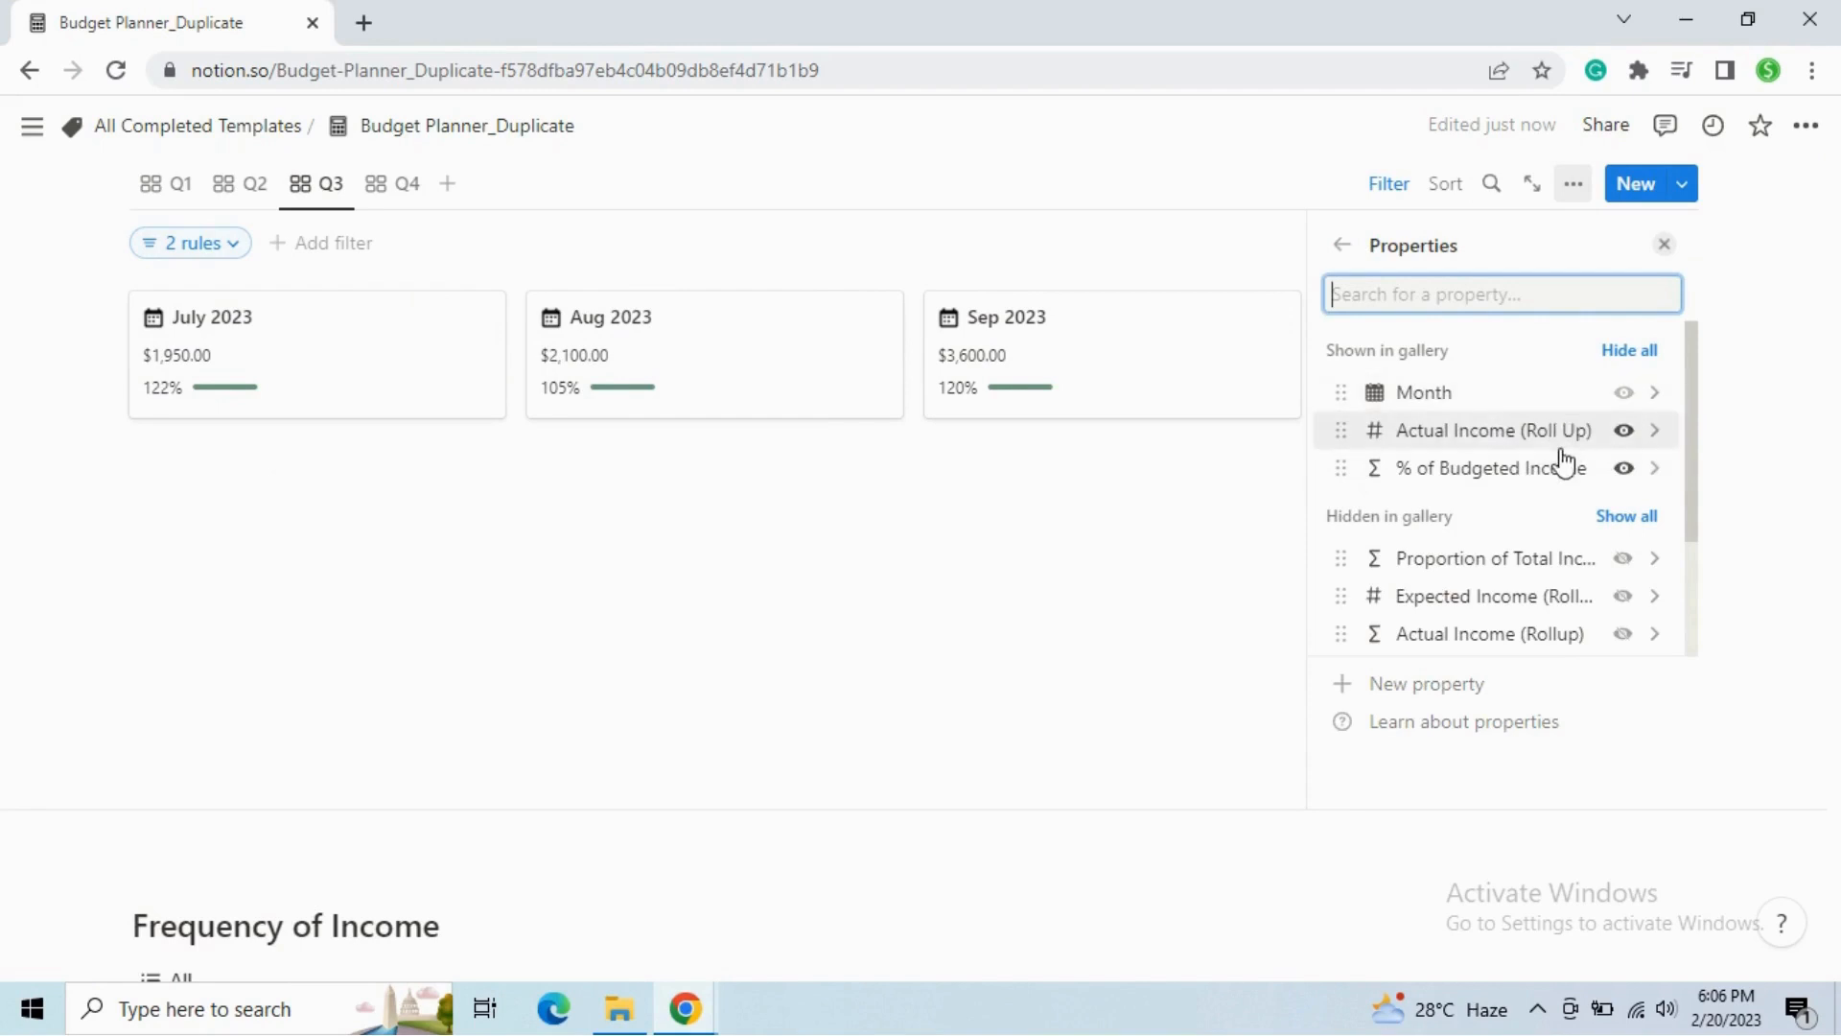
left_click(1667, 246)
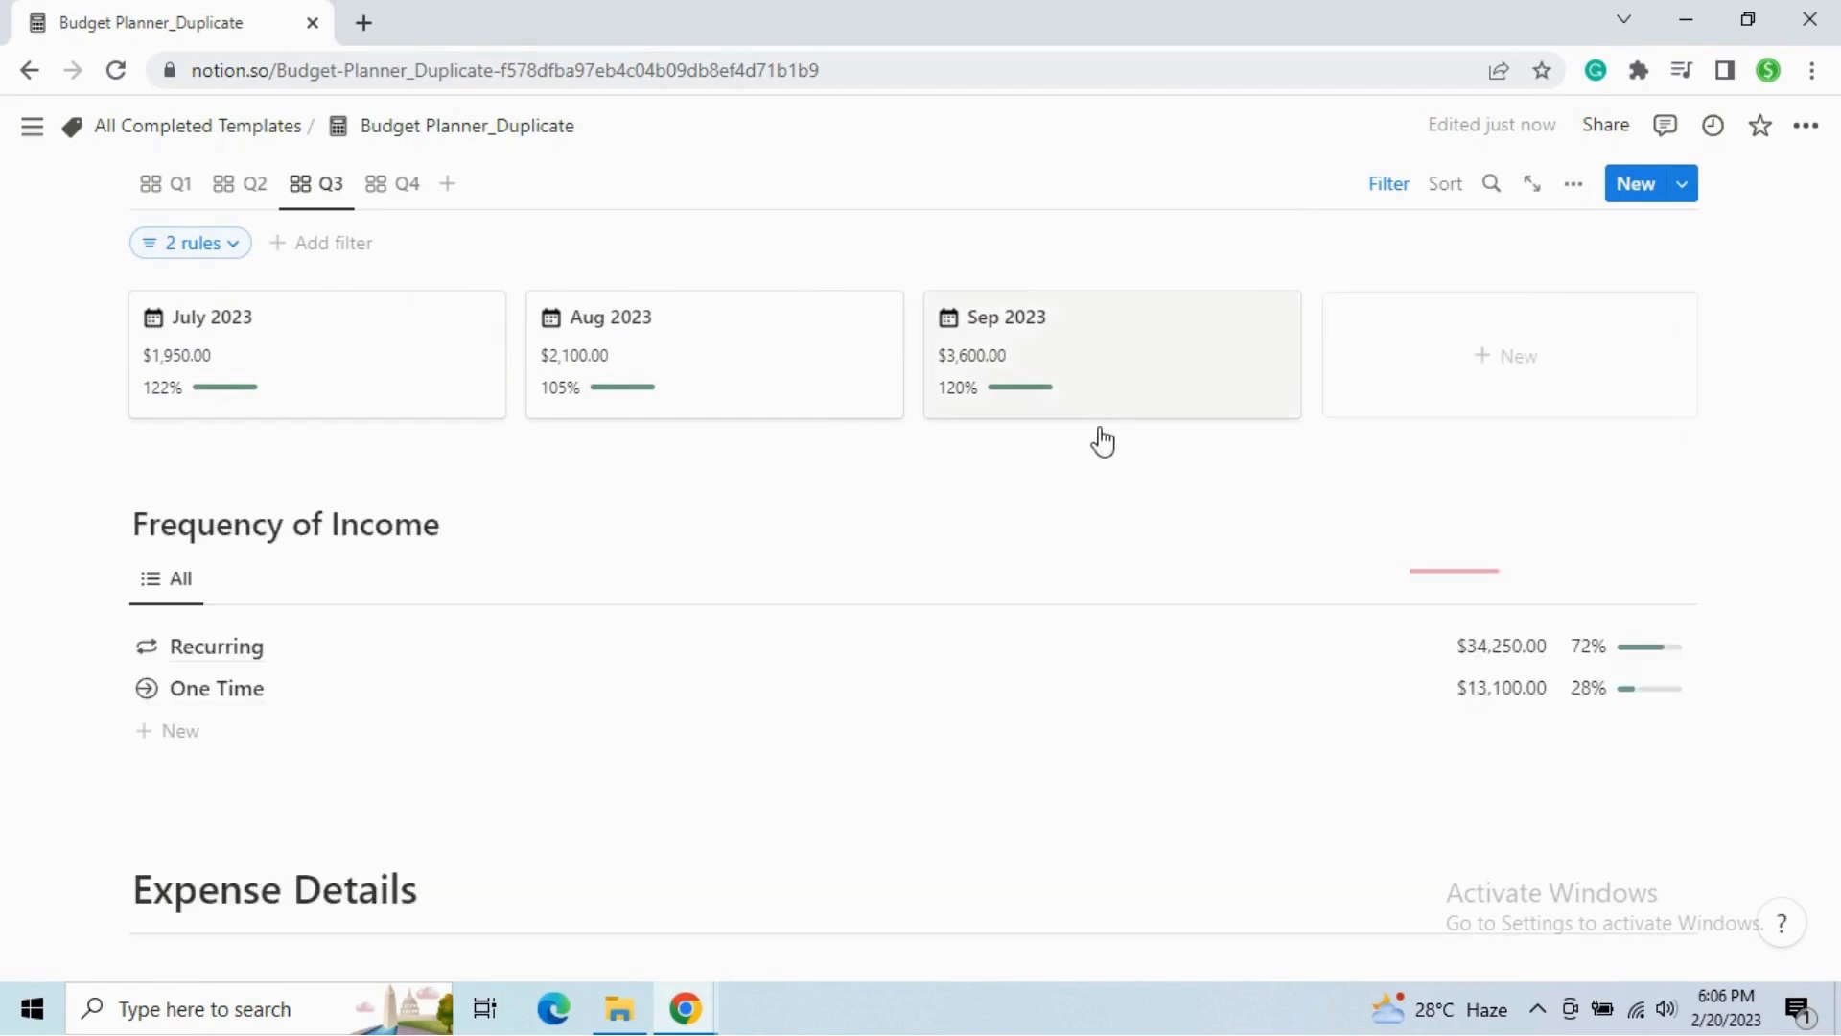
Inspect the view options and the shown properties of the All list under Frequency of Income.
scroll(432, 517, "down", 2)
scroll(437, 489, "up", 1)
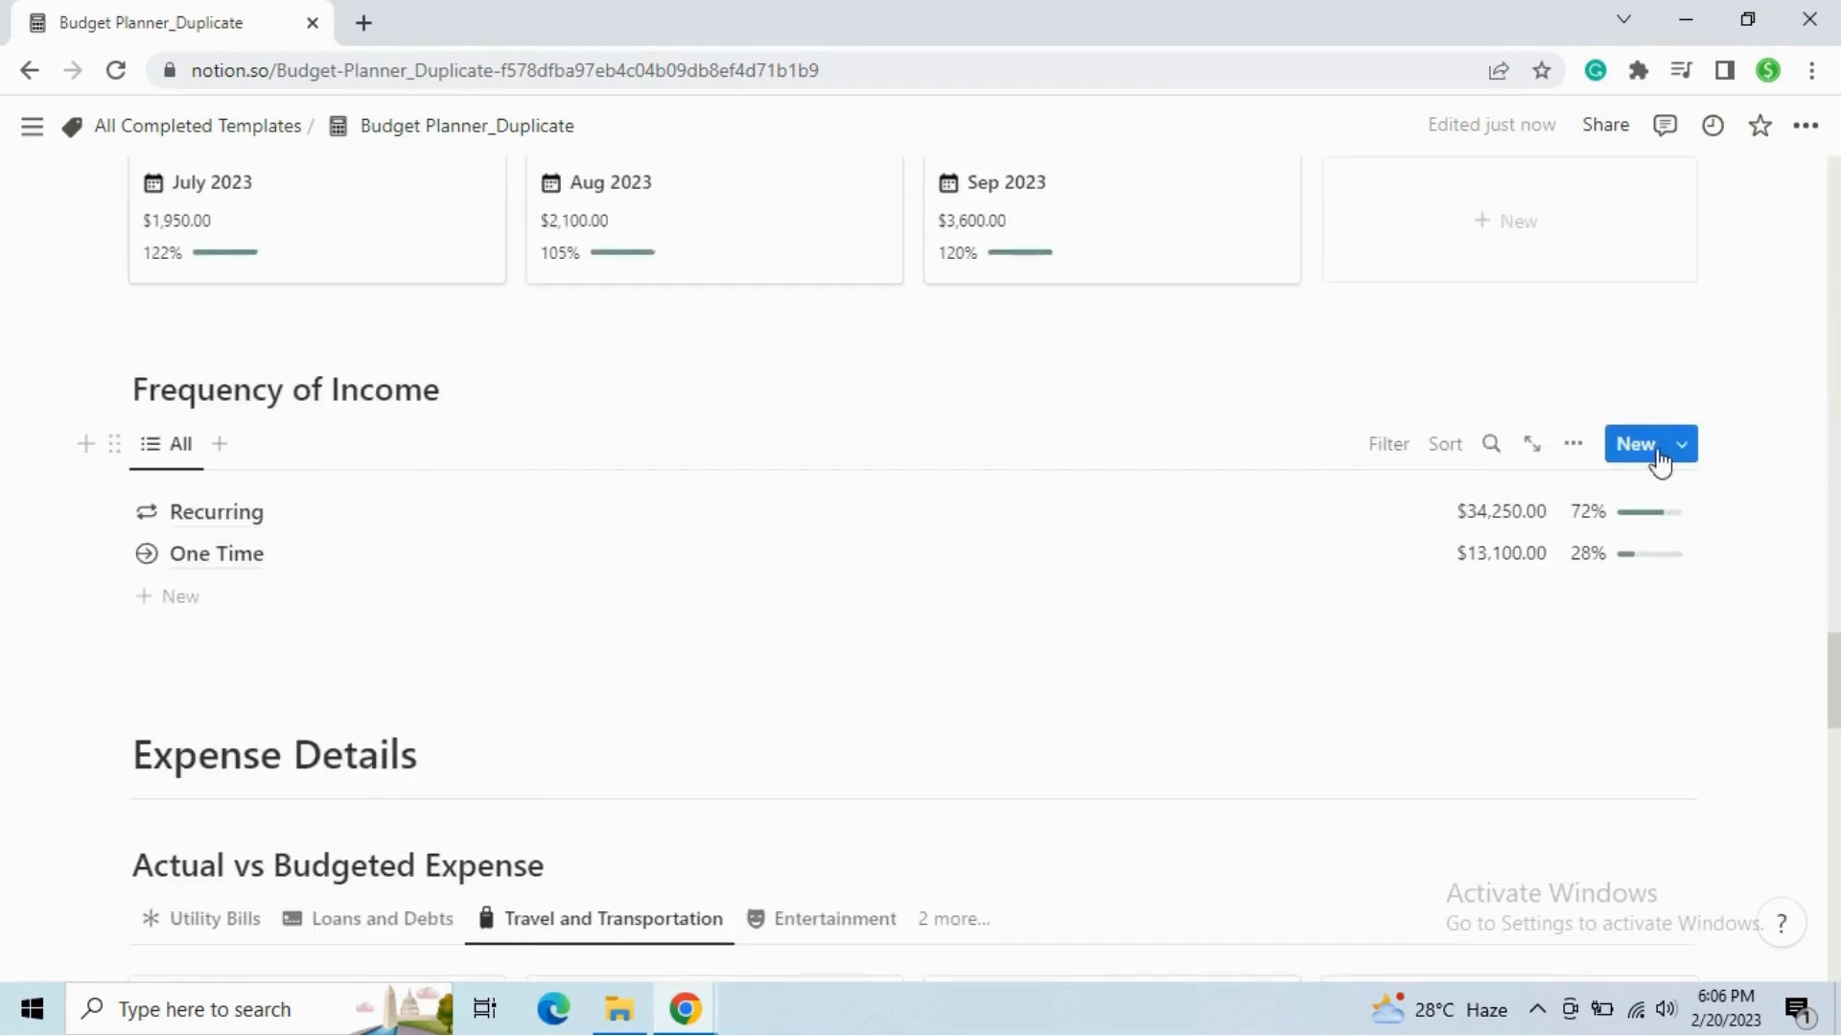
left_click(1584, 446)
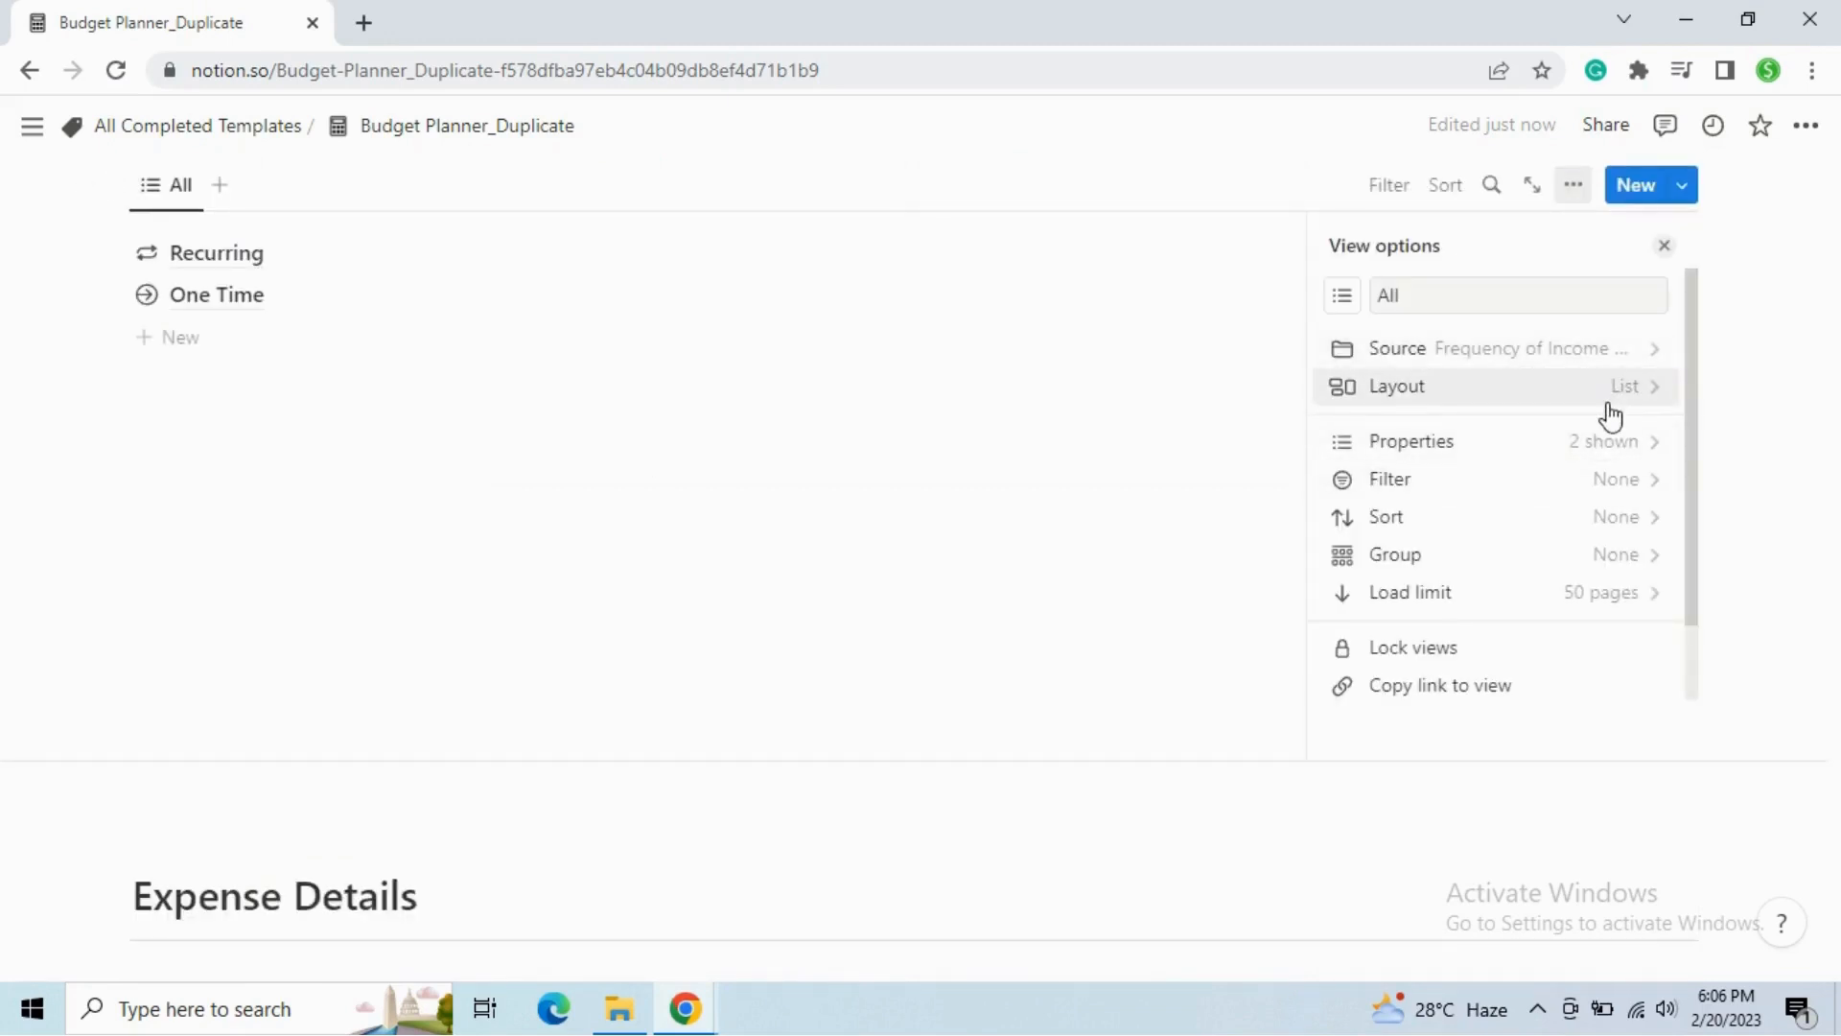
left_click(1582, 443)
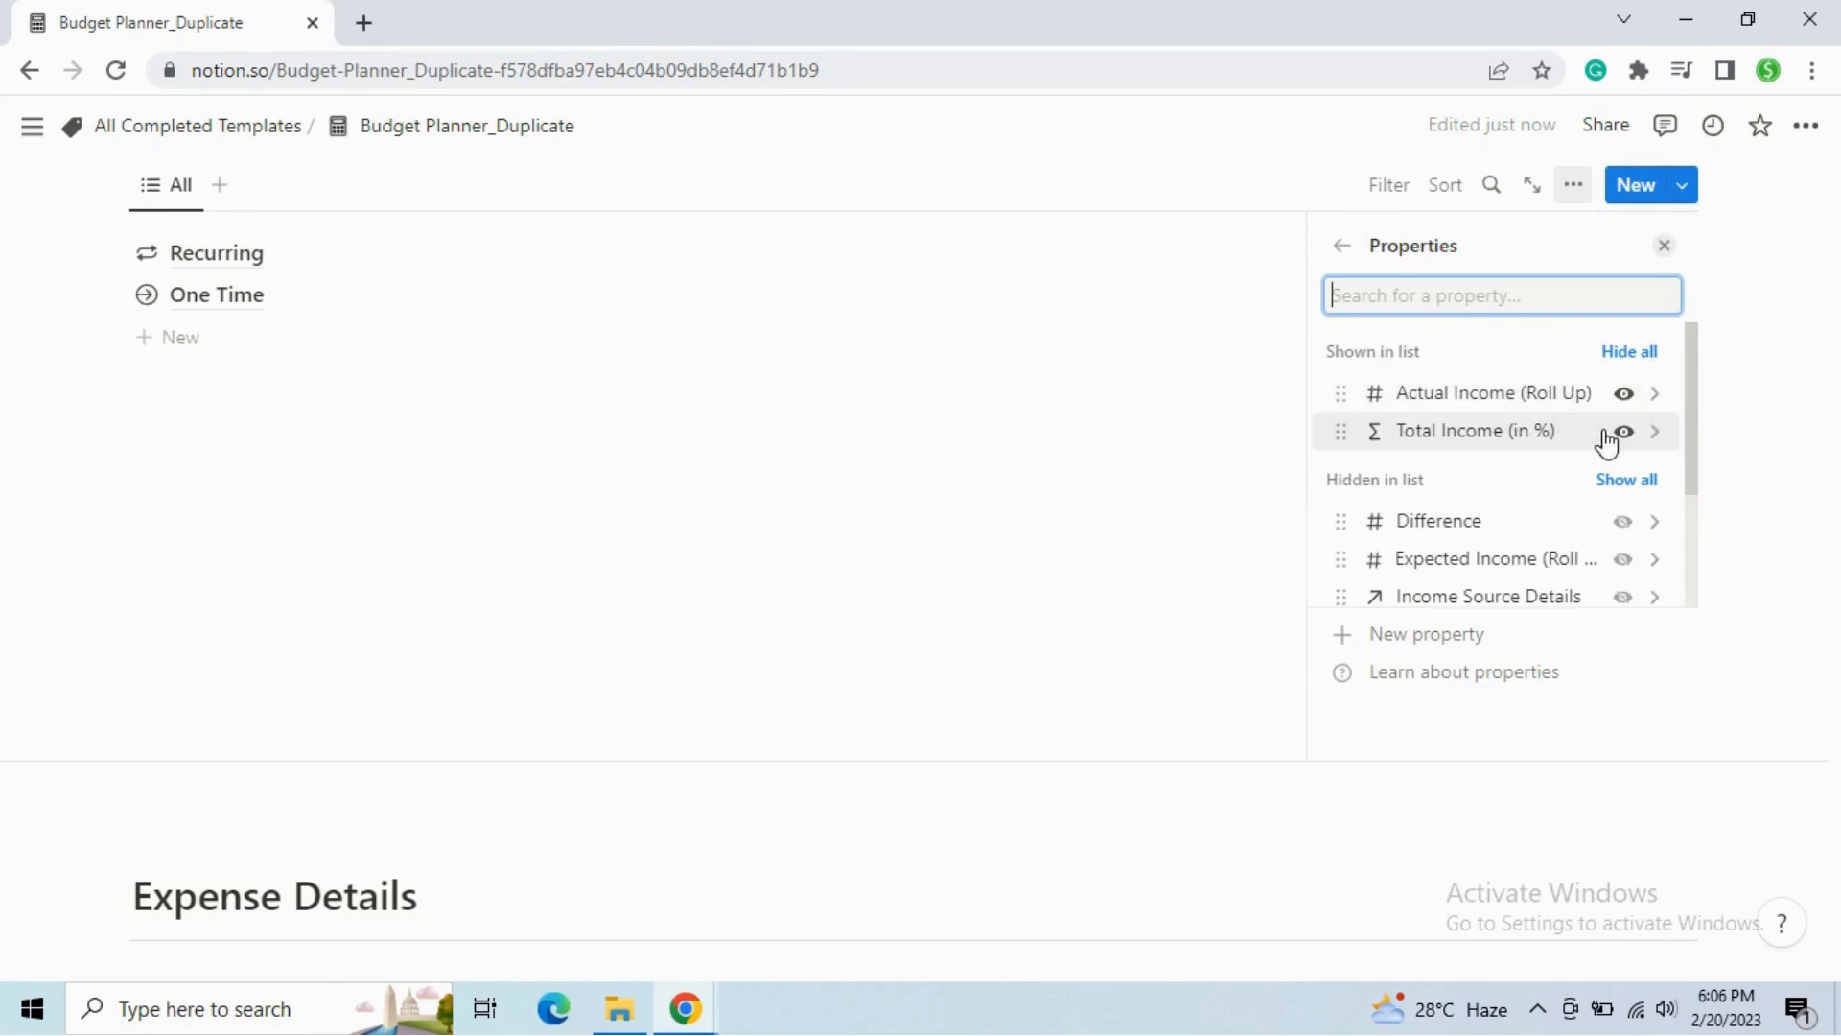
left_click(1669, 251)
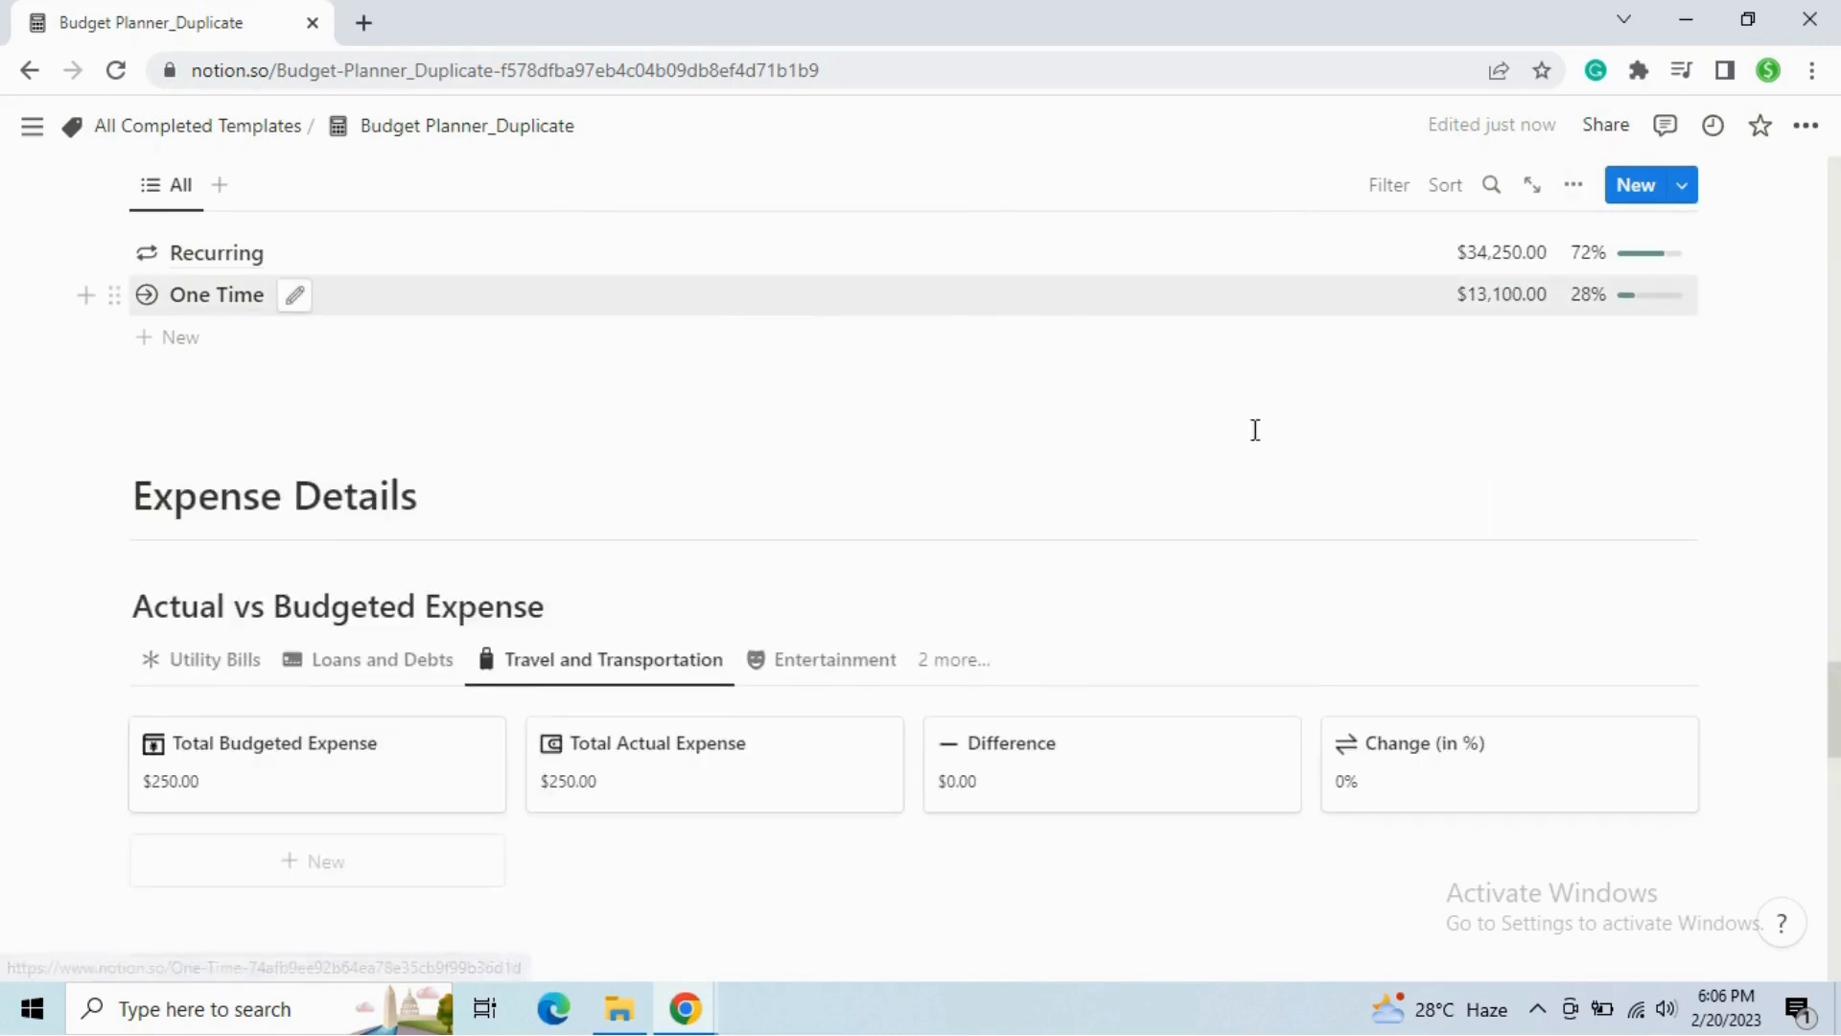
Review the Income Details galleries, then examine the Actual vs Budgeted Expense, Quarterly Expense Overview and Type of Expense views under Expense Details.
scroll(1255, 429, "up", 7)
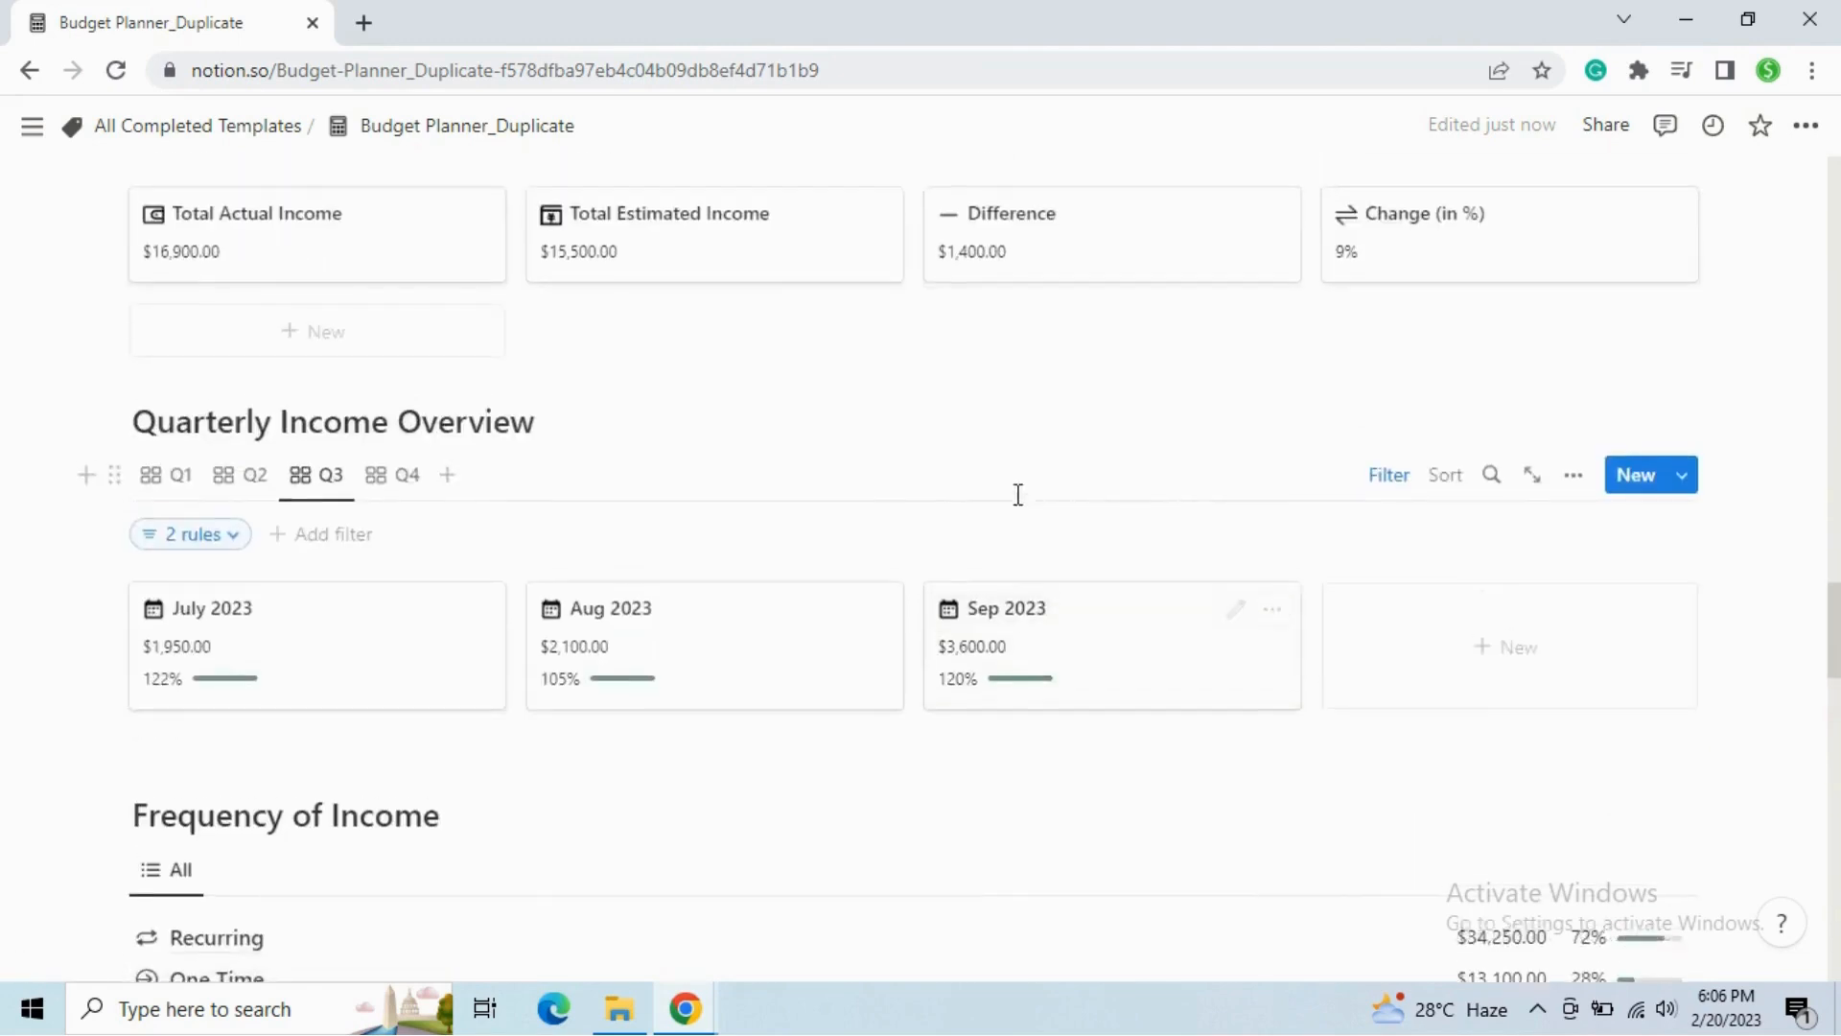
scroll(1018, 494, "up", 4)
scroll(309, 360, "down", 2)
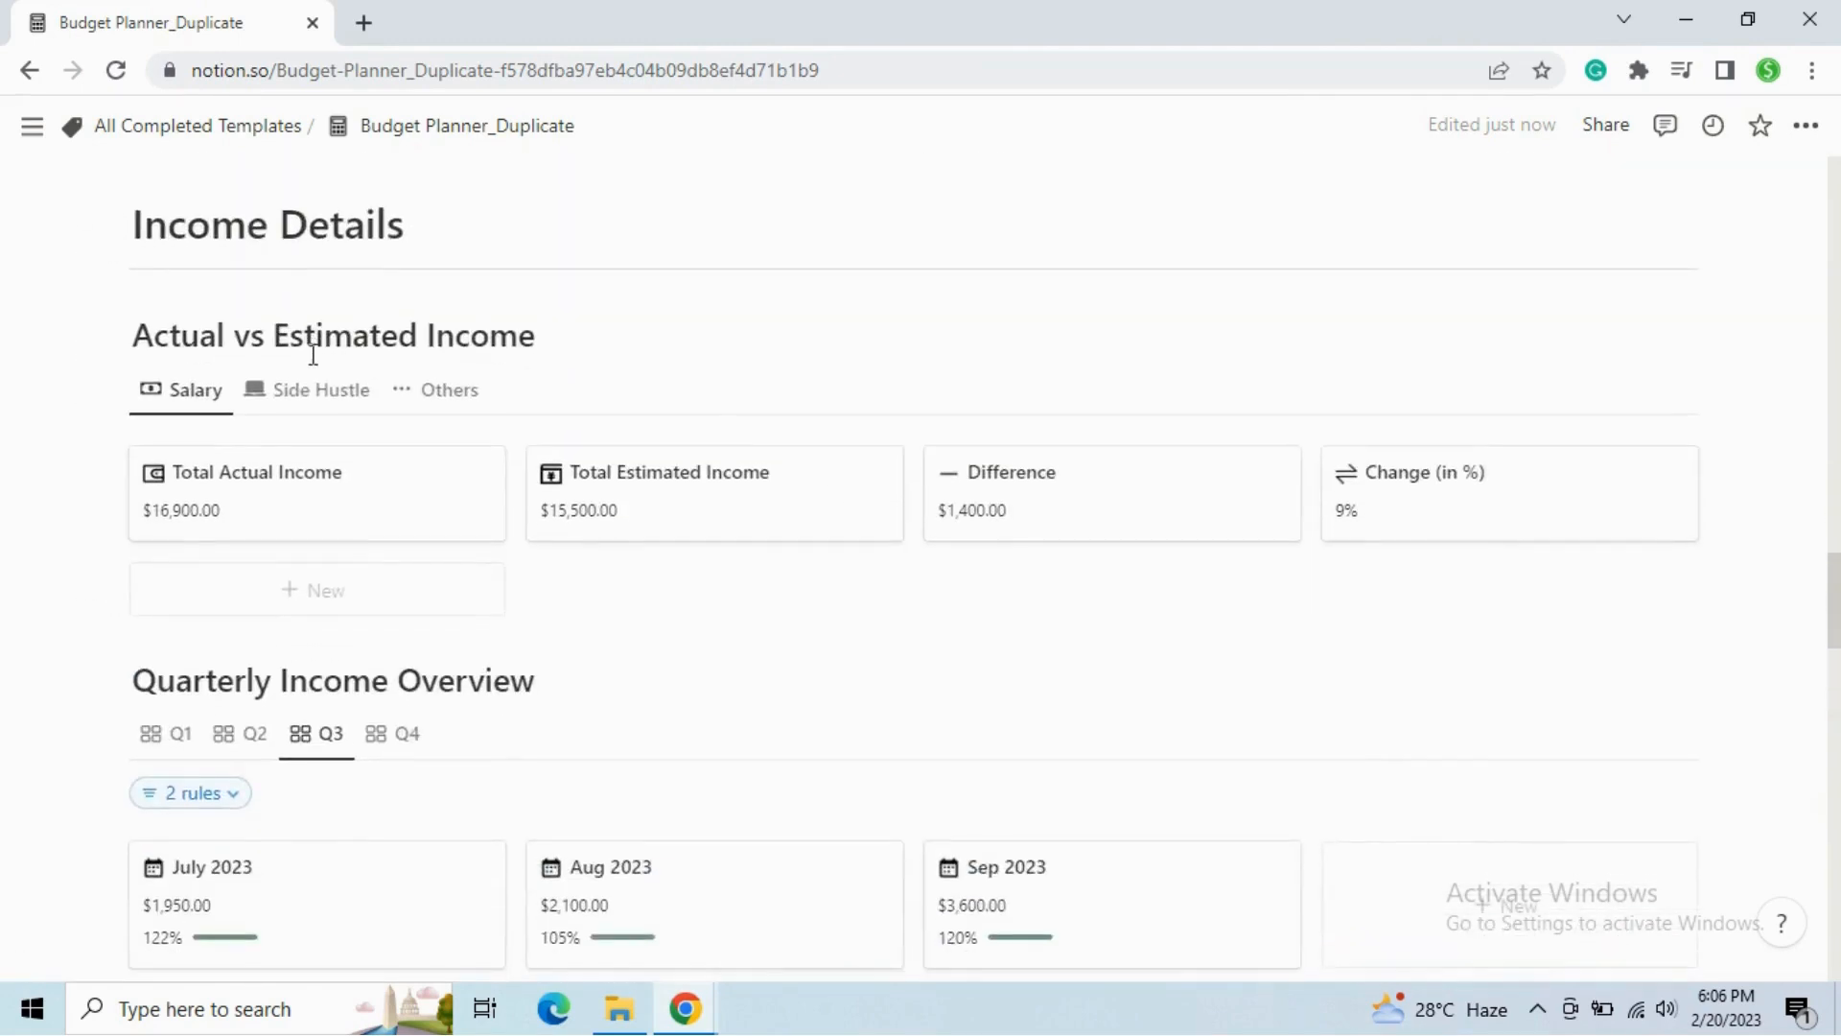
scroll(717, 413, "down", 10)
scroll(717, 413, "down", 3)
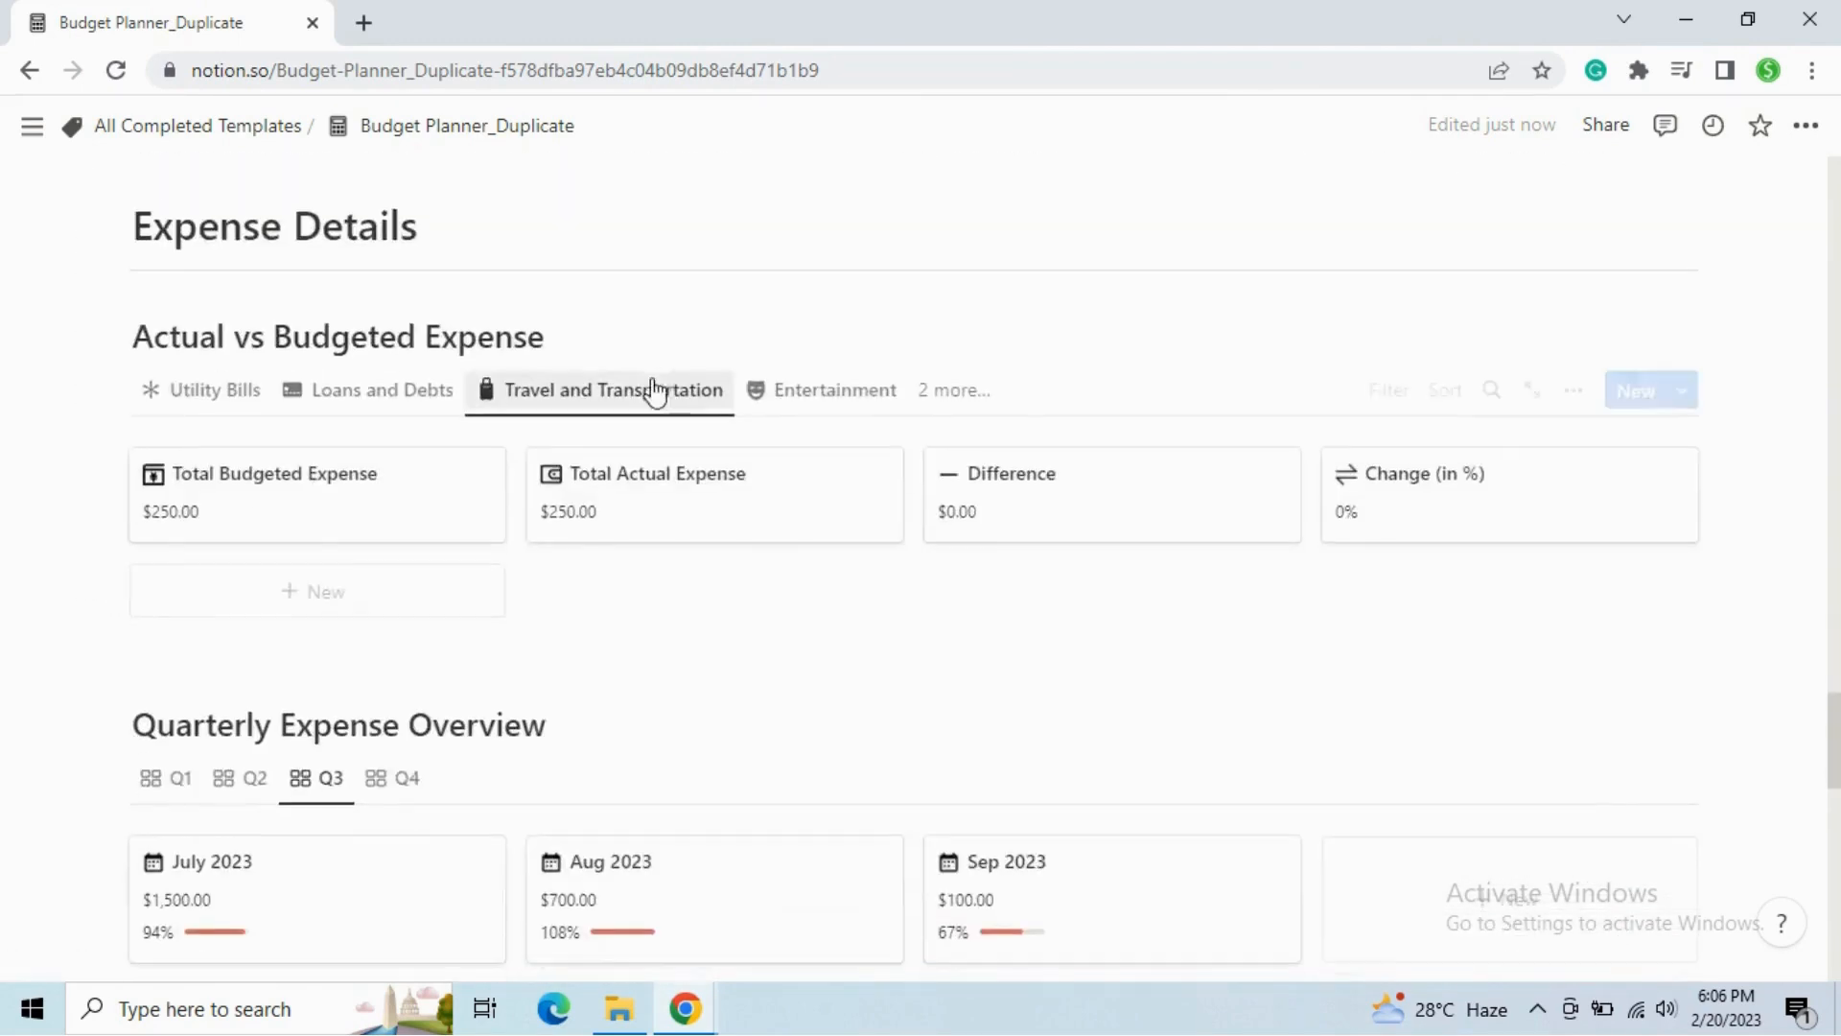
scroll(650, 413, "down", 3)
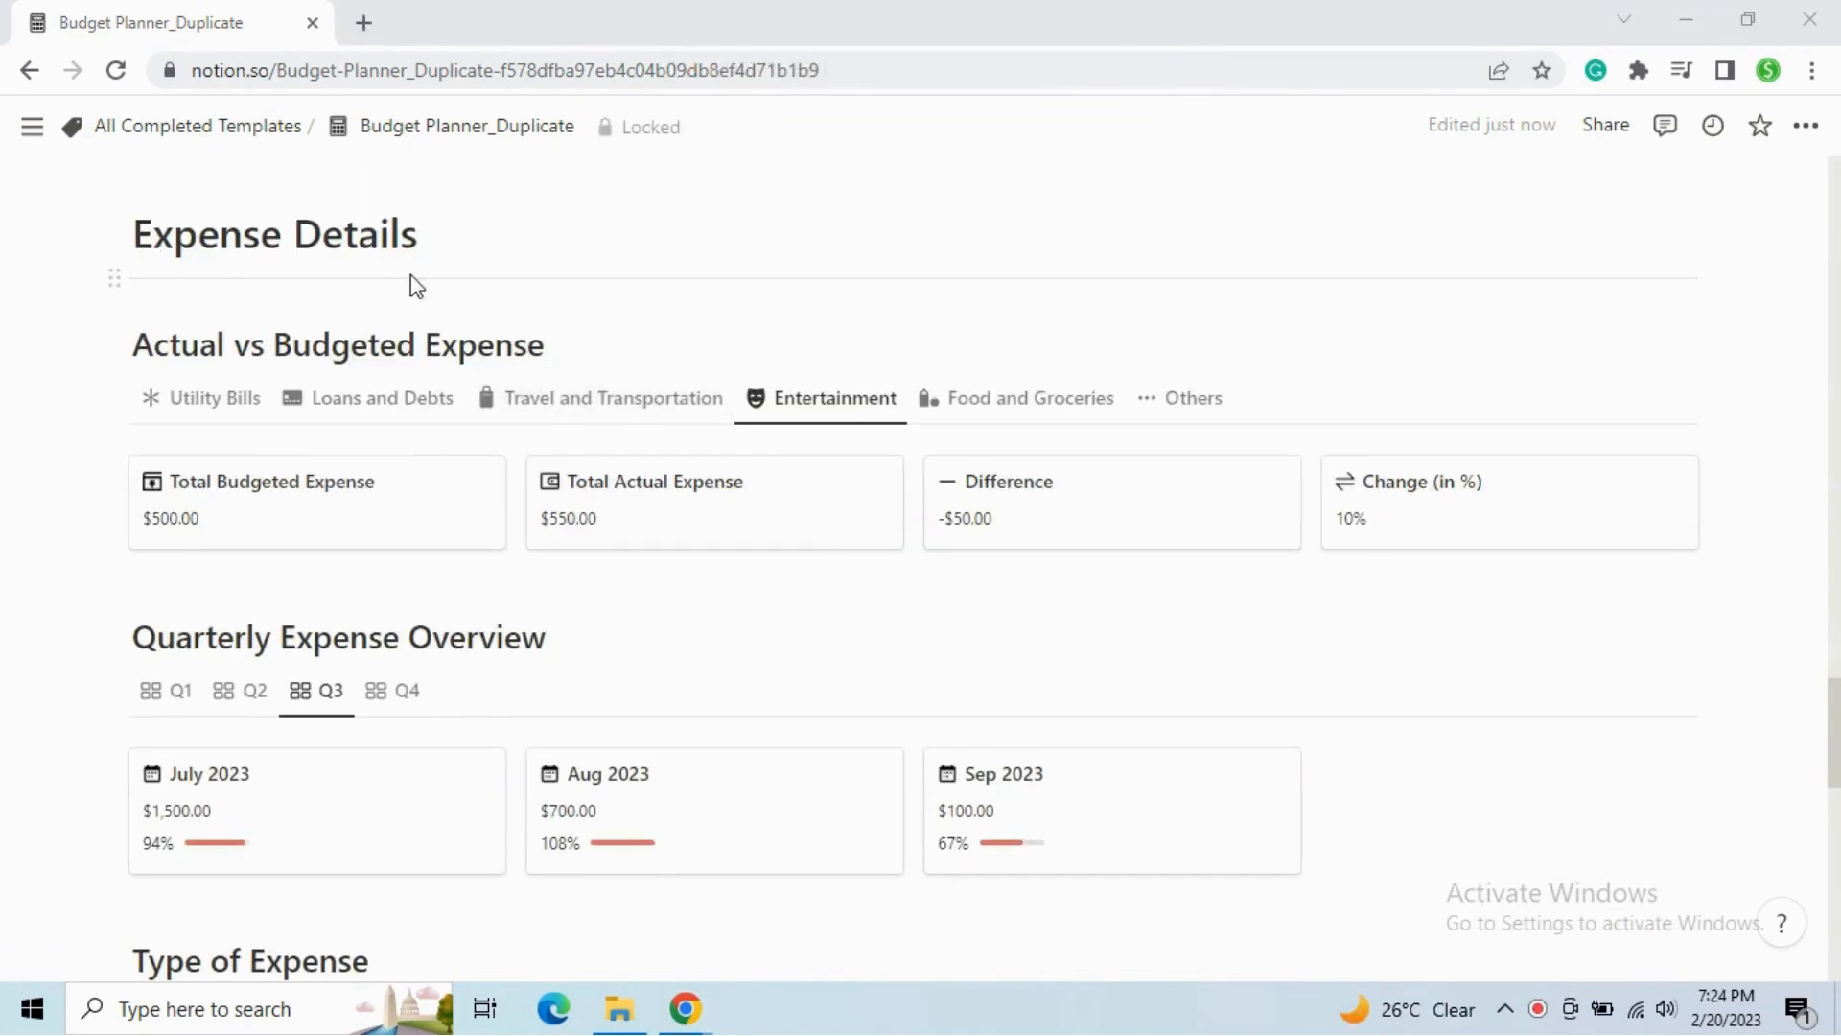
scroll(460, 373, "down", 3)
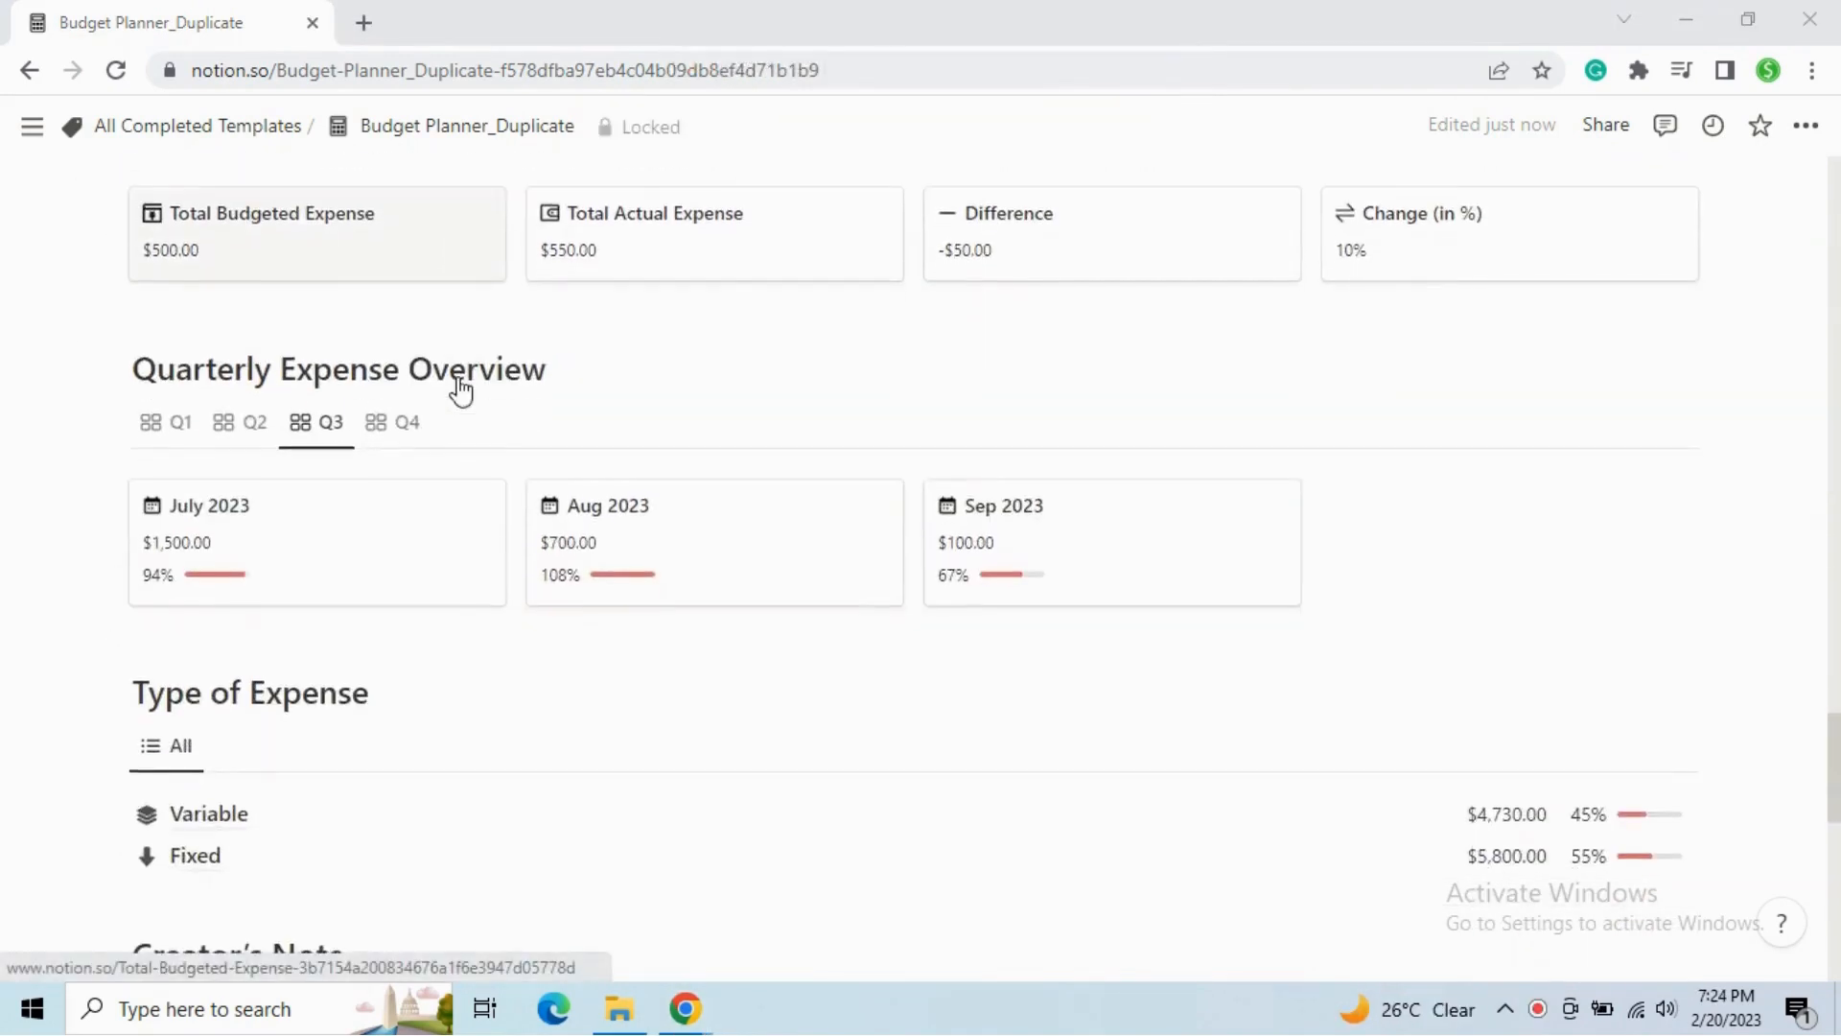
scroll(460, 384, "up", 3)
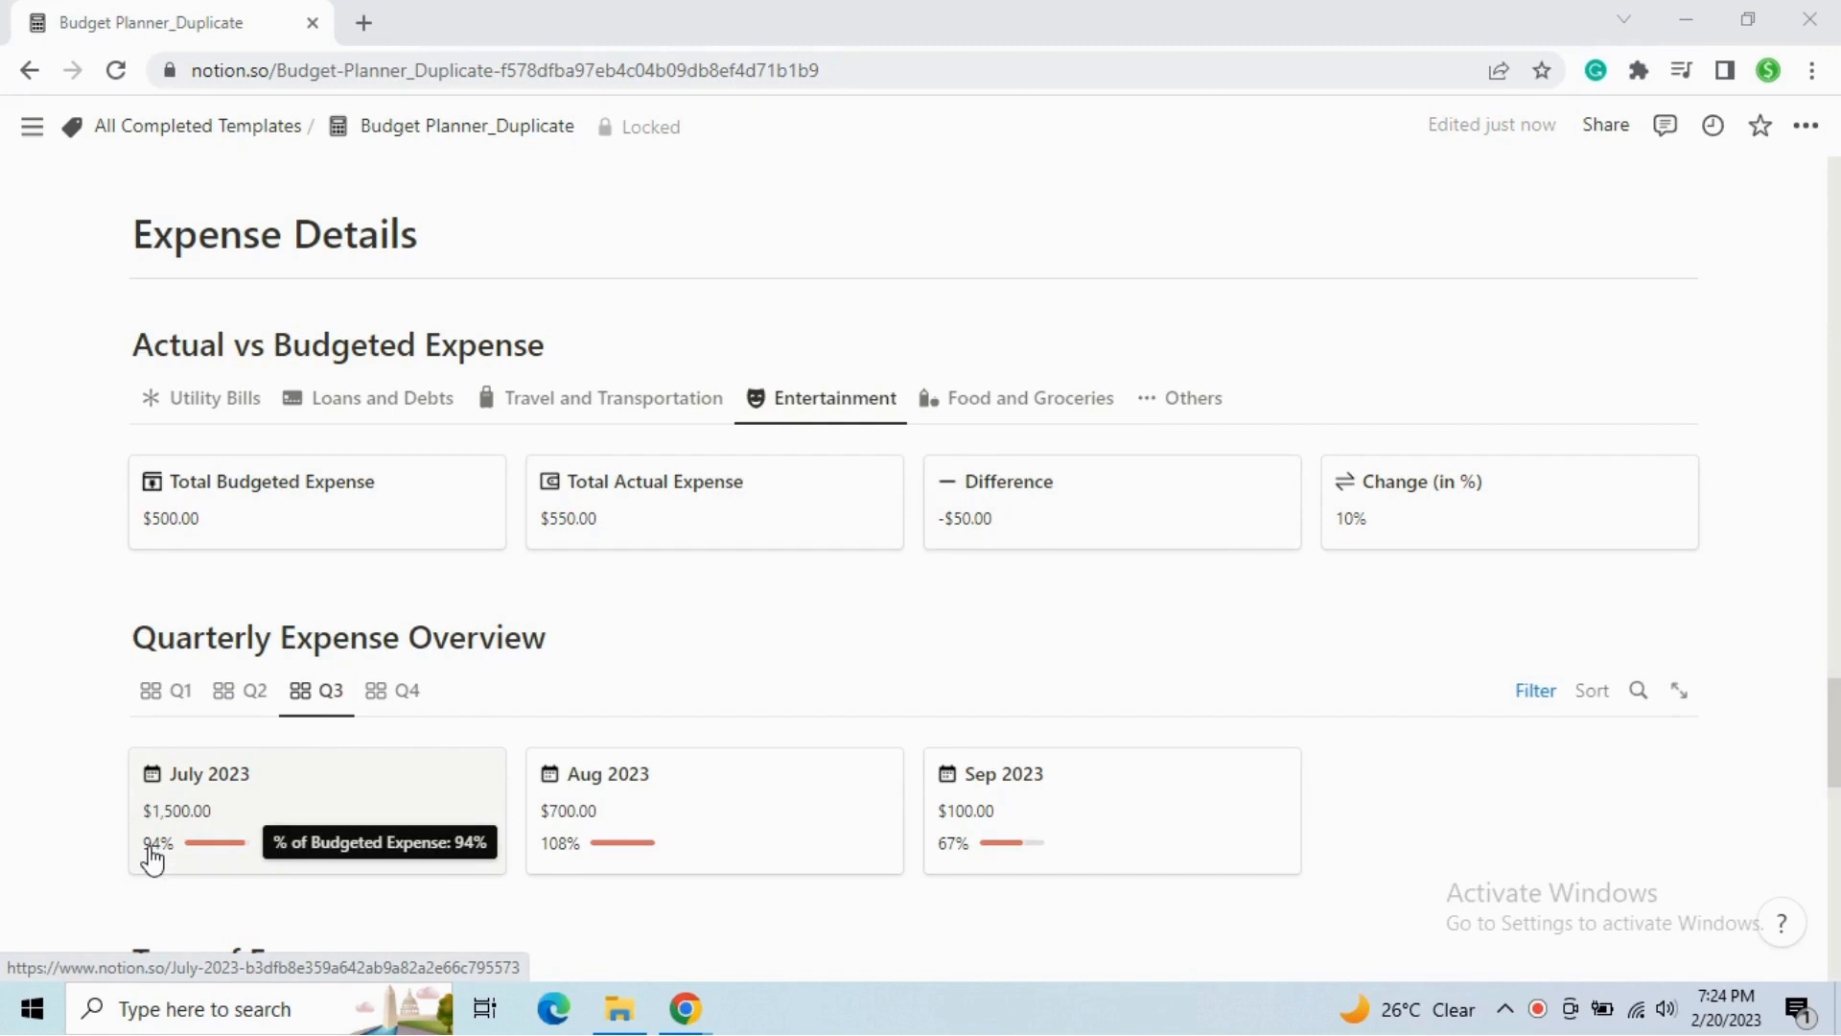
scroll(485, 657, "down", 3)
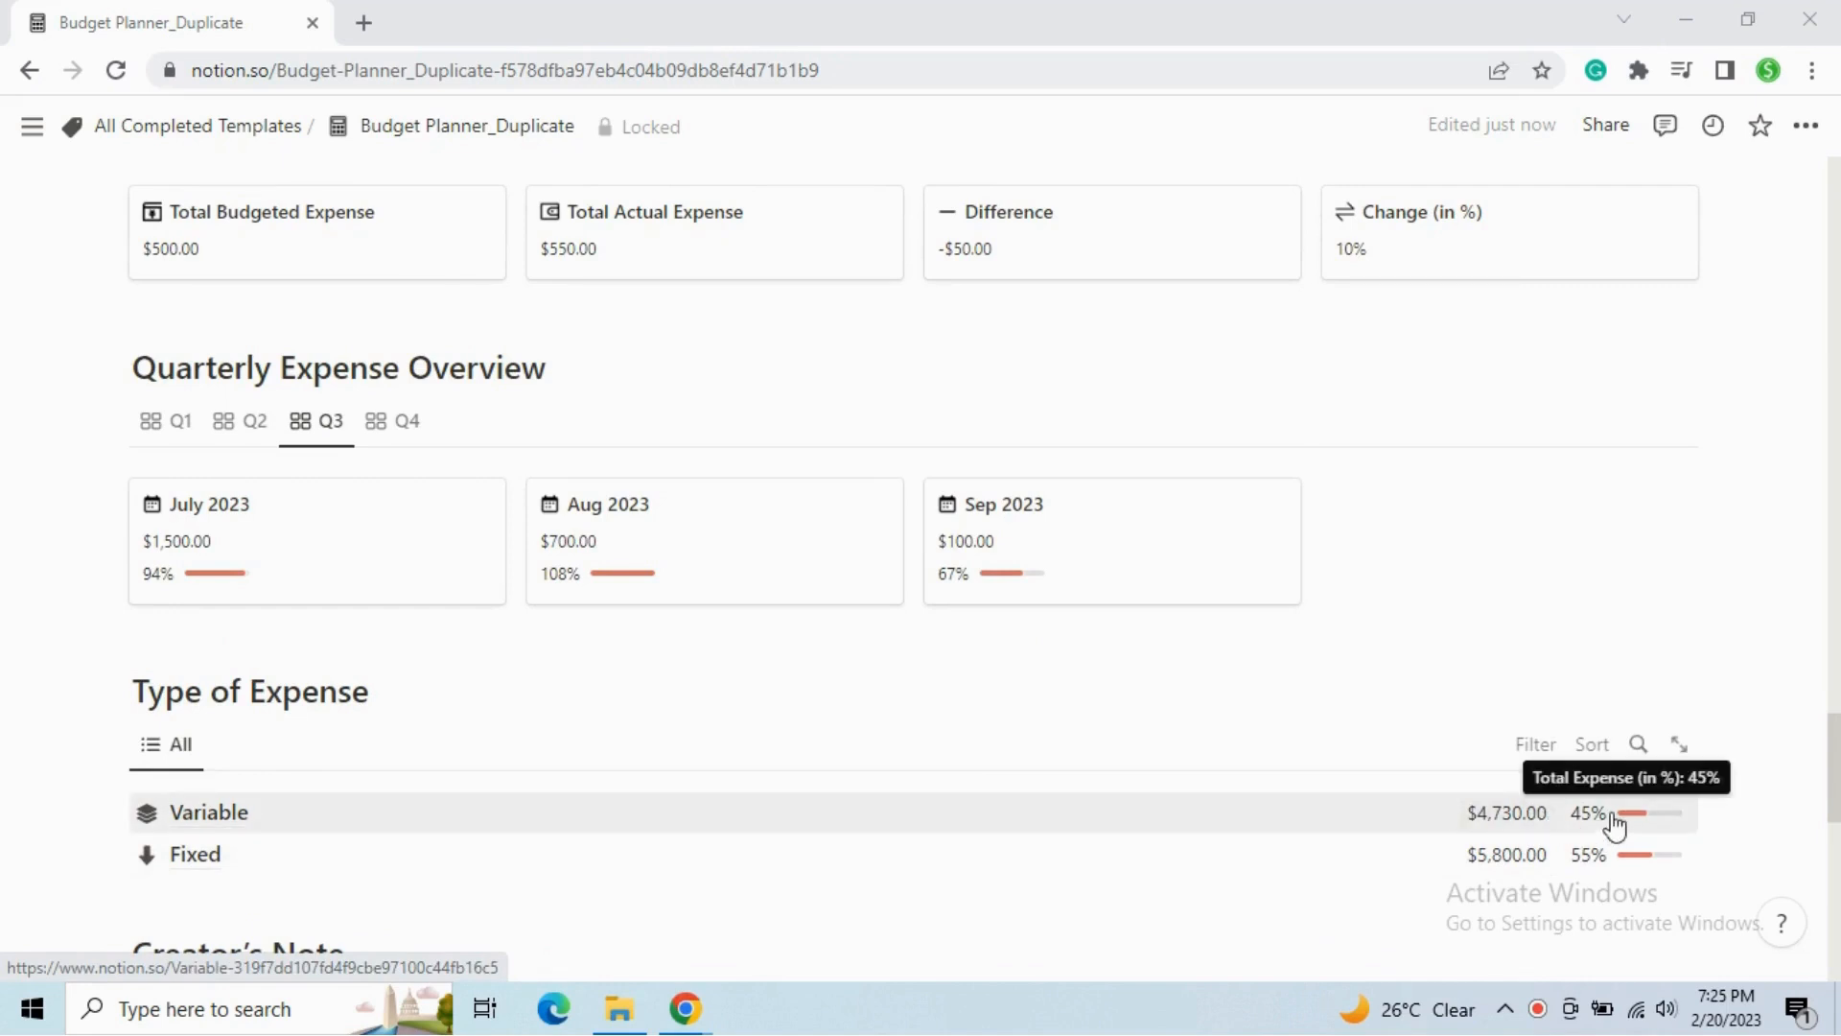
scroll(1109, 608, "up", 3)
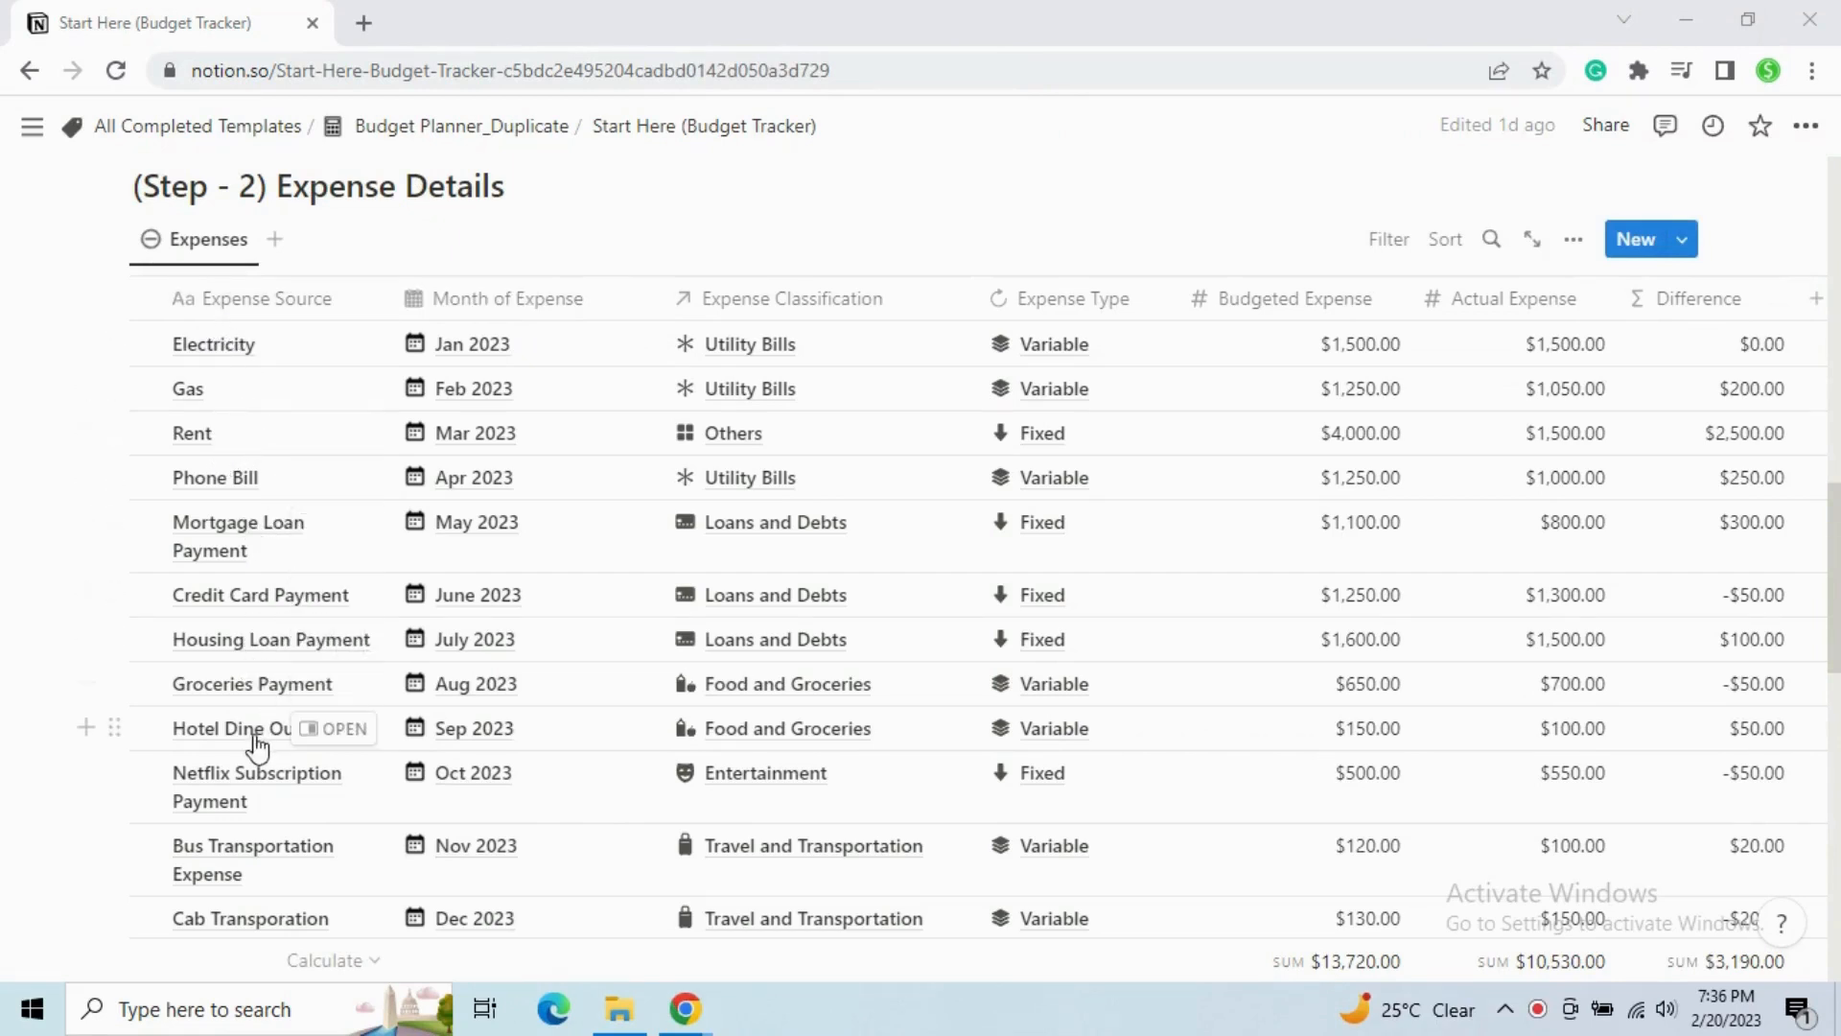
Inspect the relation settings of the Month of Expense property in the Expenses table and preview its related database.
left_click(522, 307)
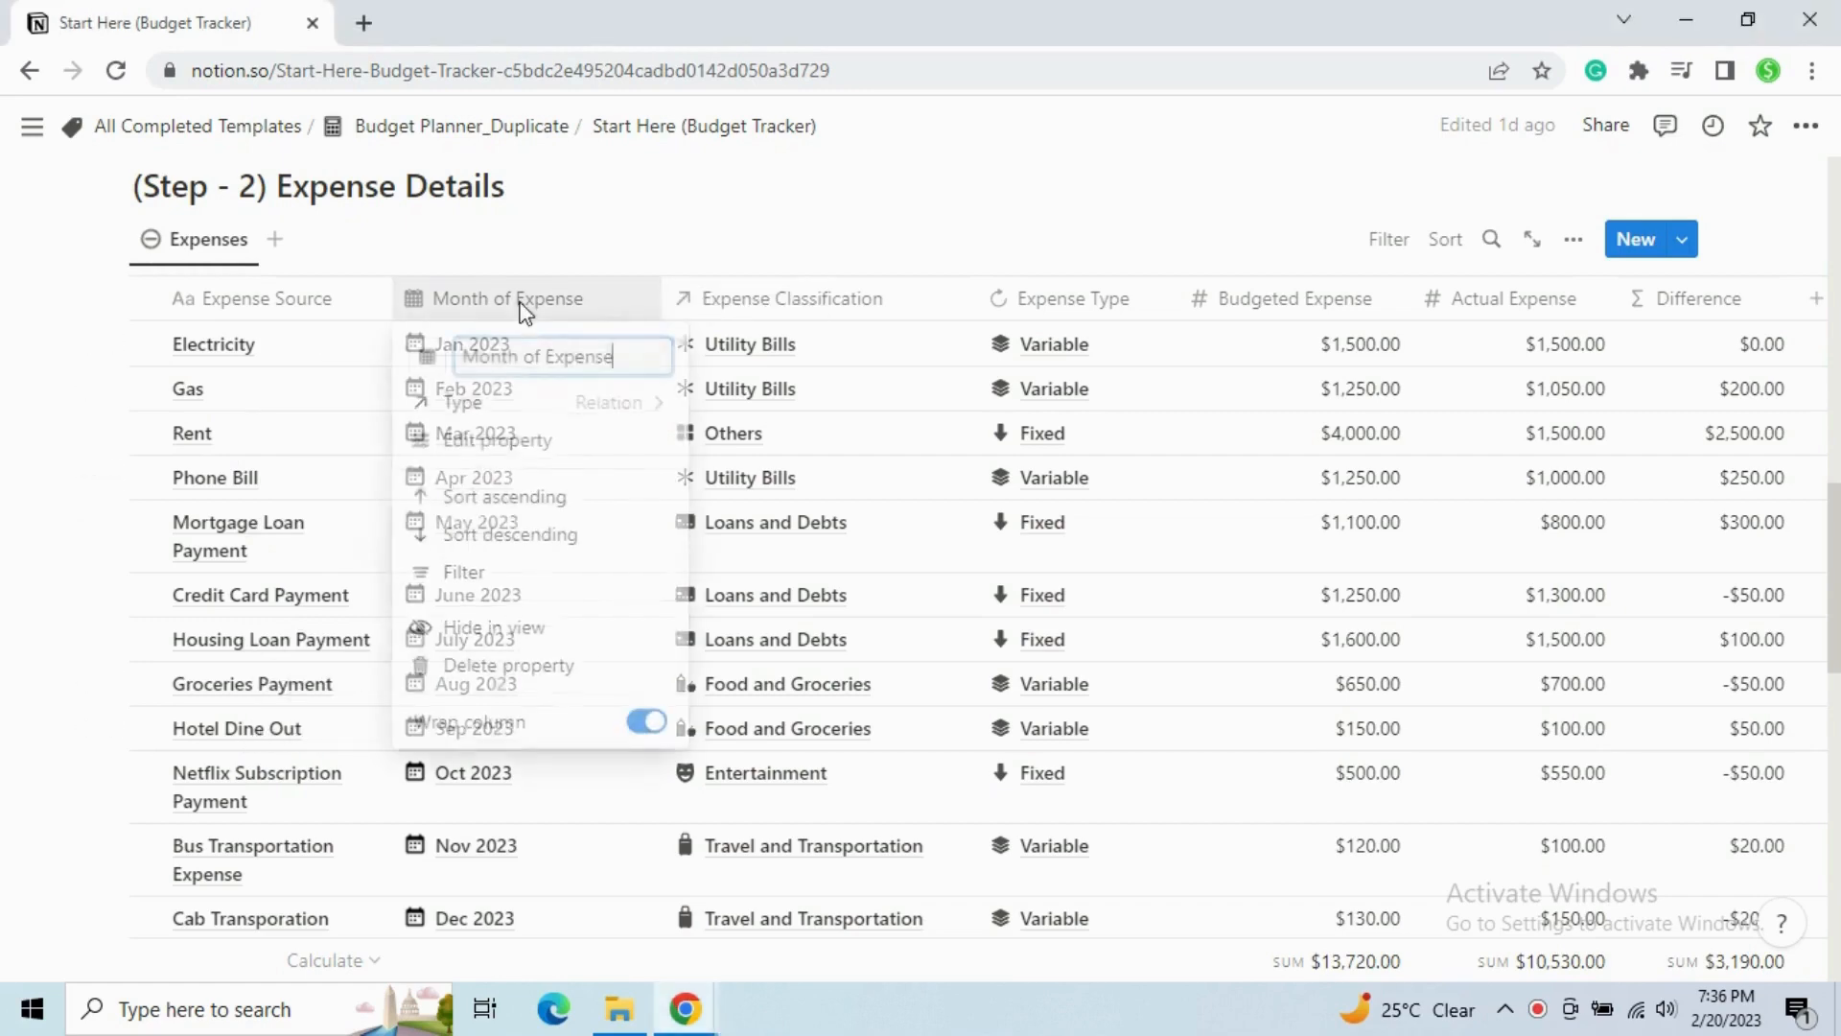
left_click(572, 443)
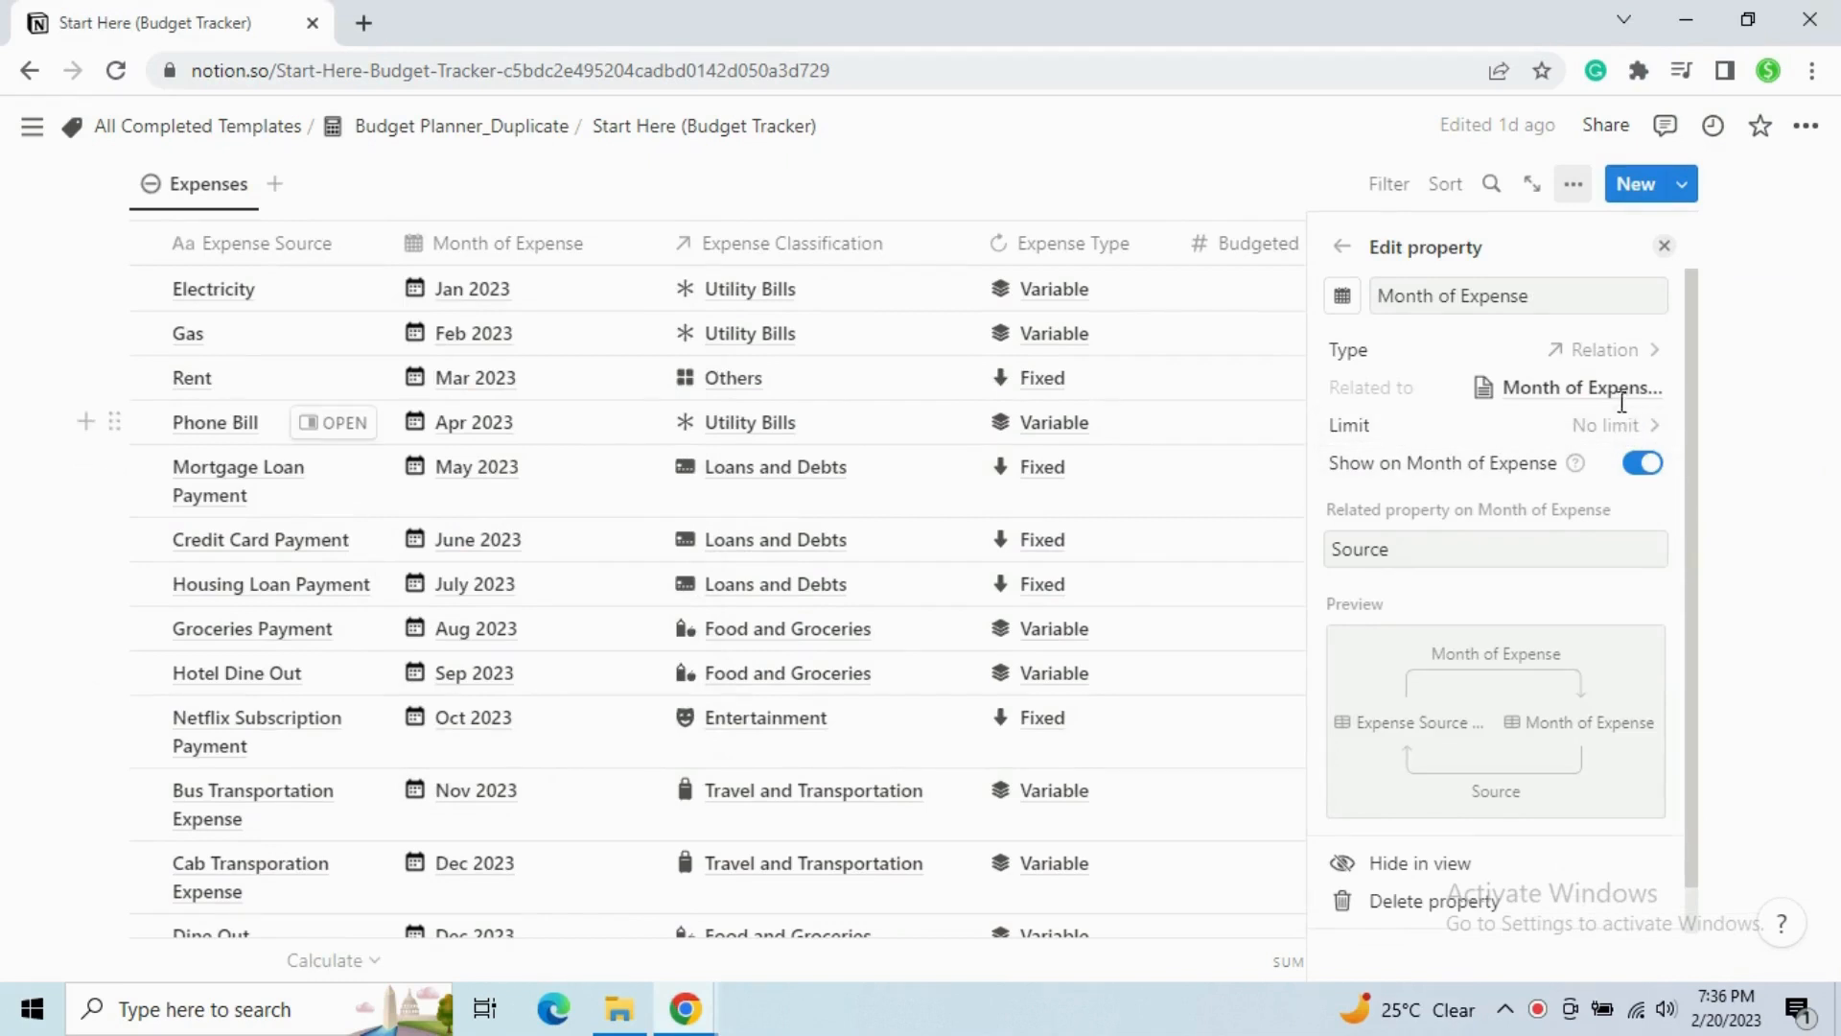
mouse_move(1589, 398)
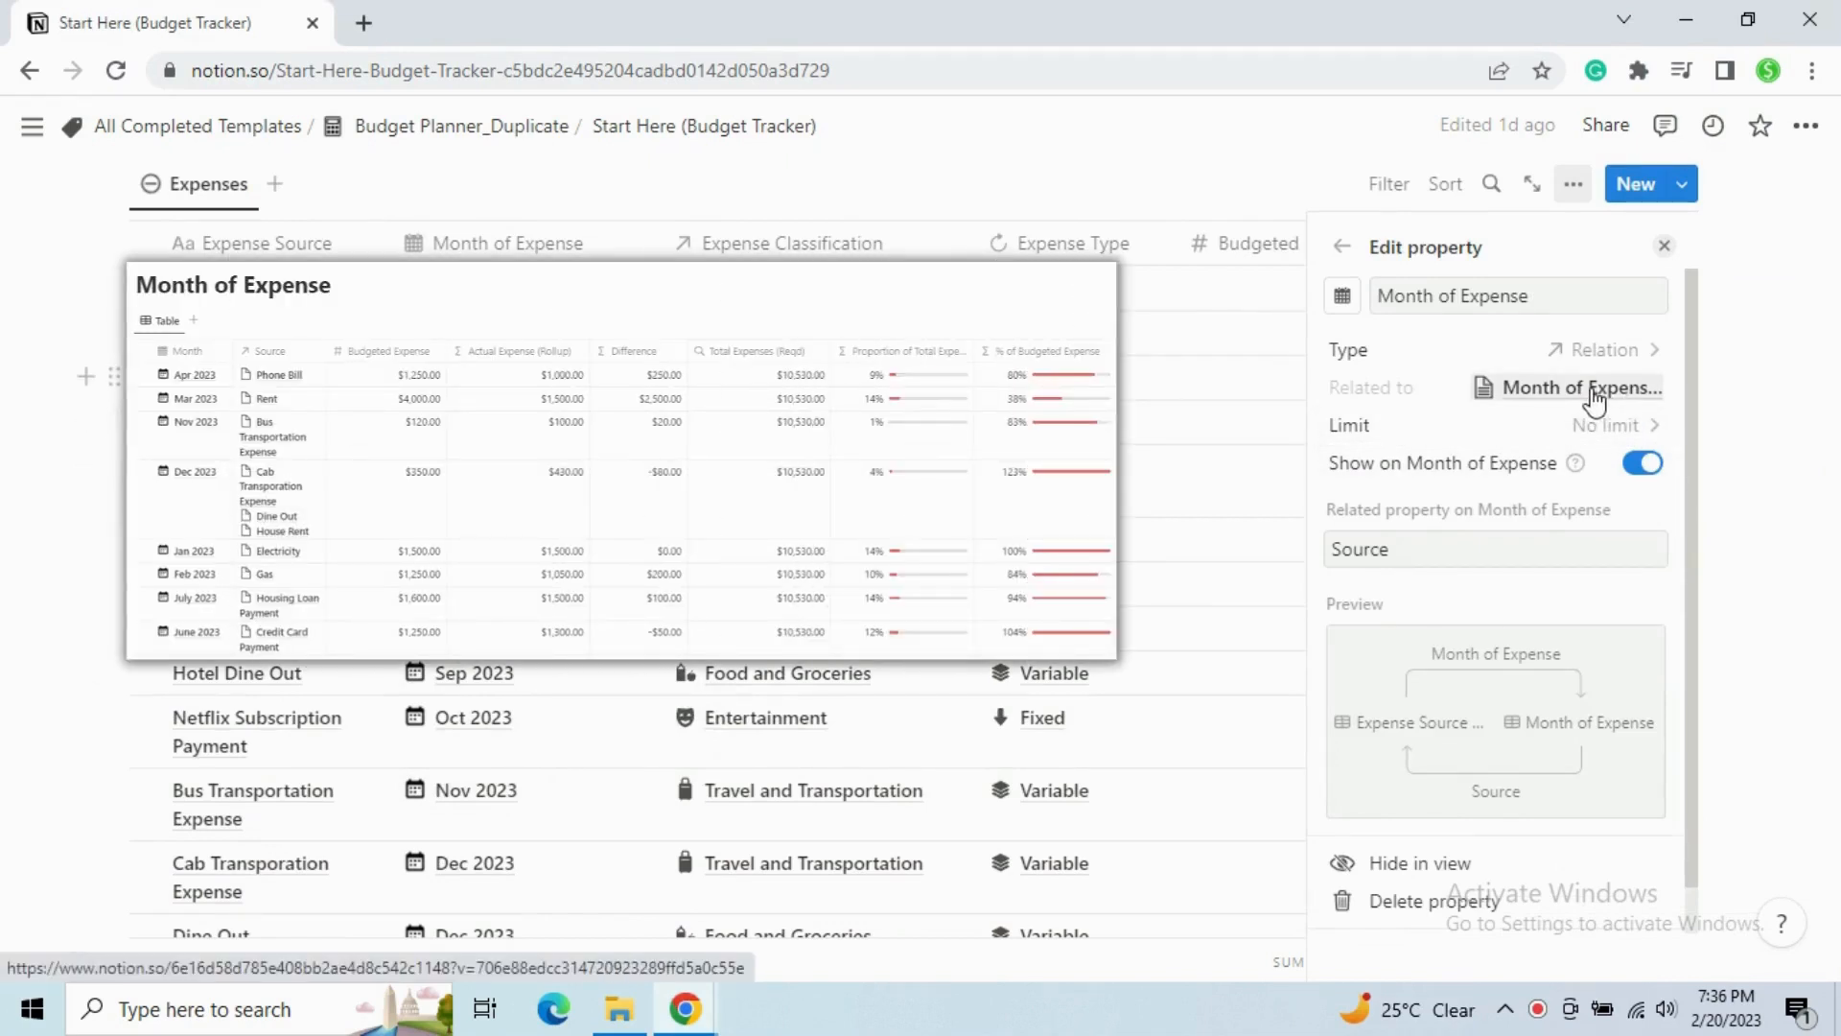
left_click(1664, 246)
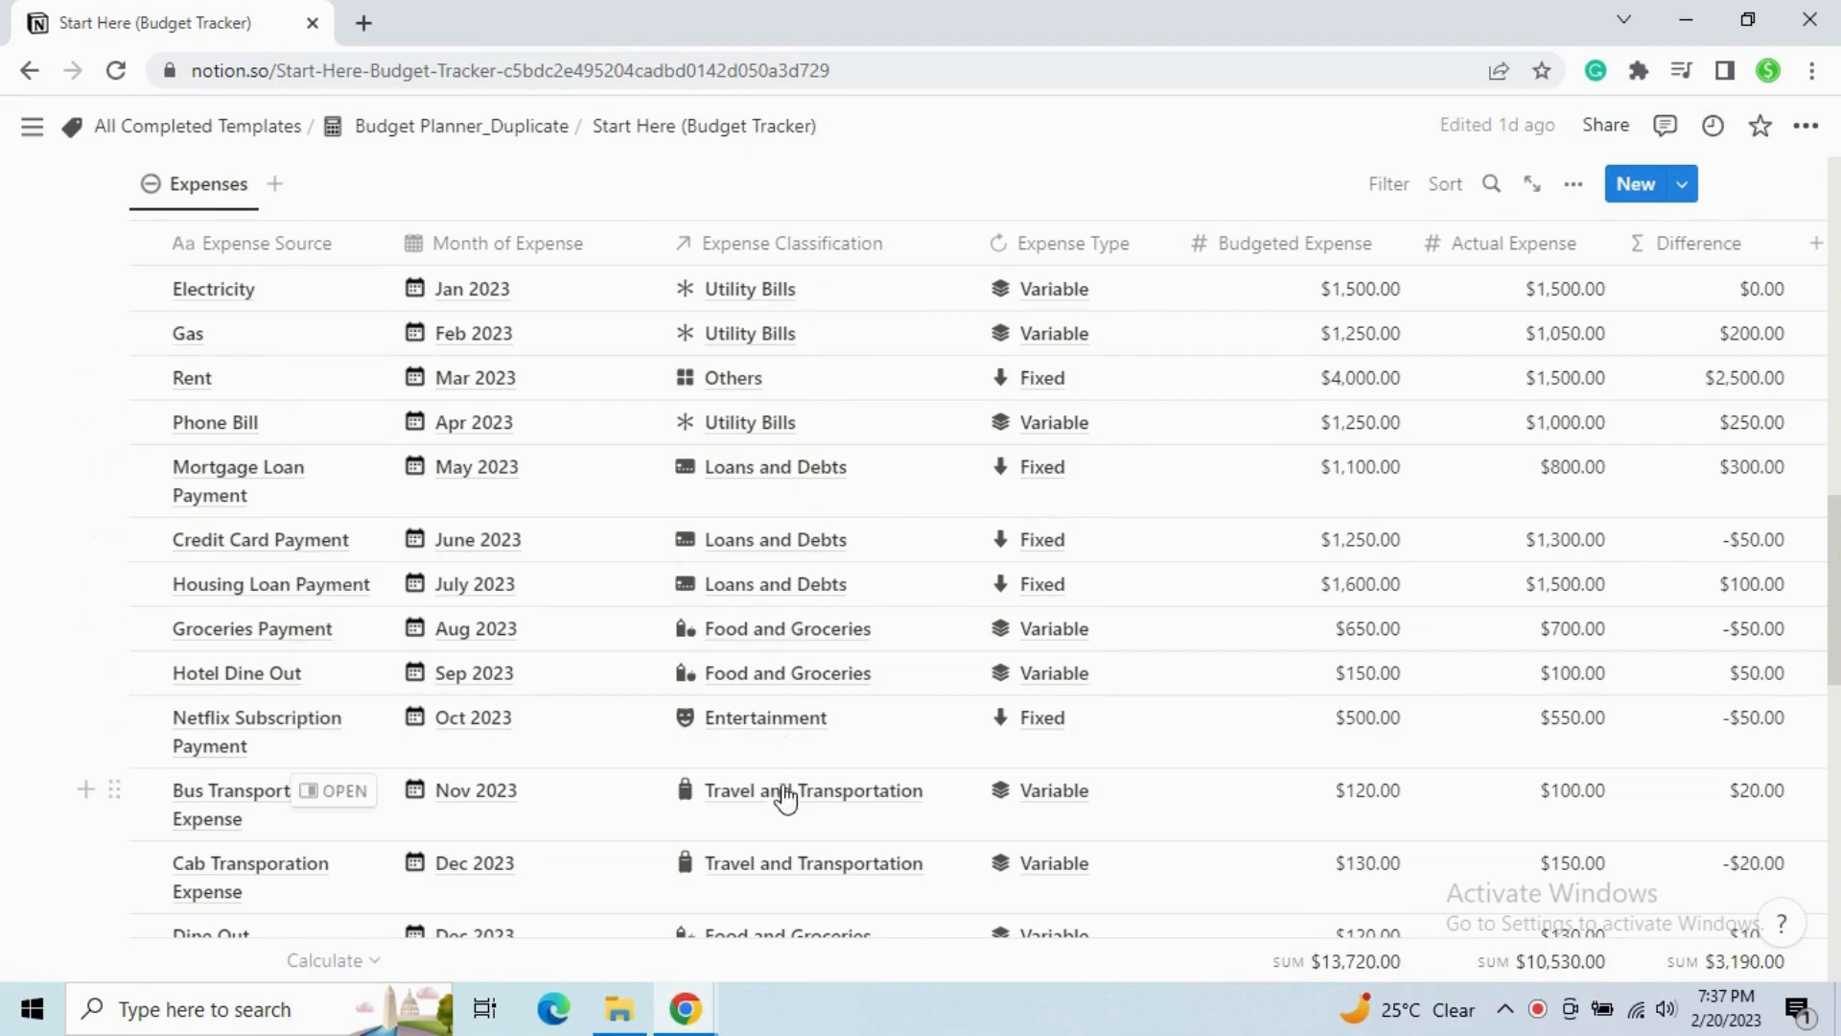
Inspect which database the Expense Classification property of the Expenses table is related to.
left_click(803, 257)
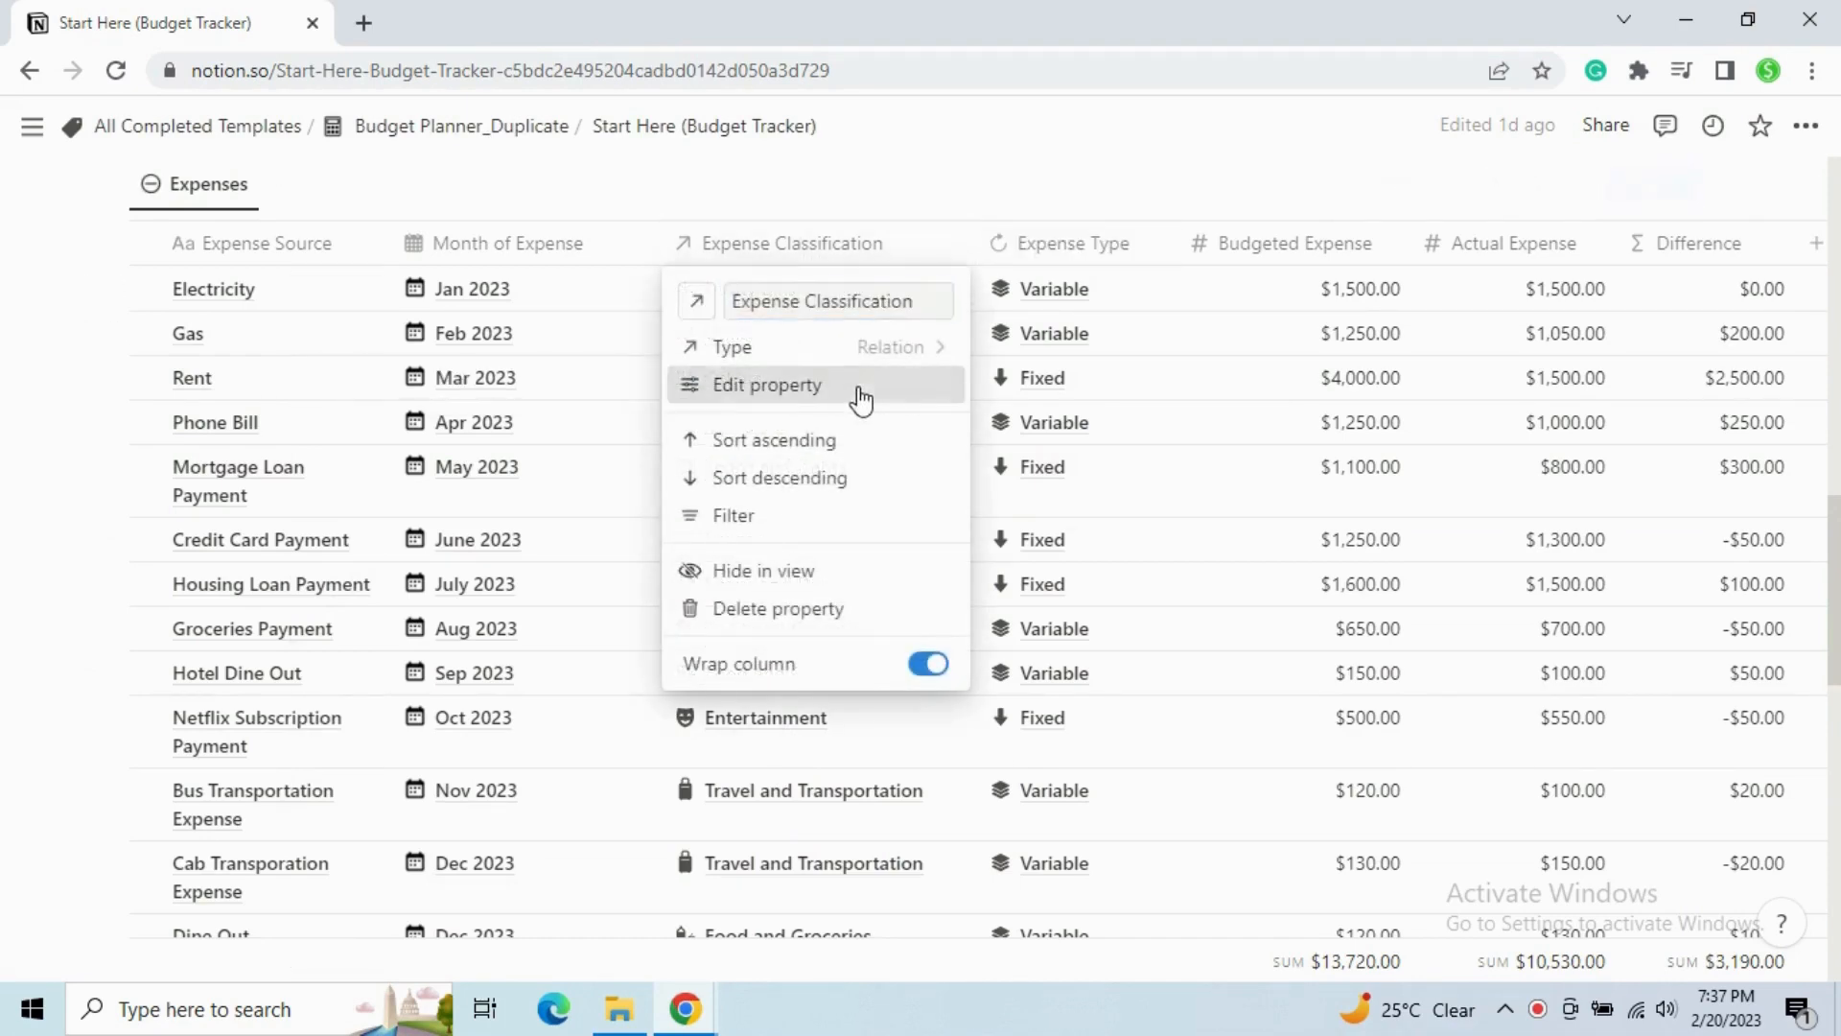
key("Return")
mouse_move(1604, 389)
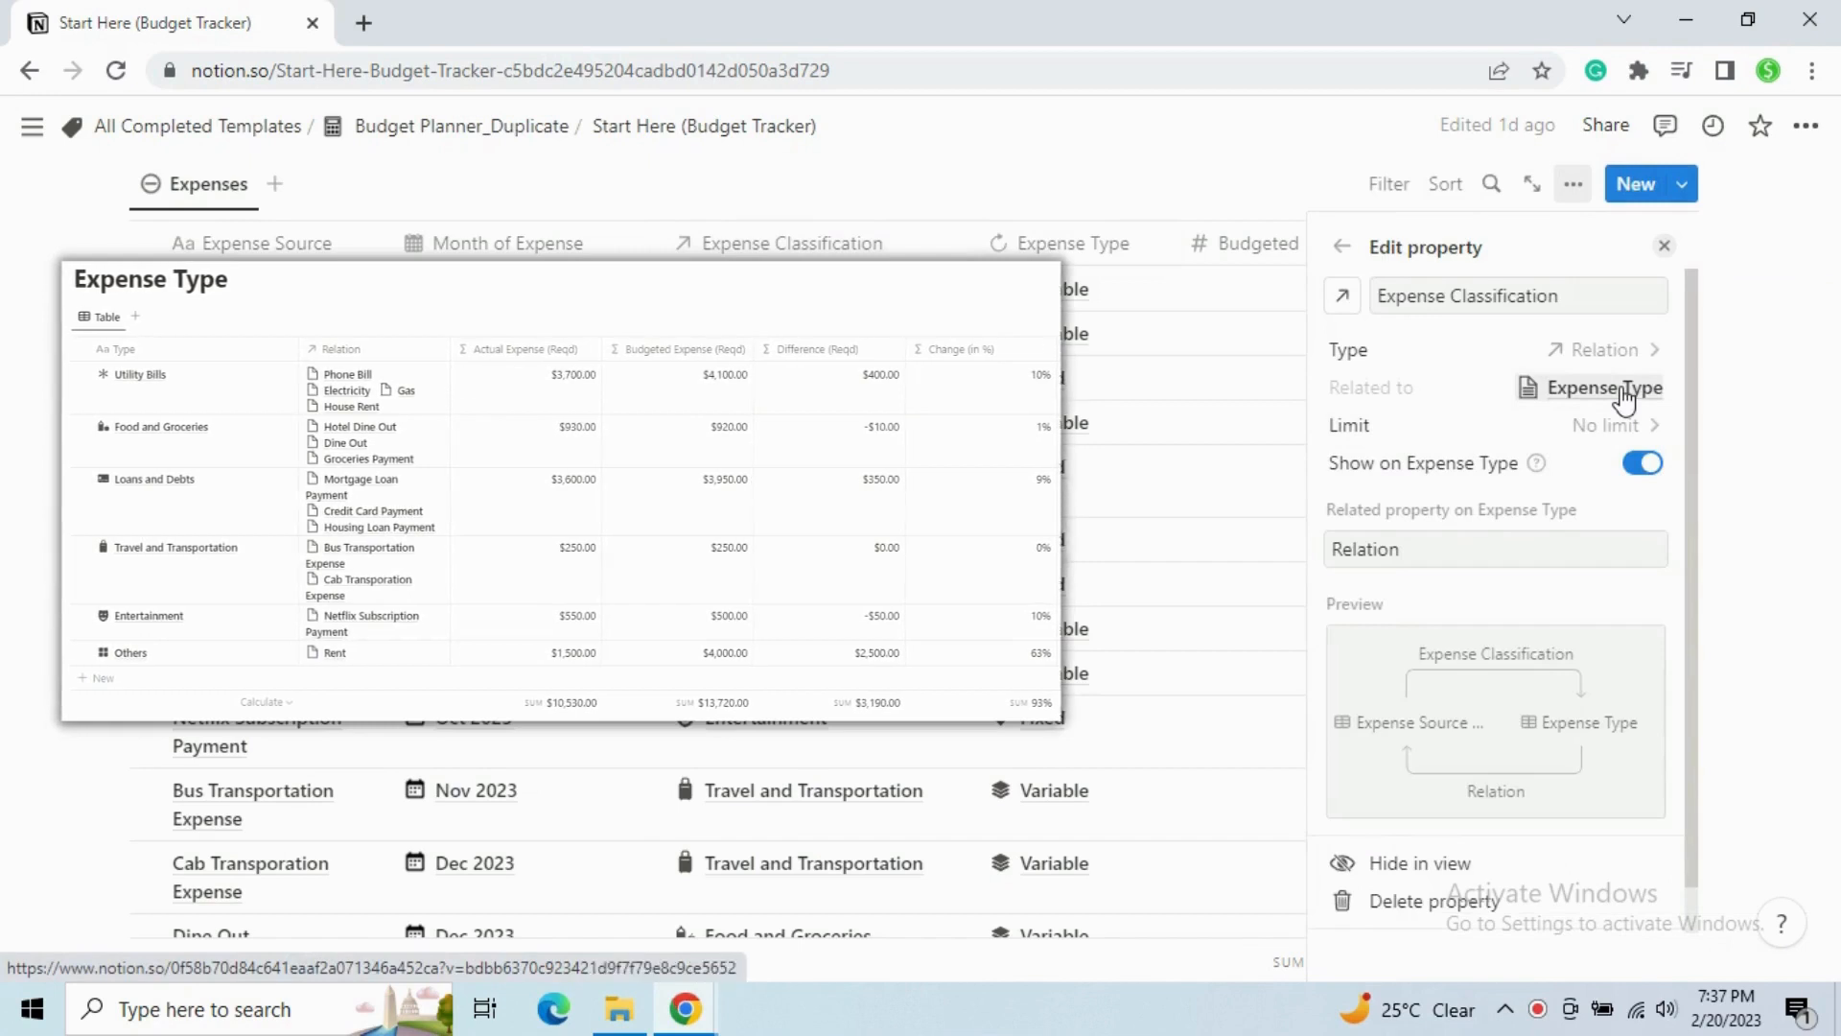
left_click(1664, 246)
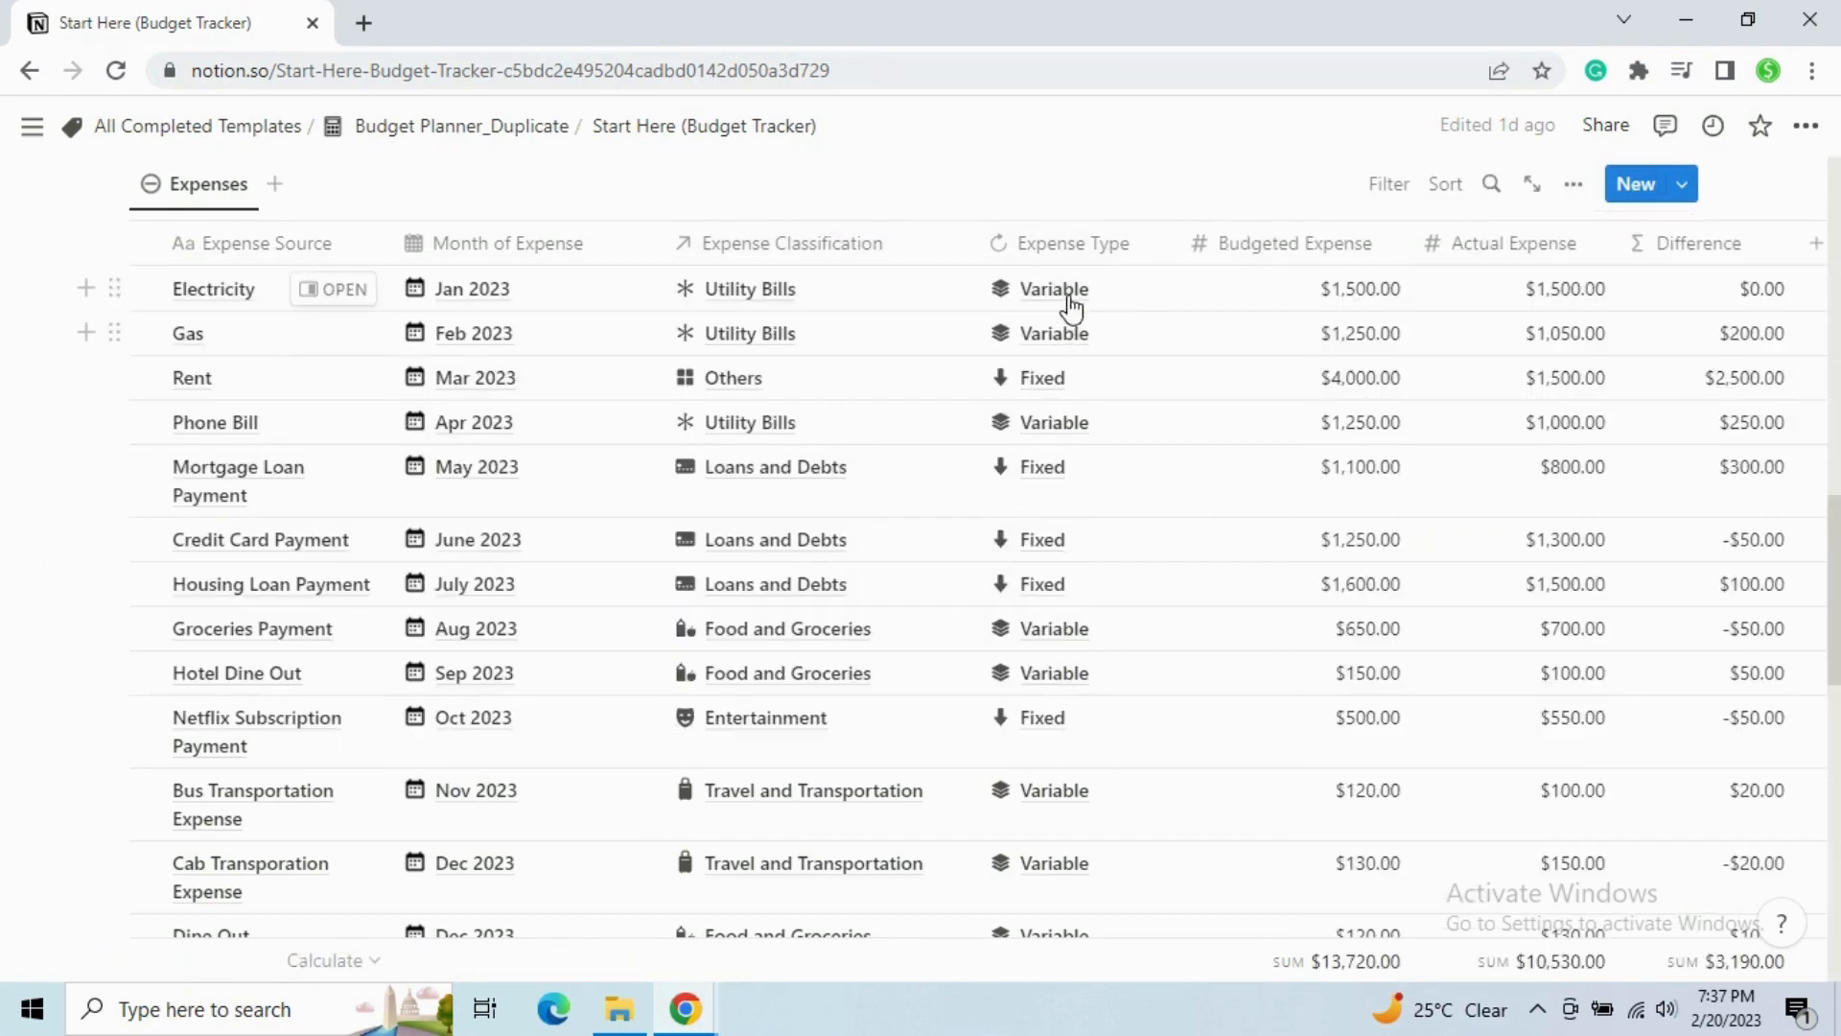
Inspect the relation settings of the Expense Type property in the Expenses table and preview the linked database.
left_click(1111, 273)
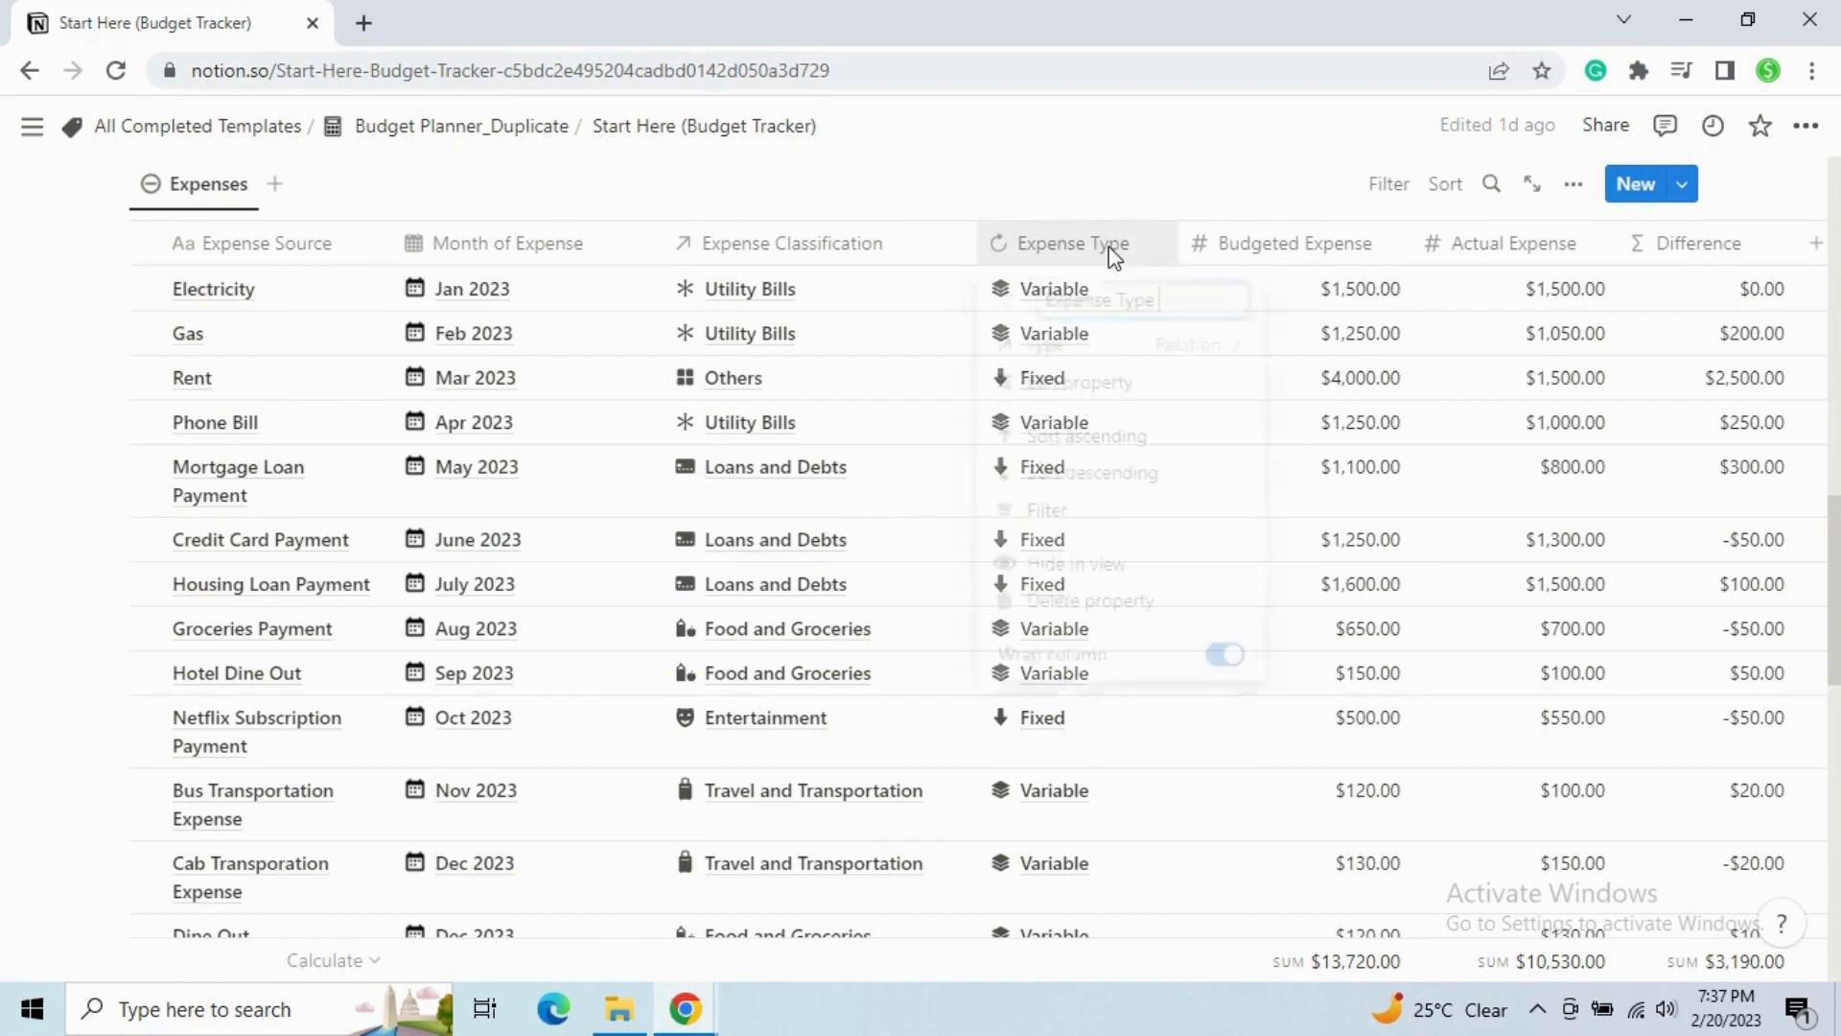
left_click(1192, 383)
mouse_move(1623, 407)
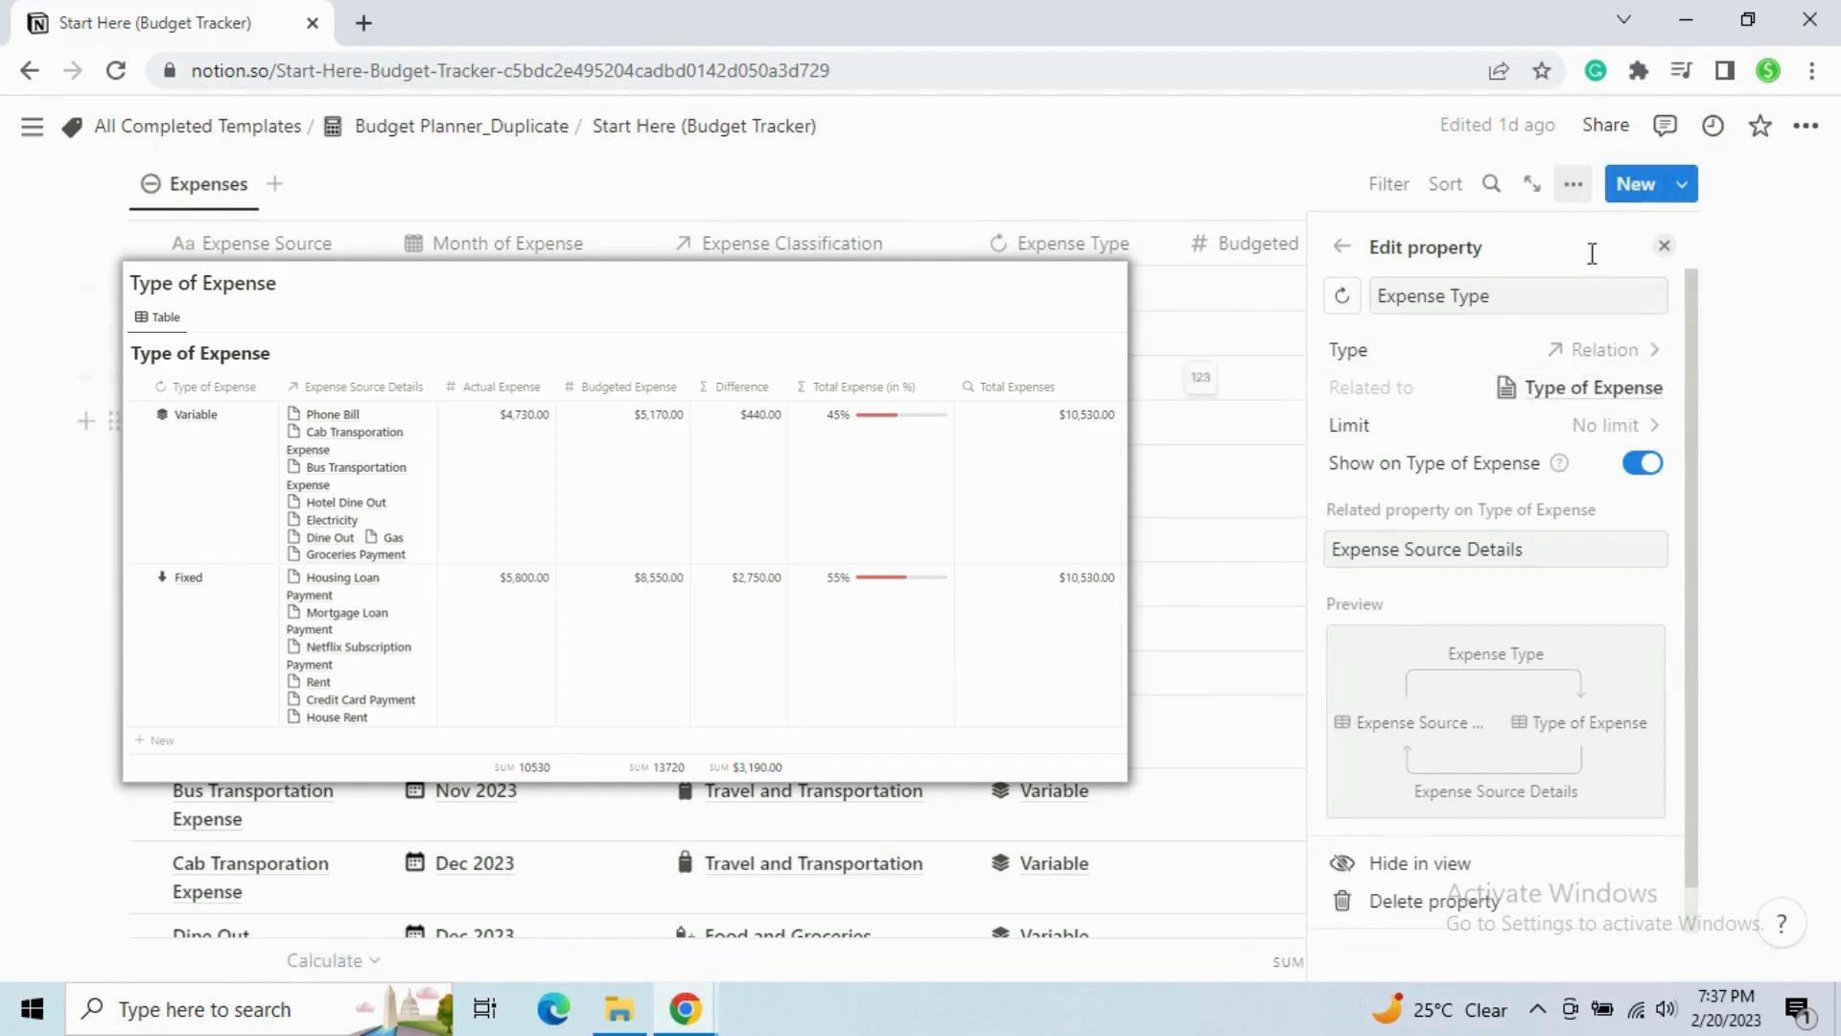
left_click(1664, 245)
left_click(1664, 246)
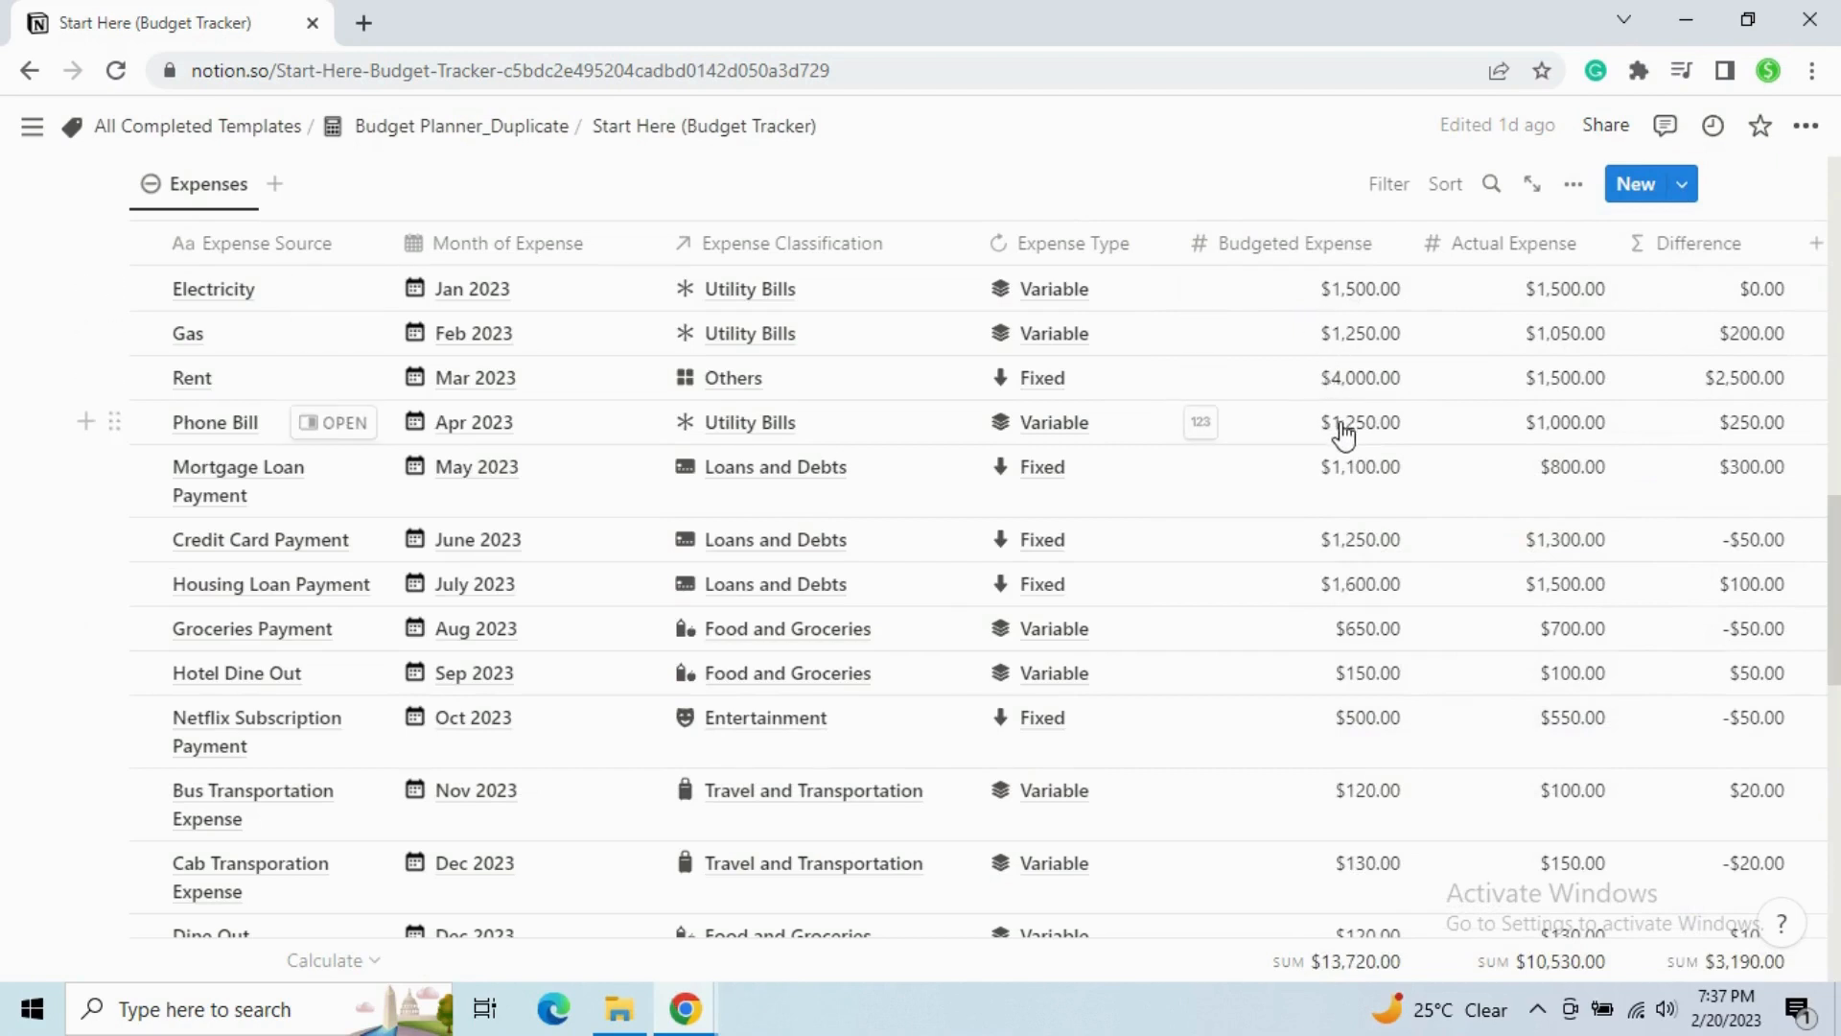
Check the type and number format of the Budgeted Expense and Actual Expense properties and look through the Expenses table's rows.
left_click(1306, 247)
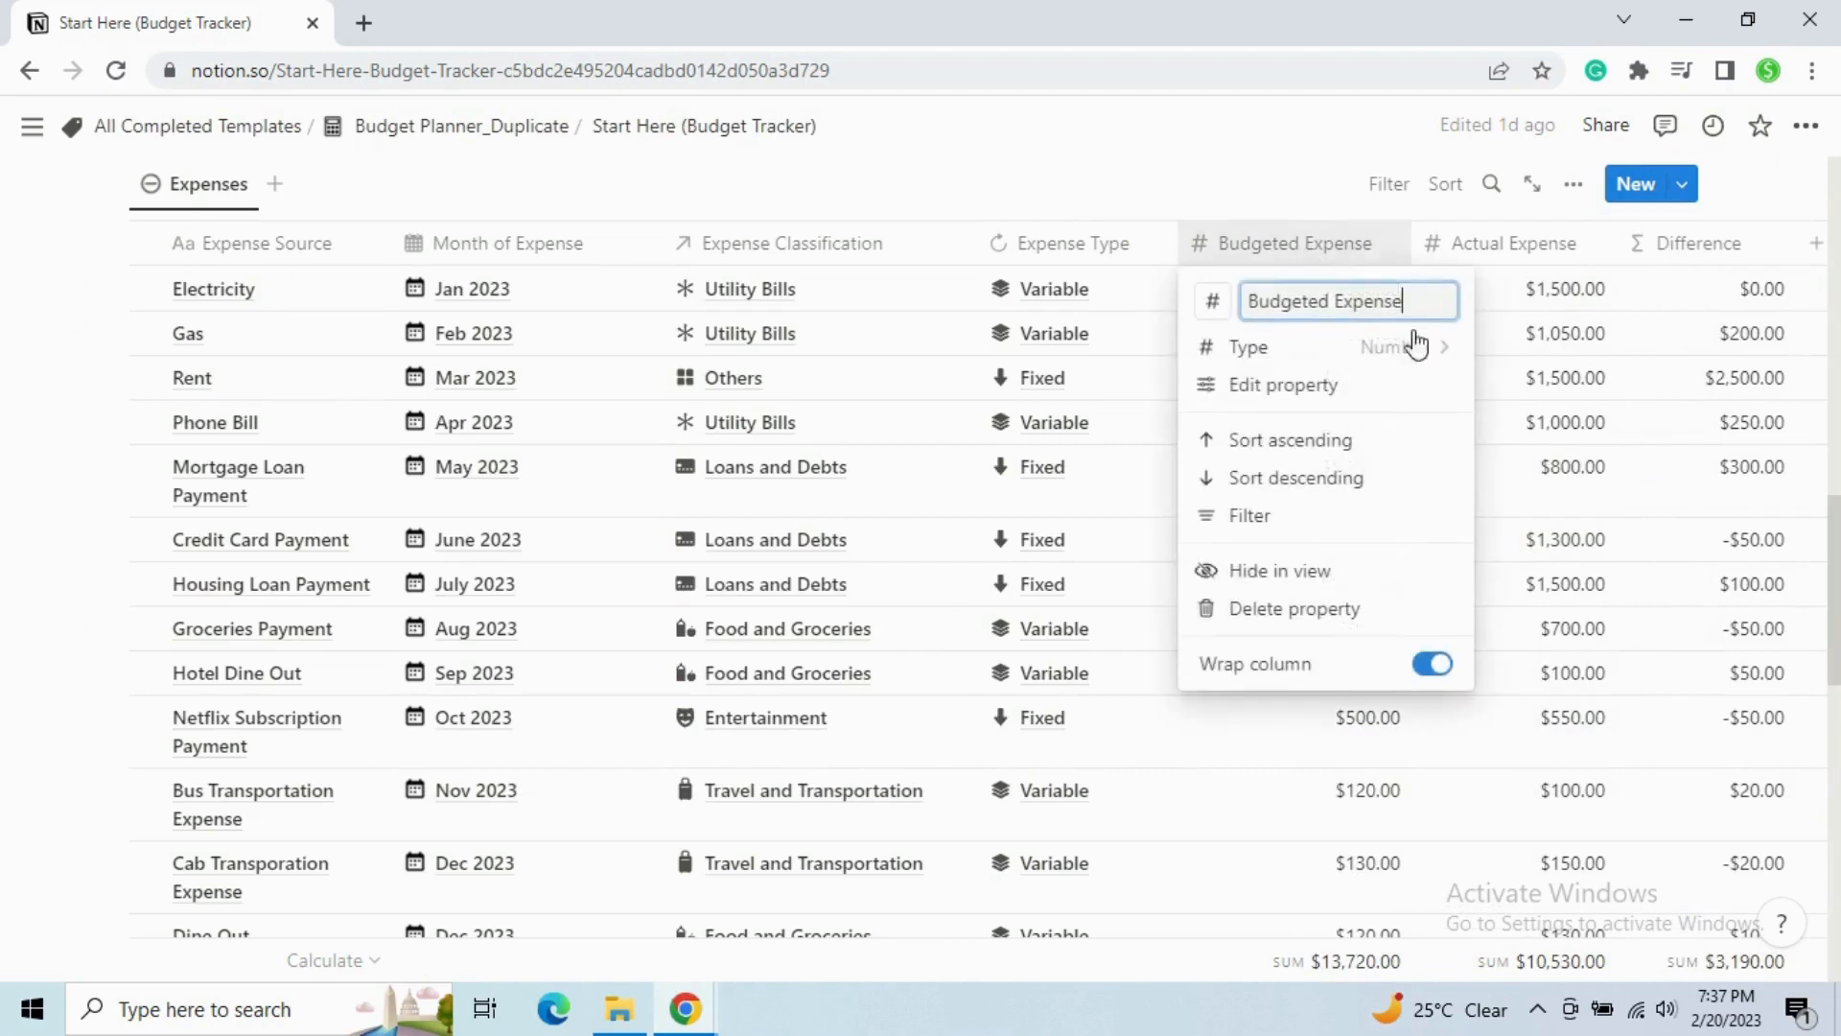
left_click(1367, 397)
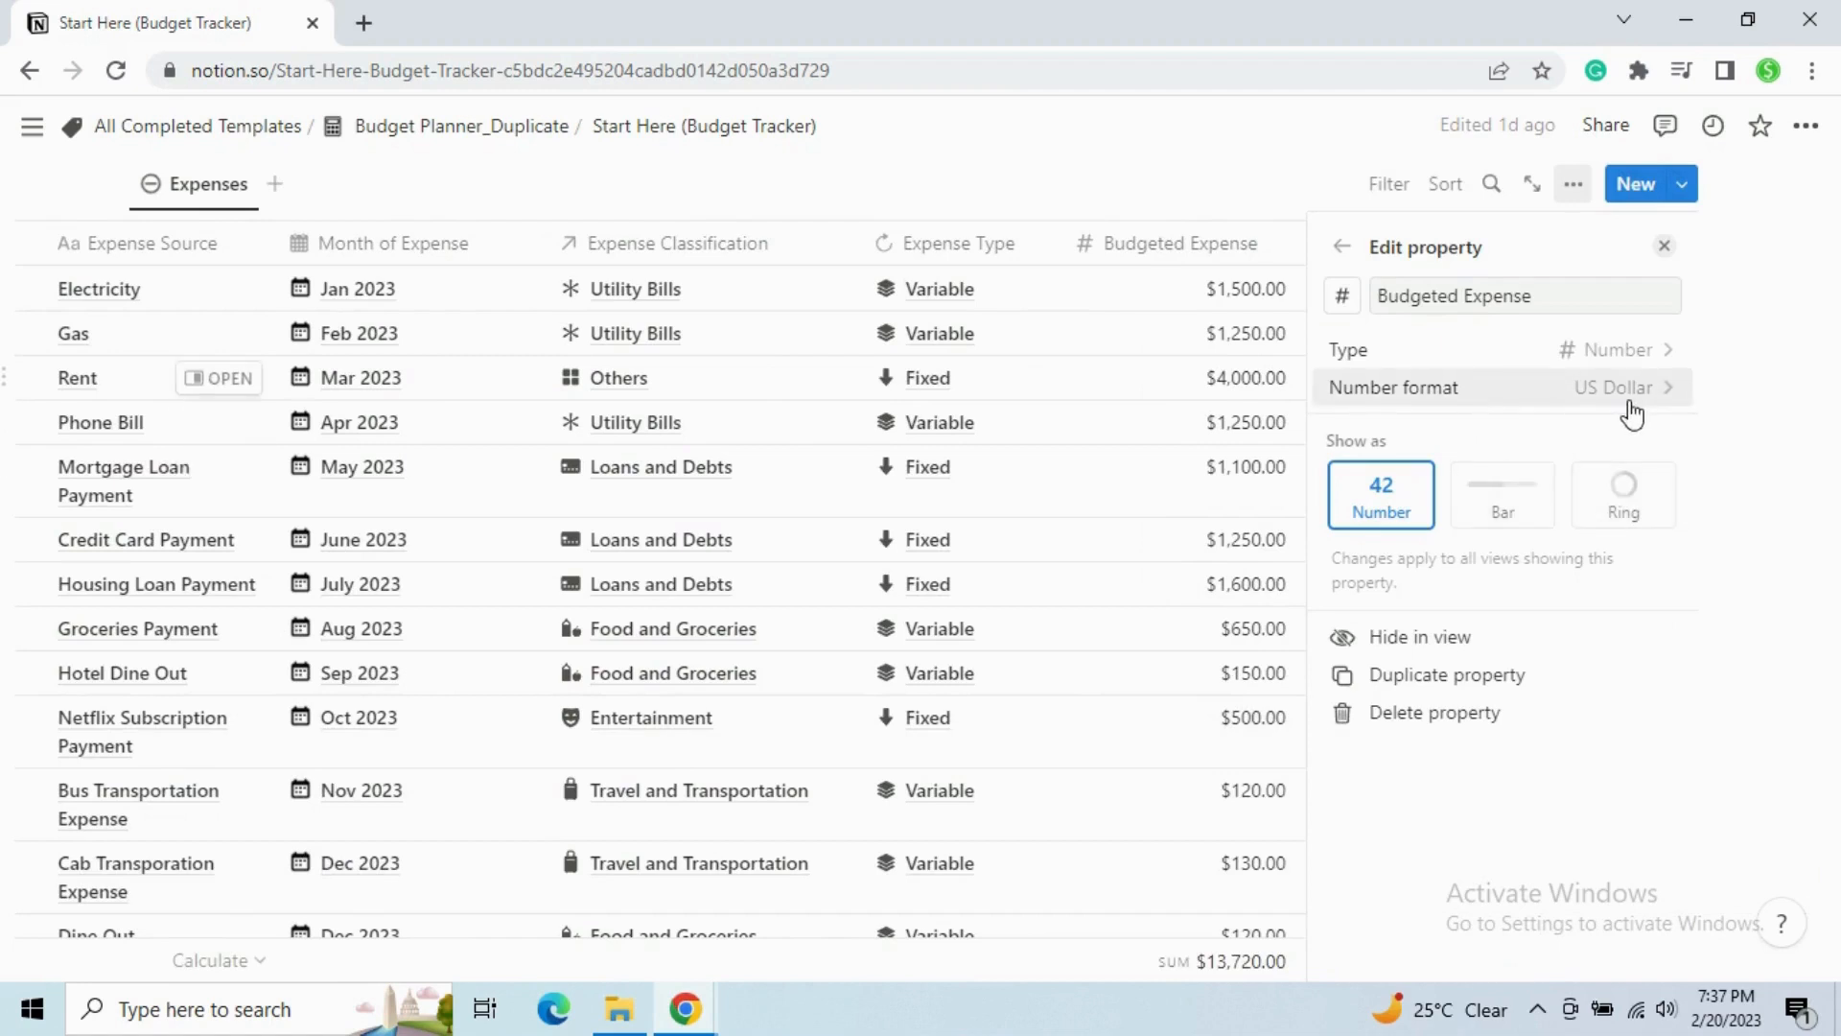
left_click(1665, 250)
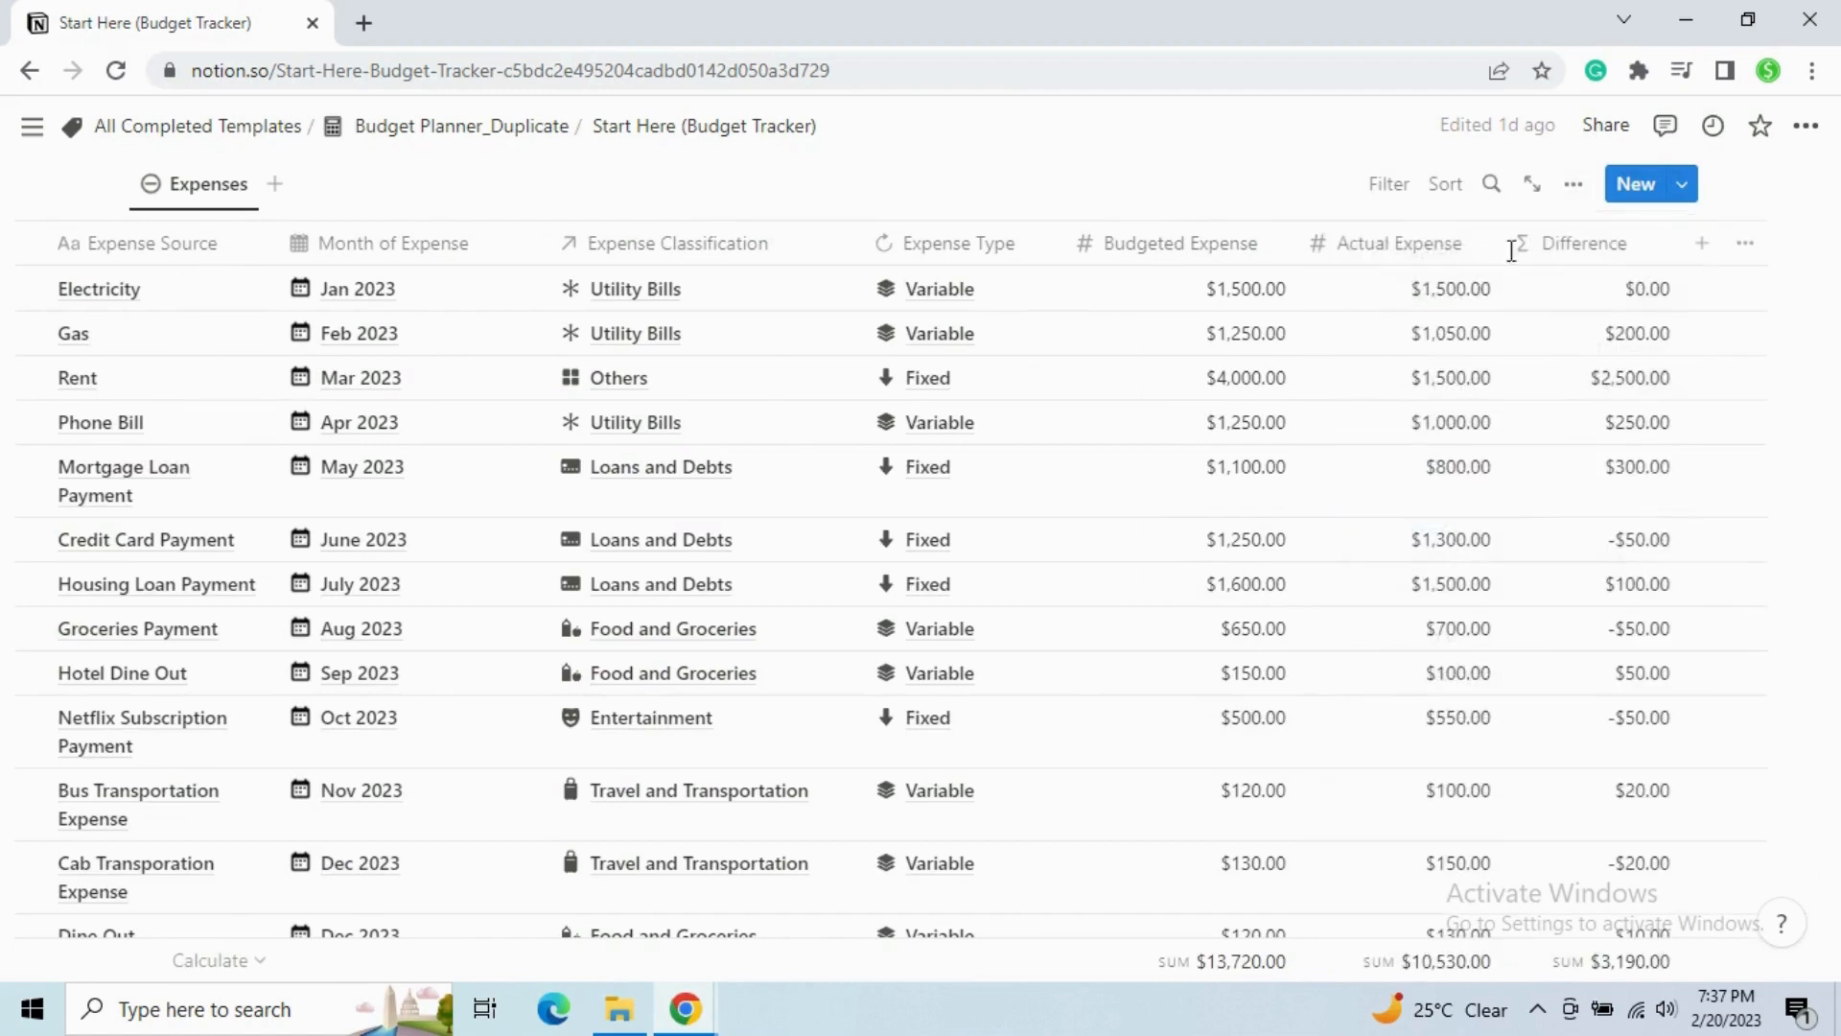
left_click(1400, 247)
left_click(1406, 388)
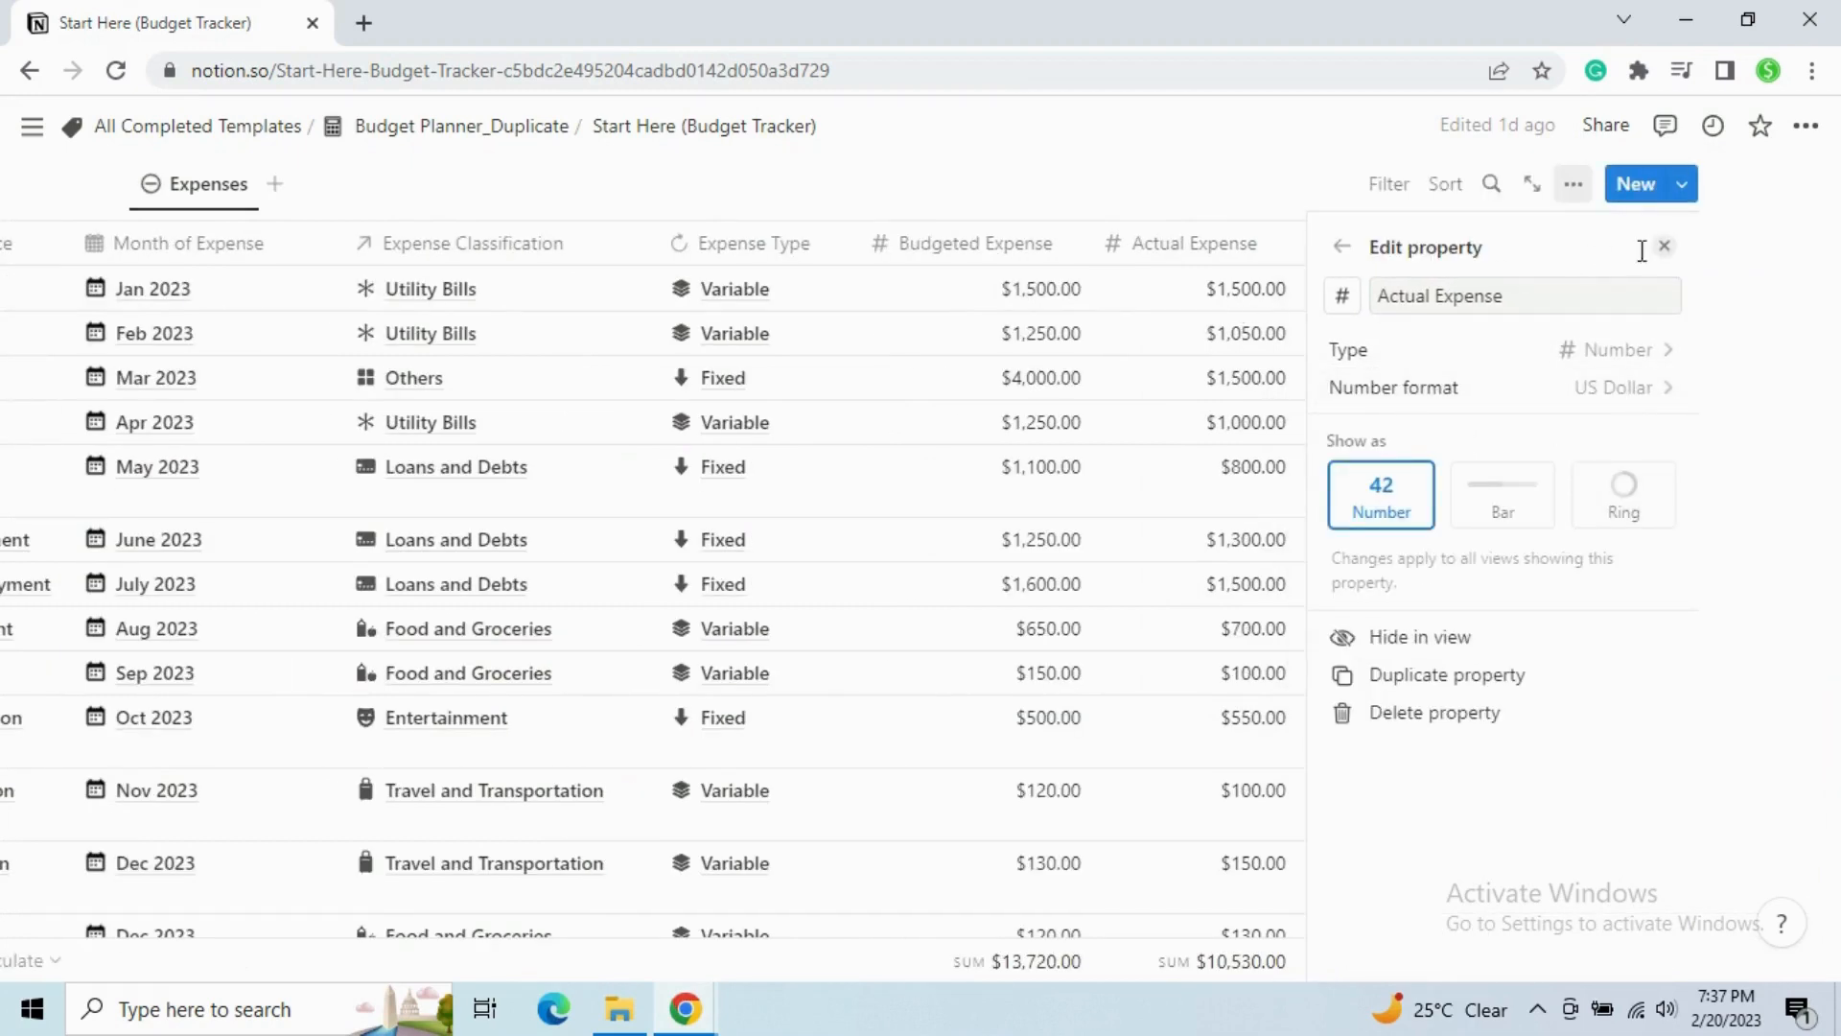
left_click(1665, 251)
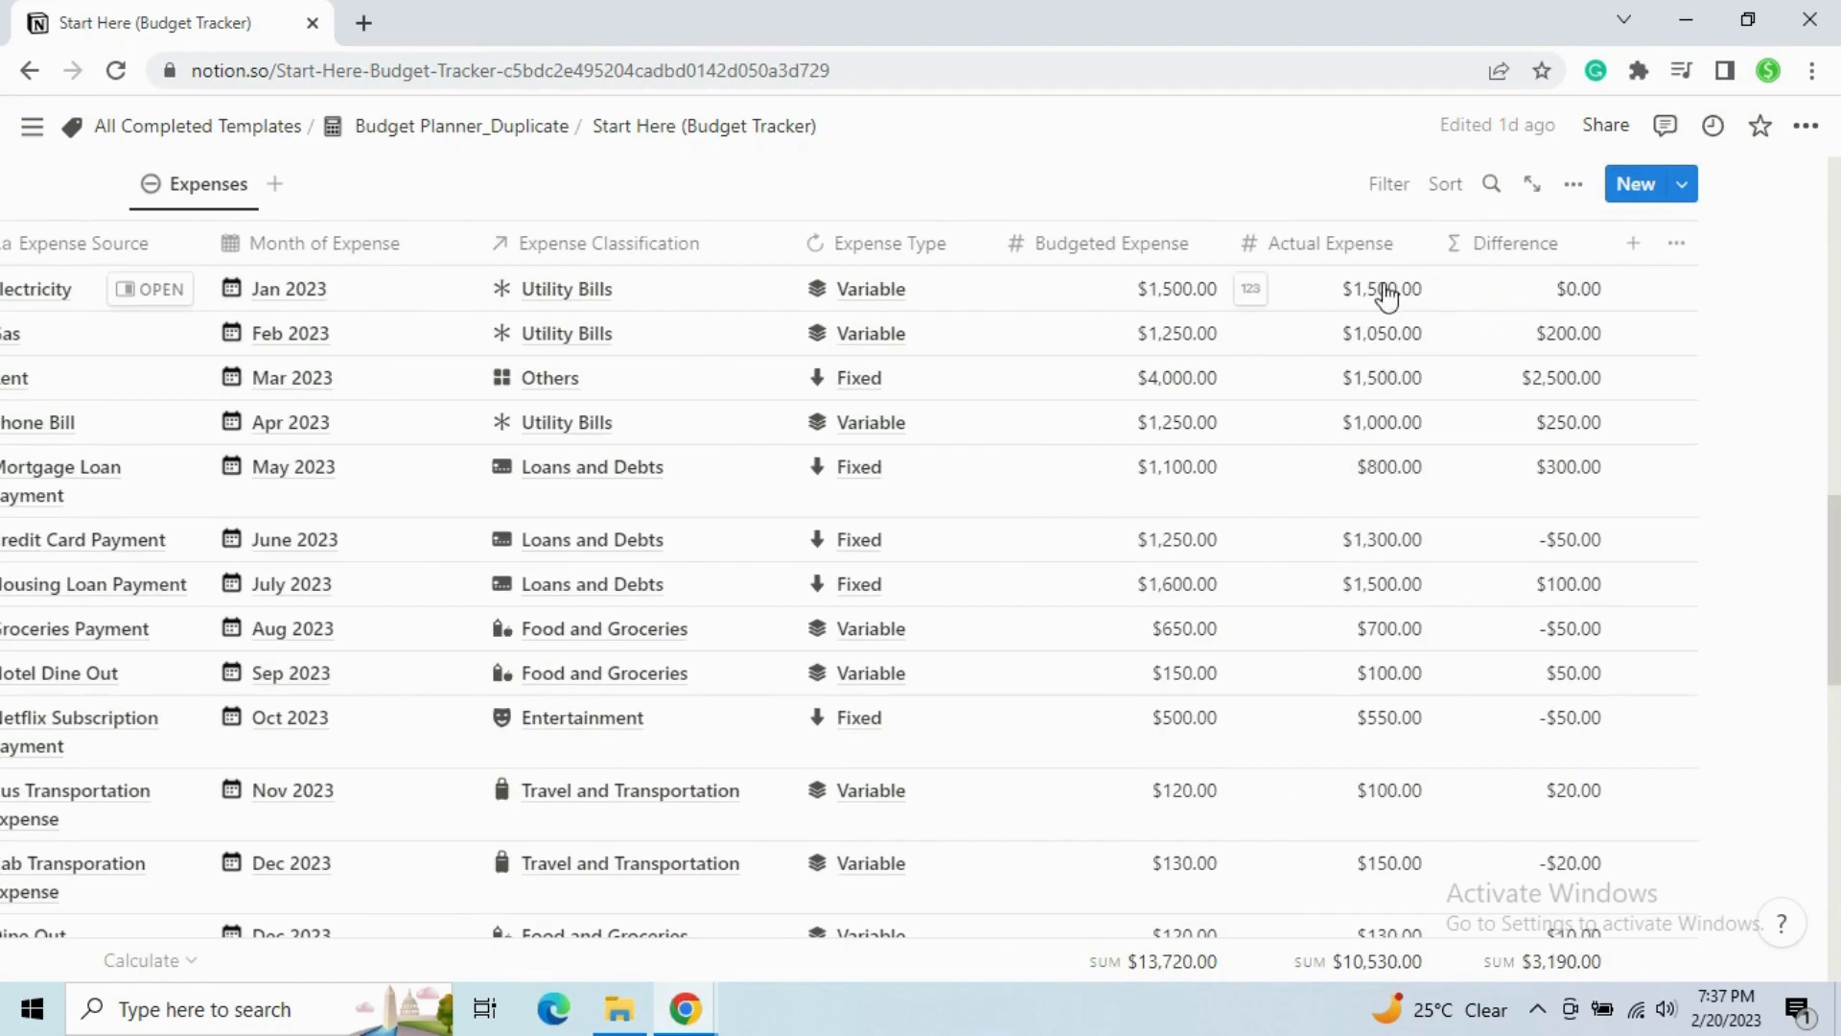
scroll(1237, 796, "down", 2)
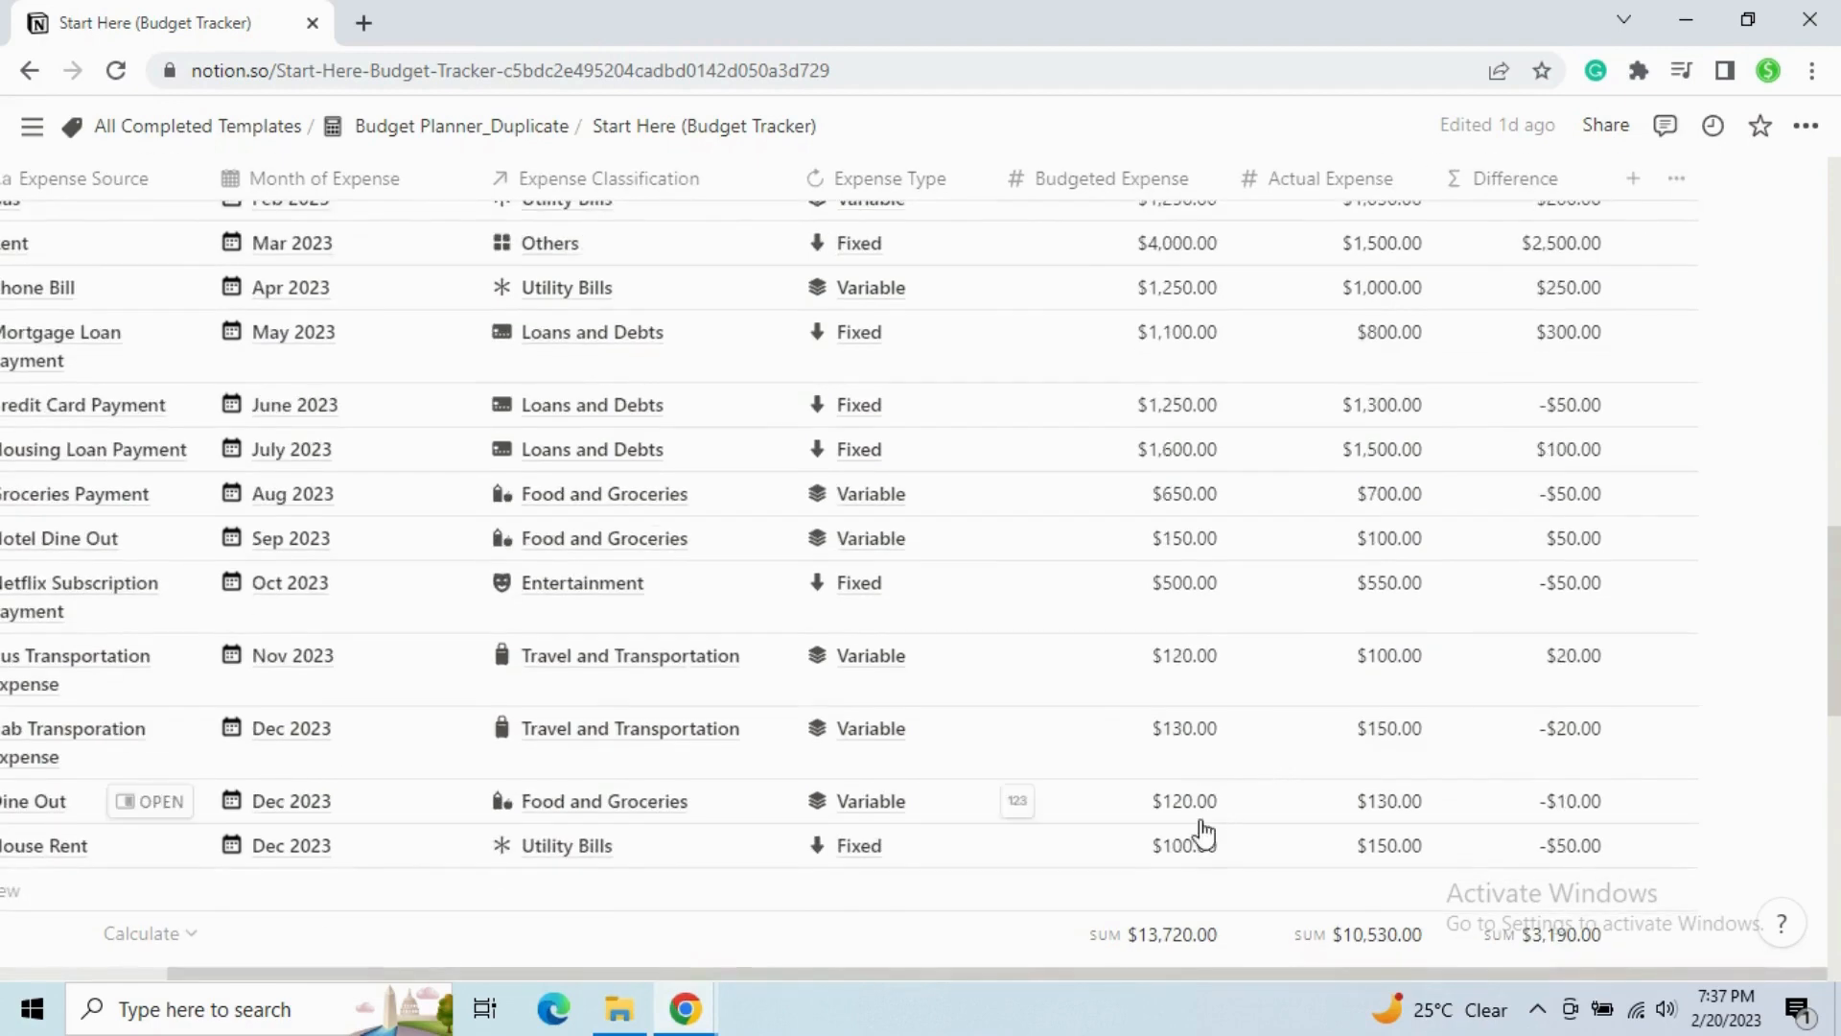
scroll(1201, 830, "up", 2)
scroll(1119, 817, "down", 3)
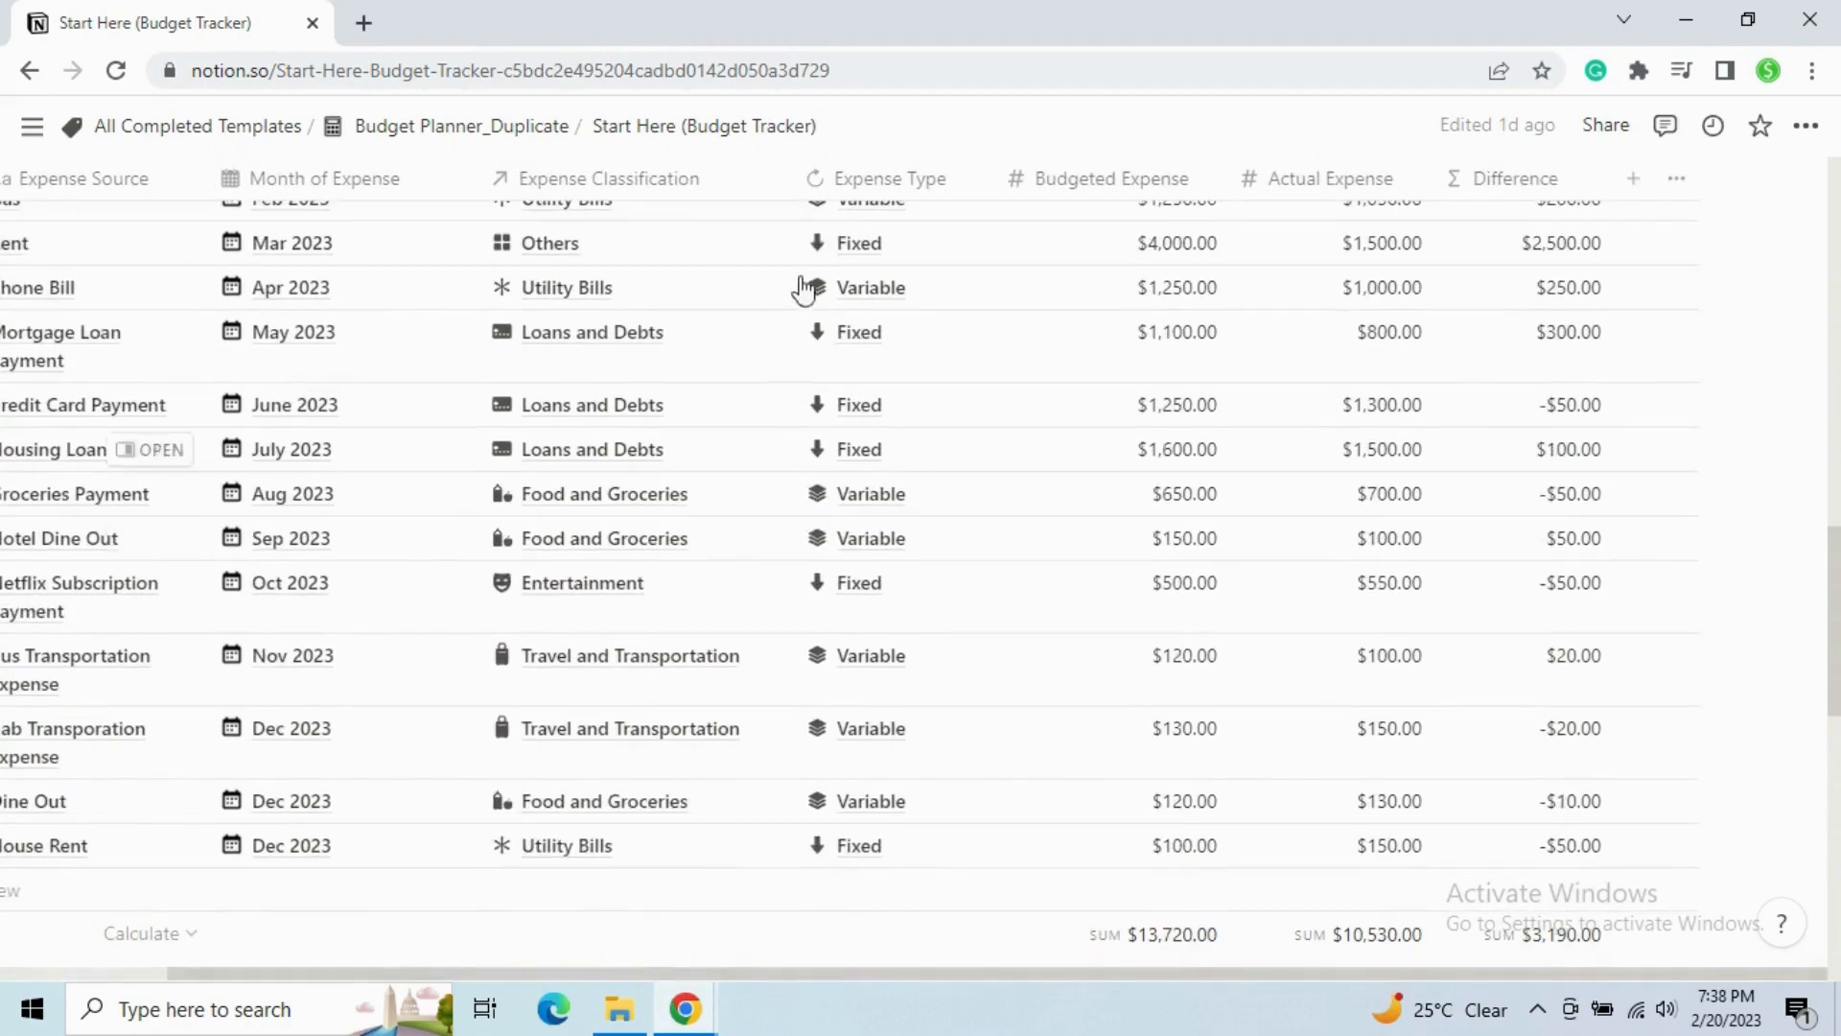
scroll(502, 254, "up", 3)
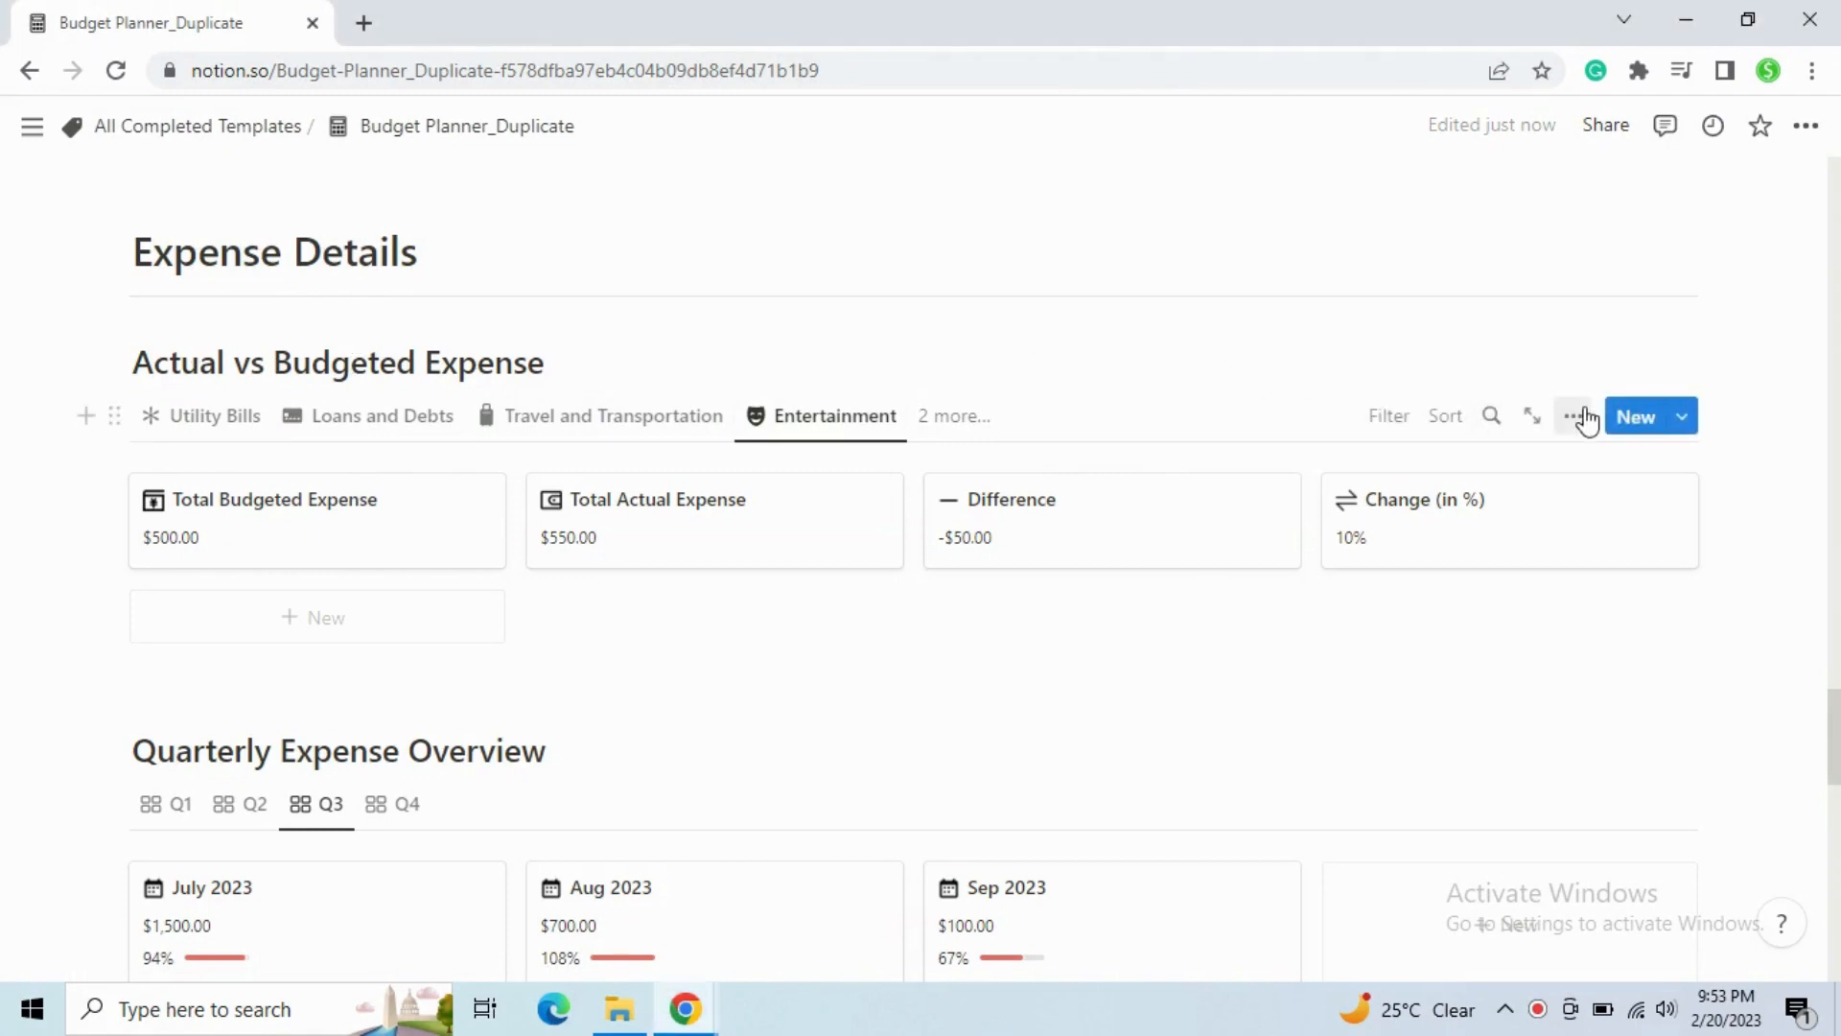
Inspect the source database and shown properties of the Entertainment view under Actual vs Budgeted Expense.
left_click(1573, 416)
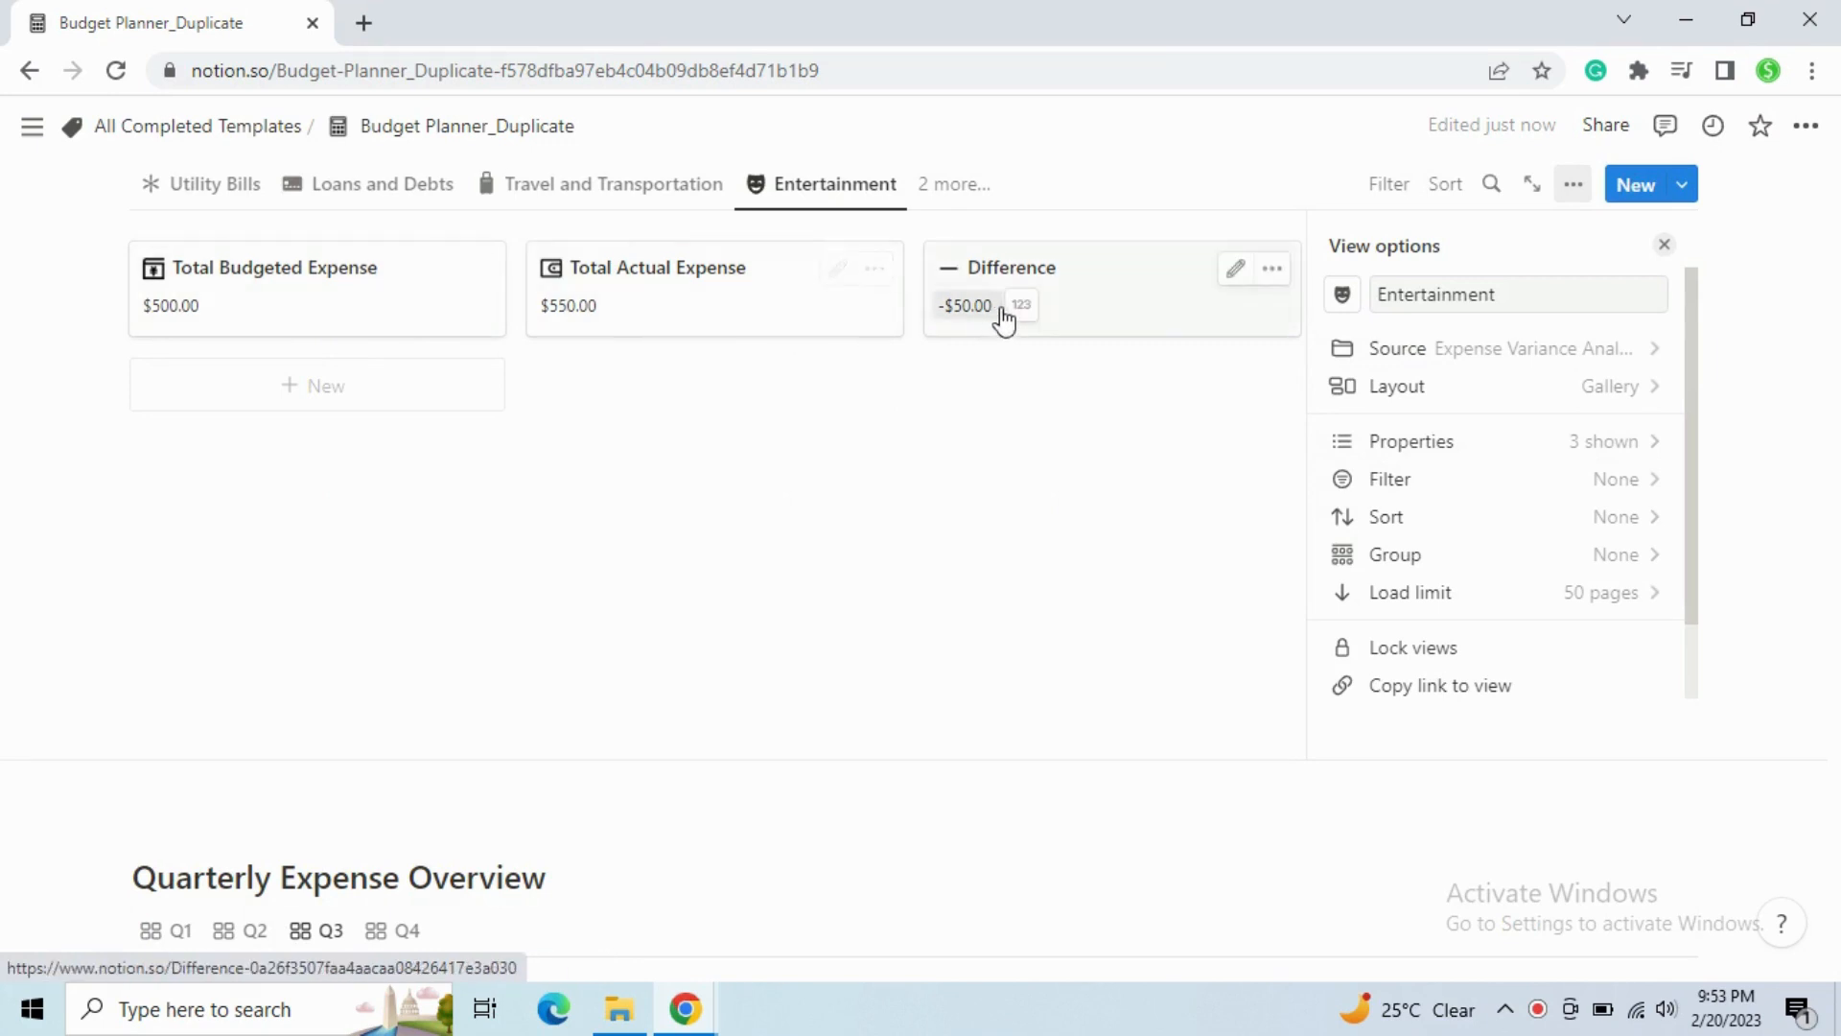
left_click(1664, 246)
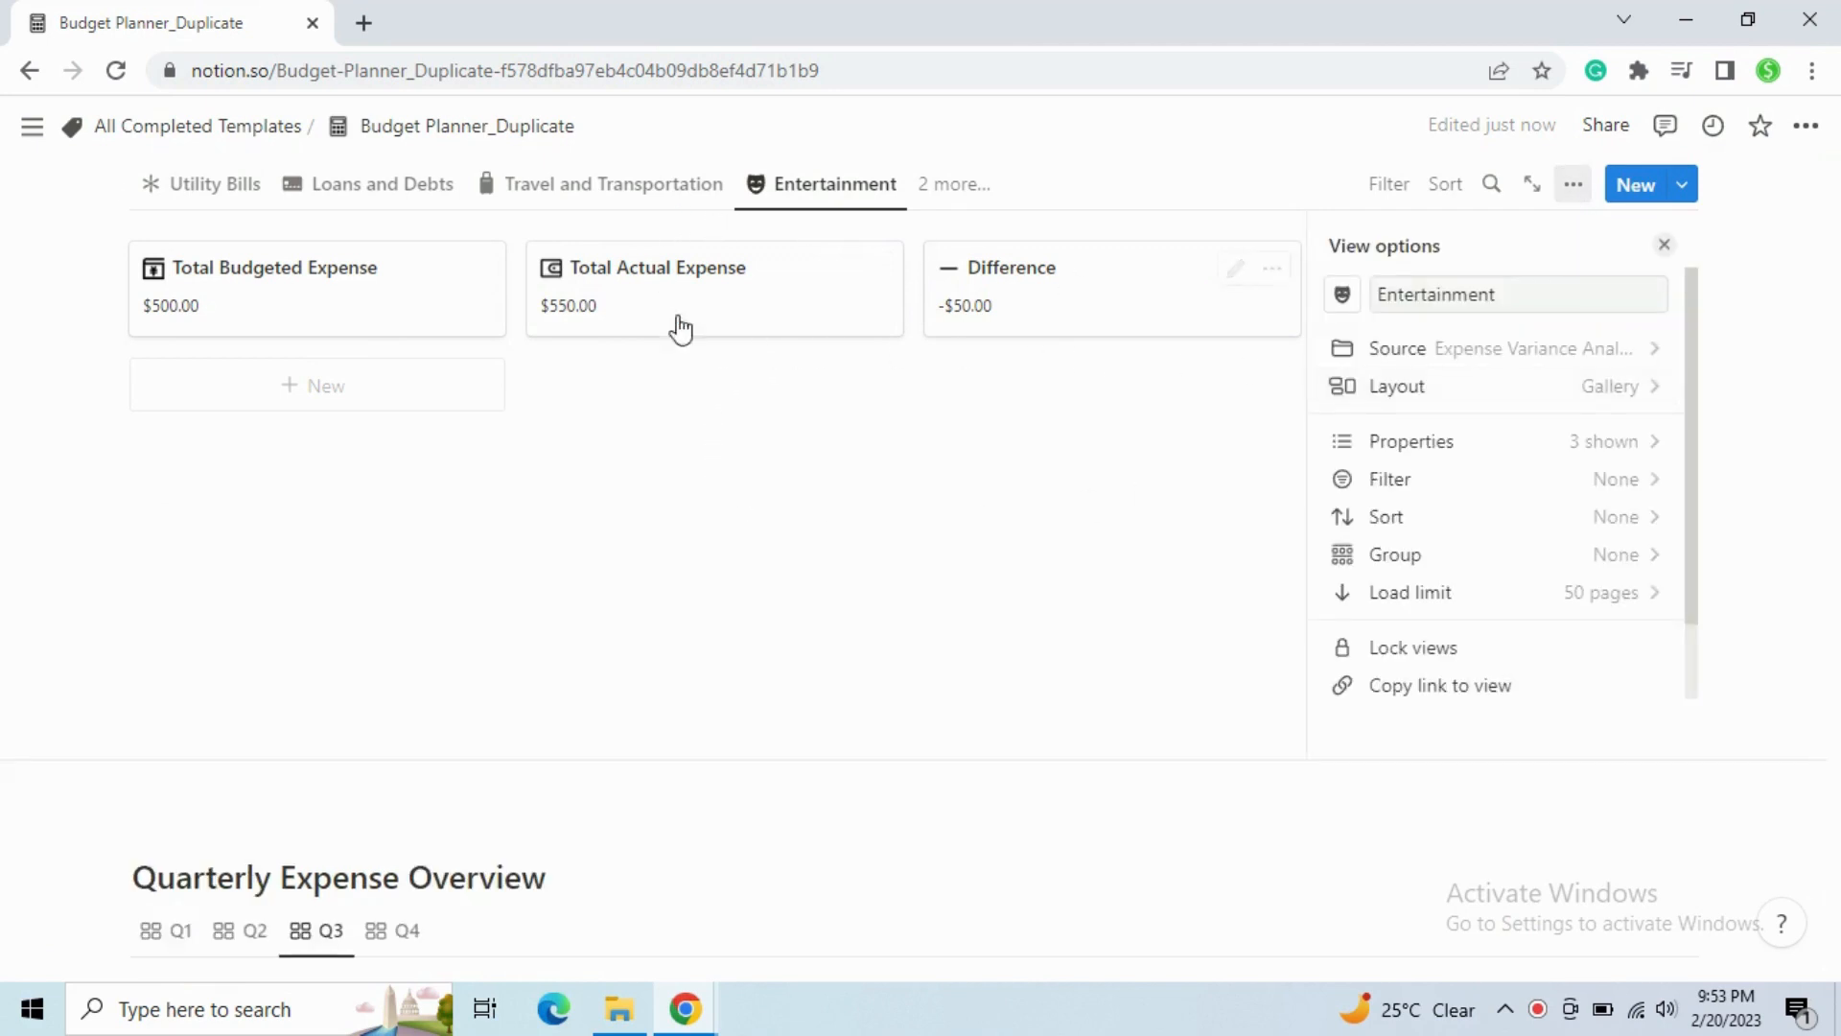
left_click(1569, 443)
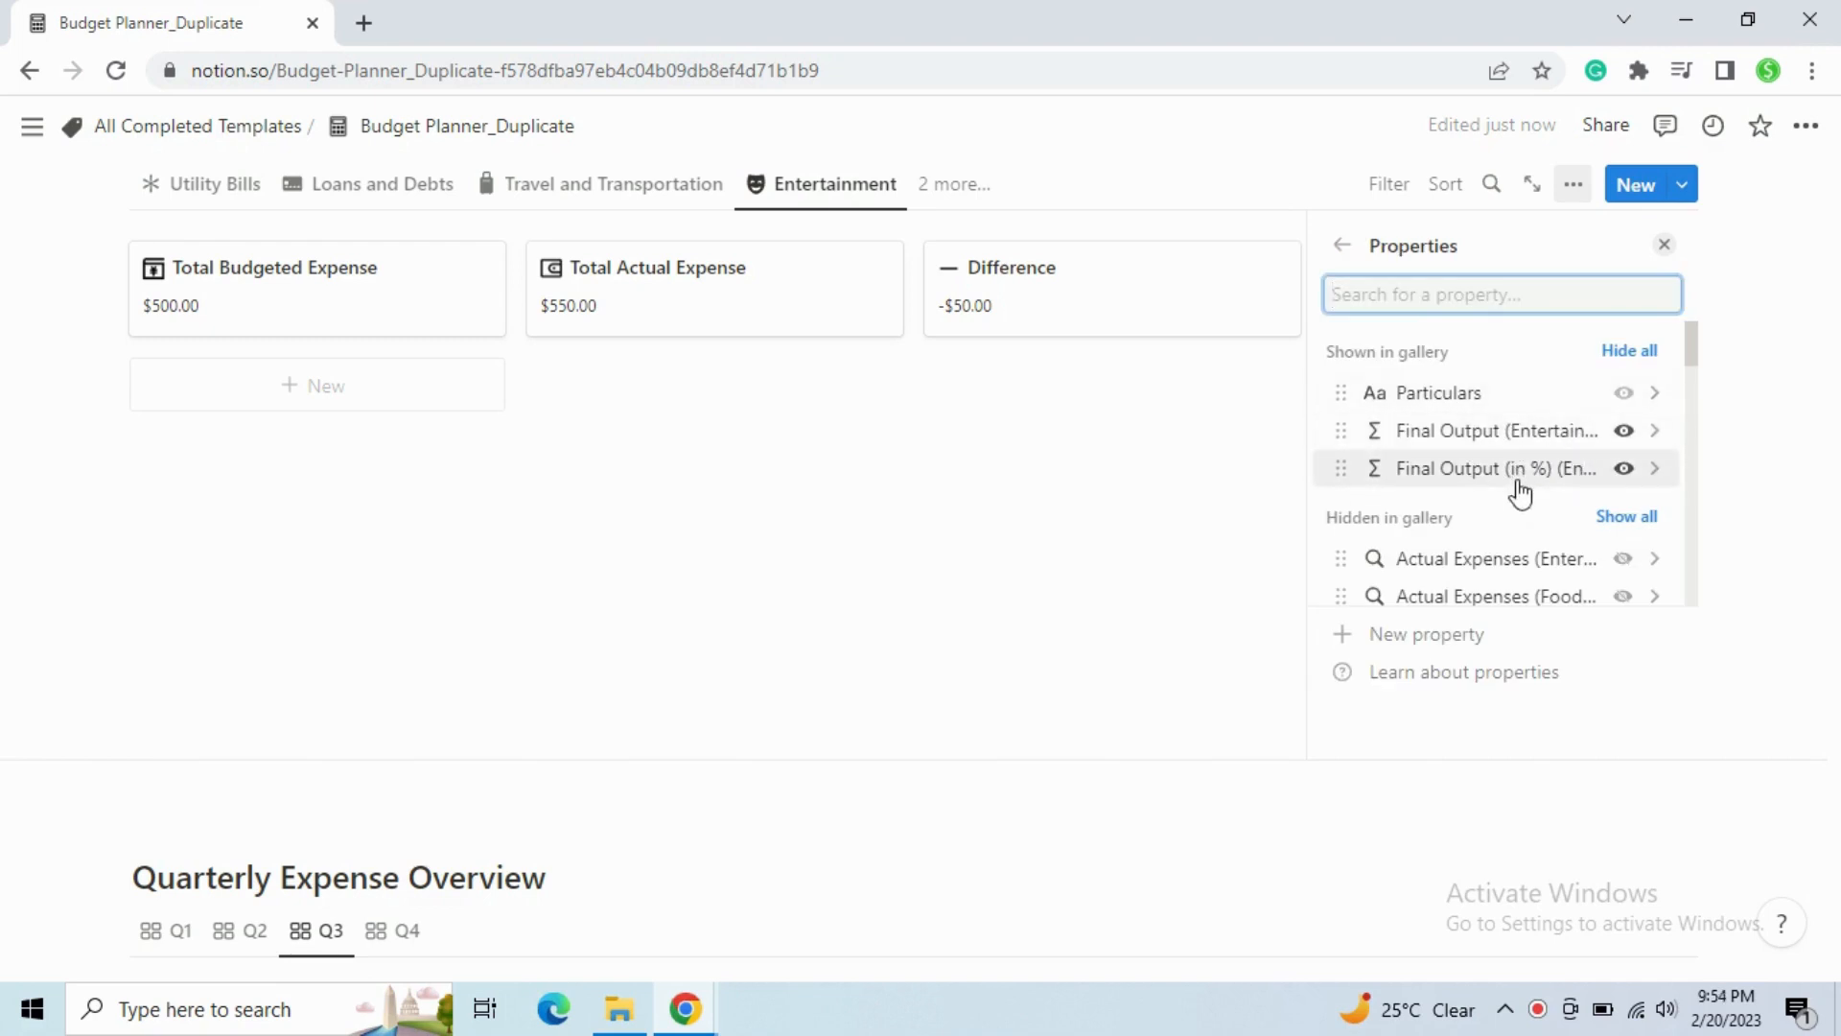
left_click(1664, 245)
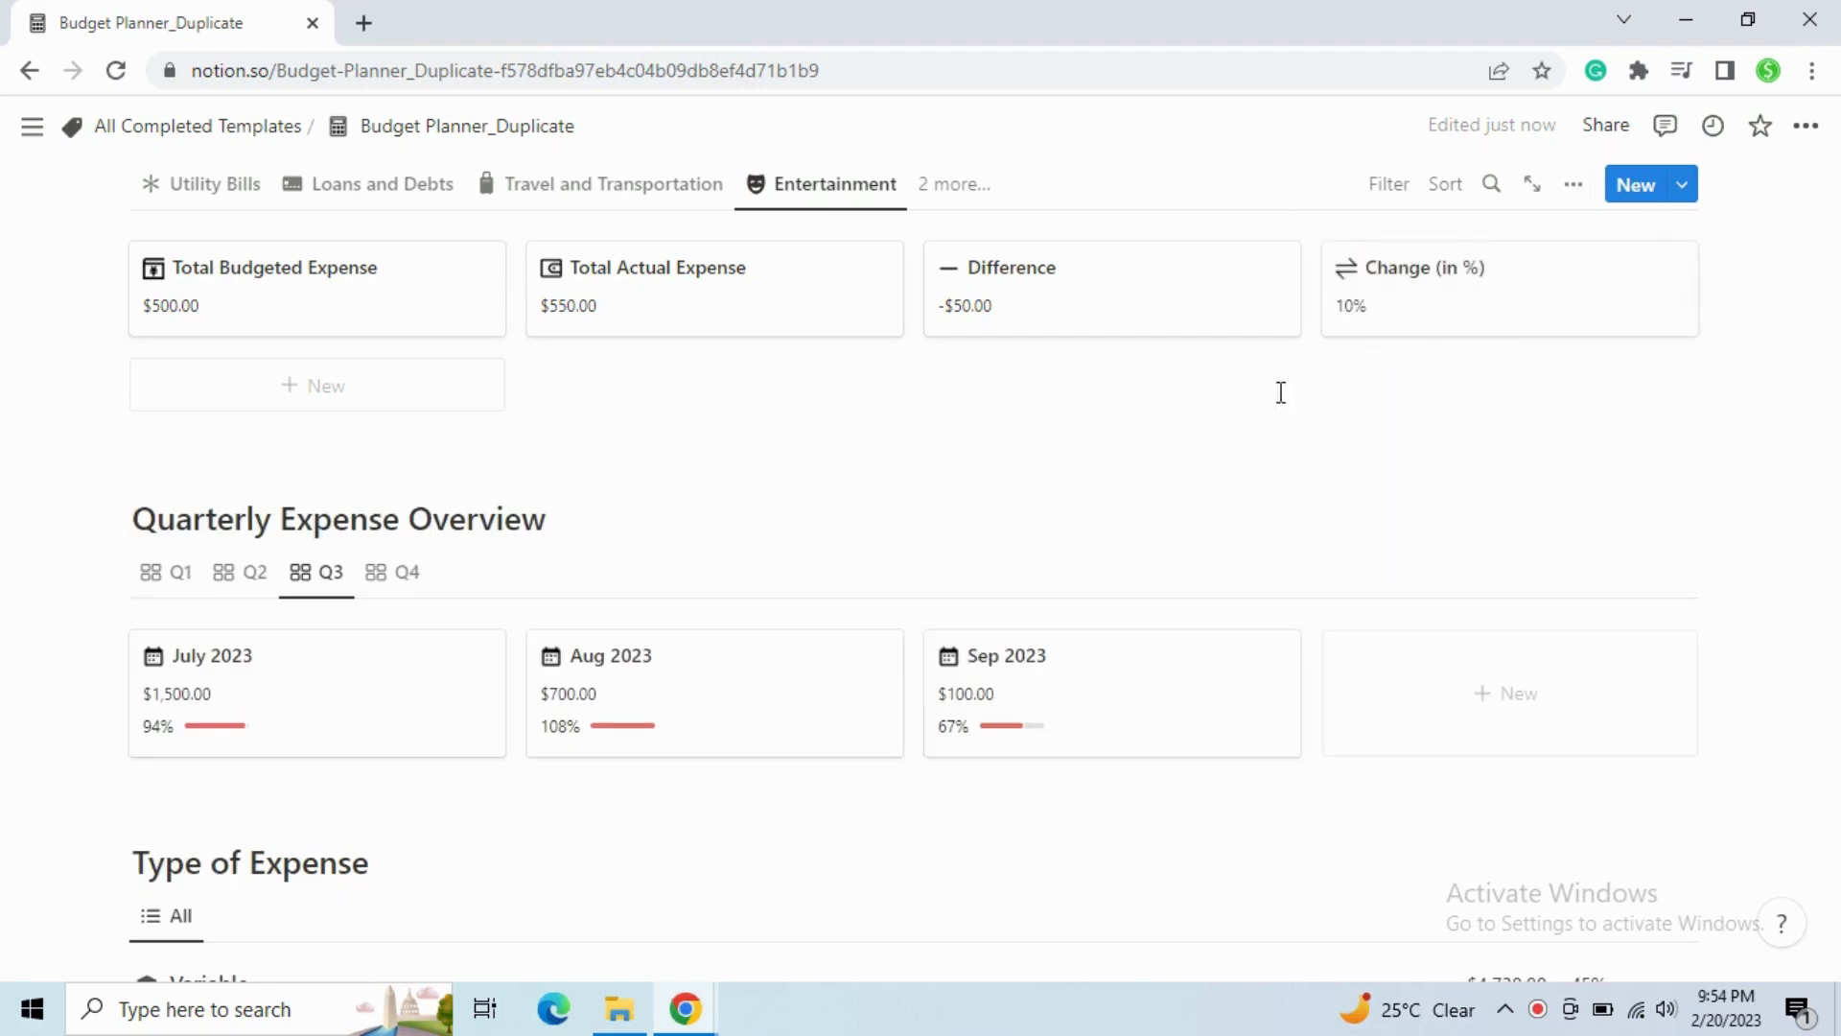
Inspect the source database and shown properties of the Q3 view under Quarterly Expense Overview.
scroll(729, 532, "down", 3)
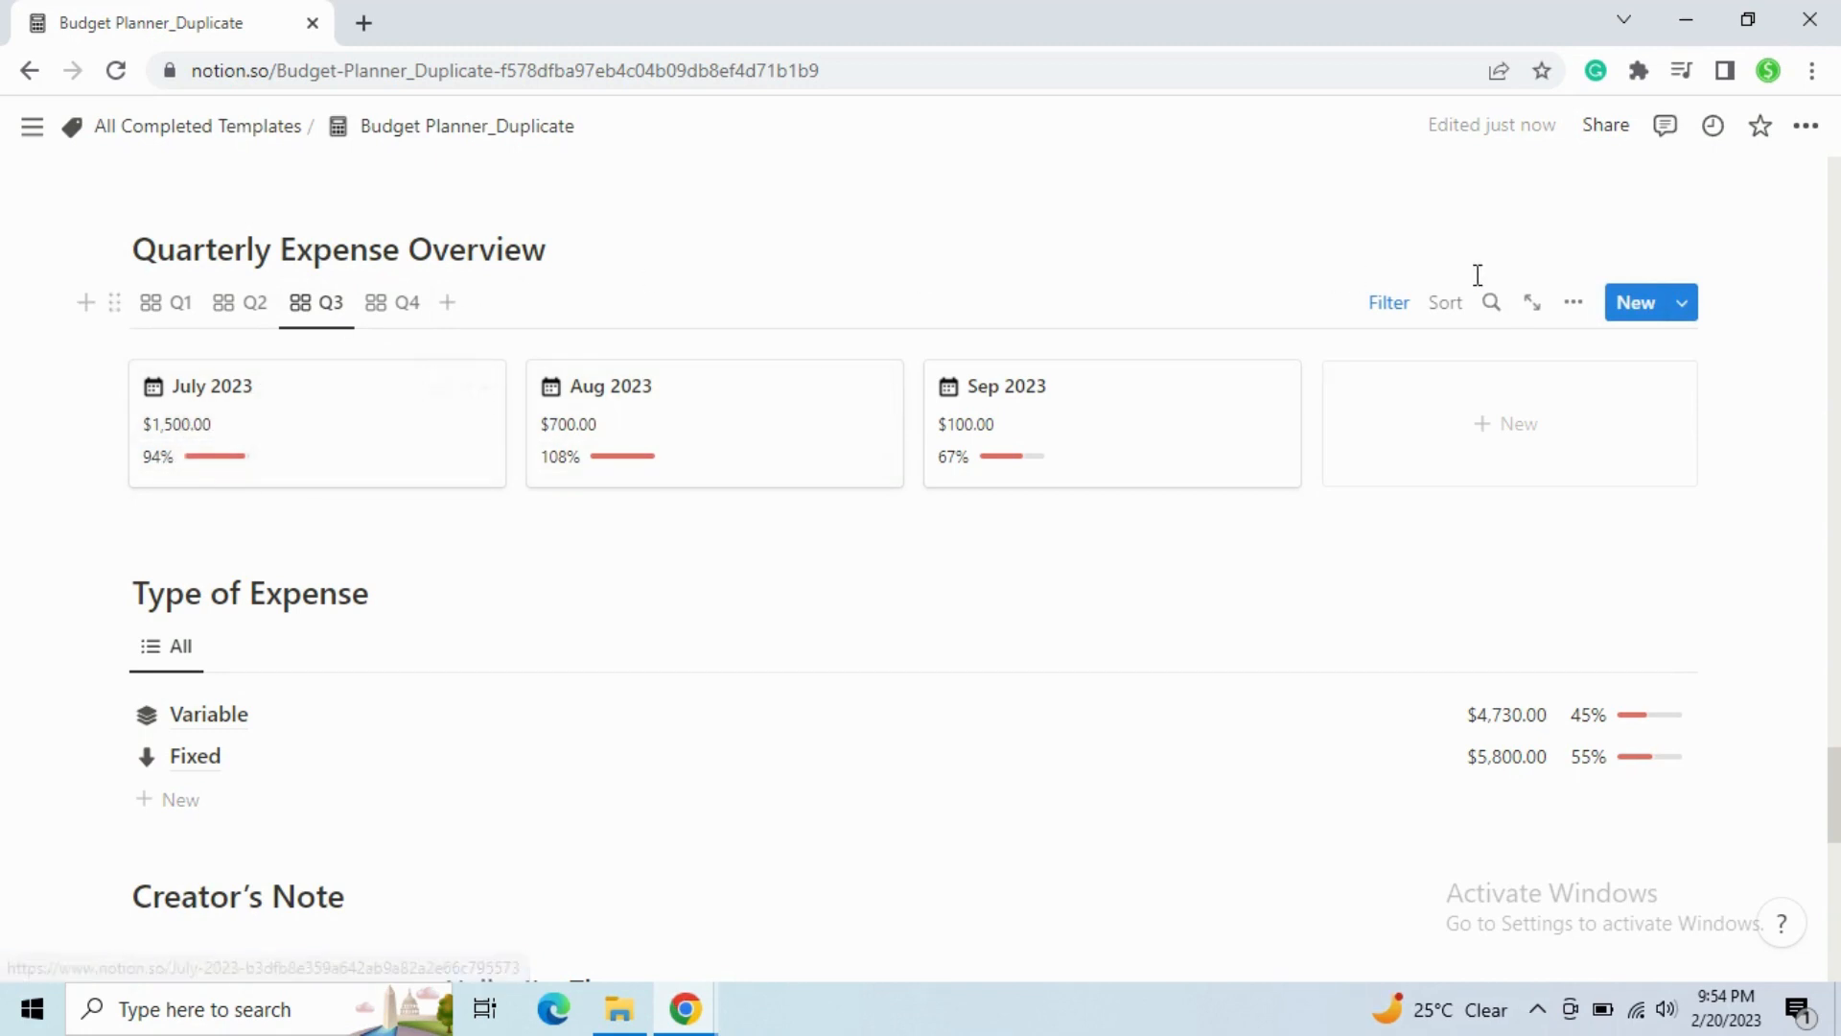
left_click(1574, 304)
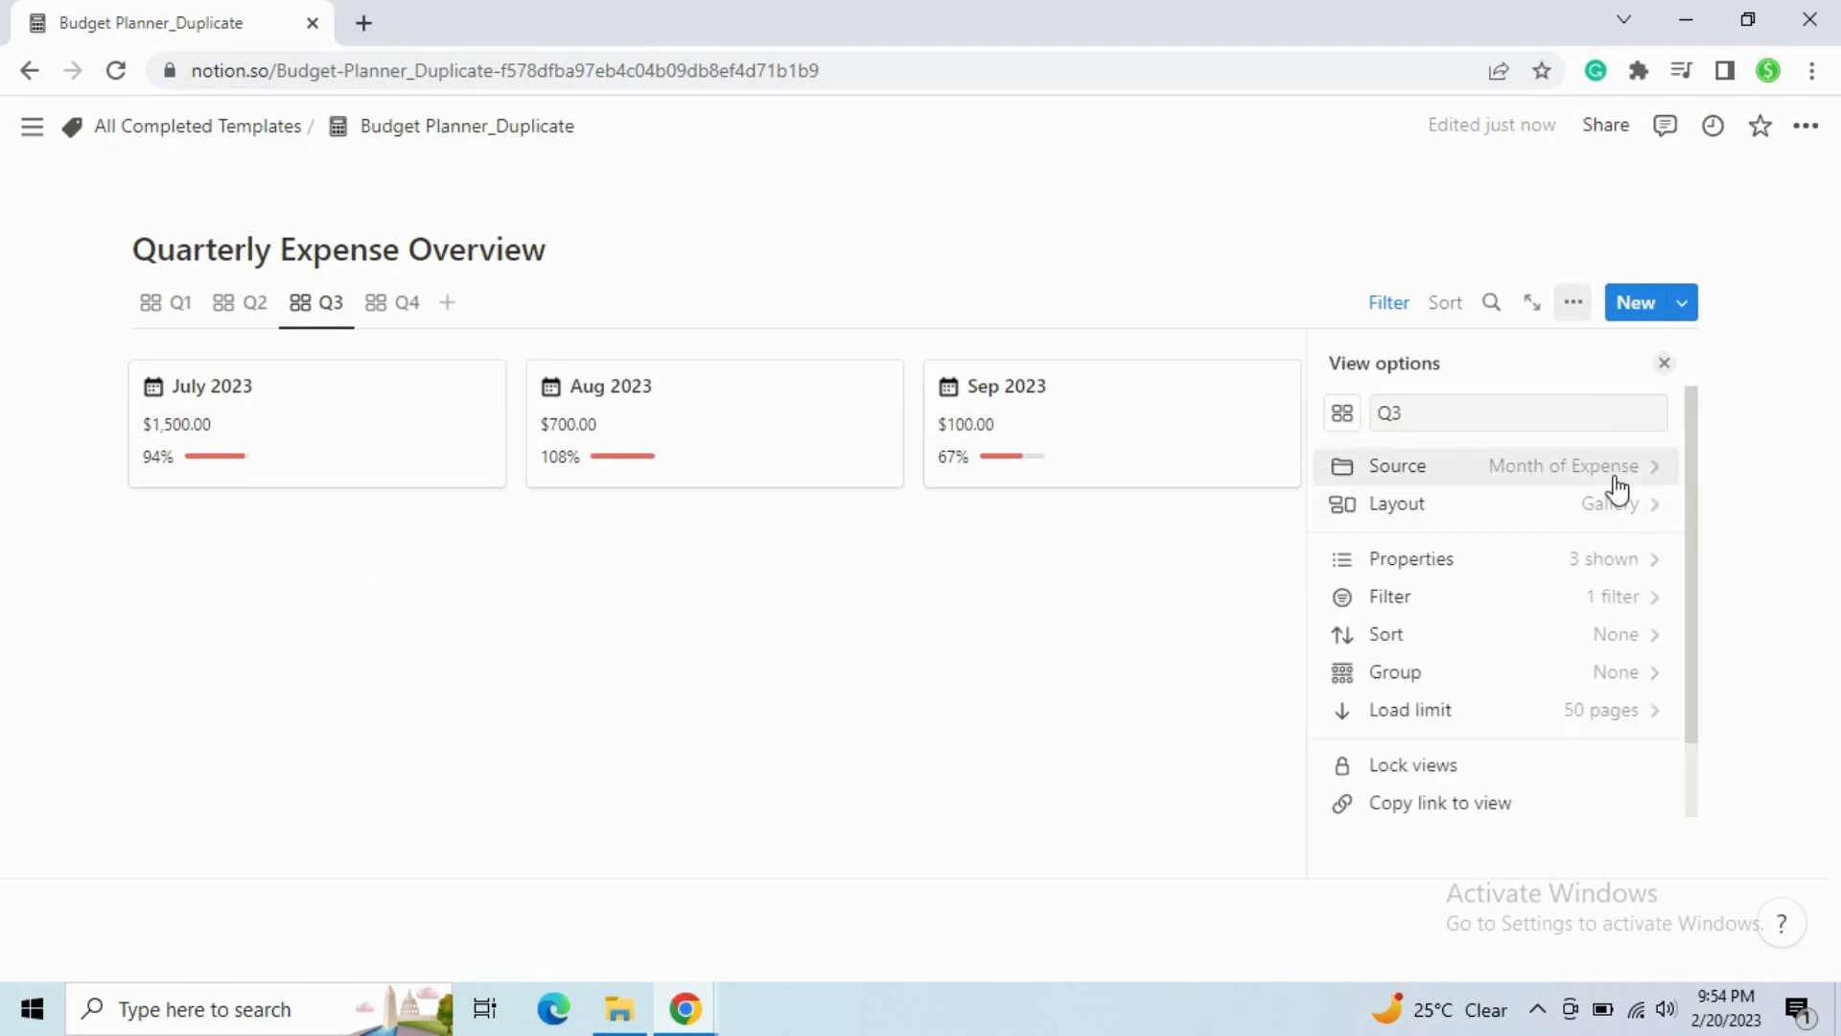
left_click(1566, 562)
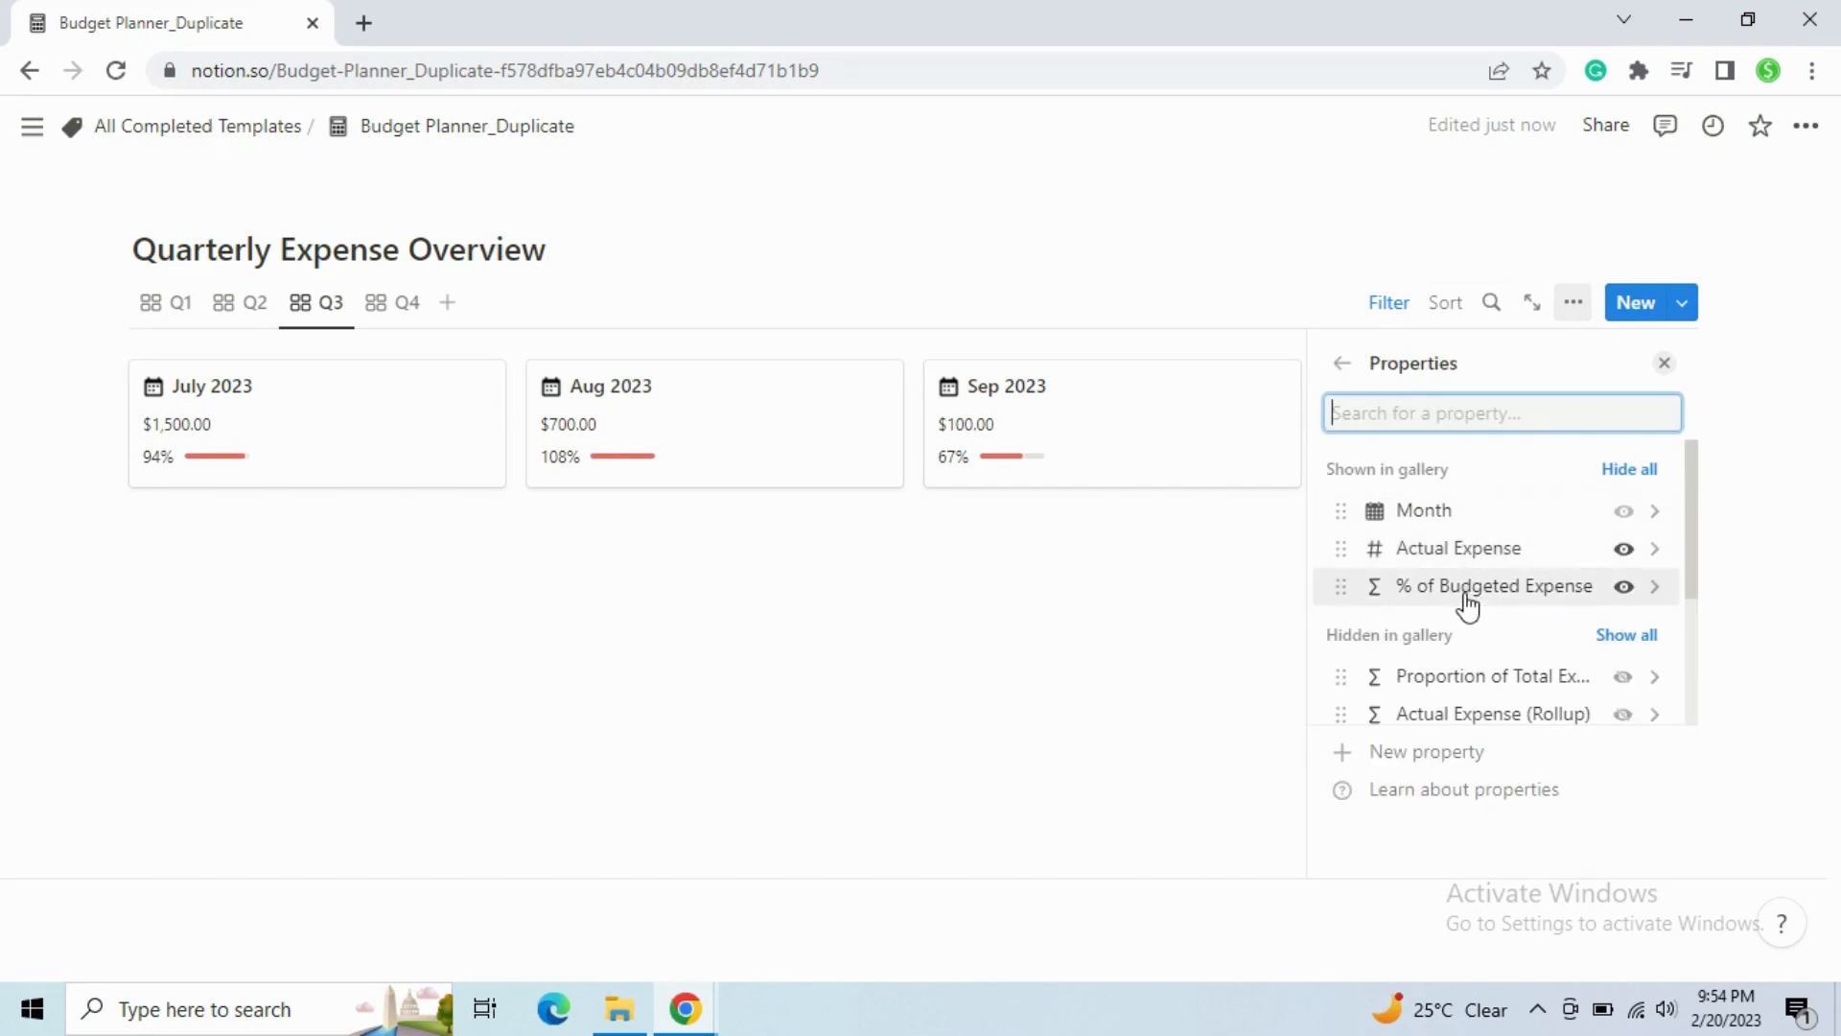
left_click(1665, 364)
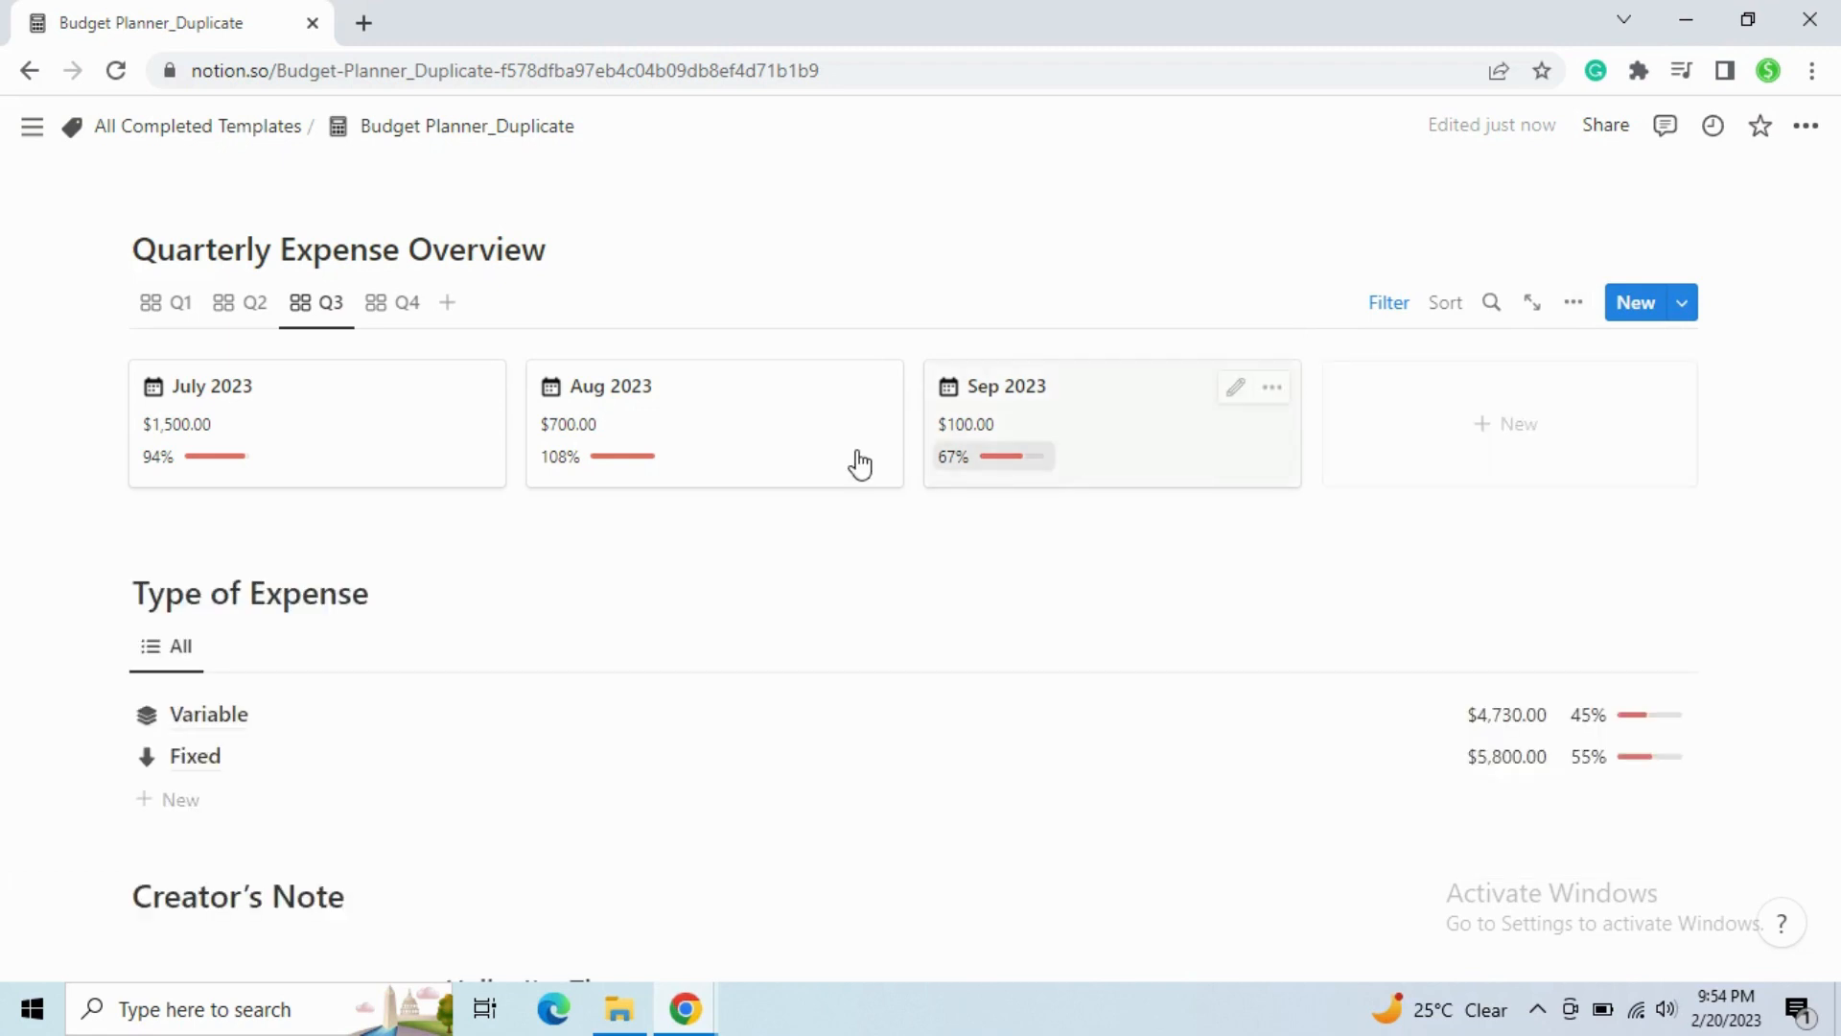
Inspect the source database and shown properties of the All list view under Type of Expense.
scroll(170, 644, "down", 1)
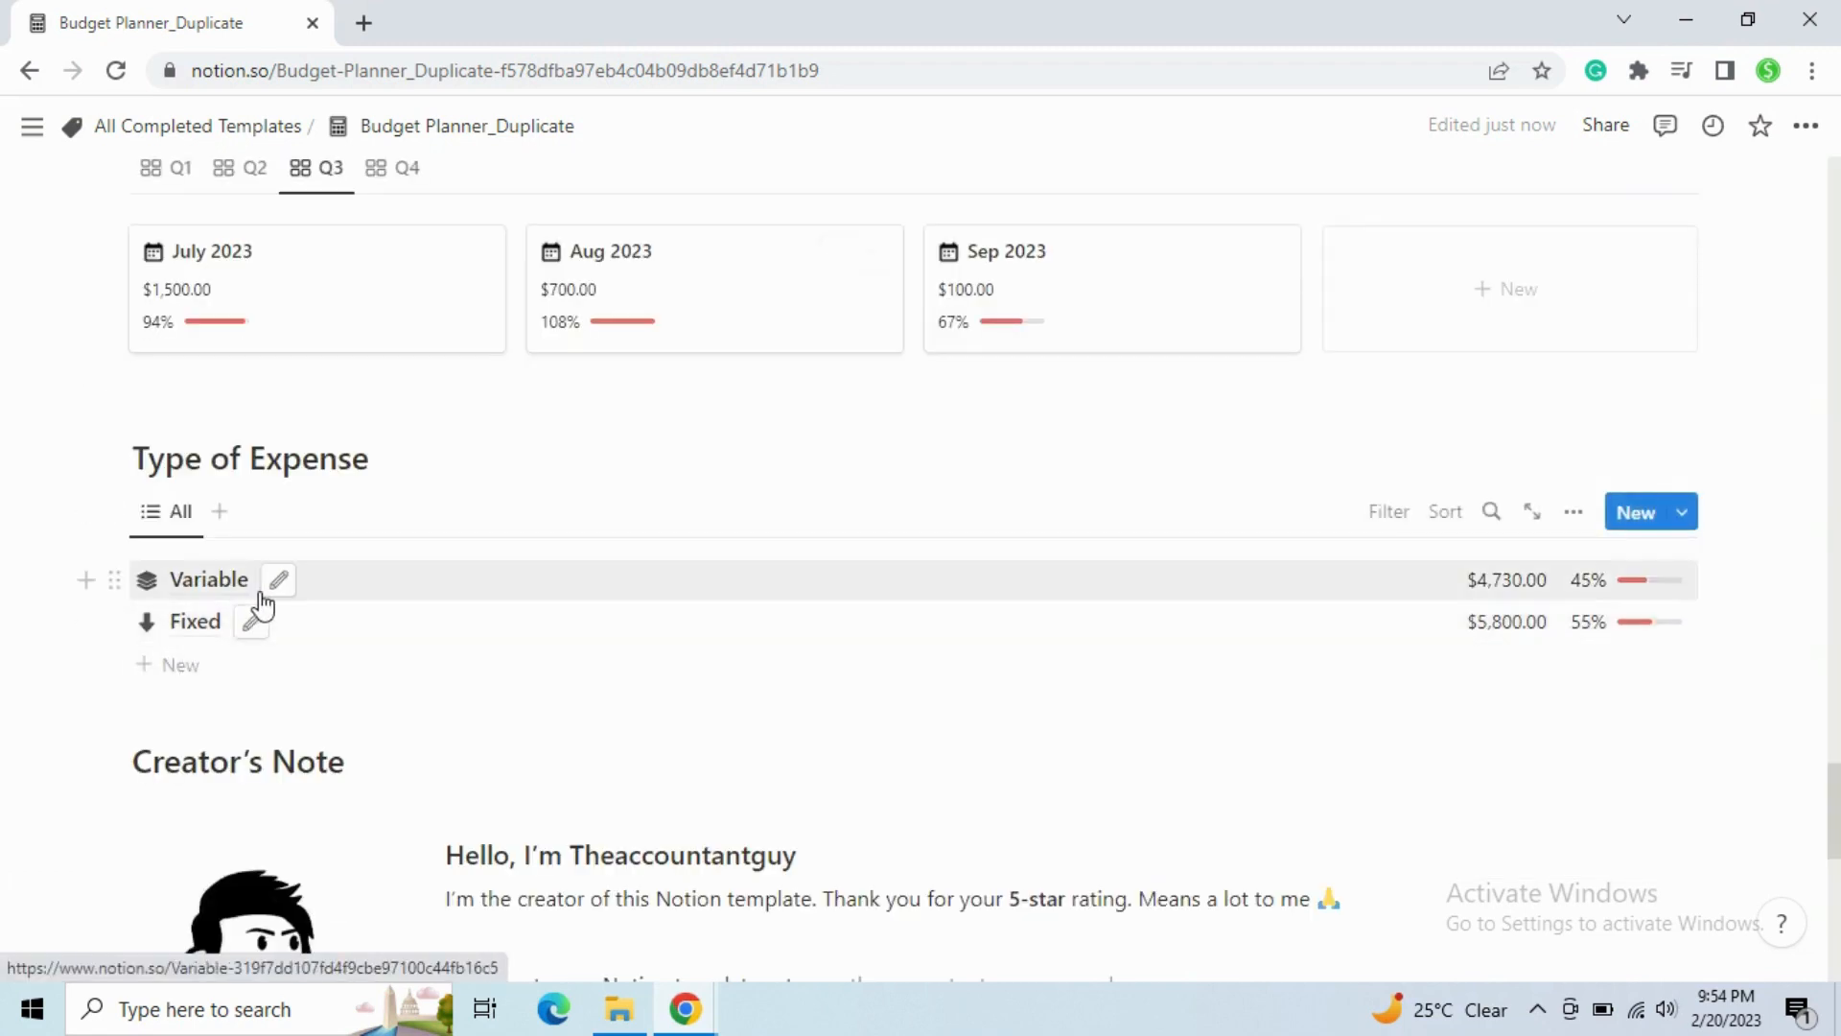
scroll(441, 604, "up", 1)
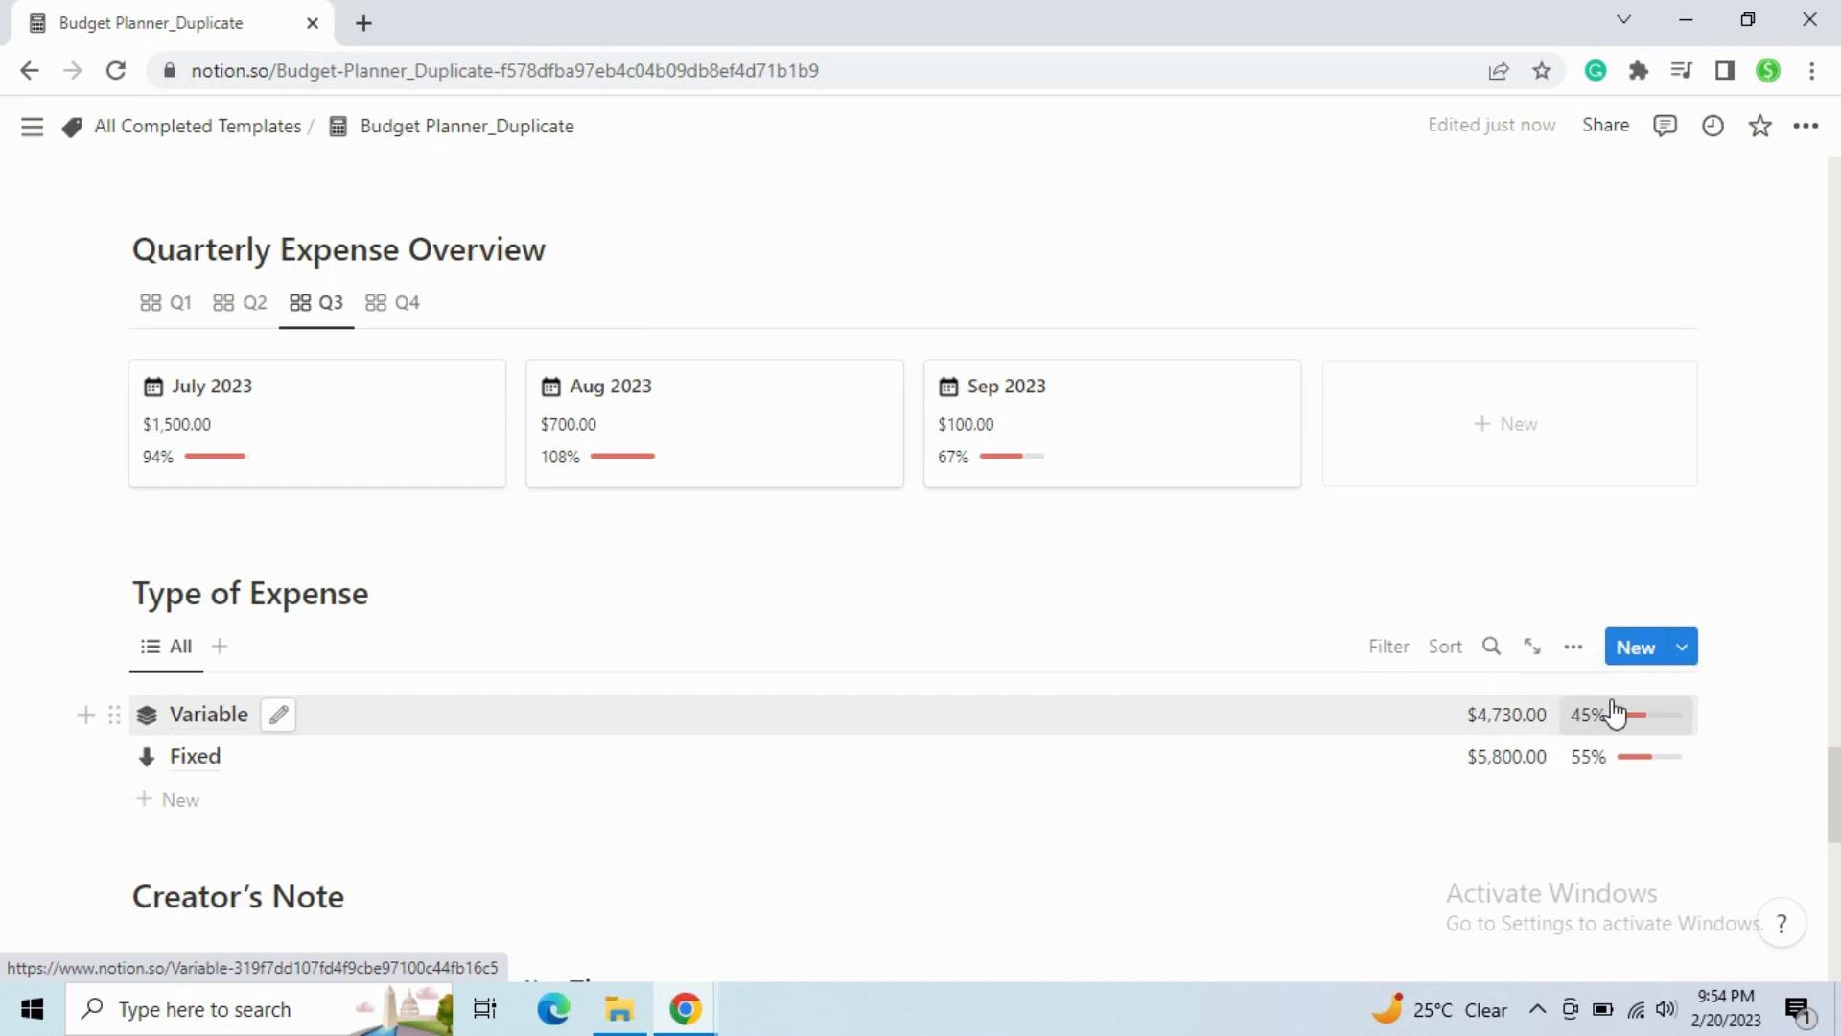
left_click(1580, 656)
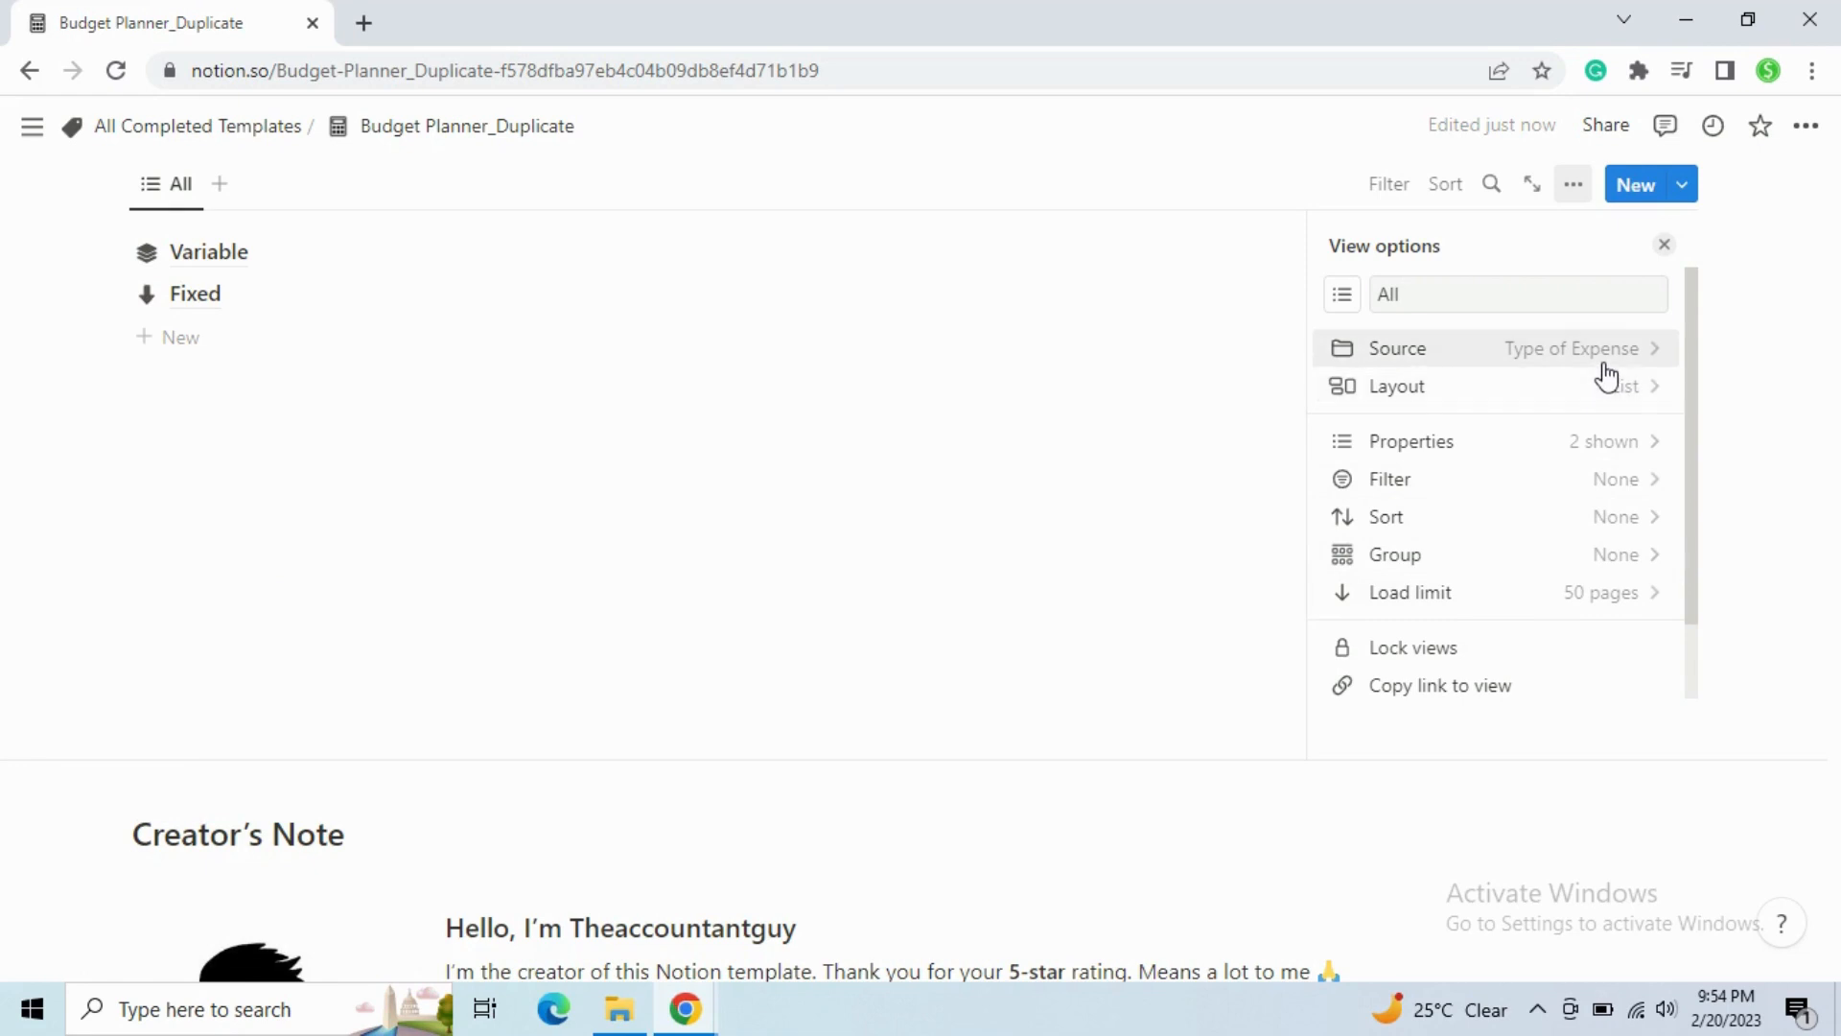
left_click(1600, 442)
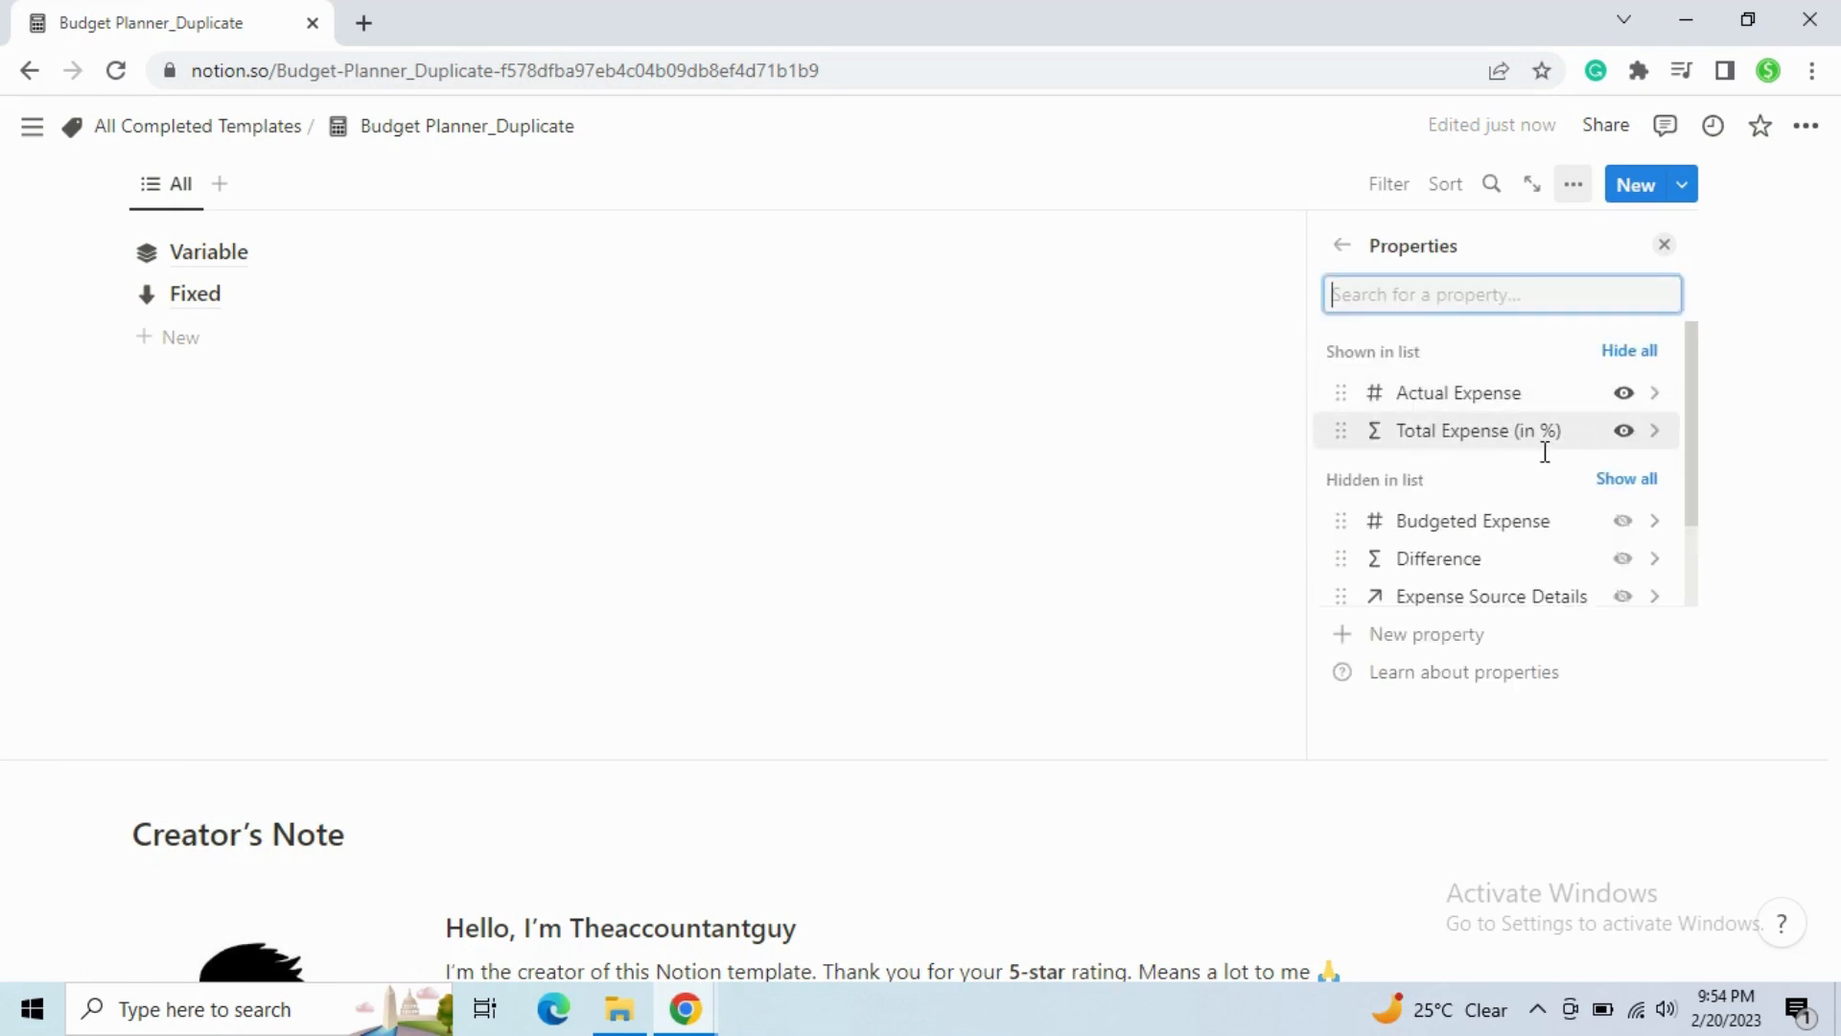
left_click(1665, 245)
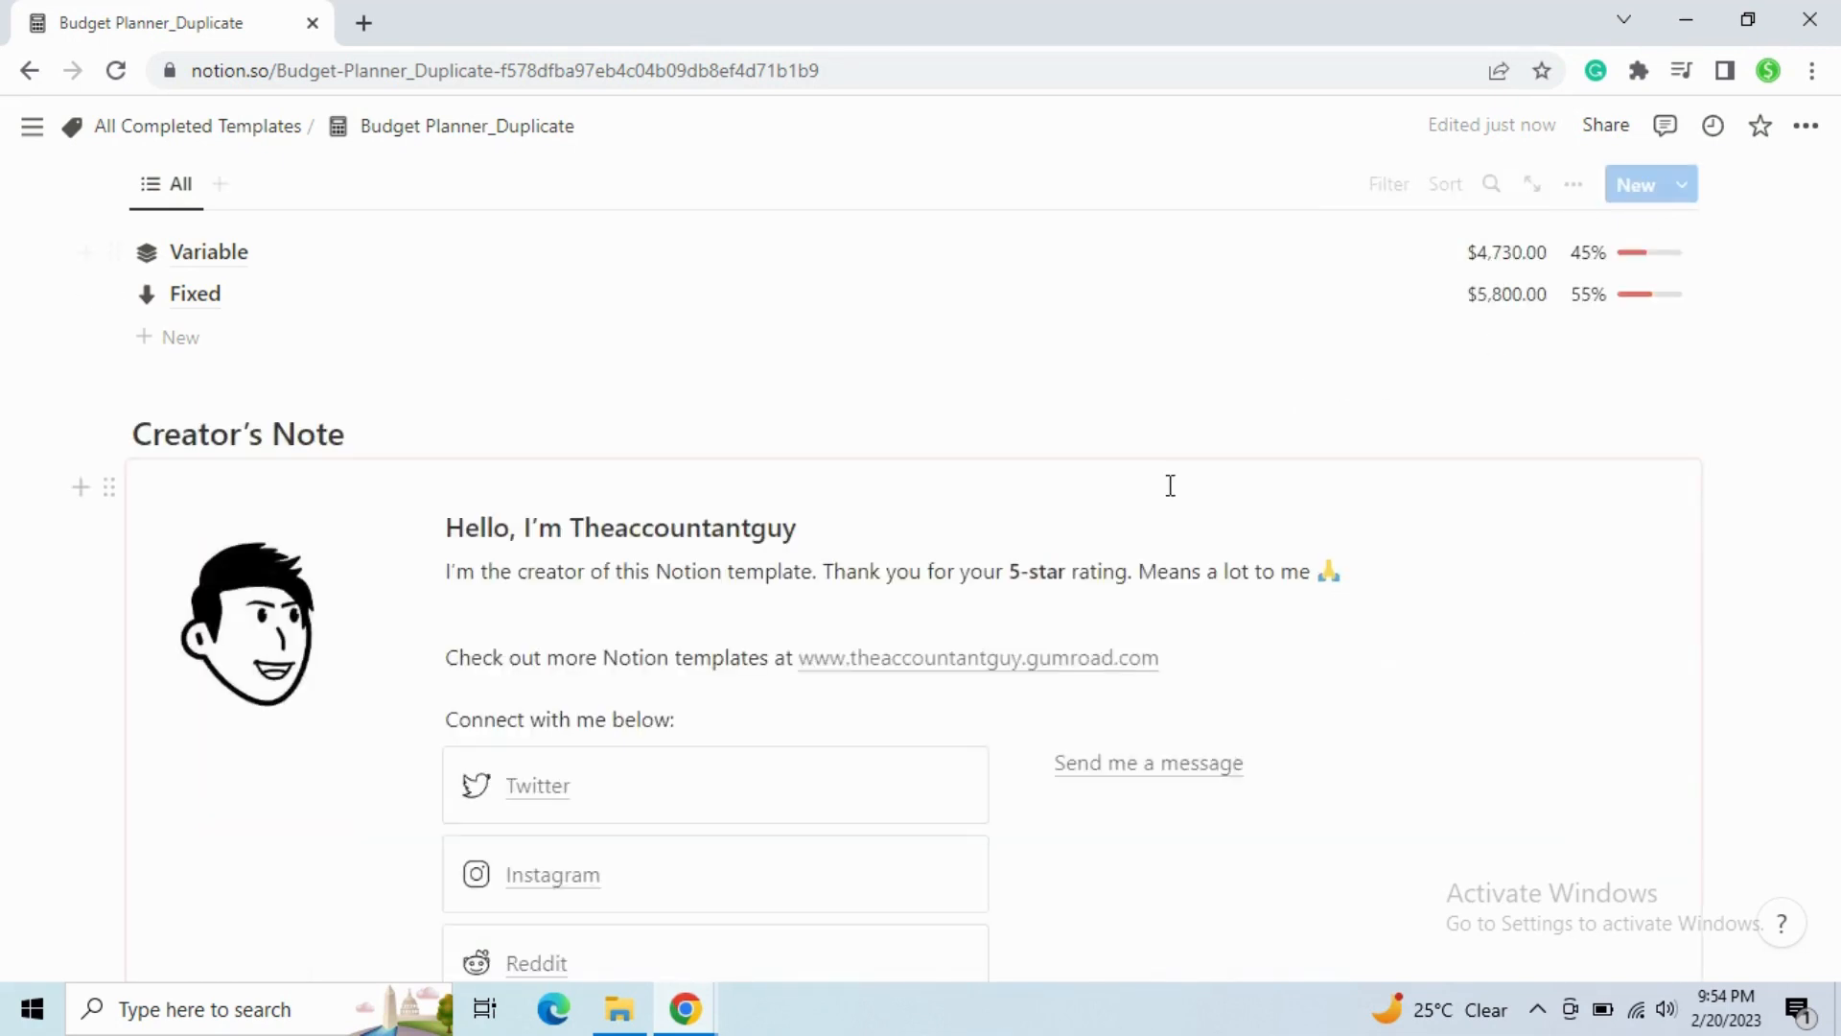
Review the Funds Allocation Overview and go through the Q3, Q2 and Q1 views of the Quarterly Allocation Overview.
scroll(1165, 549, "up", 15)
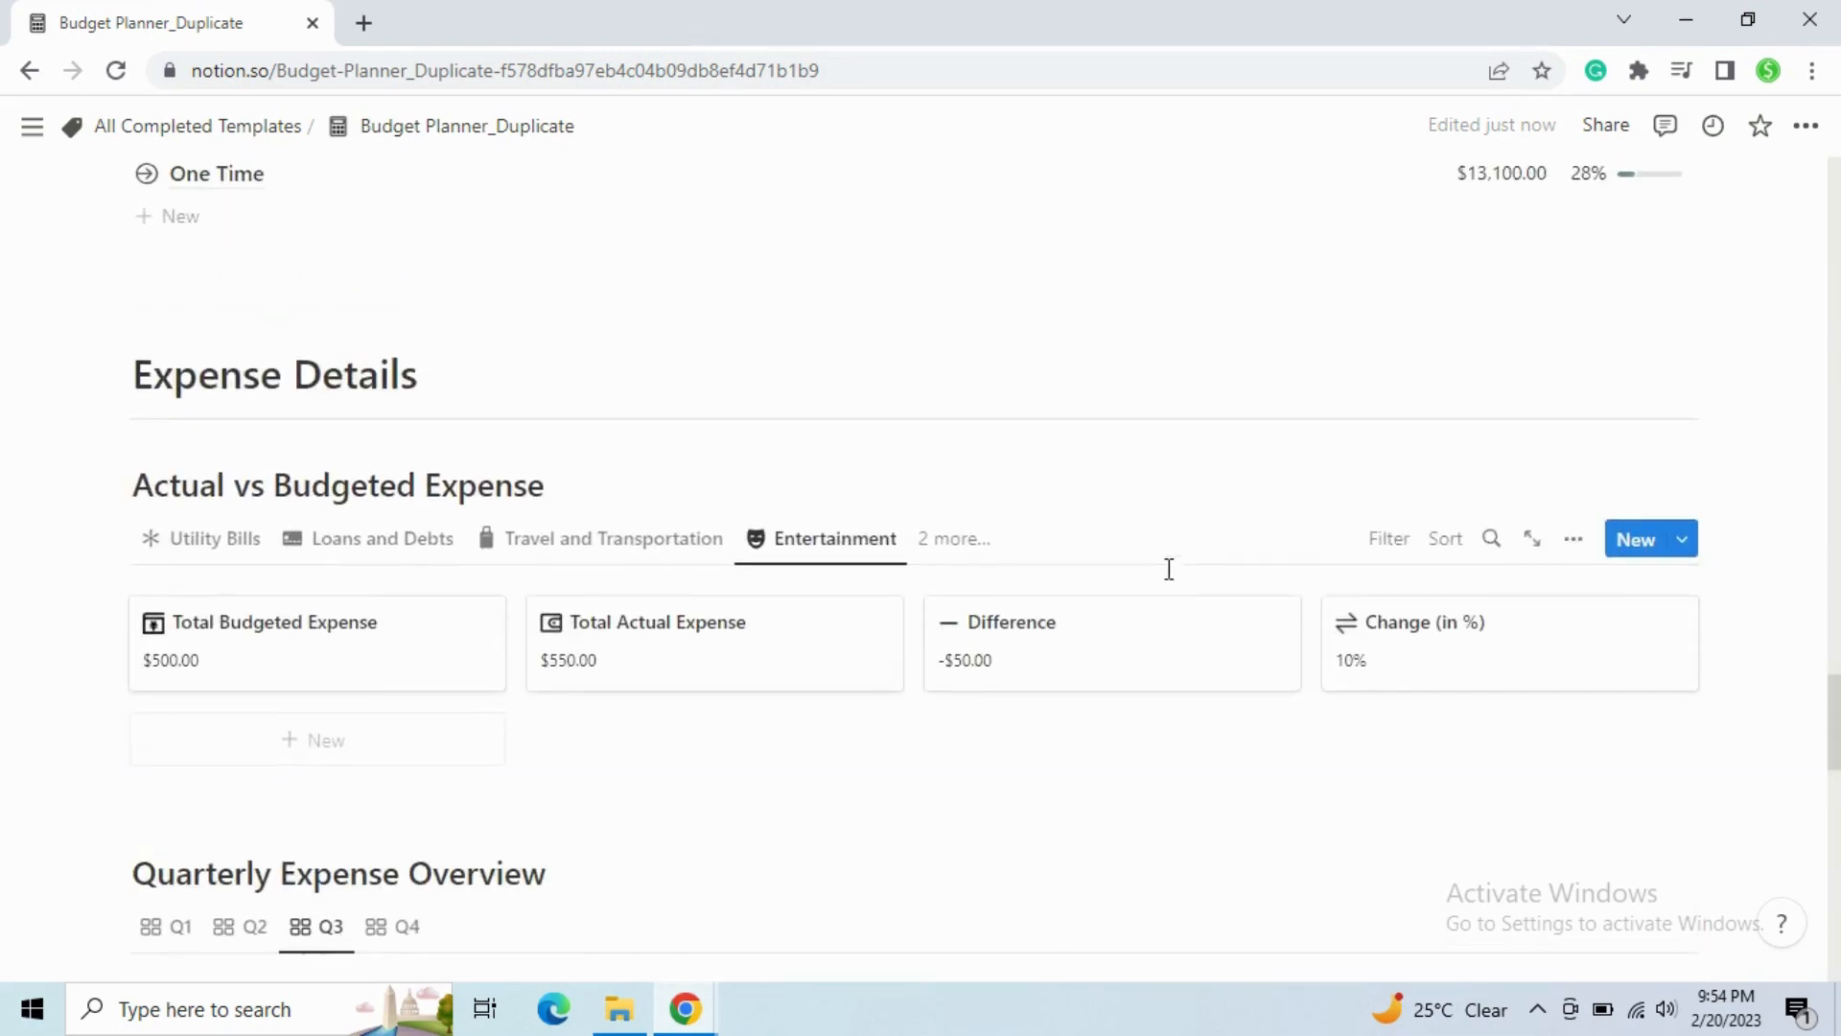
scroll(1169, 569, "up", 4)
scroll(1170, 582, "up", 8)
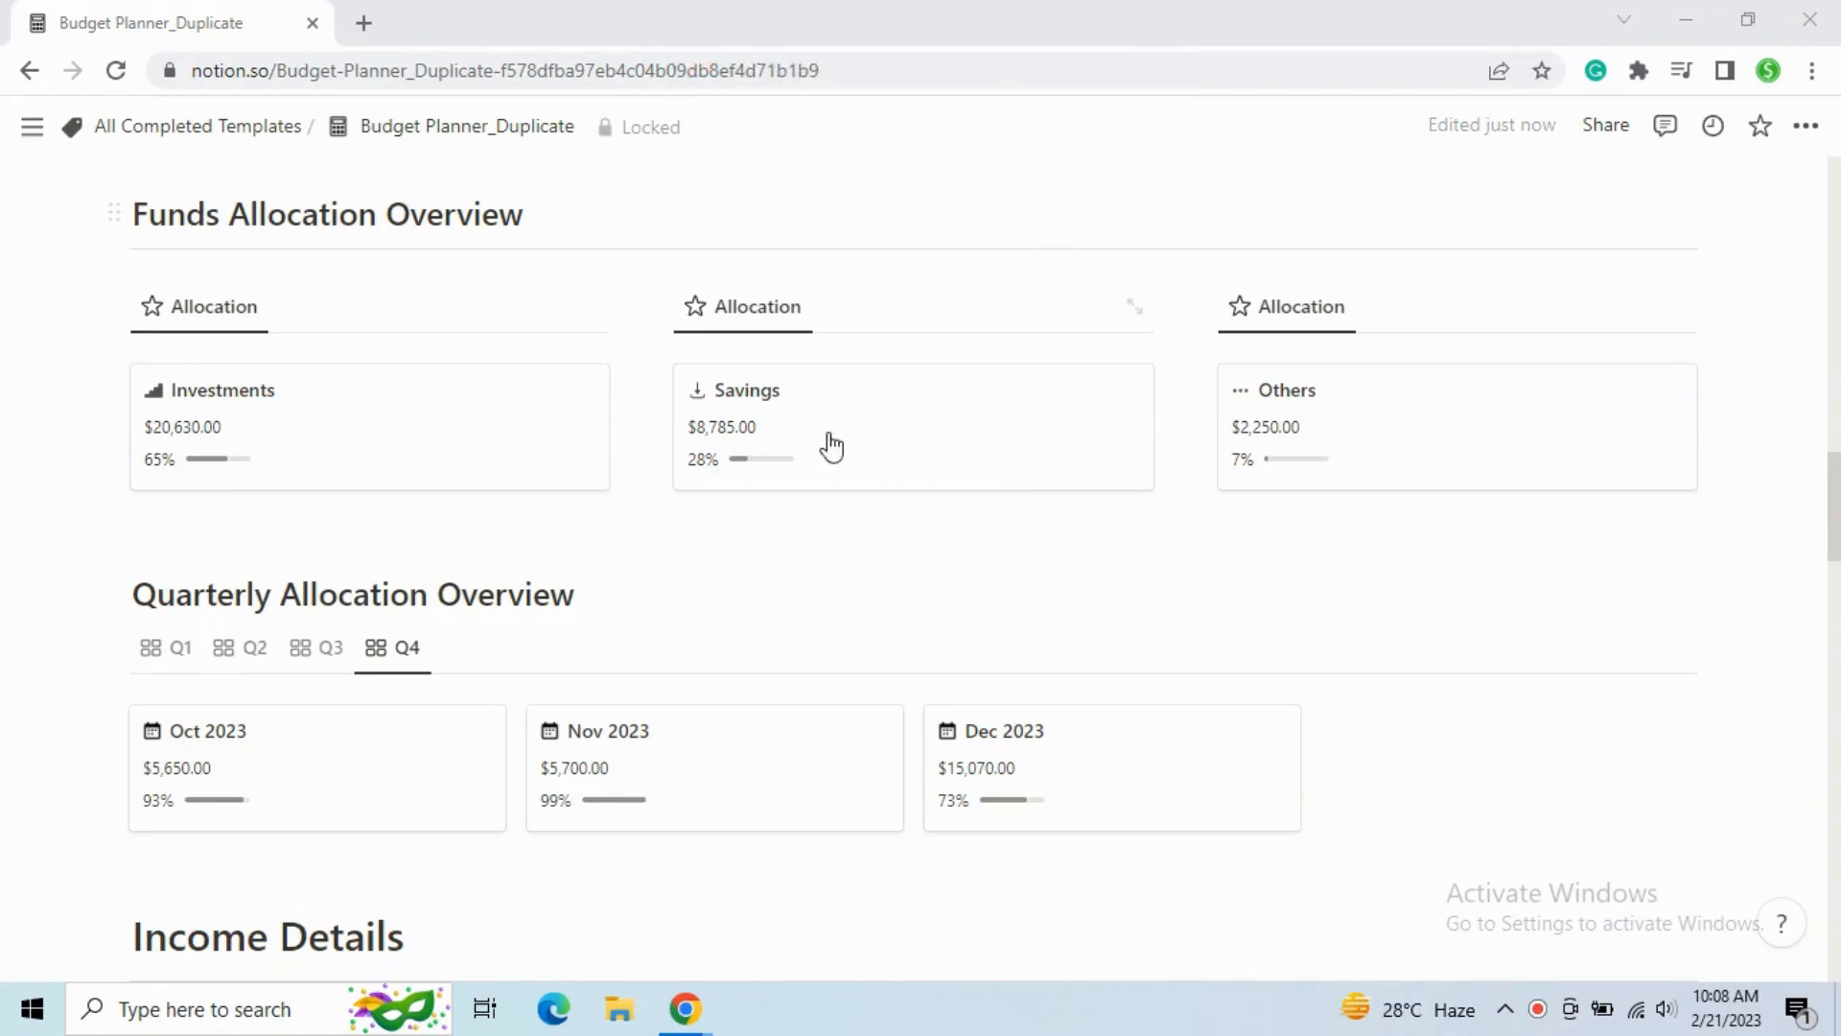
scroll(739, 587, "down", 7)
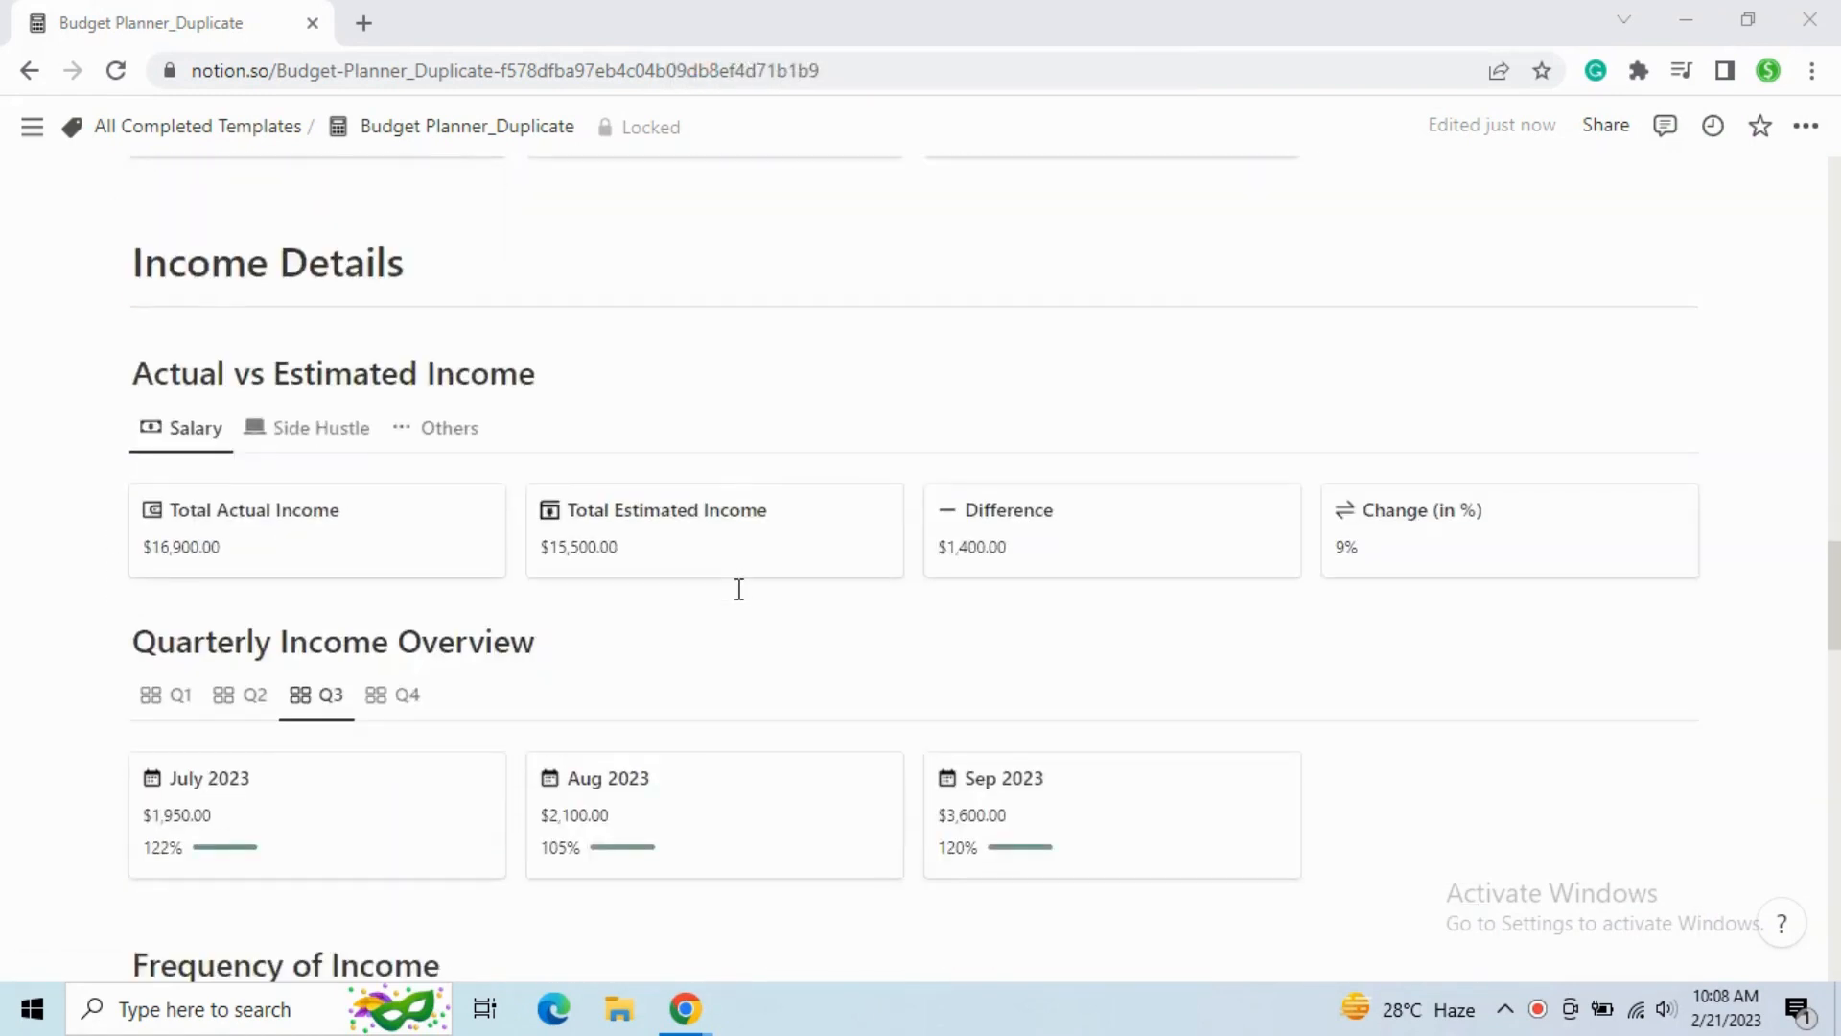
scroll(740, 588, "down", 10)
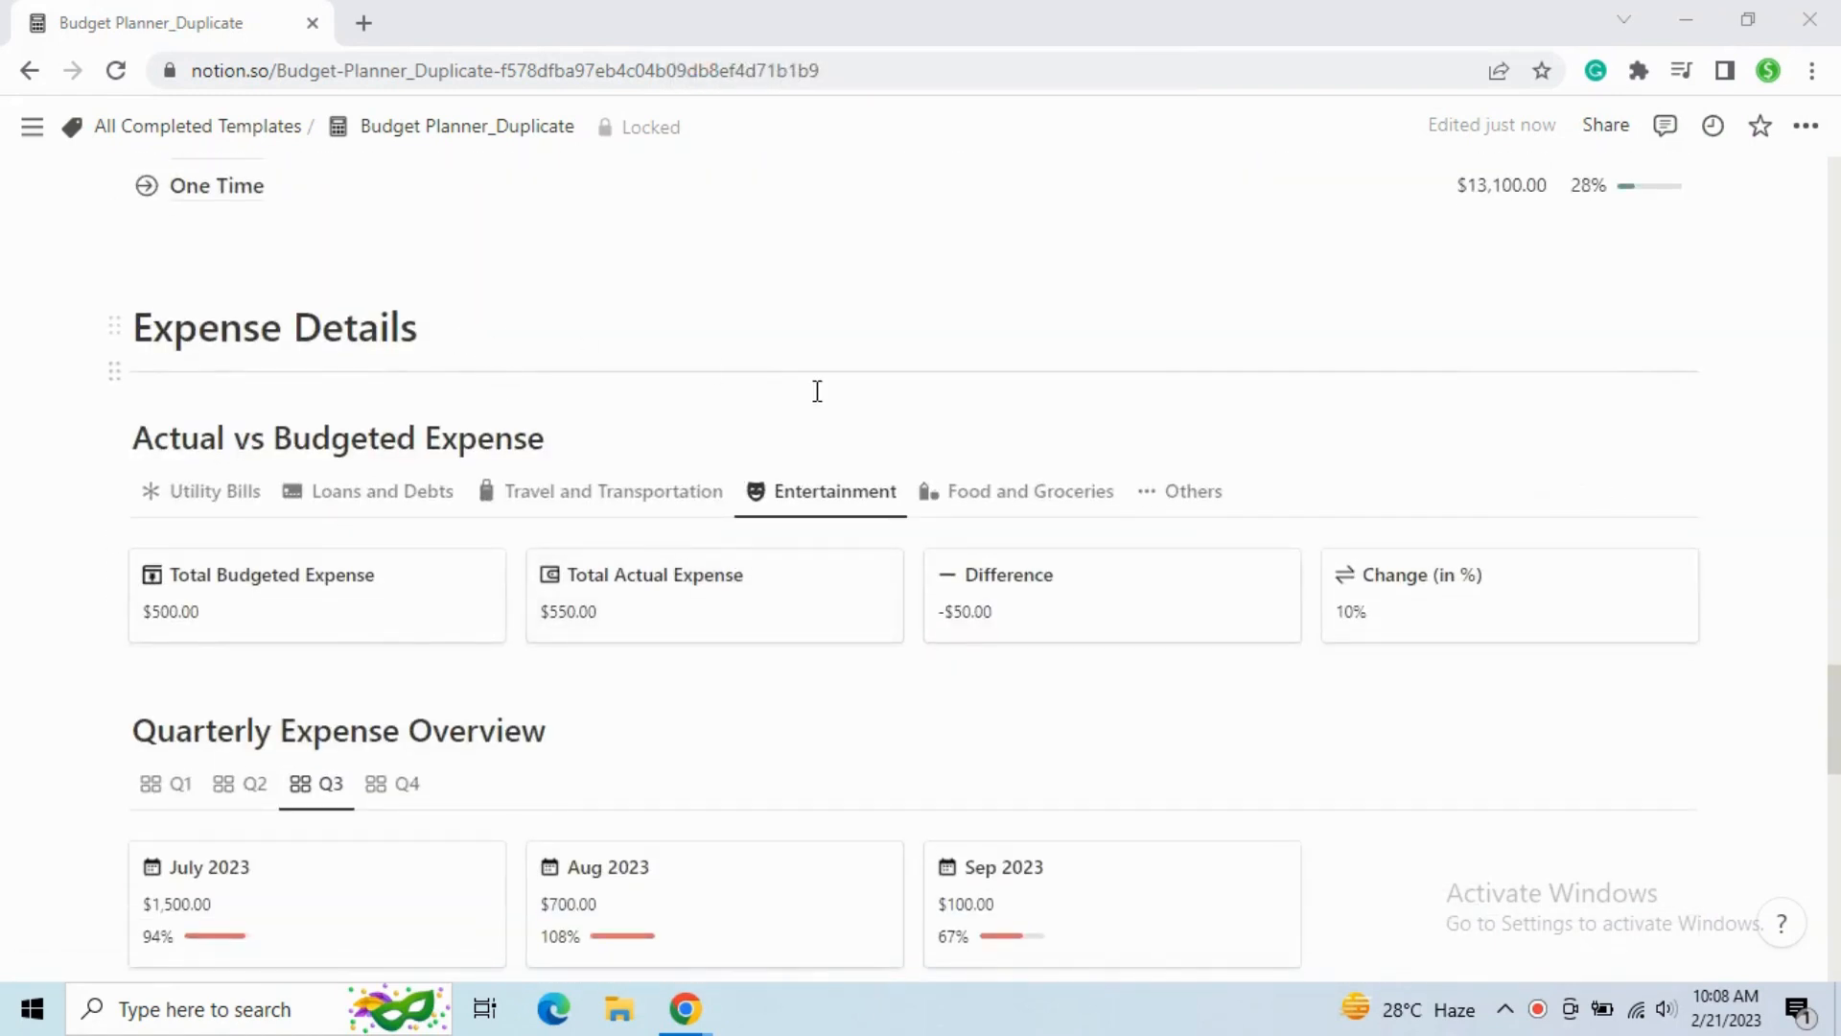
scroll(825, 431, "up", 14)
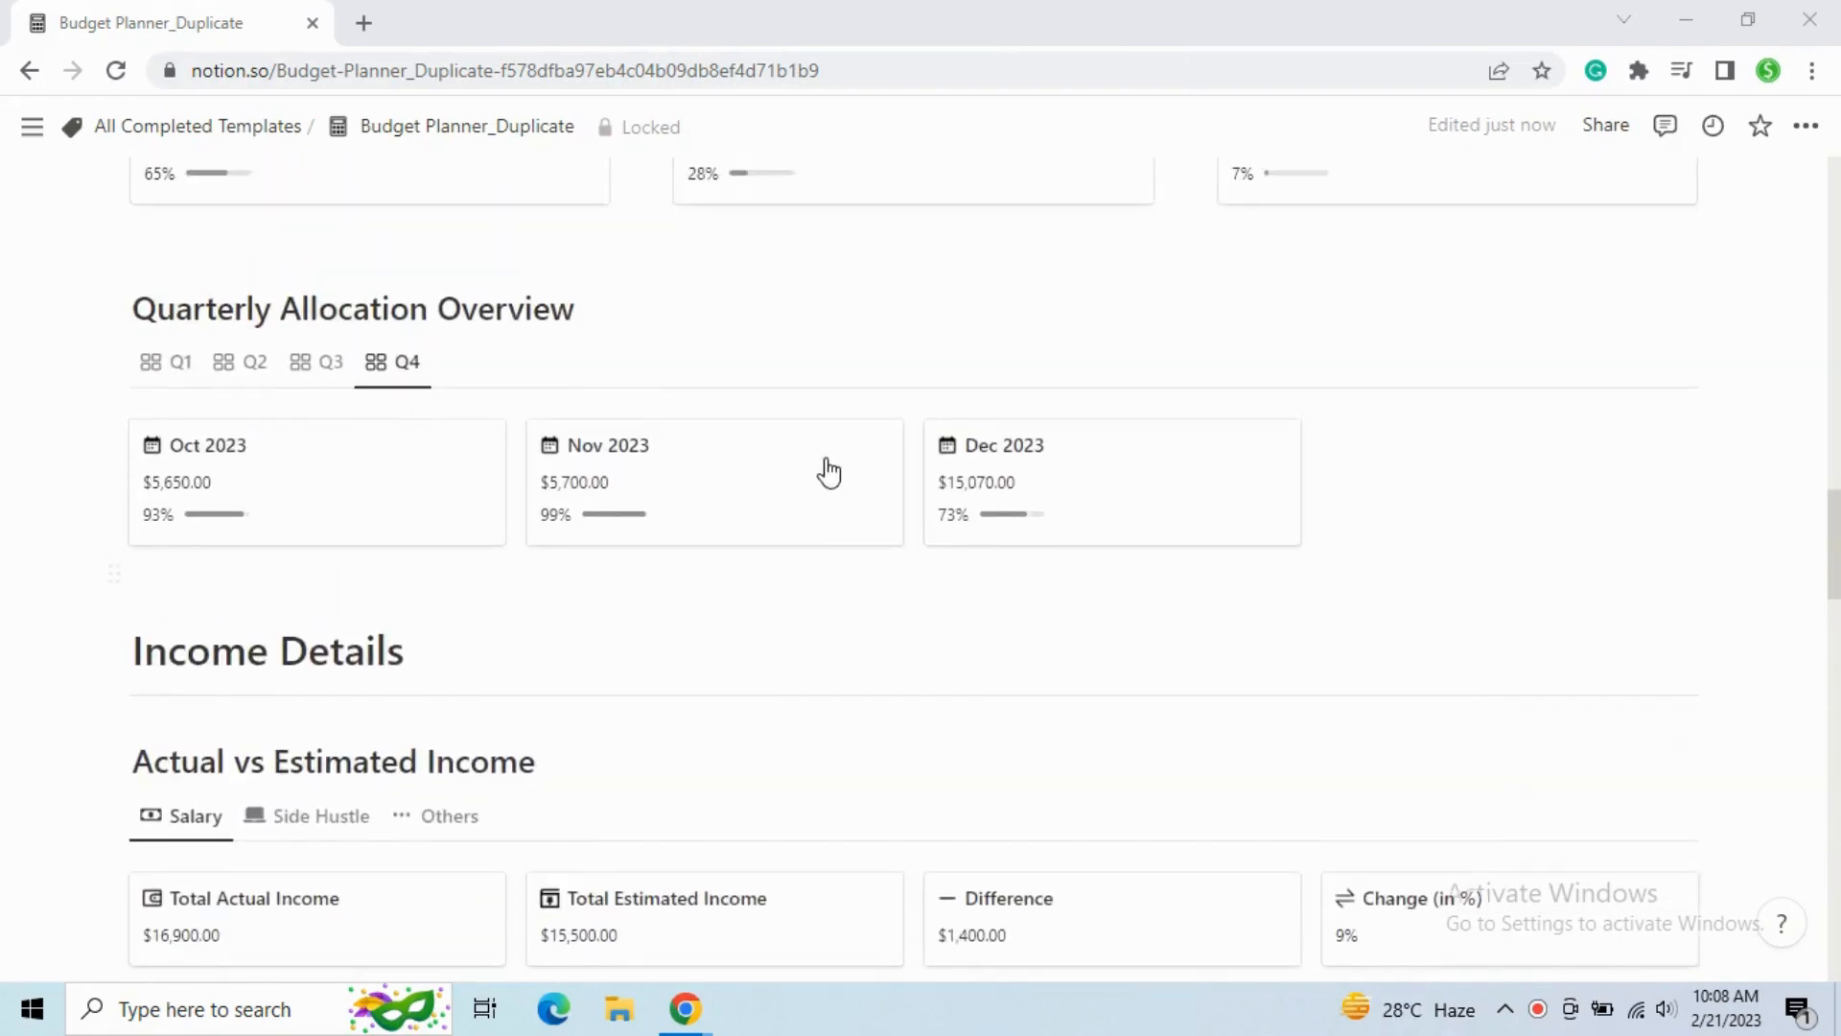
scroll(827, 472, "up", 3)
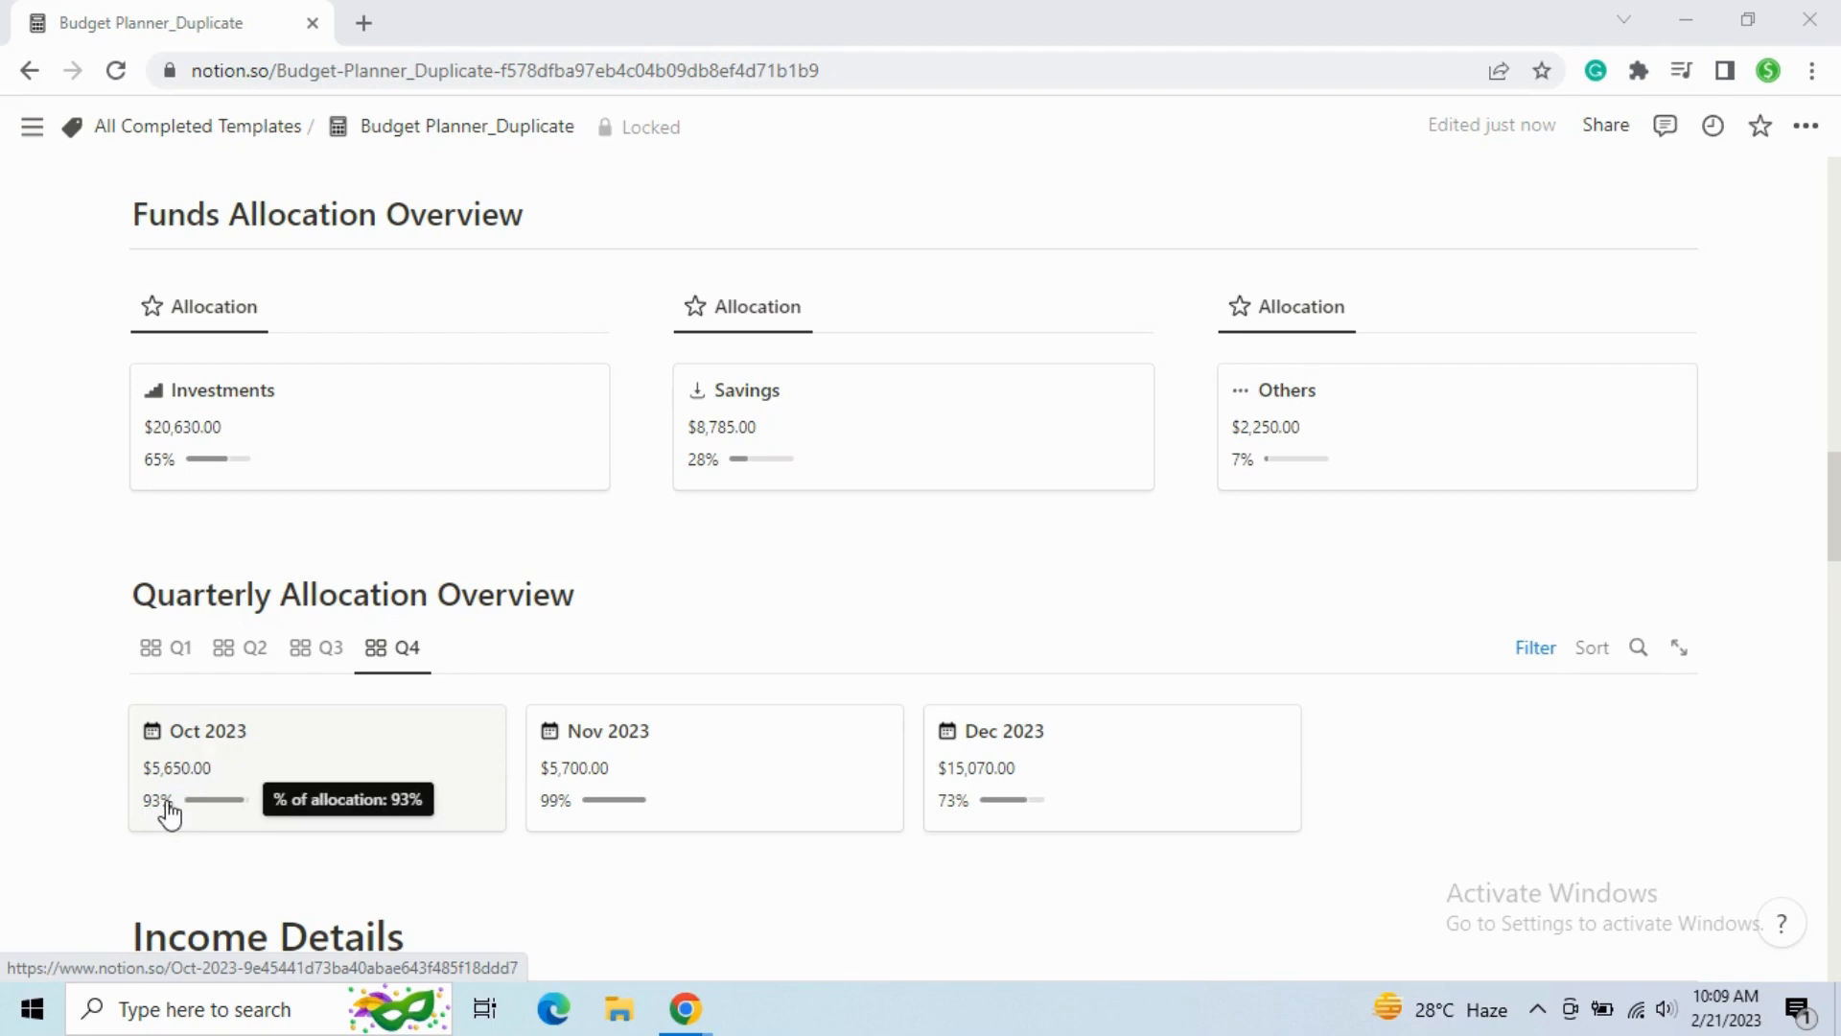
left_click(331, 660)
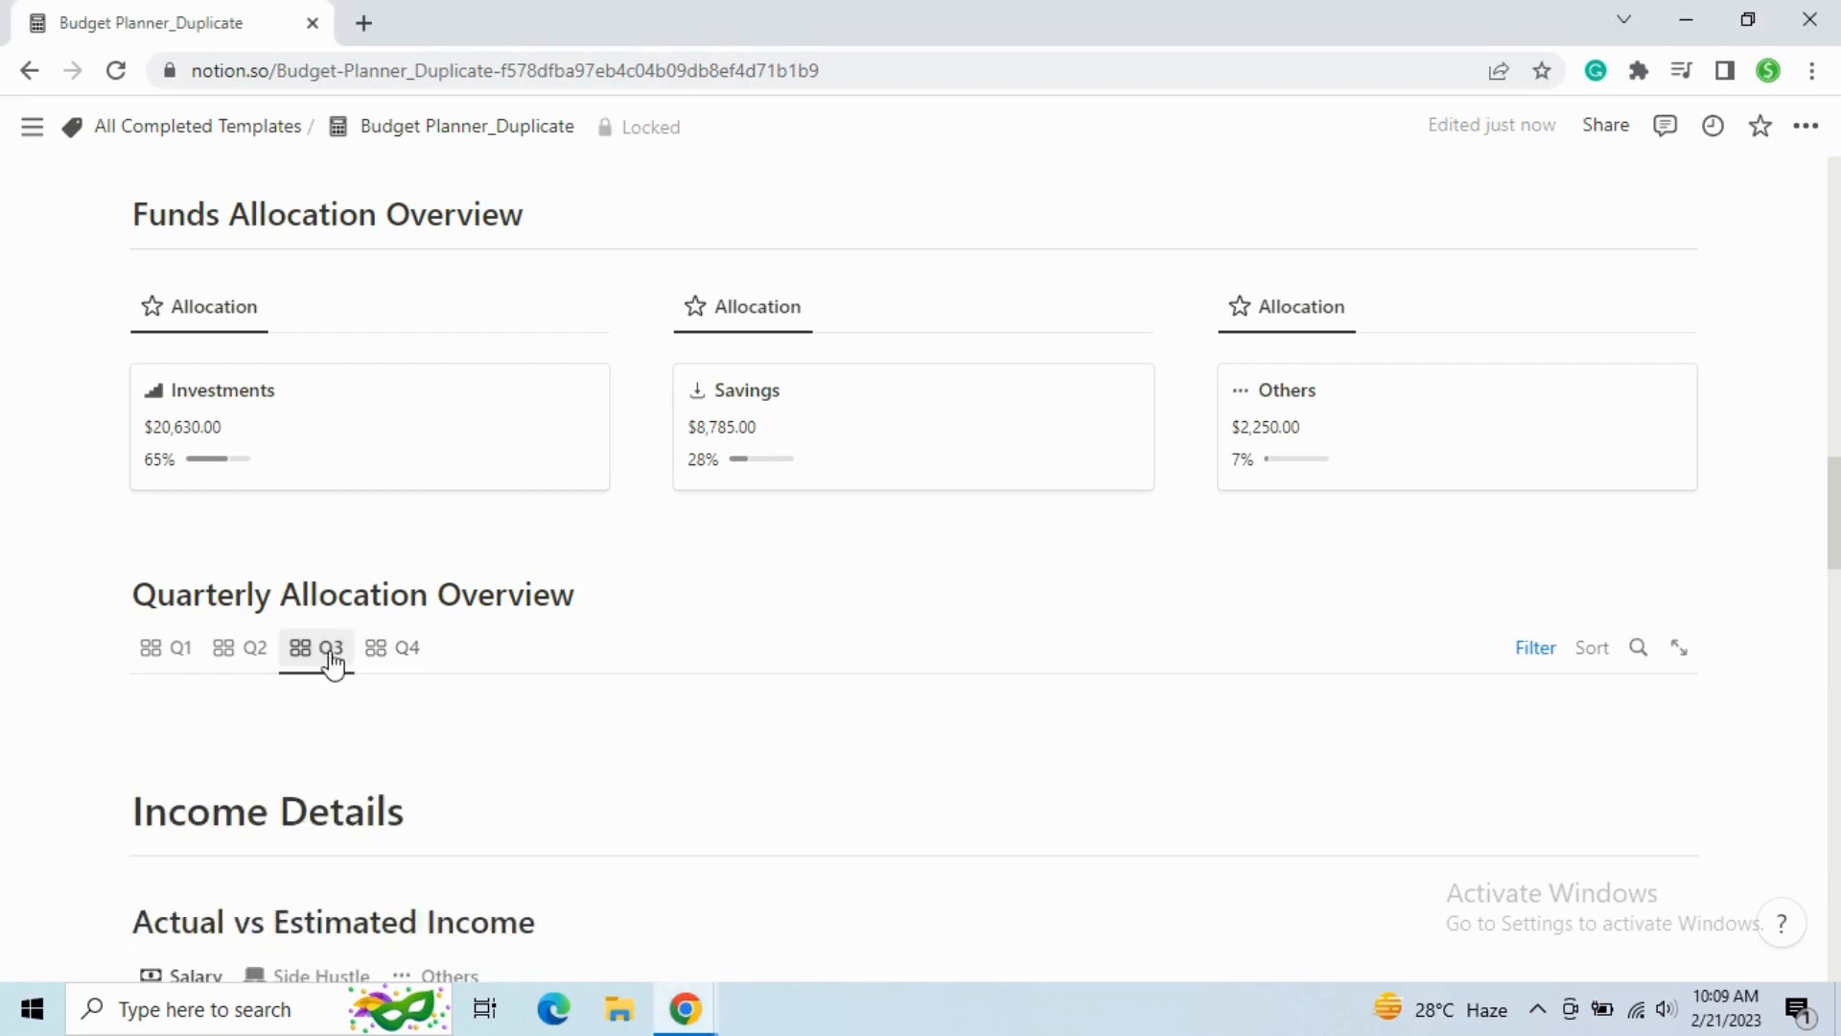
left_click(257, 662)
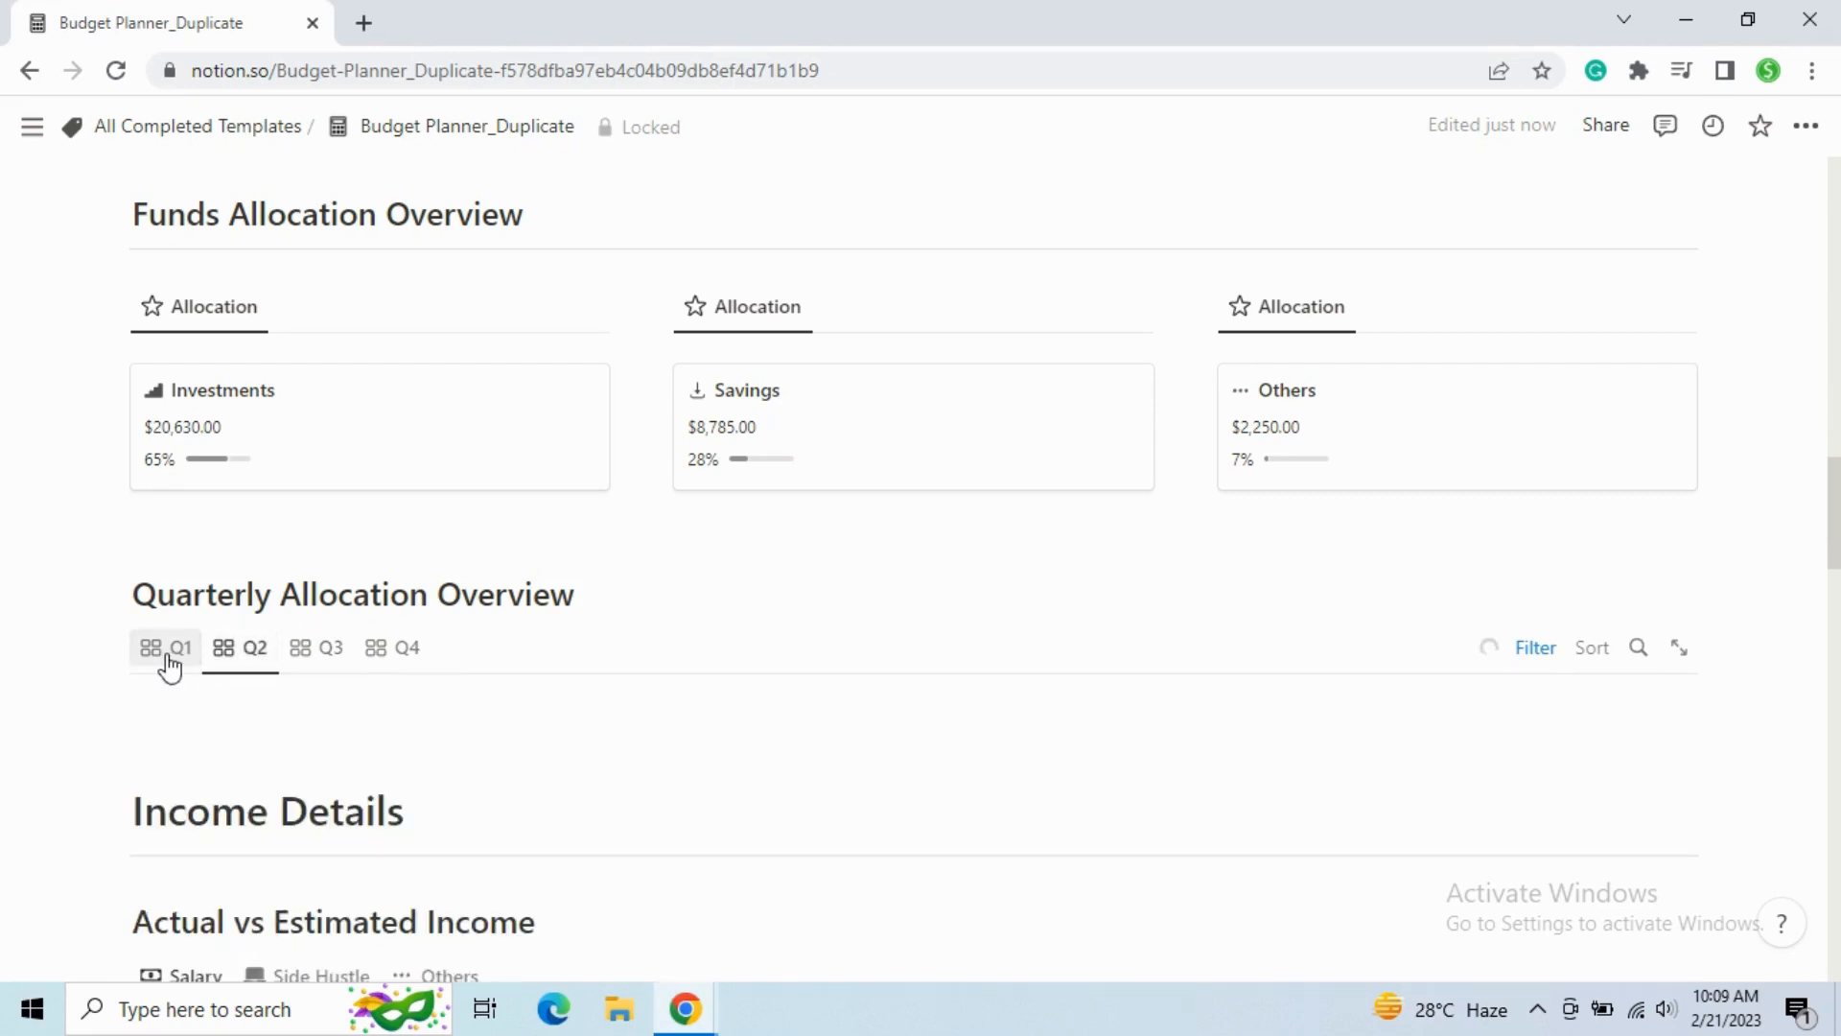
left_click(169, 659)
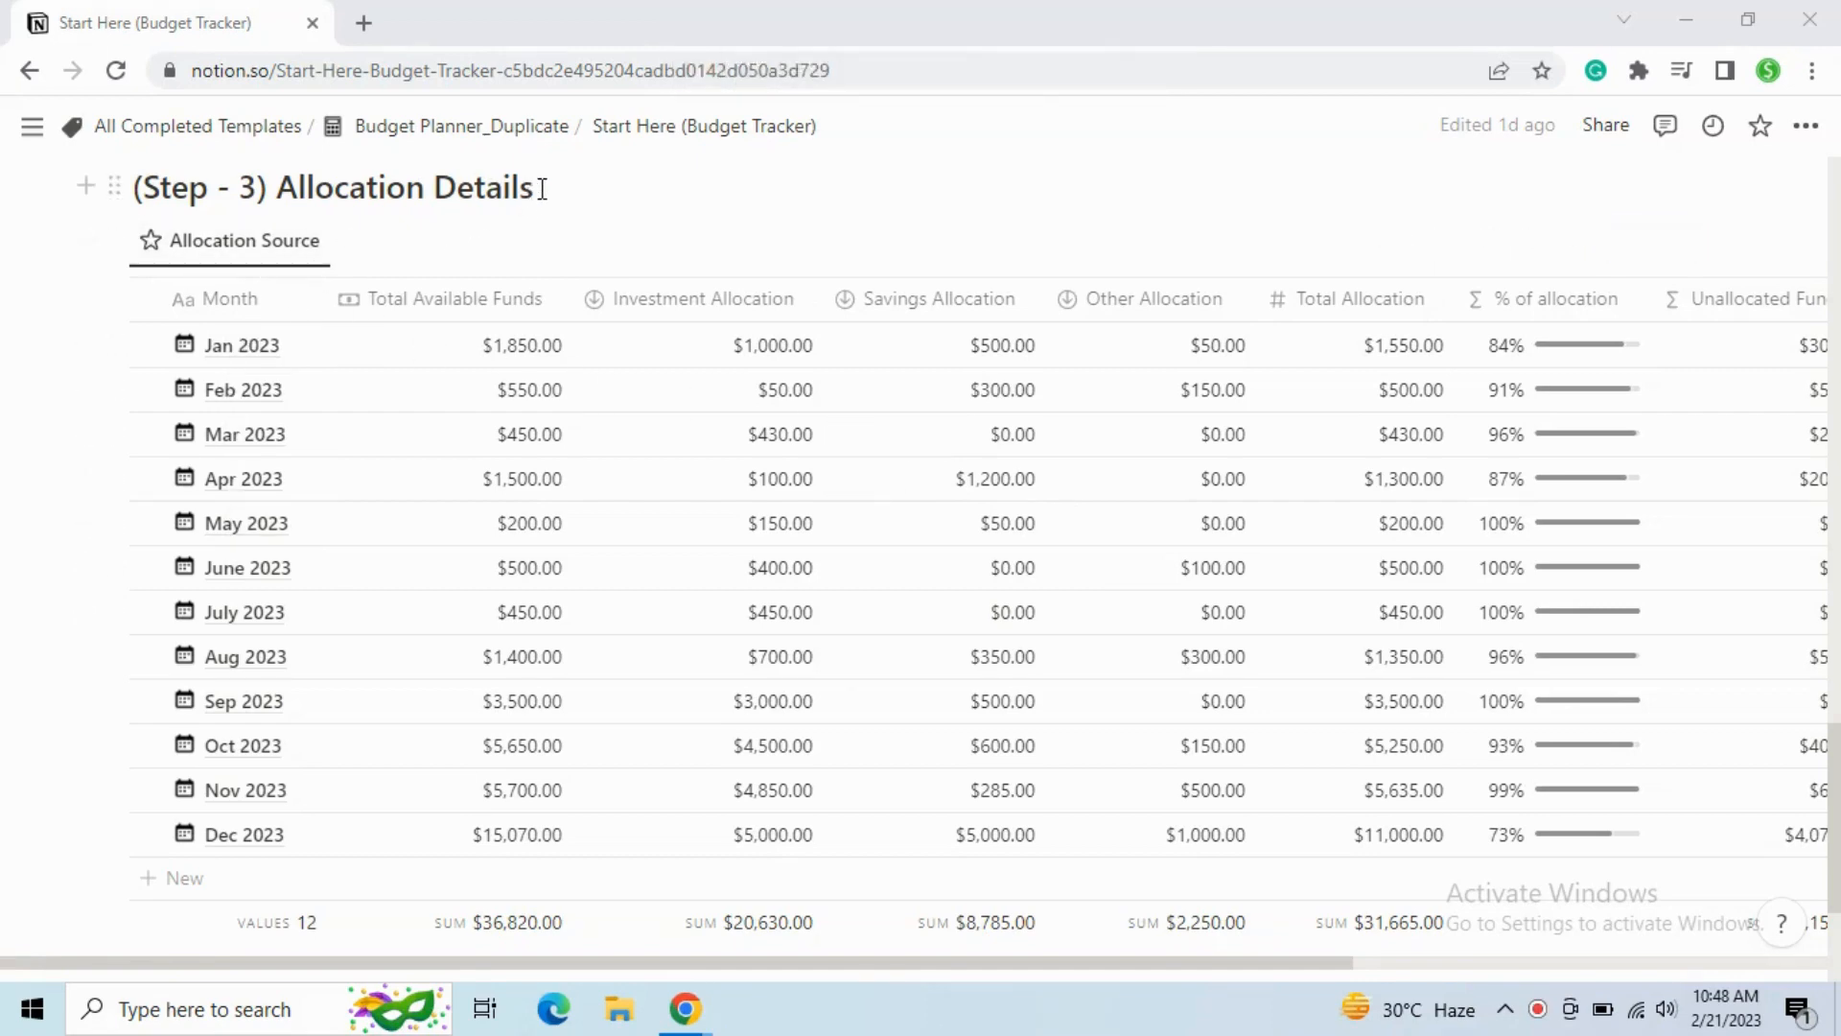
Look over the income, expense and allocation tables of the Start Here page and inspect the Total Available Funds formula in Allocation Source.
scroll(637, 460, "up", 15)
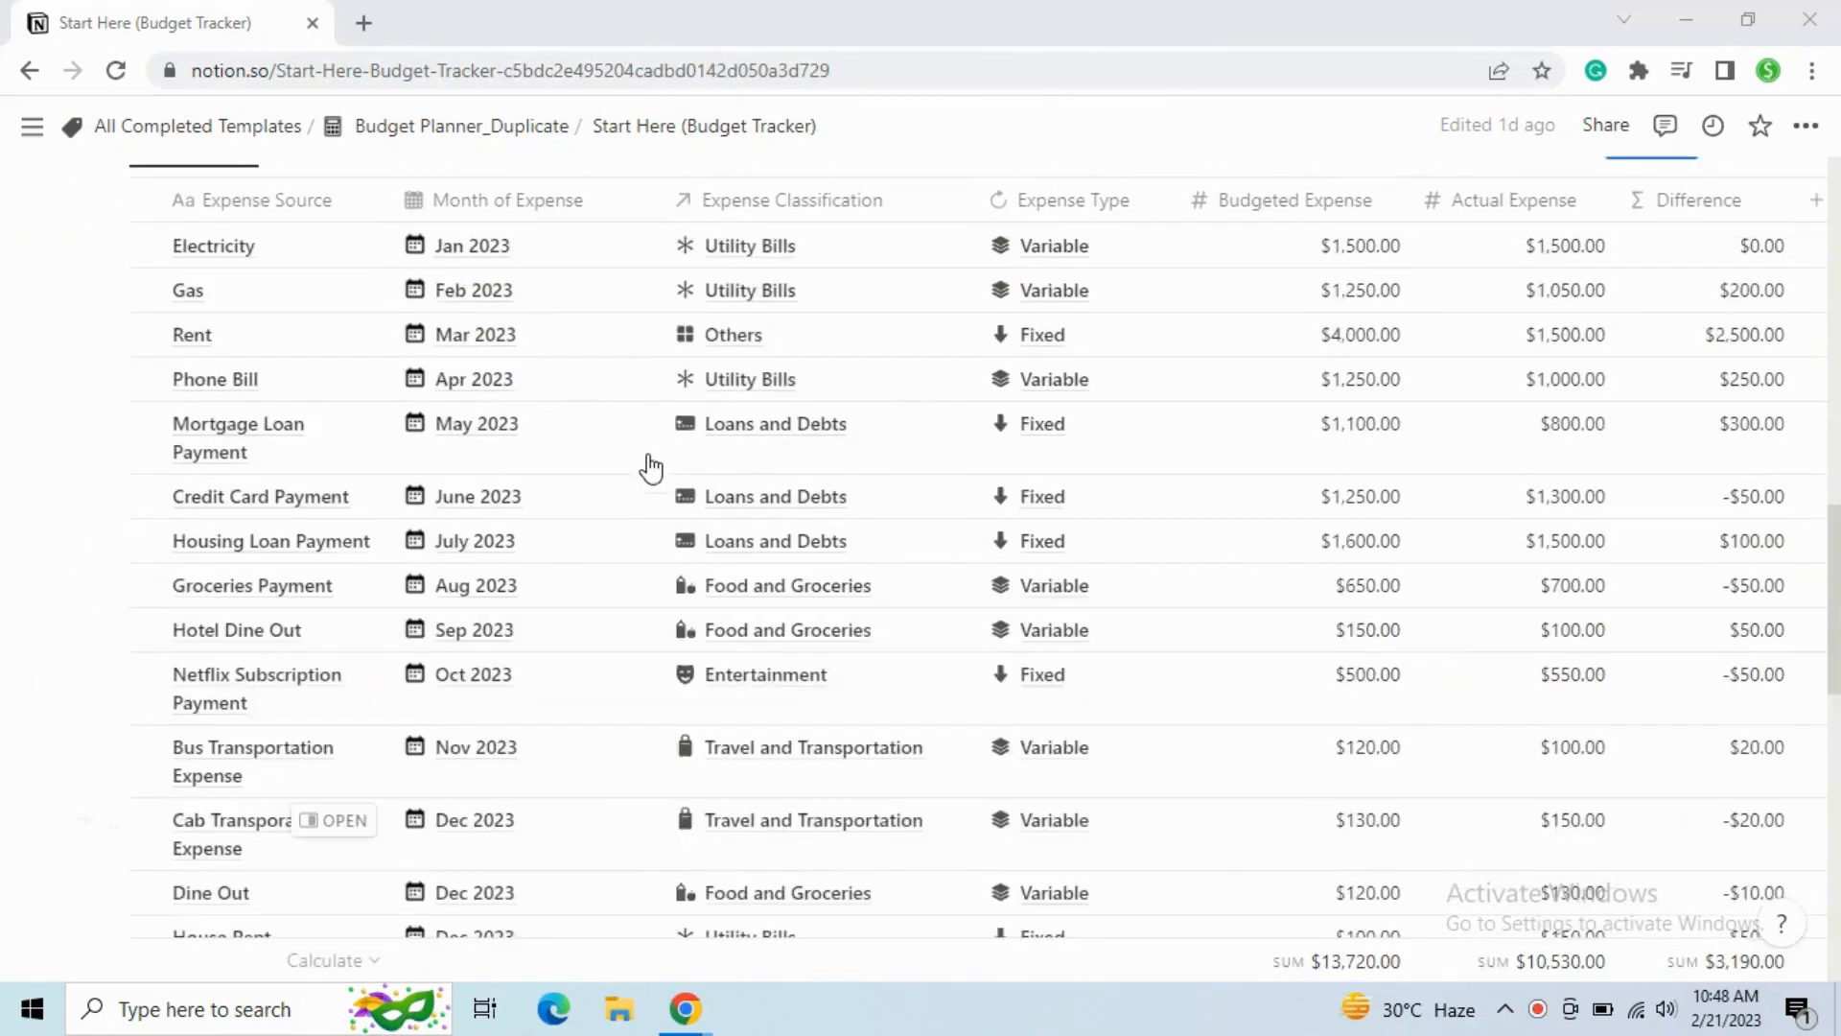
scroll(656, 458, "up", 12)
scroll(656, 458, "down", 15)
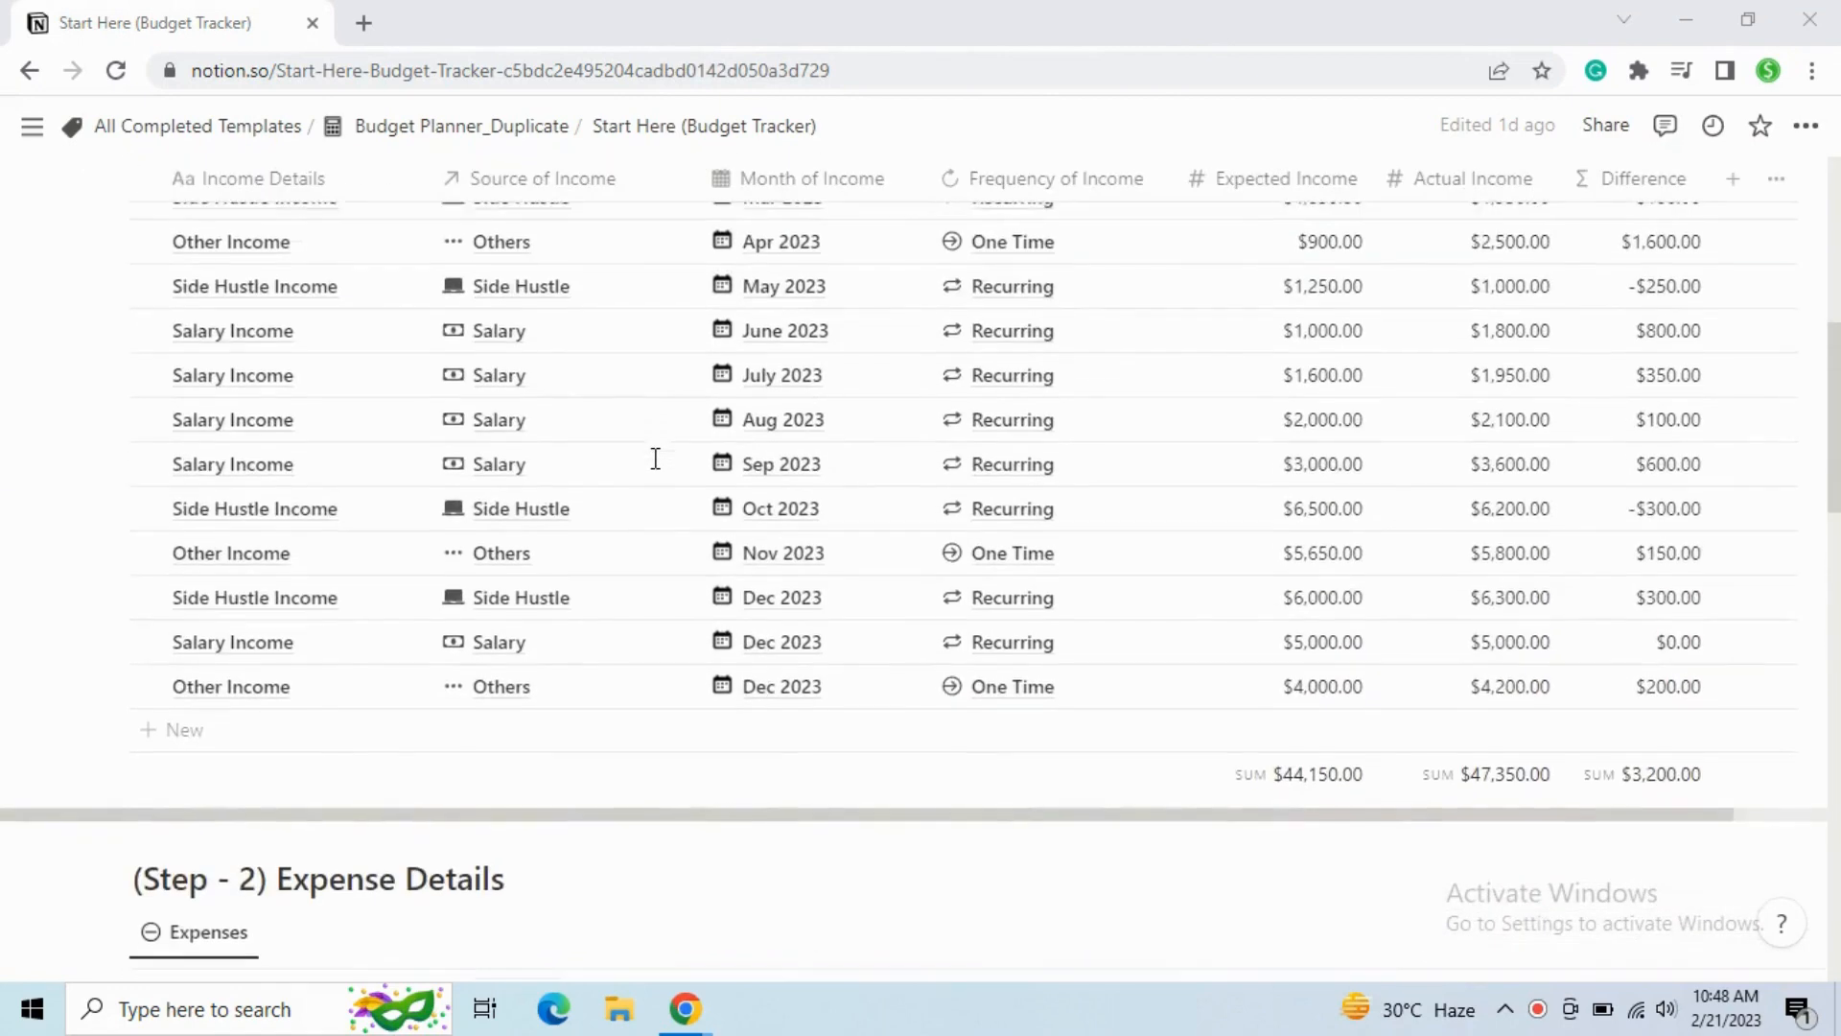
scroll(656, 458, "down", 10)
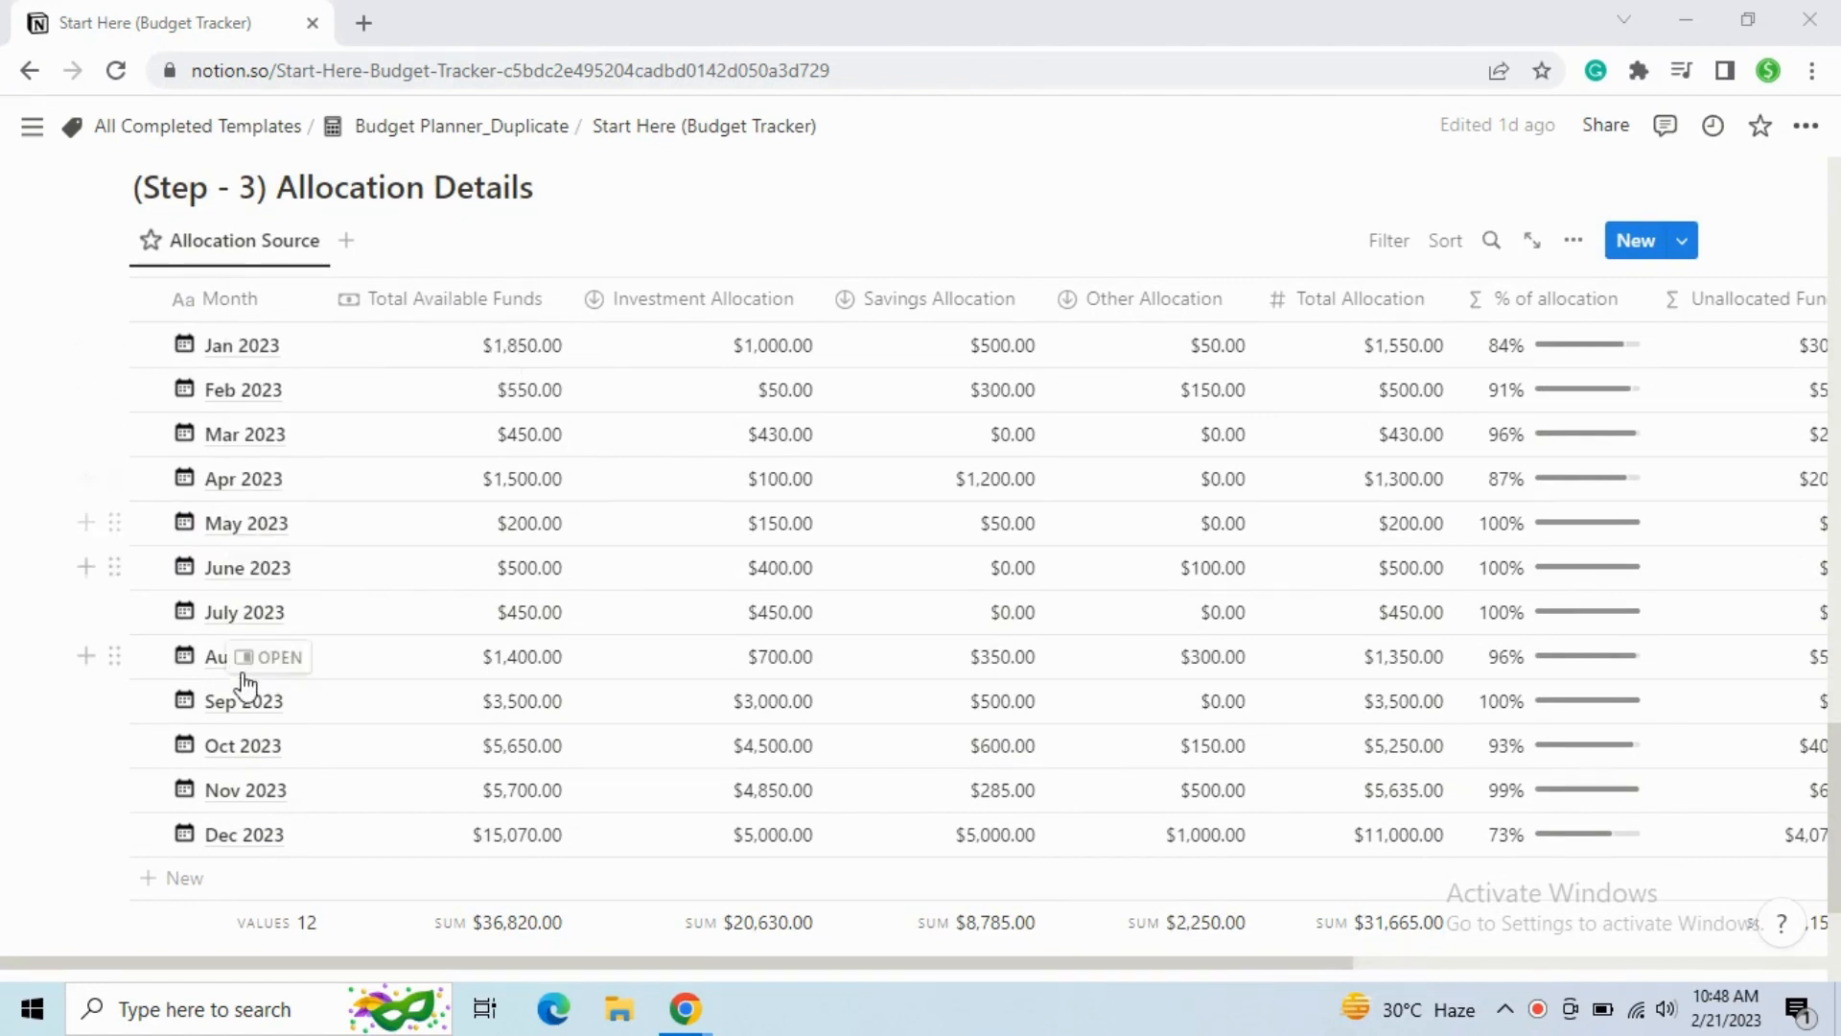
left_click(509, 300)
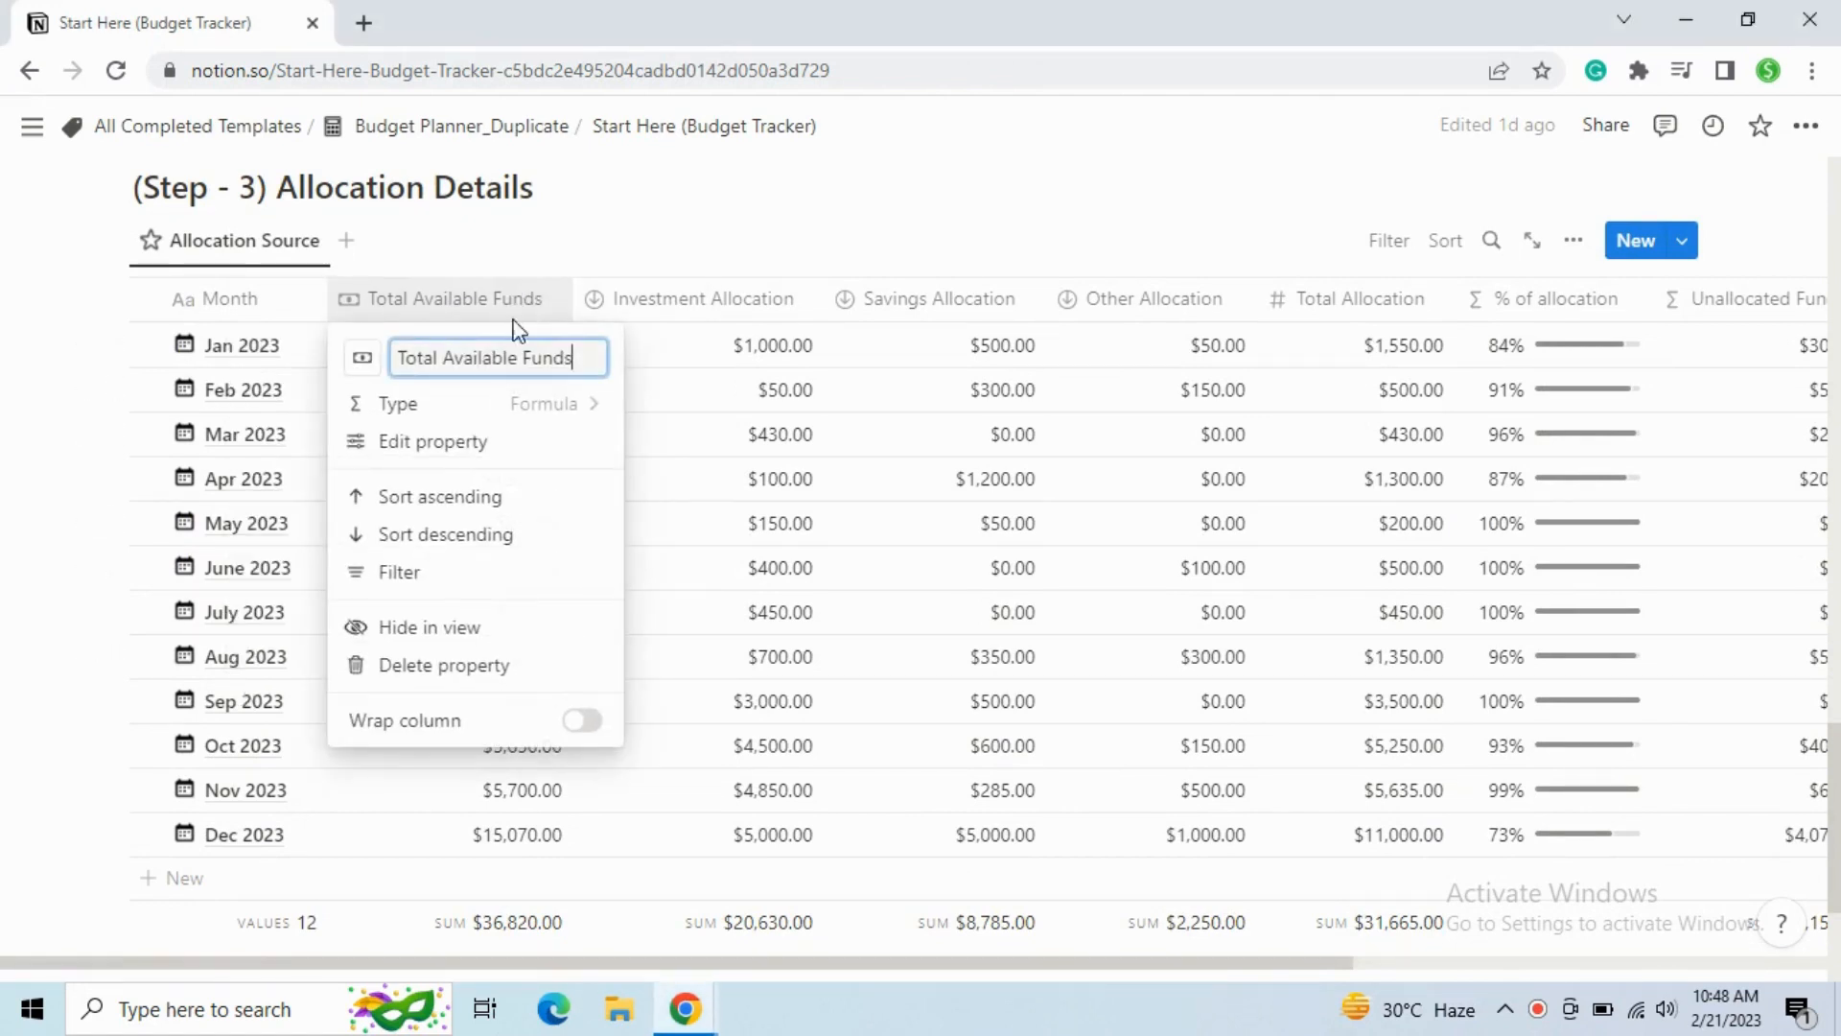
left_click(519, 444)
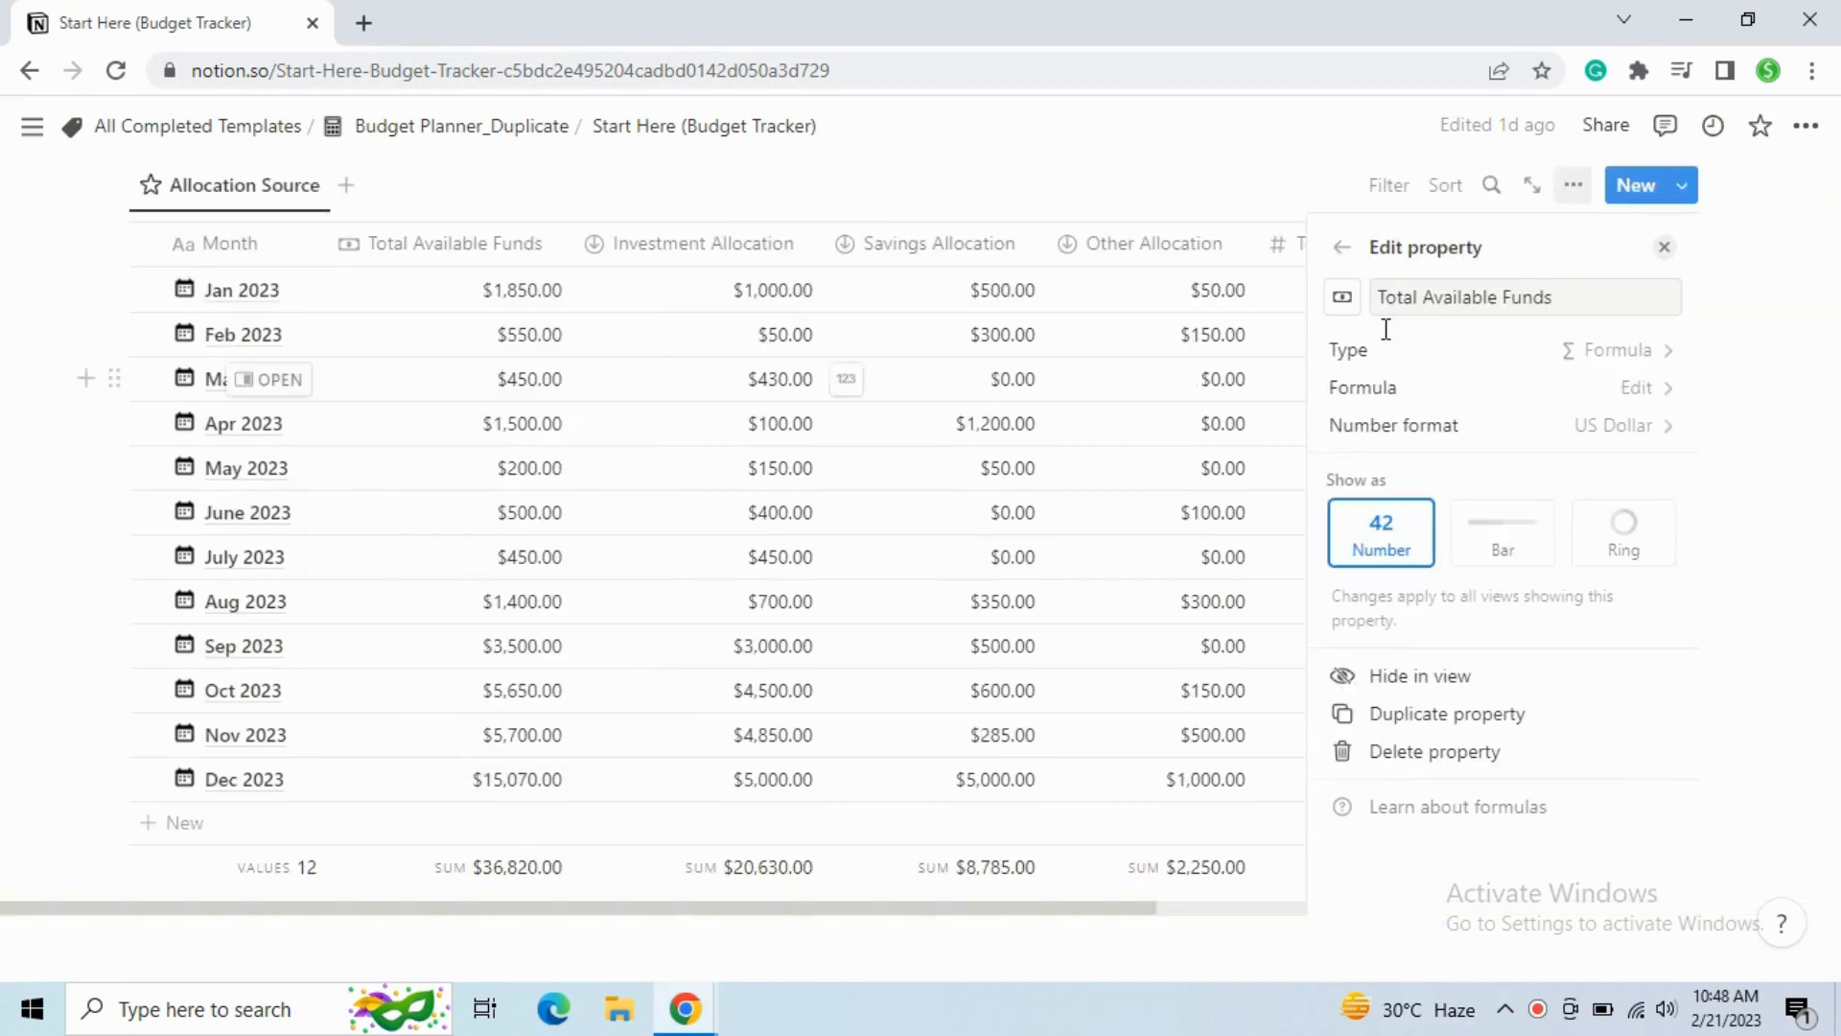
left_click(1459, 393)
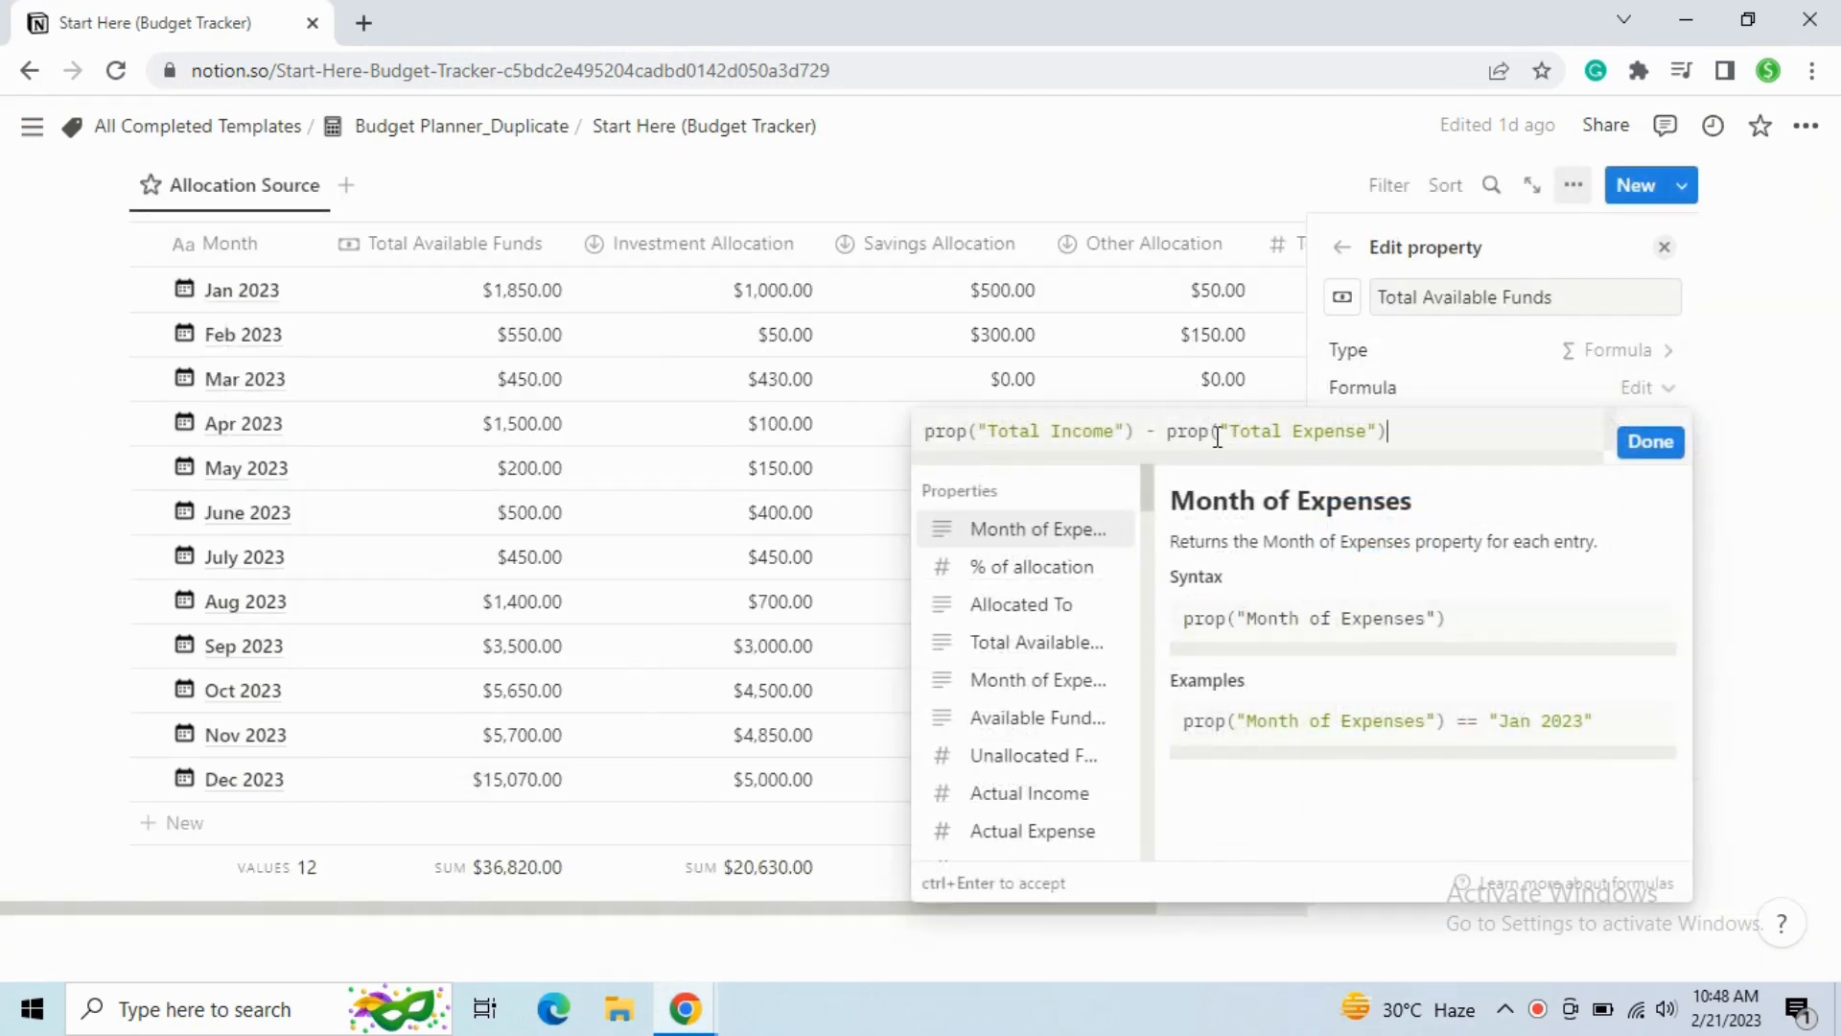
left_click_drag(997, 430, 1098, 430)
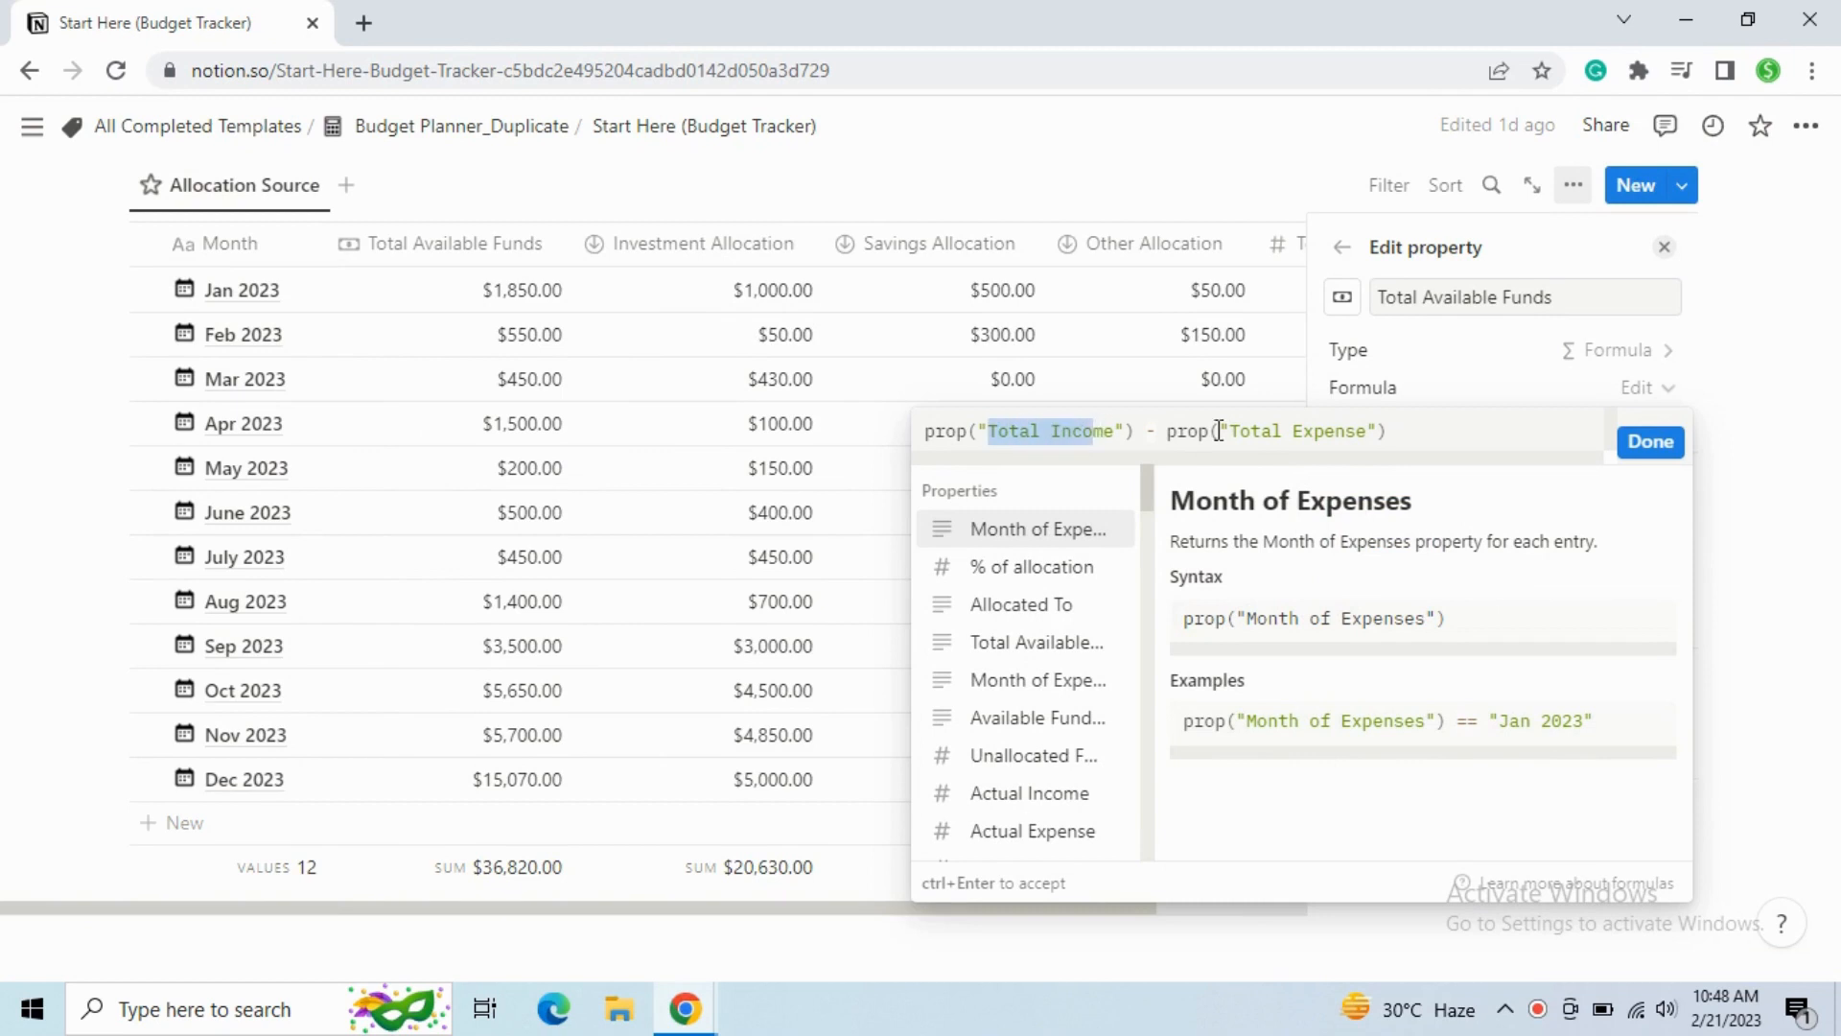
left_click_drag(1231, 431, 1475, 446)
left_click(1703, 226)
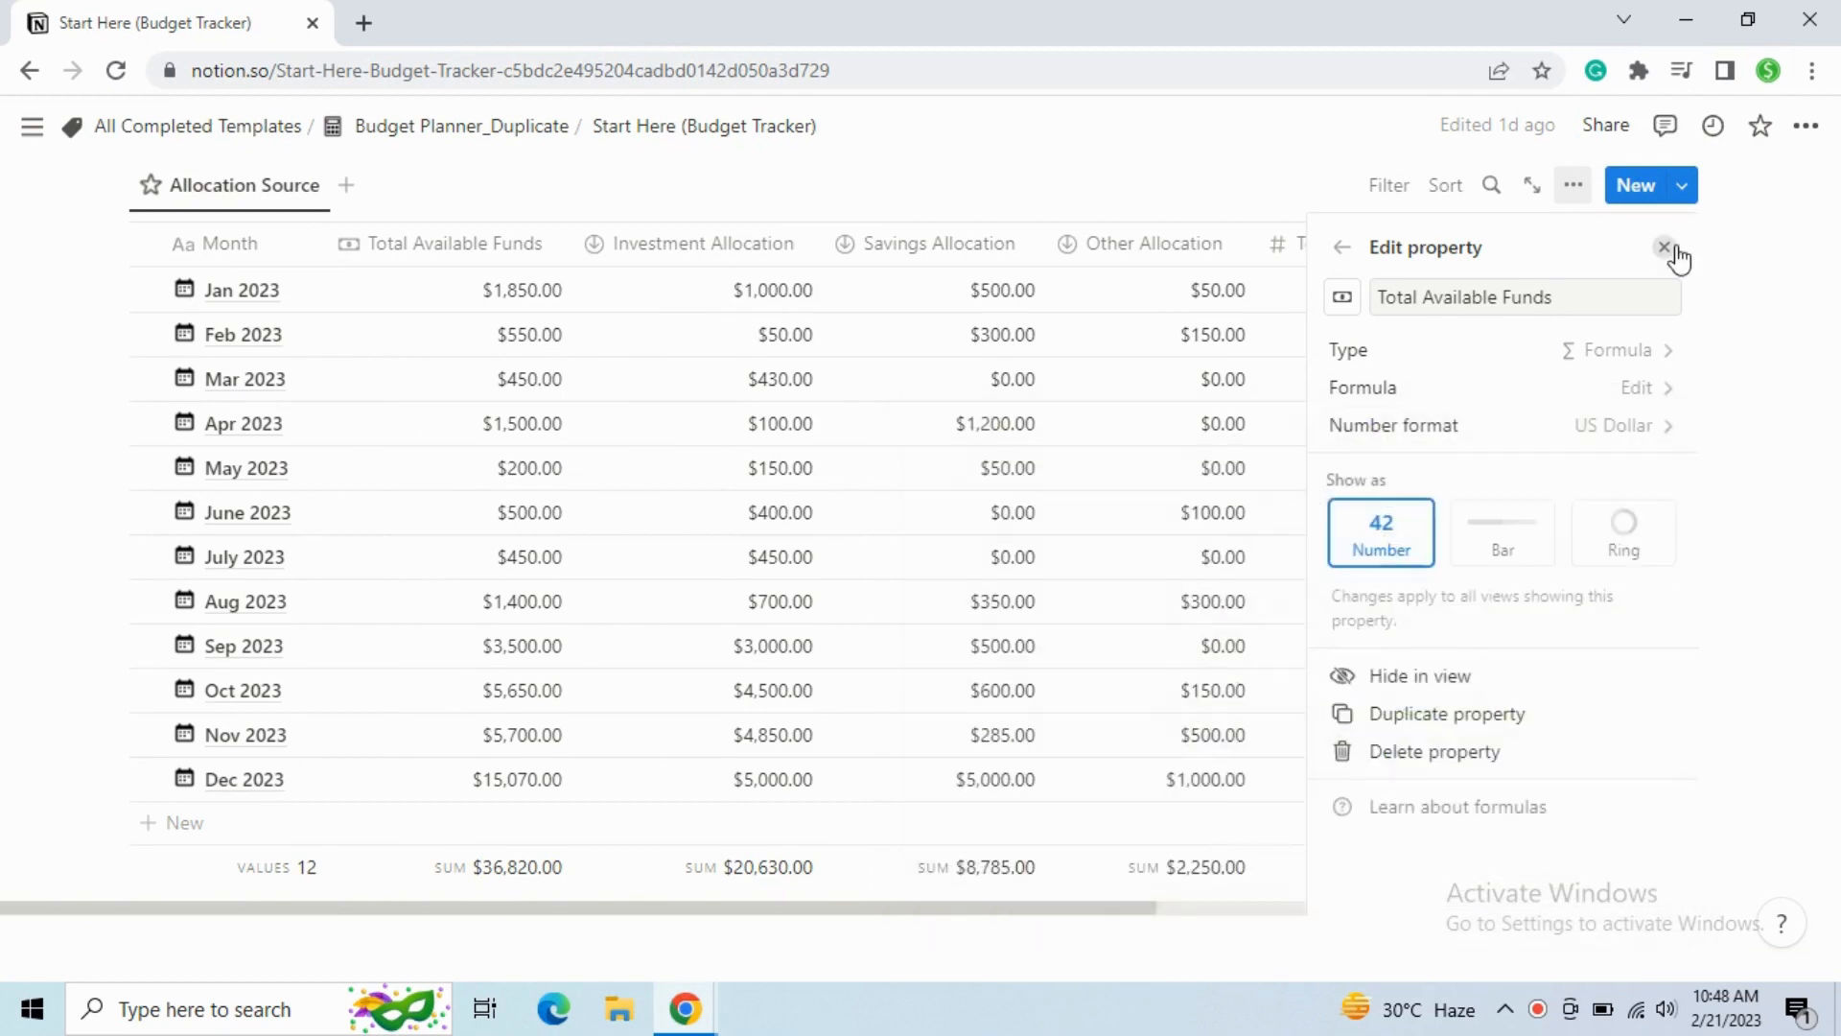
left_click(1665, 247)
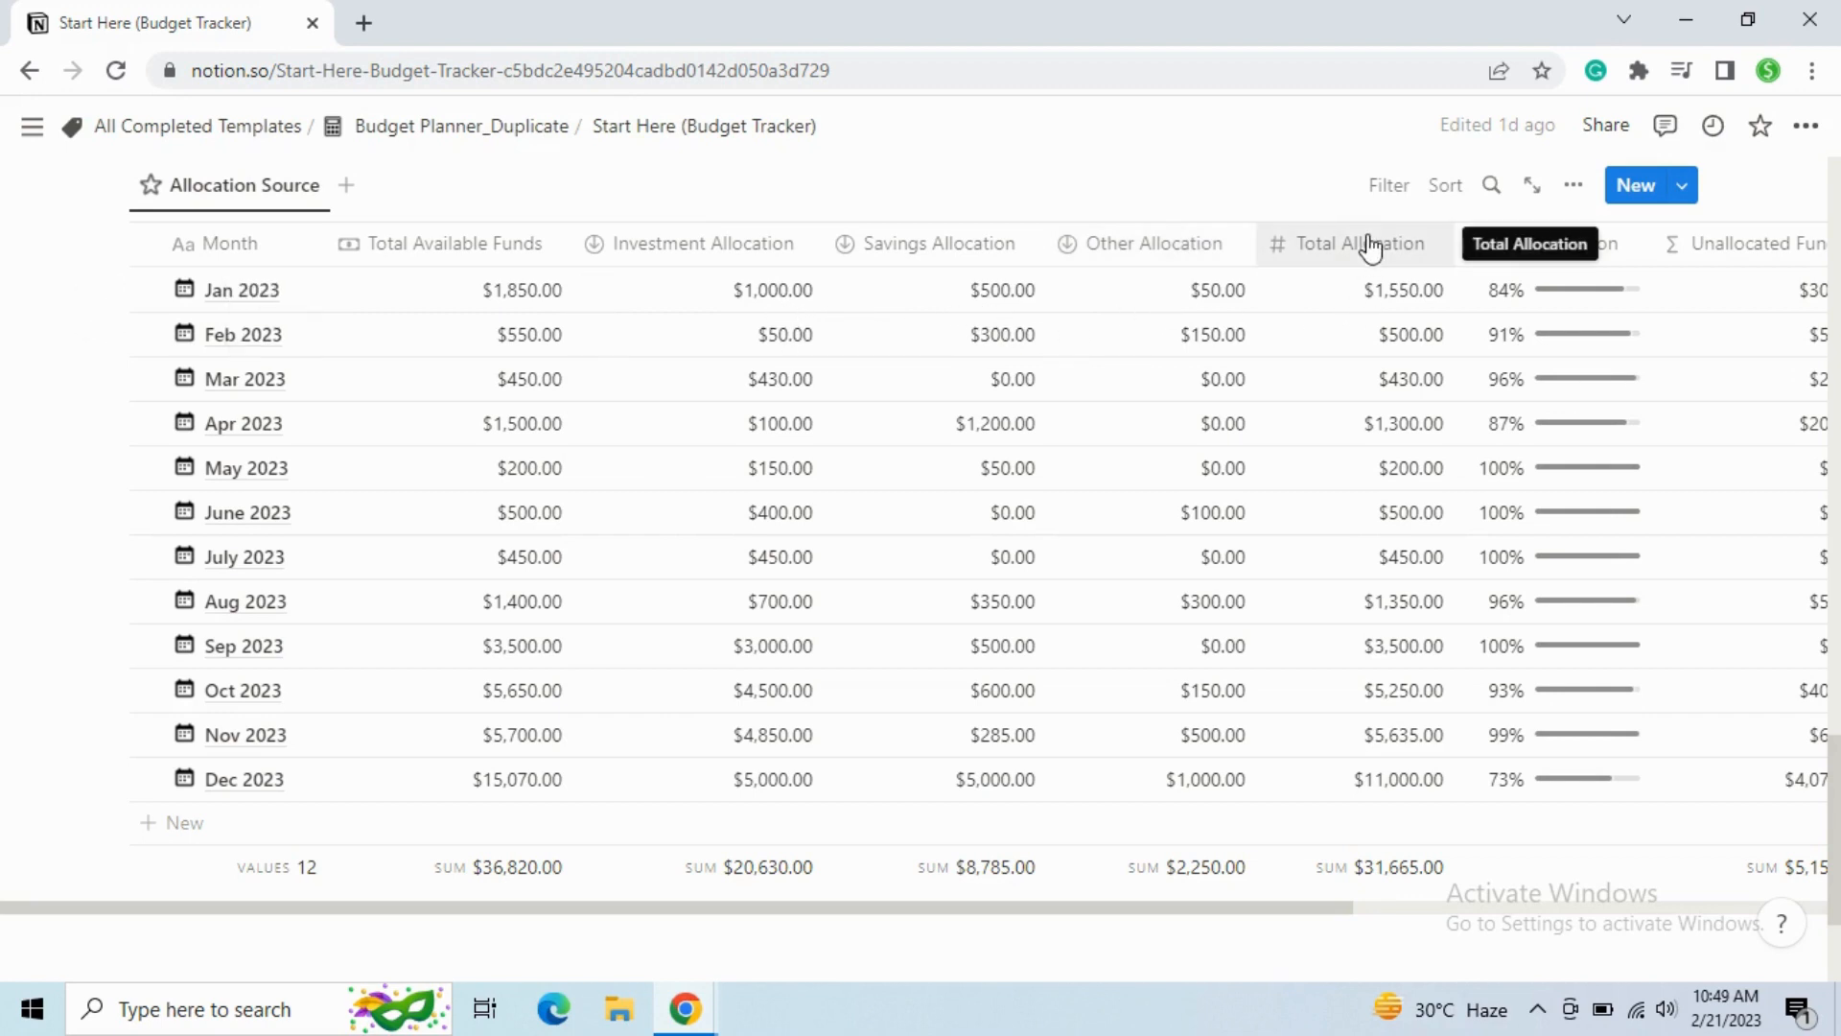
Check the type and number format of the Investment Allocation property in the Allocation Source table.
left_click(633, 245)
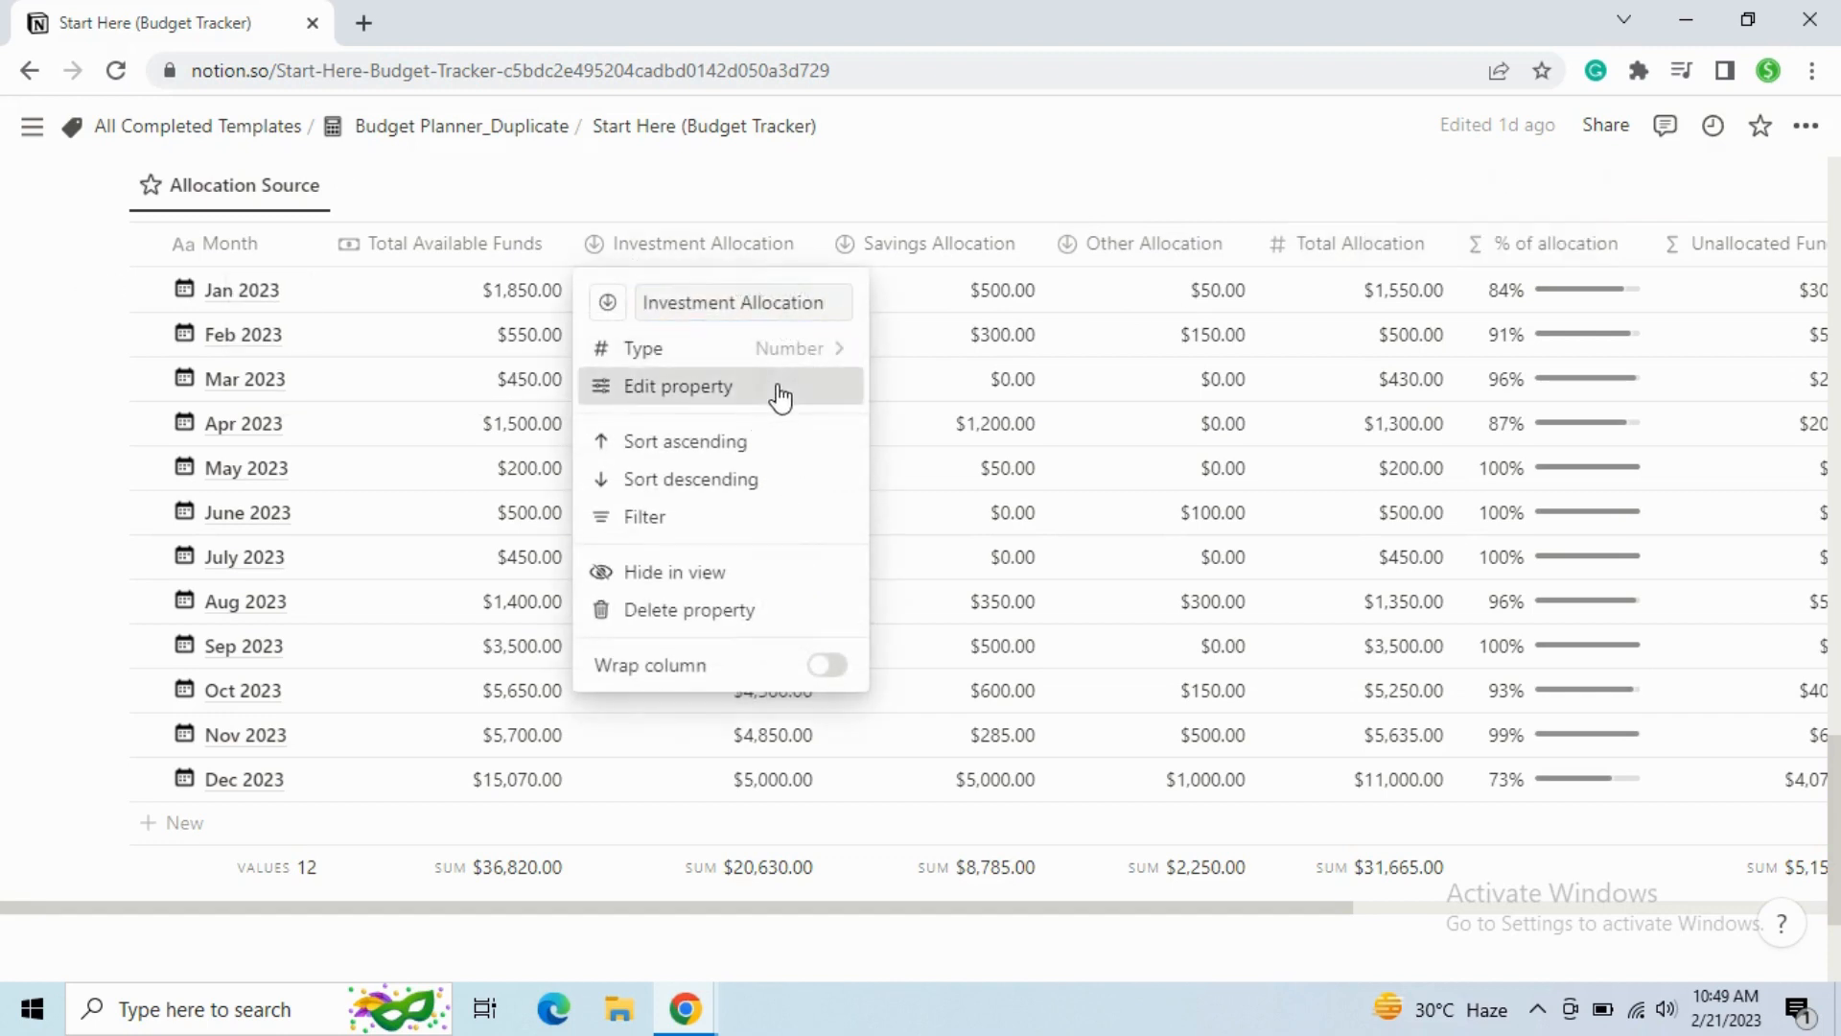
key("Return")
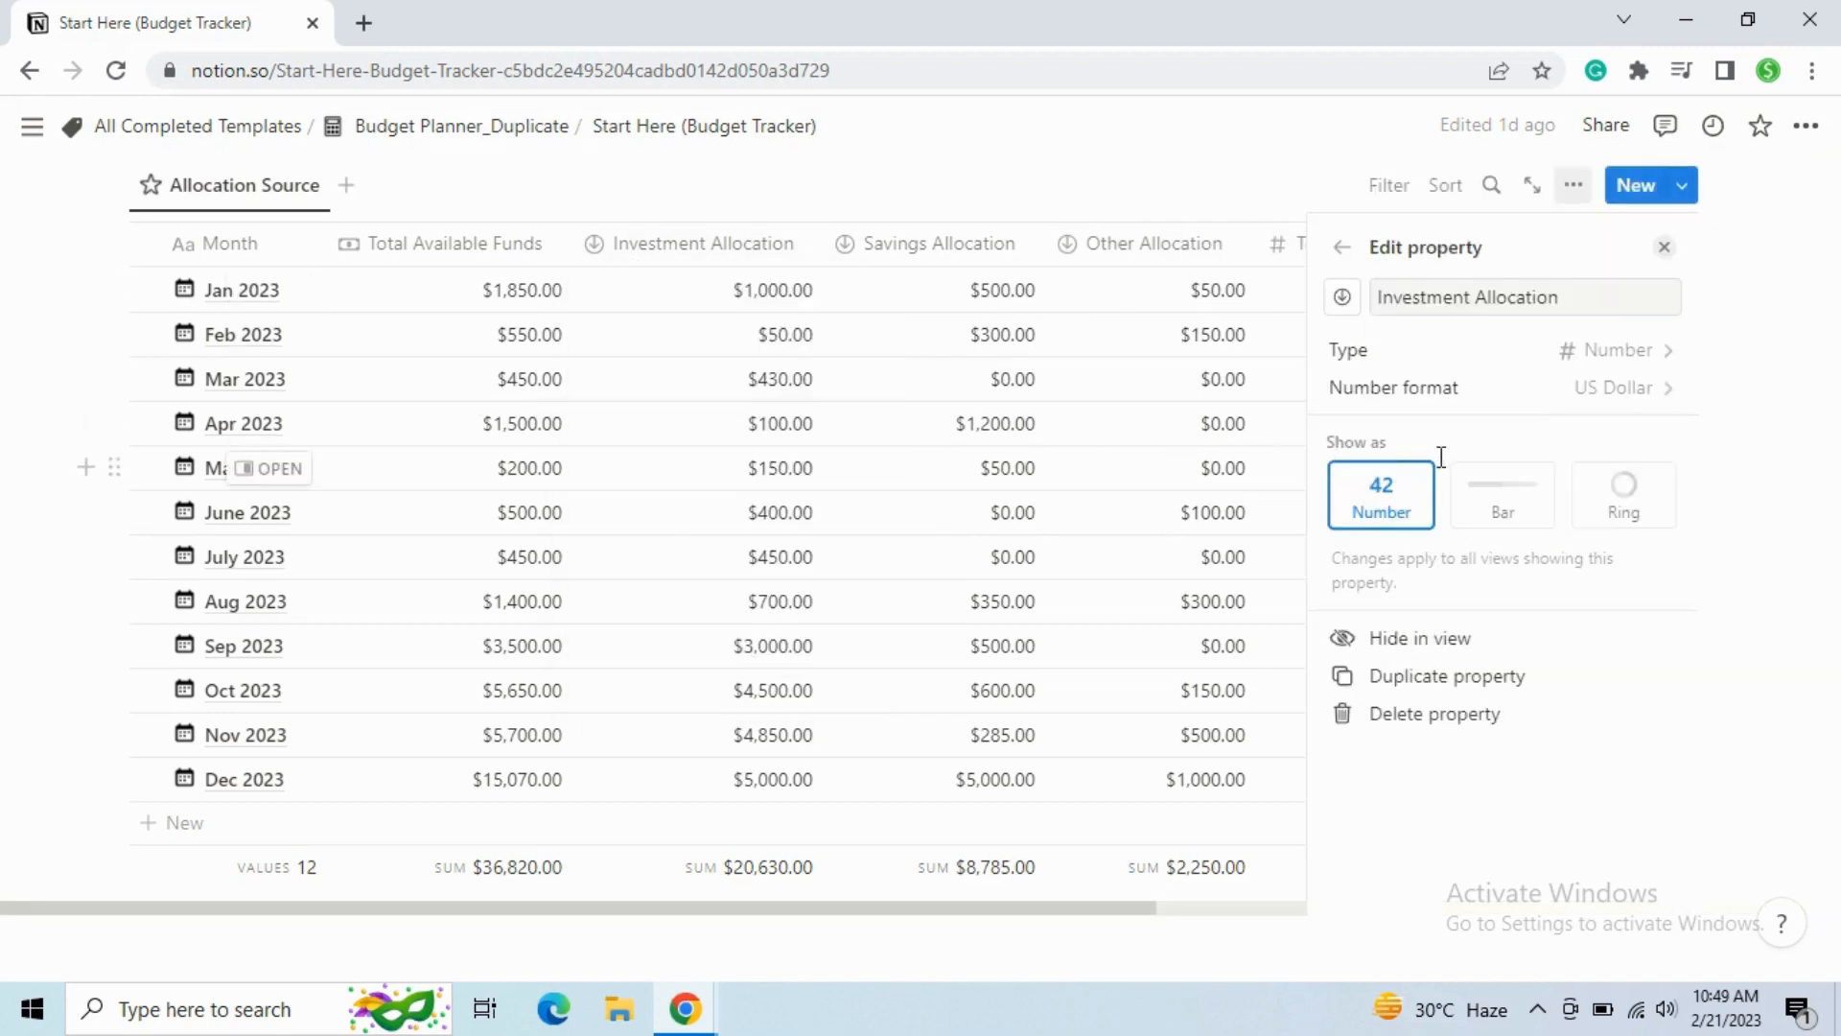
left_click(1666, 248)
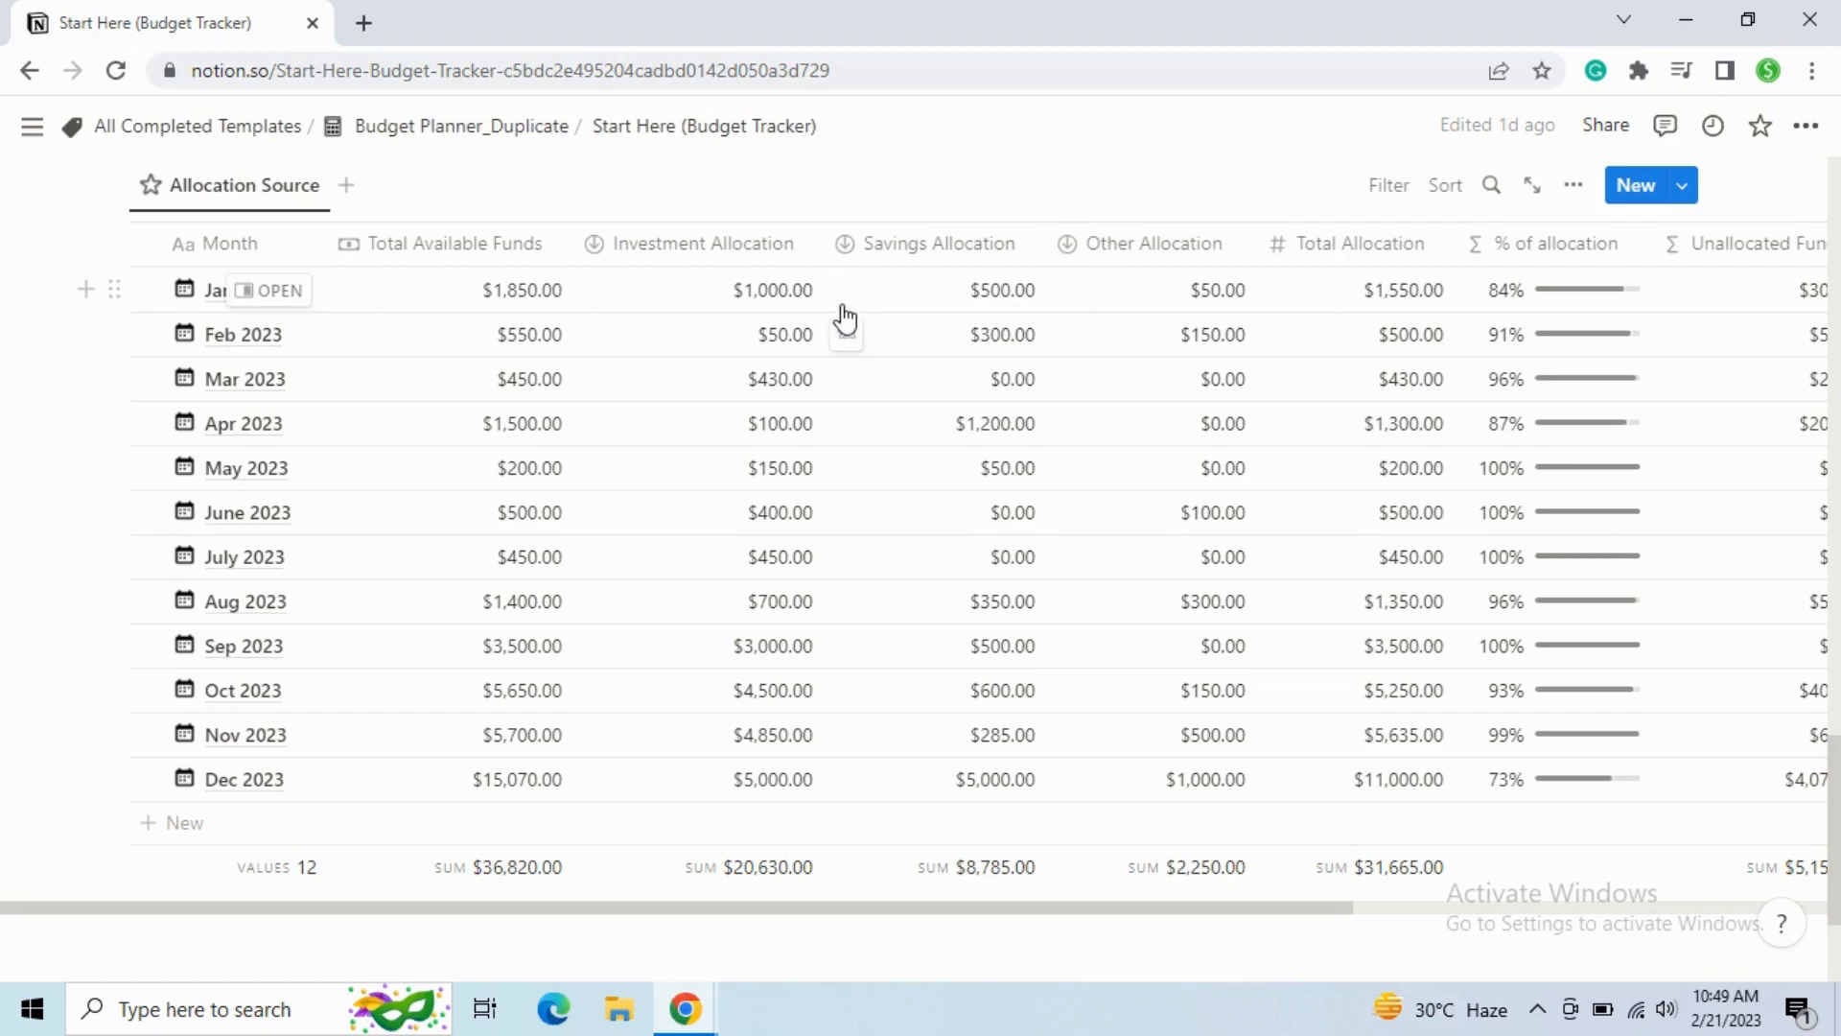
Inspect the formula behind the Total Allocation property in the Allocation Source table.
left_click(1406, 258)
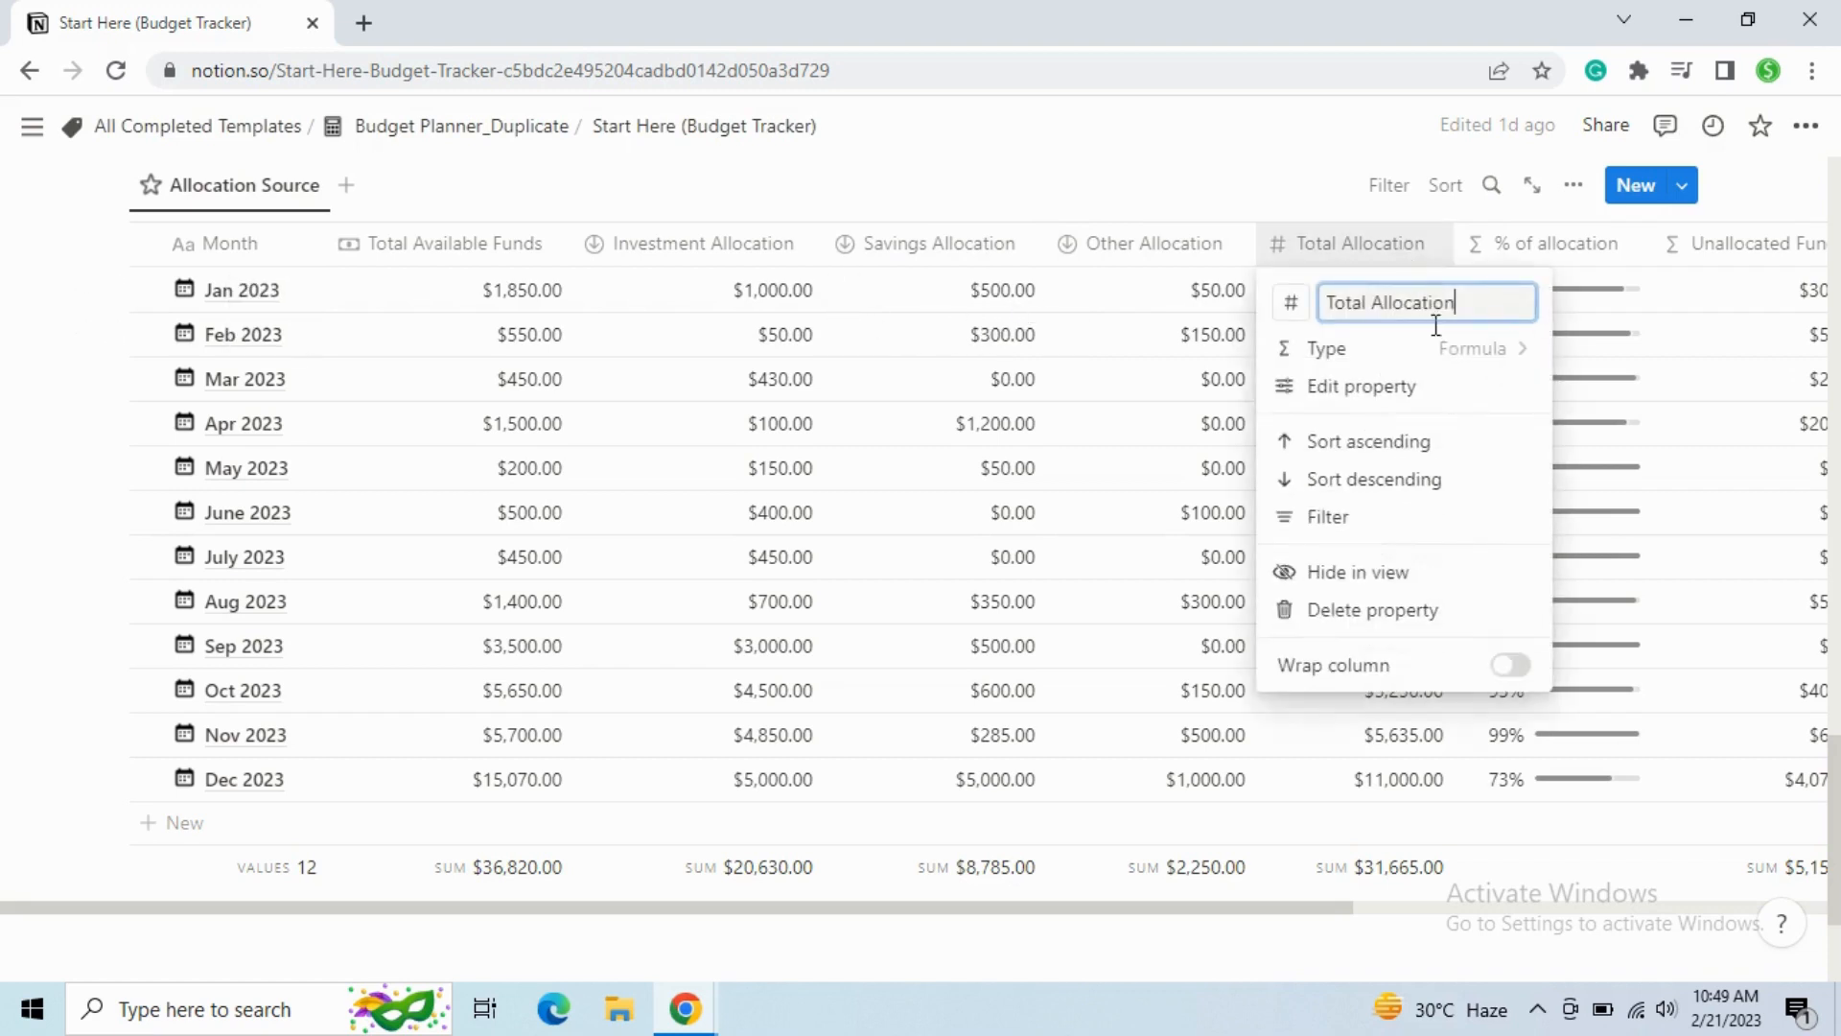
left_click(1421, 393)
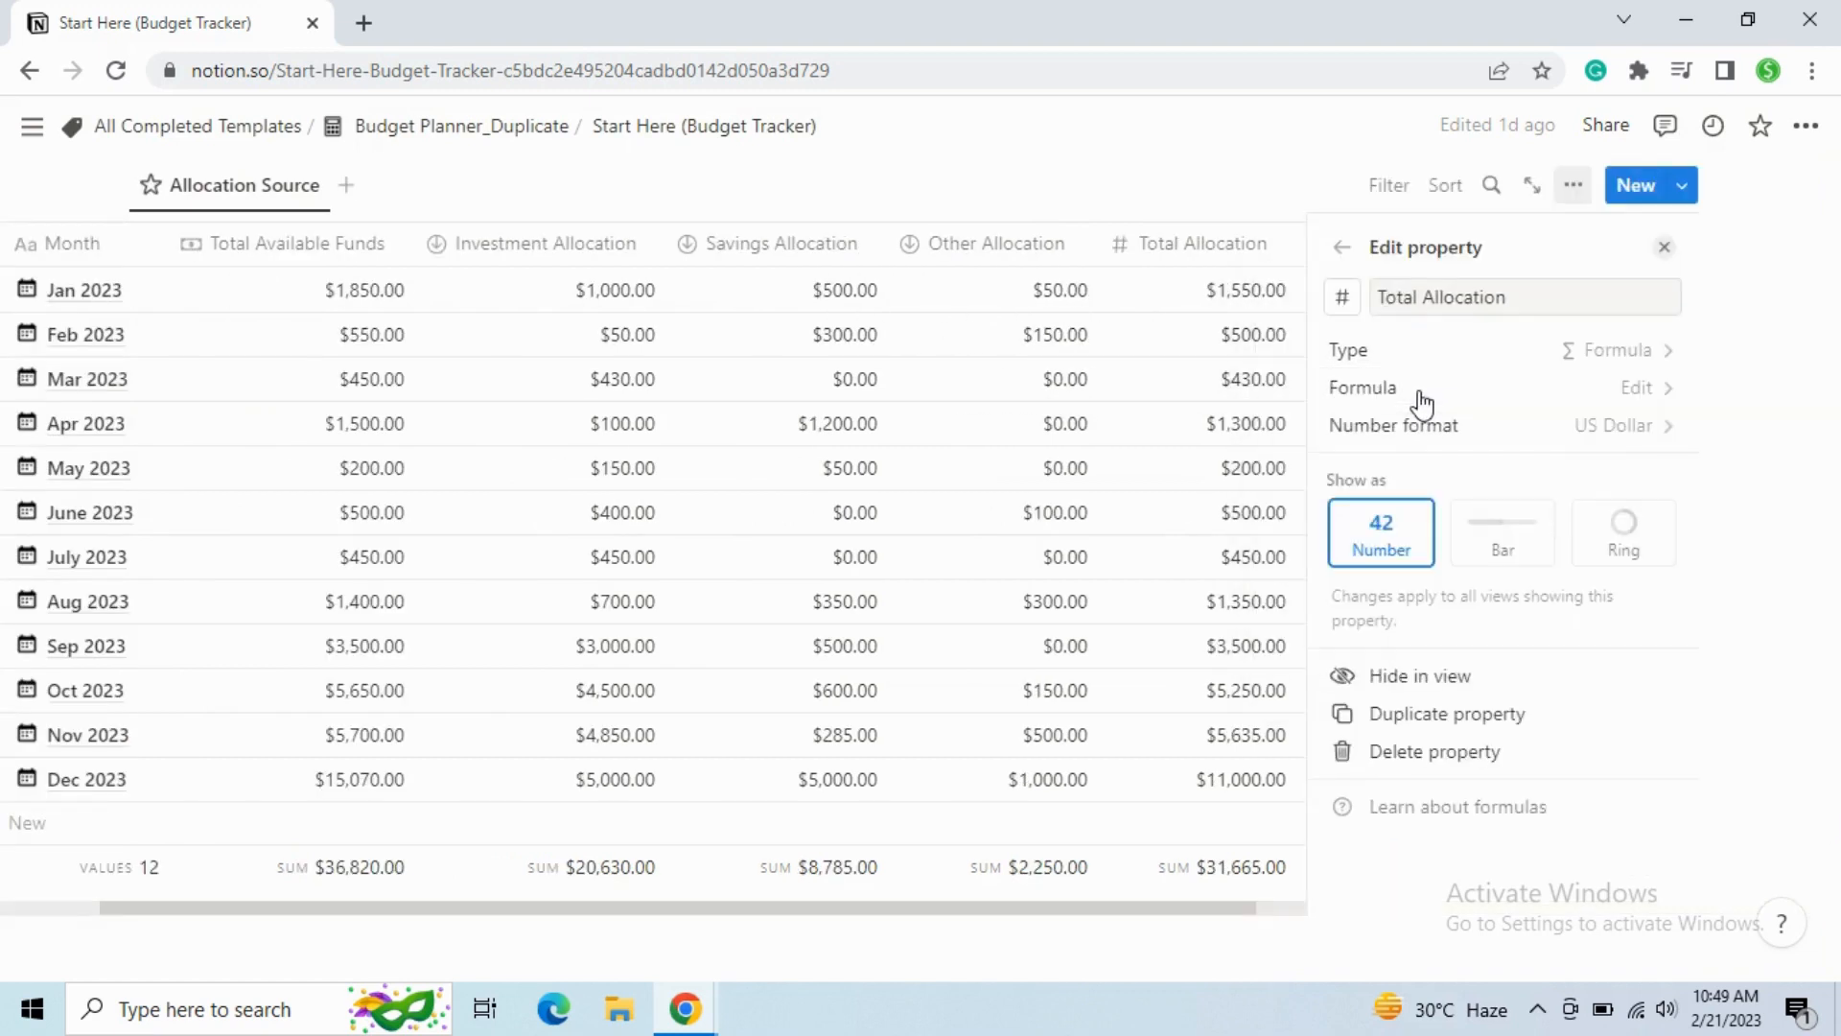
left_click(1478, 393)
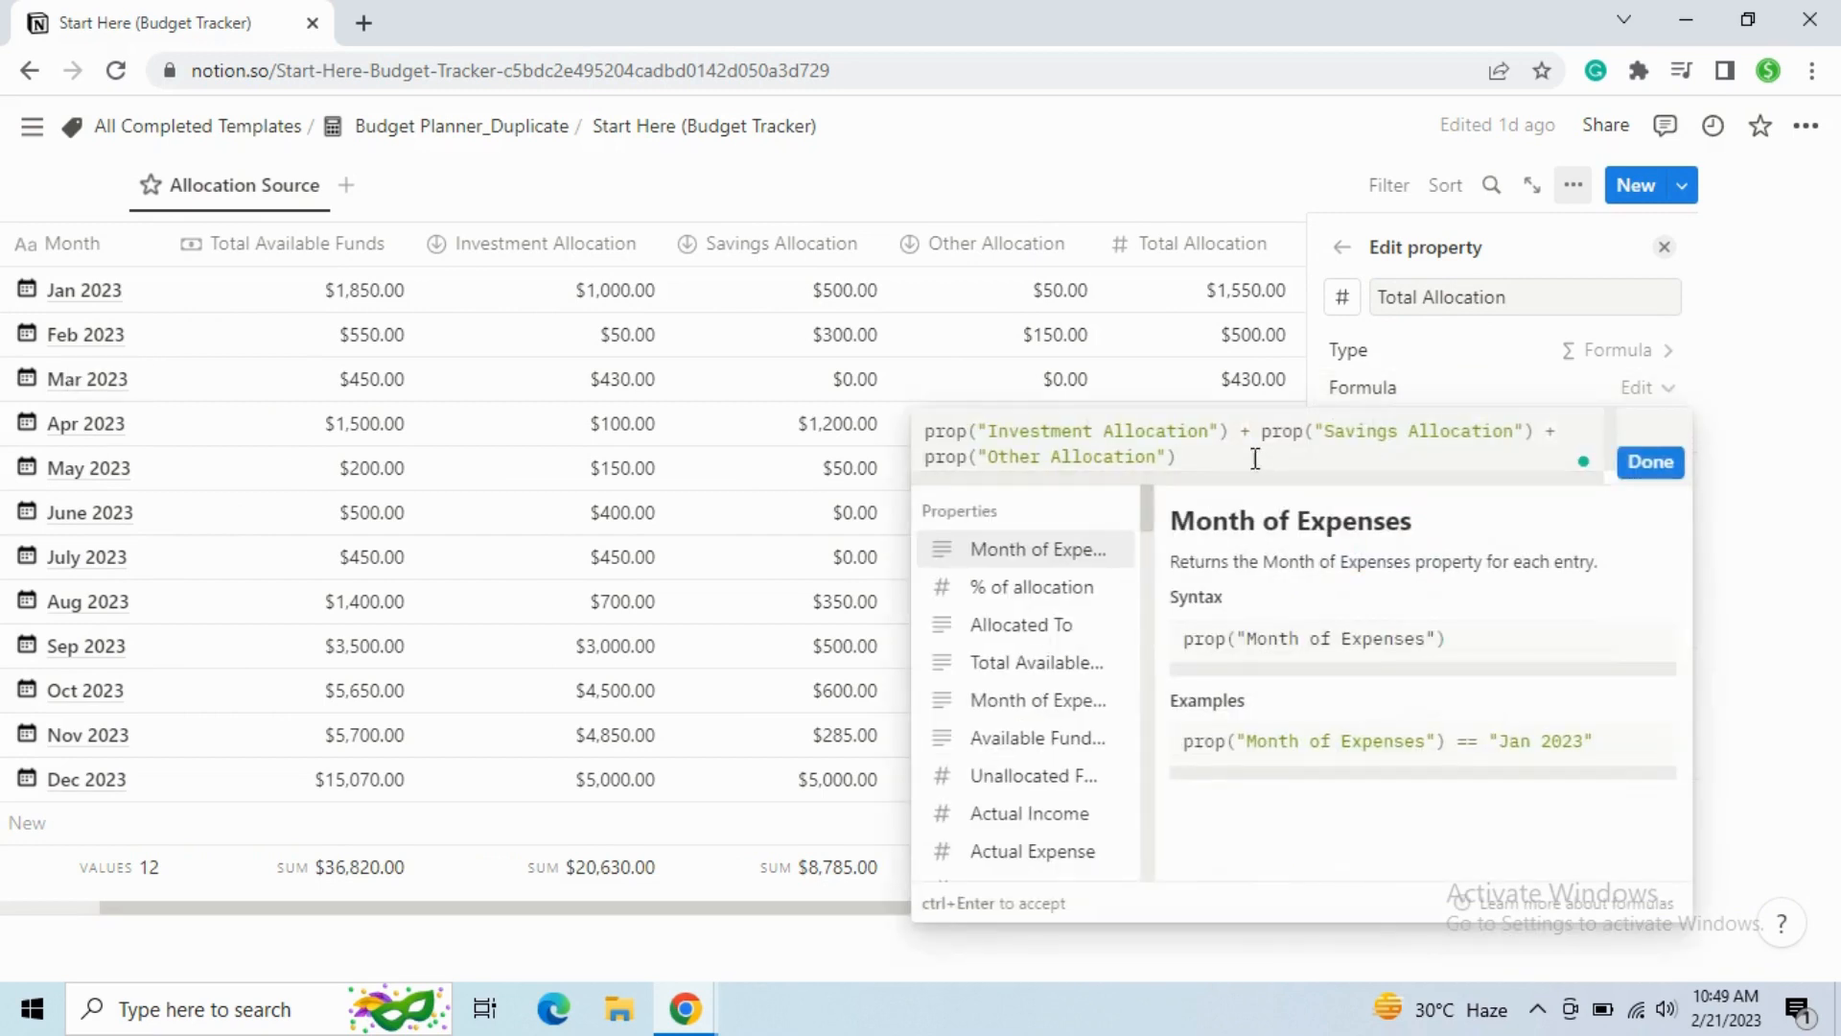
left_click(1649, 461)
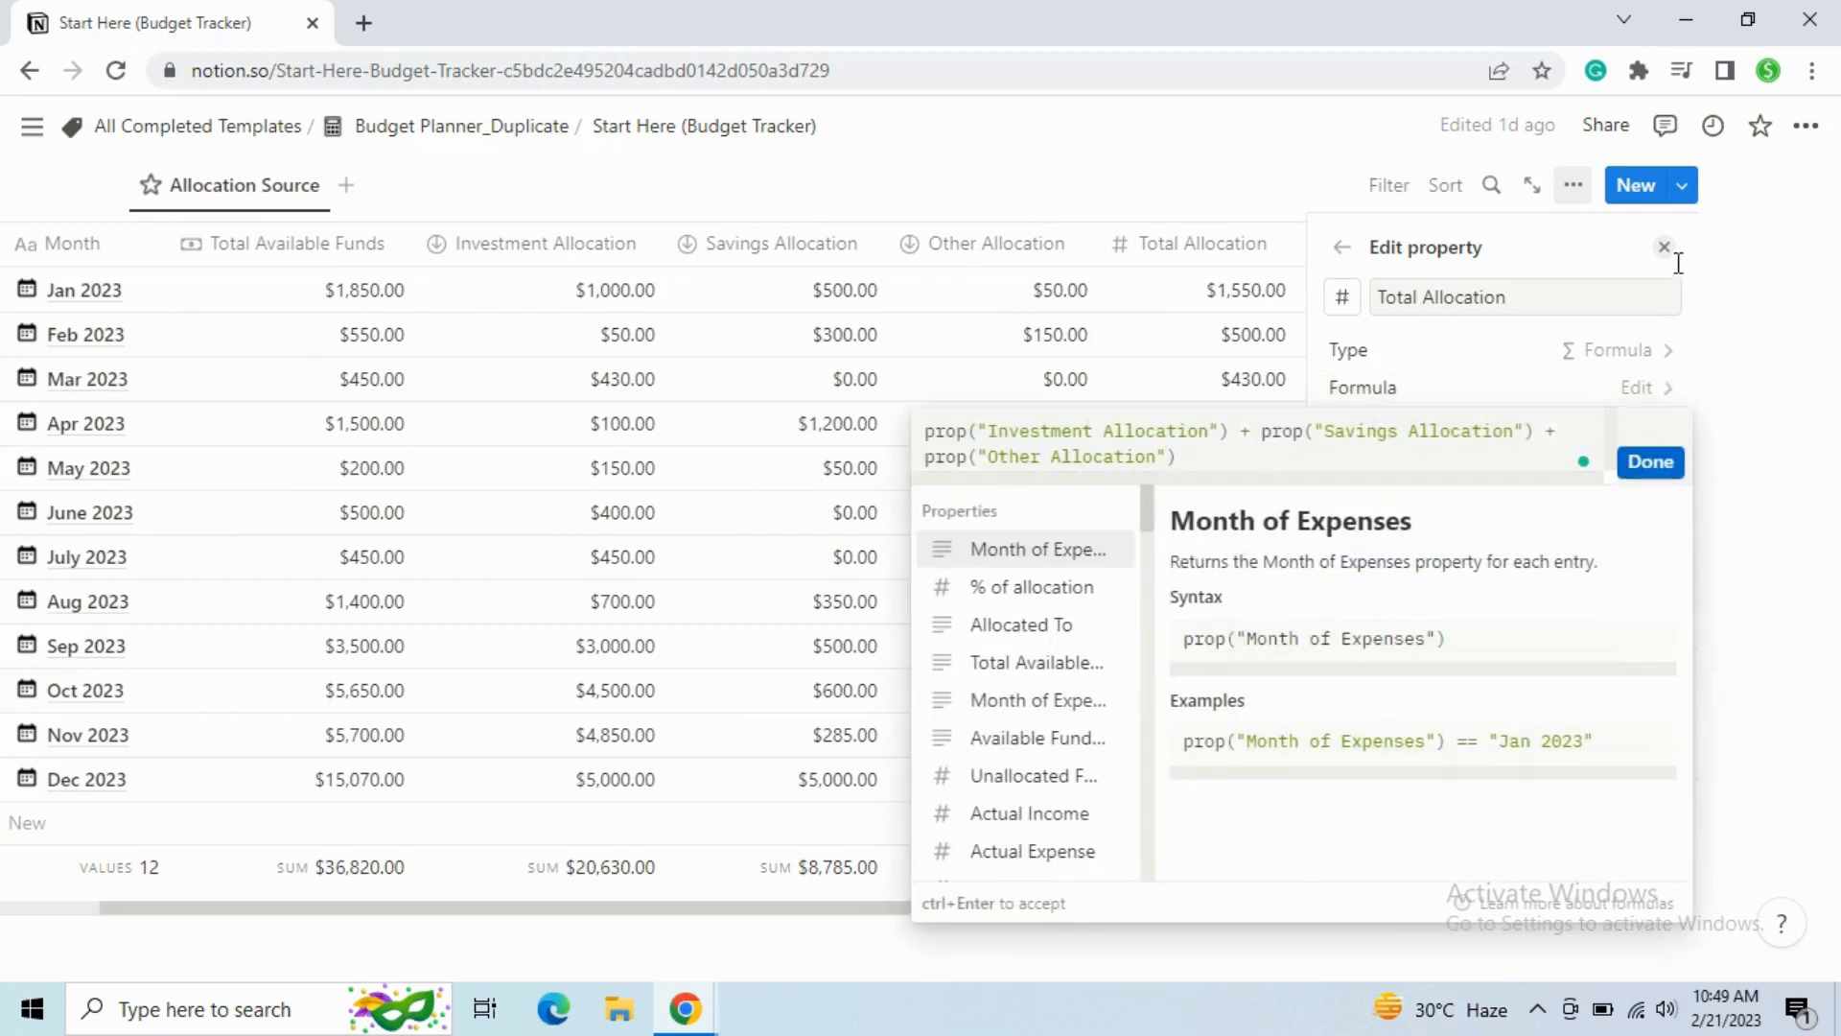
left_click(1665, 246)
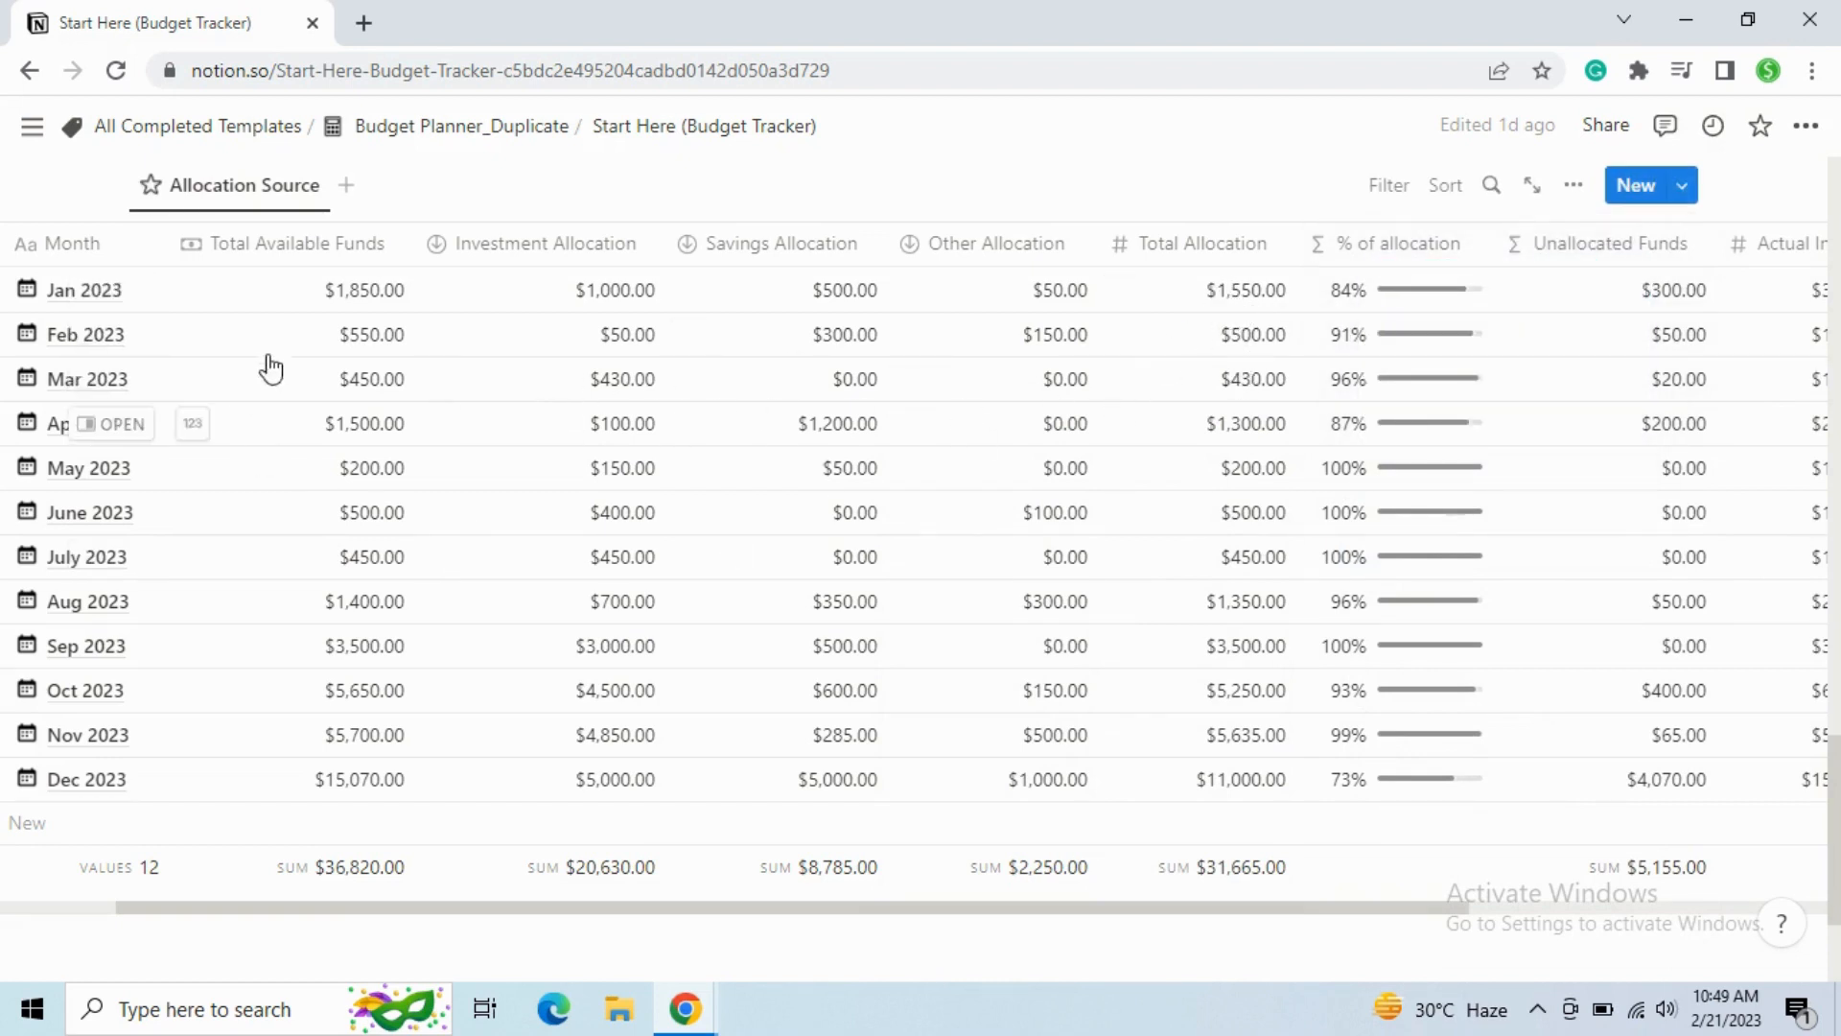
Examine the % of allocation property's formula, highlighting its reference to Total Available Funds.
left_click(1390, 249)
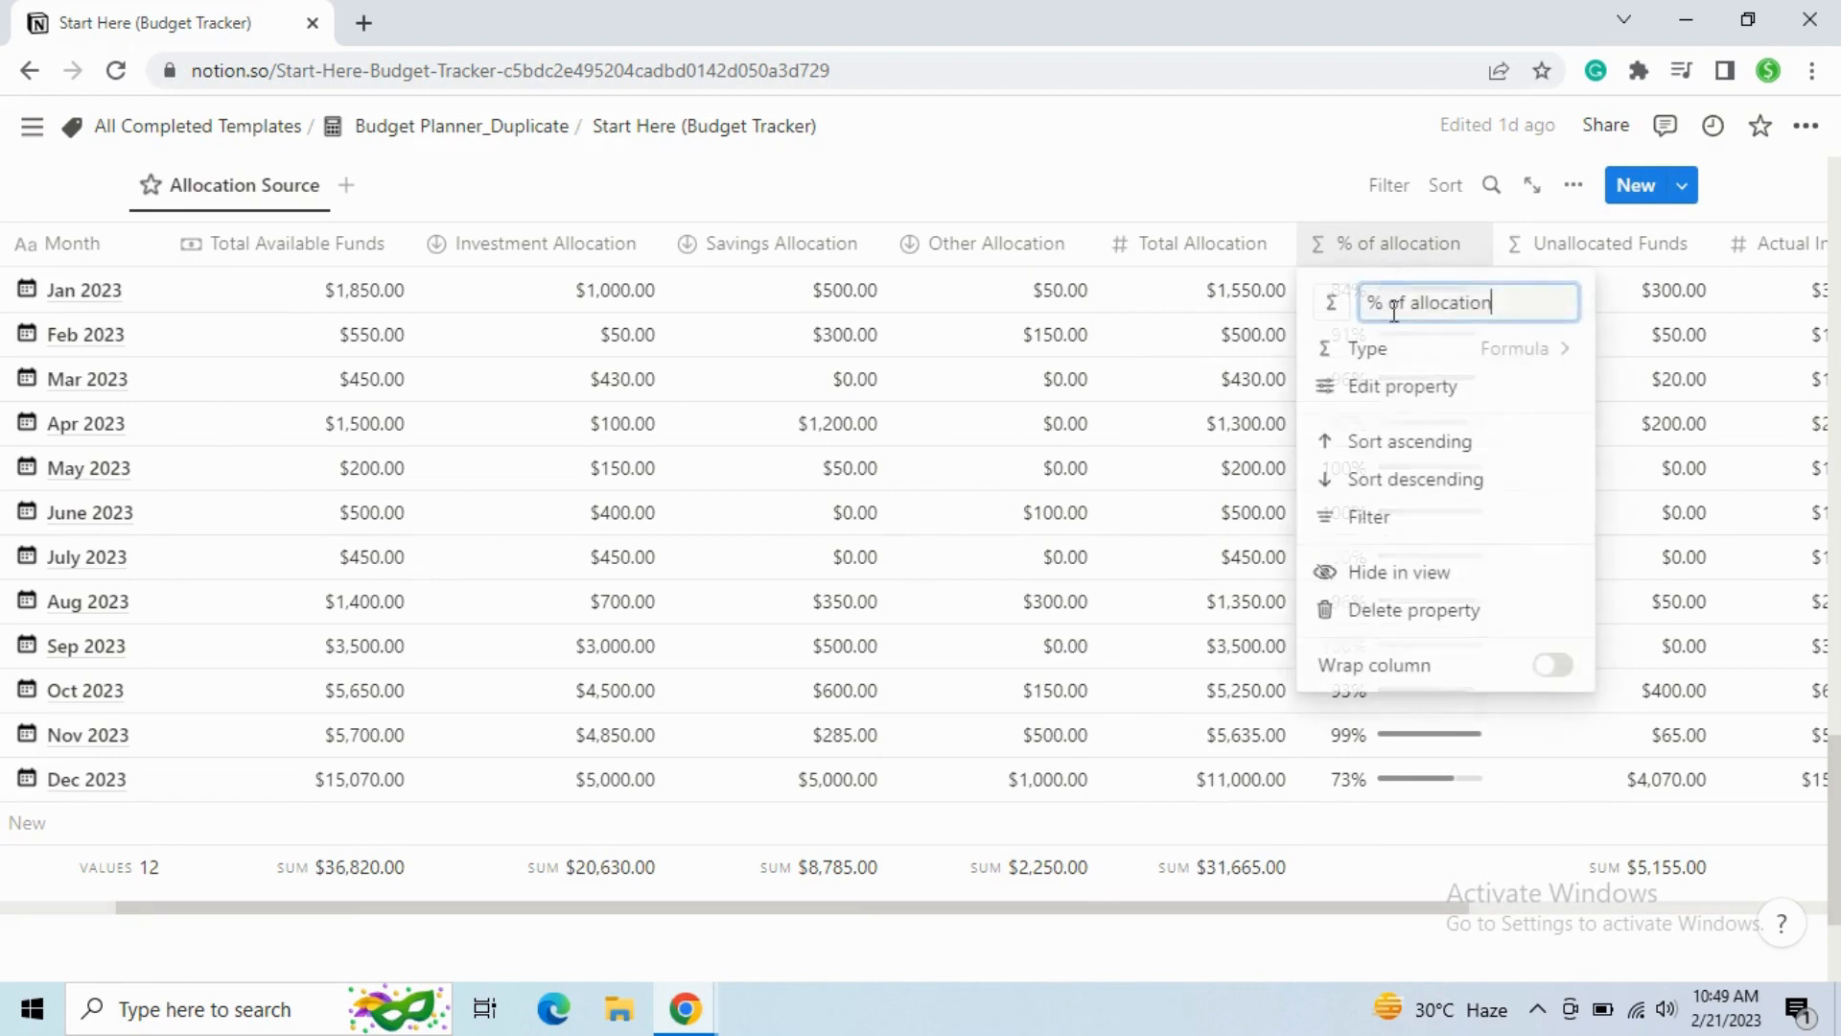
left_click(1398, 391)
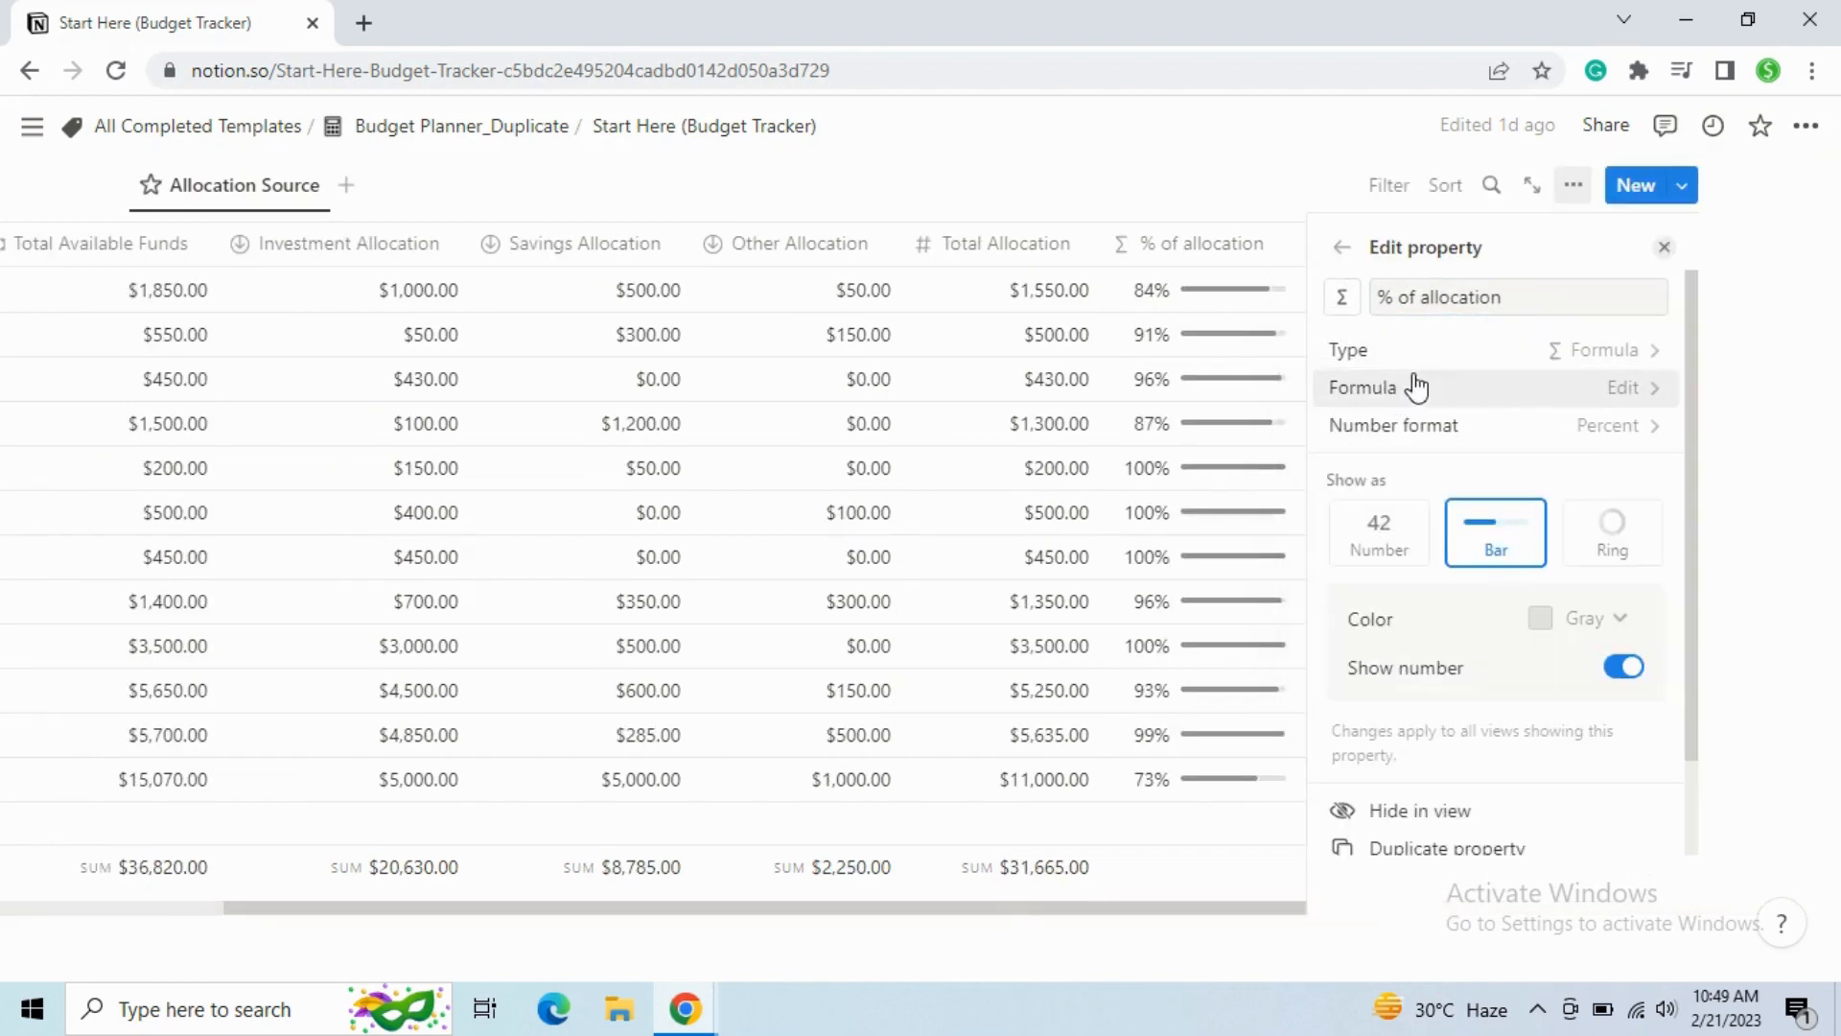
left_click(1414, 383)
left_click_drag(1035, 431, 1550, 429)
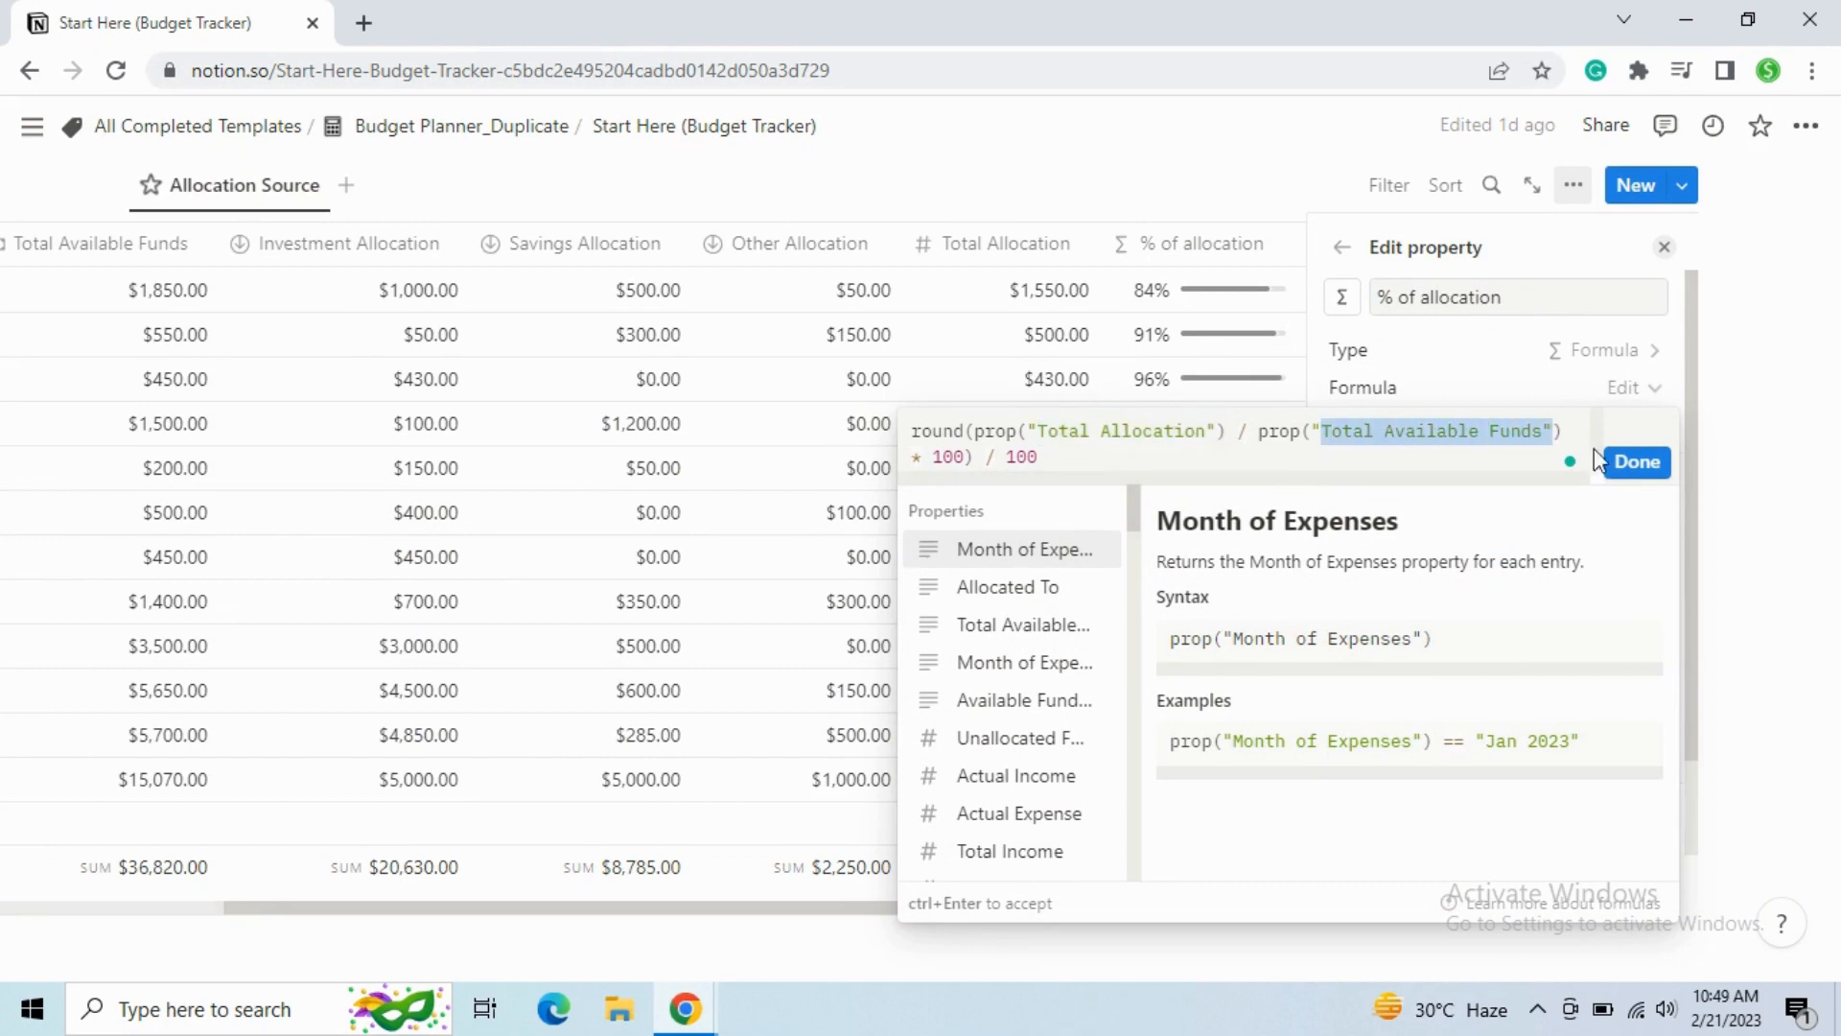
left_click(1633, 464)
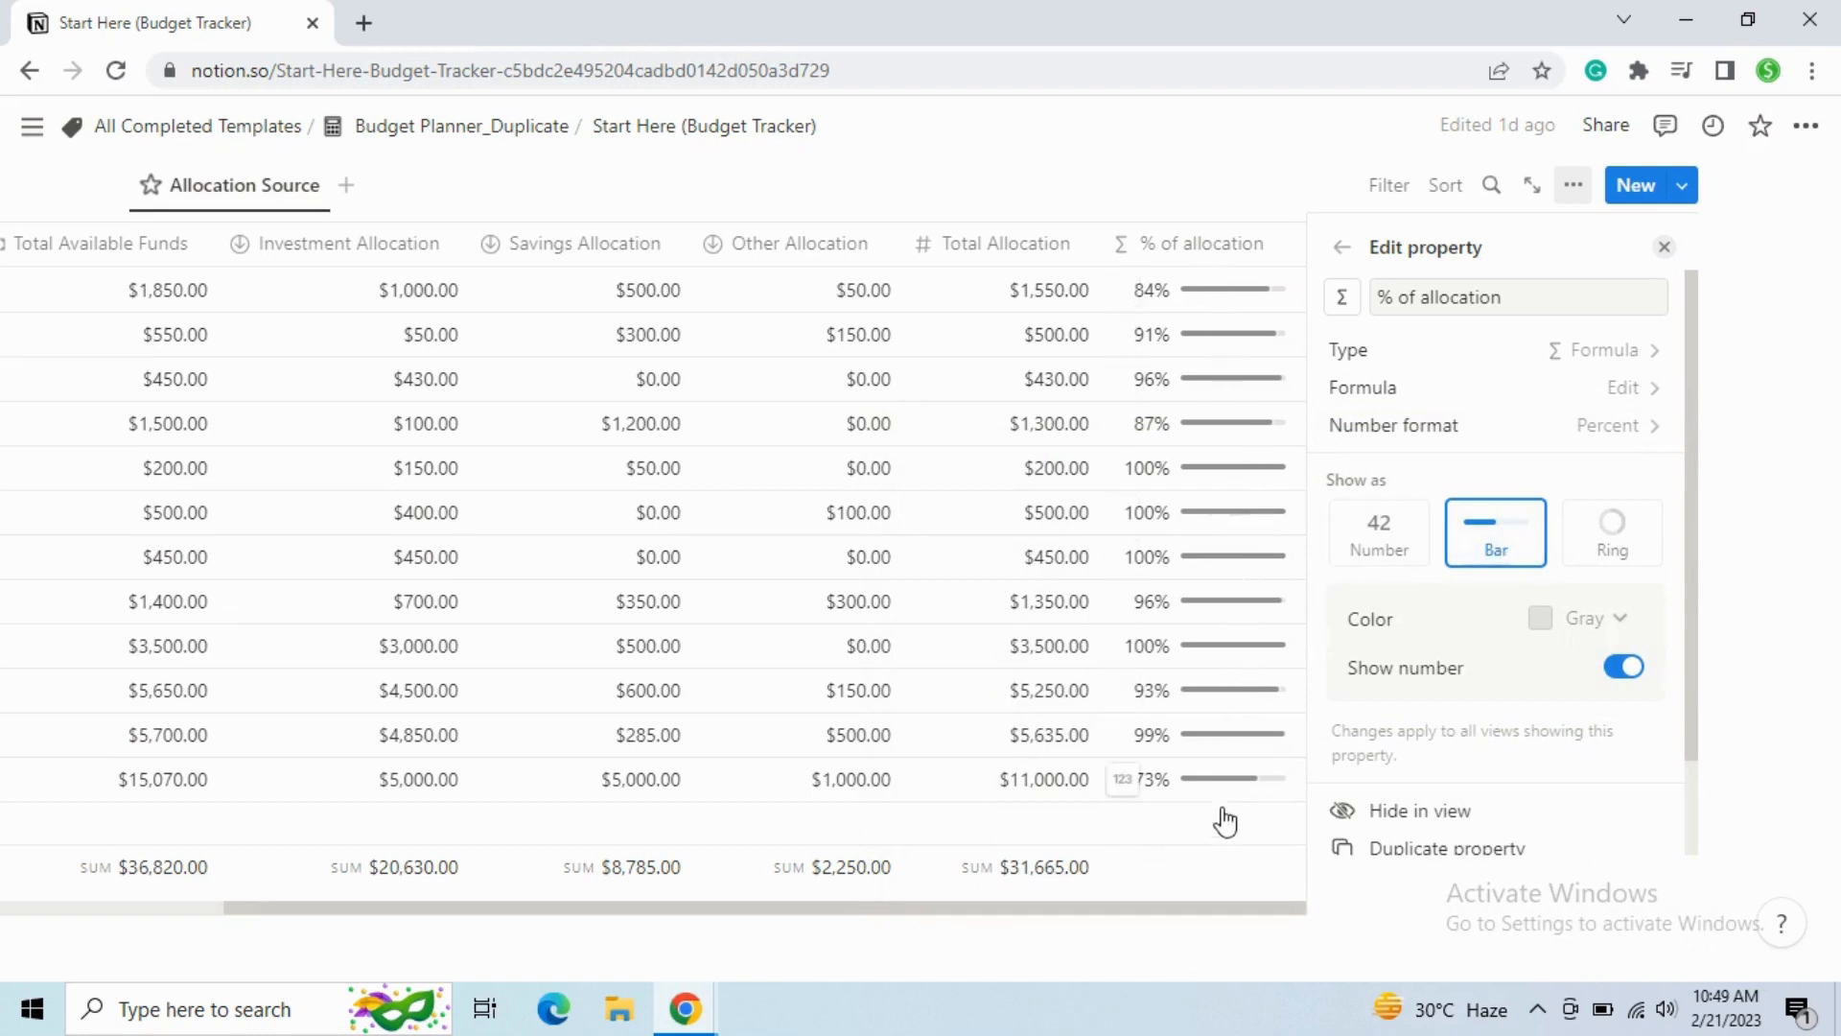
left_click(1665, 252)
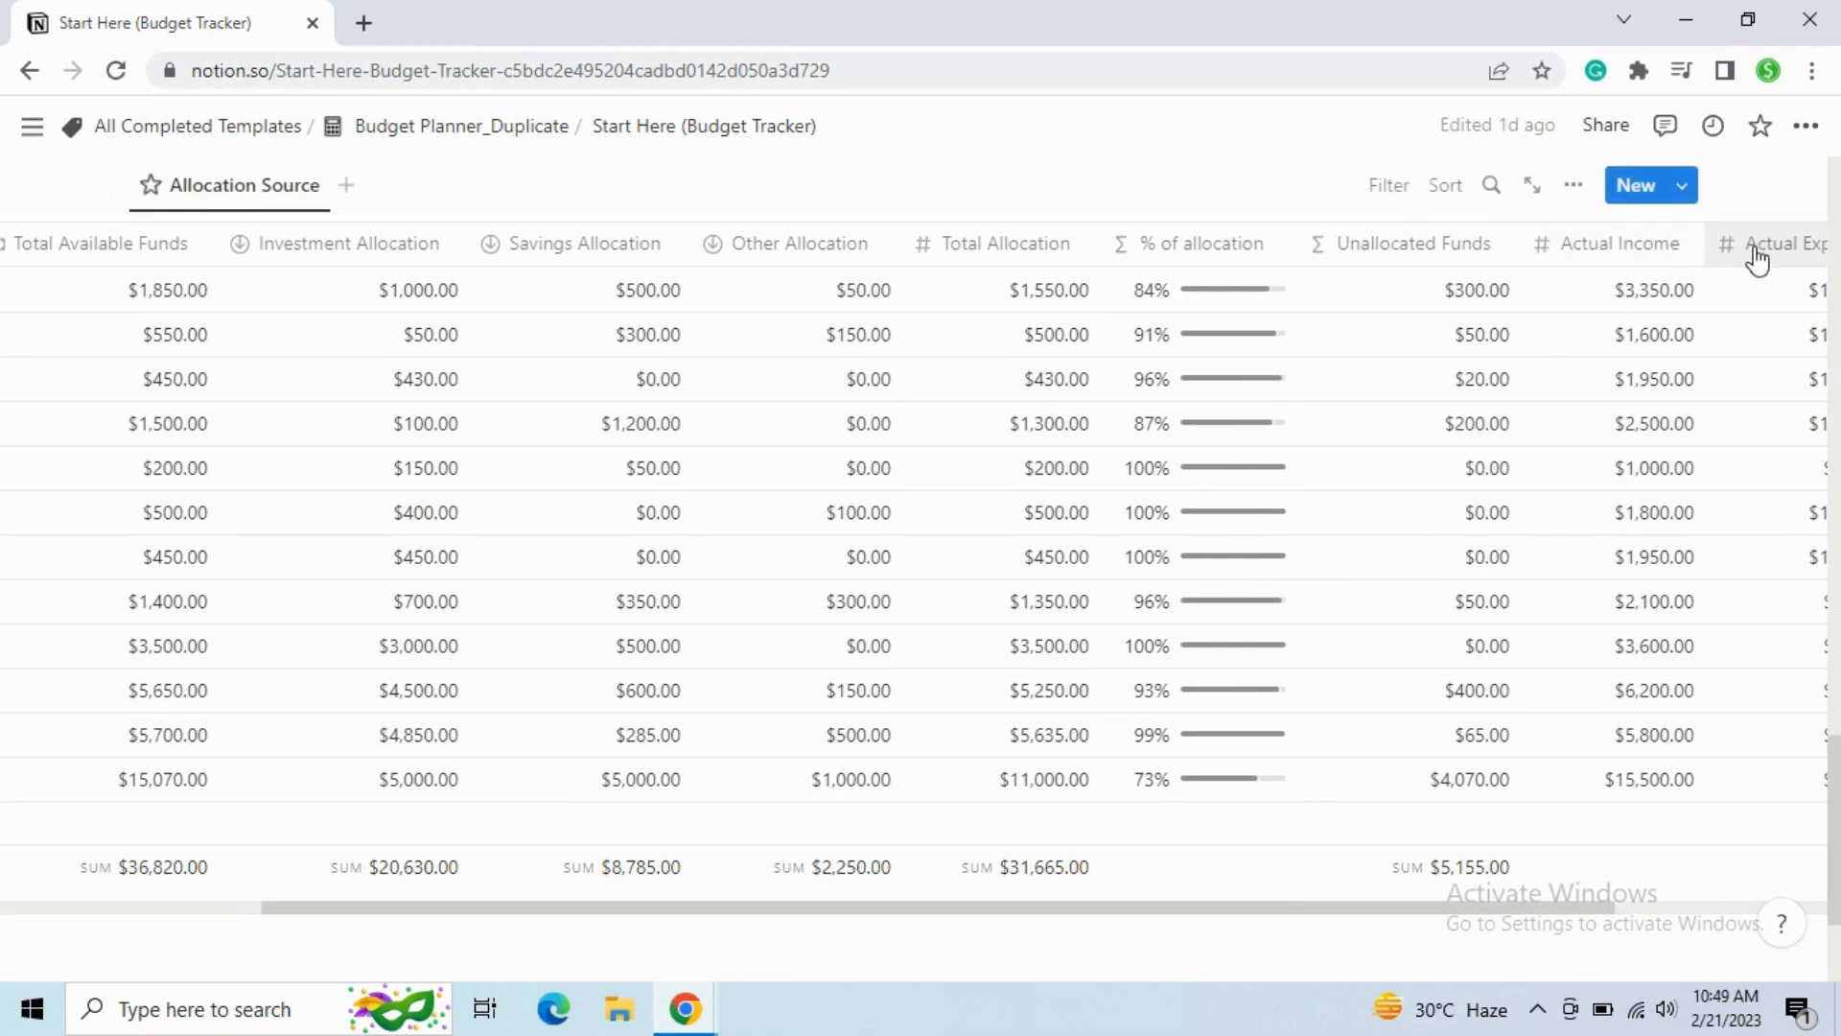
Check the relation, property and calculation settings of the Actual Income rollup in the Allocation Source table.
left_click_drag(744, 909, 893, 887)
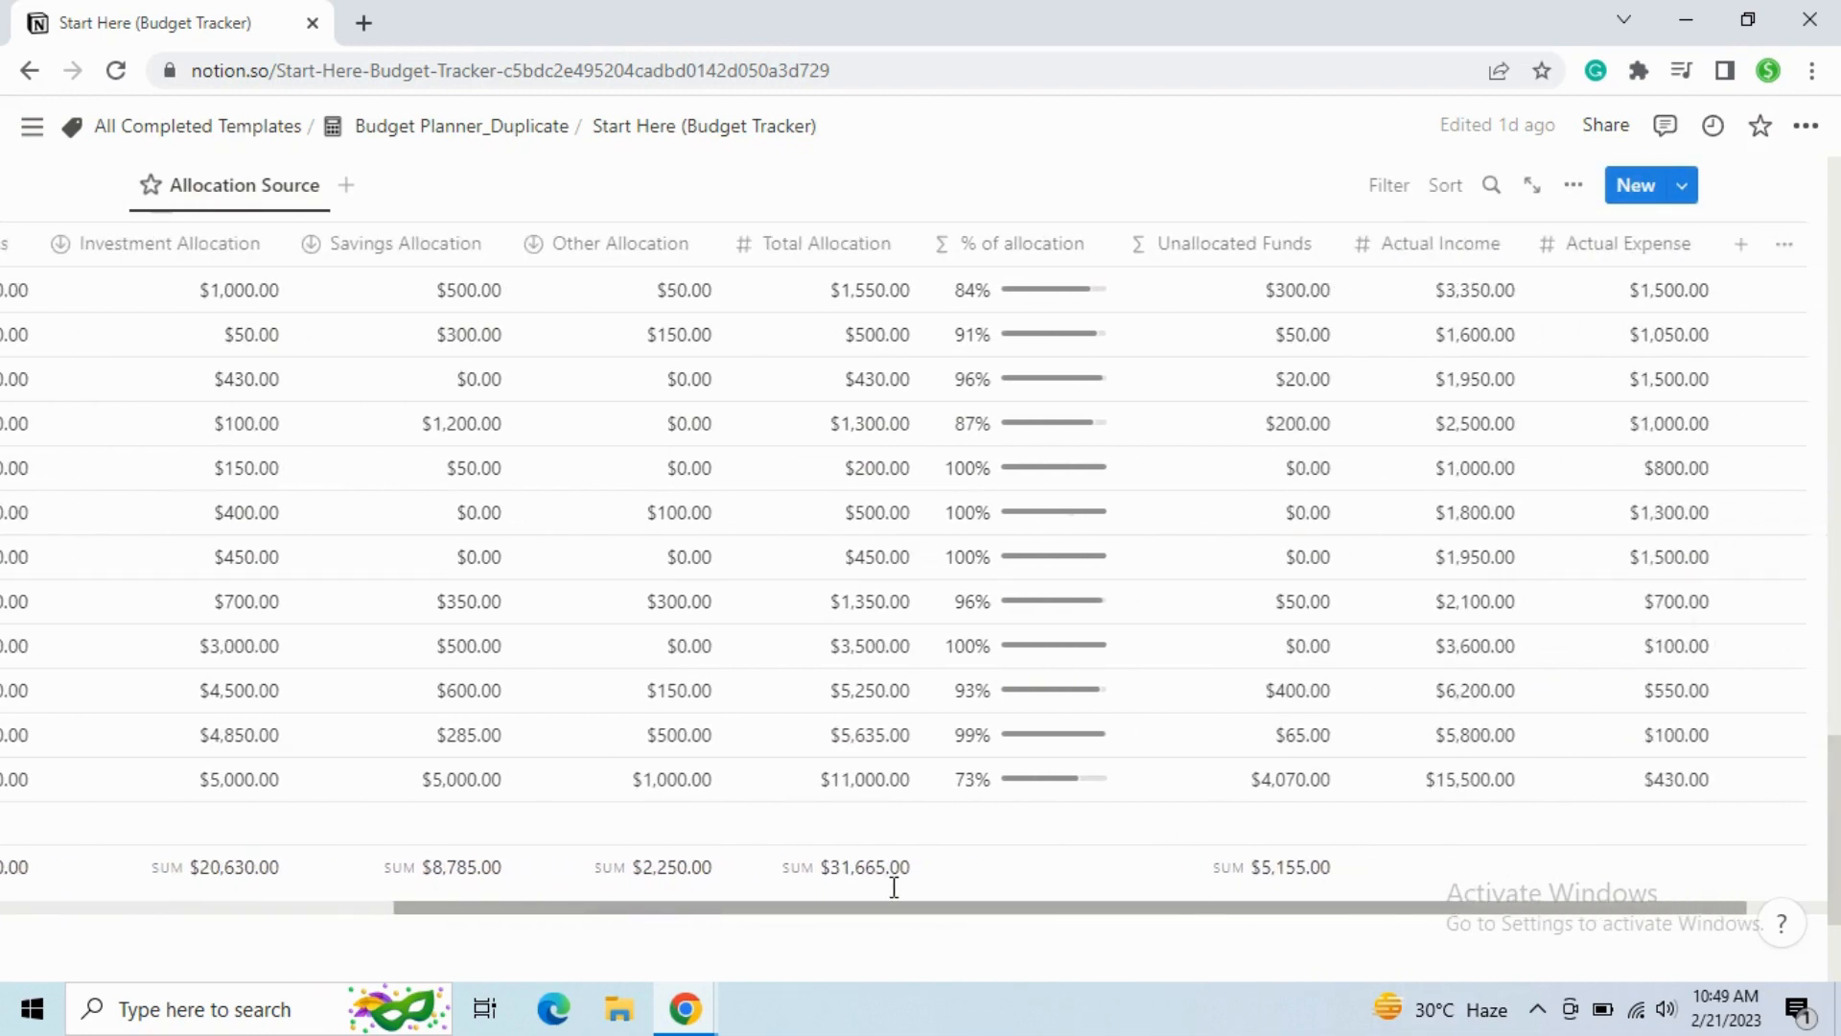
left_click(1380, 248)
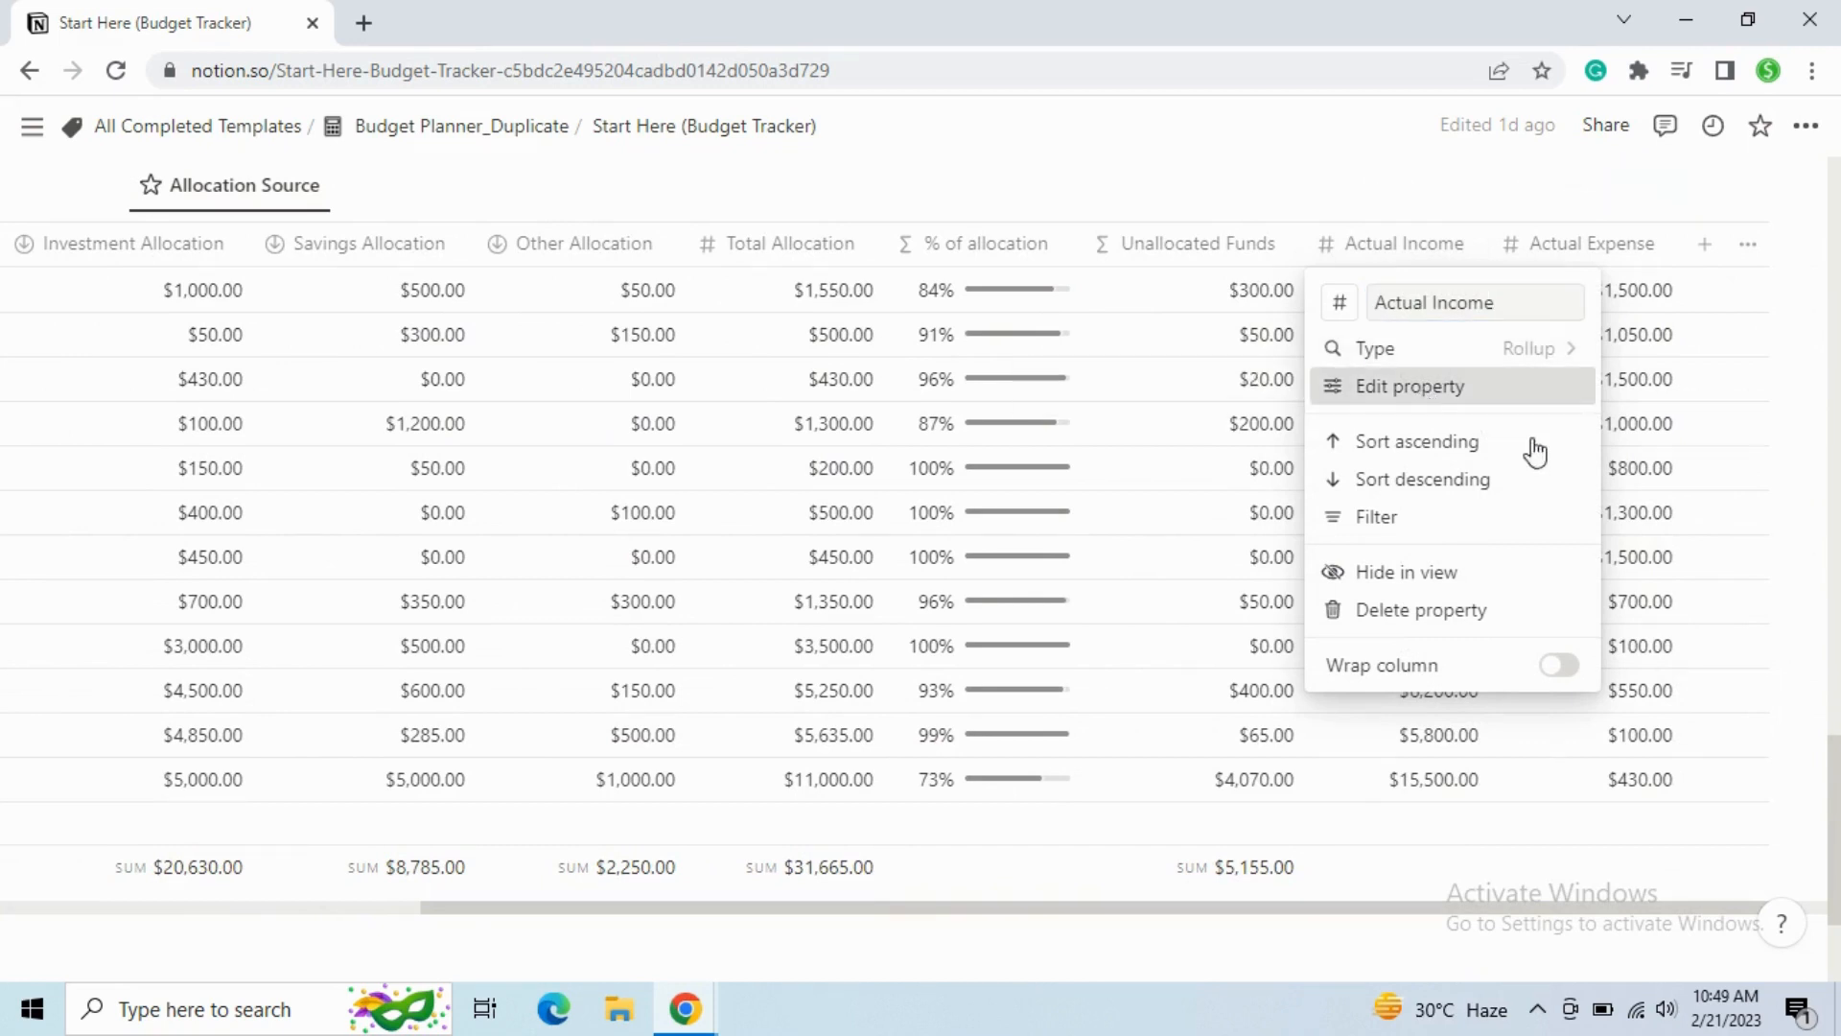
left_click(1515, 386)
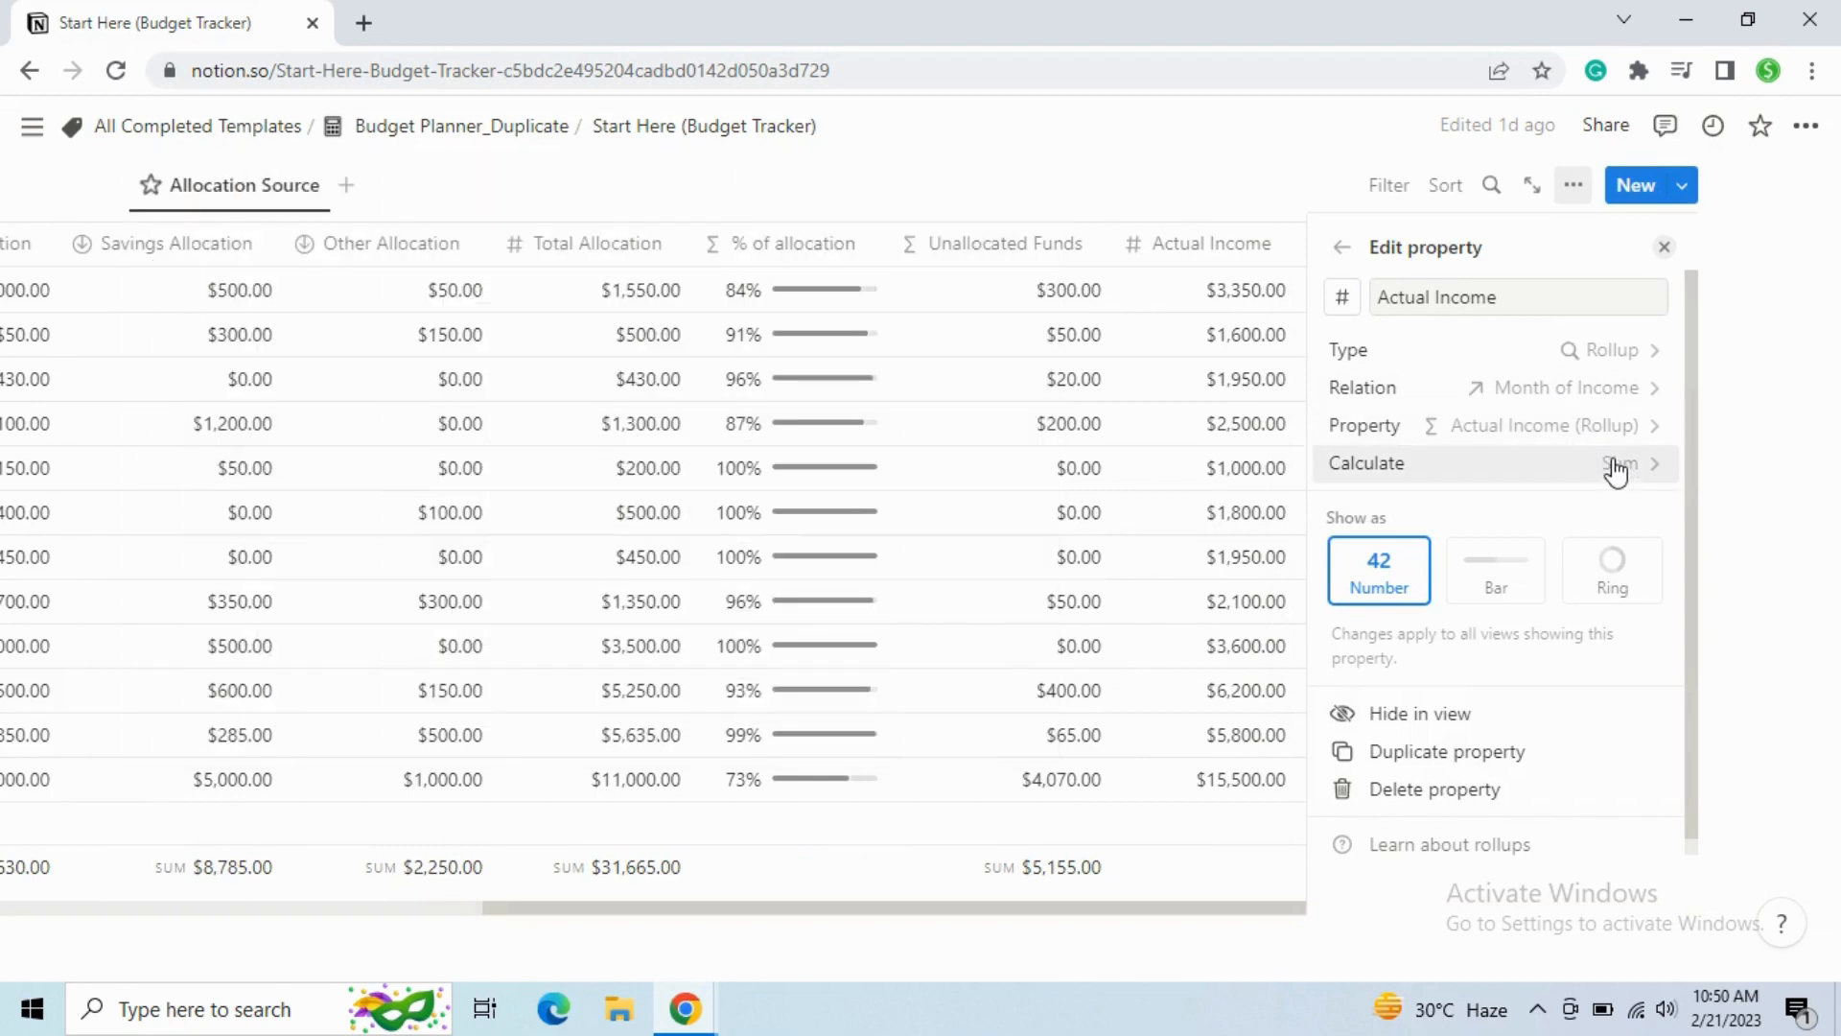
left_click(1664, 250)
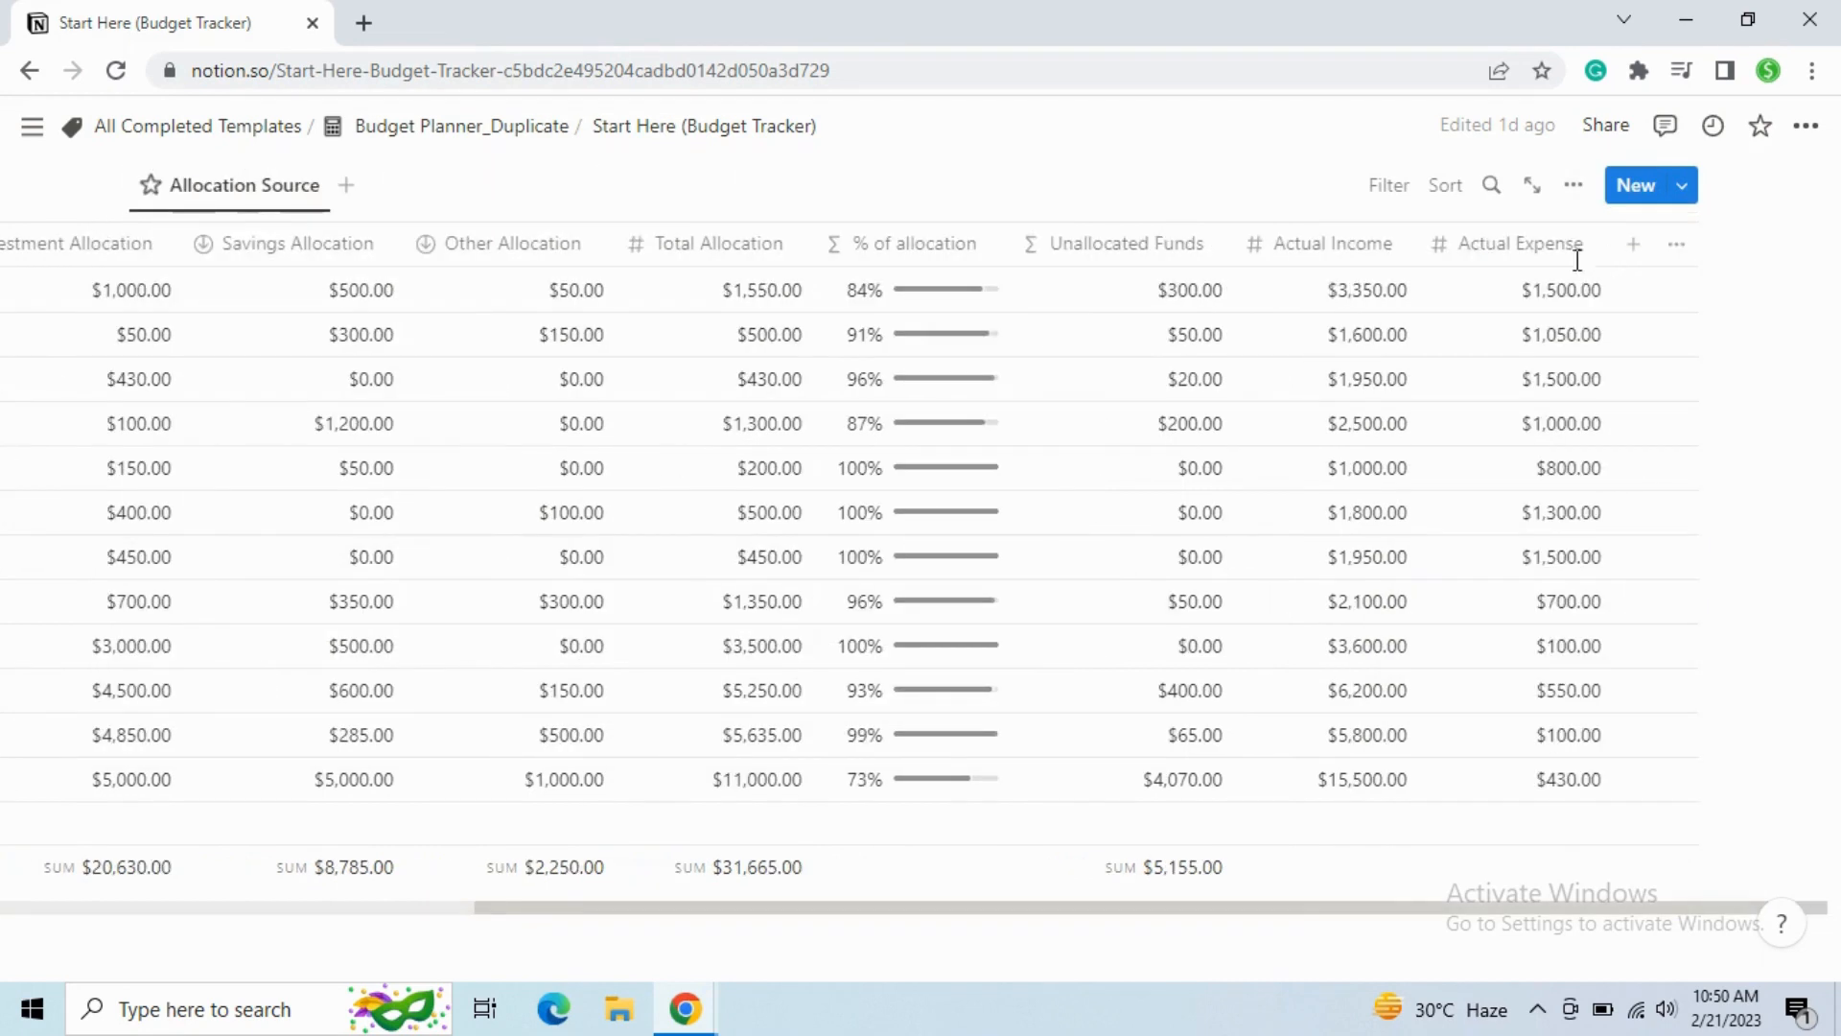
Check the relation, property and calculation settings of the Actual Expense rollup in the Allocation Source table.
left_click(1486, 246)
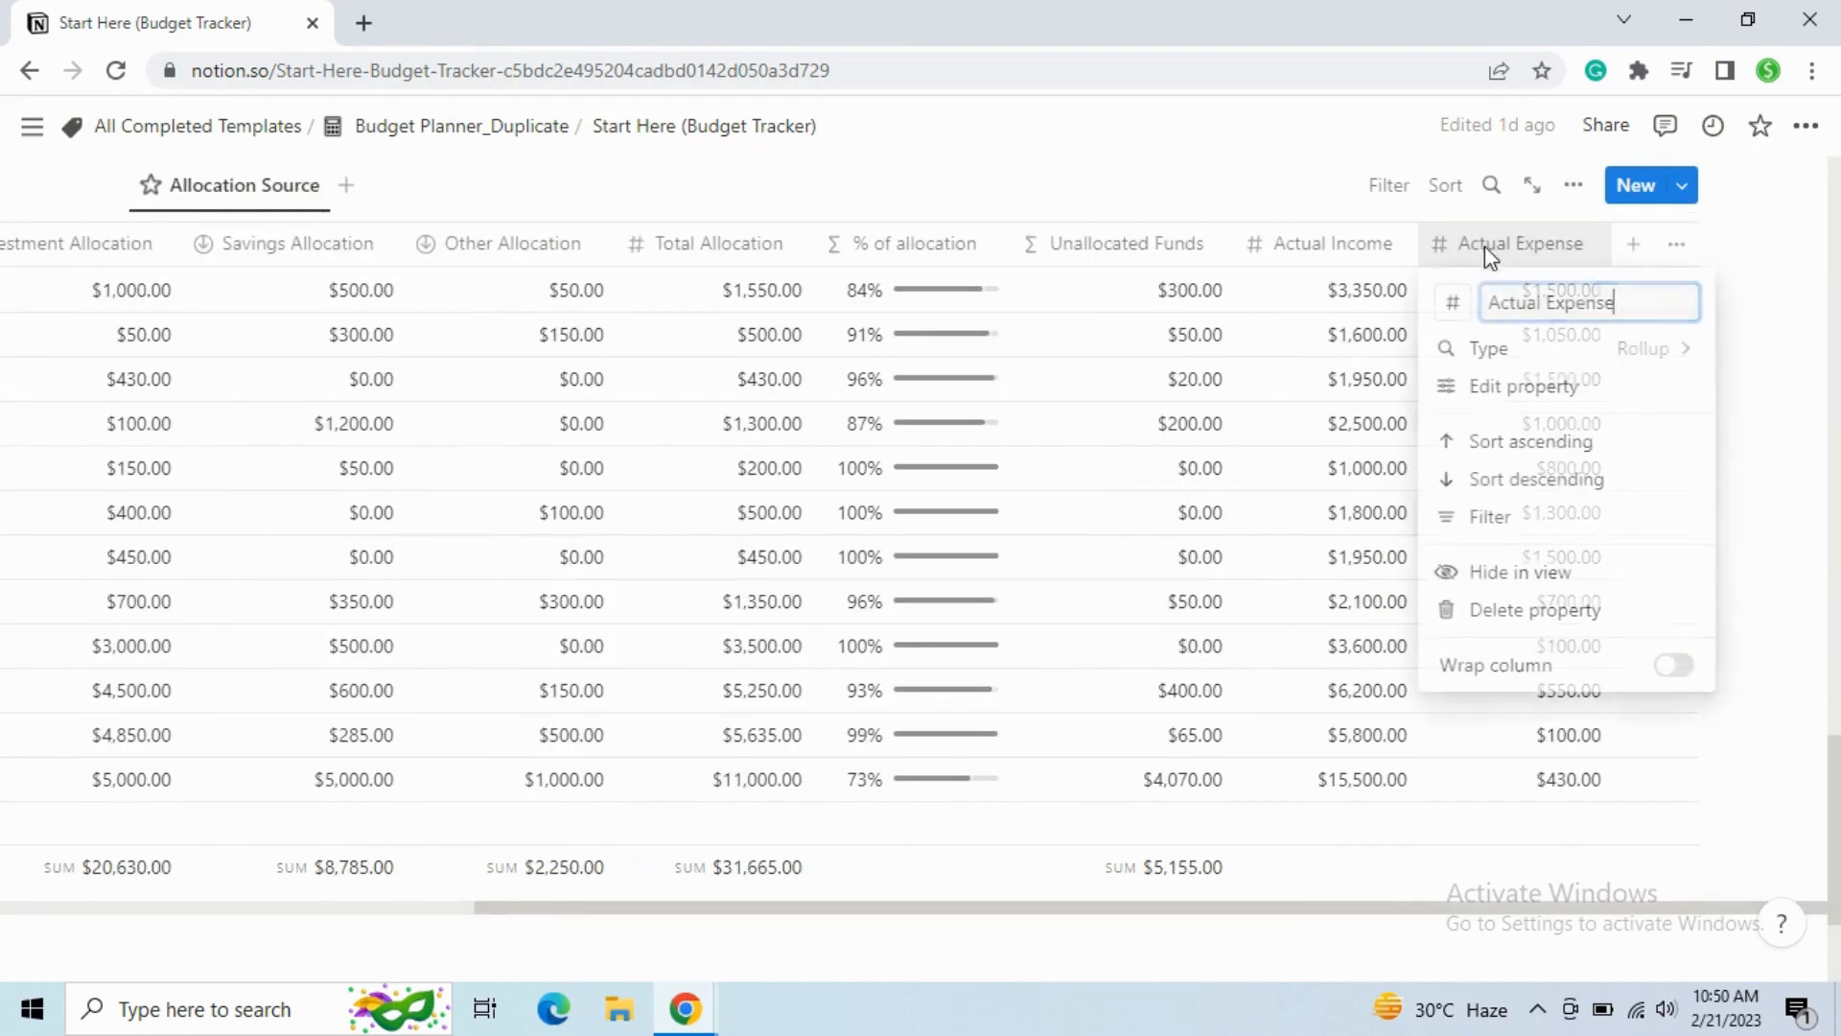
left_click(1573, 389)
mouse_move(1573, 391)
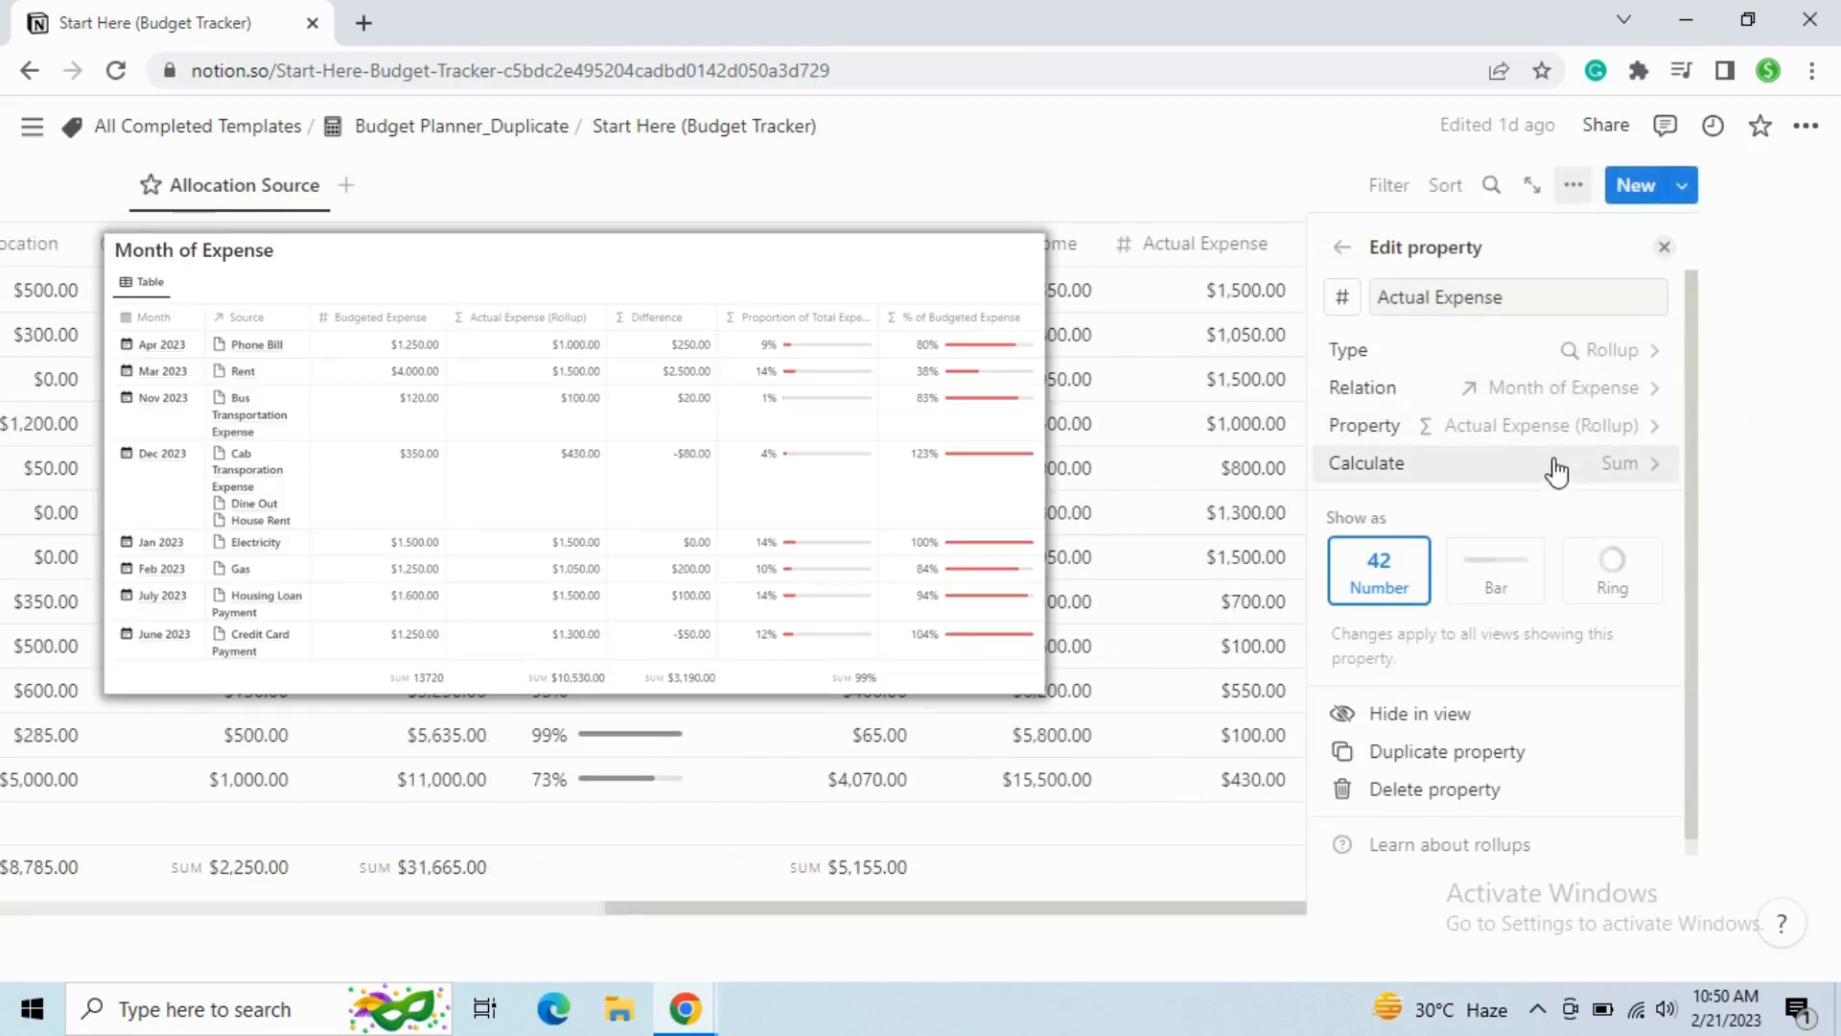
left_click(1666, 248)
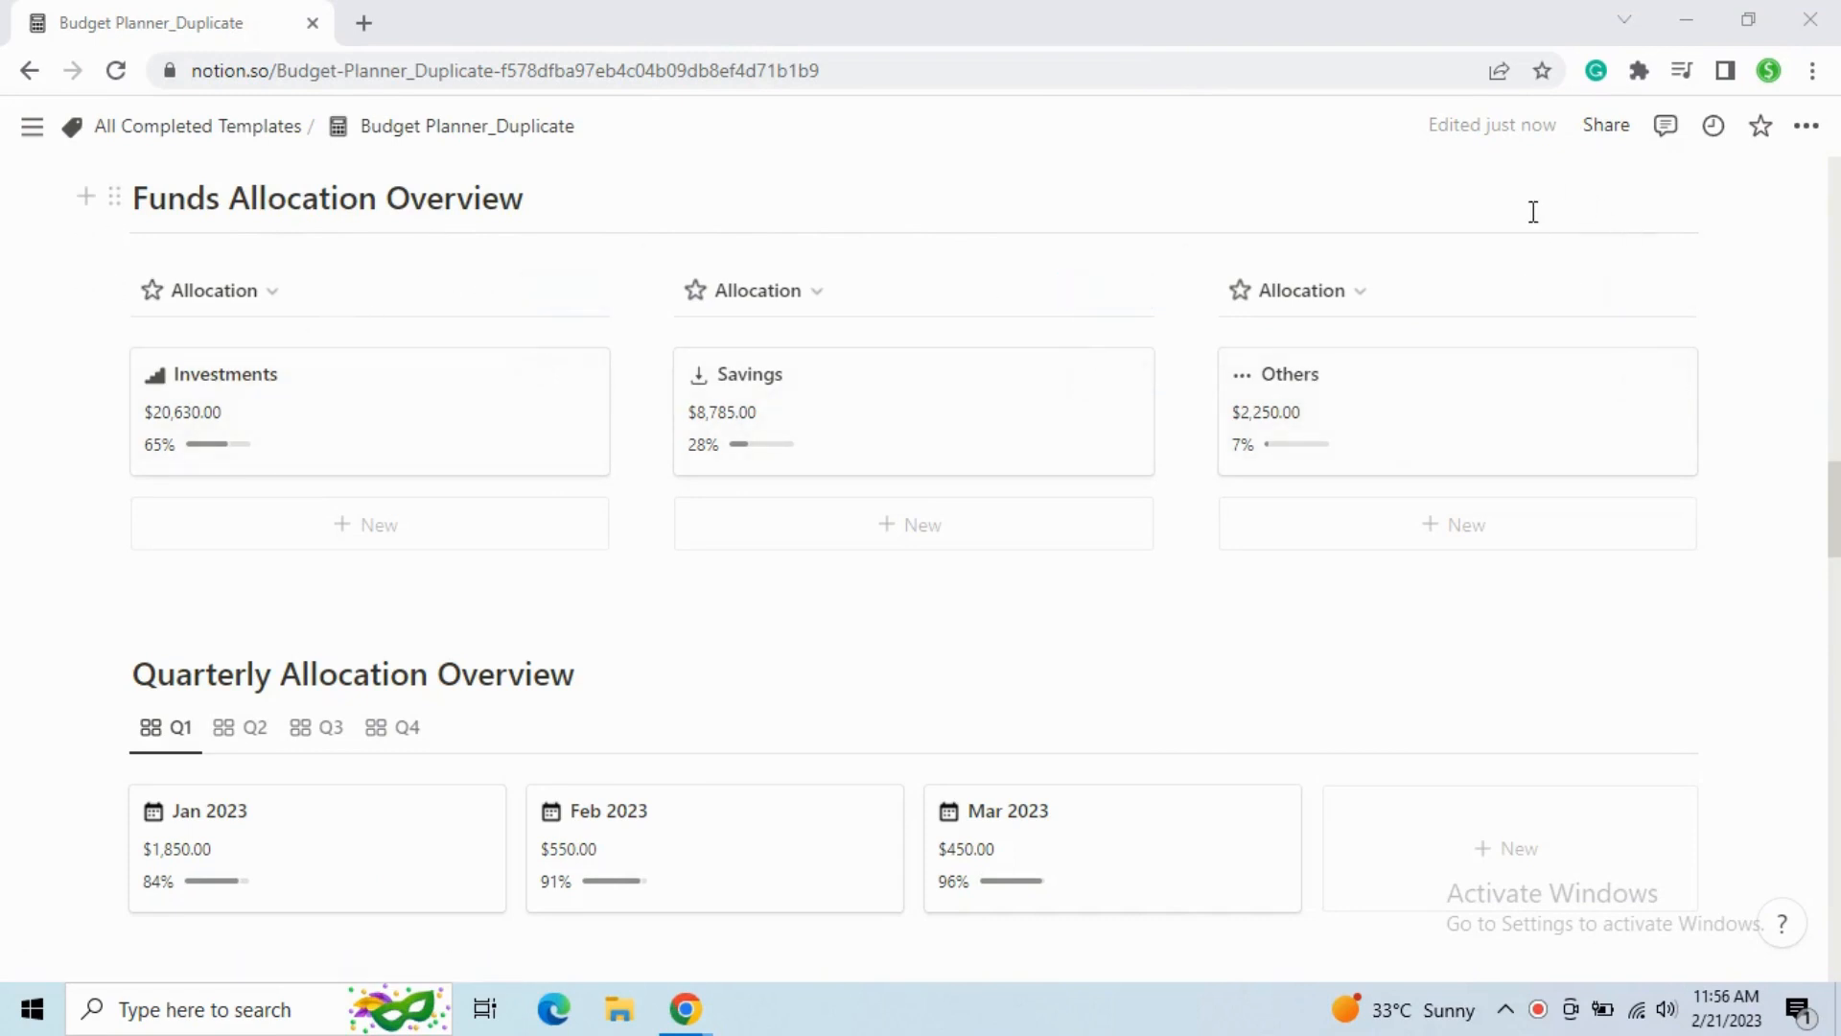
Inspect the source database, layout and shown properties of the Others gallery under Funds Allocation Overview.
scroll(1616, 225, "up", 1)
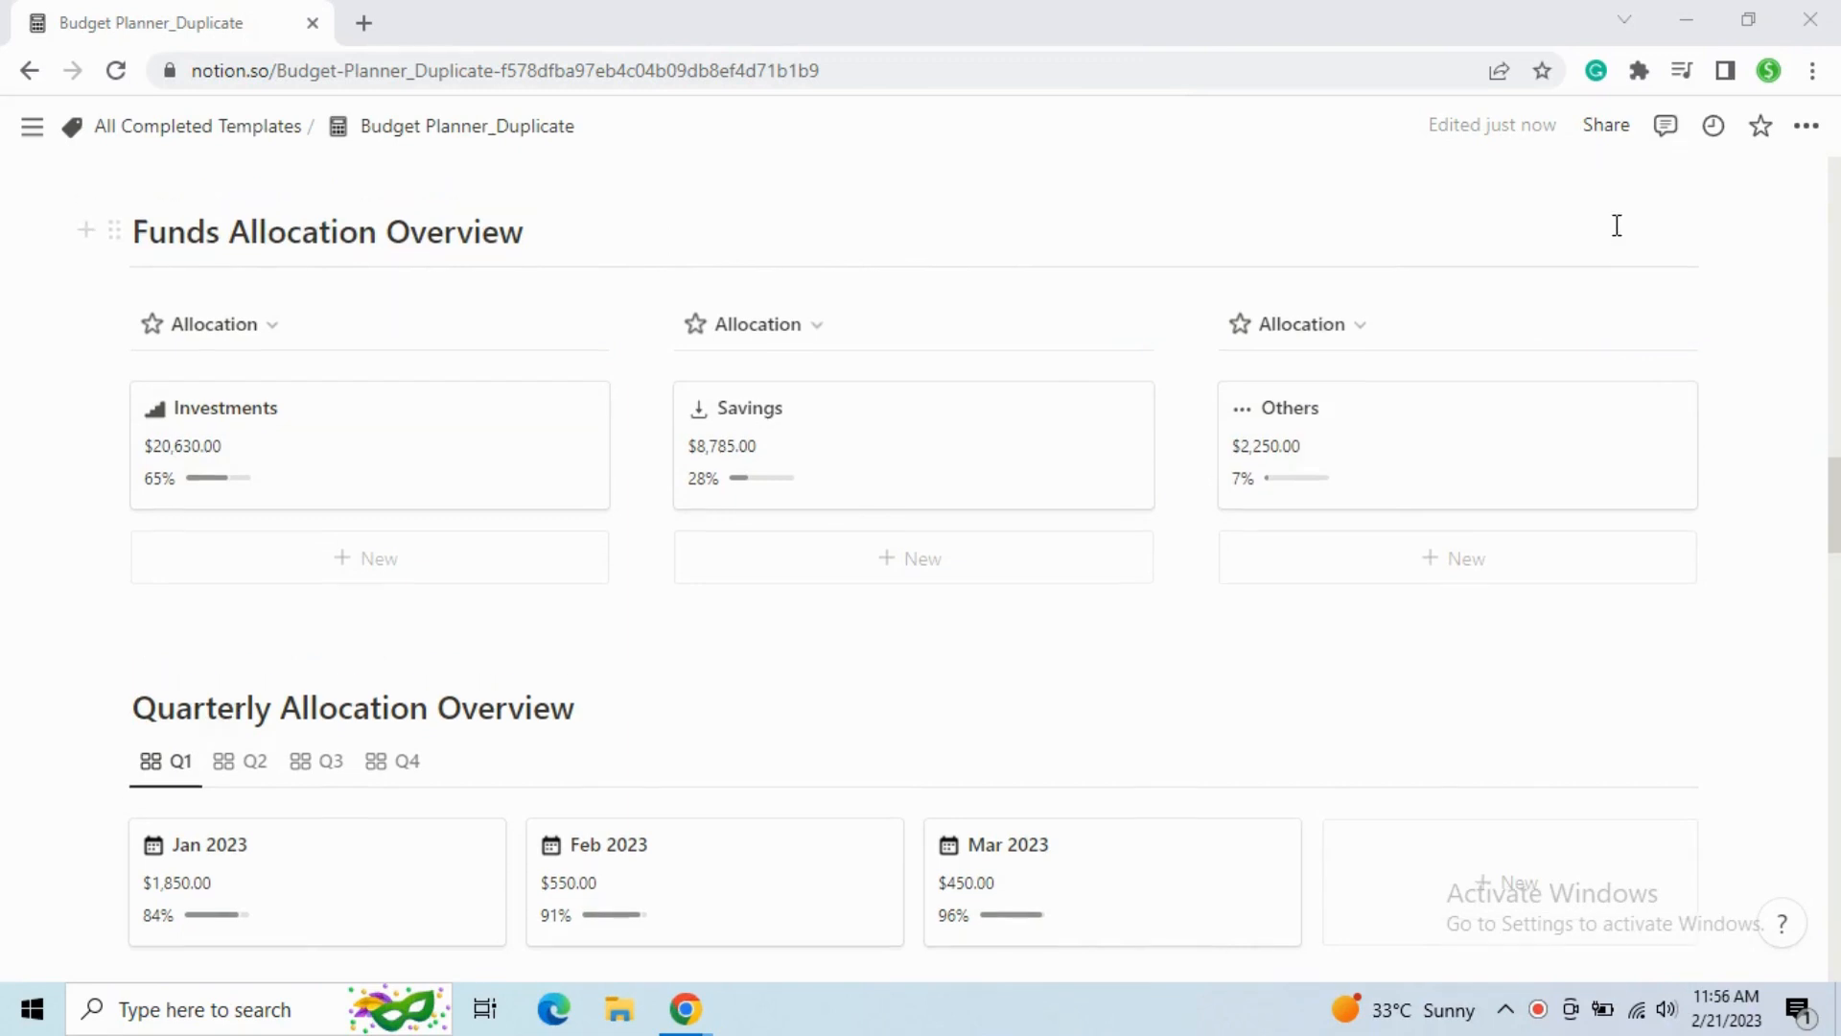
scroll(1616, 225, "up", 1)
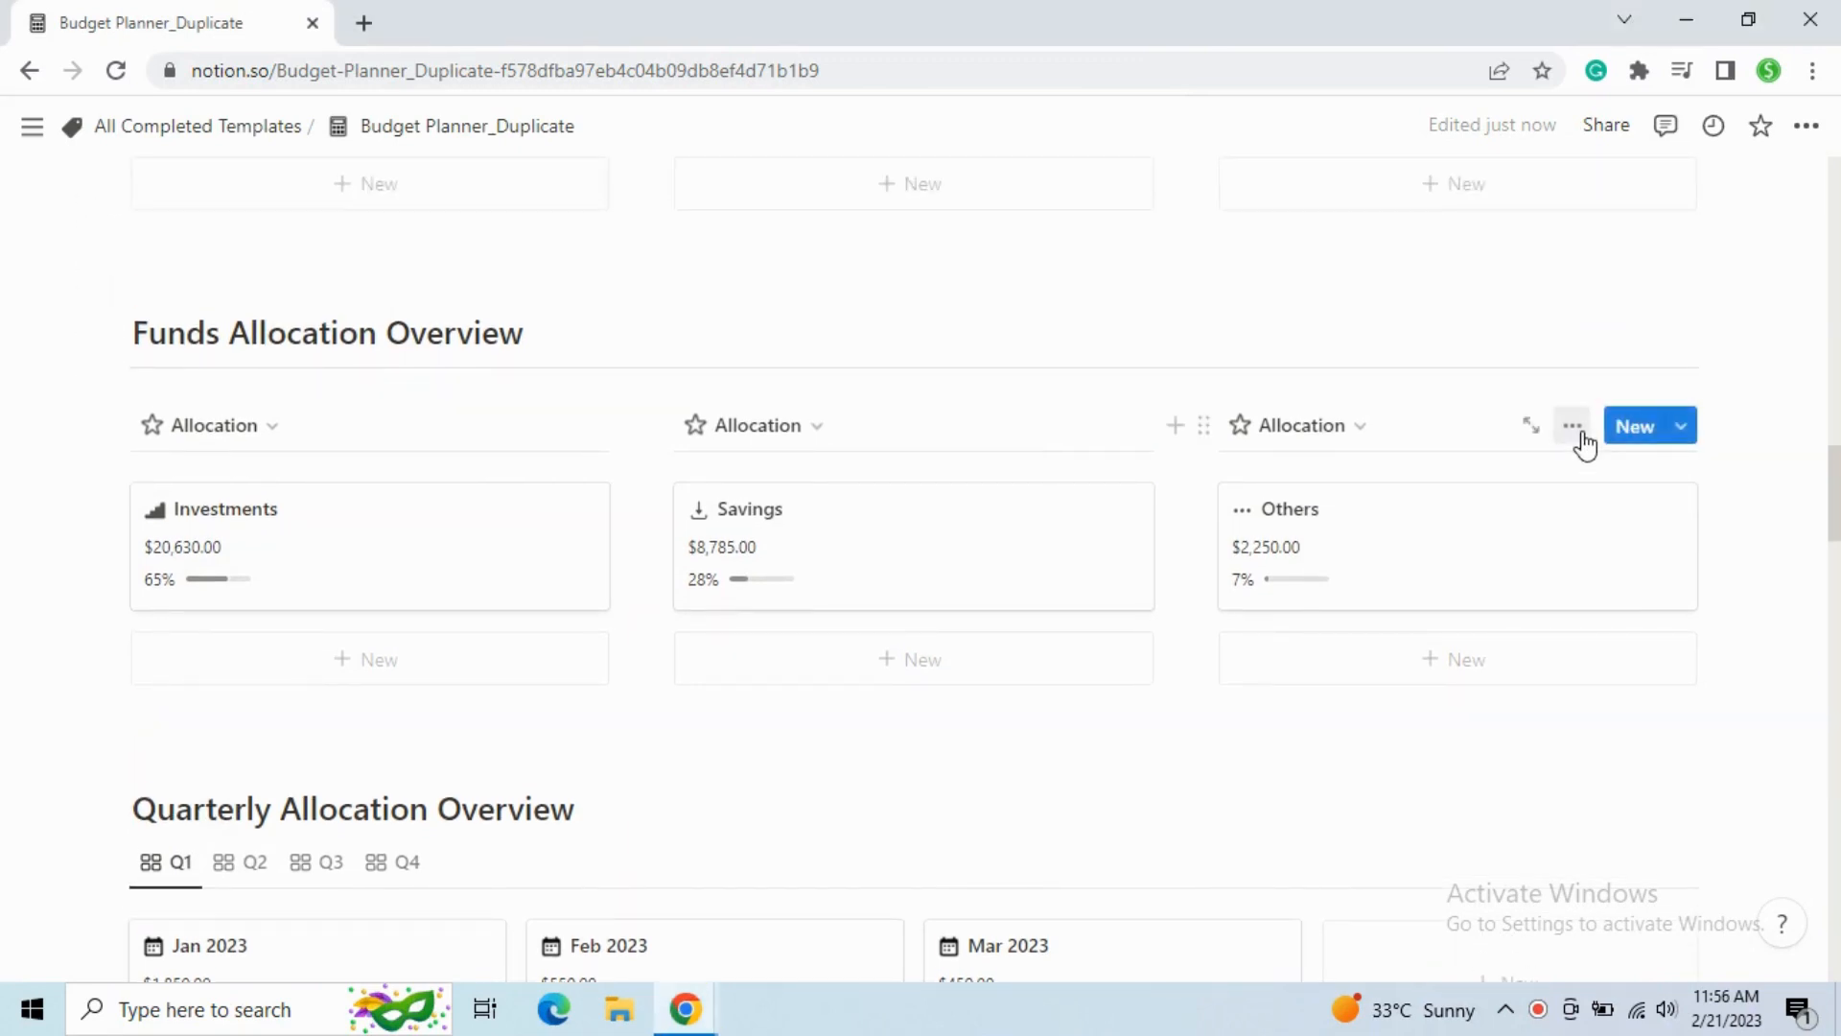
left_click(1572, 426)
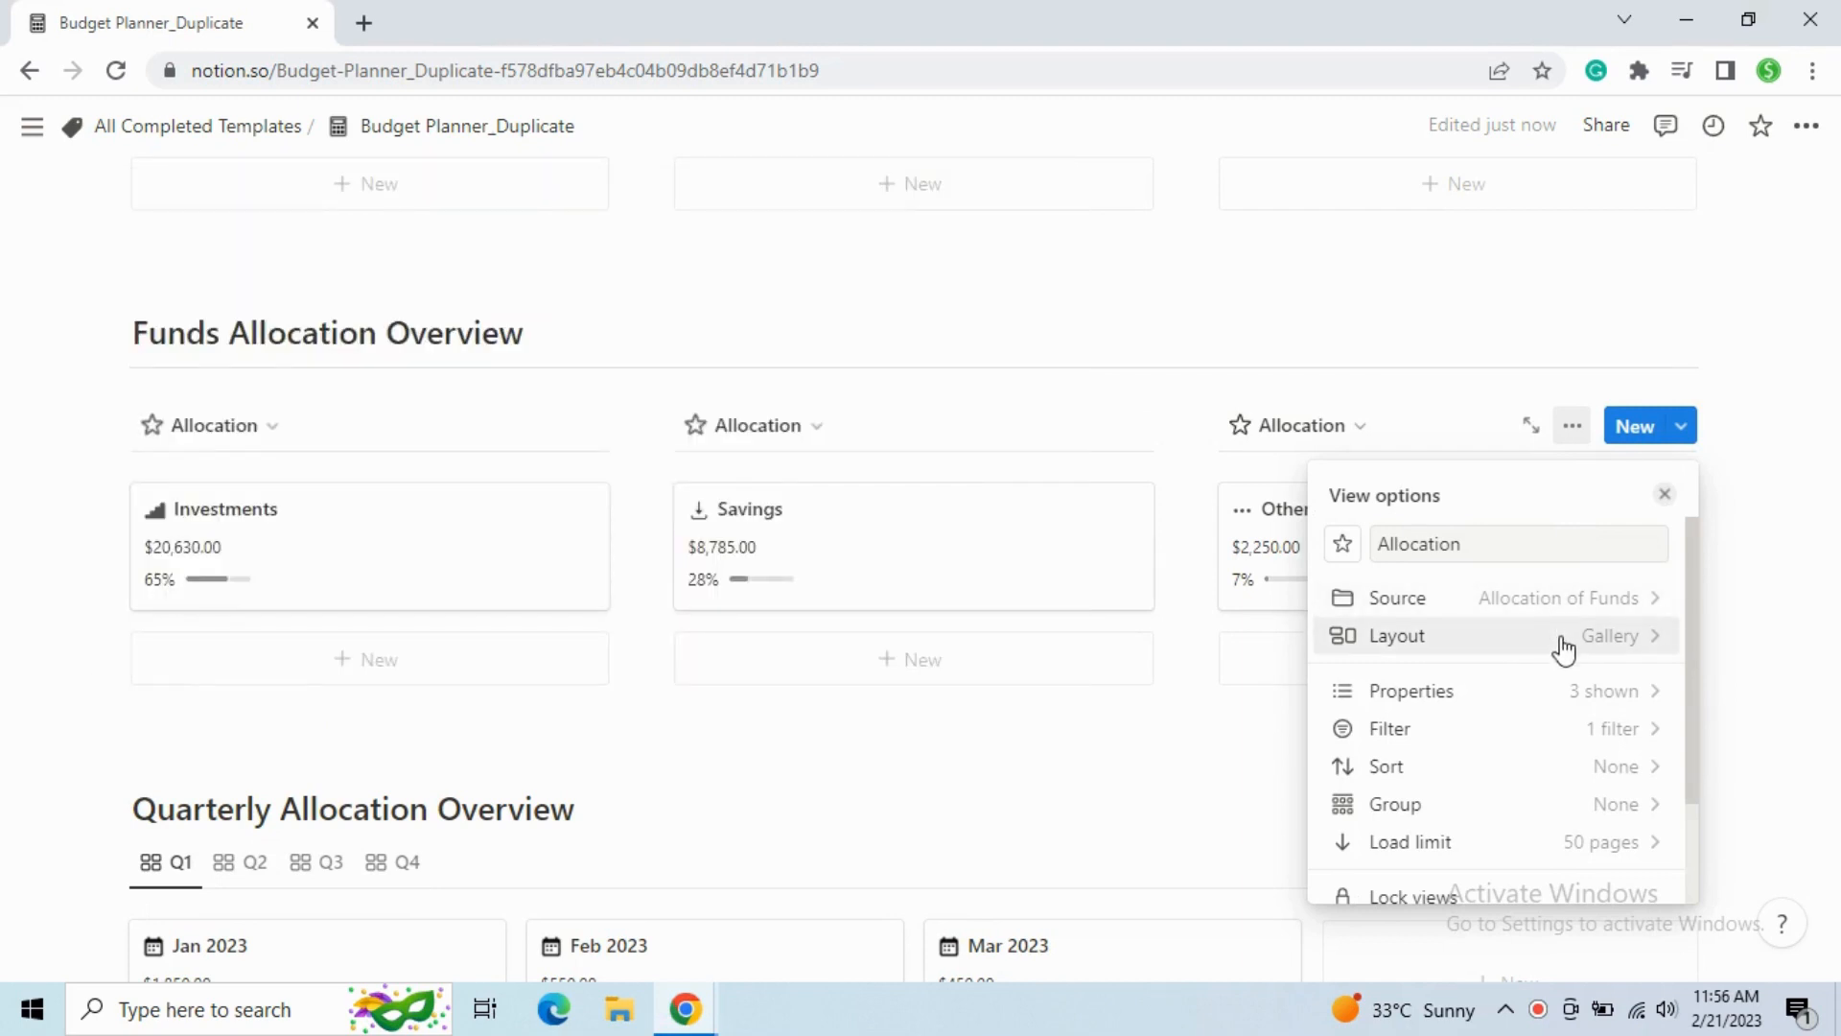
left_click(1533, 694)
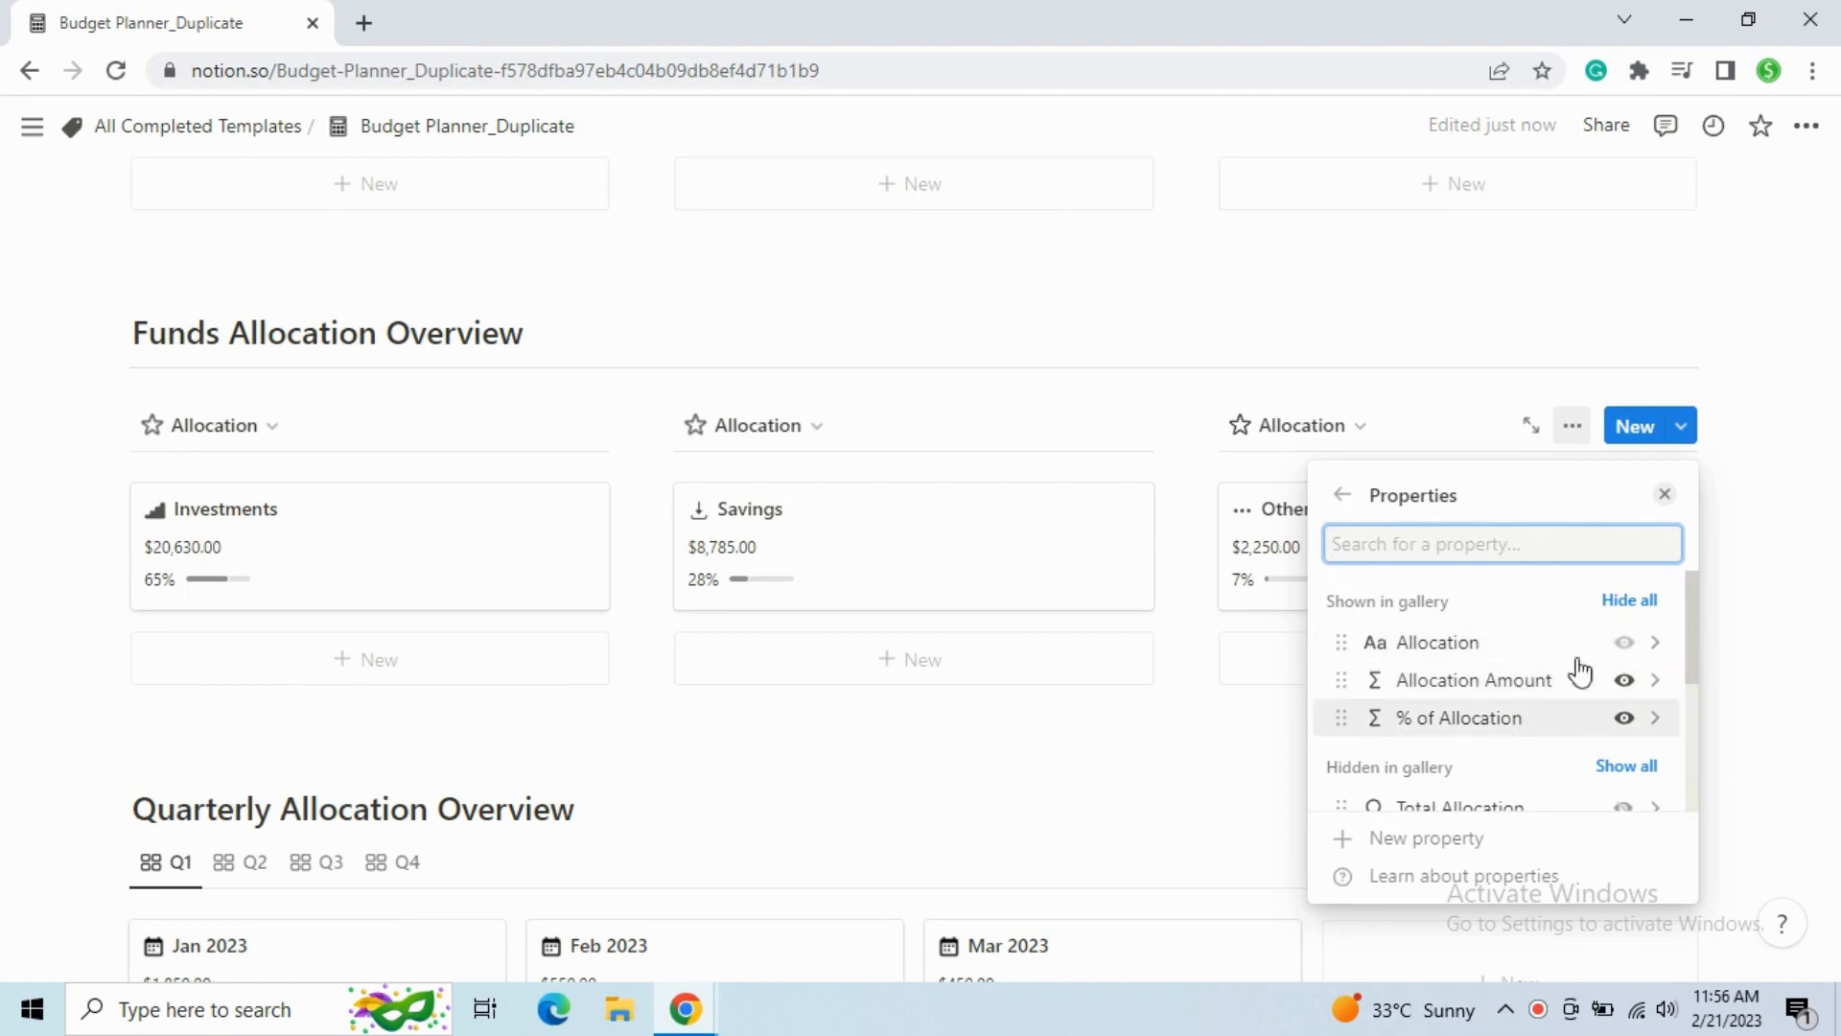
left_click(1665, 493)
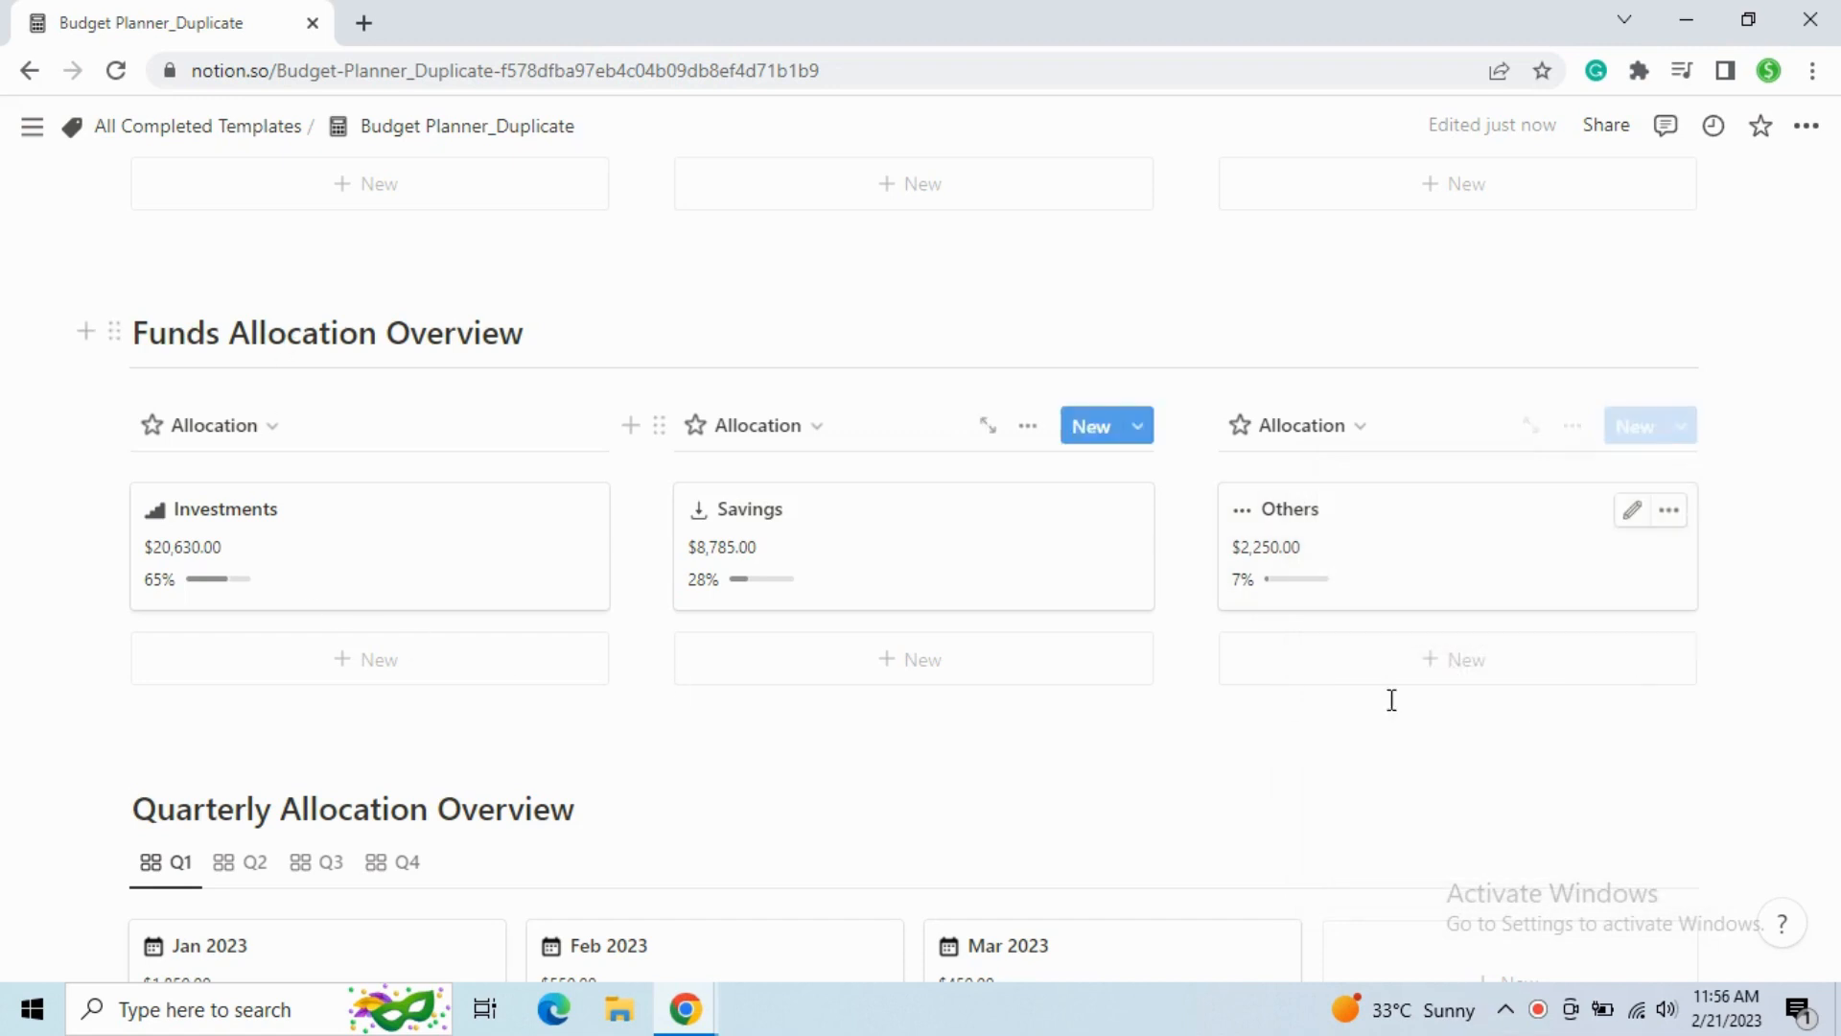
Inspect the source database, layout and shown properties of the Q1 gallery under Quarterly Allocation Overview.
scroll(994, 546, "down", 3)
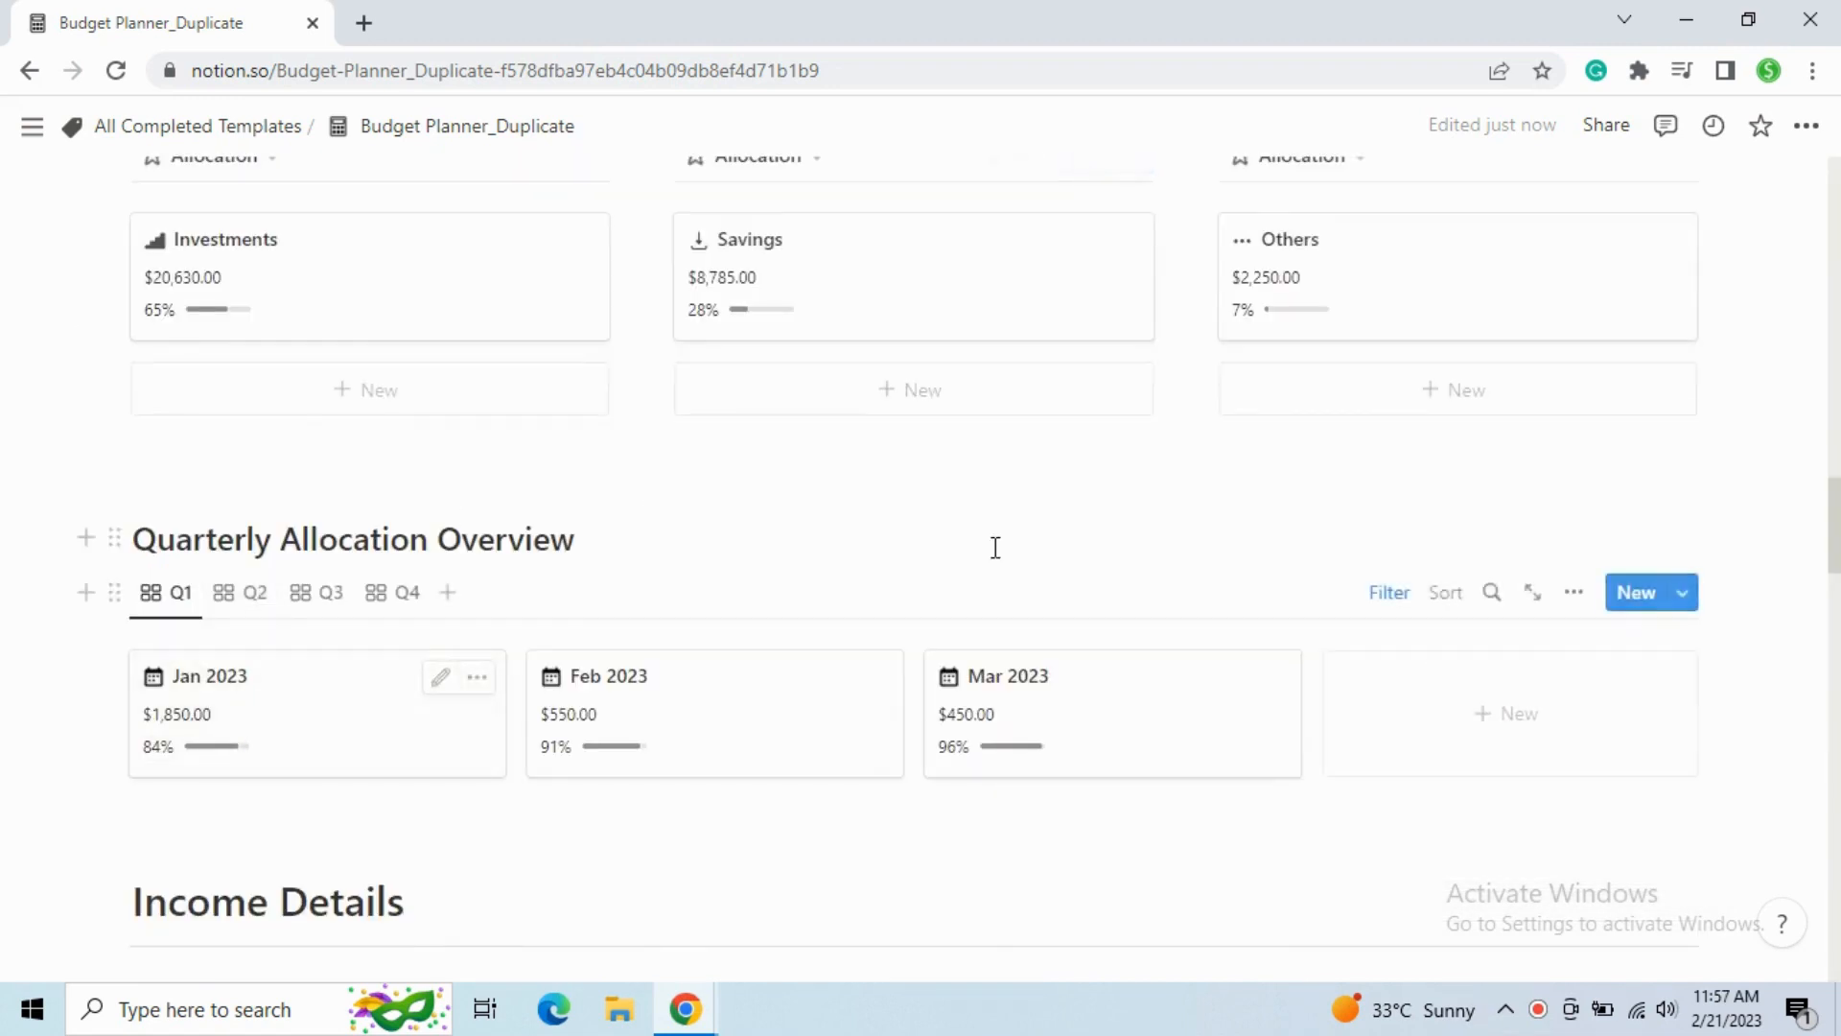
left_click(1577, 604)
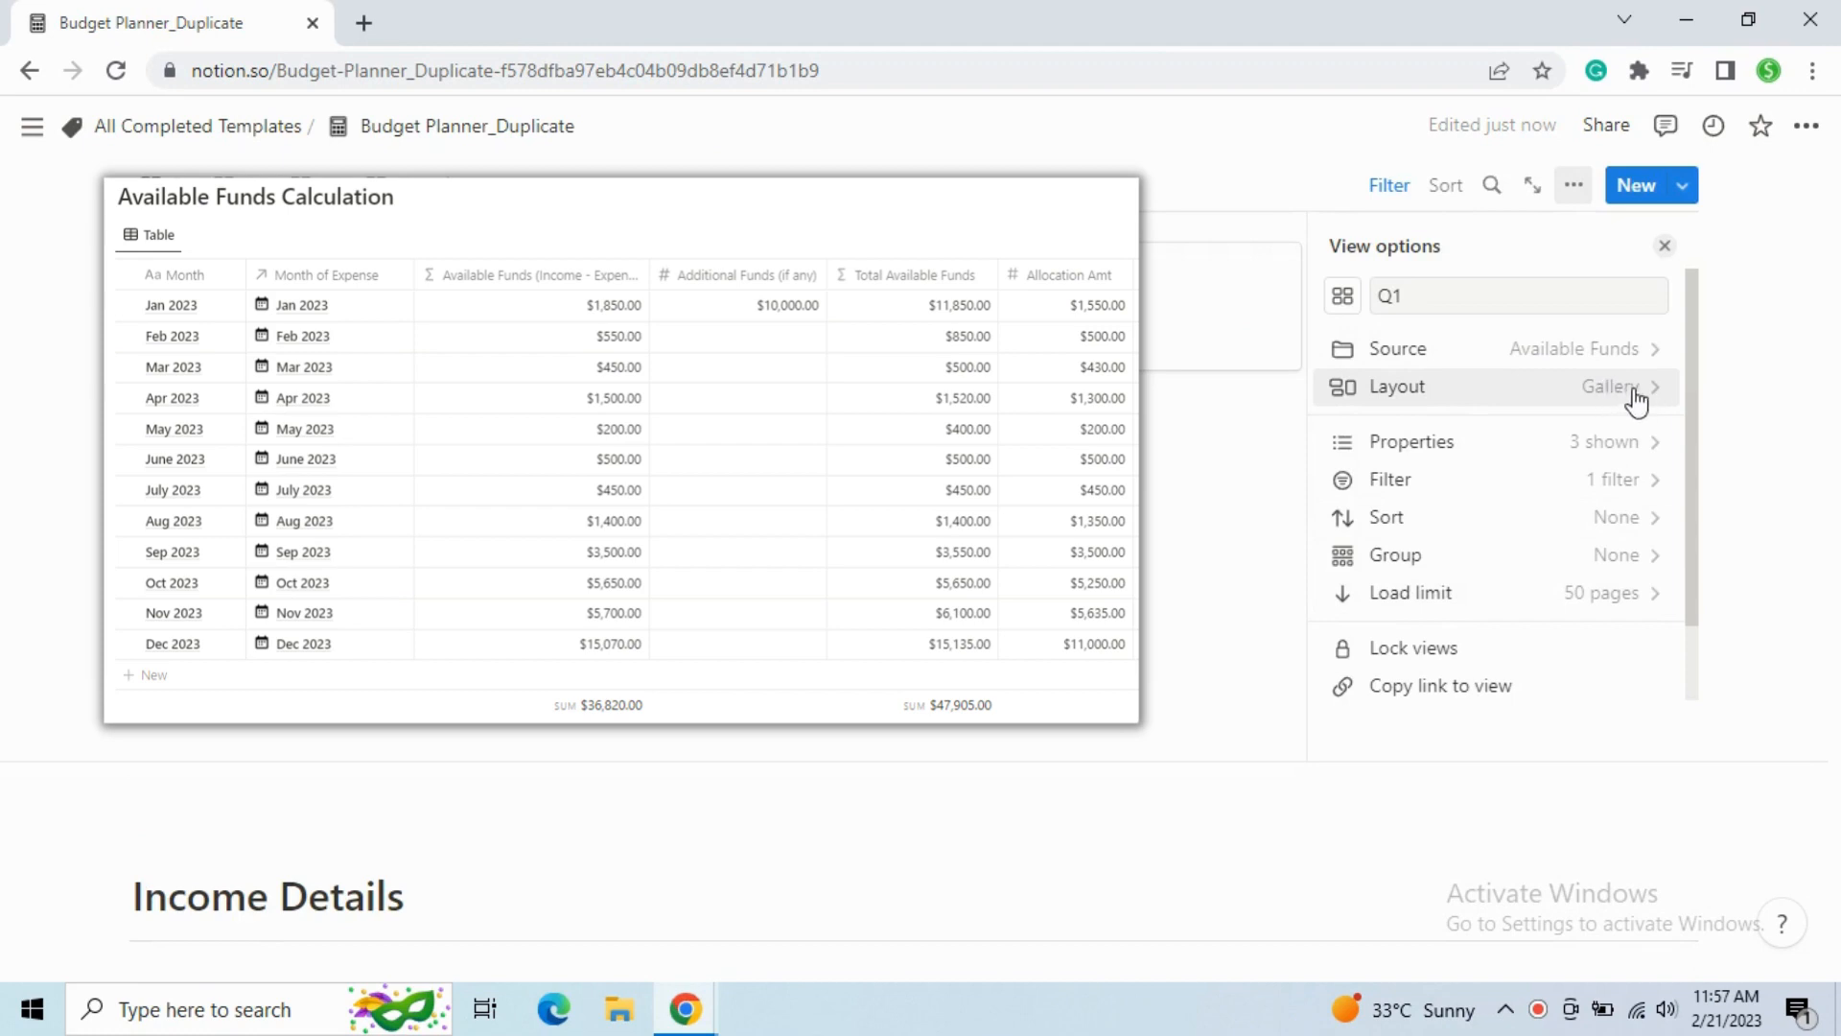
left_click(1622, 447)
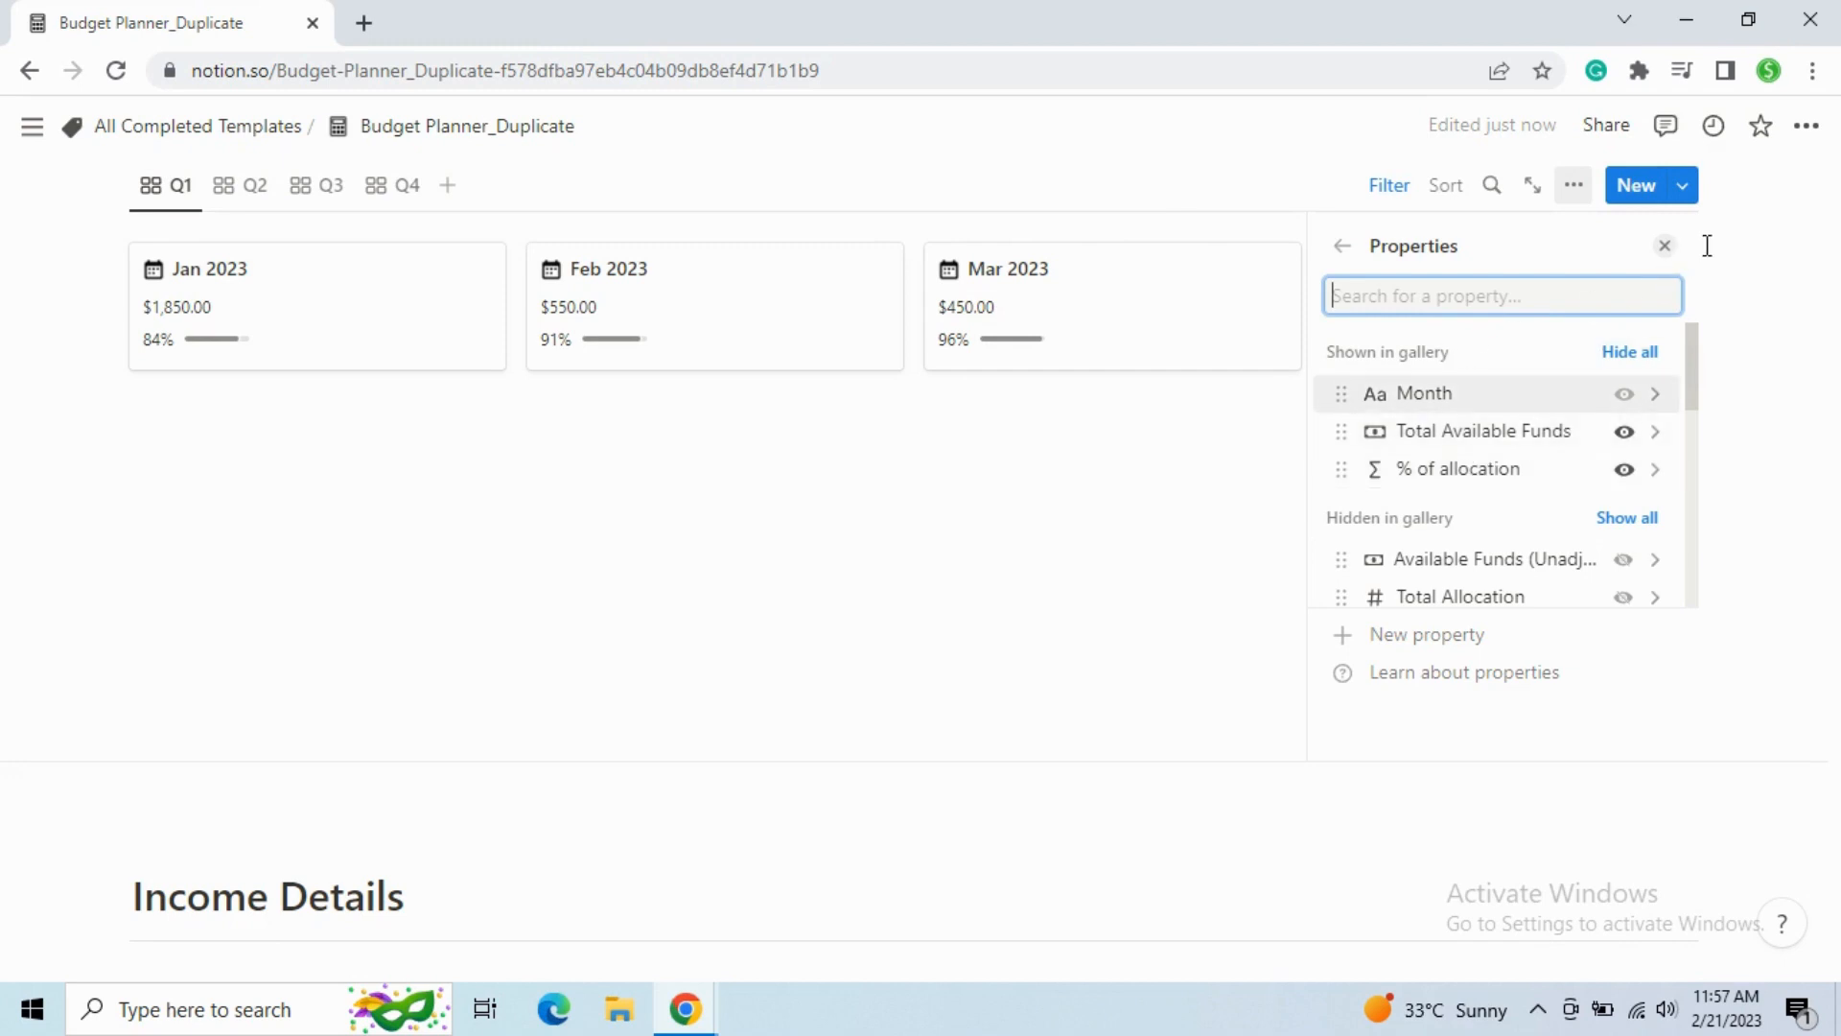
left_click(1666, 248)
left_click(1044, 412)
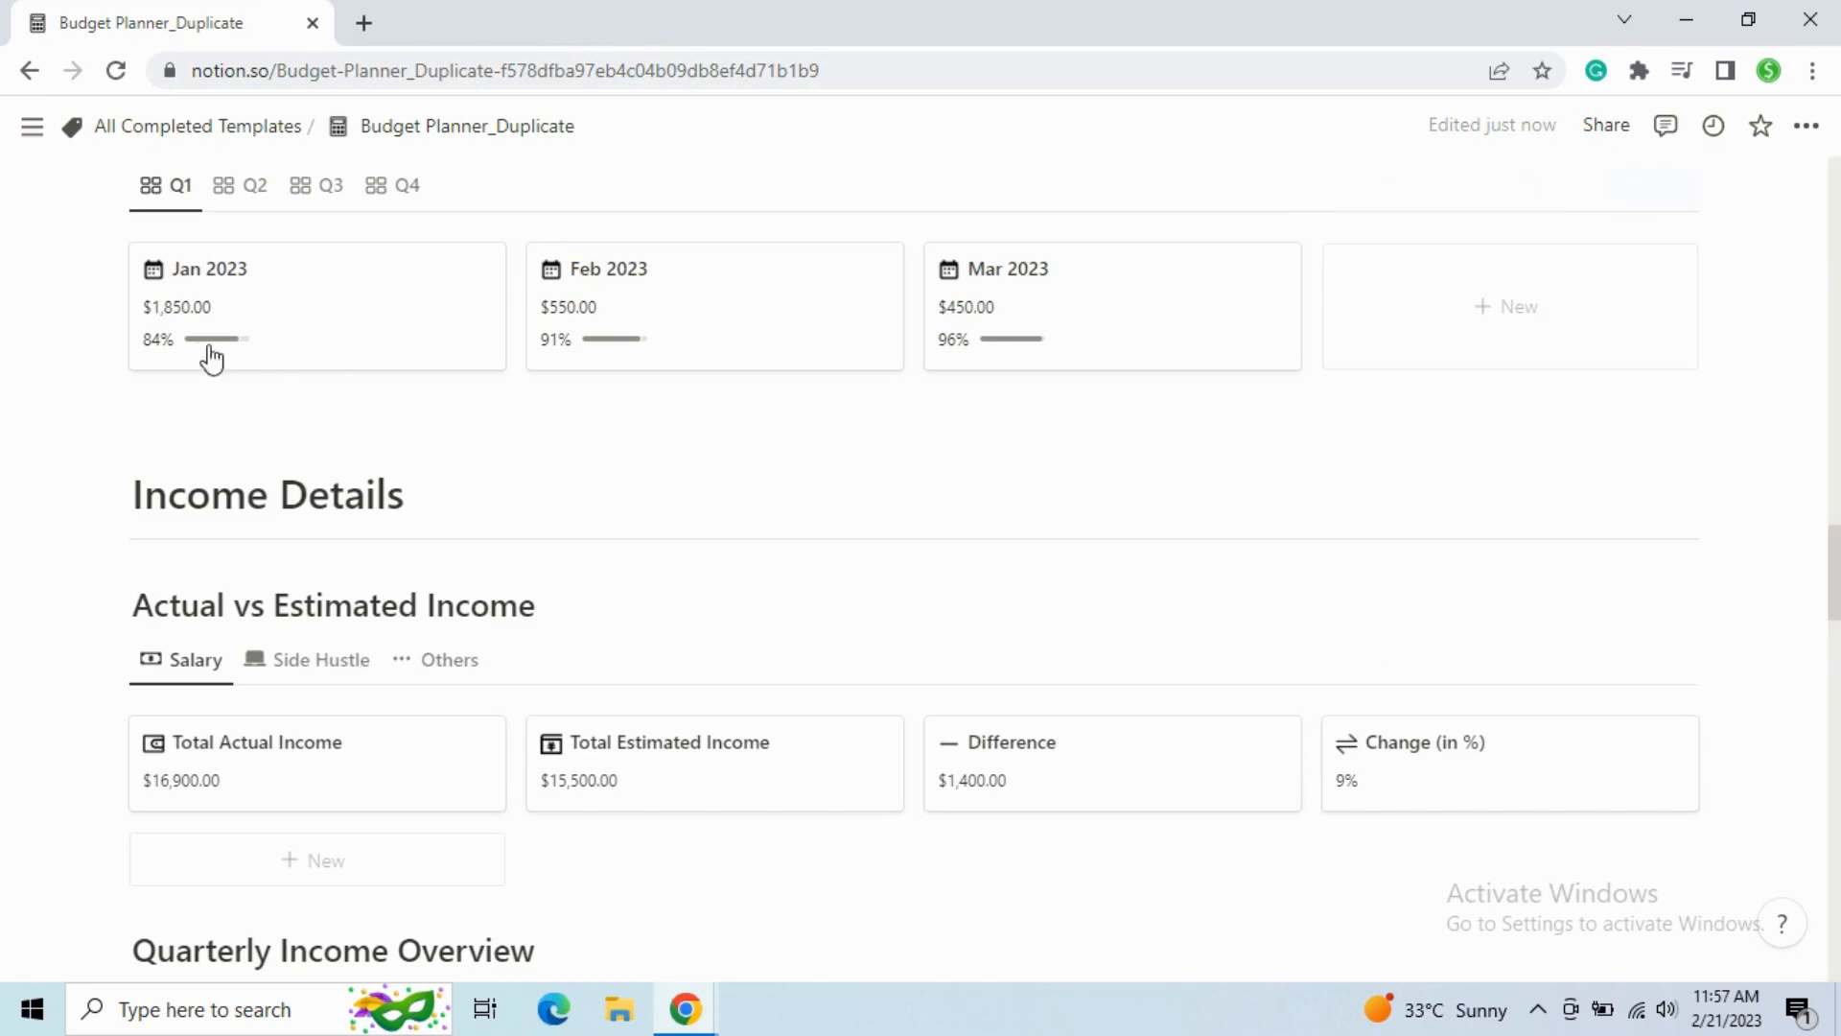
Go through the Q2, Q3 and Q4 views of the Quarterly Allocation Overview and return to the Funds Allocation Overview.
scroll(210, 358, "up", 3)
left_click(227, 468)
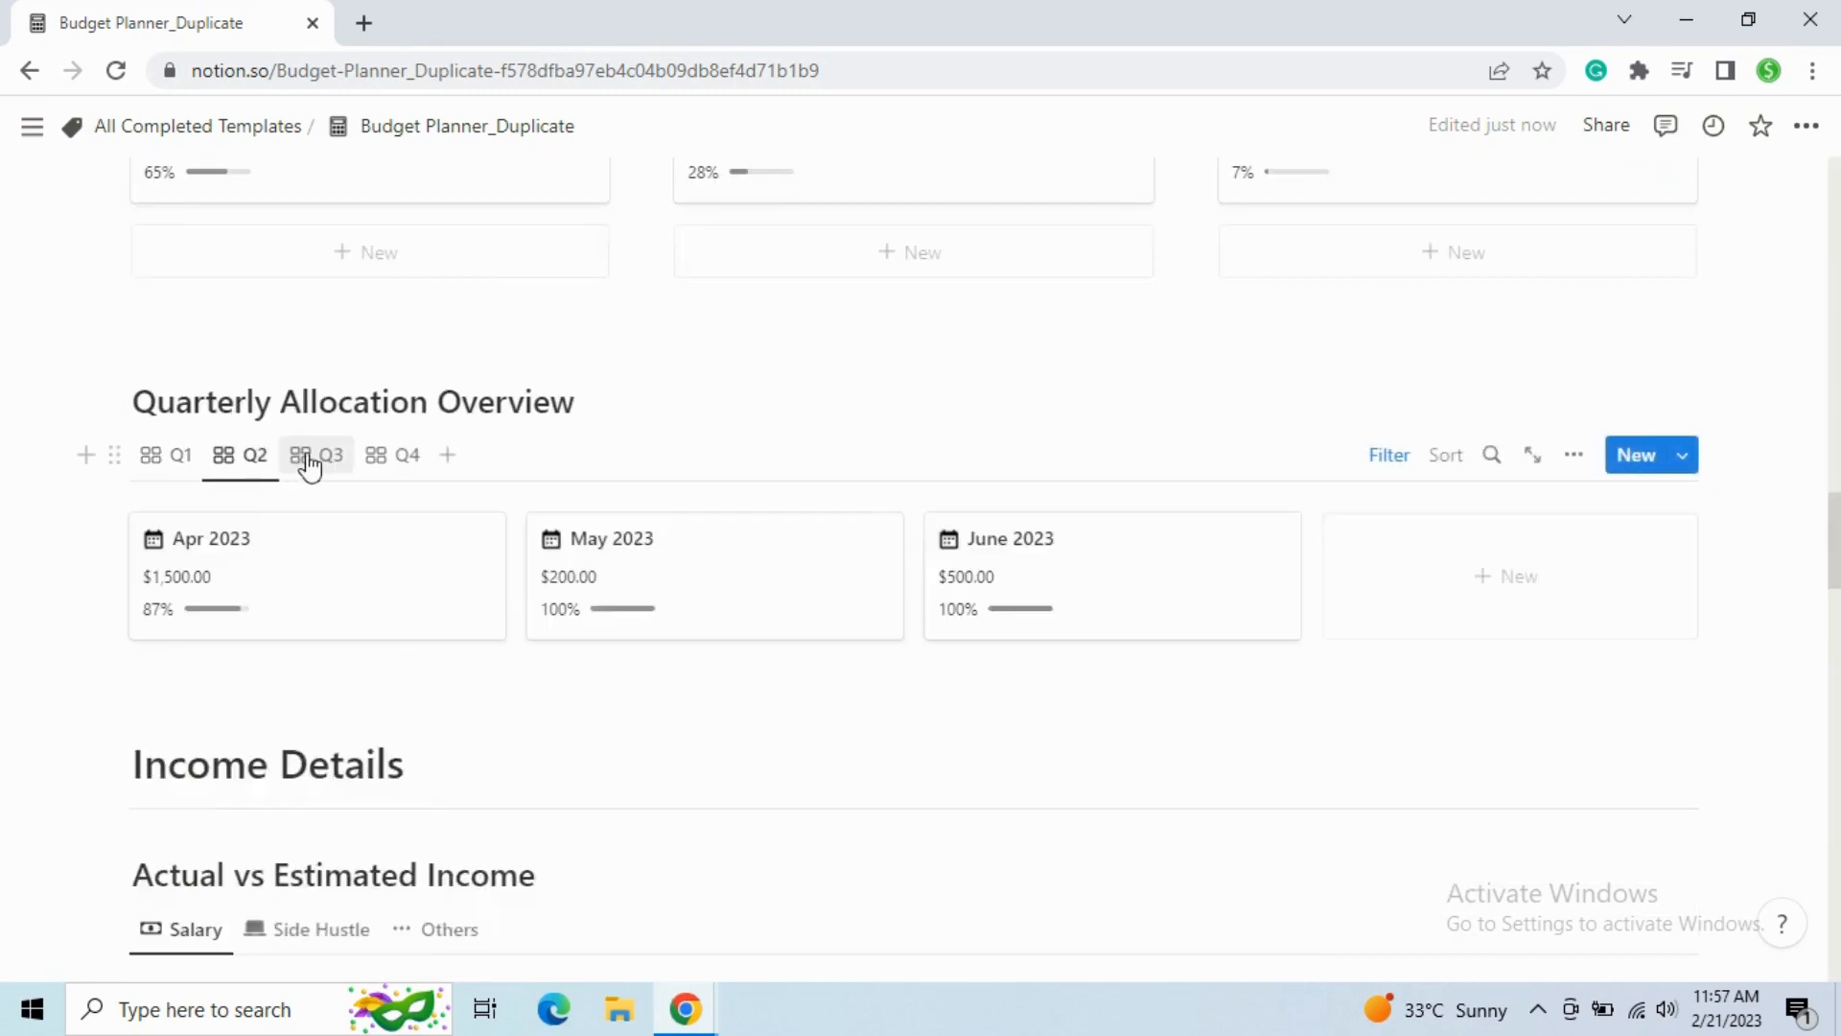
left_click(308, 456)
left_click(391, 463)
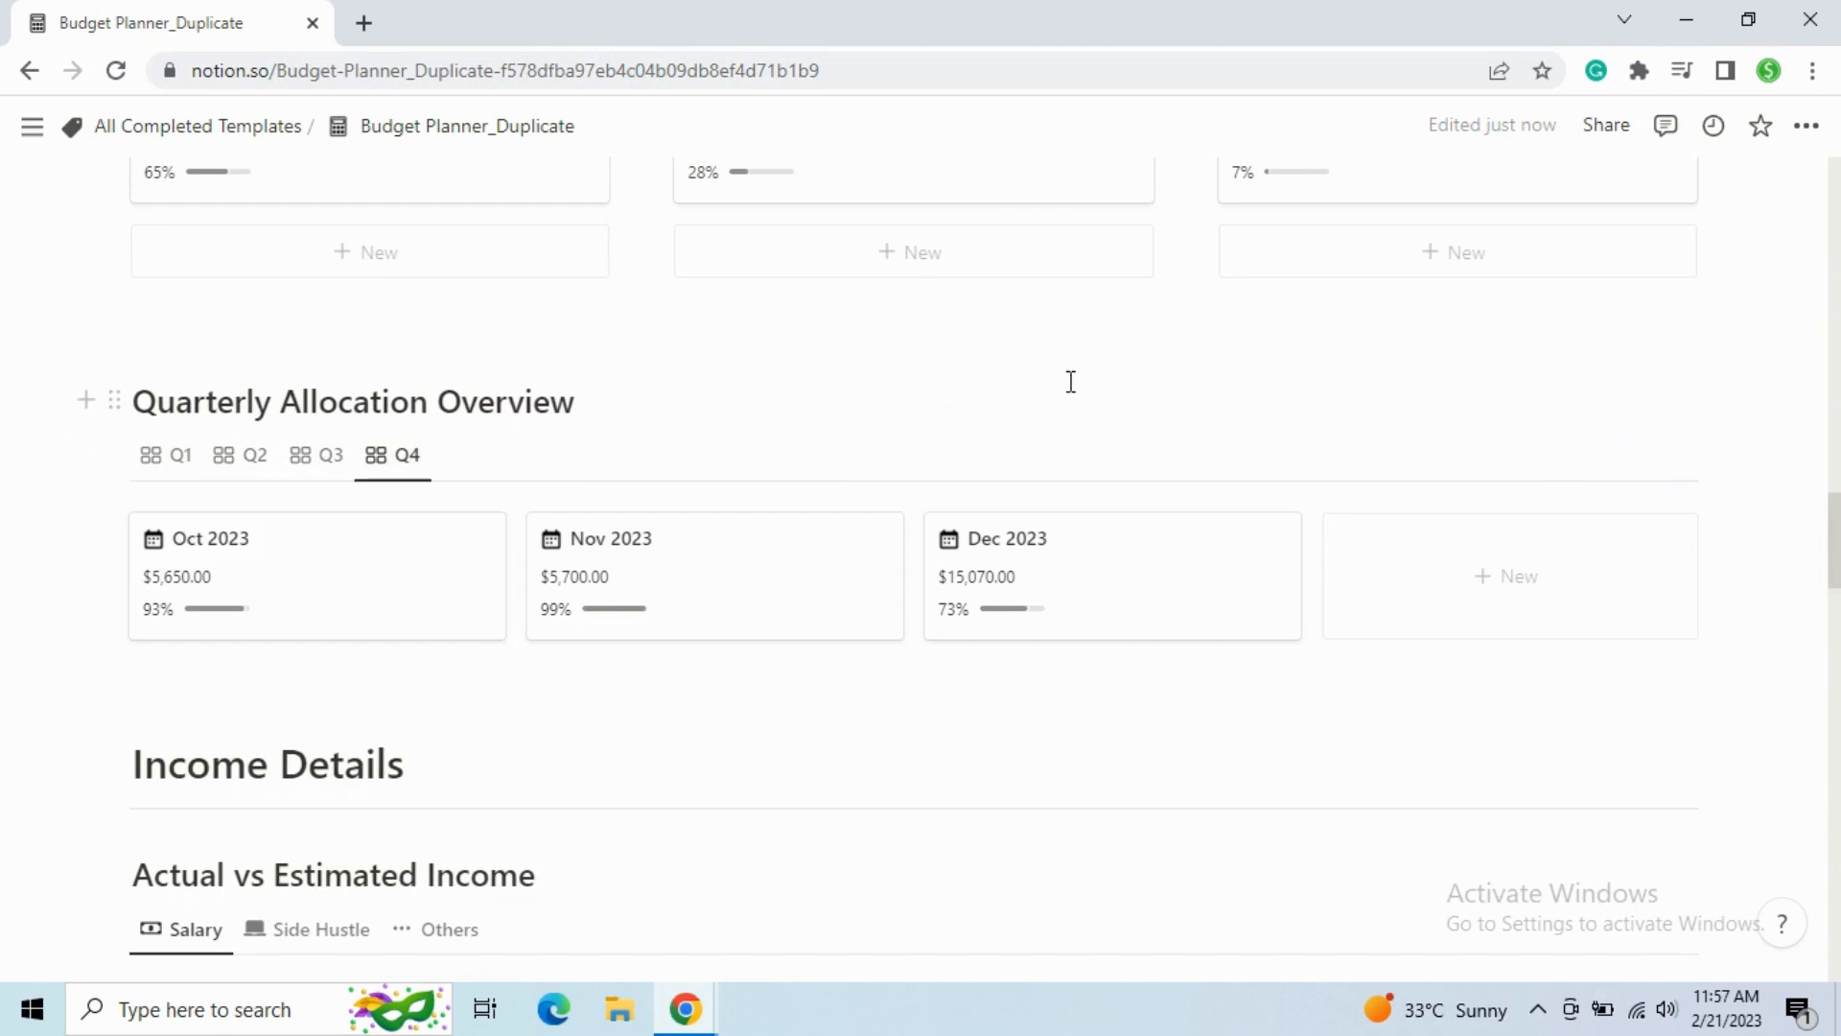
scroll(1057, 386, "up", 4)
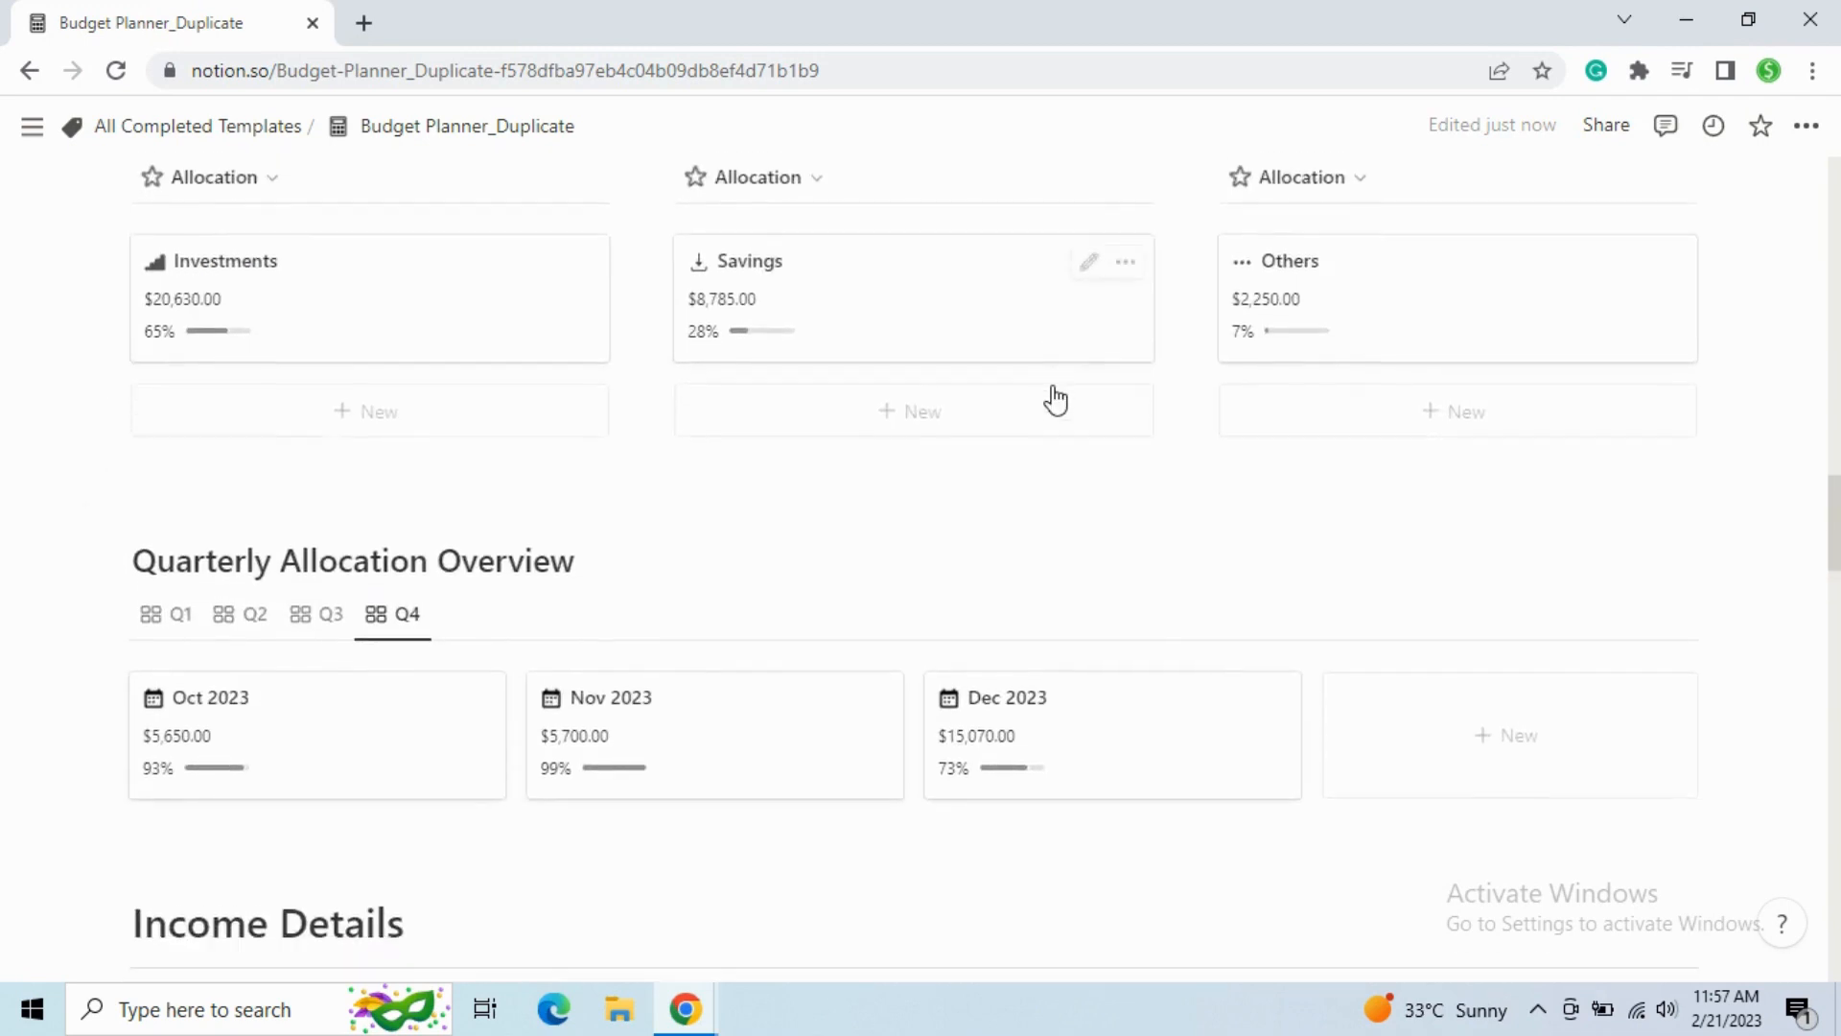
scroll(1055, 400, "down", 1)
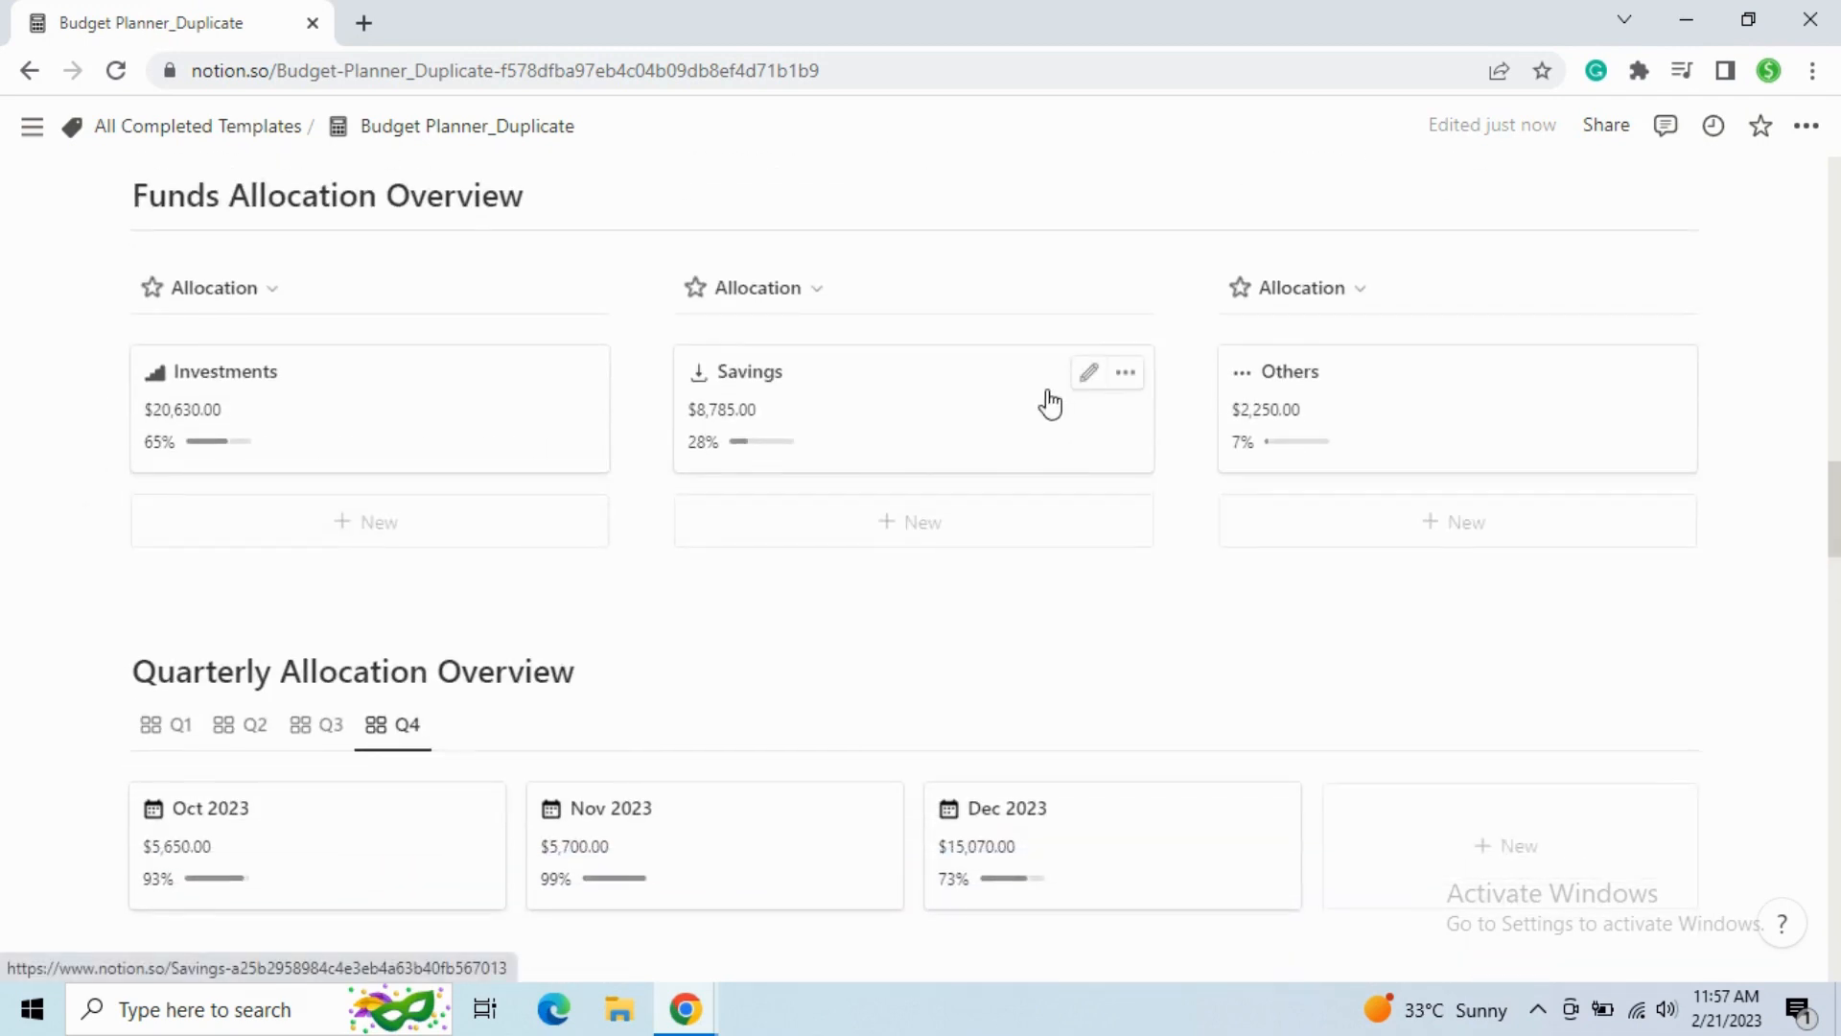